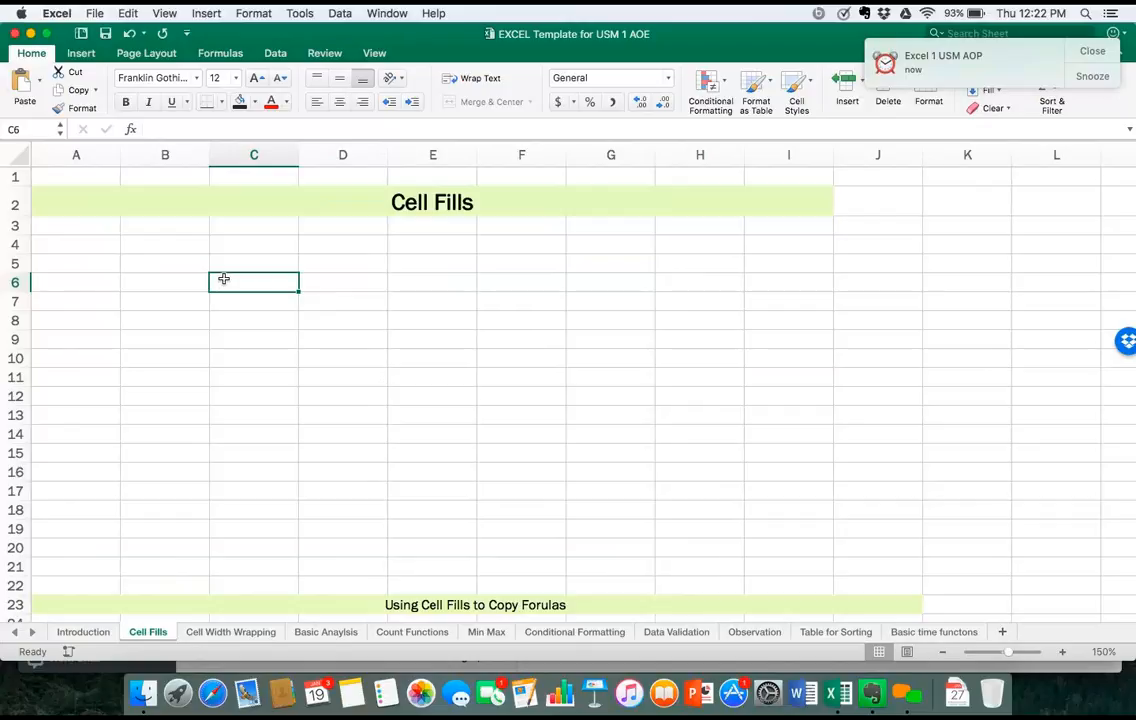
Fill a number series starting with 1 and 2 from C6 down to C17, and clear the filled range.
scroll(224, 280, up, 5)
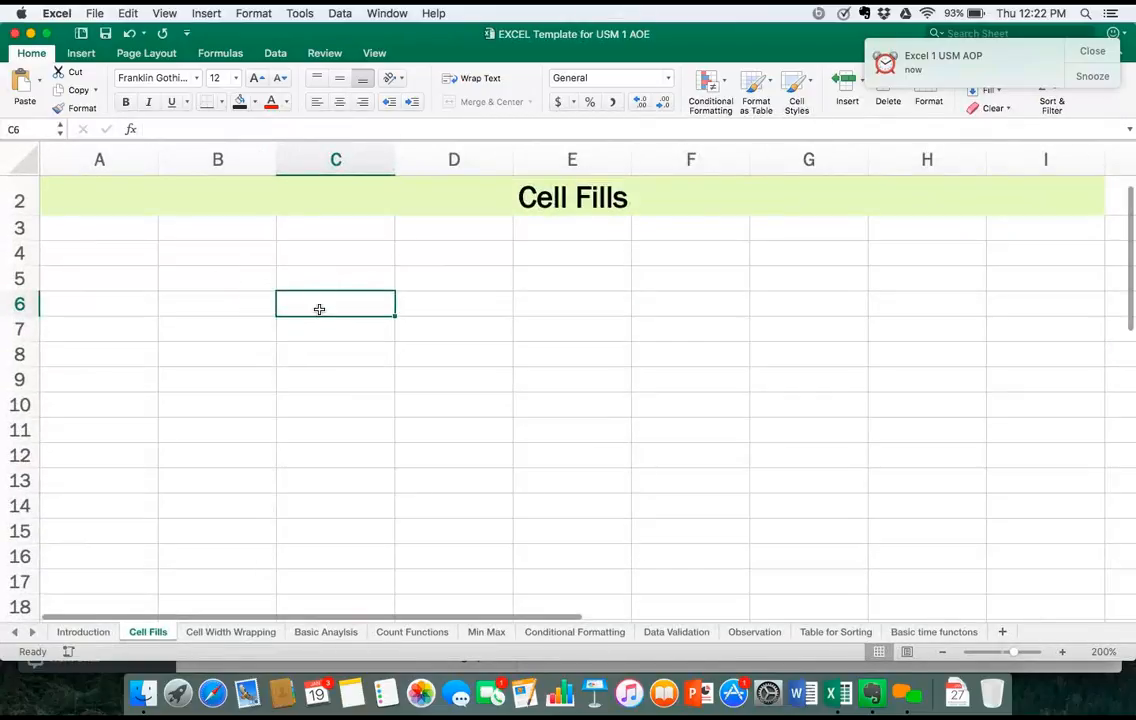
text(1)
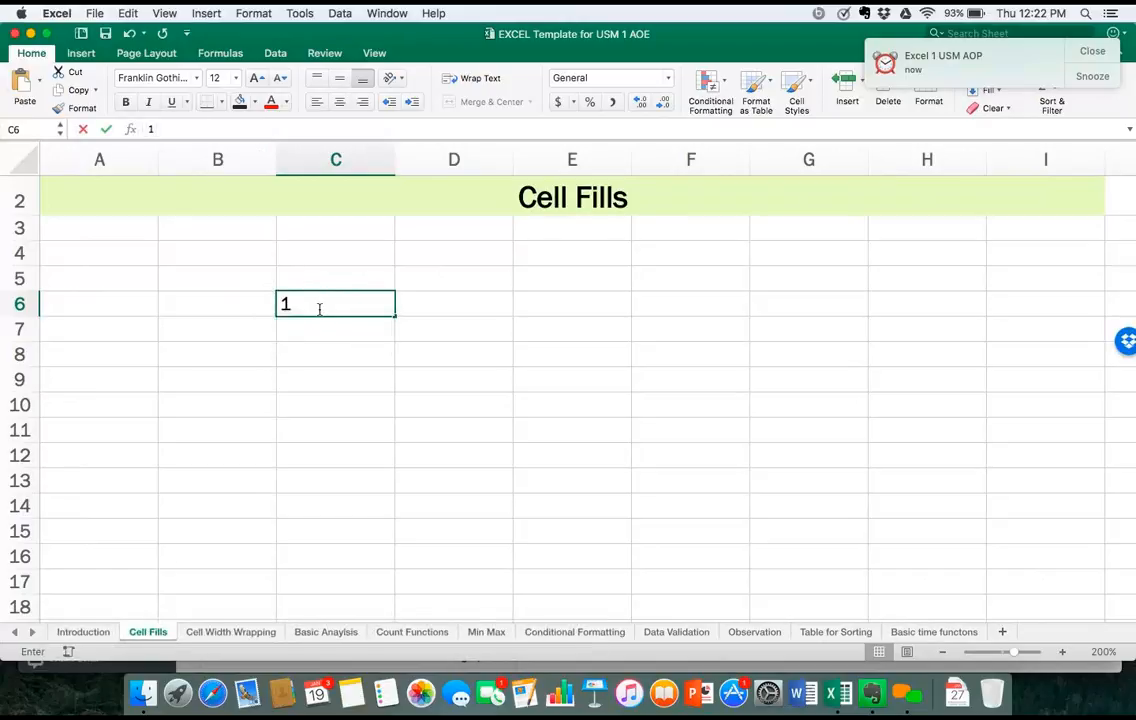
key(Return)
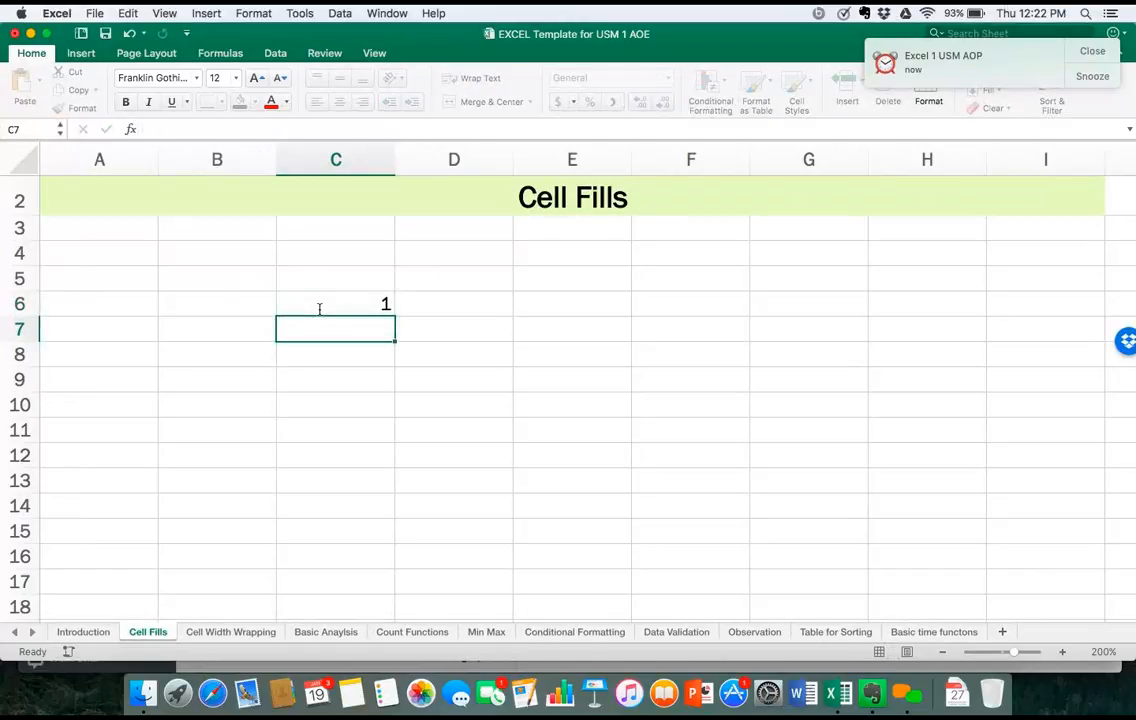
text(2)
key(Return)
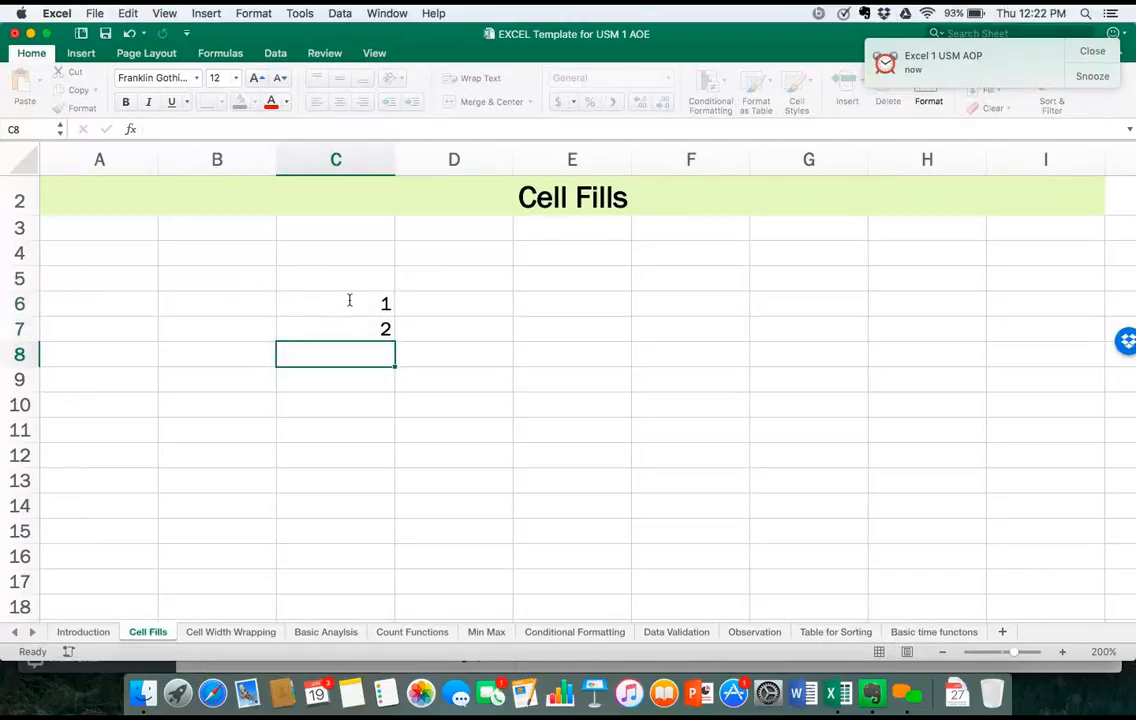
click(349, 302)
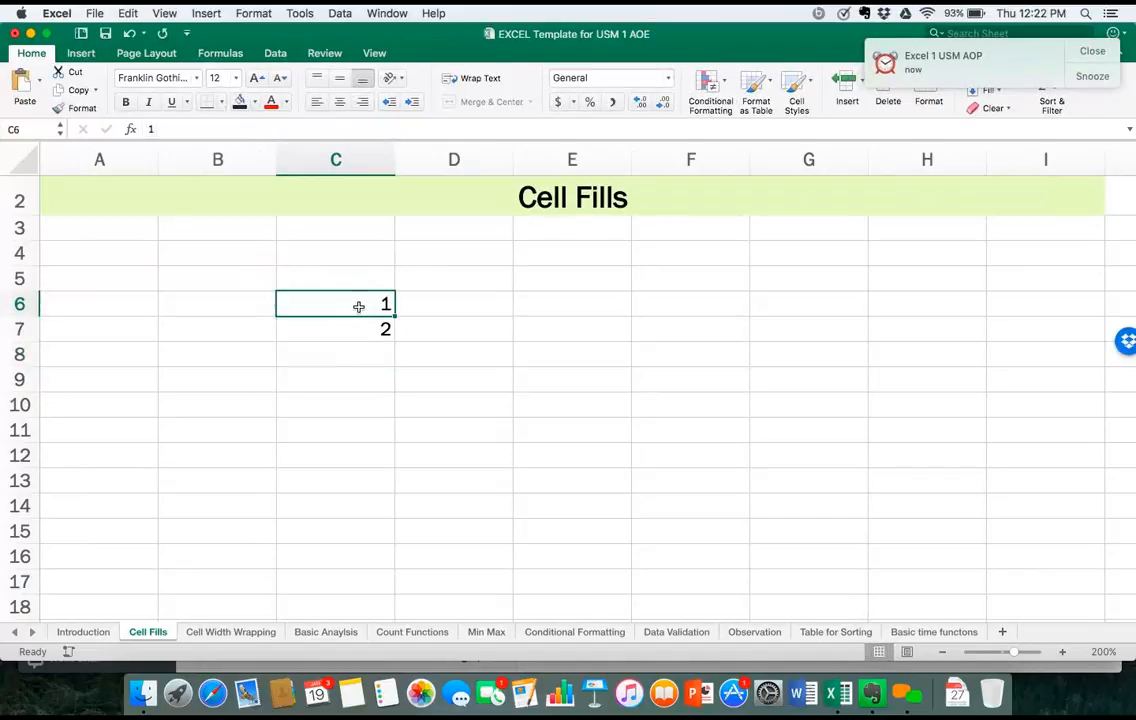
drag(357, 305, 399, 598)
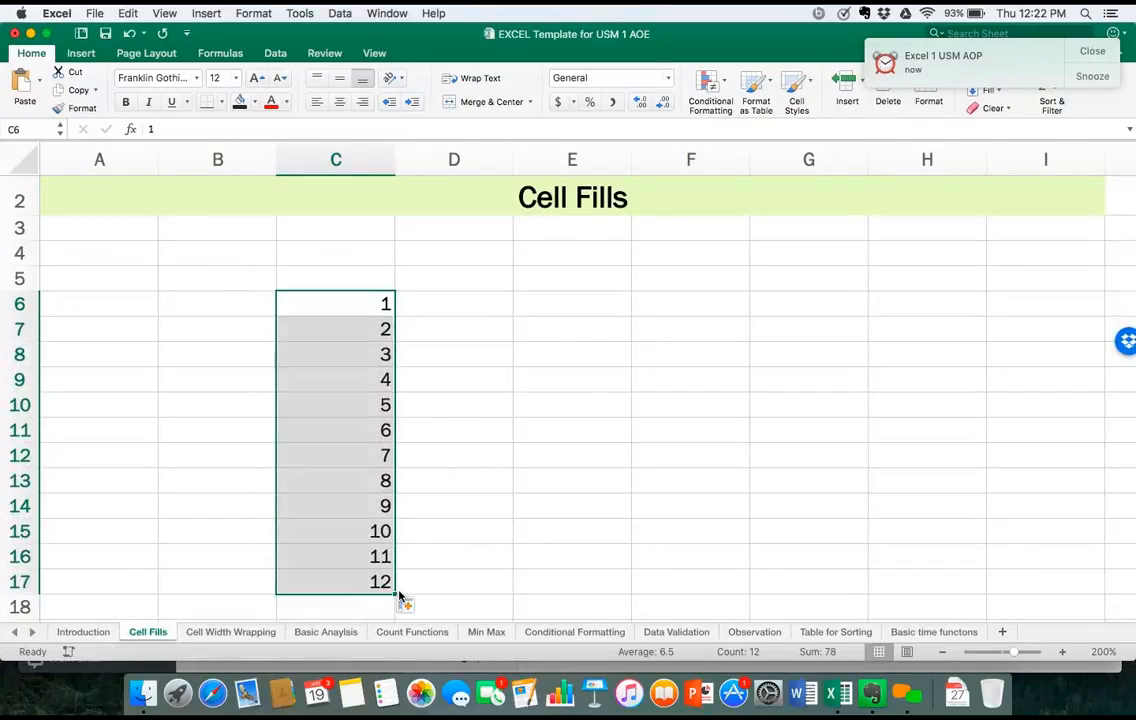
right_click(350, 464)
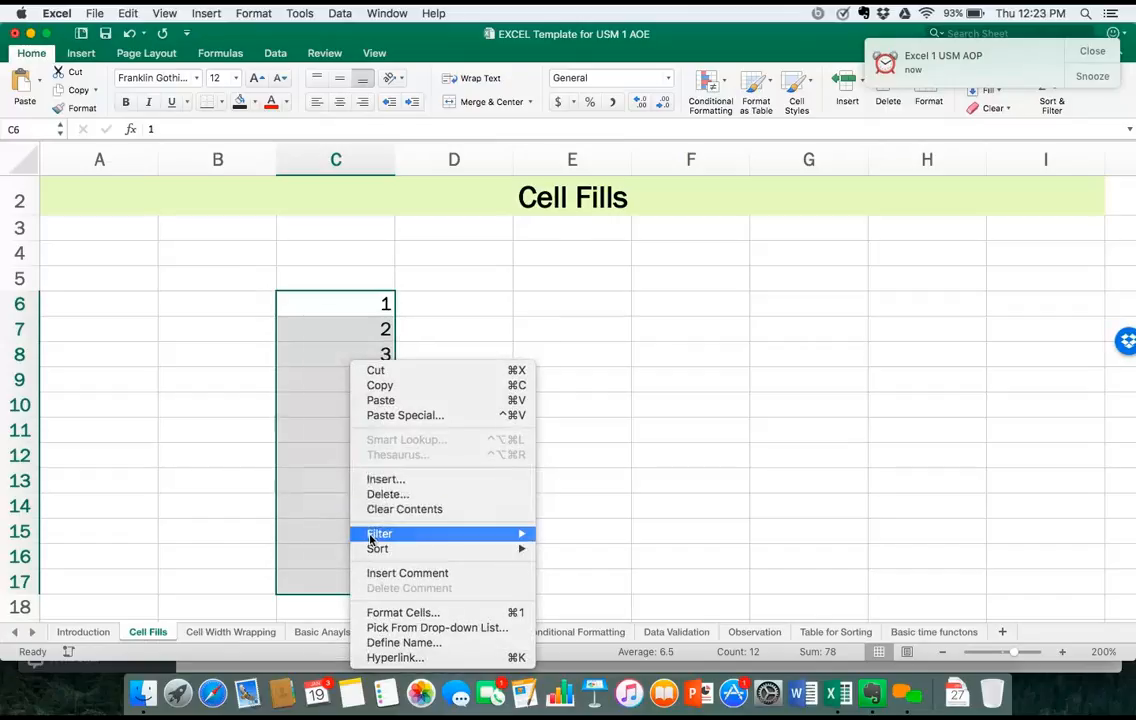
click(371, 509)
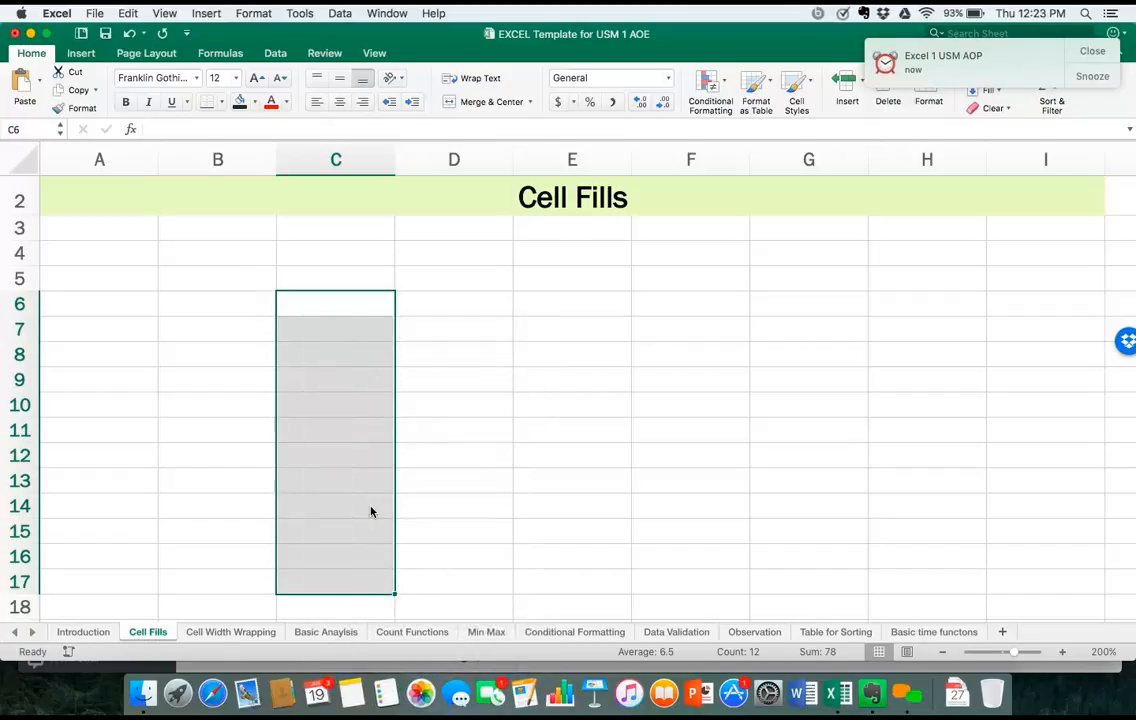
Fill a number series starting with 1 and 3 from C6 down to C16, and clear the filled range.
click(370, 301)
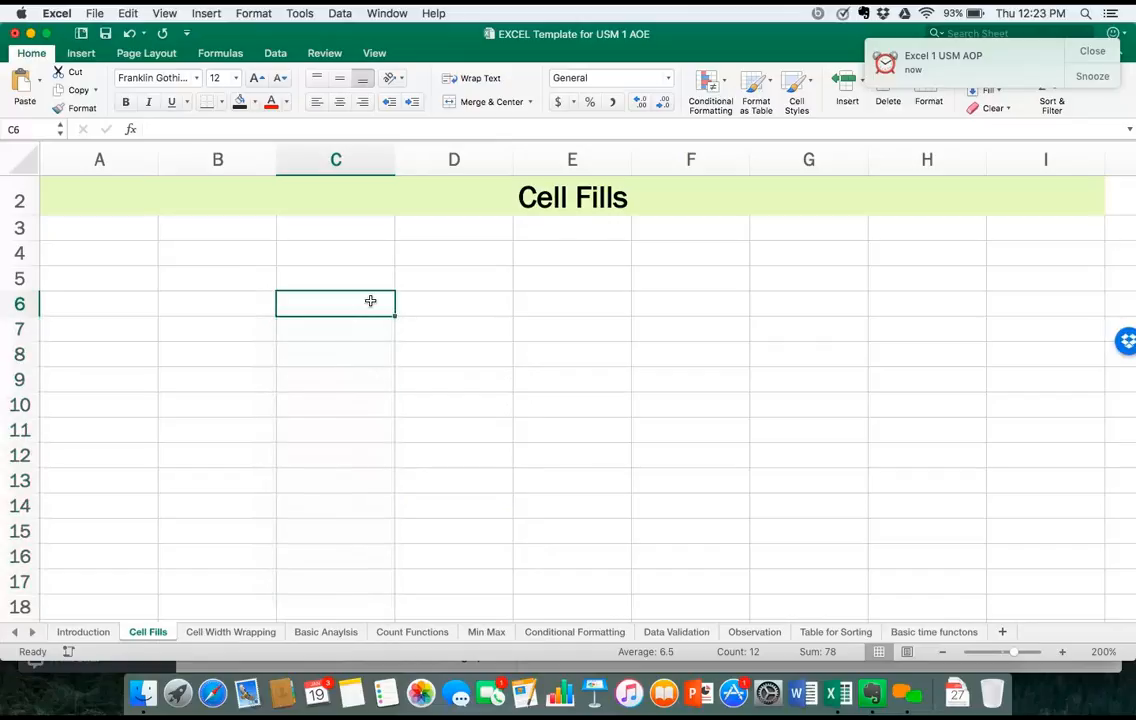
text(1)
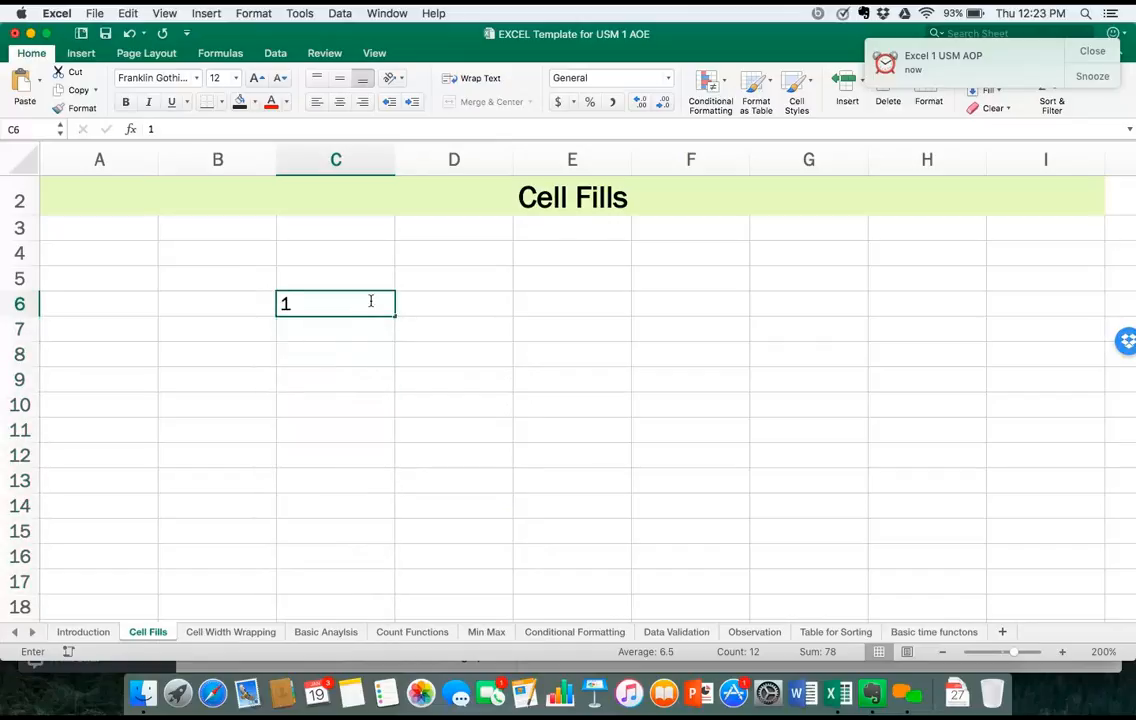
key(Return)
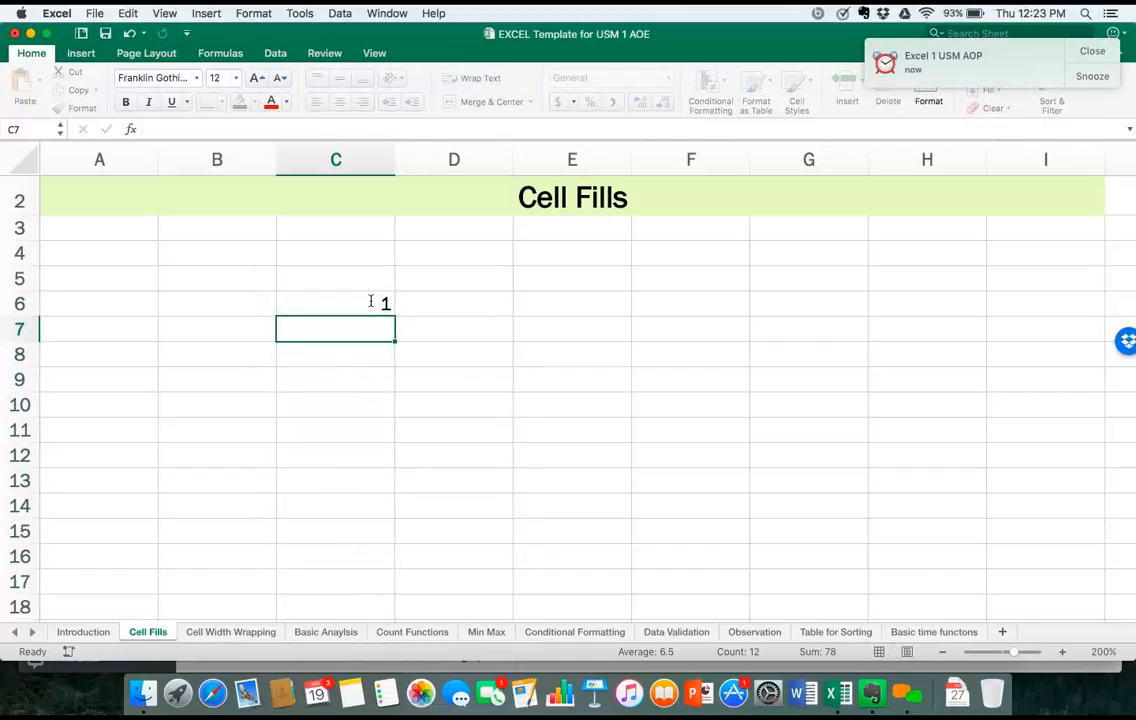
text(3)
key(Return)
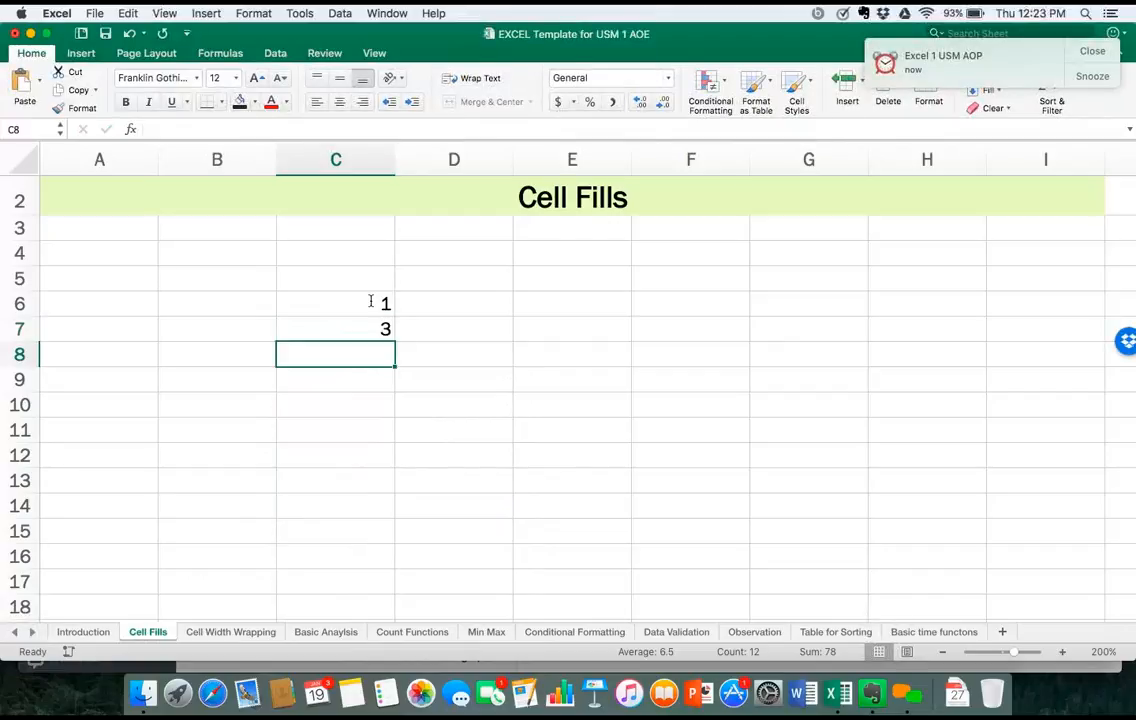
click(349, 303)
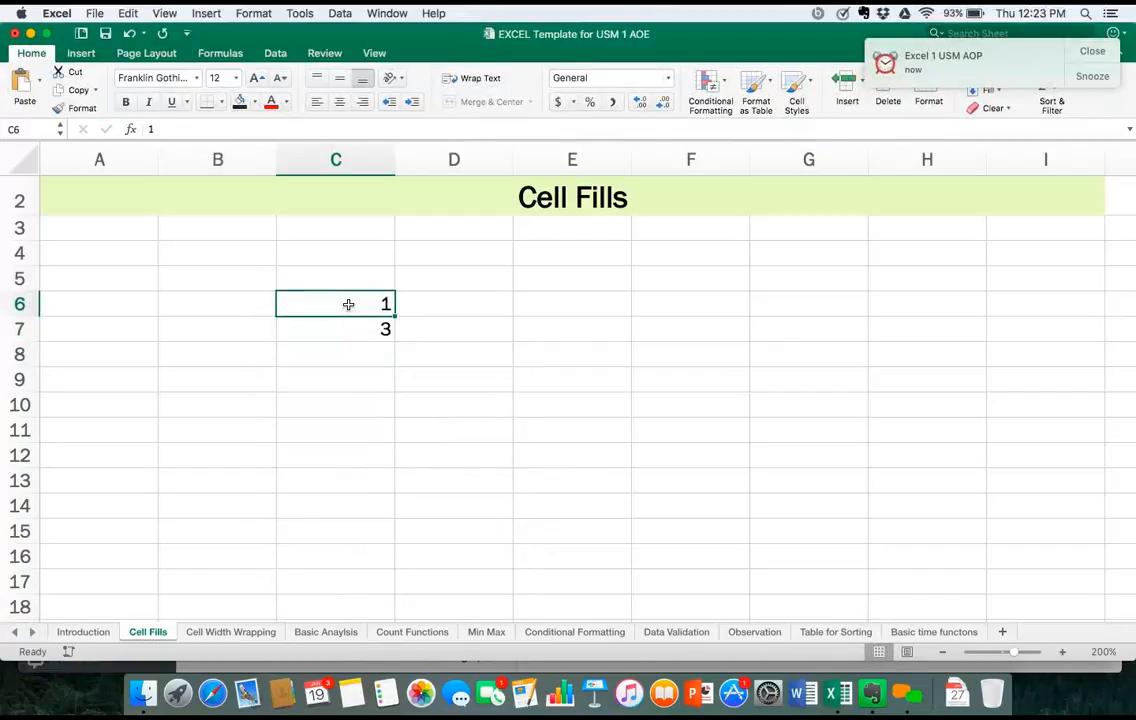
drag(348, 304, 351, 329)
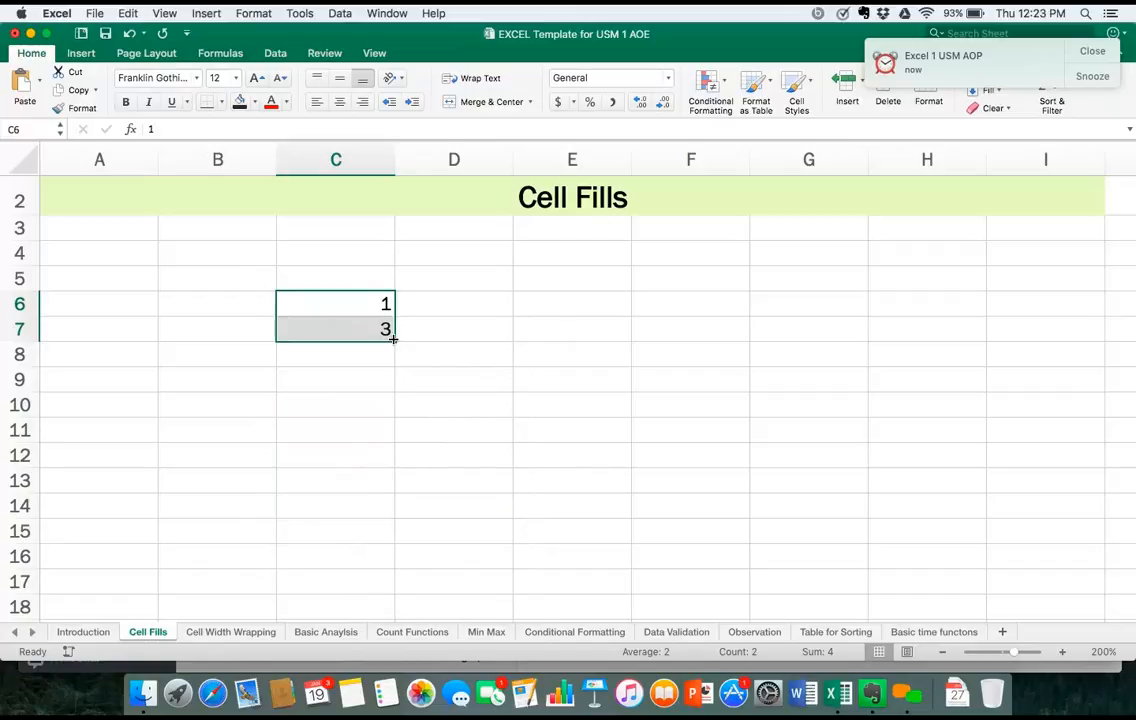
drag(392, 339, 392, 569)
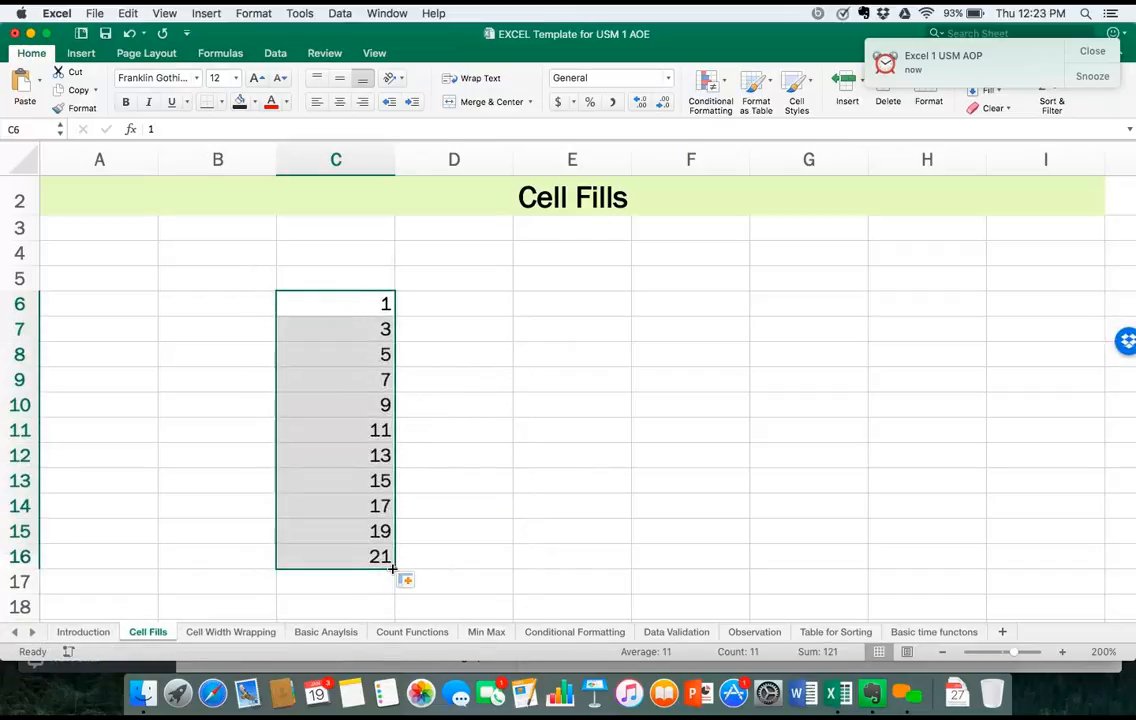
right_click(326, 366)
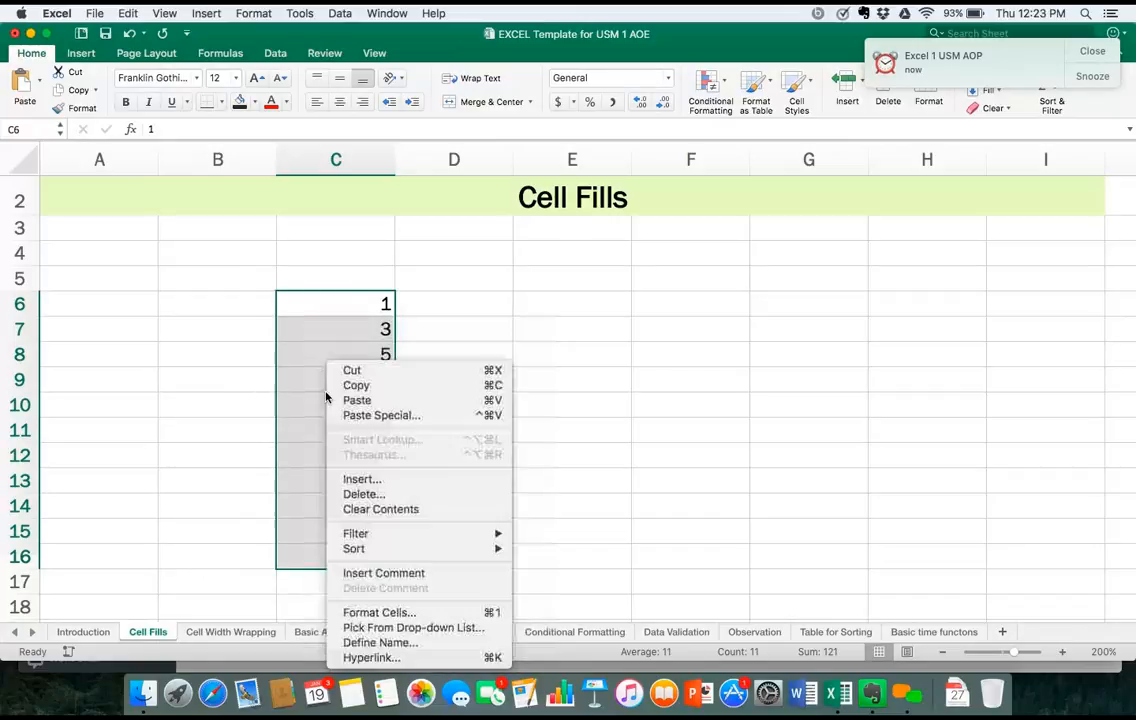
click(370, 510)
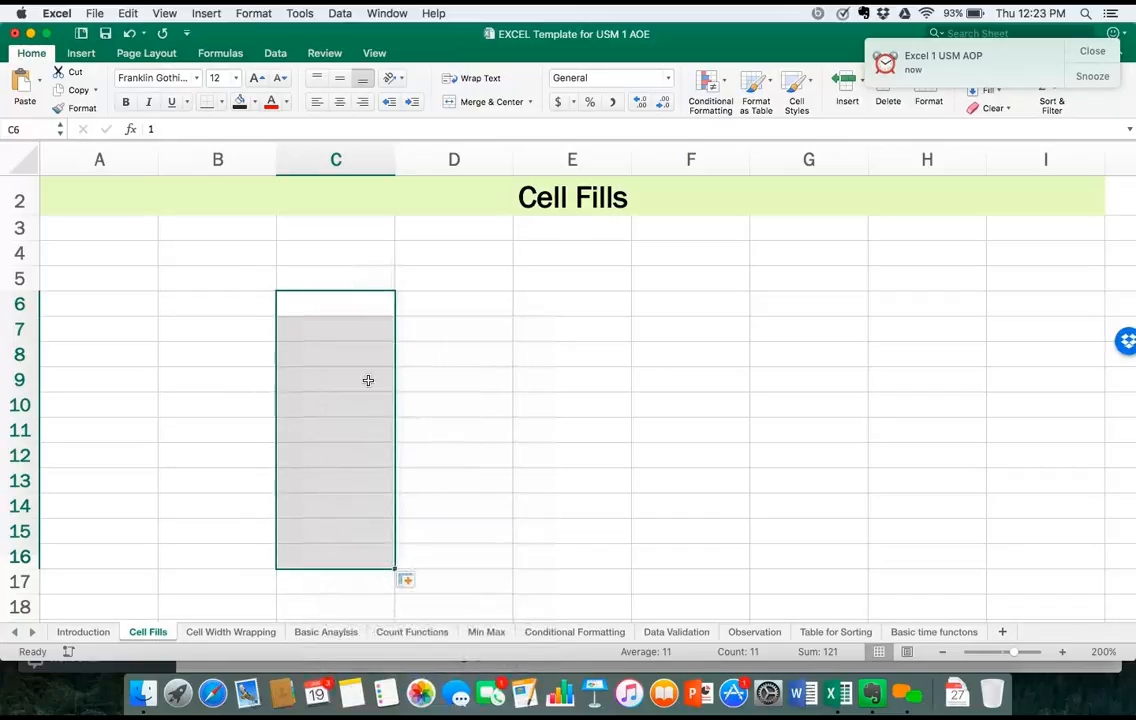
Enter Monday in C6 and fill the days of the week down to C16.
click(457, 308)
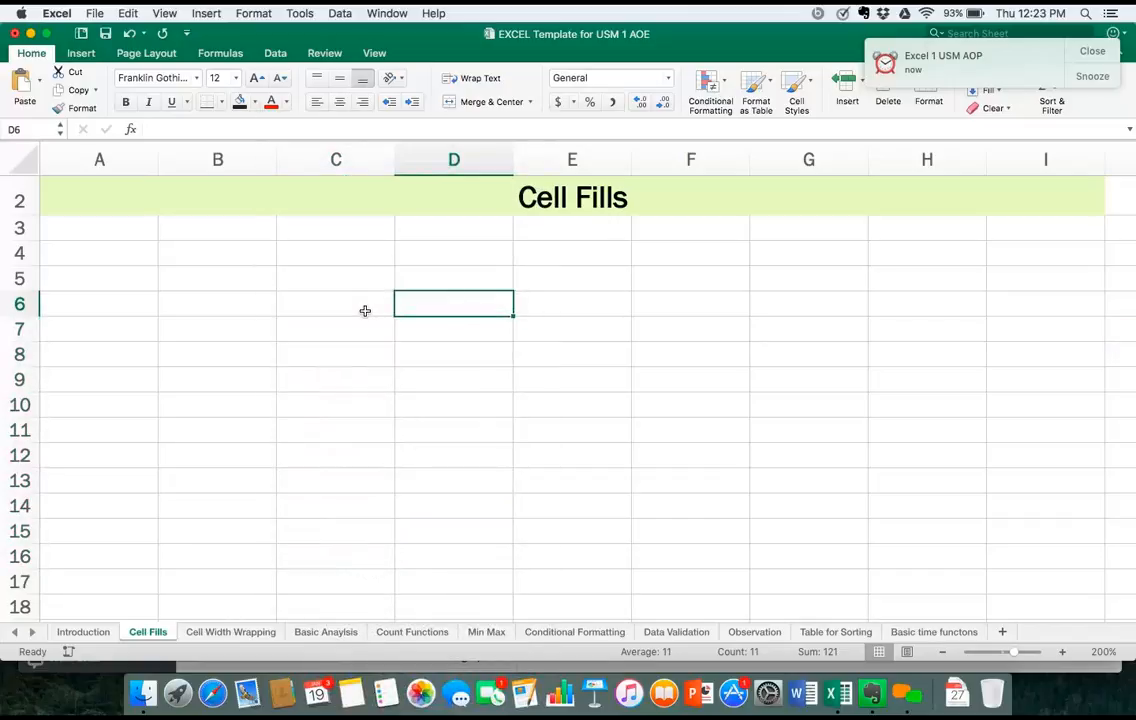
click(365, 311)
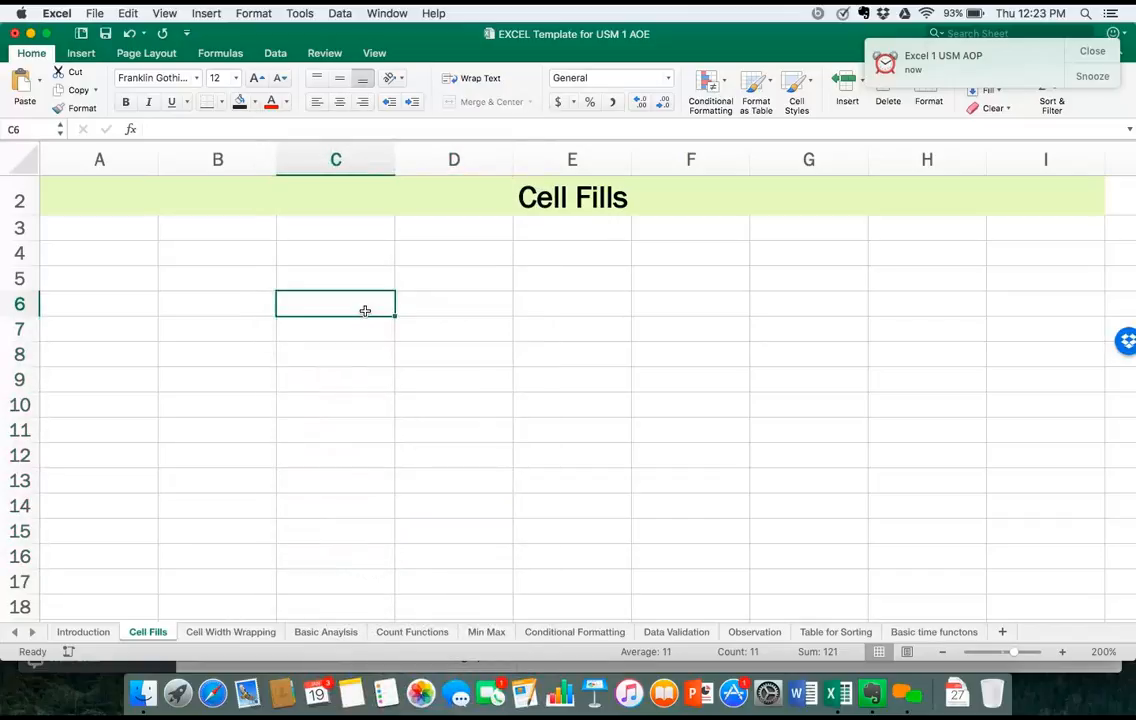
text(Monday)
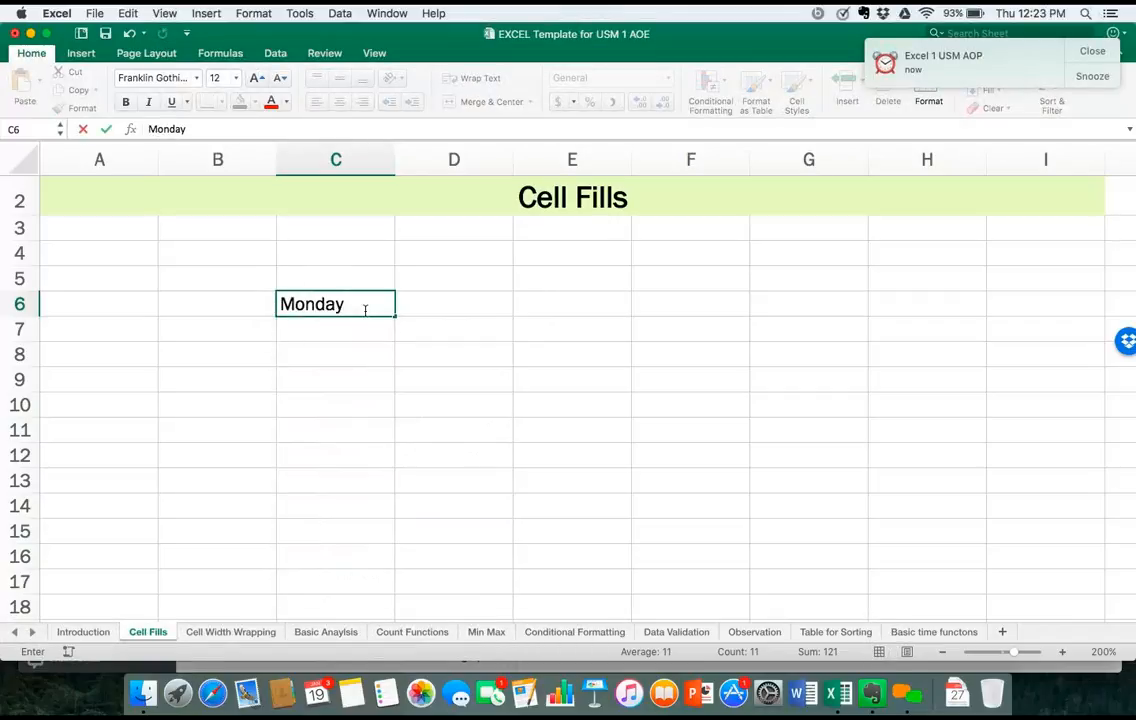
key(Return)
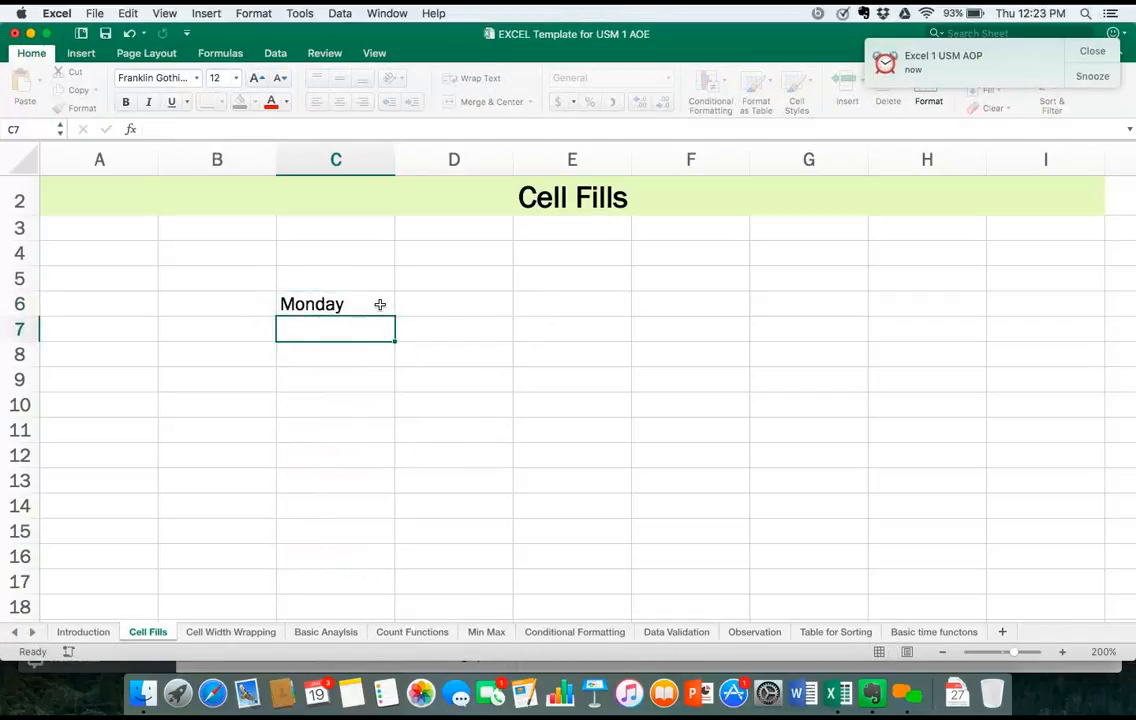
click(380, 304)
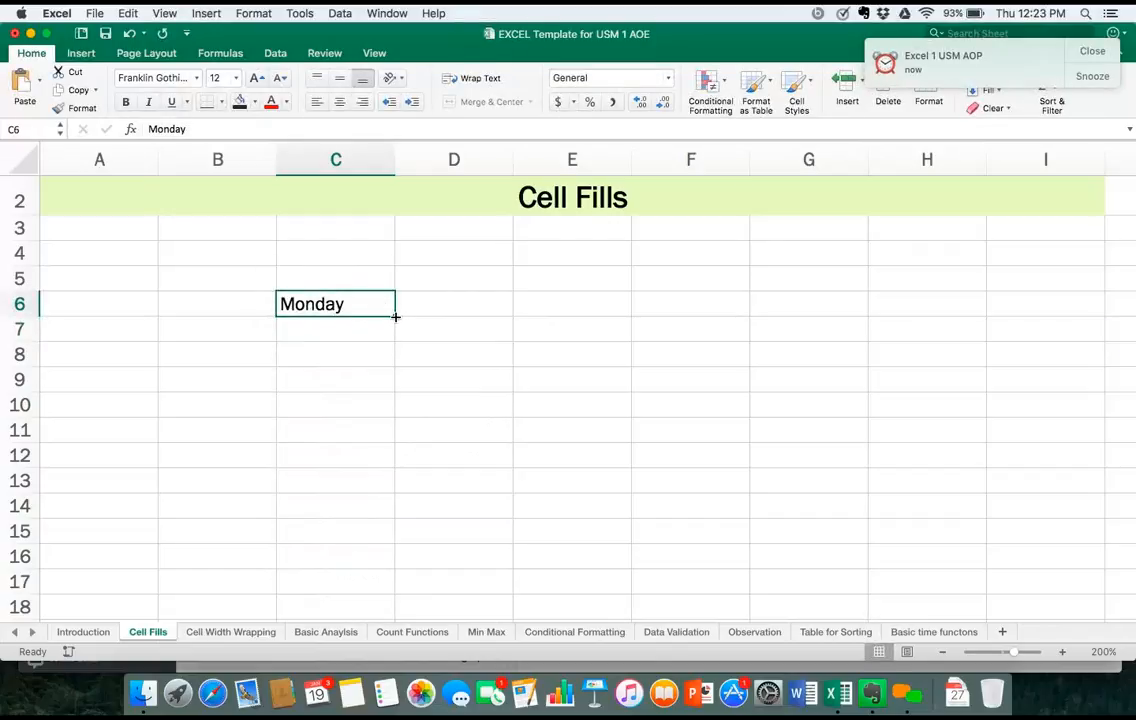
drag(395, 316, 391, 557)
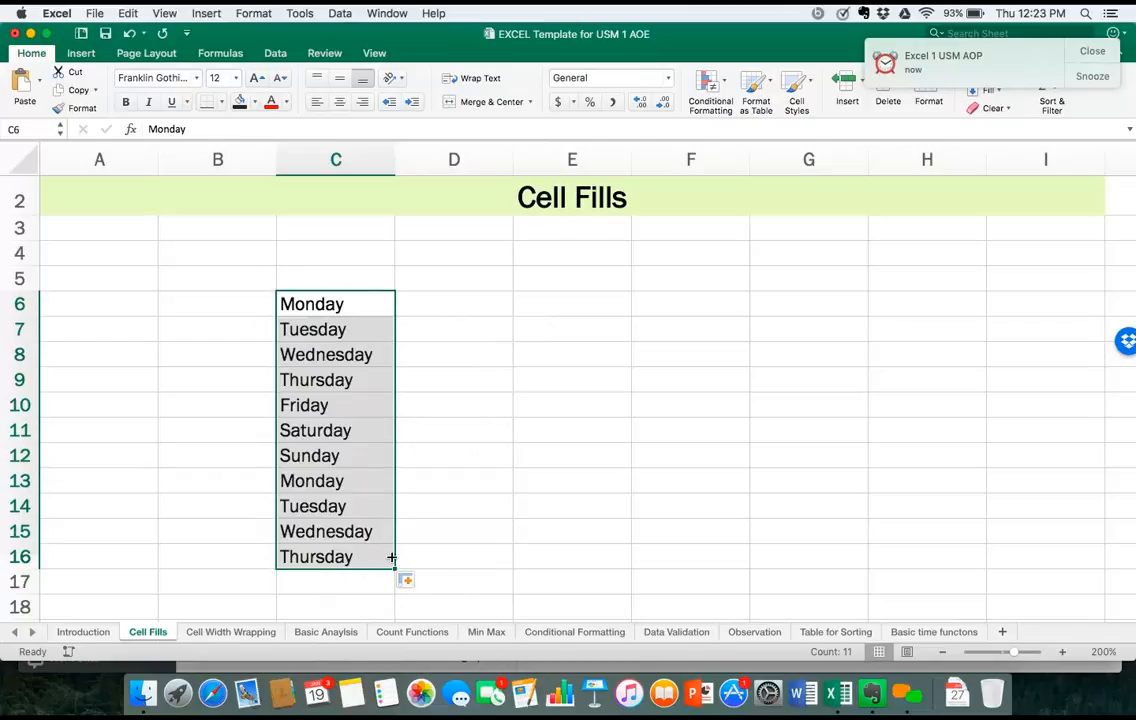
Fill abbreviated weekday names starting with Mon from D6 down to D16, and clear the filled range.
click(452, 304)
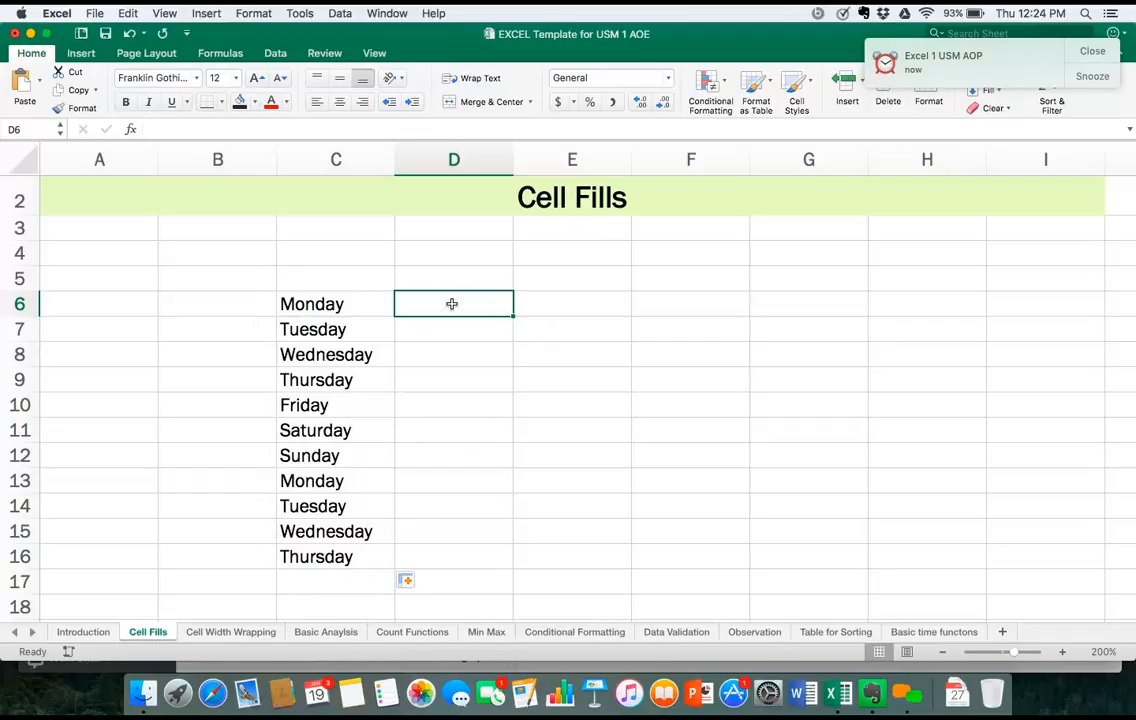
text(Mon)
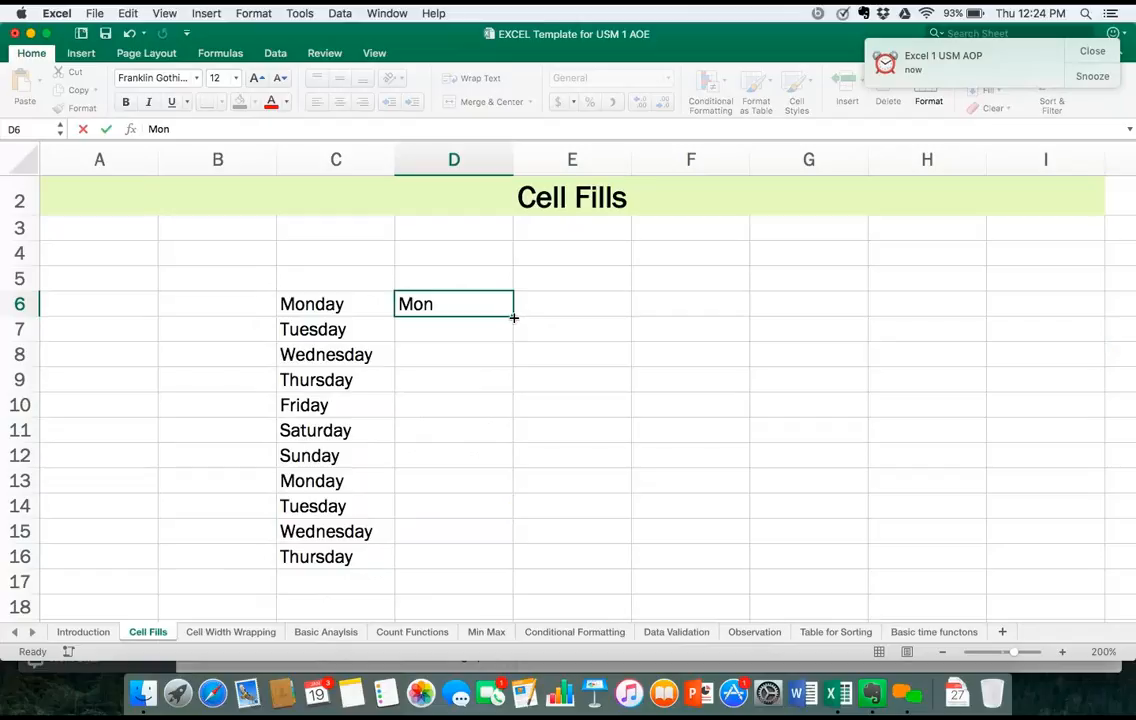
drag(514, 316, 510, 567)
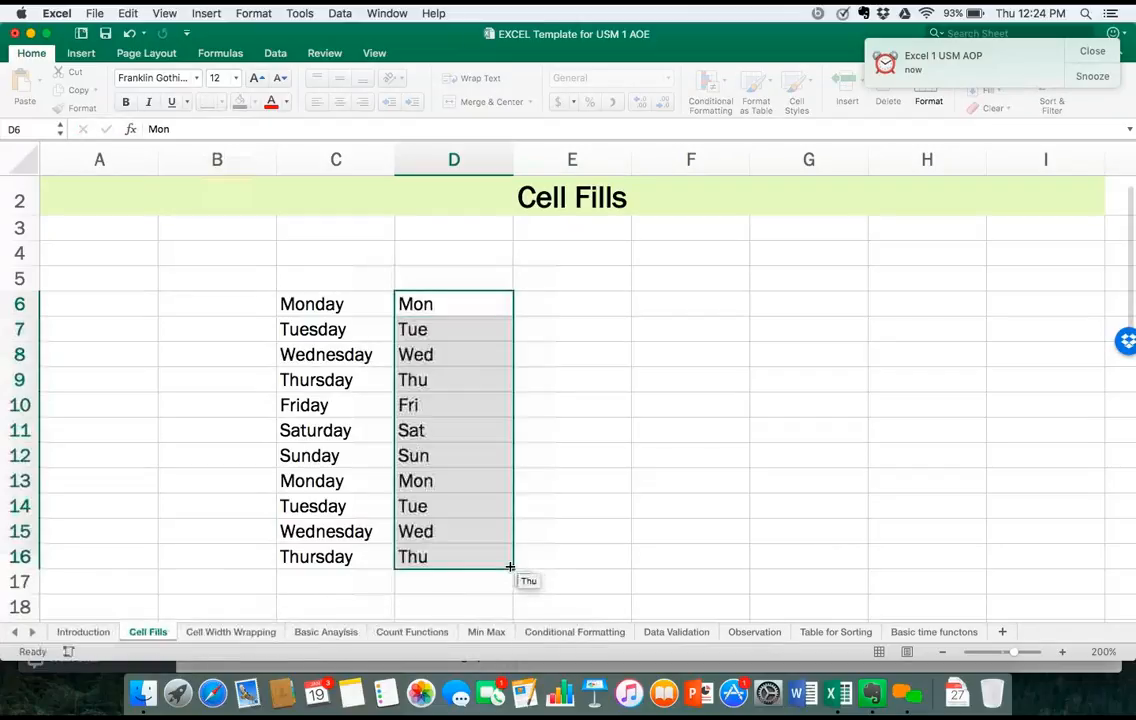
right_click(433, 404)
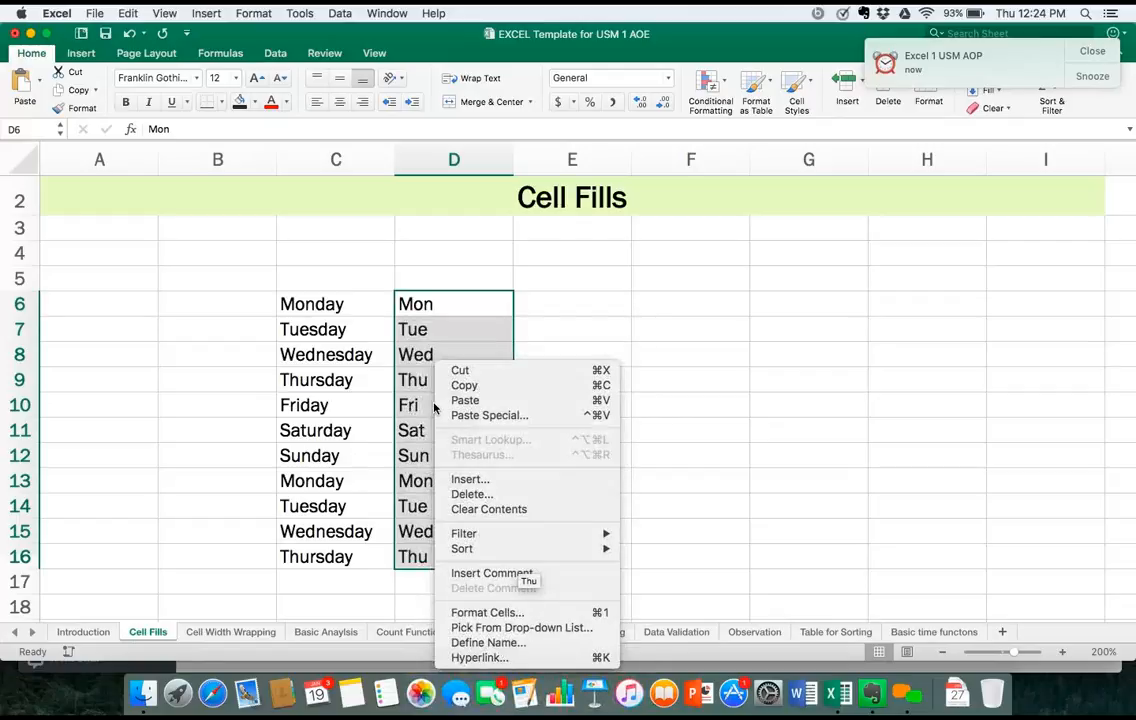
click(482, 510)
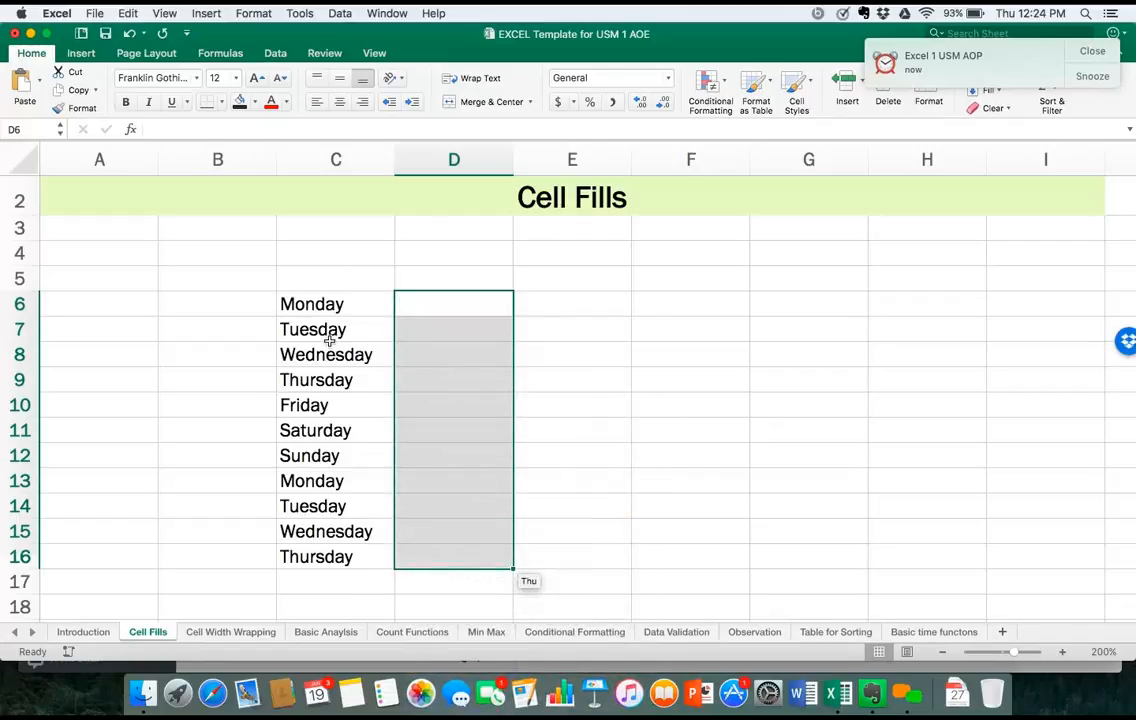
Enter January in D6 and fill the month names down to D15.
click(434, 309)
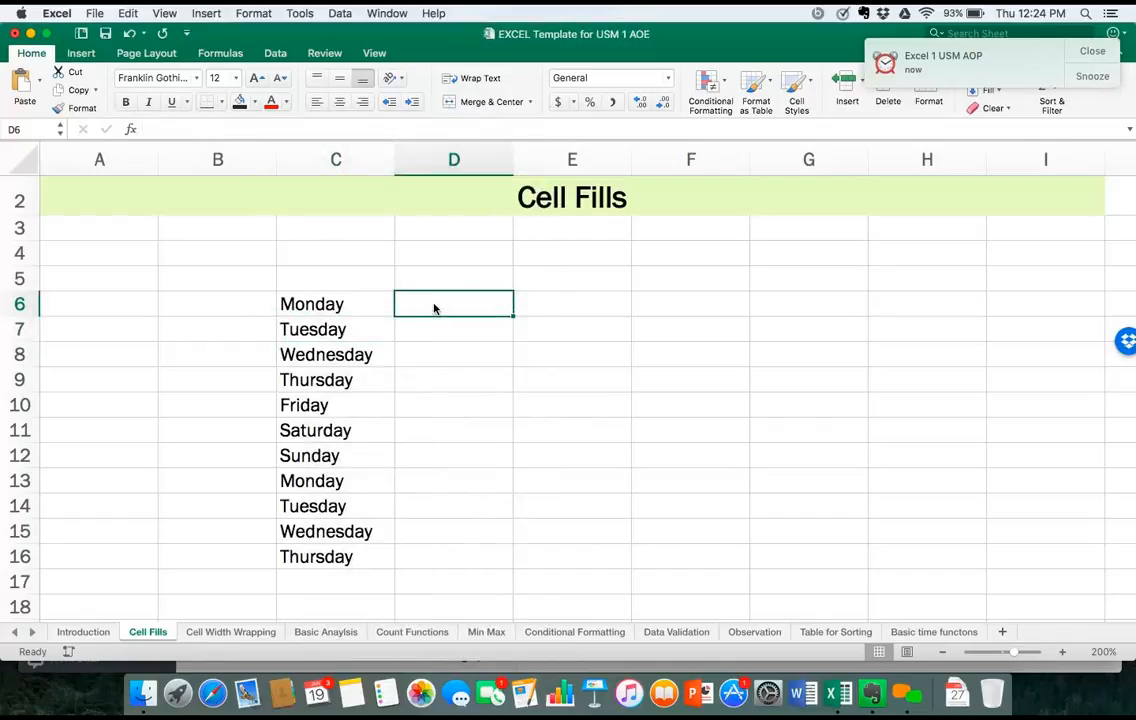
text(January)
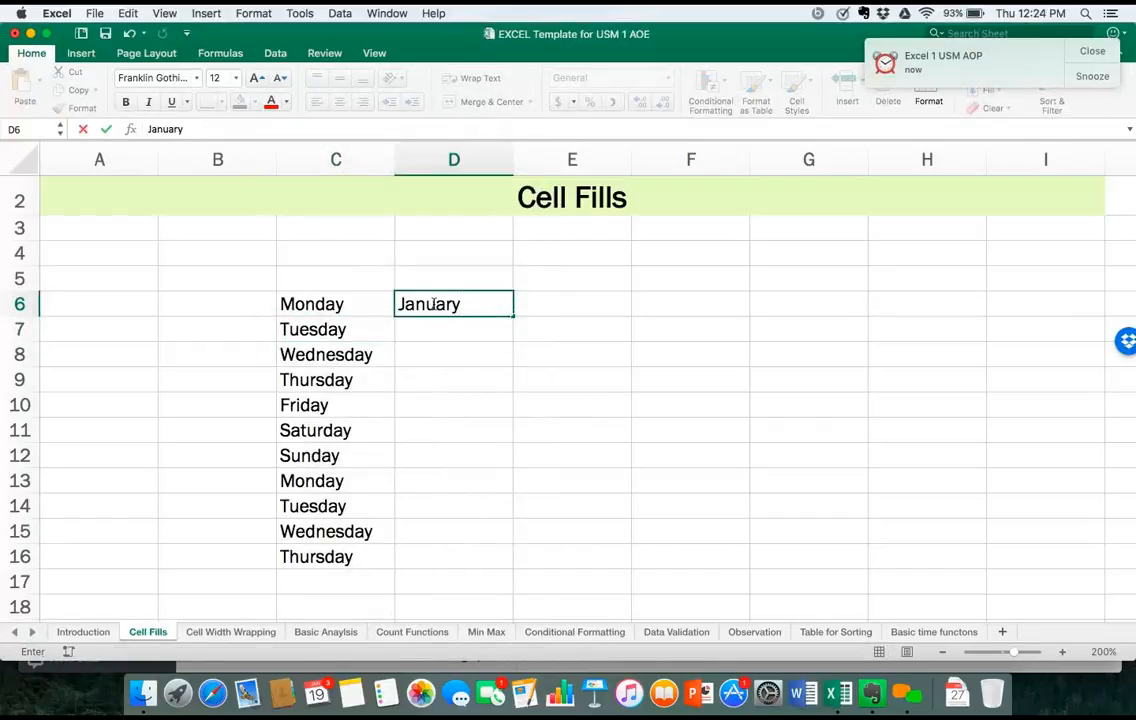
key(Return)
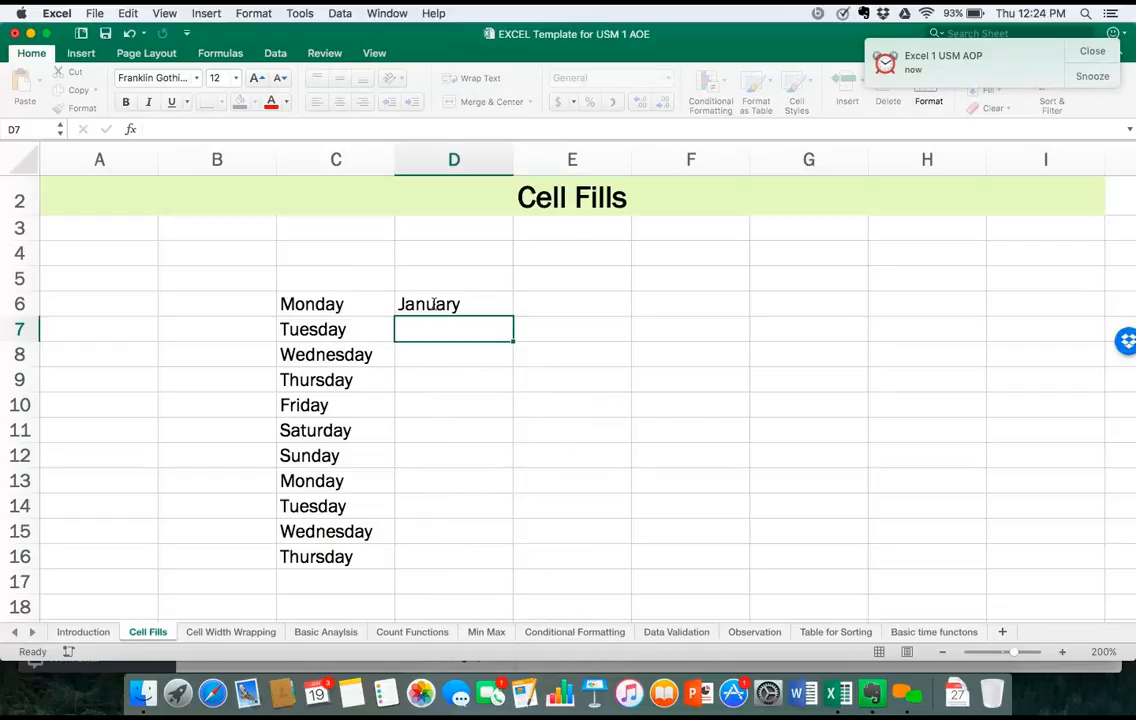
click(485, 308)
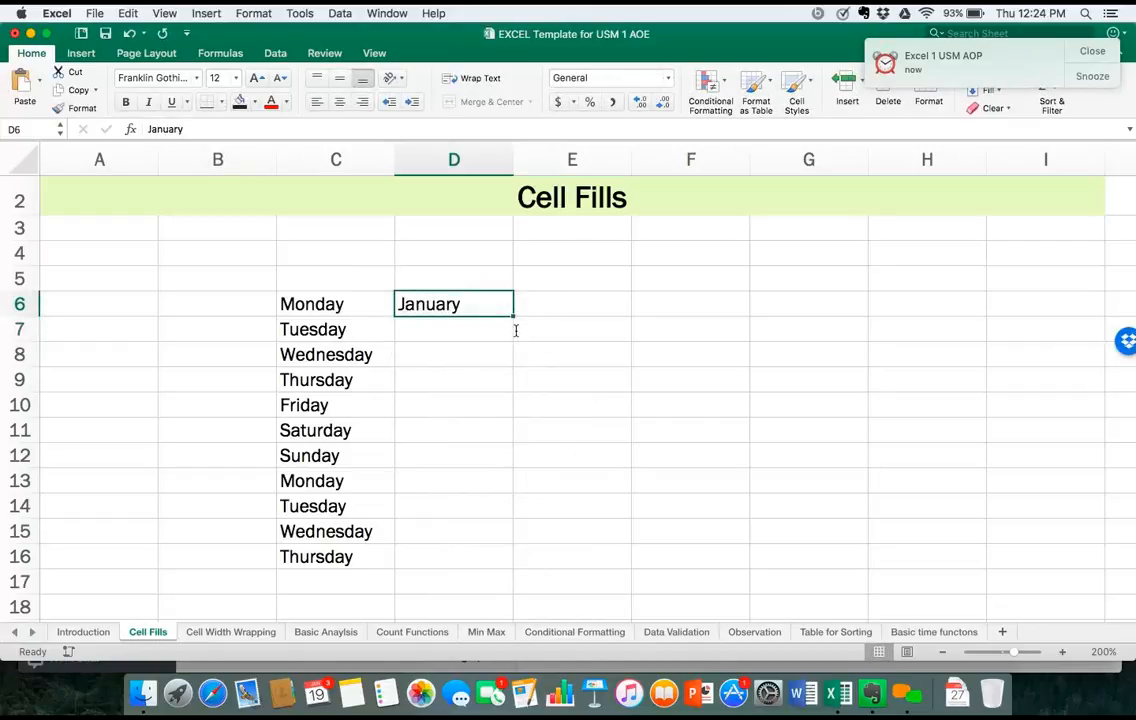
drag(513, 314, 491, 555)
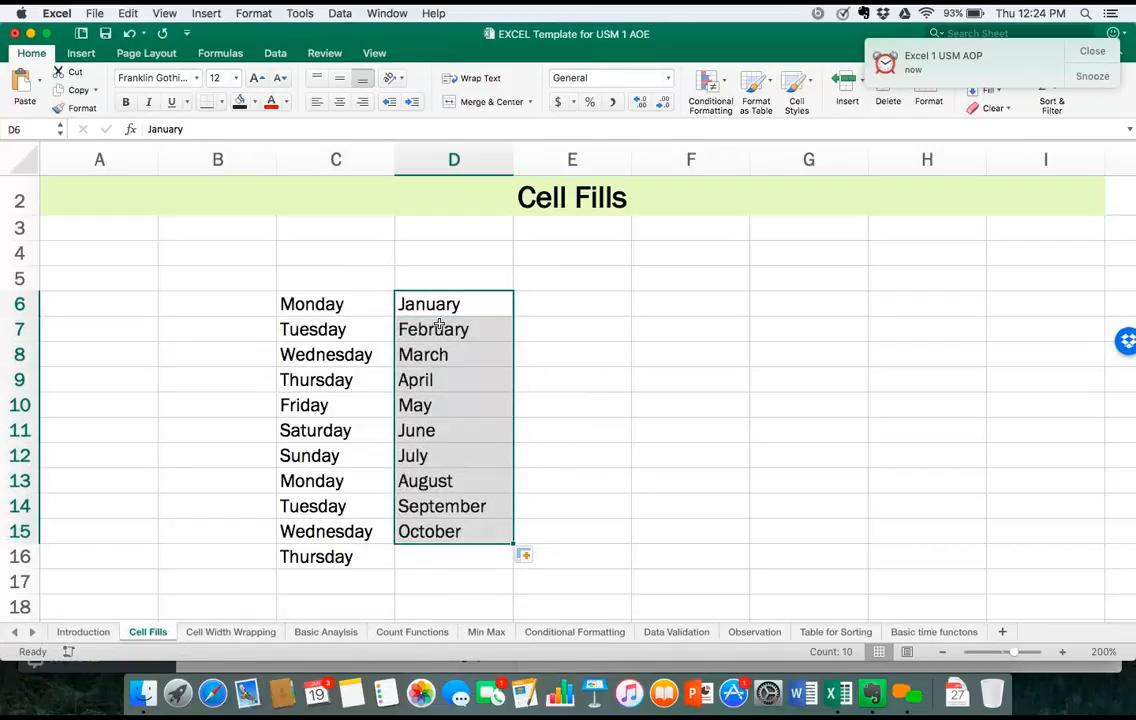
Enter Jan in E6 and fill the abbreviated month names down to E15.
click(535, 314)
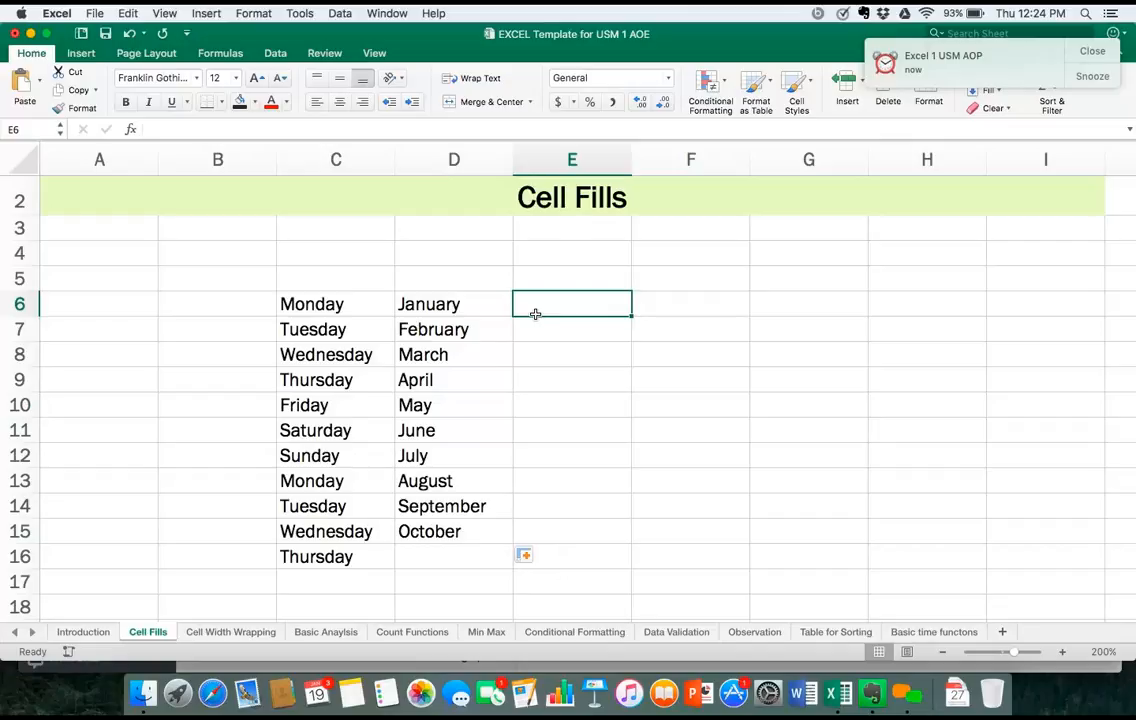
text(Jna)
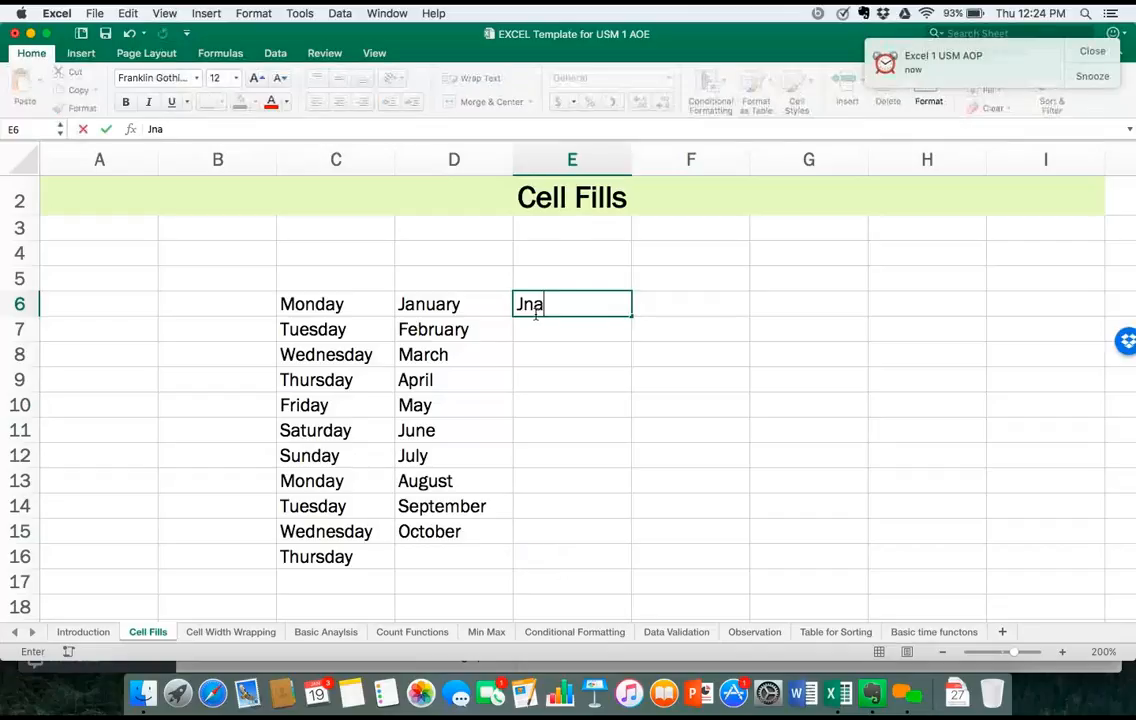
key(BackSpace)
key(BackSpace)
text(an)
click(601, 337)
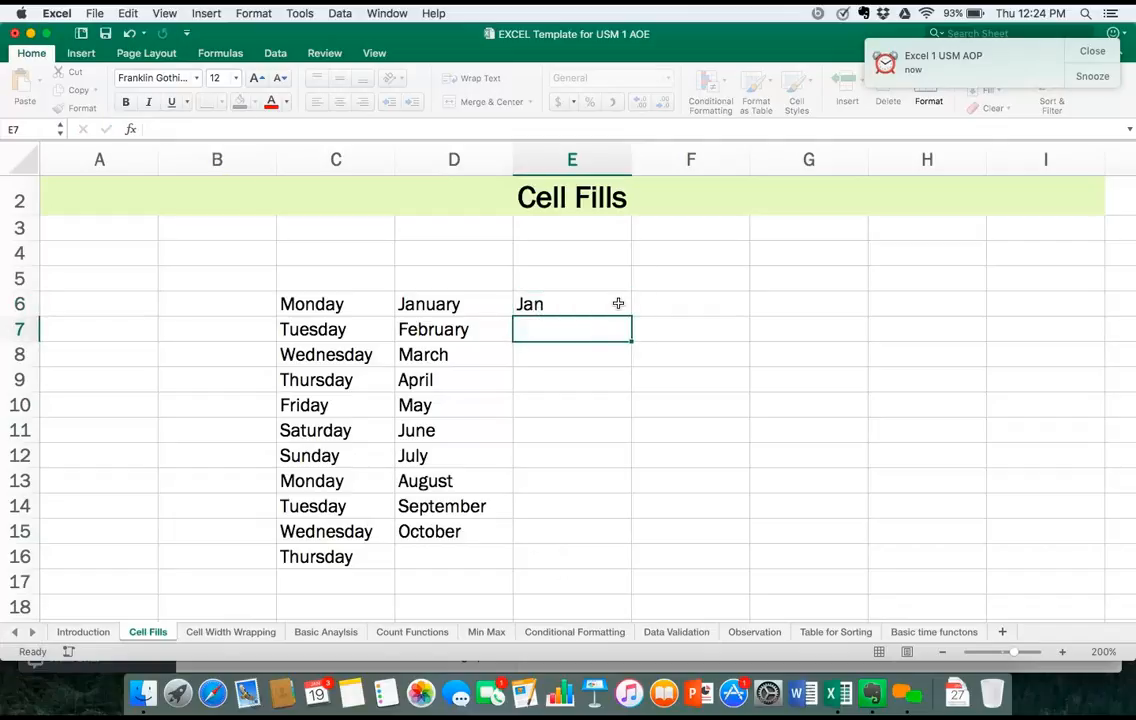
click(548, 302)
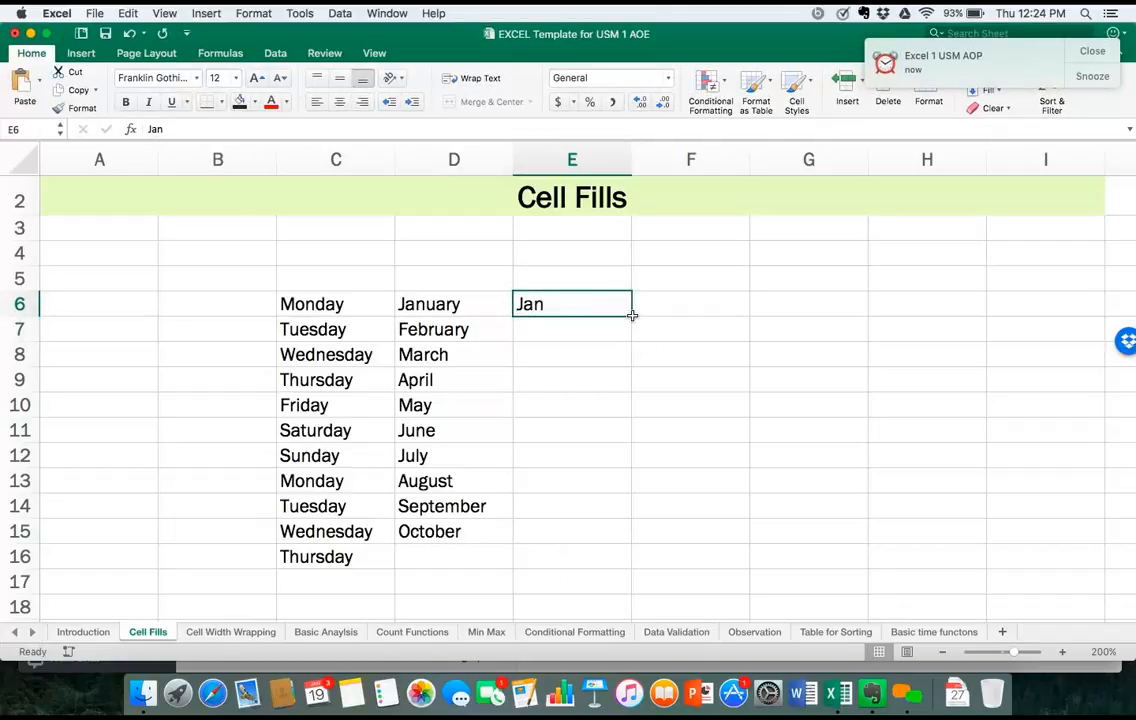
drag(632, 315, 617, 533)
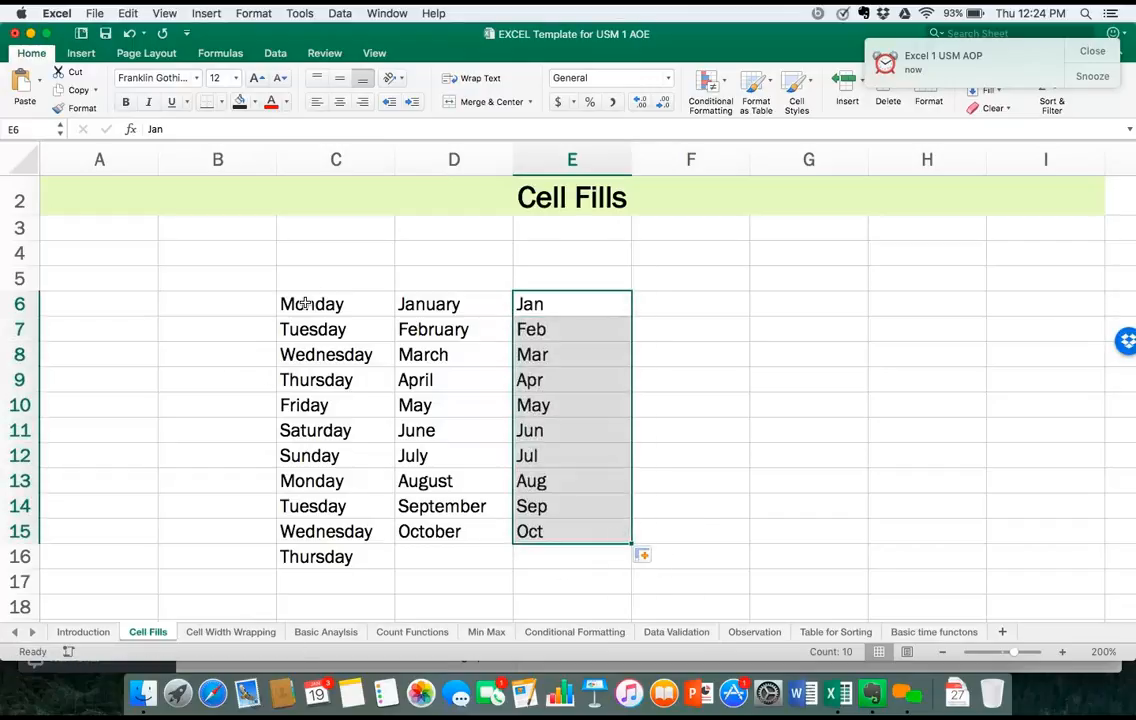
Clear the contents of the weekday names in C6 to C16.
drag(287, 302, 328, 543)
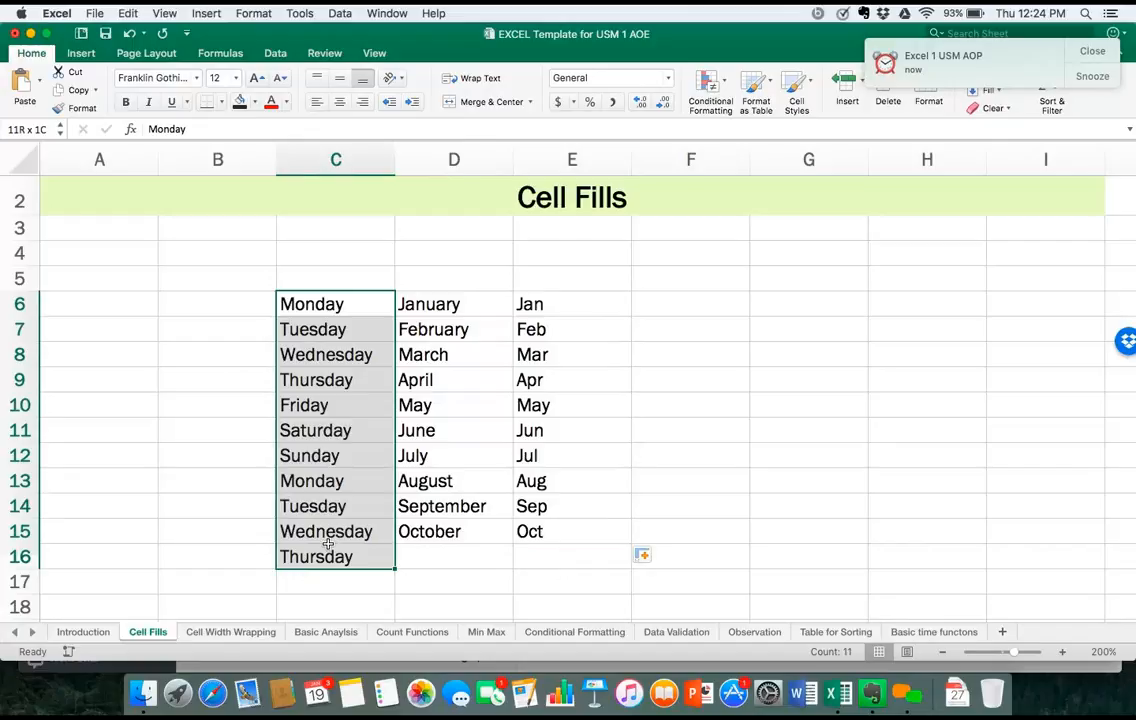
right_click(363, 418)
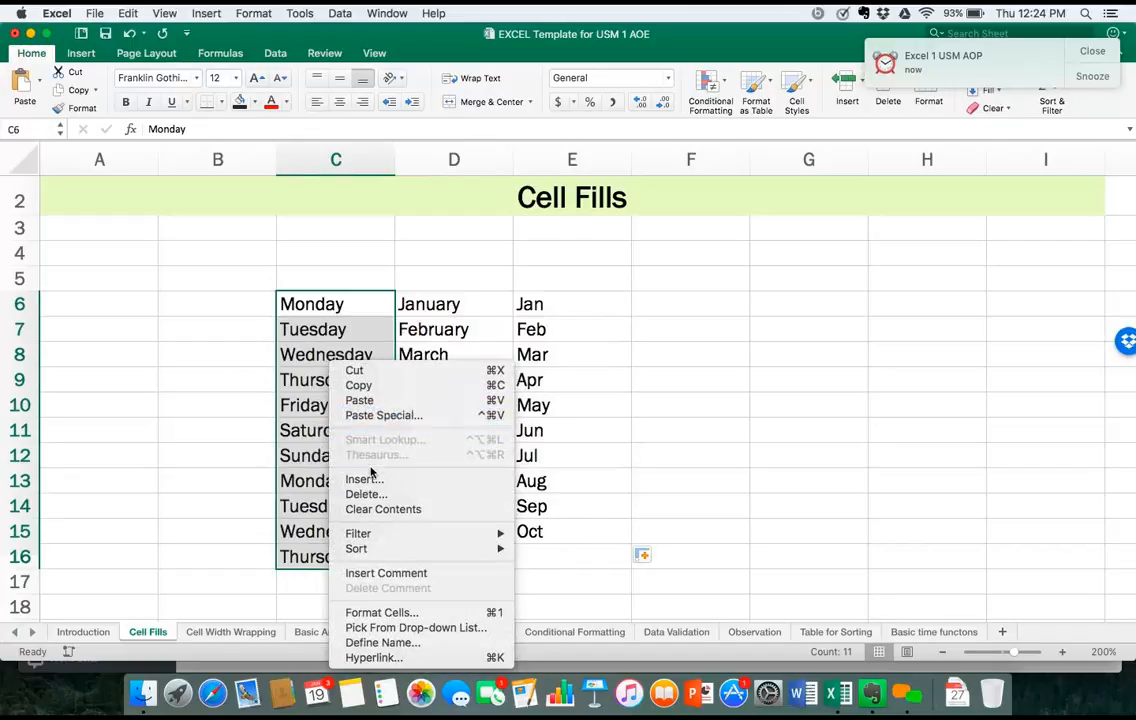
click(383, 510)
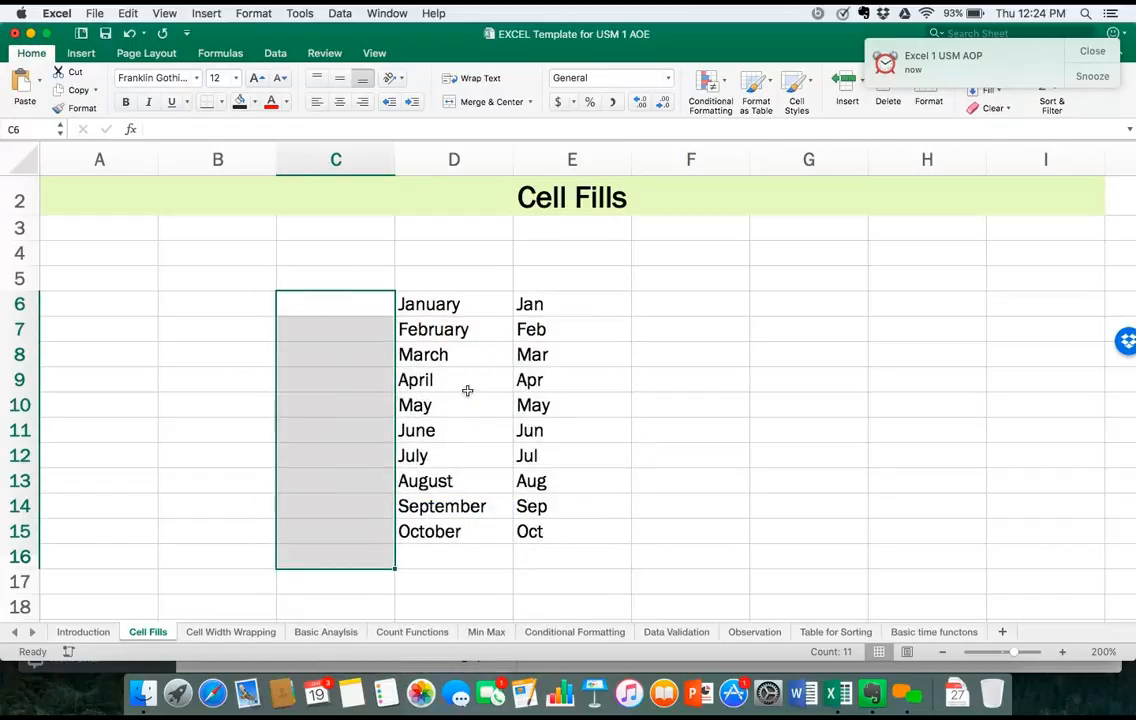
drag(440, 305, 481, 535)
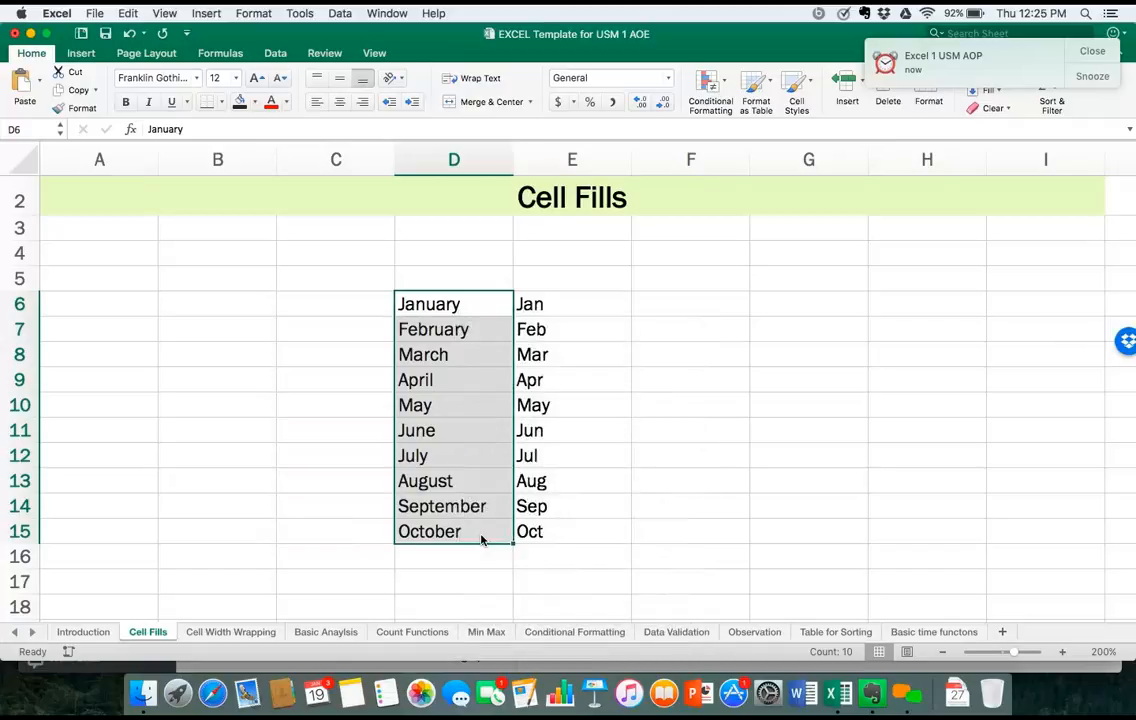
right_click(464, 466)
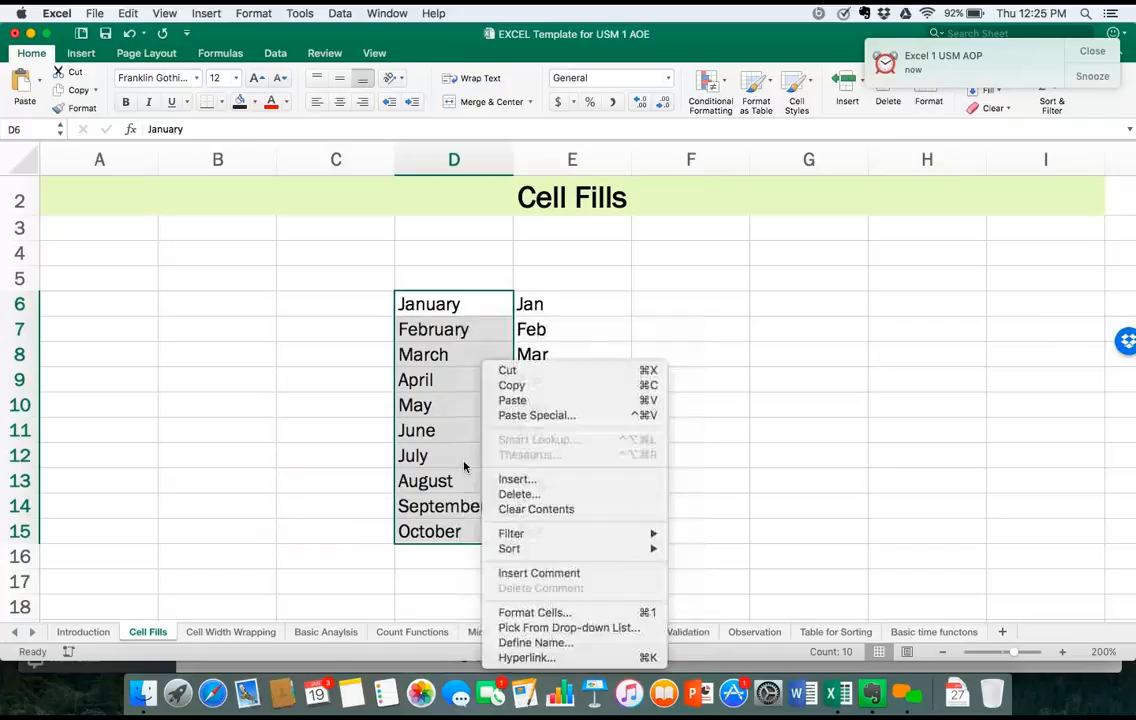
key(Escape)
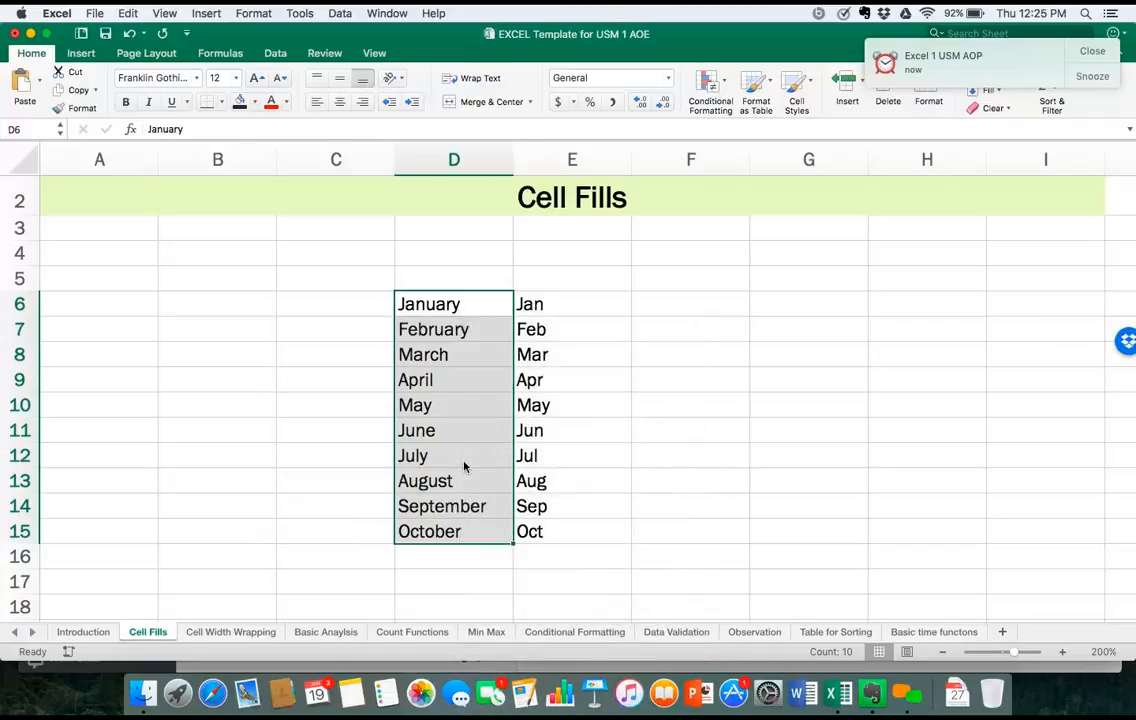
right_click(464, 466)
key(Escape)
right_click(478, 342)
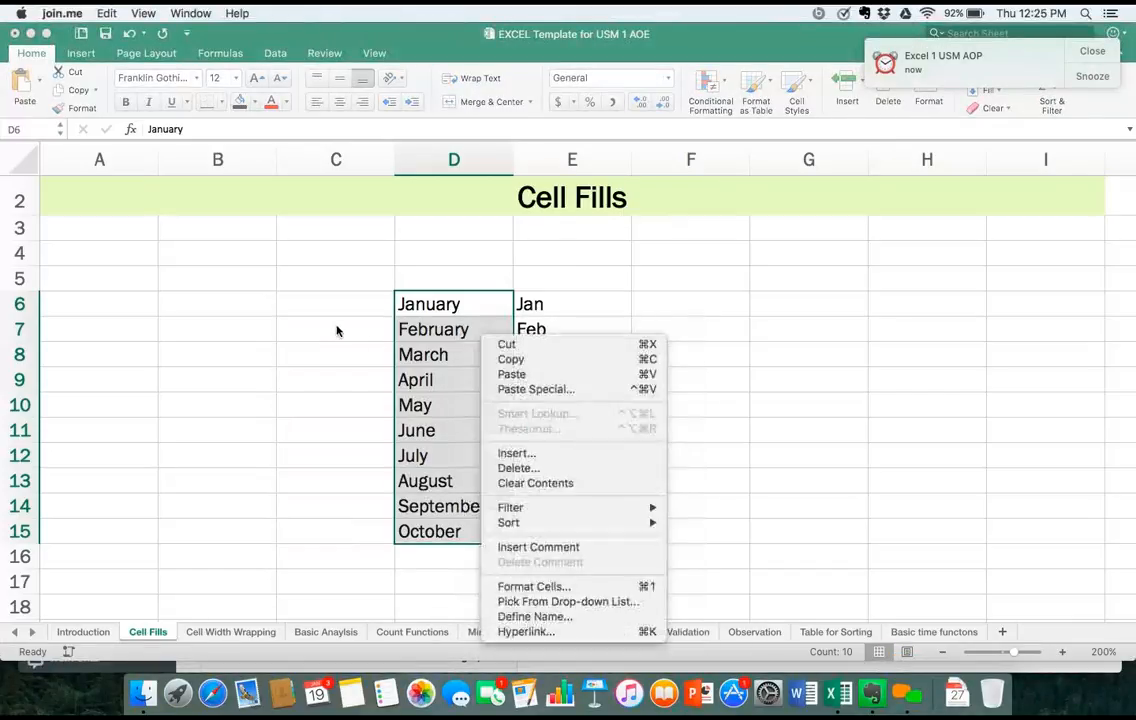
key(Escape)
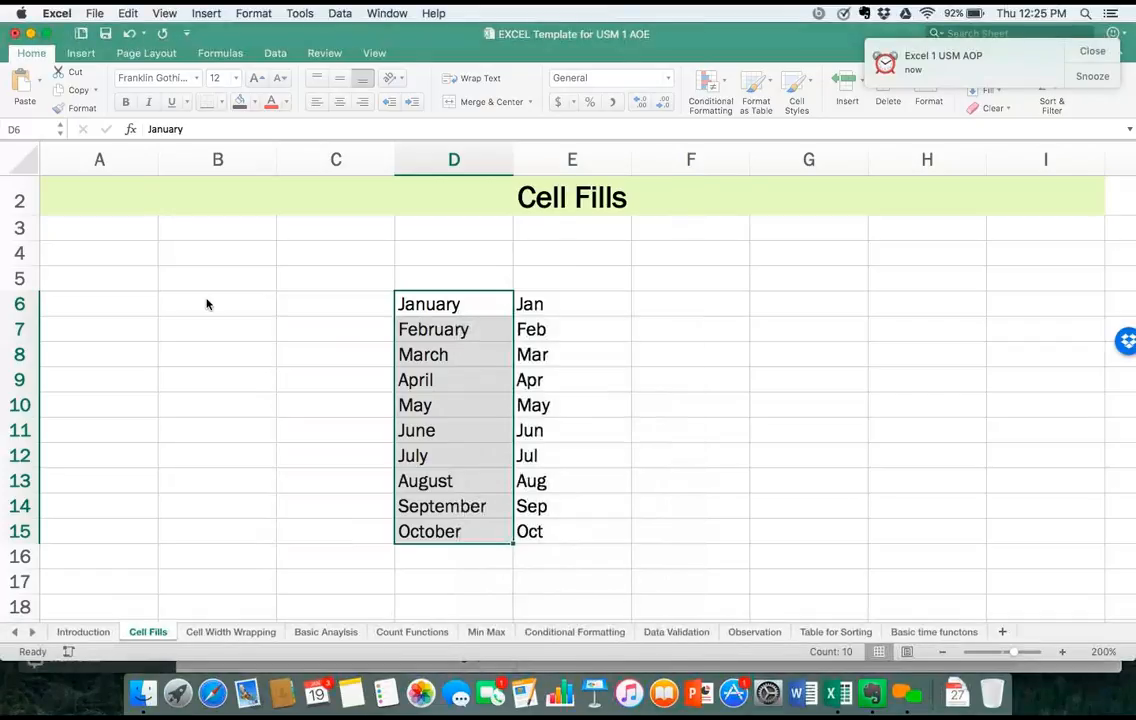
click(208, 304)
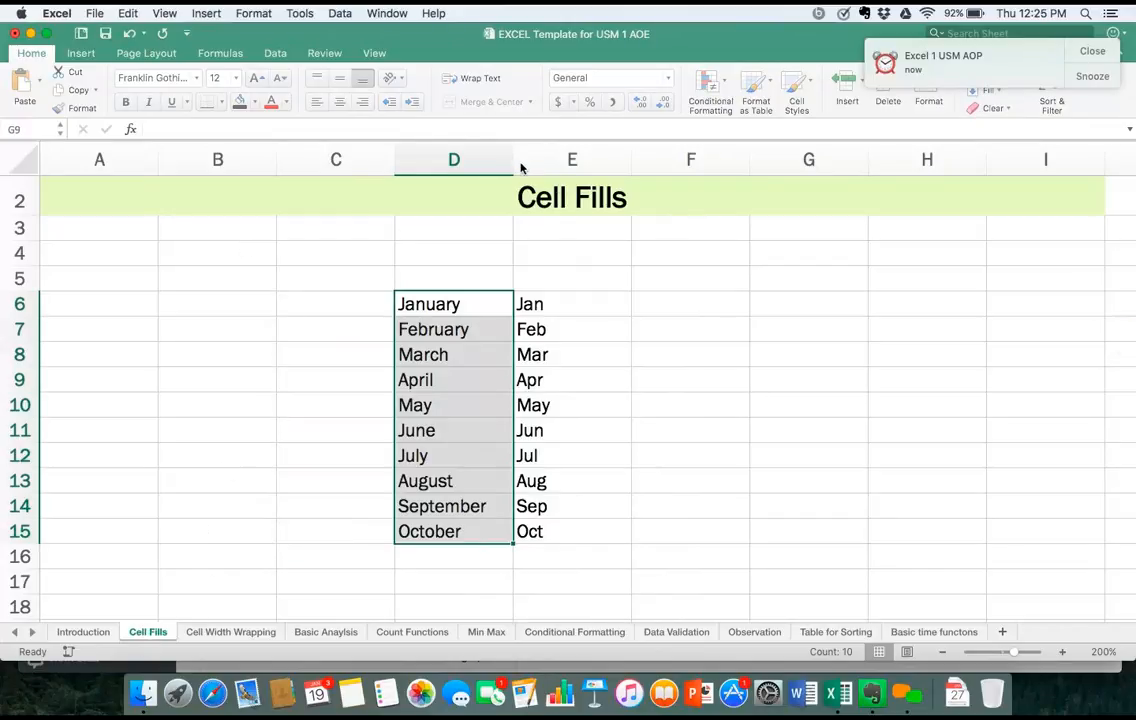
click(587, 285)
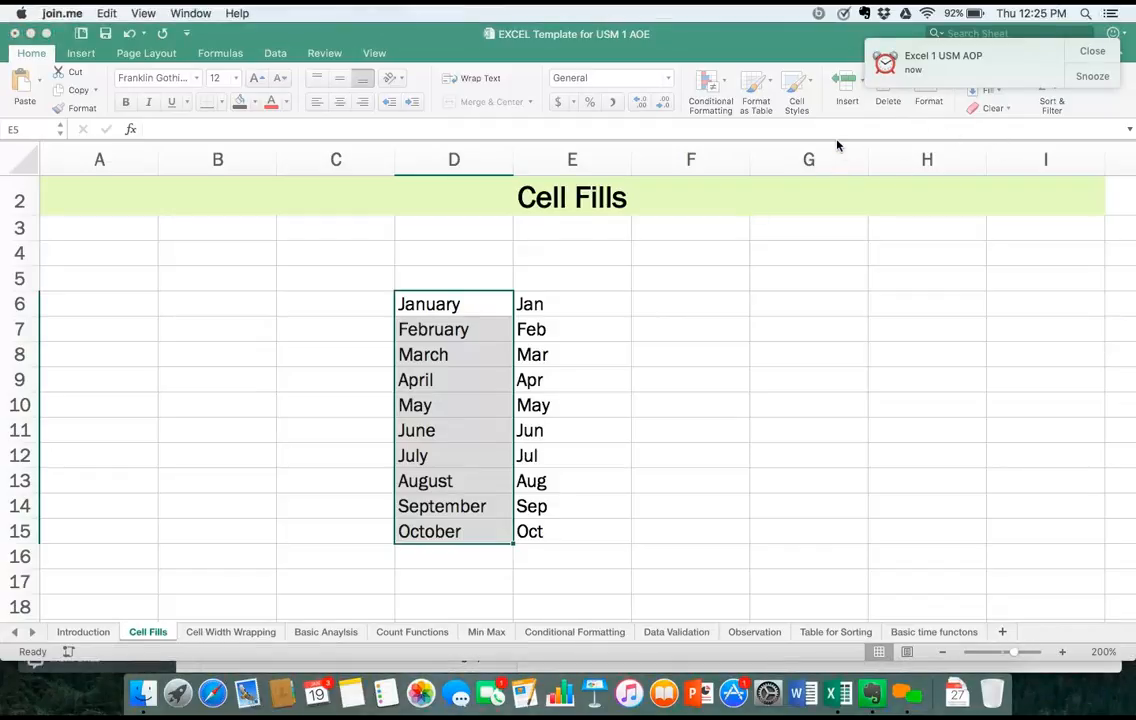
click(663, 358)
click(663, 354)
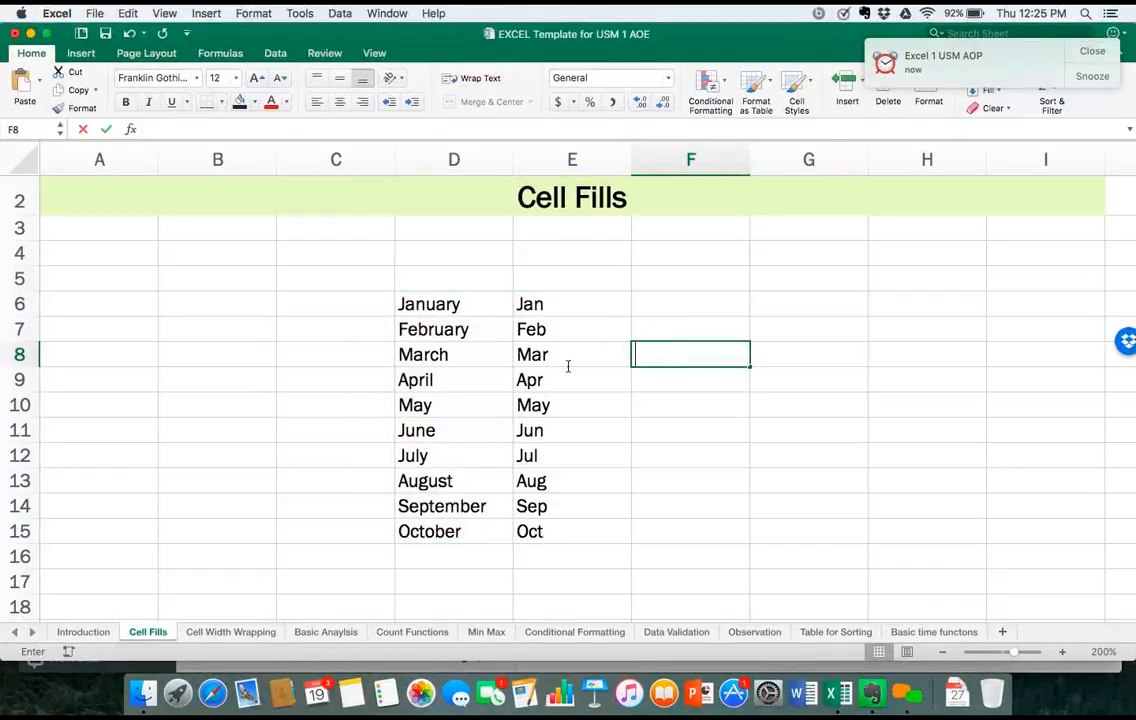
click(262, 308)
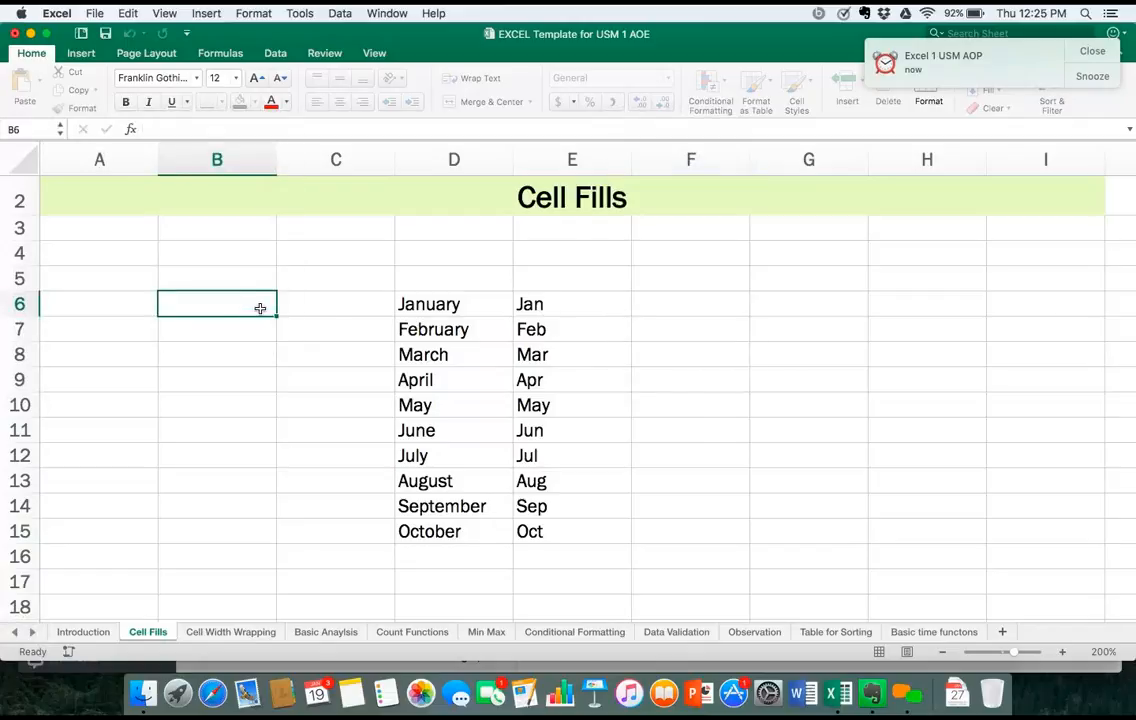
click(412, 306)
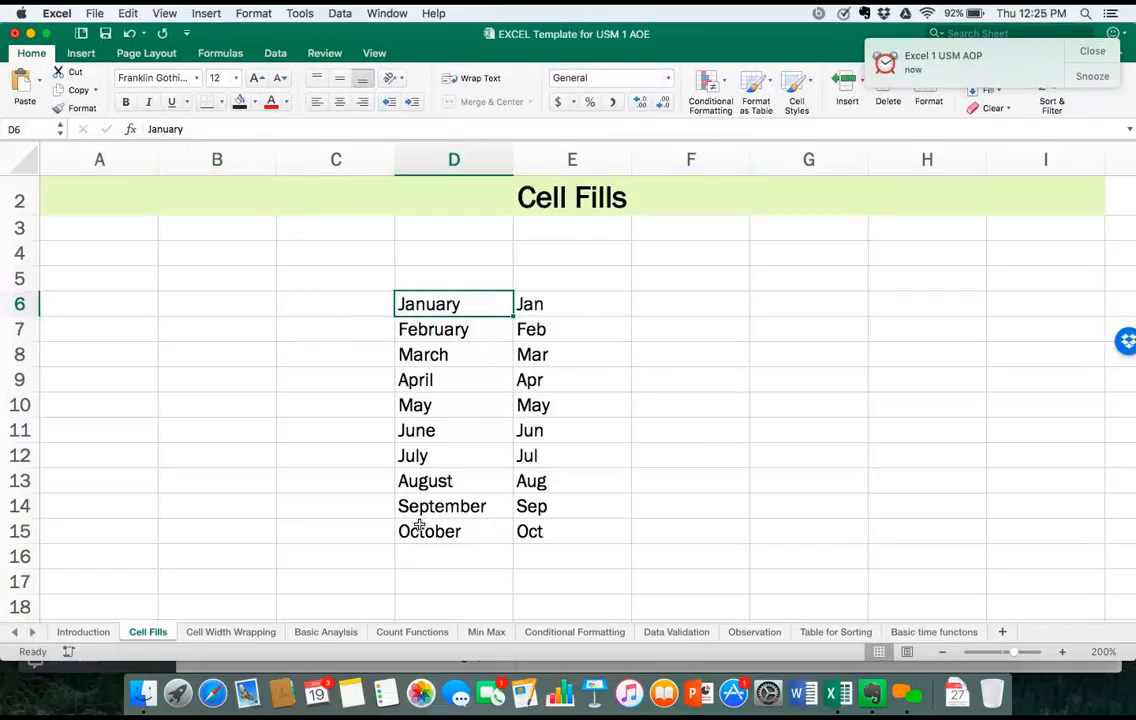
Enter Check # 101 in B6 as the first item of a check number series.
click(266, 302)
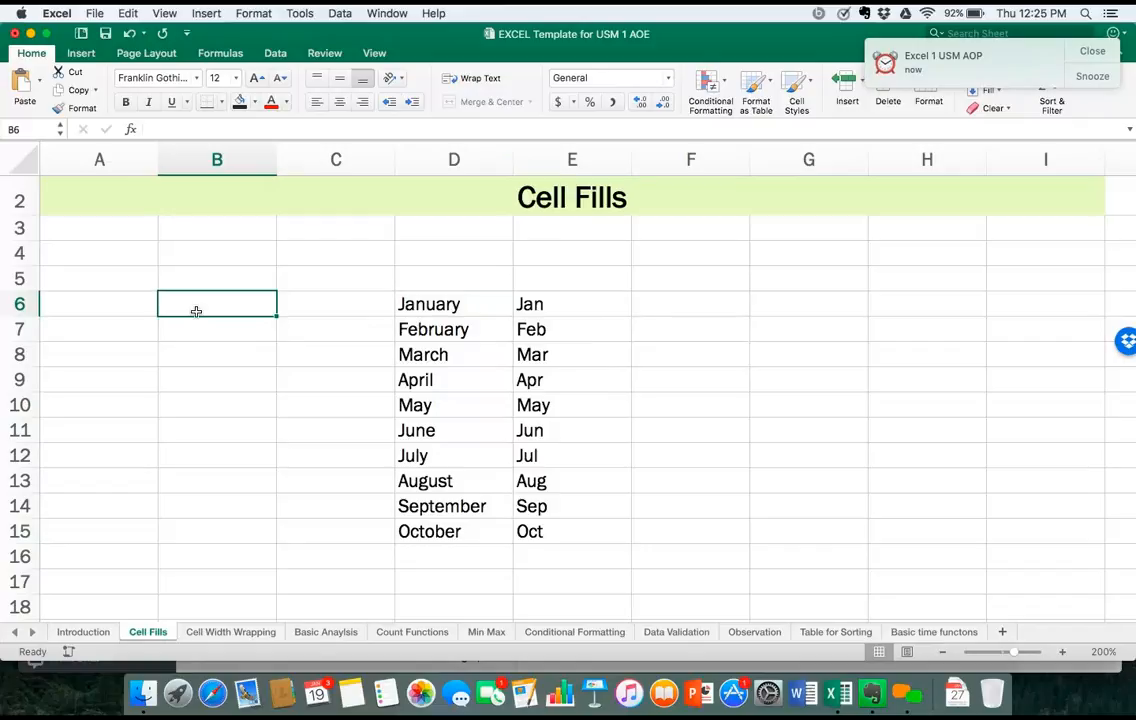
text(Check)
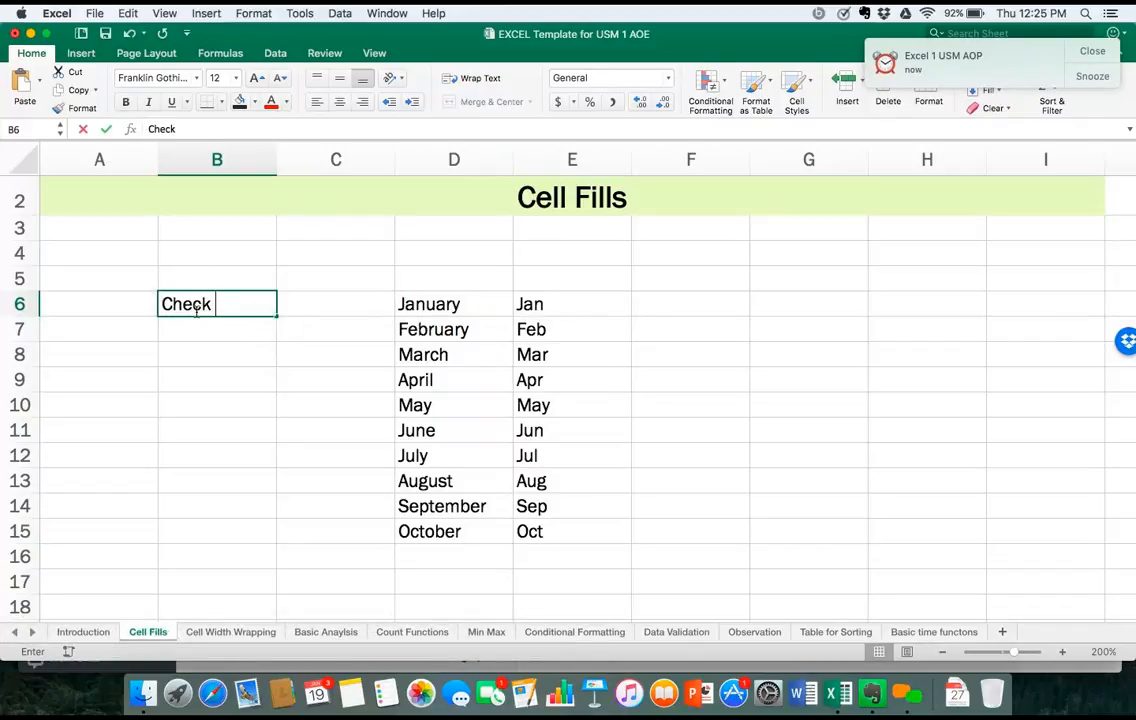
text(# 101)
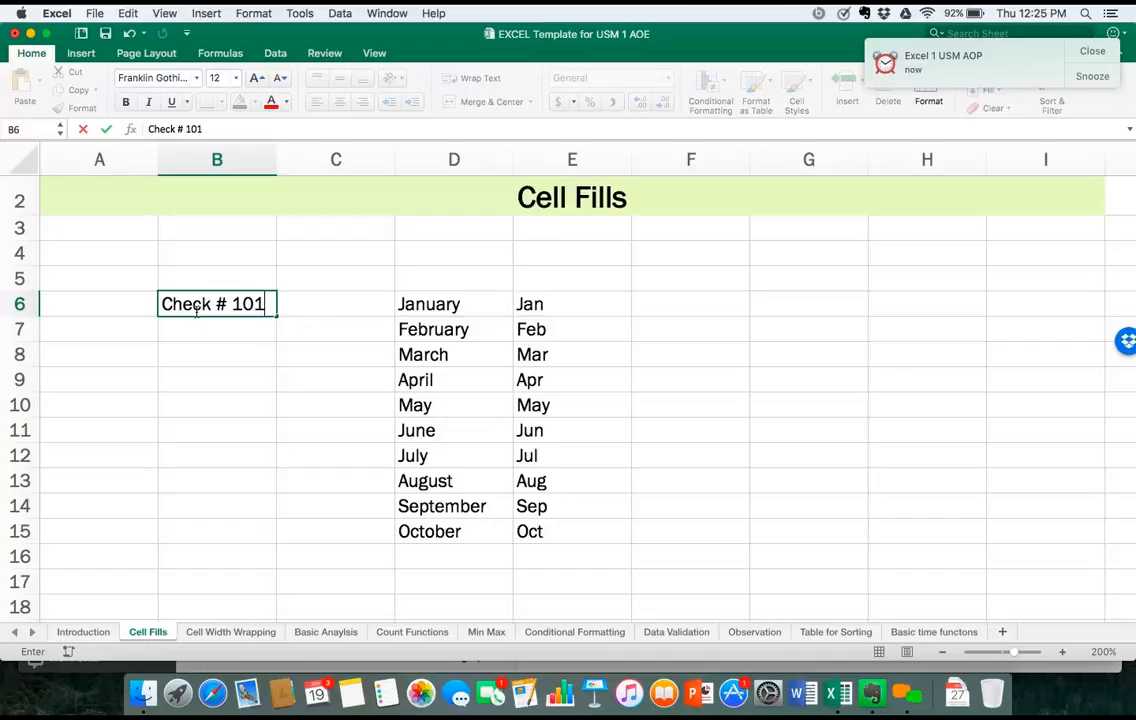
click(193, 330)
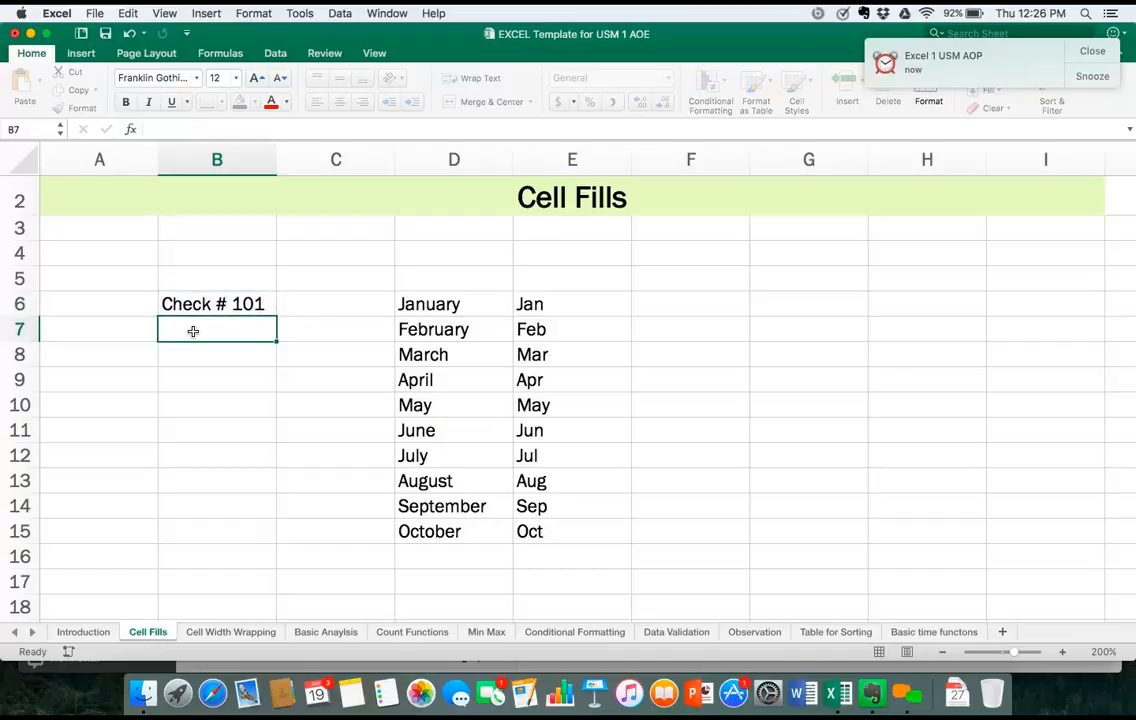
text(Check # 101)
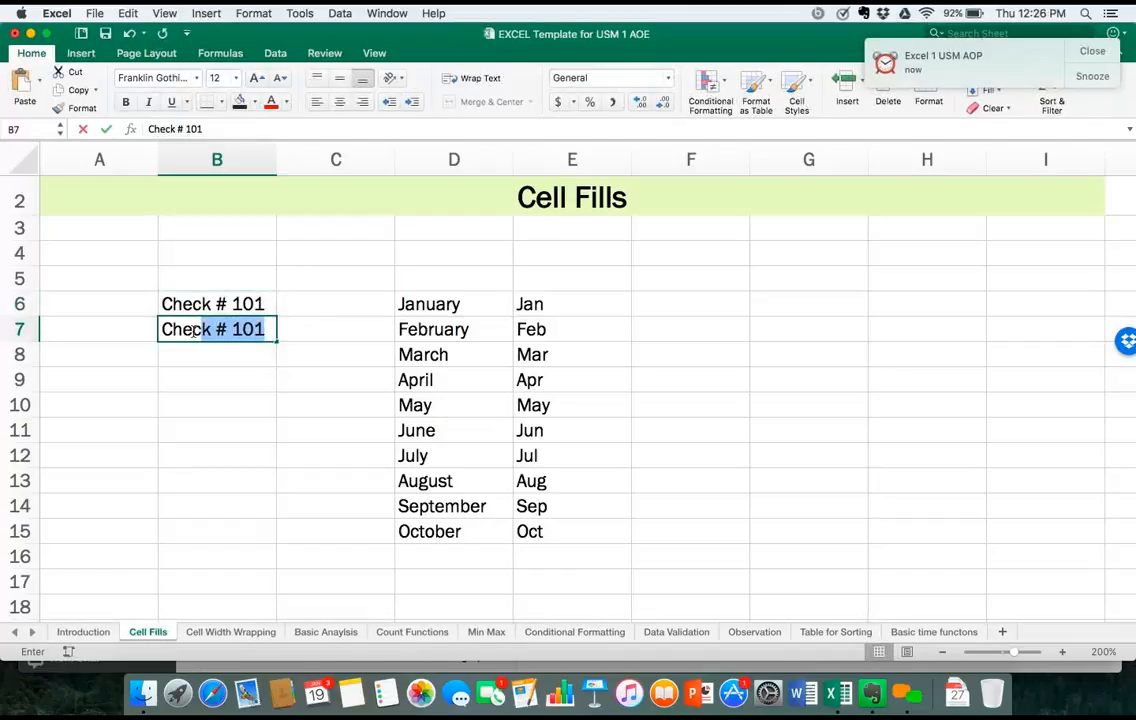
key(Tab)
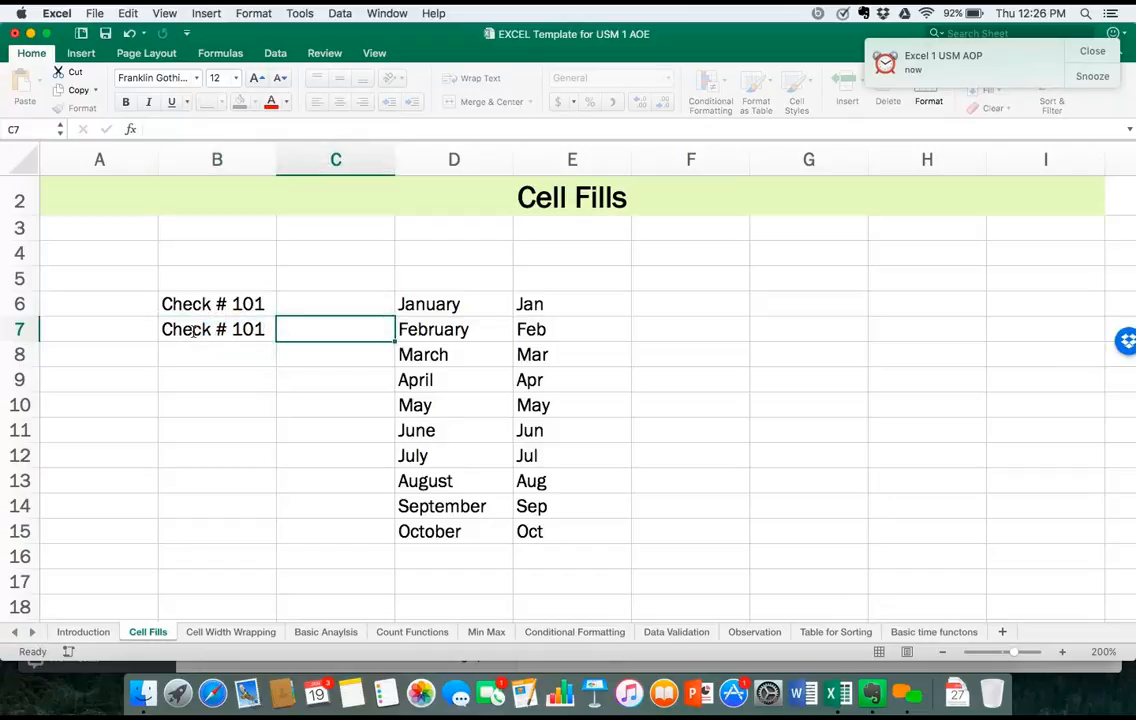
key(Left)
key(Left)
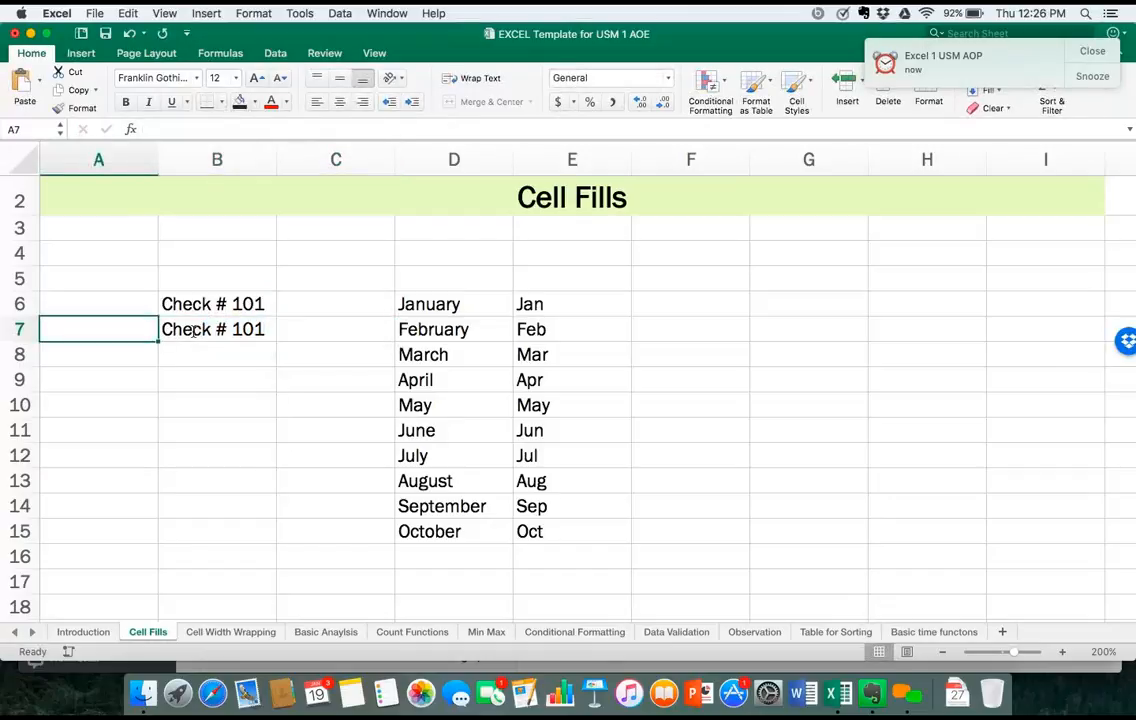
click(193, 332)
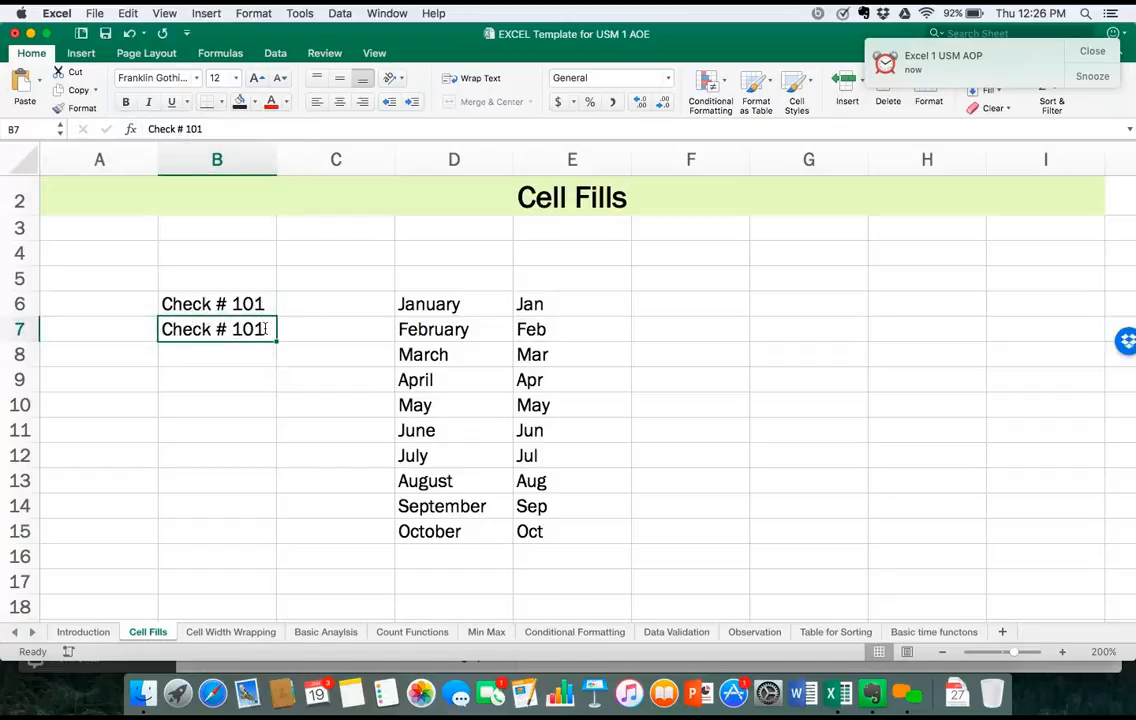
key(BackSpace)
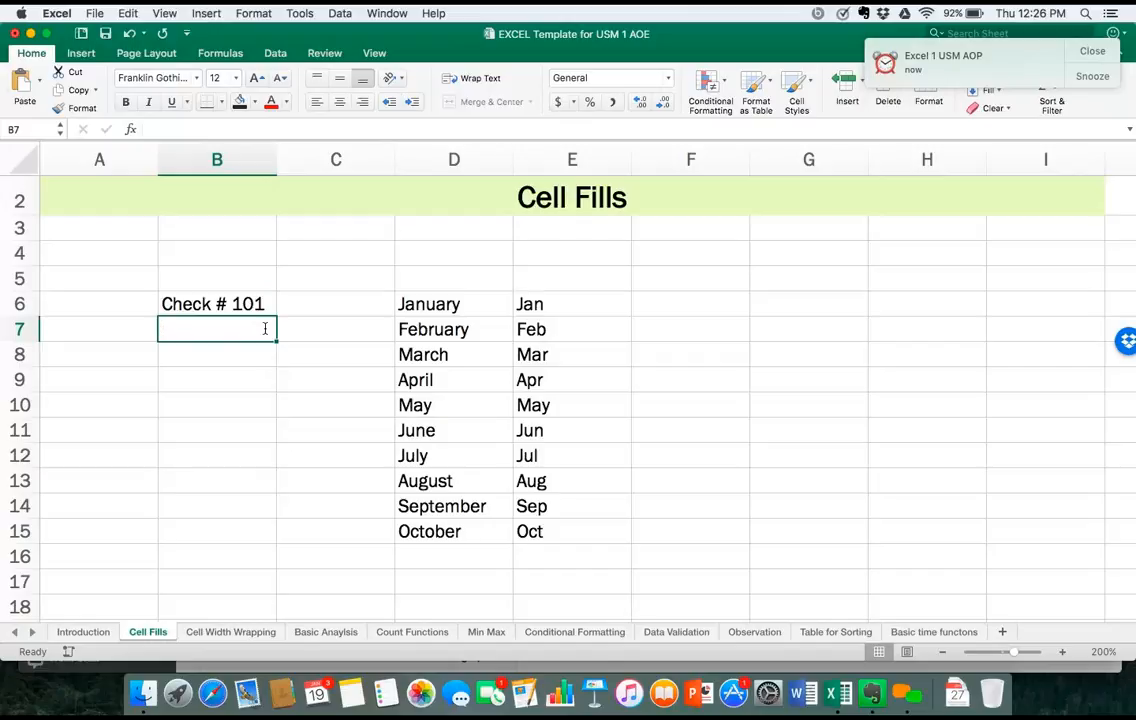
Enter Check # 102 in B7 as the second item of the check number series.
text(Check # 101)
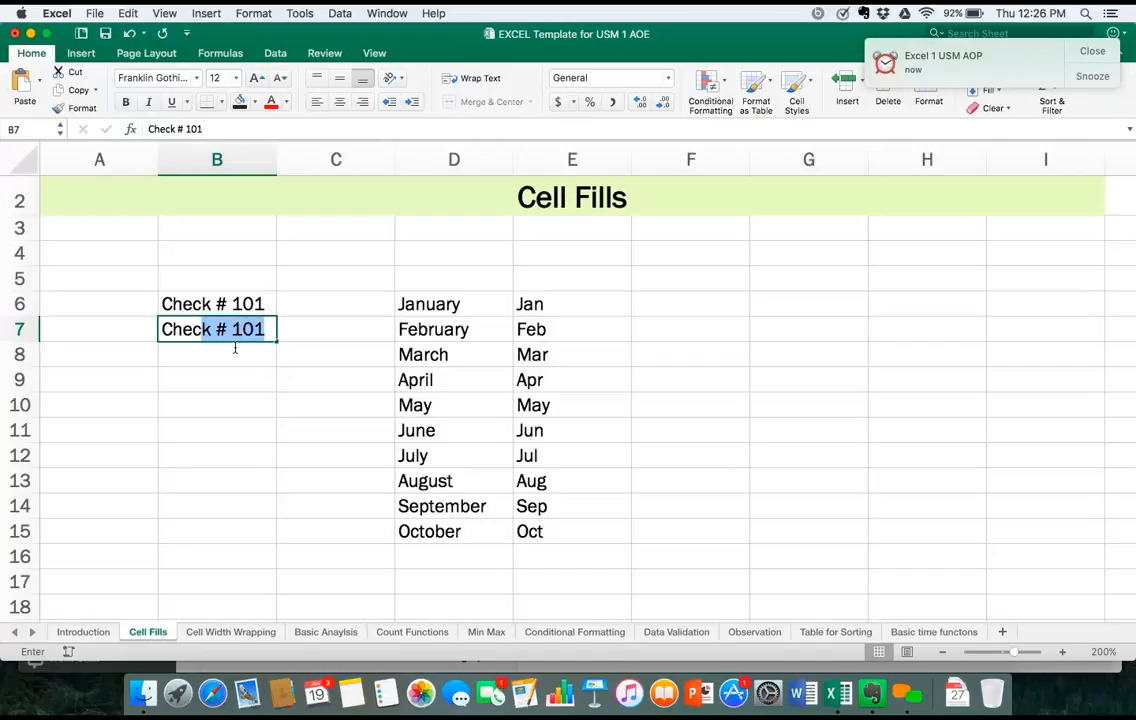
click(263, 329)
key(BackSpace)
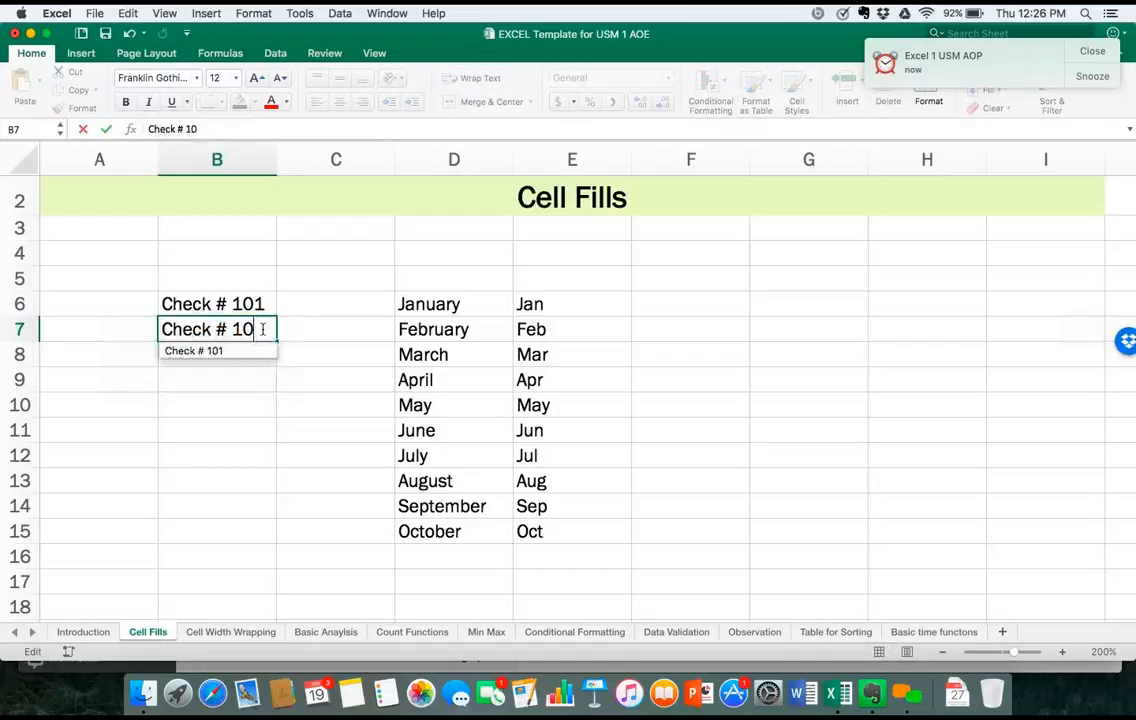
text(2)
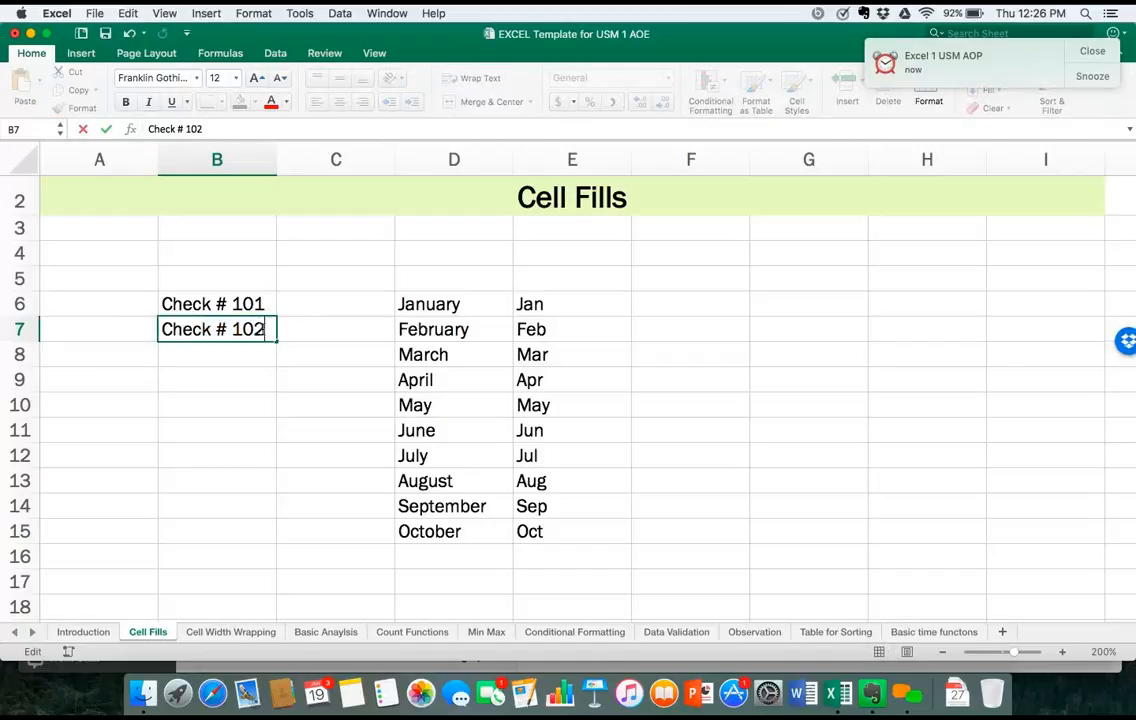
click(234, 305)
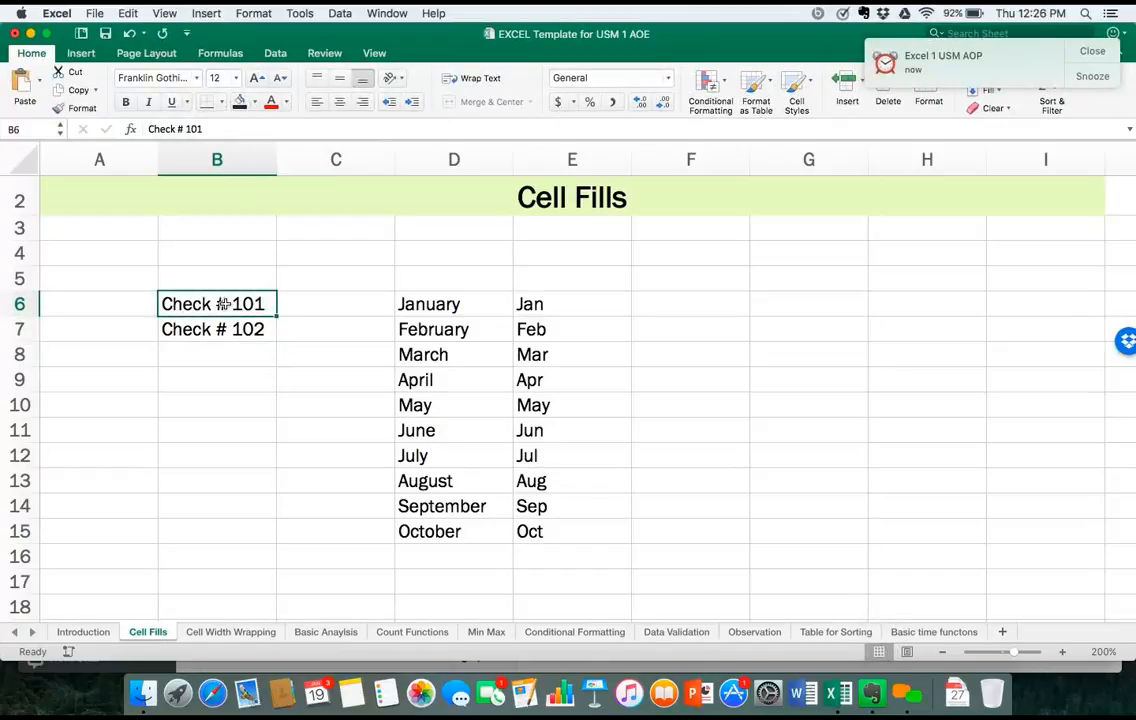
Fill the check number series from B6 and B7 down to B15, ending at Check # 110.
click(242, 364)
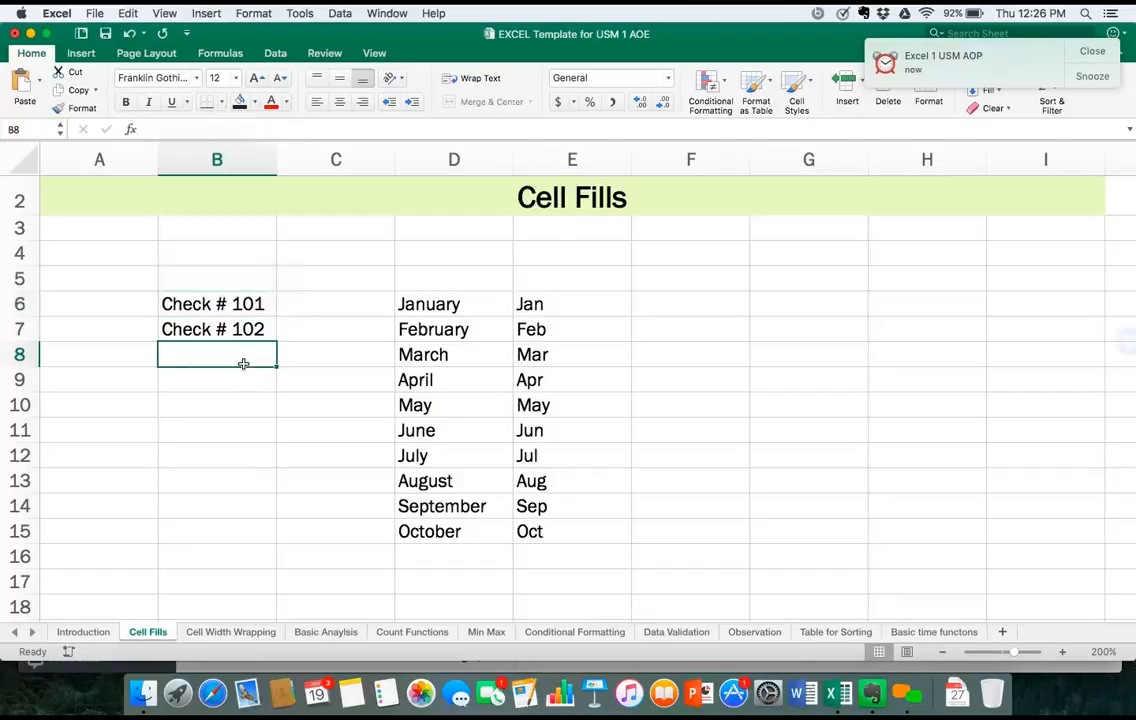
click(222, 305)
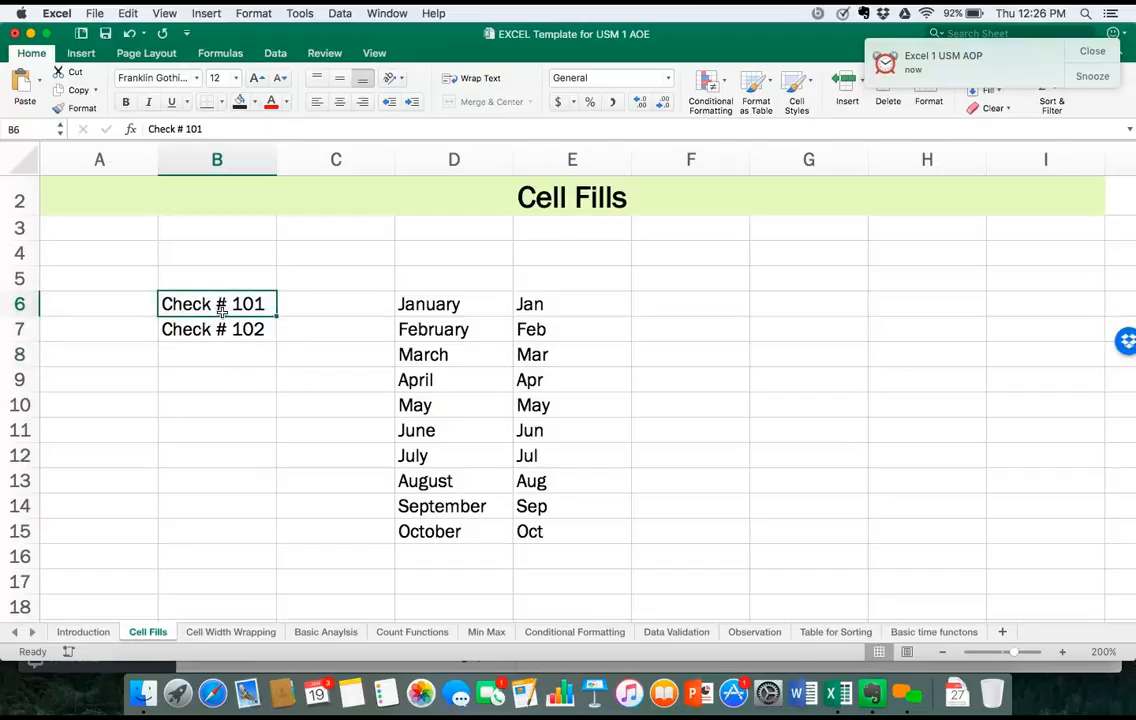
shift+click(222, 329)
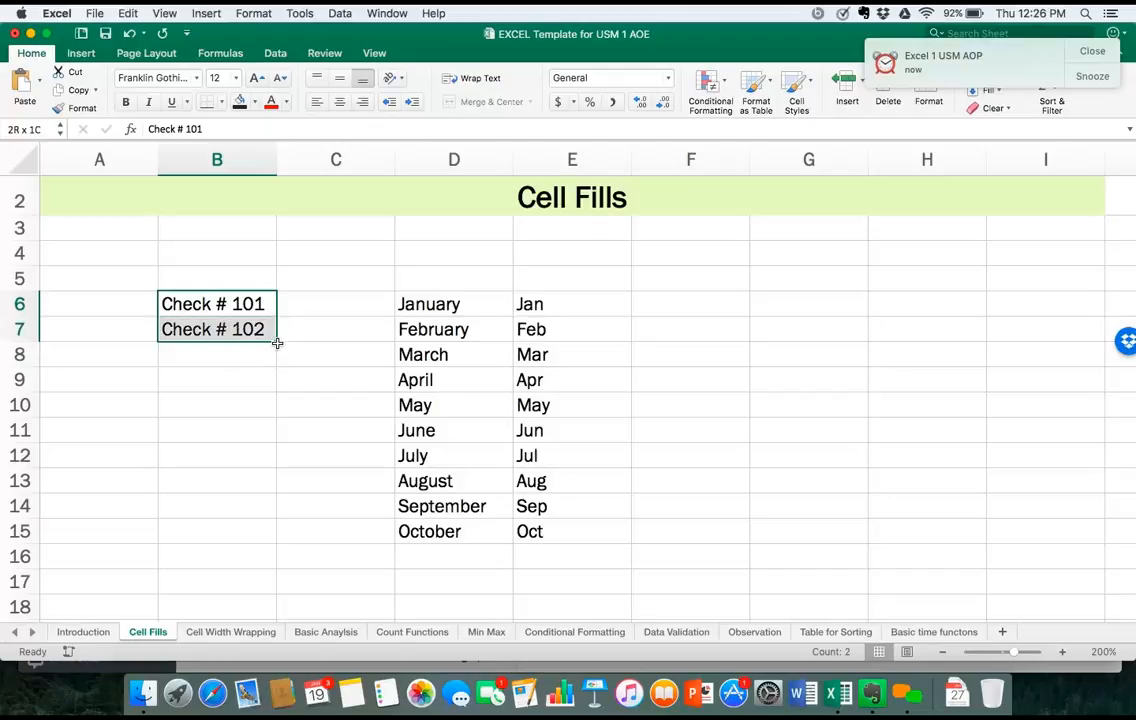
drag(276, 341, 280, 543)
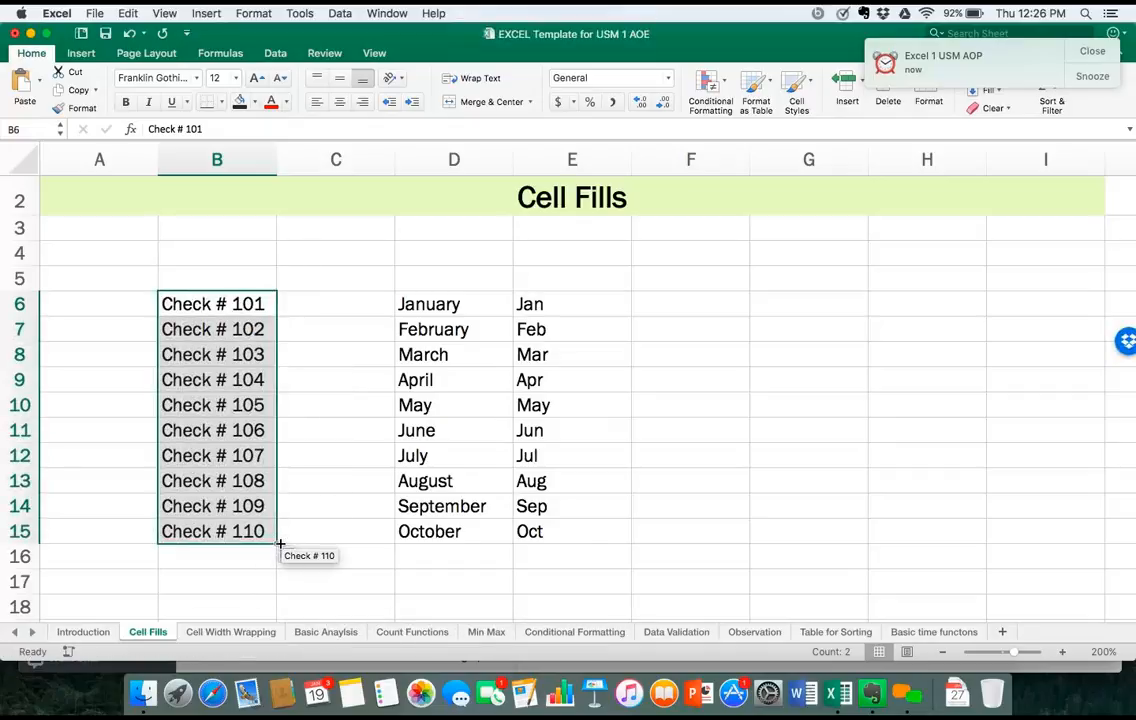
Quit the Evernote application running in the background.
right_click(870, 683)
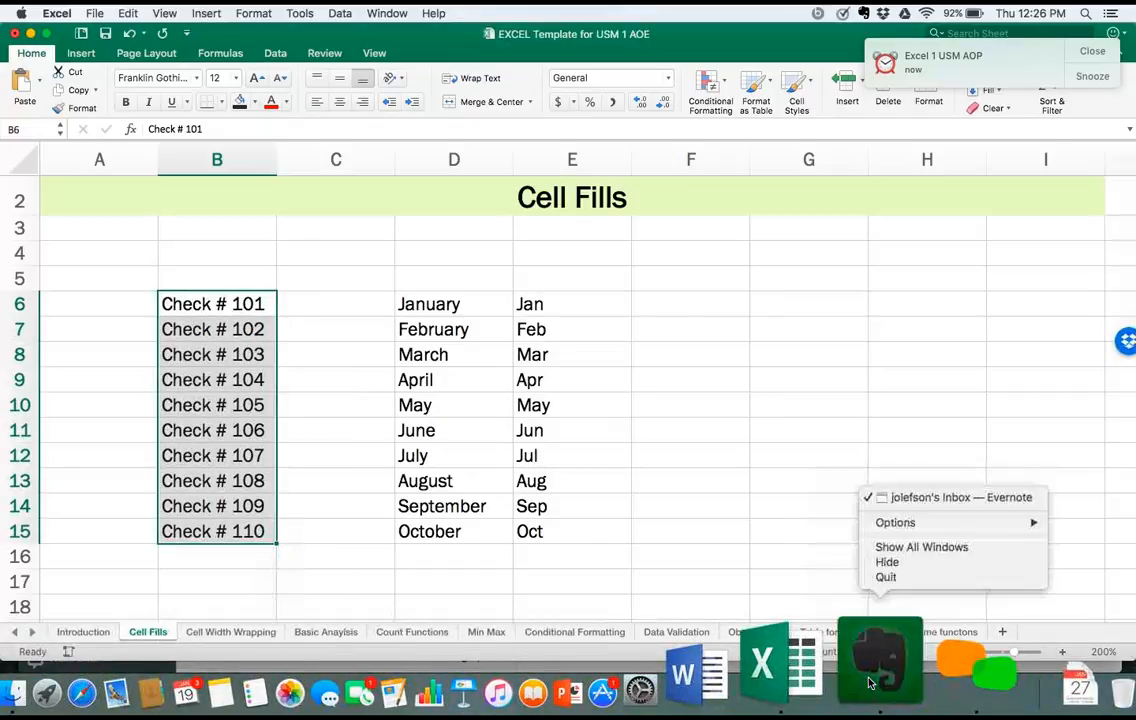
click(889, 578)
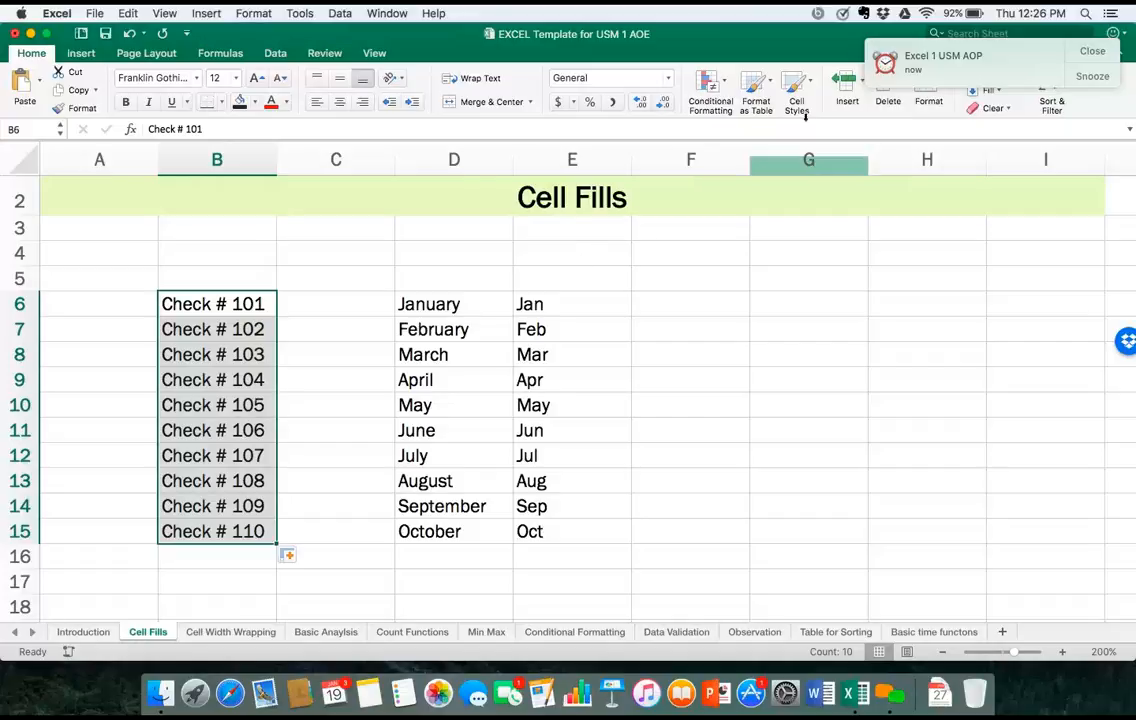
click(857, 95)
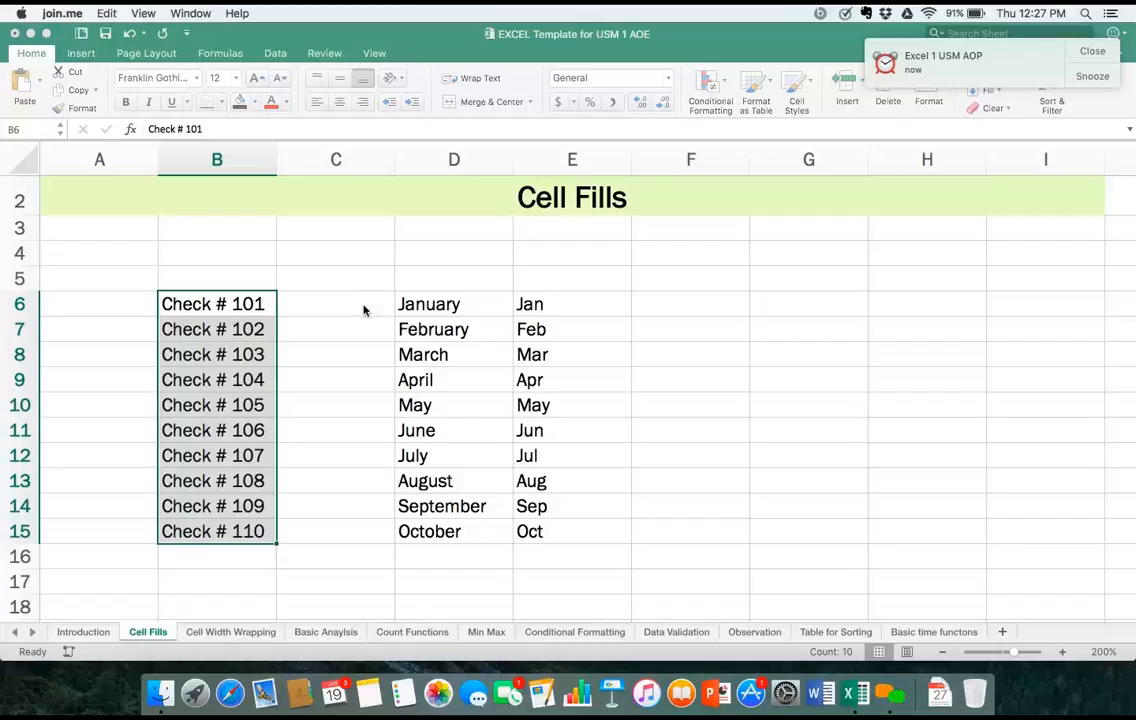
Clear the contents of the check number series in B6 to B15.
click(222, 307)
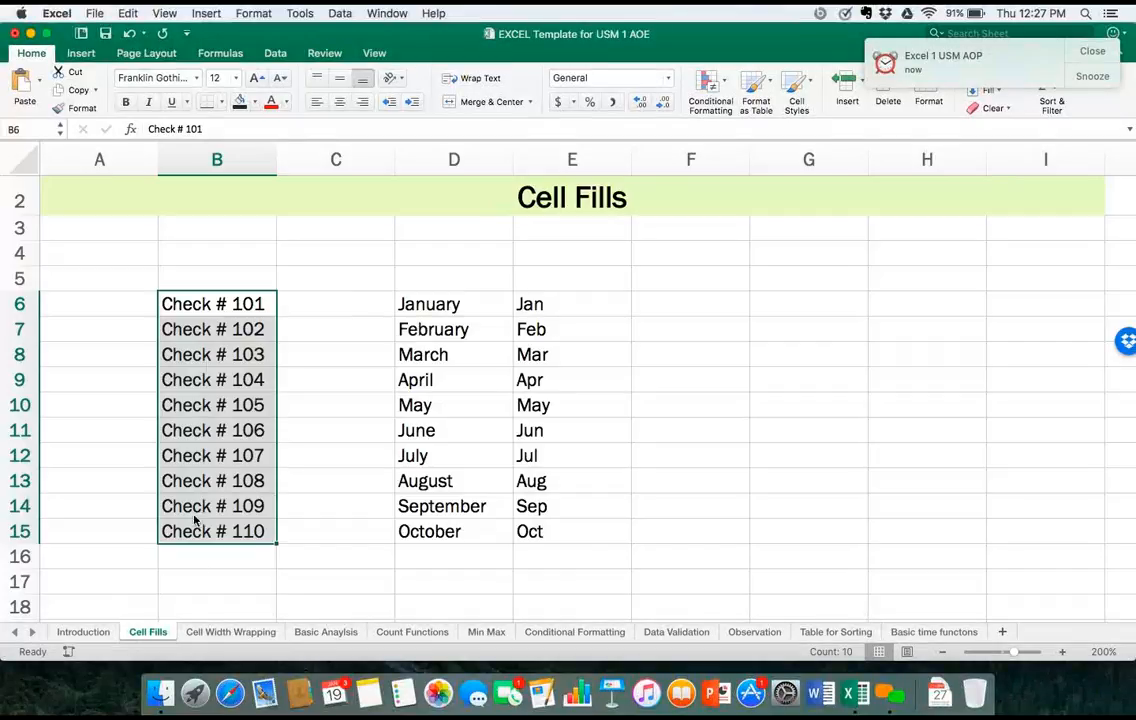
drag(226, 308, 250, 537)
right_click(228, 483)
click(228, 483)
right_click(226, 563)
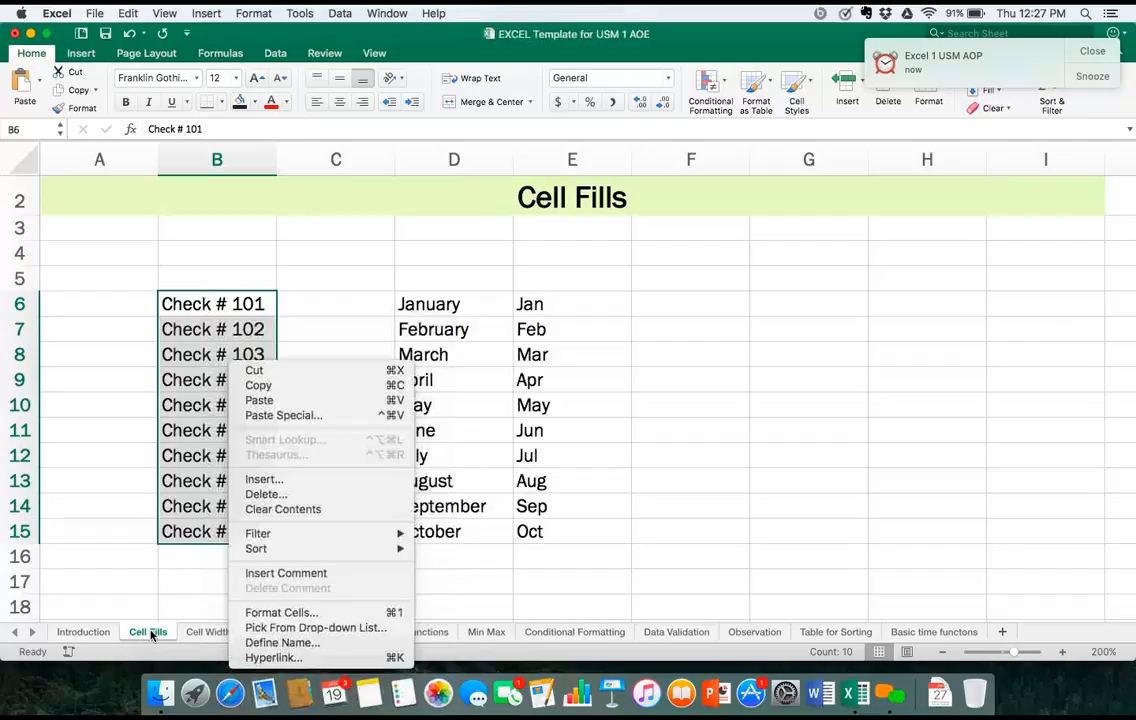
click(275, 509)
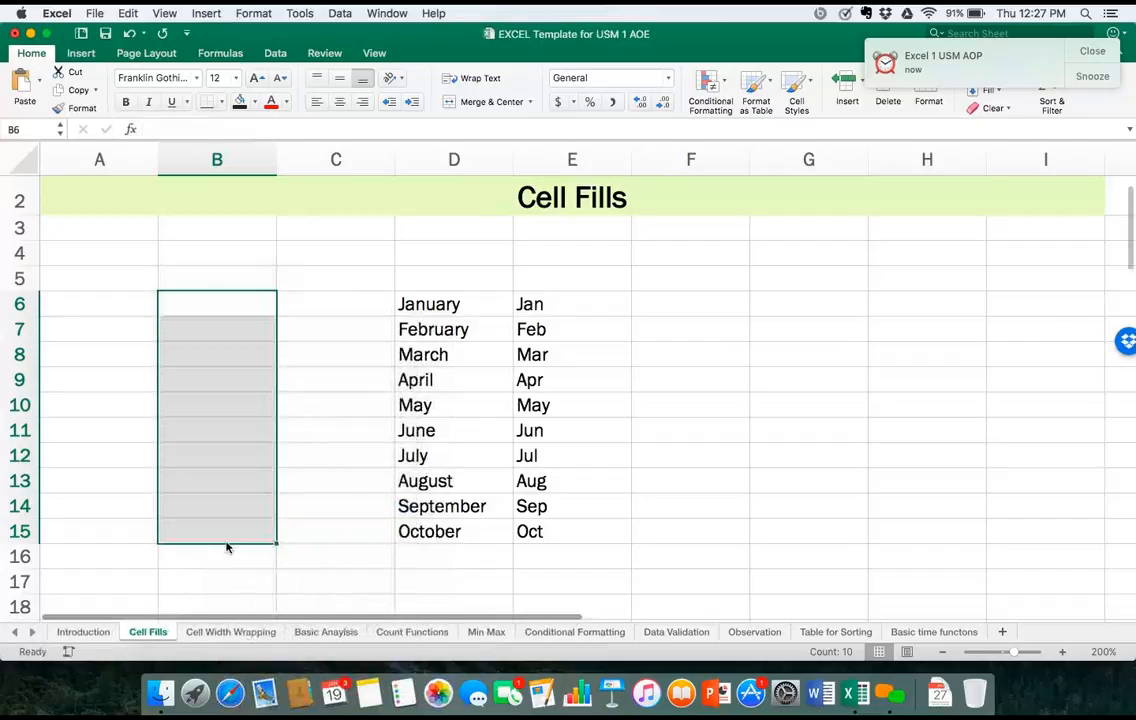
Switch to the Cell Width Wrapping sheet and bring the sample text in G22 and number in G24 into close view.
click(230, 632)
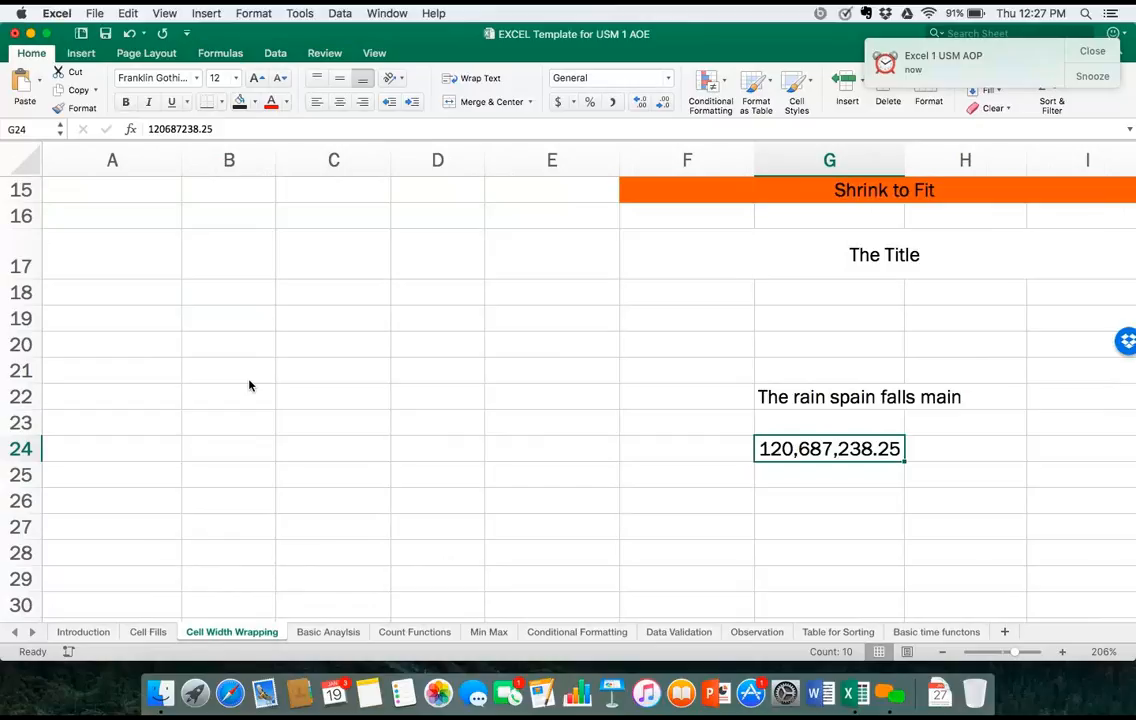
scroll(837, 368, up, 5)
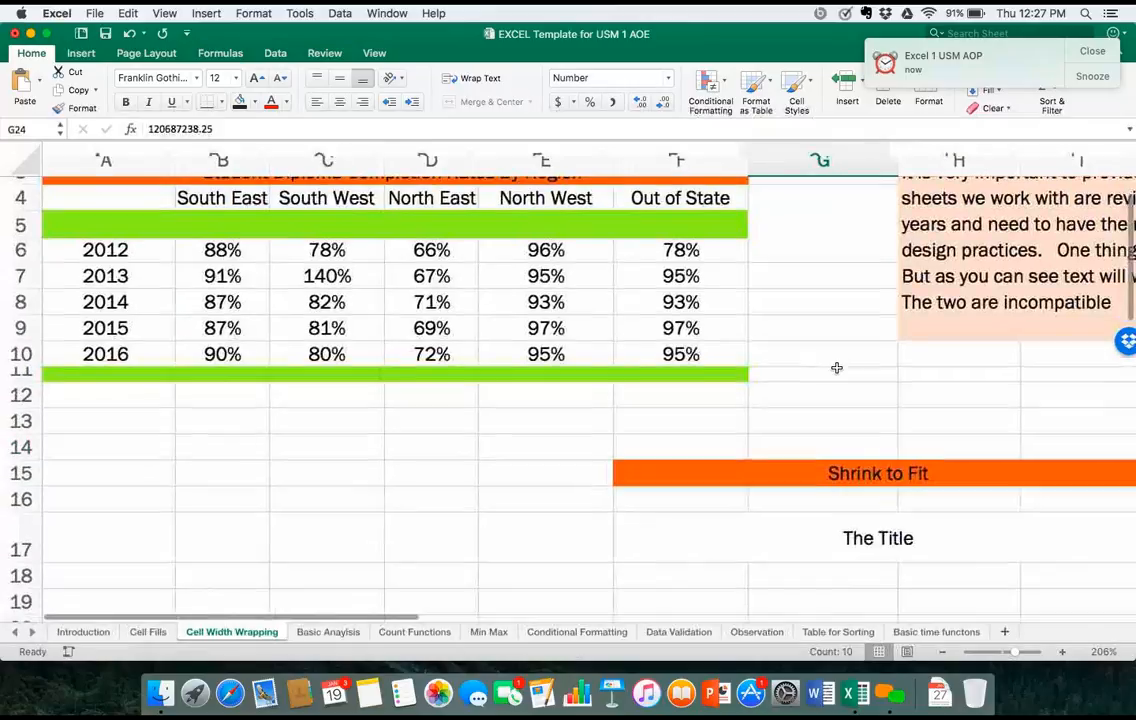
scroll(837, 368, right, 4)
scroll(837, 368, down, 5)
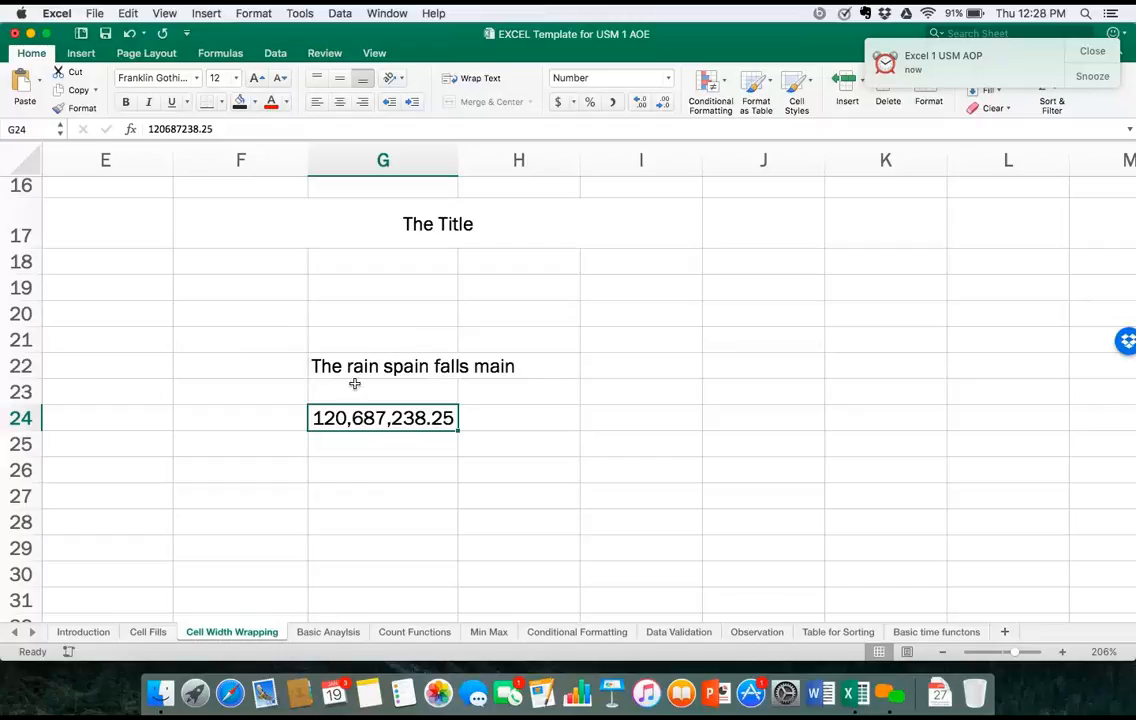
scroll(448, 339, up, 5)
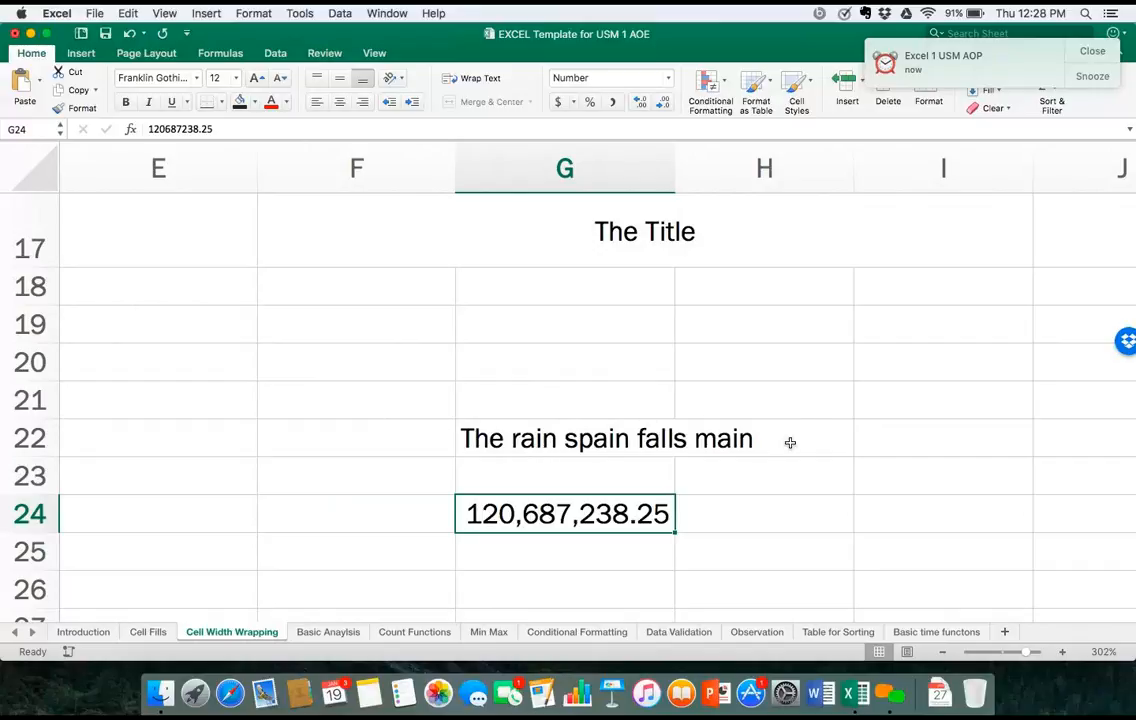
Enter 1 in H22, the cell beside the long text in G22.
click(760, 447)
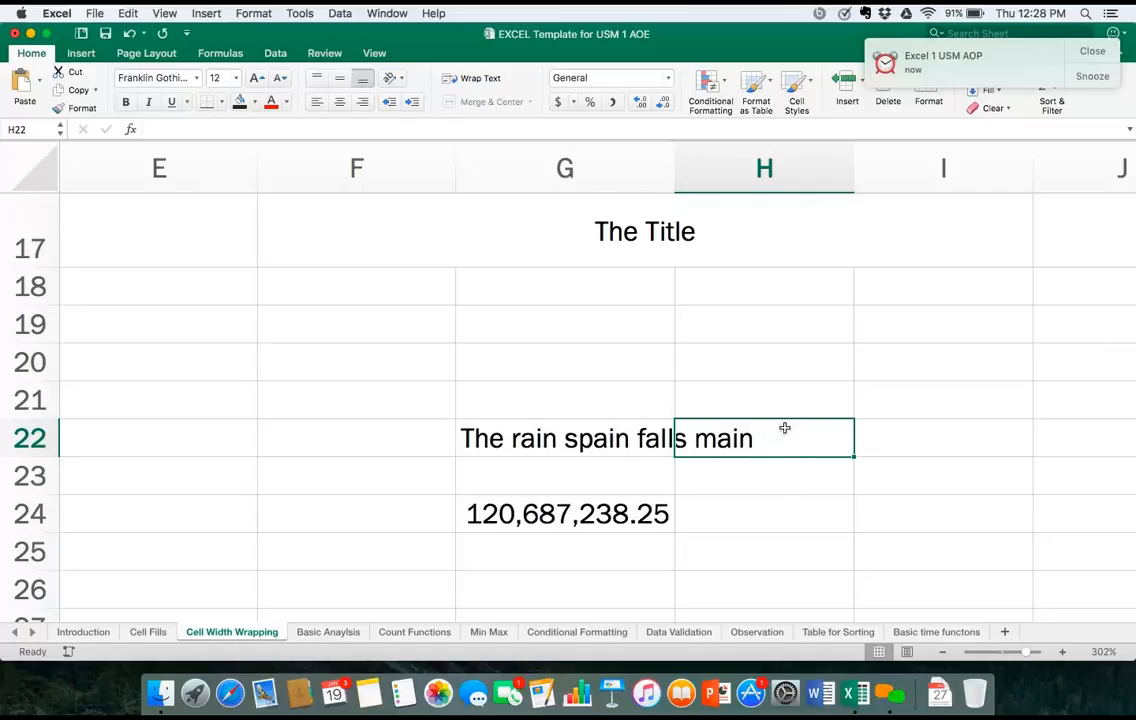
key(Return)
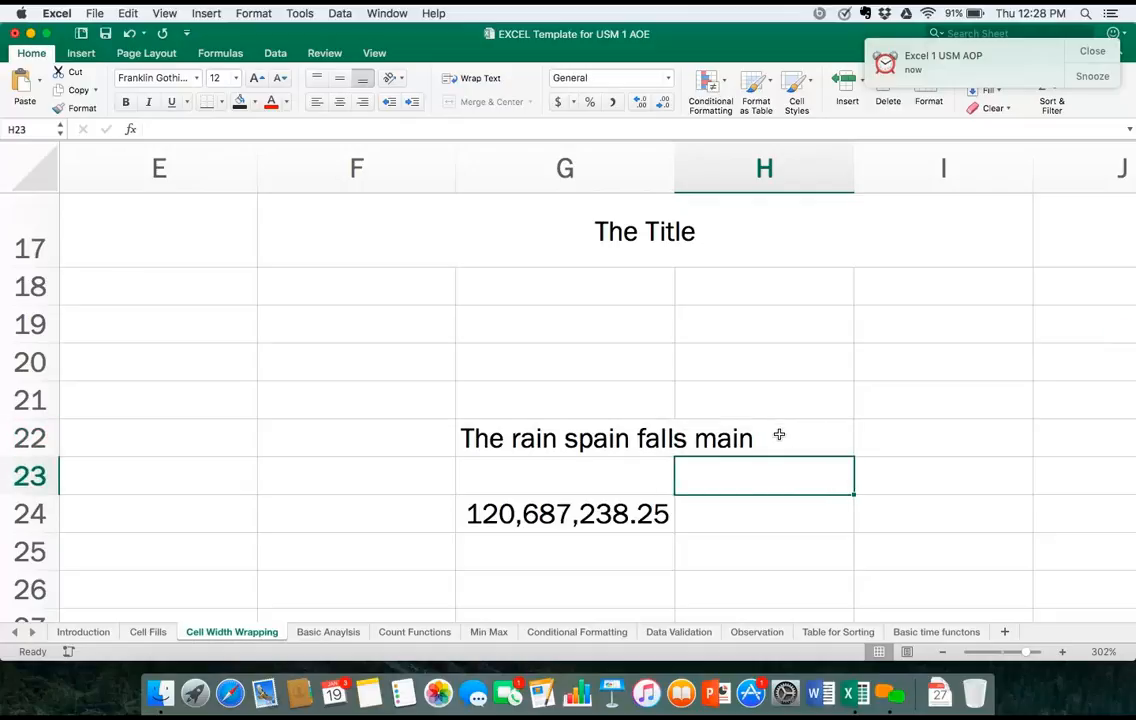
click(779, 435)
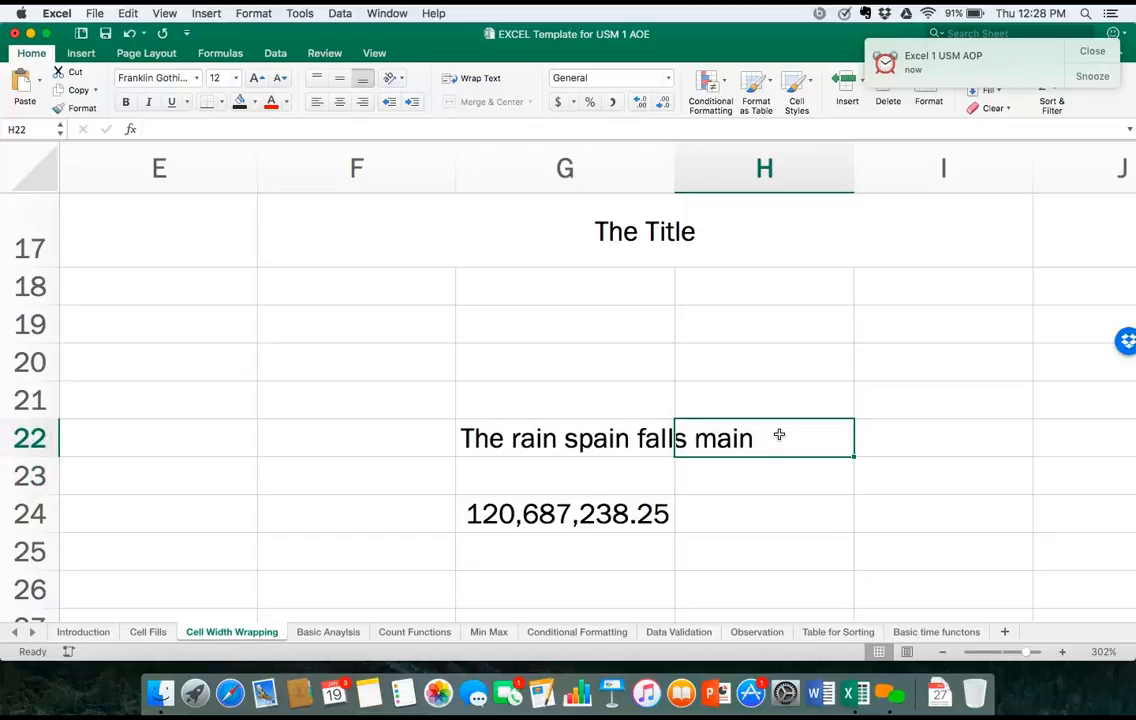
text(1)
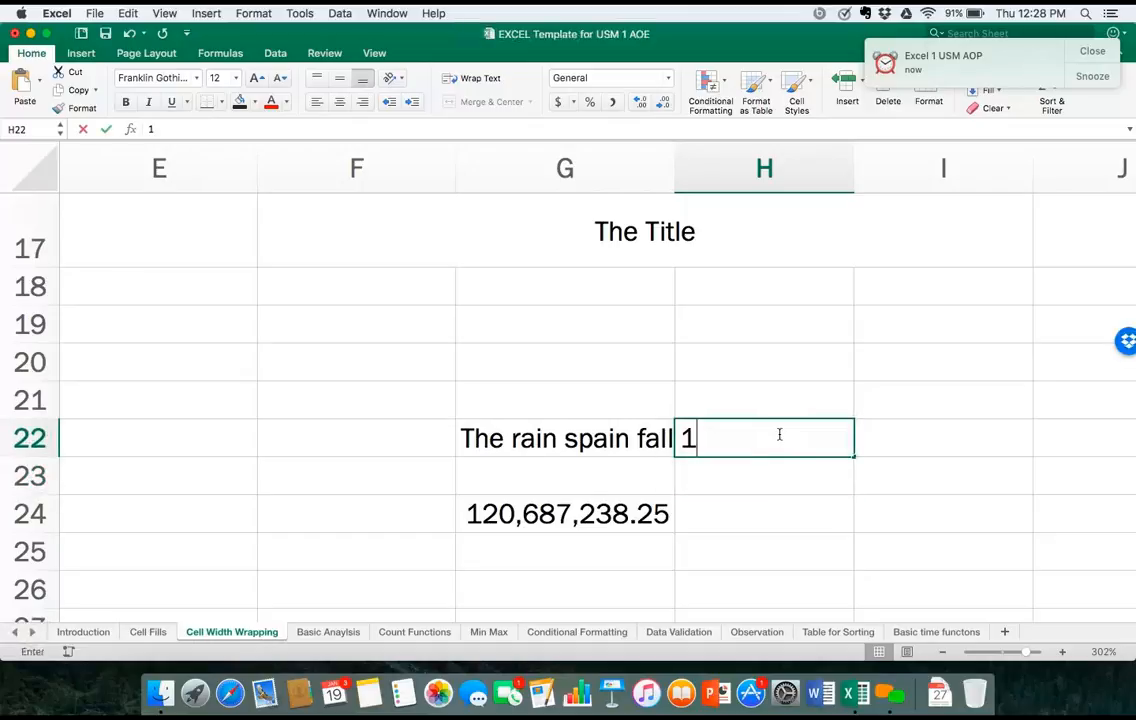
key(Return)
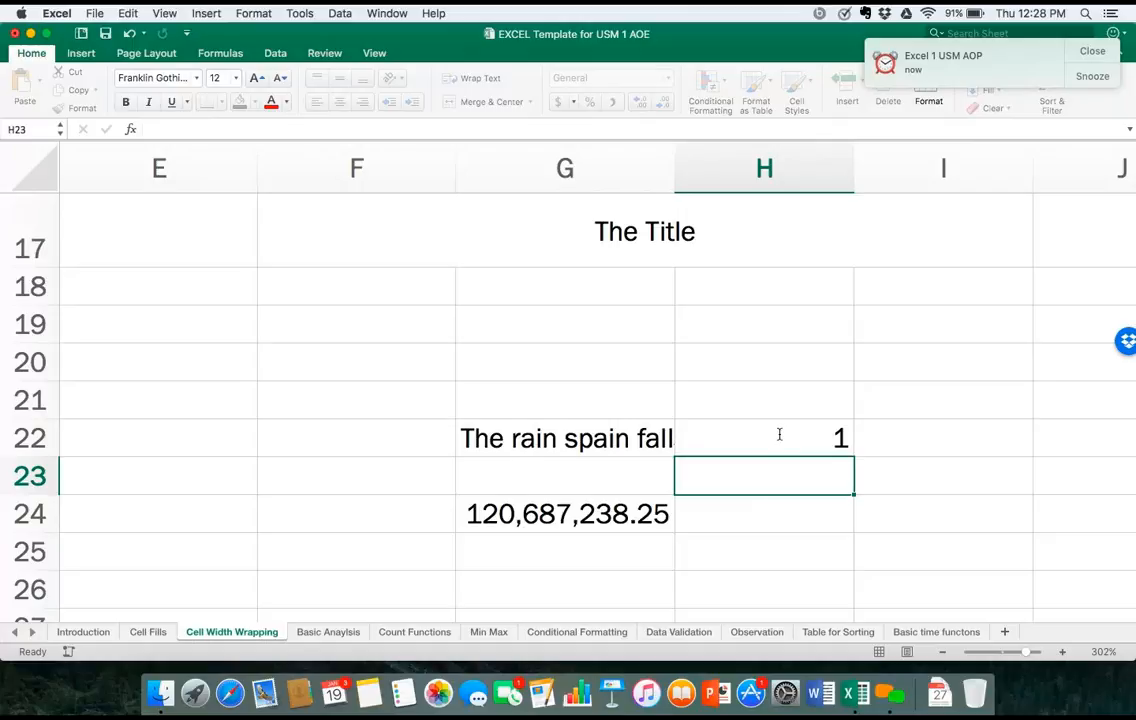
Clear the contents of H22 and select the number in G24.
click(779, 435)
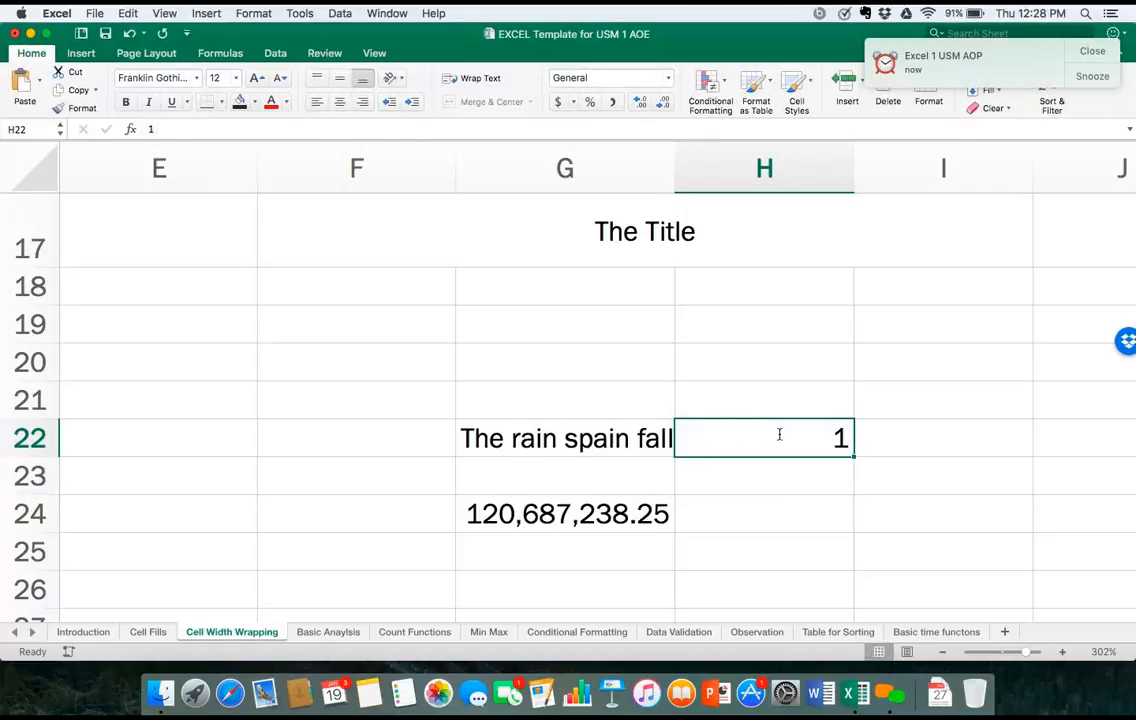
key(Delete)
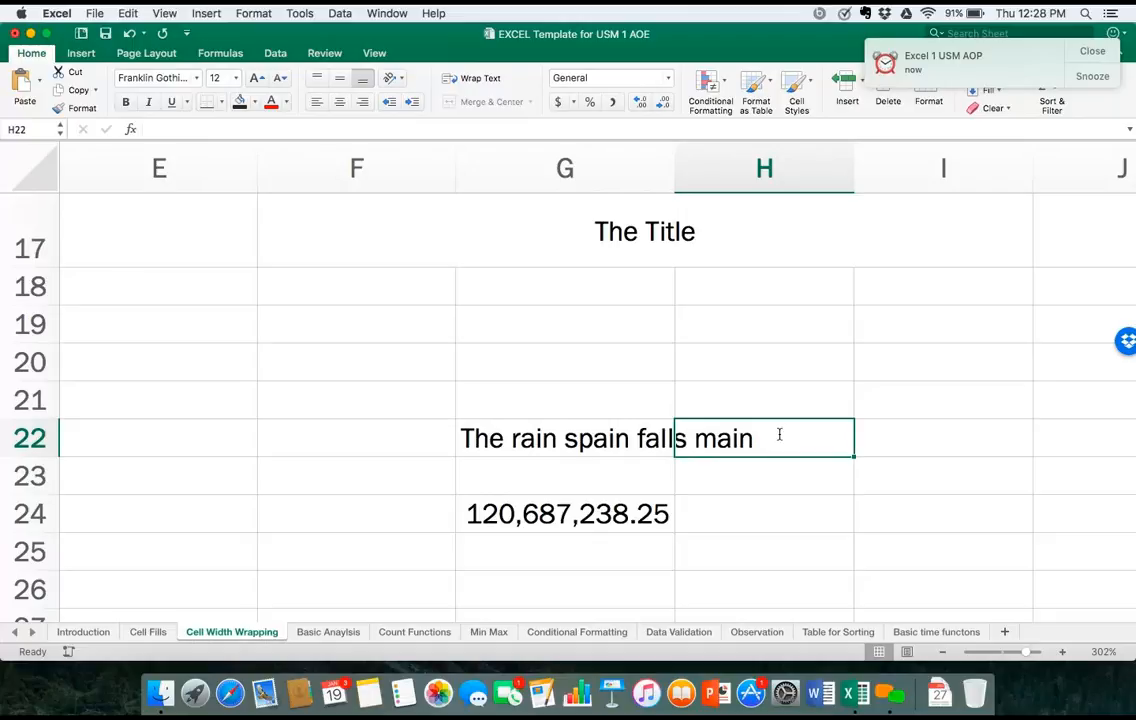
key(Return)
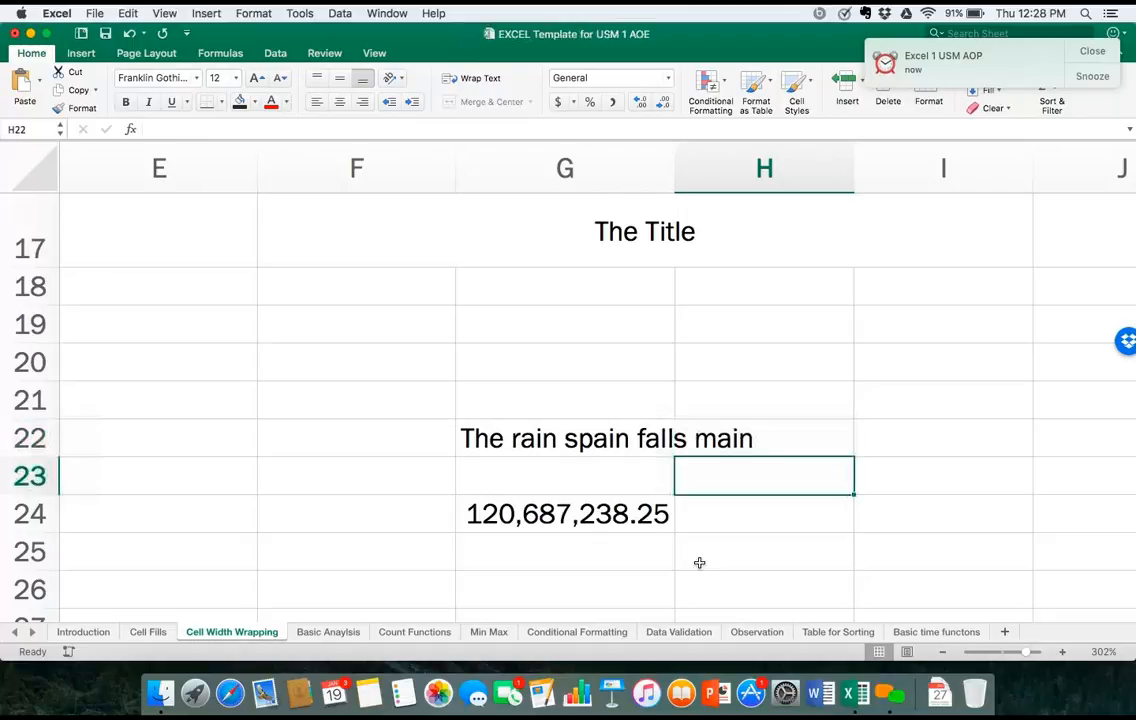
click(621, 548)
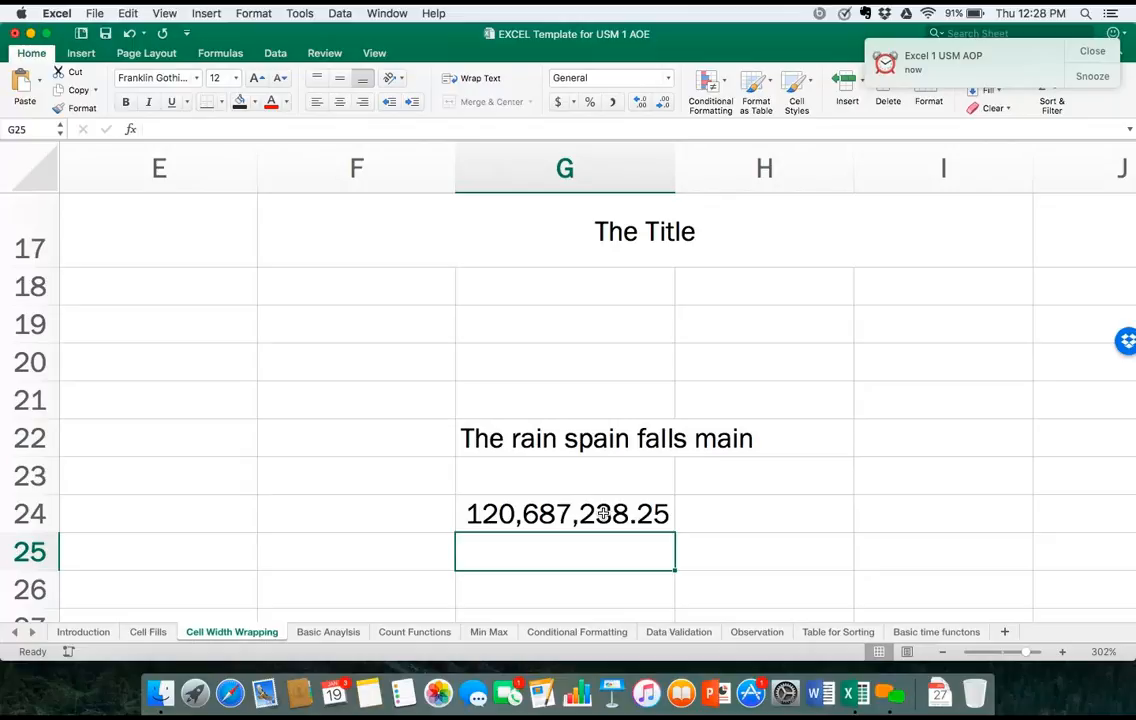
click(603, 513)
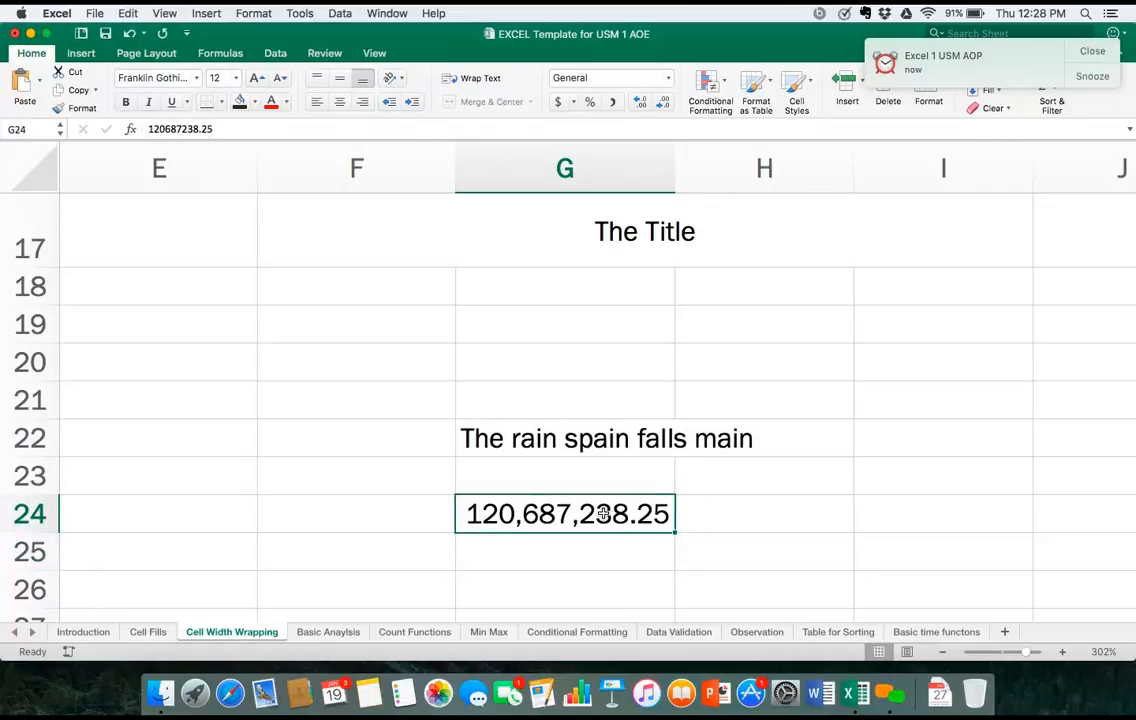
click(21, 13)
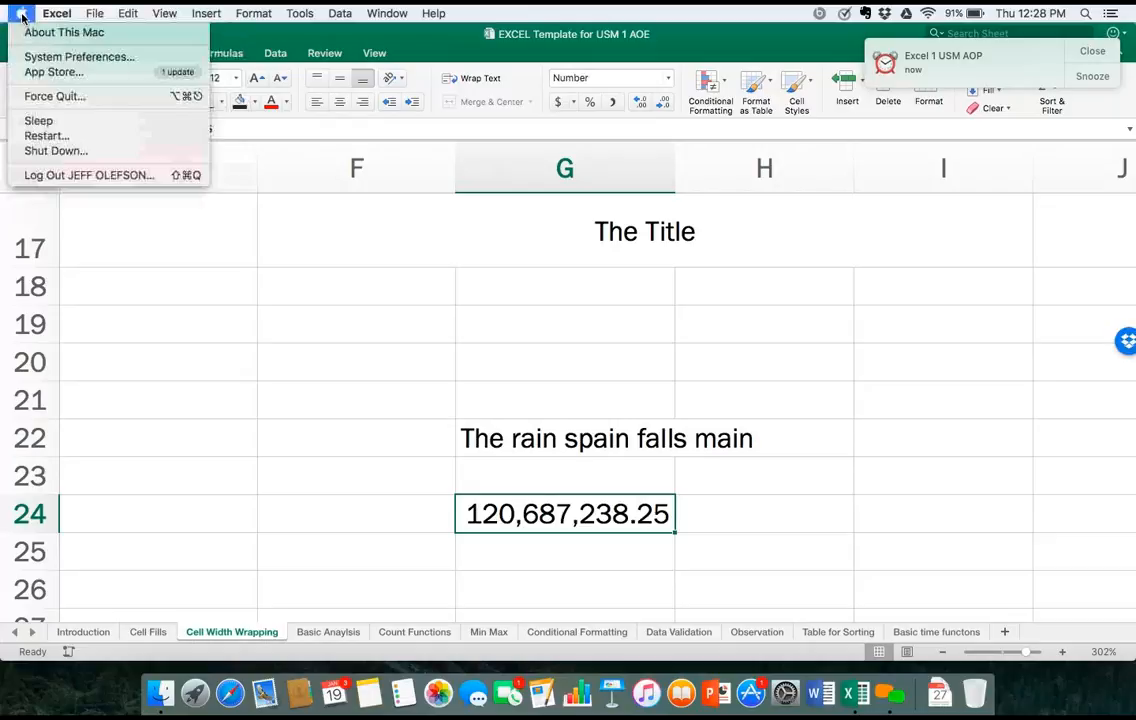
click(47, 97)
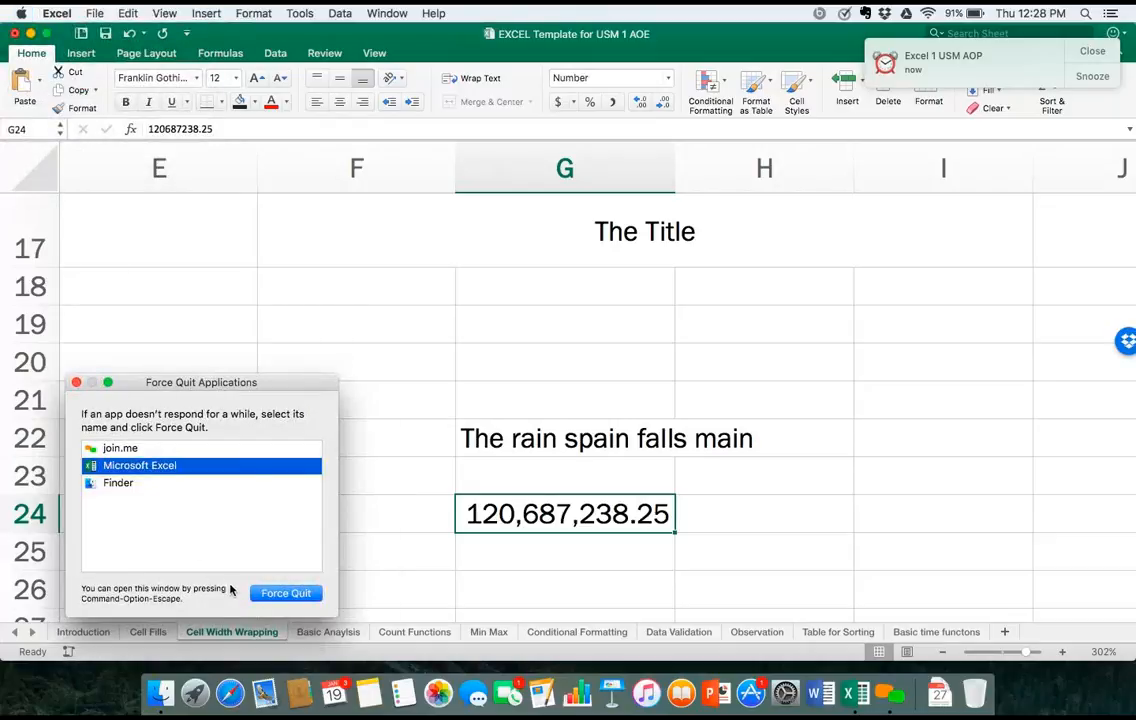
click(75, 383)
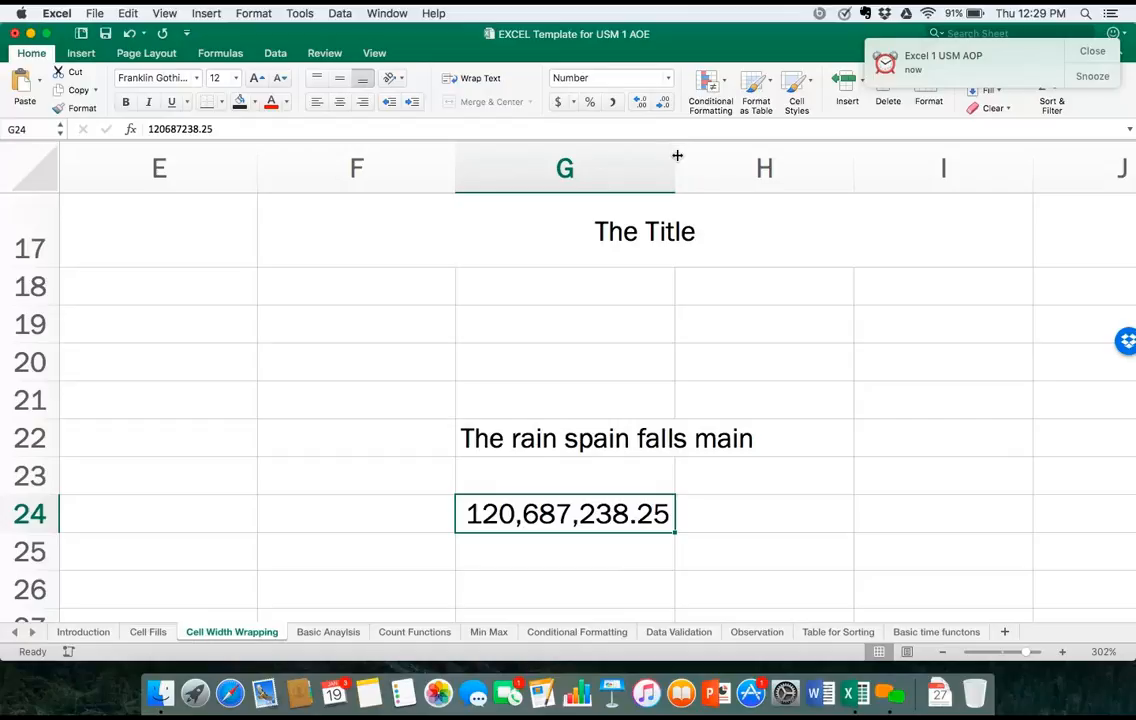
Narrow column G to about two thirds of its width and reduce the font size of G24 to 10, 8 and finally 6.
drag(675, 157, 599, 162)
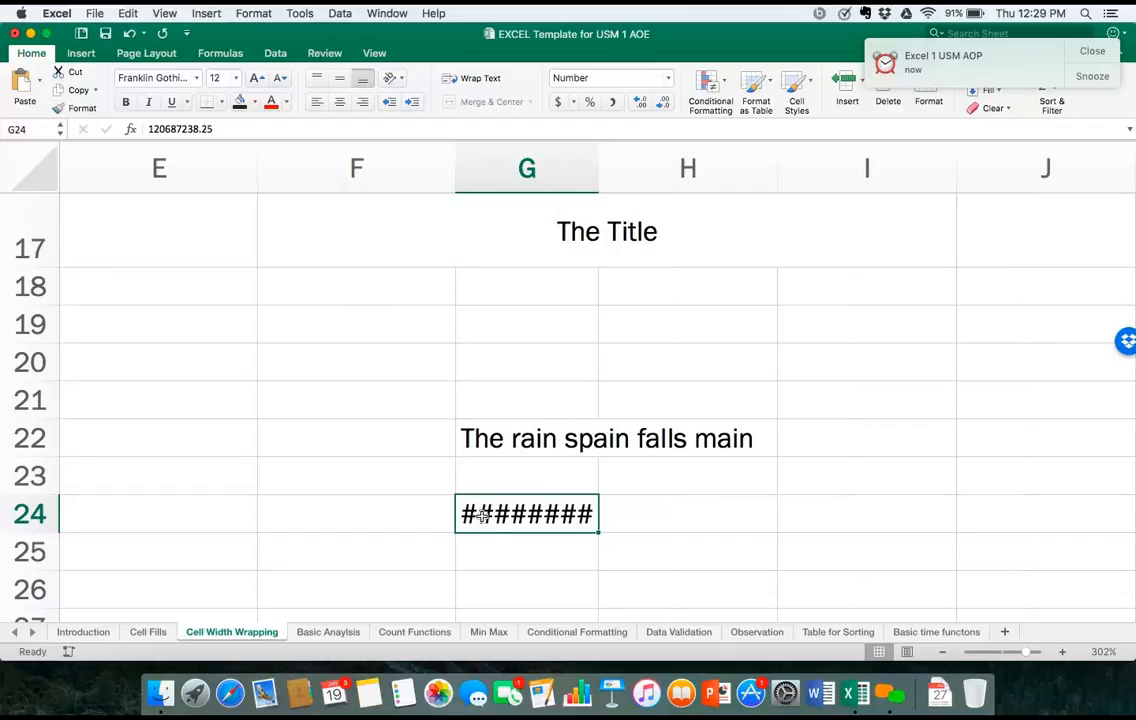
click(236, 78)
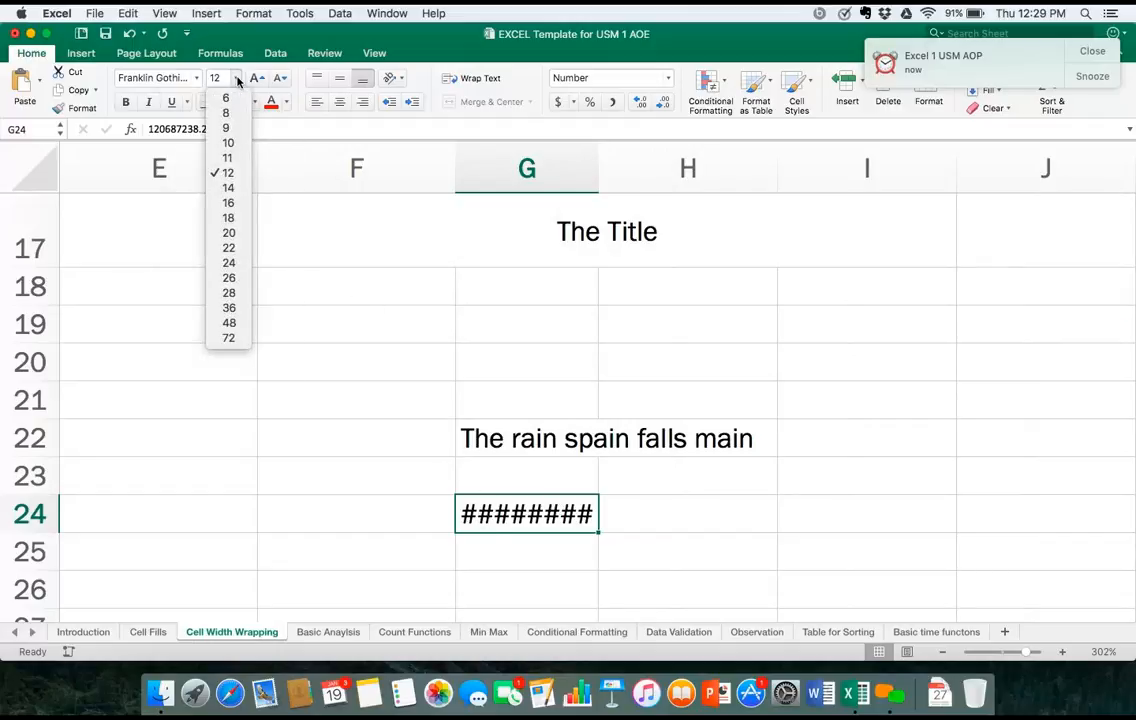
click(228, 143)
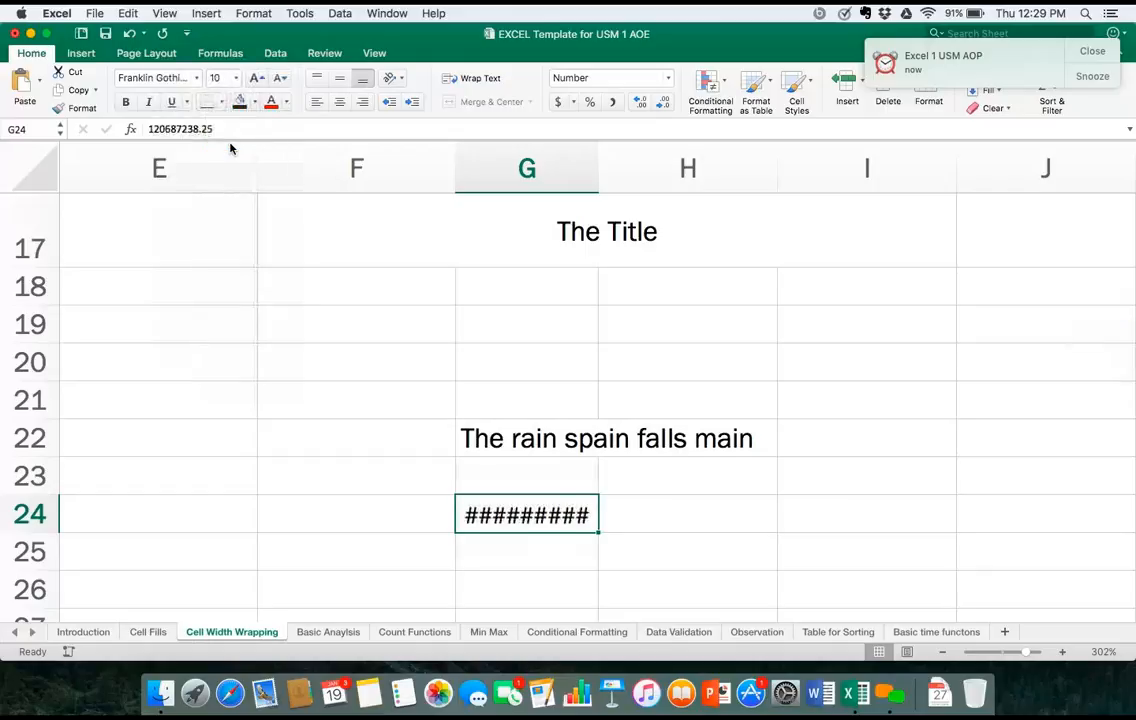
click(237, 78)
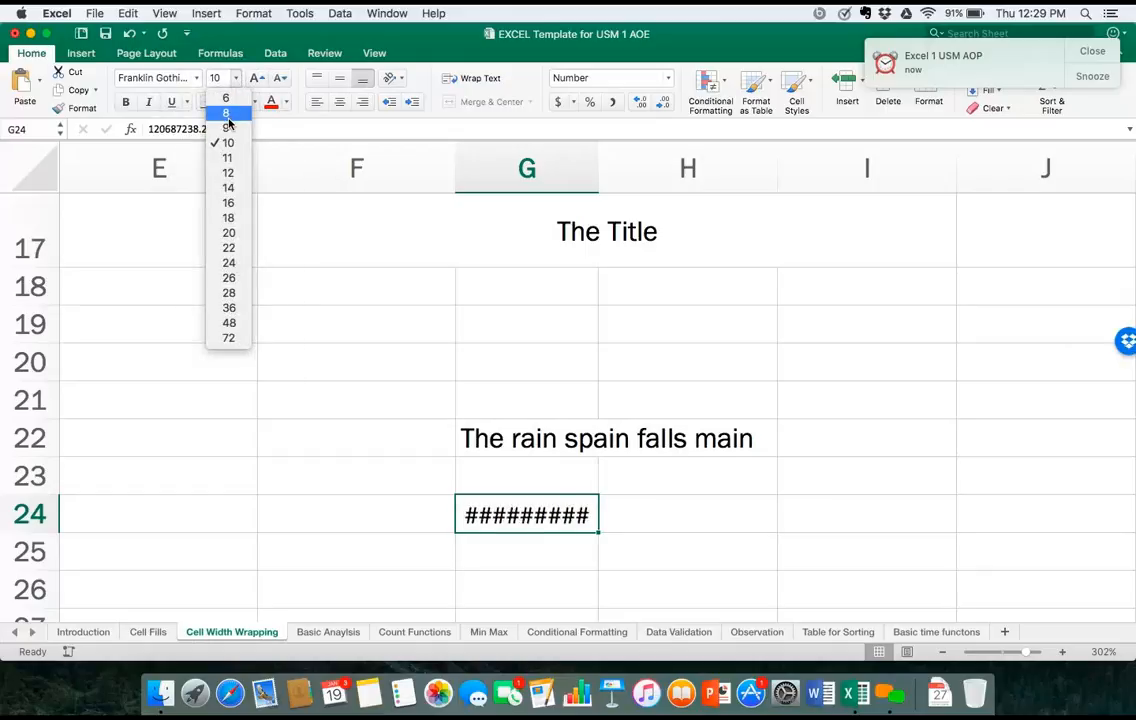
click(226, 110)
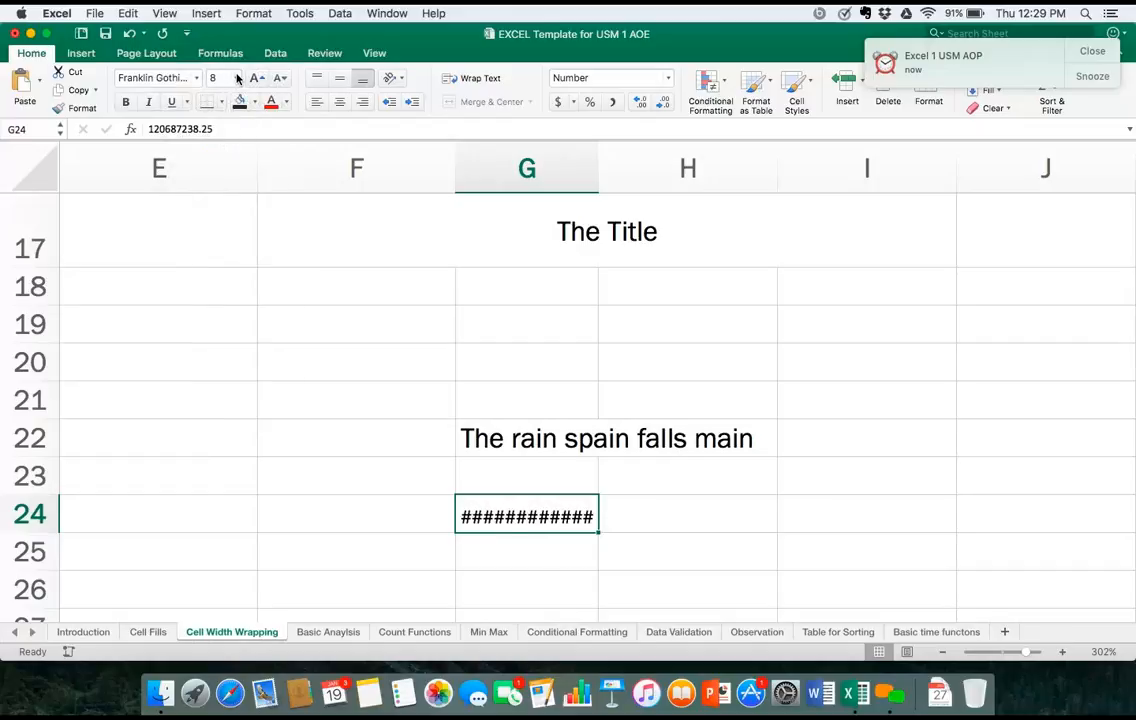
click(237, 78)
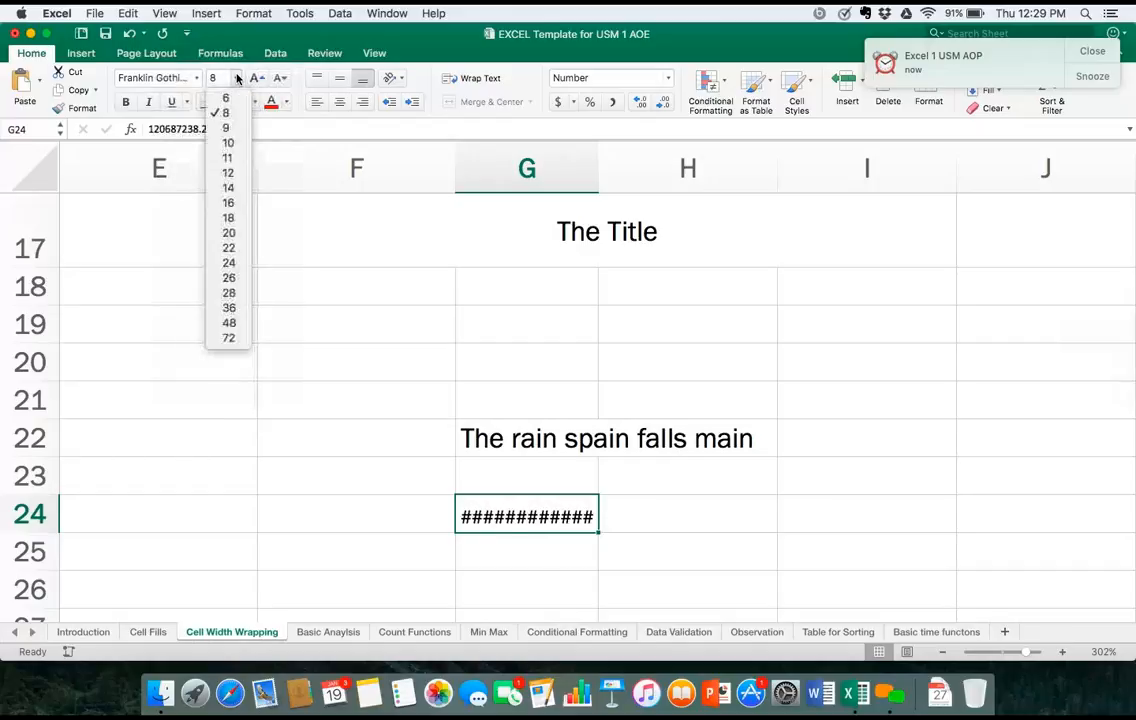
click(230, 102)
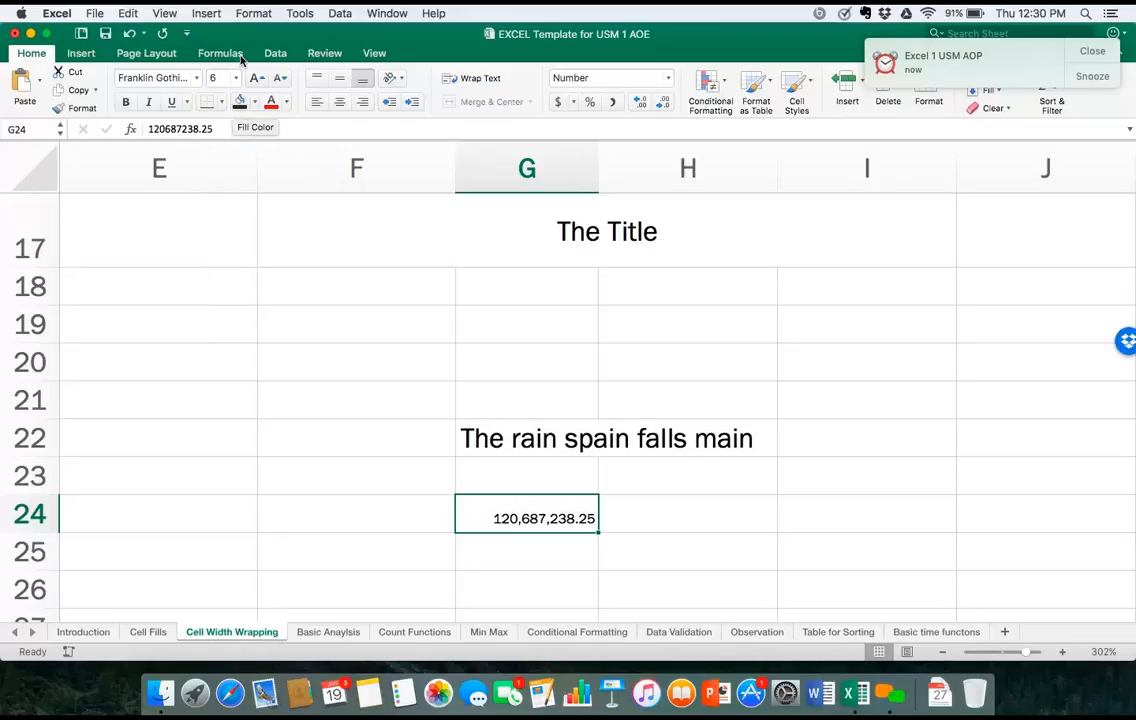
Set the font size of G24 back to 12 and widen column G slightly.
click(236, 78)
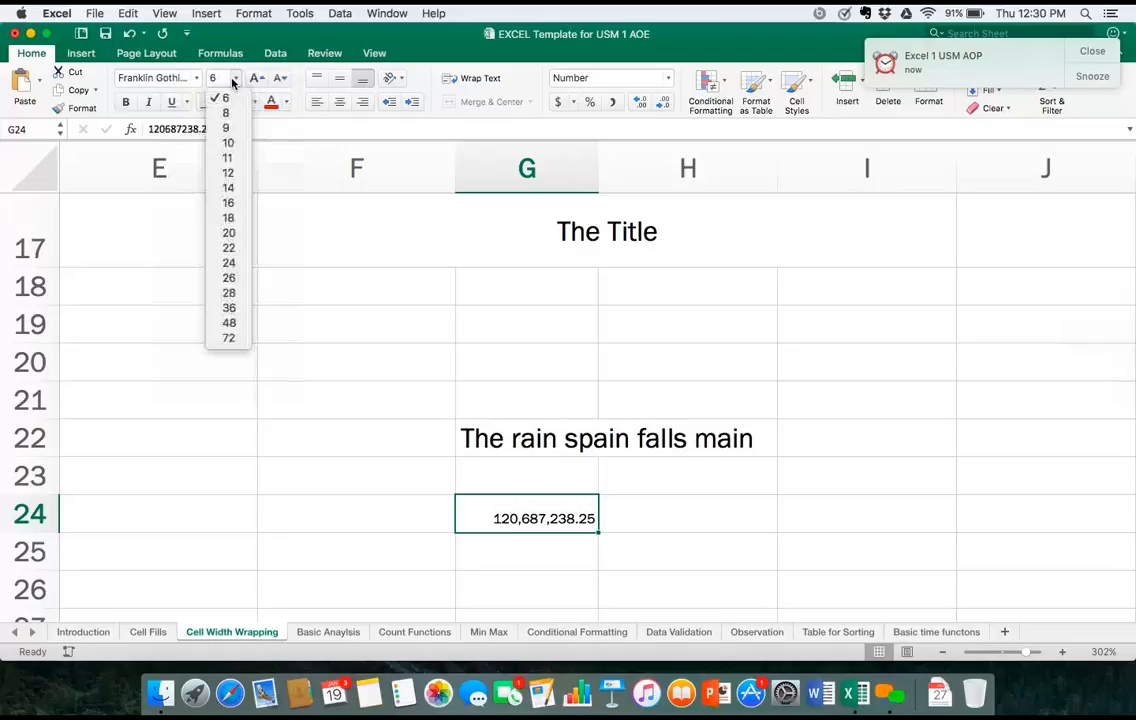
click(228, 172)
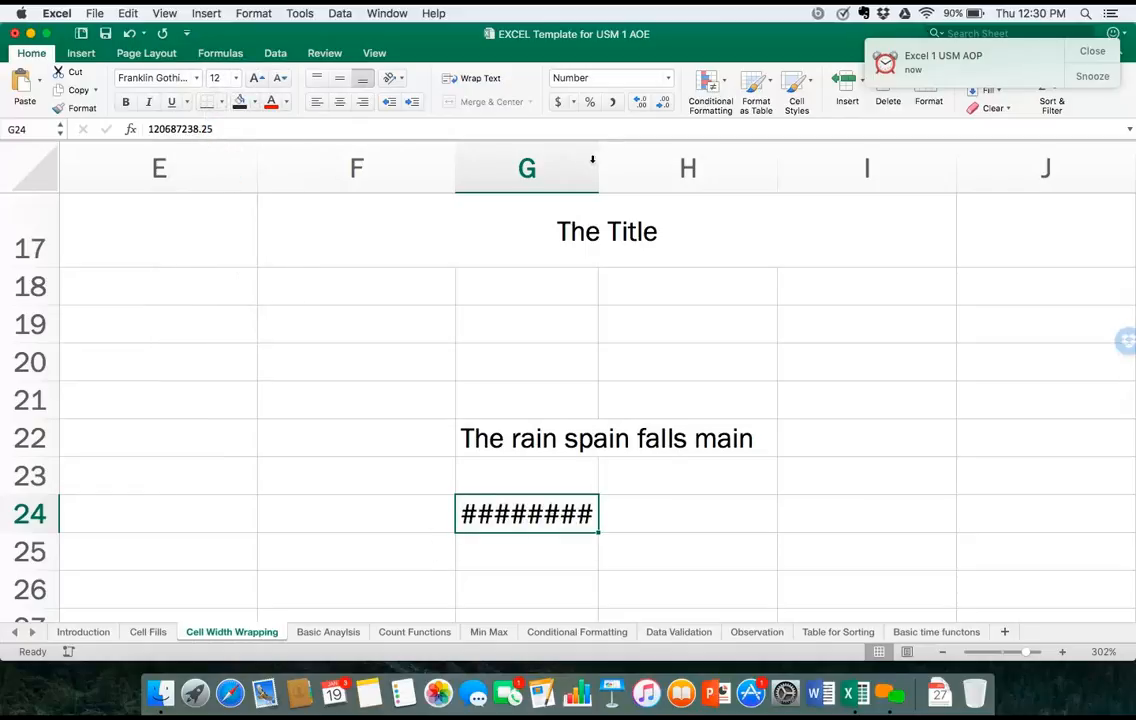
drag(599, 157, 627, 157)
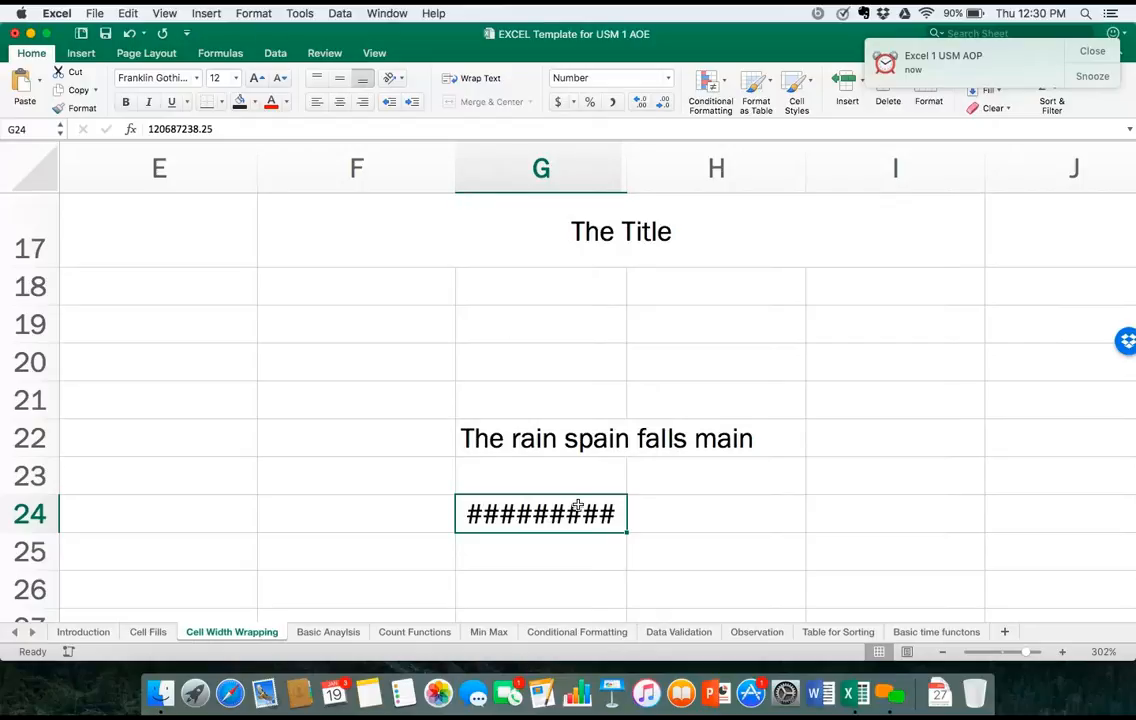
Turn on Shrink to fit in the alignment formatting of the number cell G24.
right_click(578, 500)
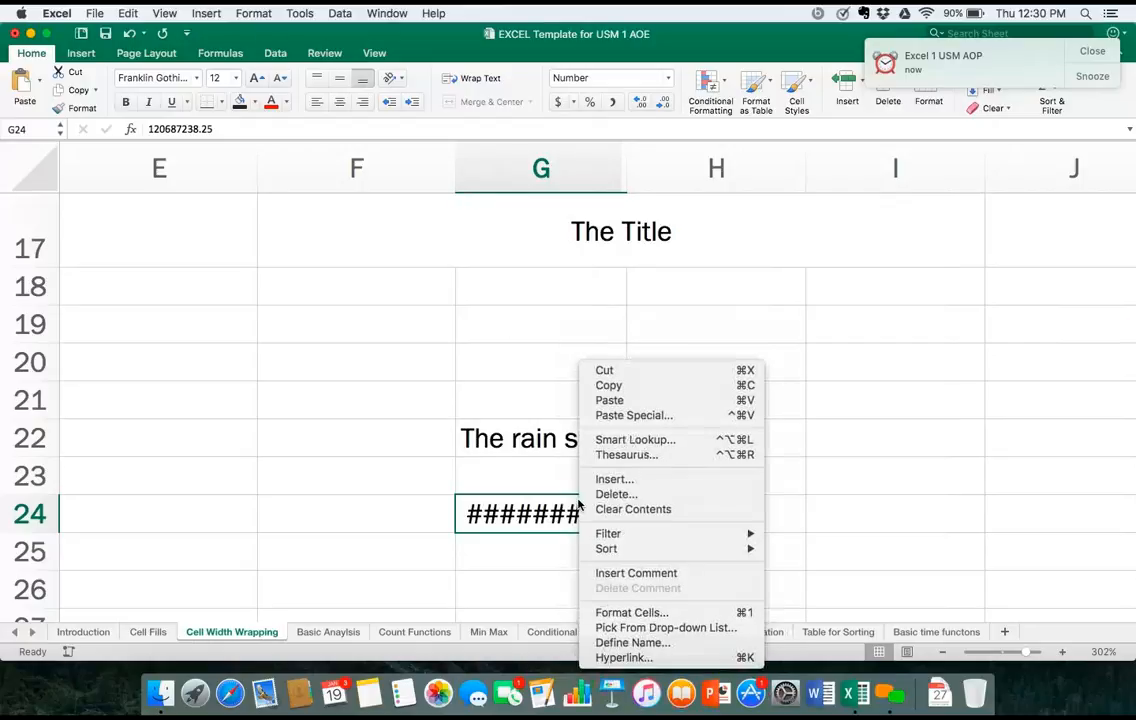
click(600, 613)
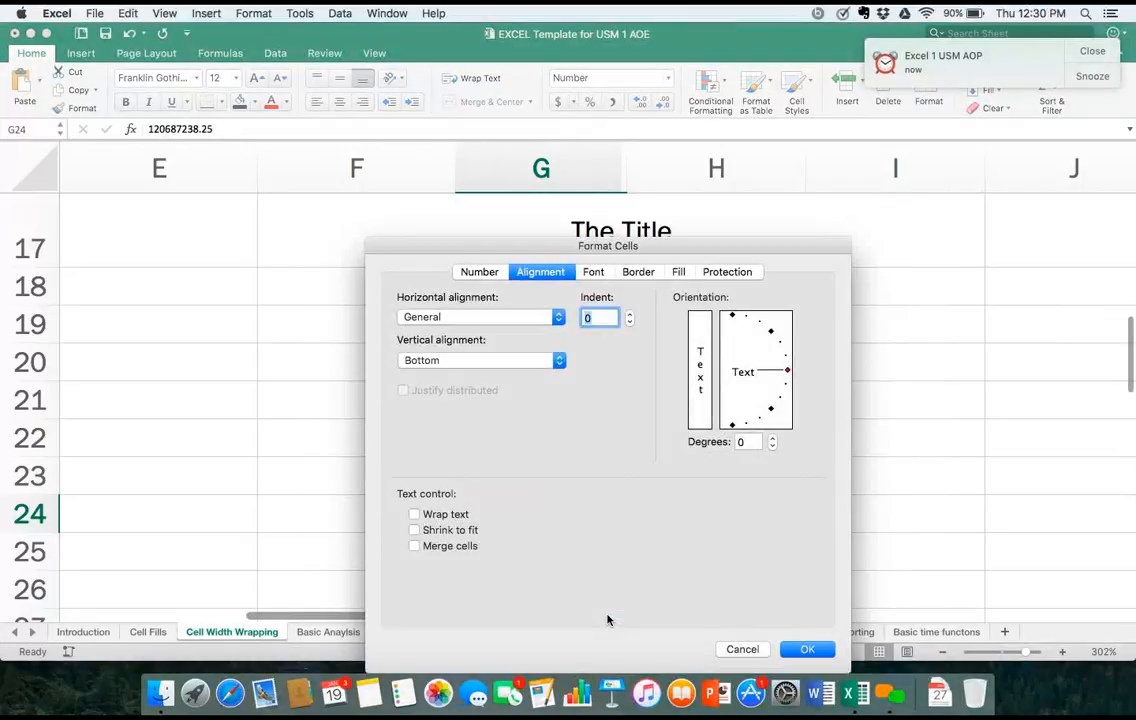
click(477, 273)
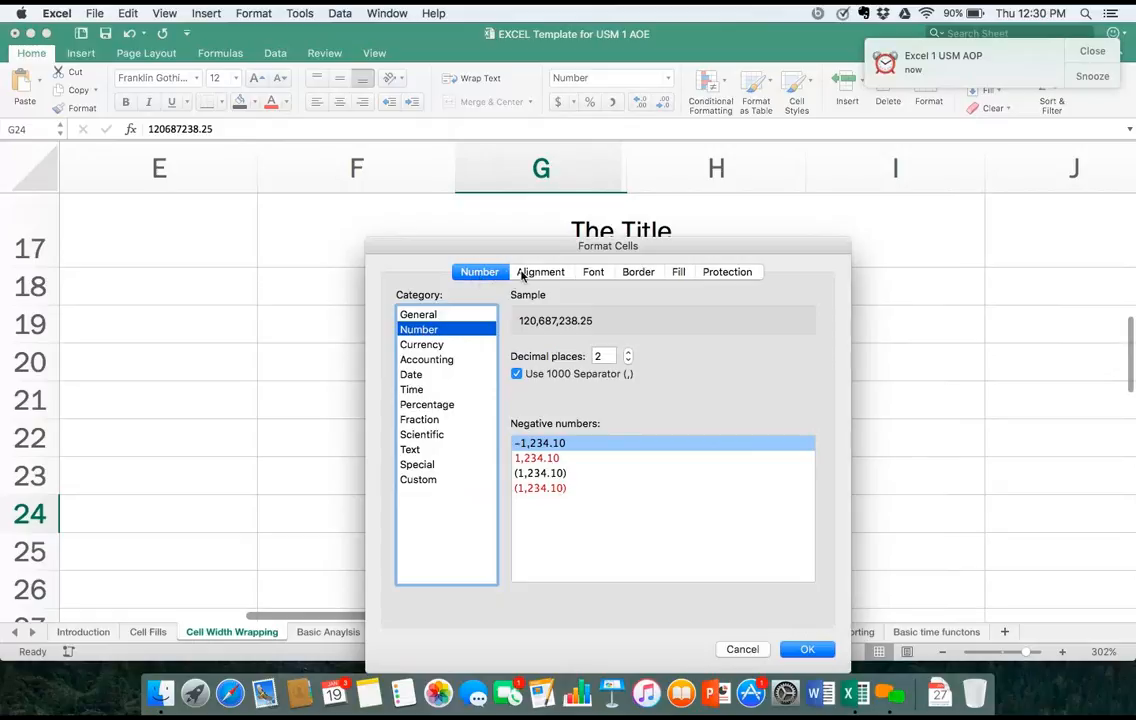
click(531, 273)
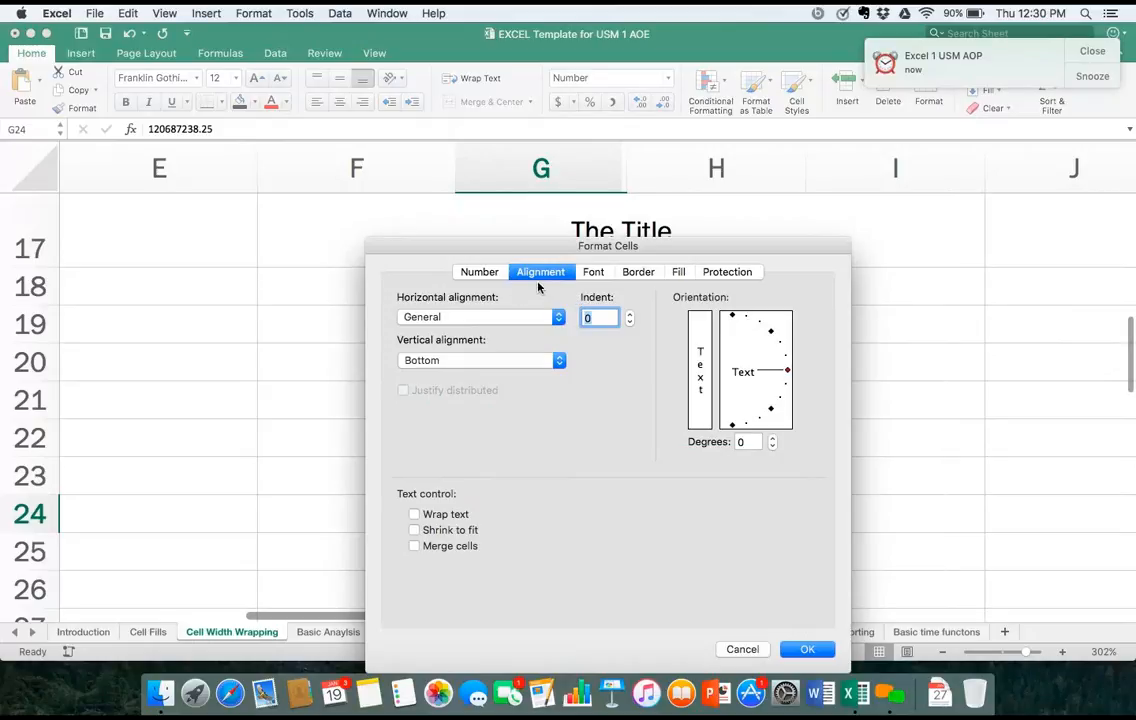
click(414, 530)
click(807, 650)
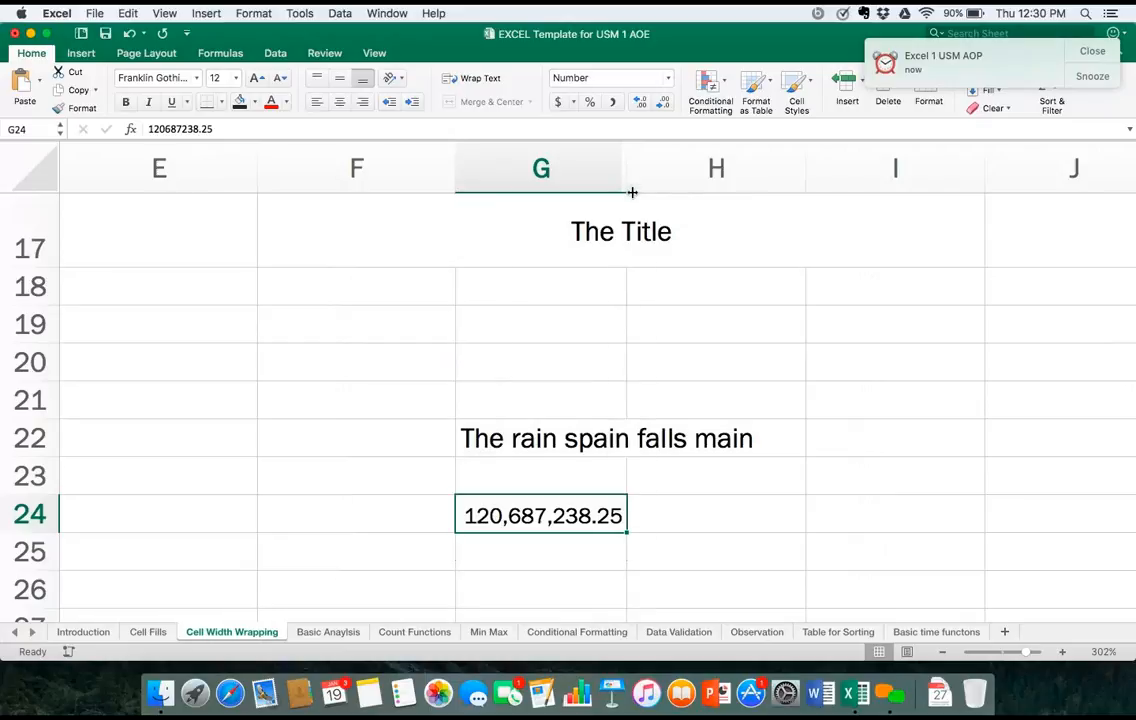
Widen column G, narrow it in stages through widths 10.00 and 7.86 and beyond, and widen it to 11.29.
drag(632, 192, 749, 152)
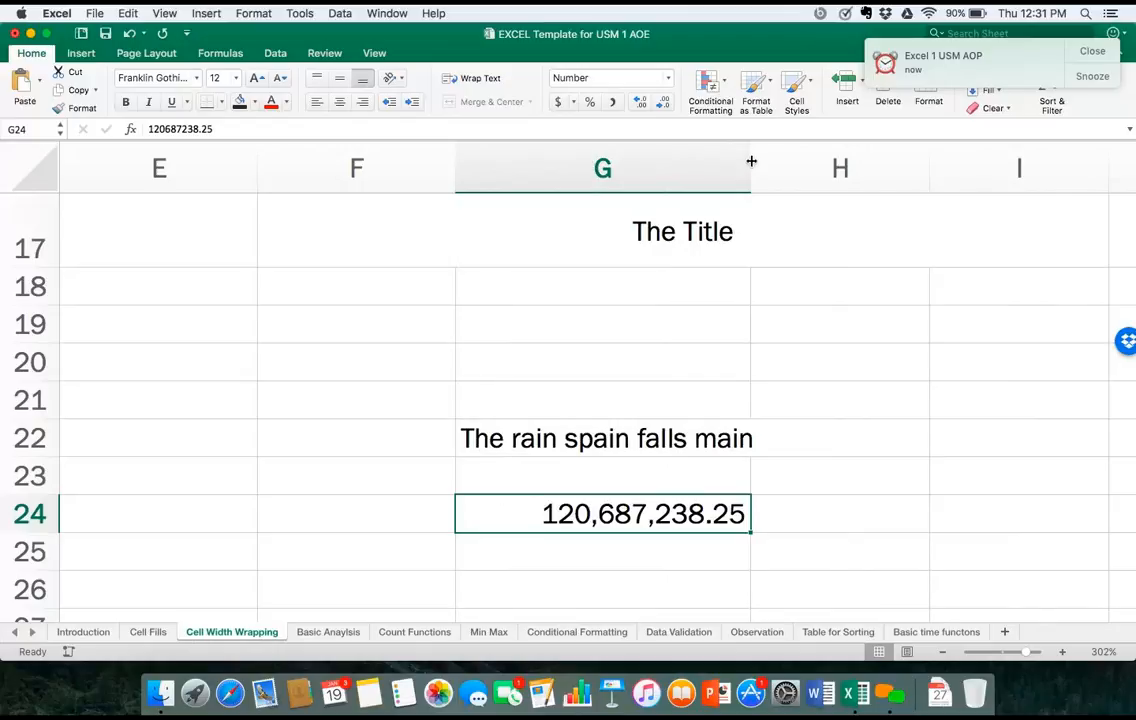
drag(751, 161, 635, 160)
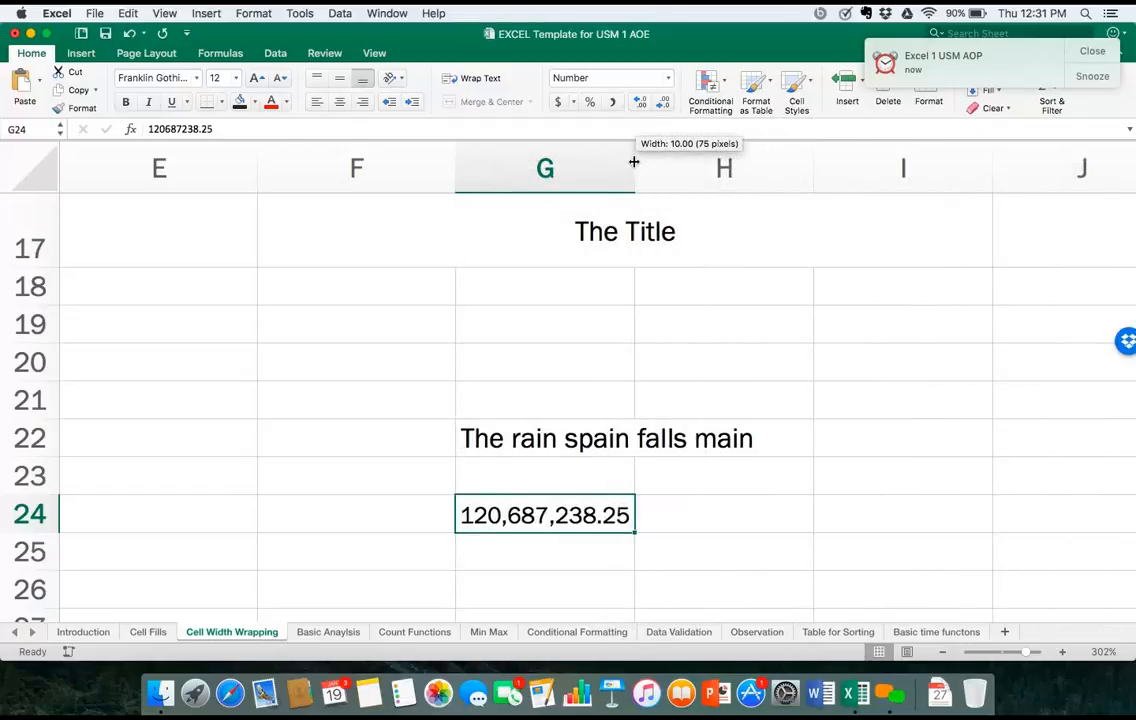
drag(598, 161, 598, 161)
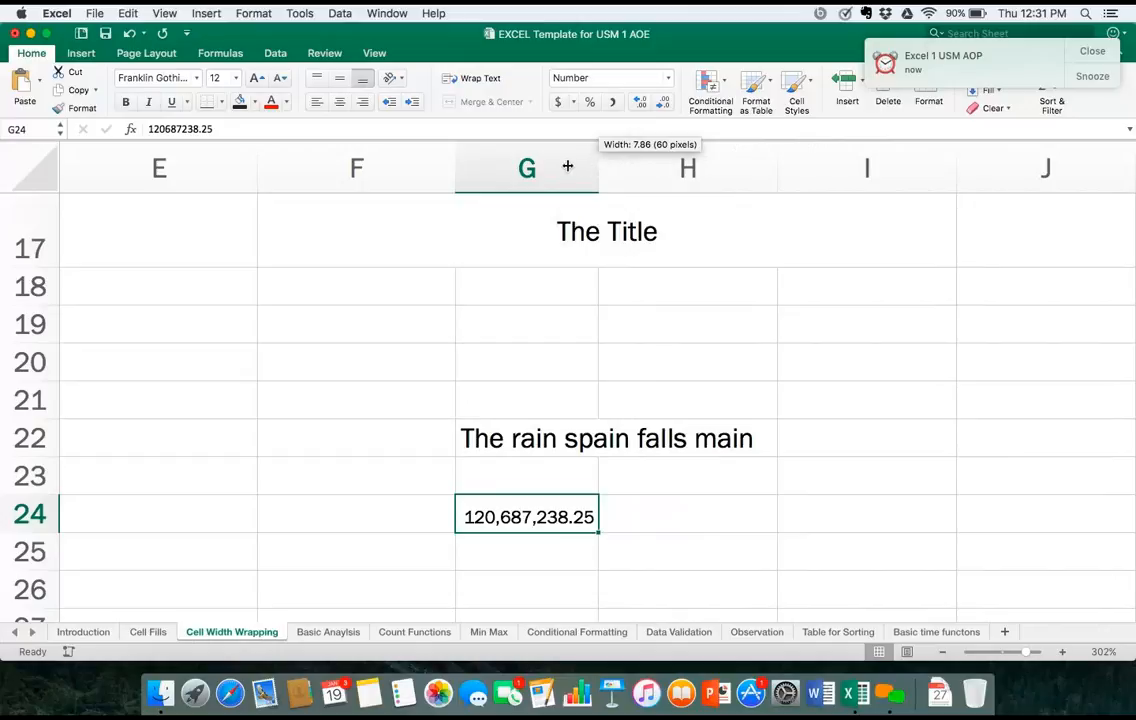
drag(567, 165, 575, 170)
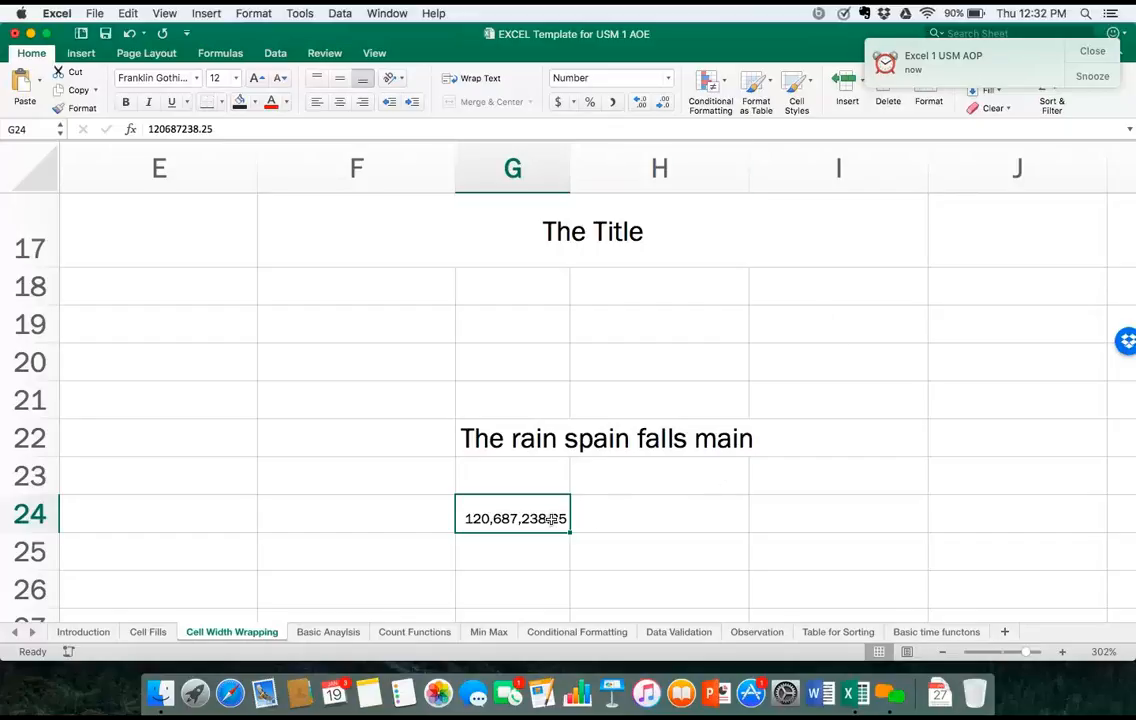
drag(568, 160, 656, 158)
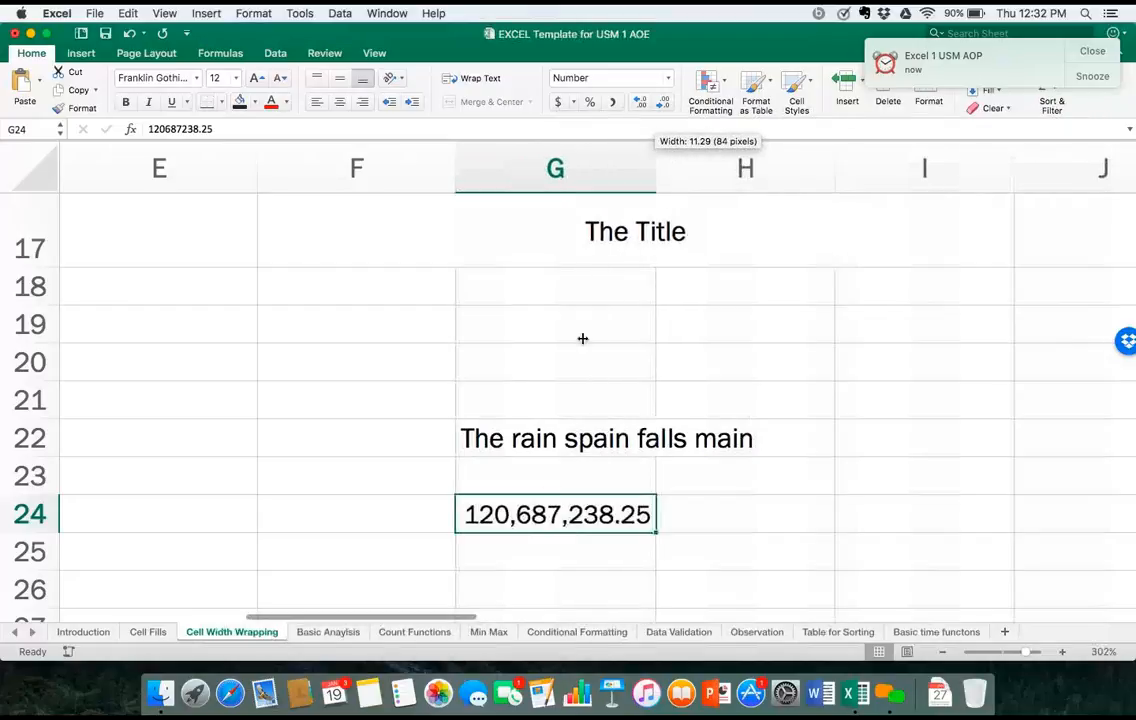
Switch Shrink to fit off and back on in the text control settings of G24.
right_click(549, 516)
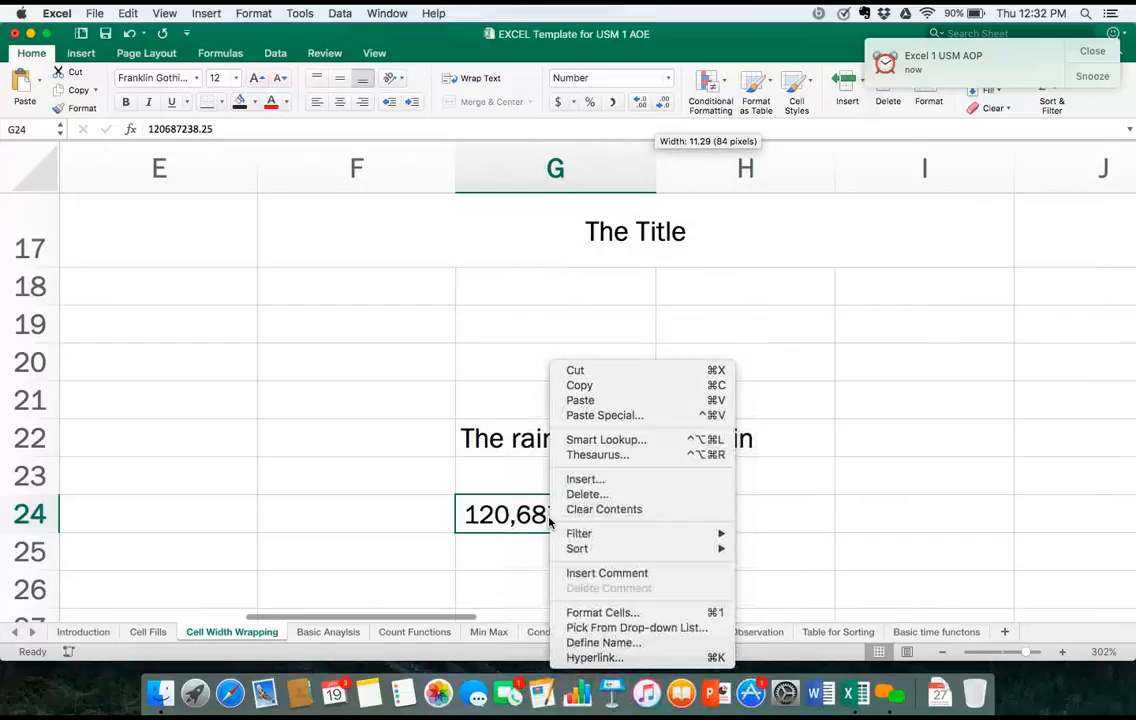
click(596, 613)
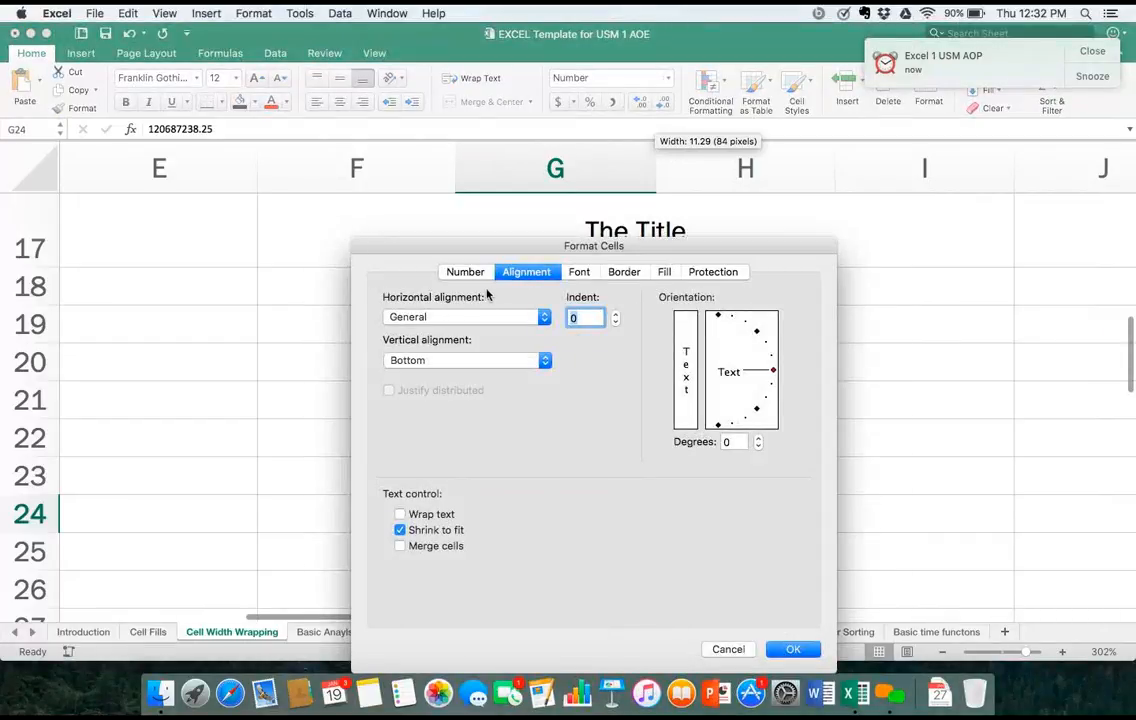
click(399, 531)
click(399, 531)
click(795, 650)
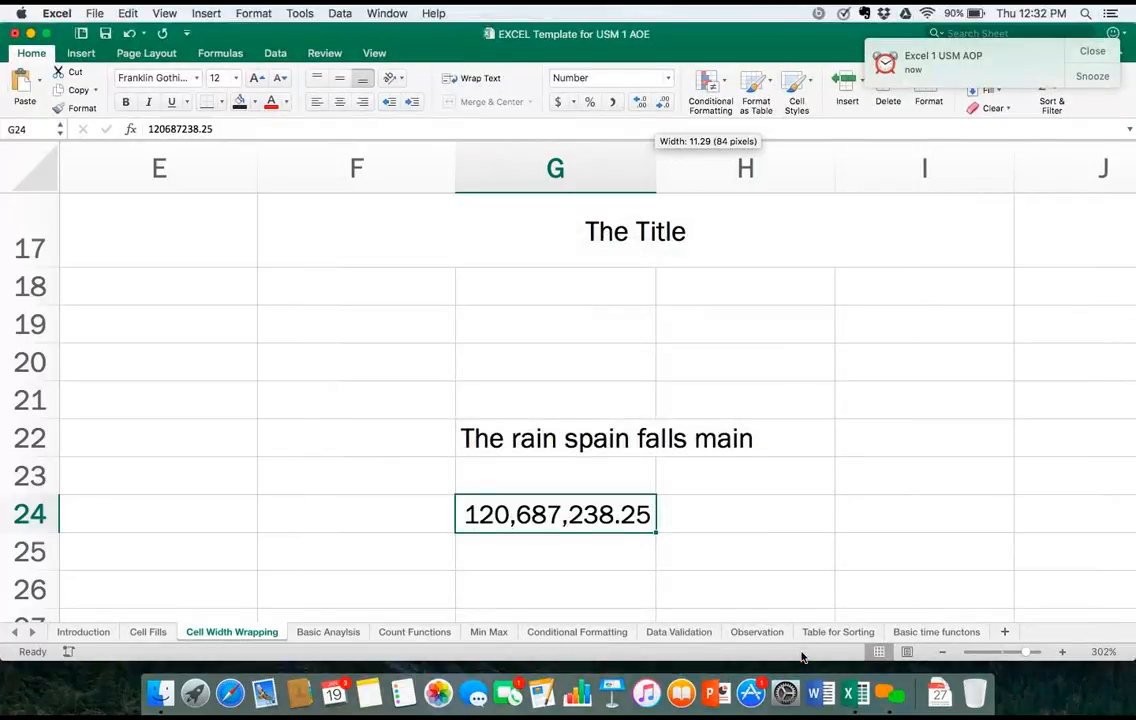
Select column G and reduce its width to 7.43.
click(670, 169)
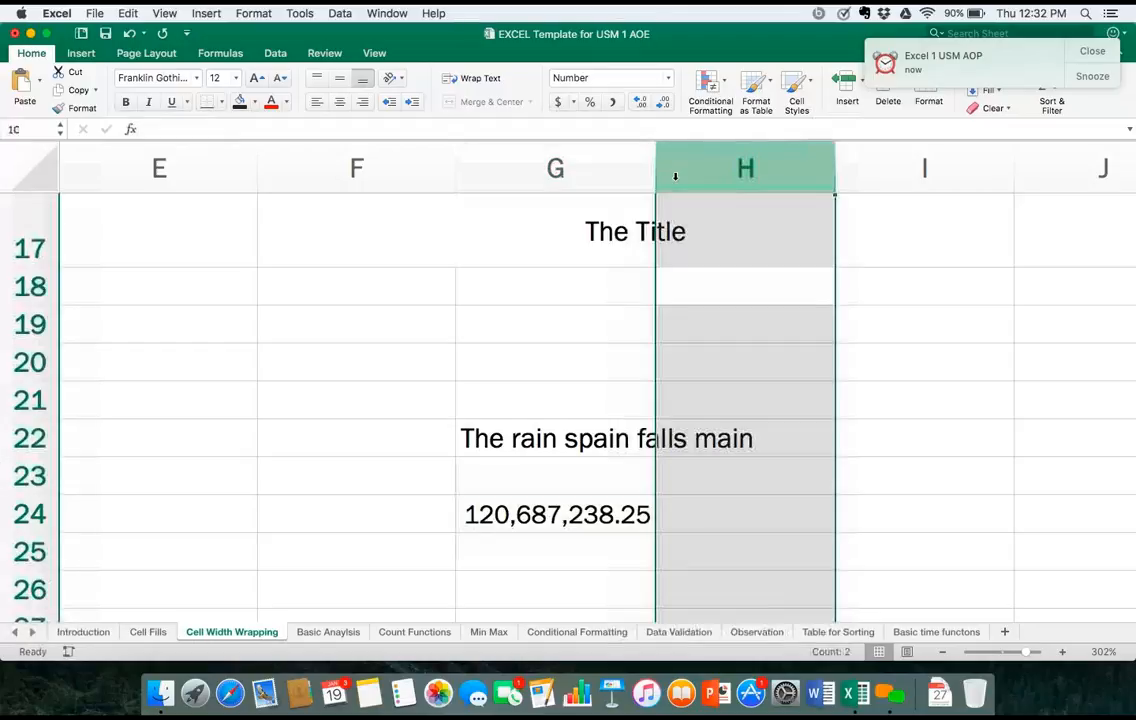
click(585, 168)
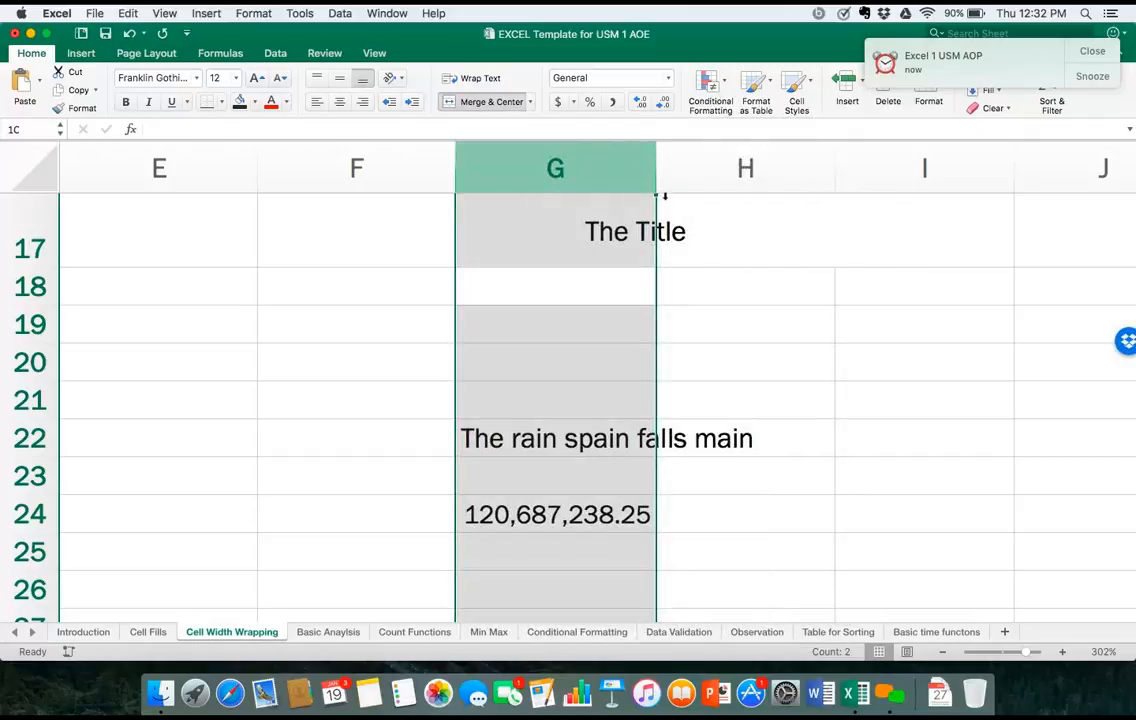
drag(655, 170, 591, 172)
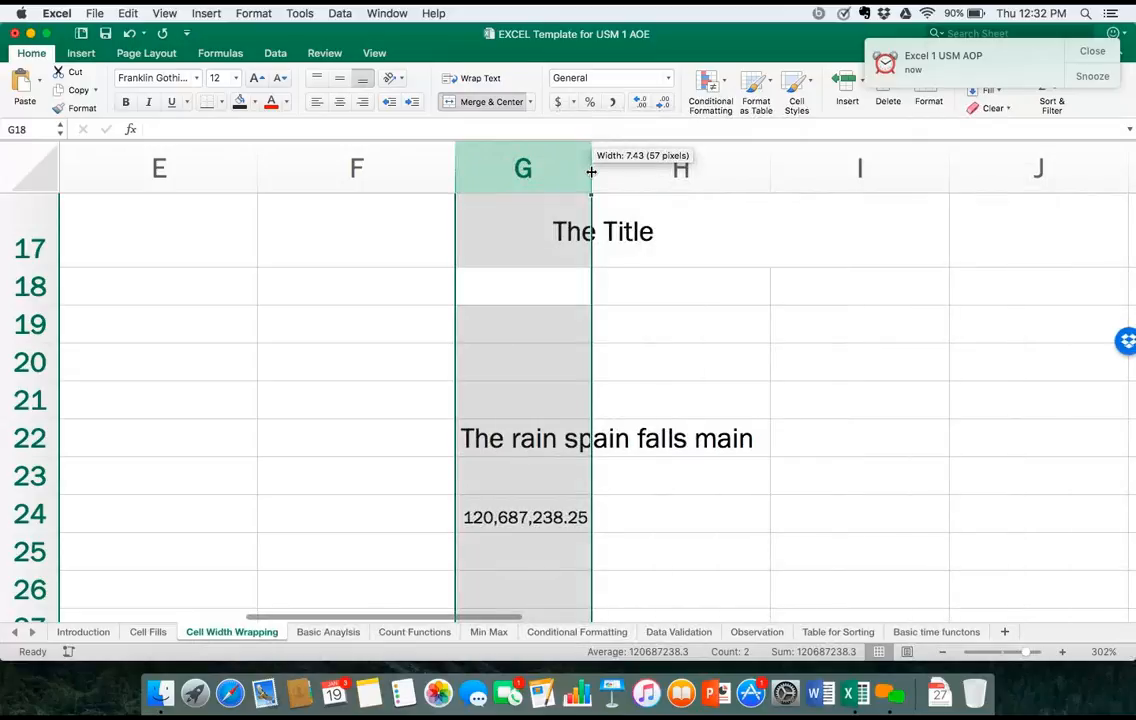
Apply Shrink to fit to the diploma completion table range A4:F10.
scroll(241, 266, up, 10)
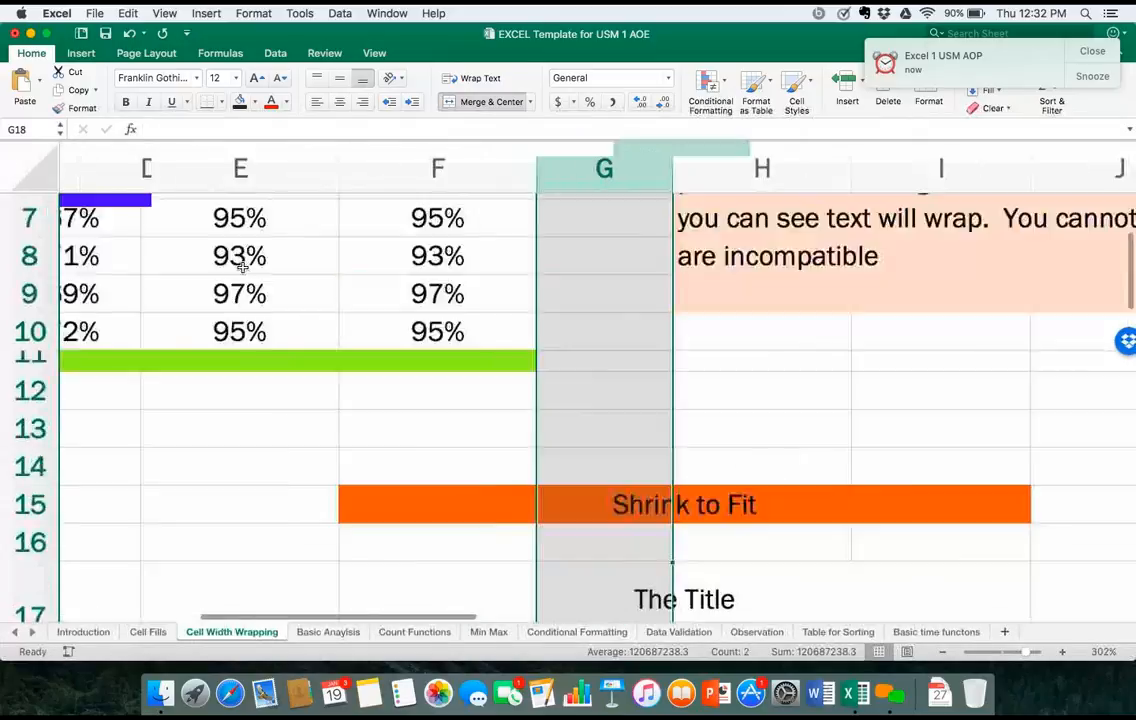
scroll(241, 266, left, 5)
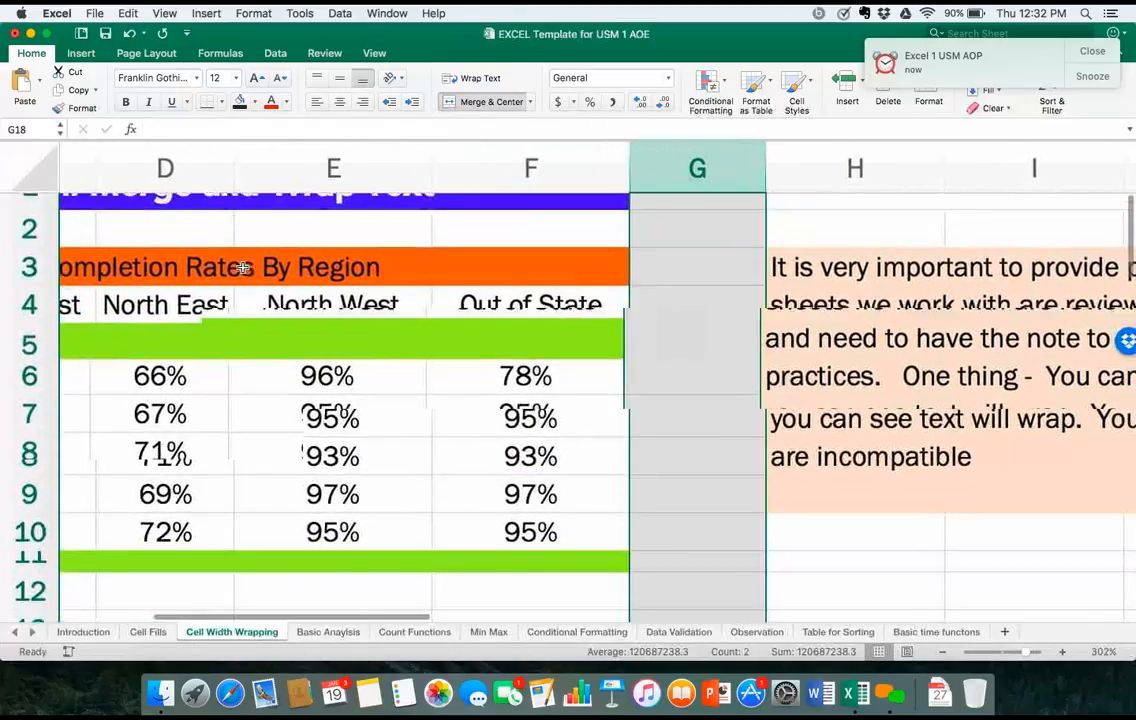
scroll(242, 267, left, 3)
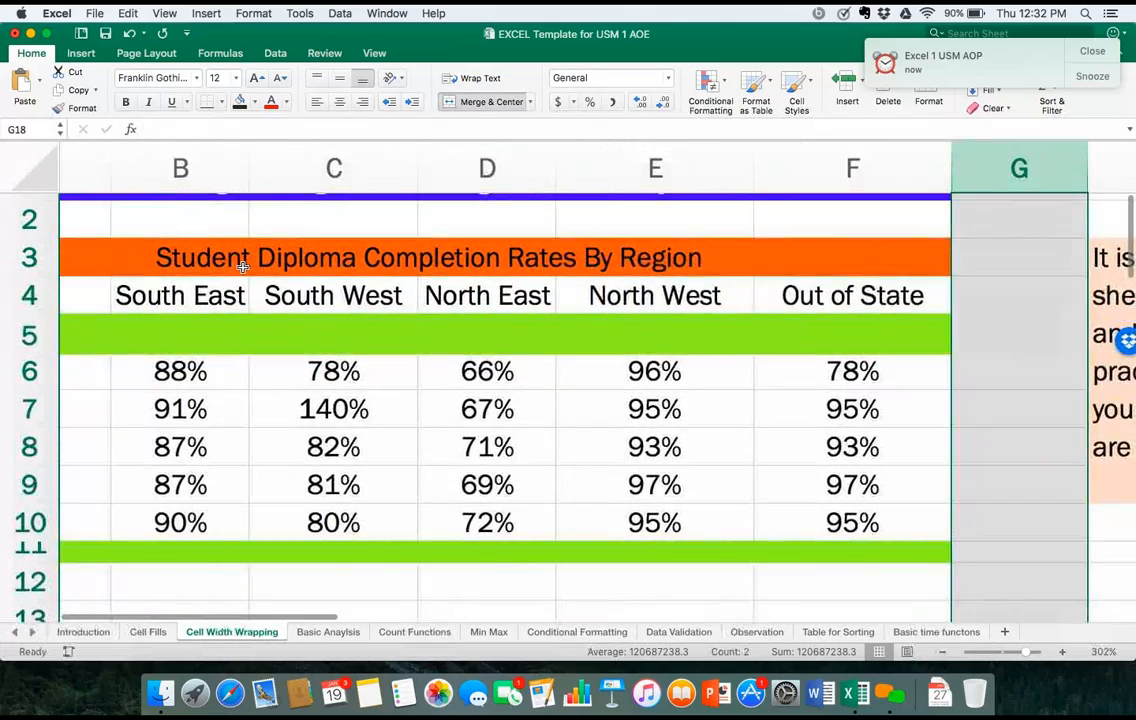
scroll(242, 267, down, 5)
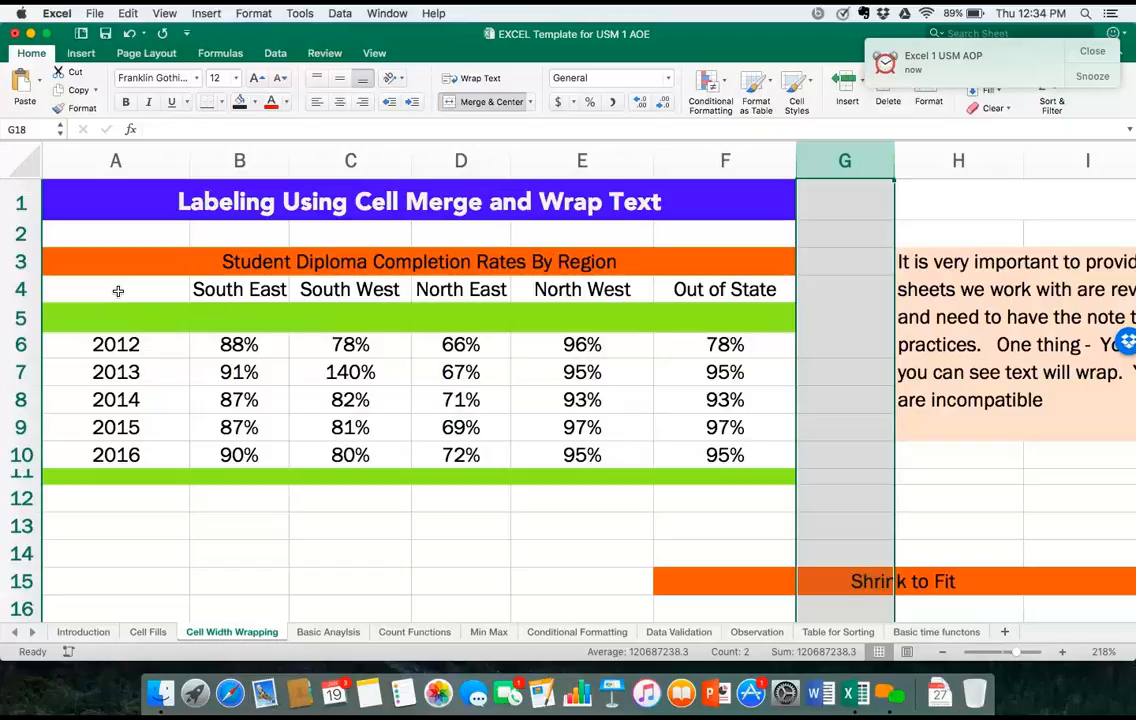
drag(118, 291, 716, 450)
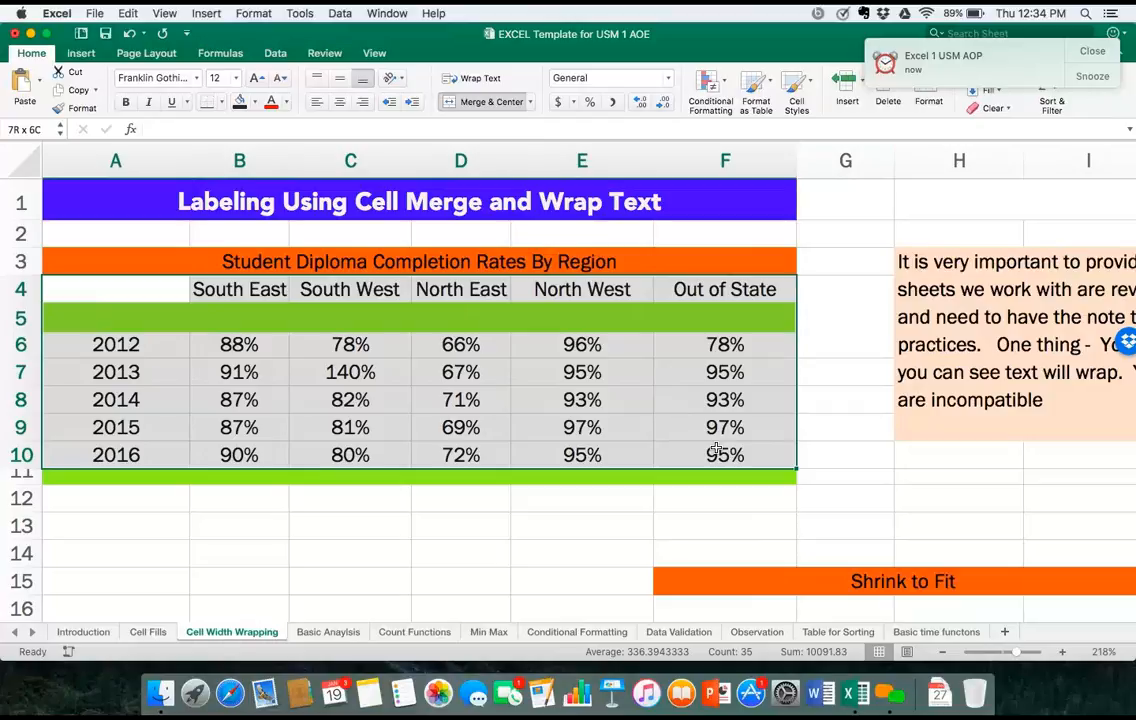
drag(716, 450, 716, 450)
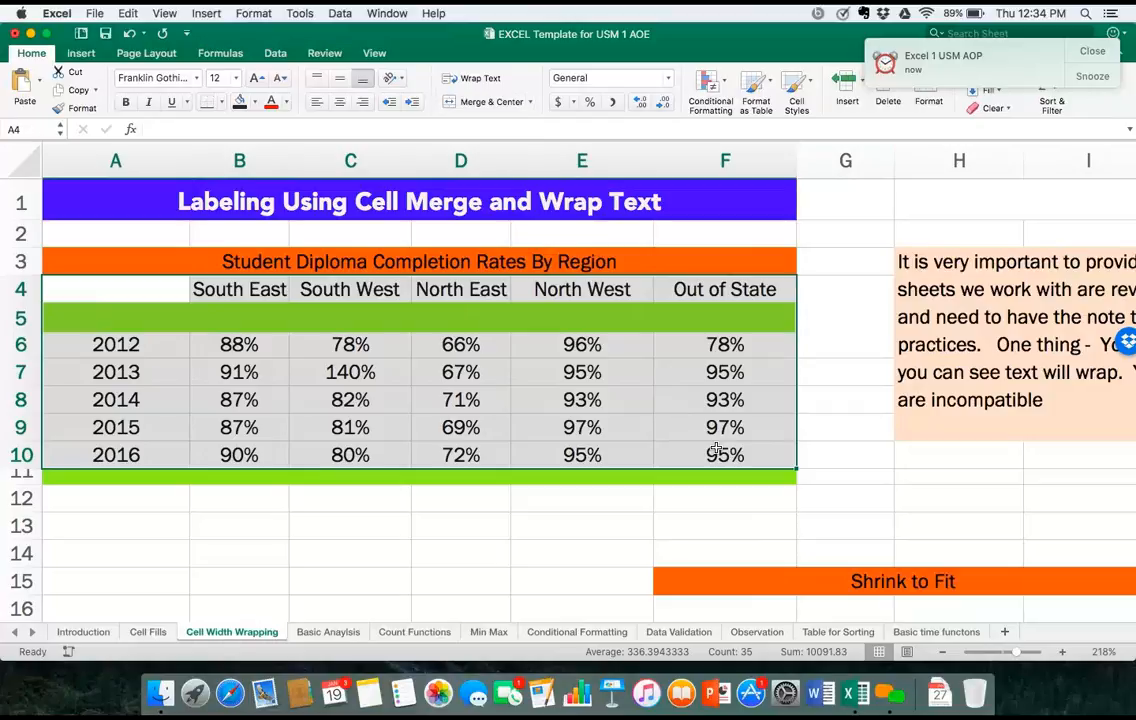
right_click(716, 450)
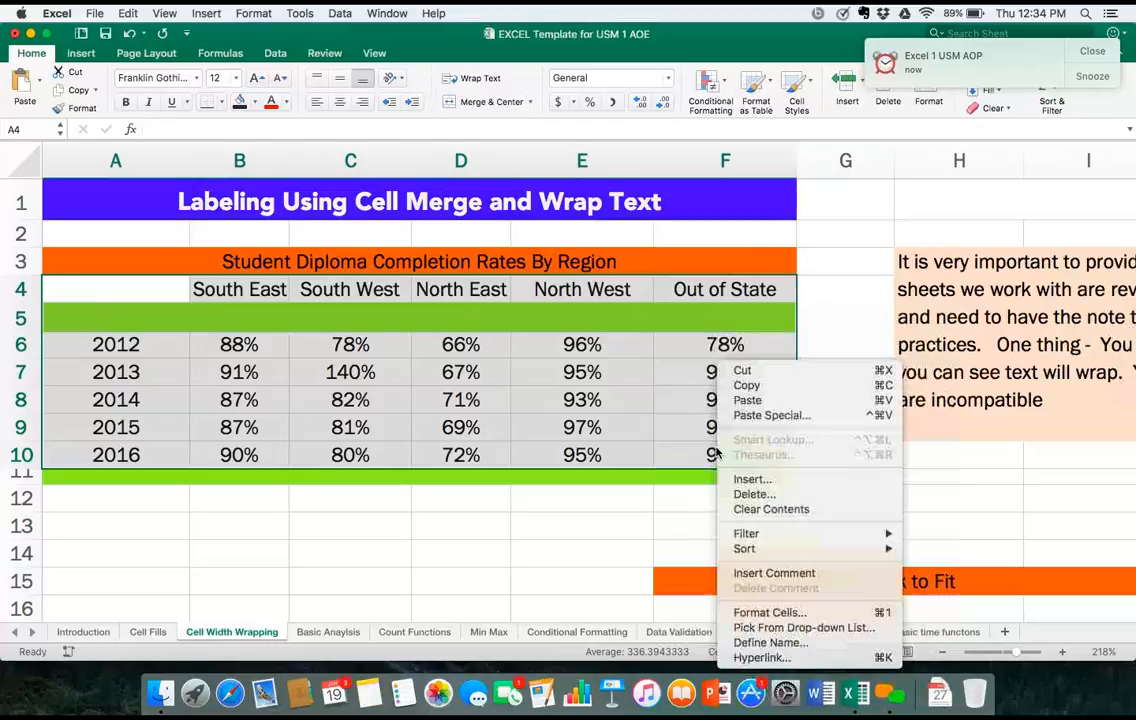
click(749, 619)
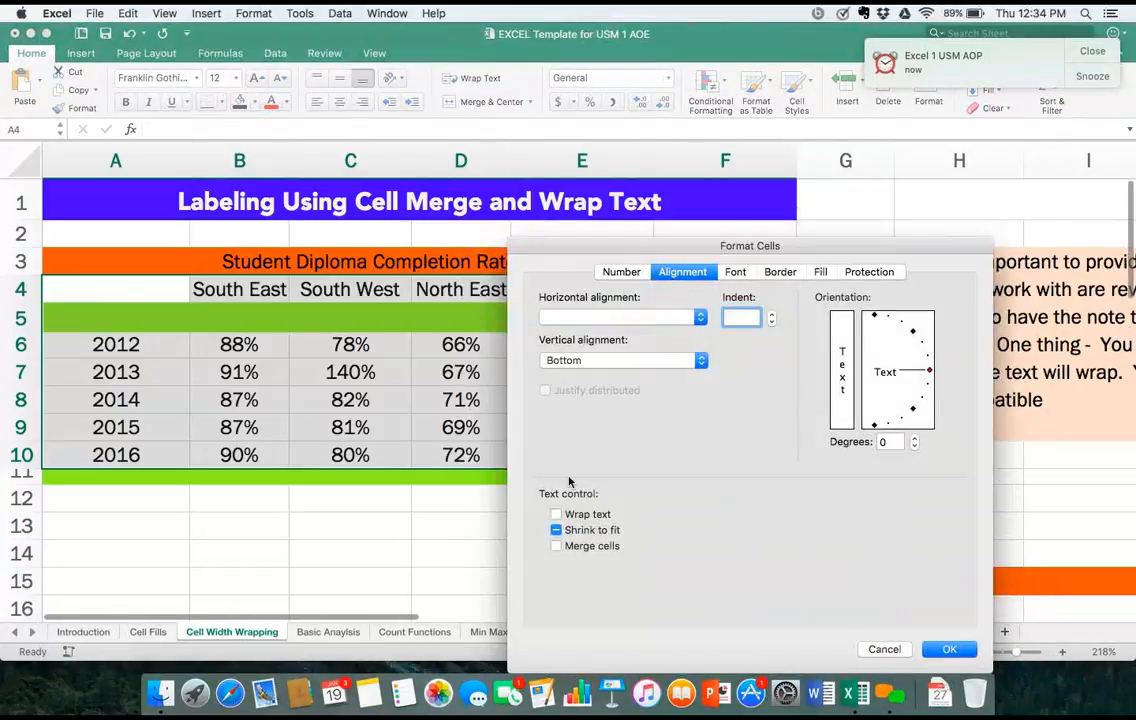
click(556, 531)
click(556, 531)
click(556, 531)
click(556, 531)
click(943, 649)
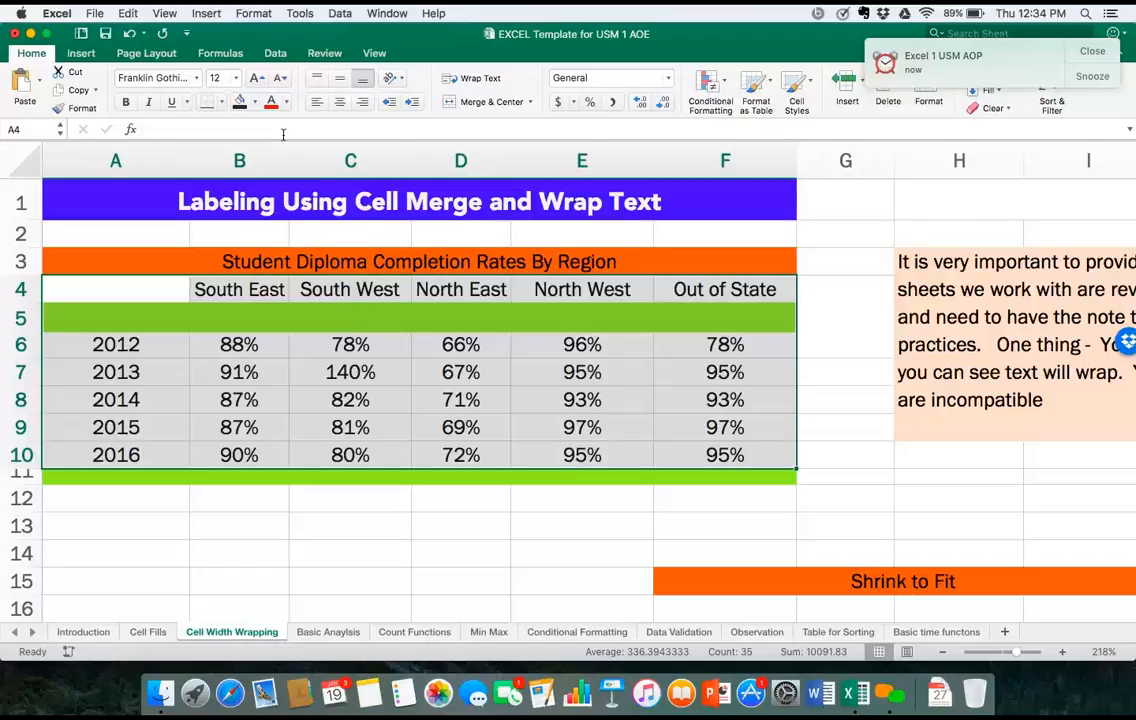
Narrow table columns B, C, D, E and F one by one, with column E at a width of 6.29.
mouse_move(292, 157)
mouse_down()
mouse_move(275, 156)
mouse_move(290, 156)
mouse_up()
drag(288, 160, 266, 158)
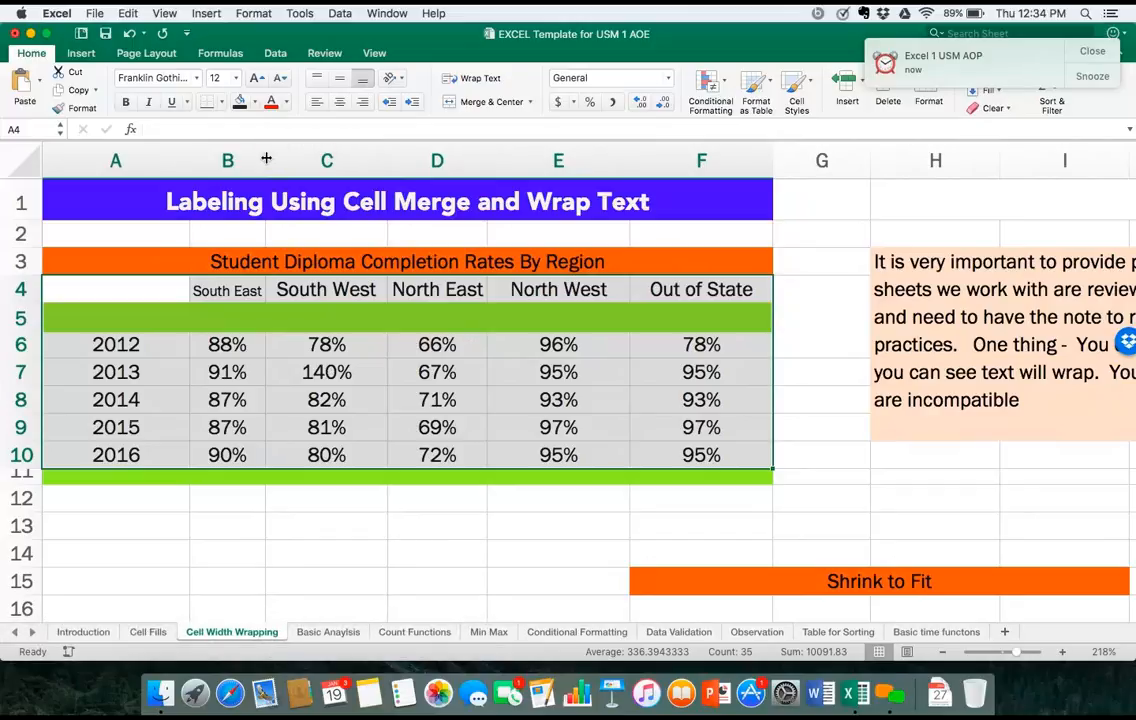
drag(387, 158, 360, 158)
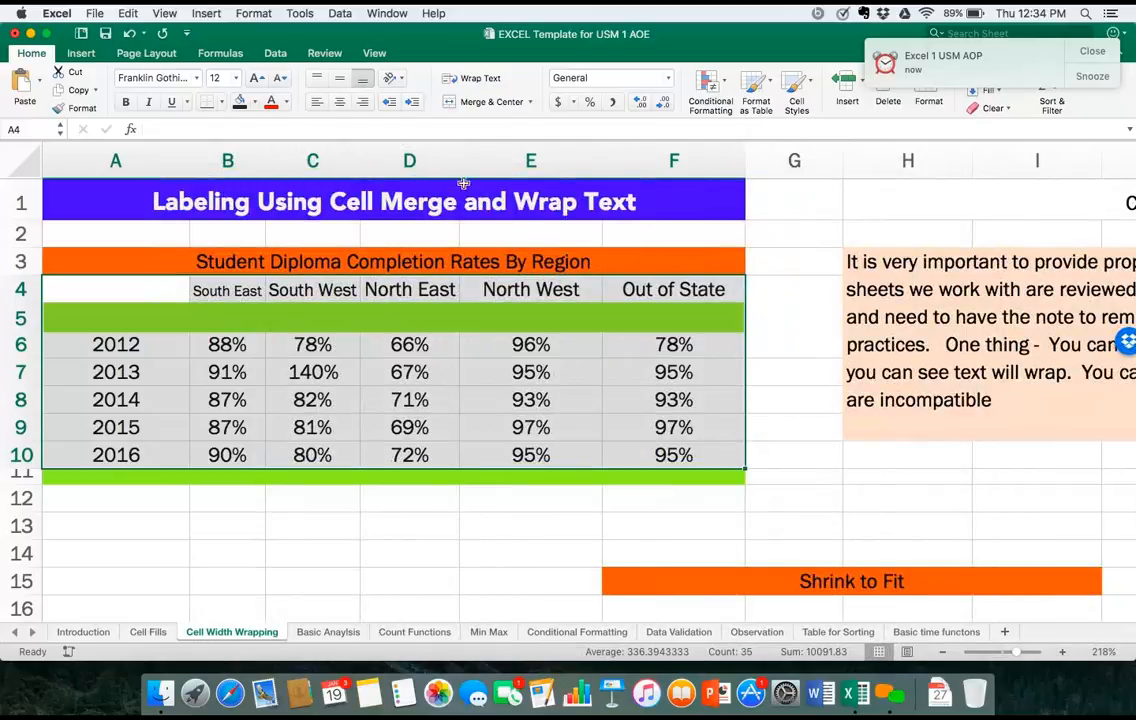
drag(458, 160, 430, 160)
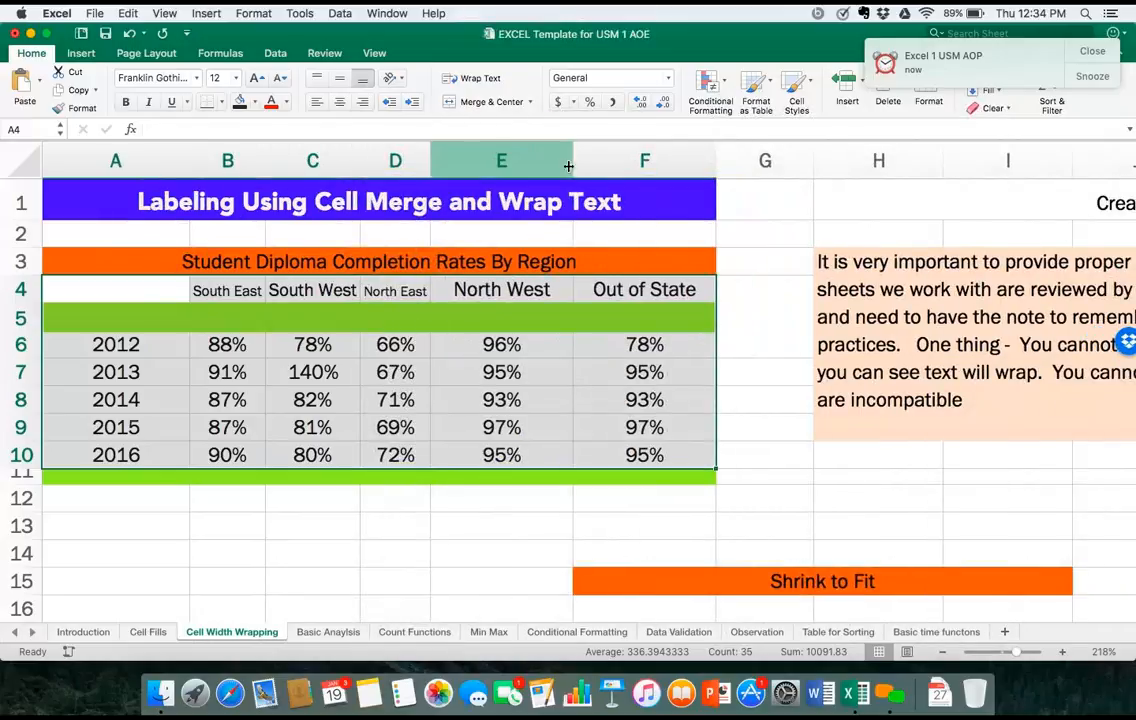
drag(568, 163, 514, 149)
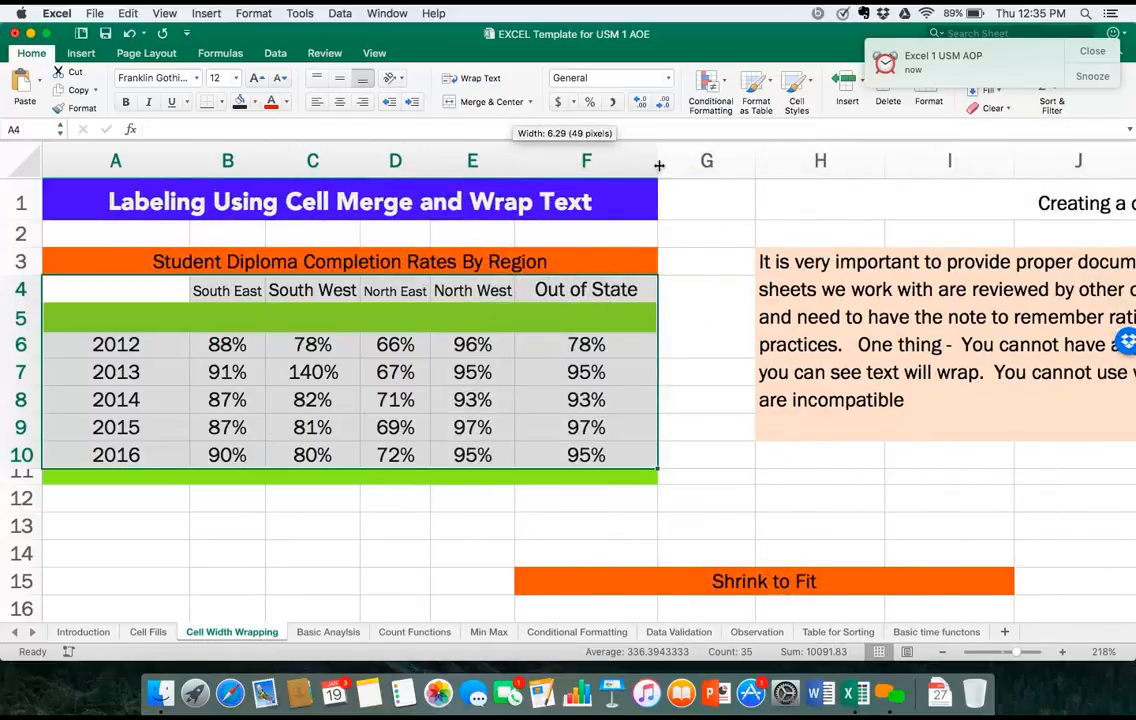
drag(656, 157, 591, 157)
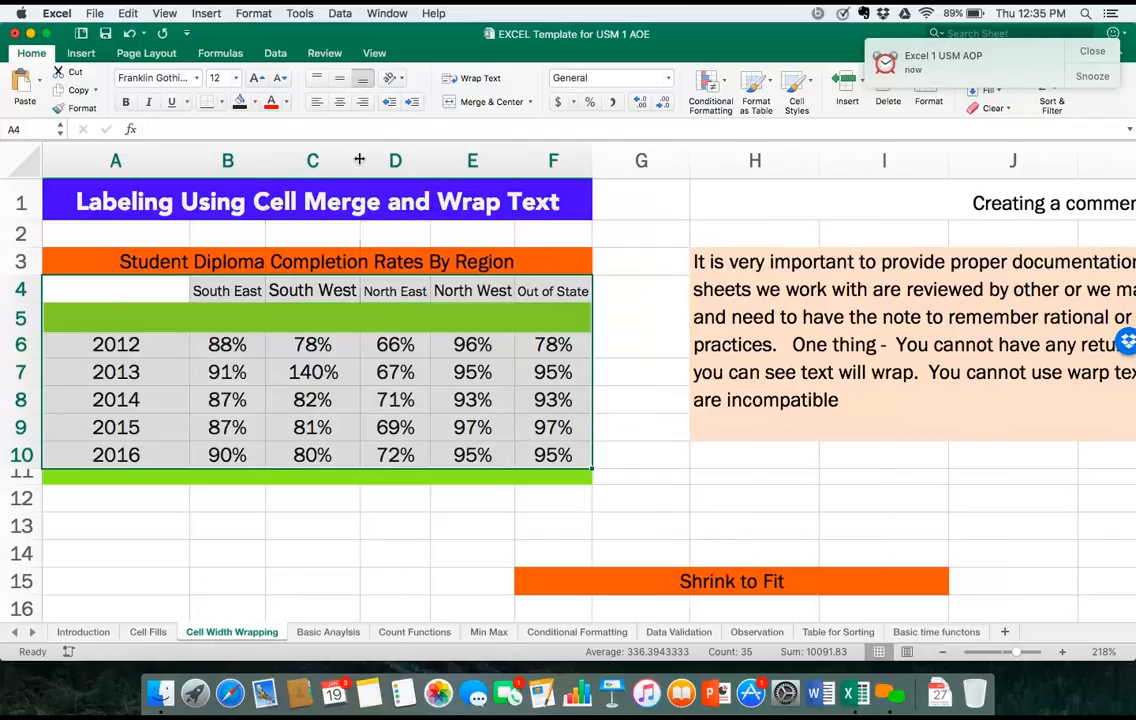
Narrow the South West column C further, widen it slightly to 3.29, and settle its width at 3.86.
drag(359, 159, 323, 158)
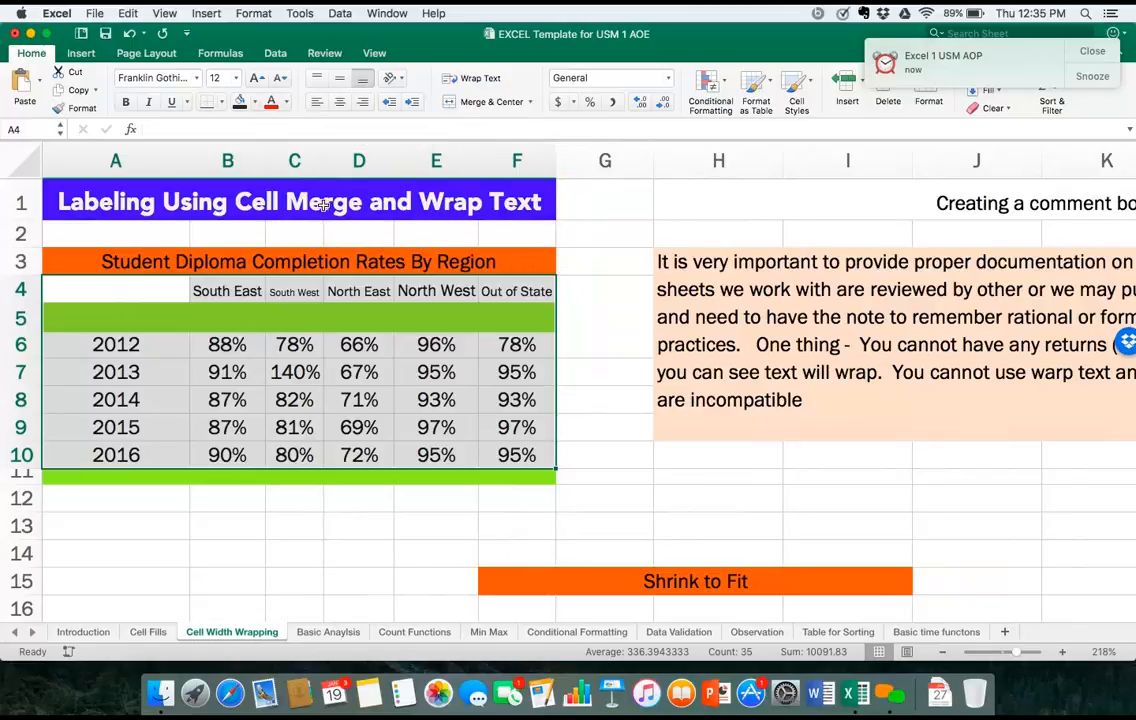
click(314, 238)
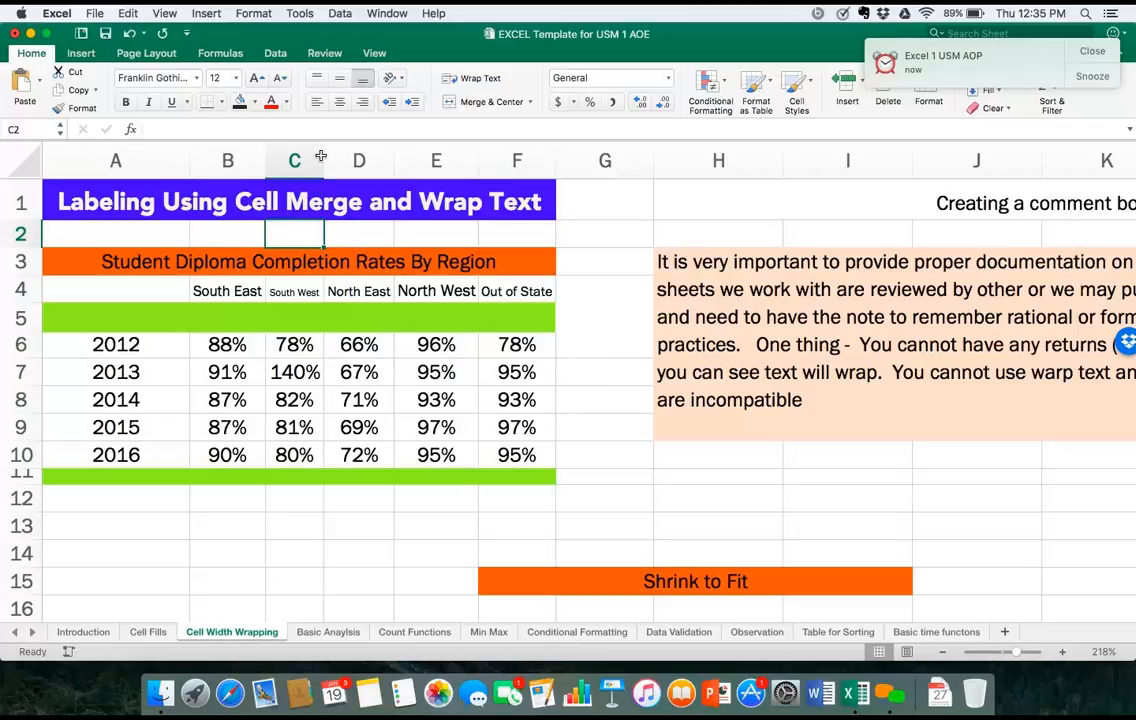
drag(322, 164, 307, 162)
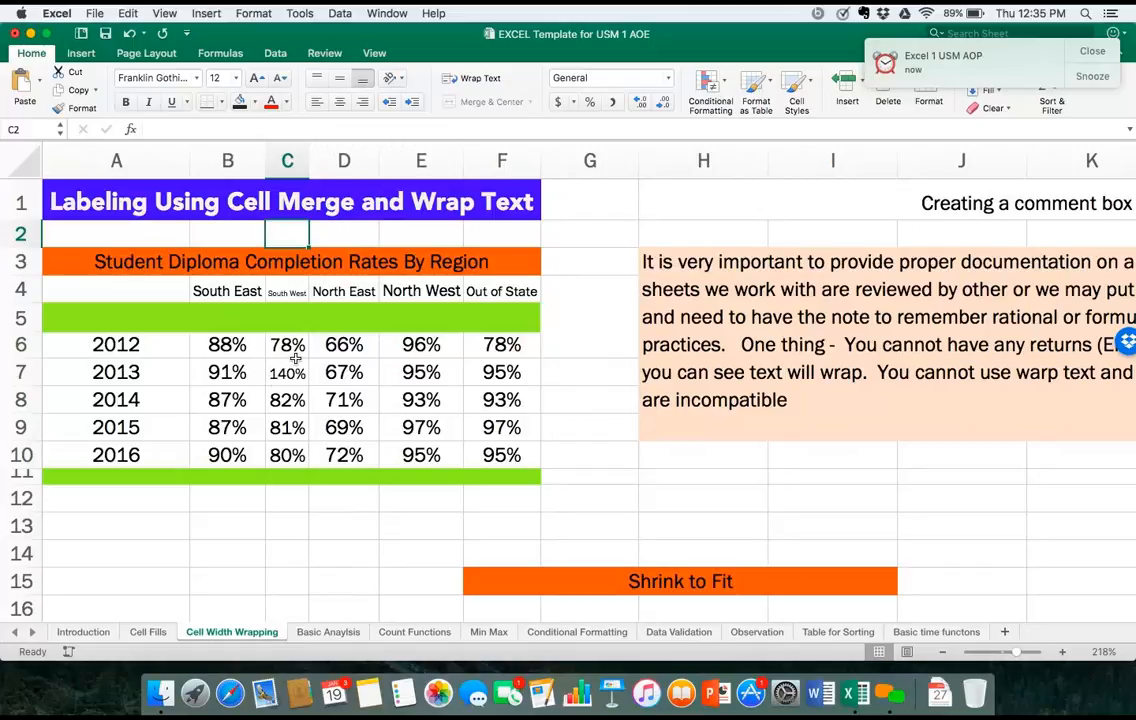
drag(308, 161, 312, 161)
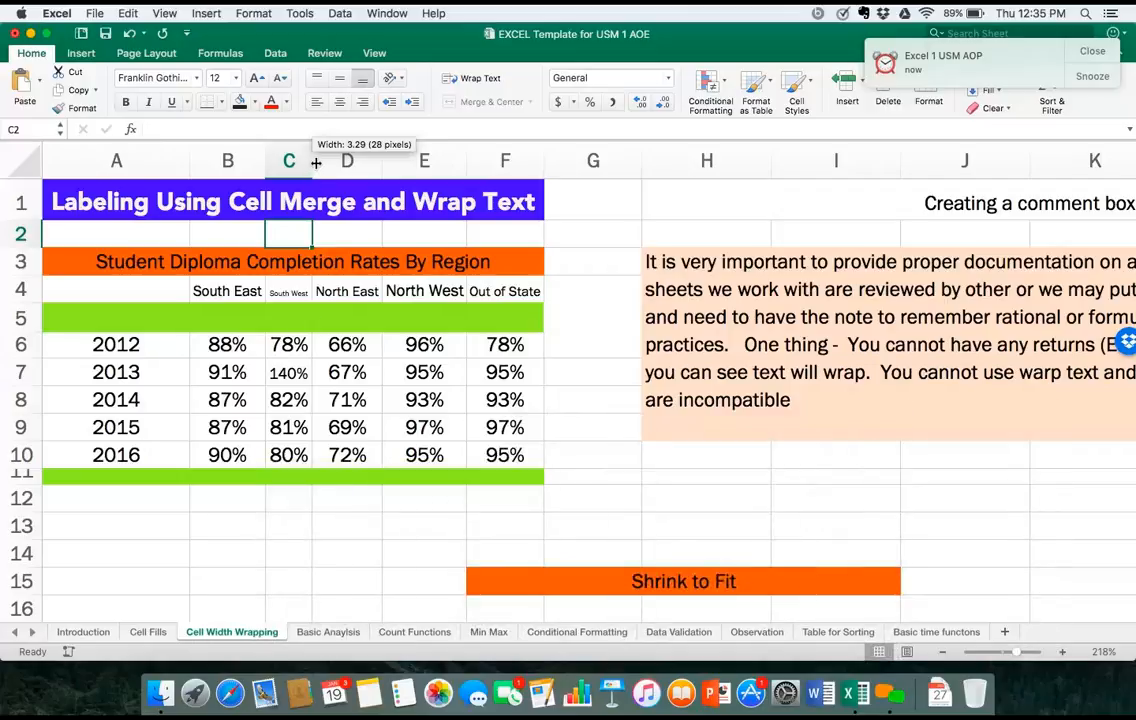
drag(315, 161, 320, 161)
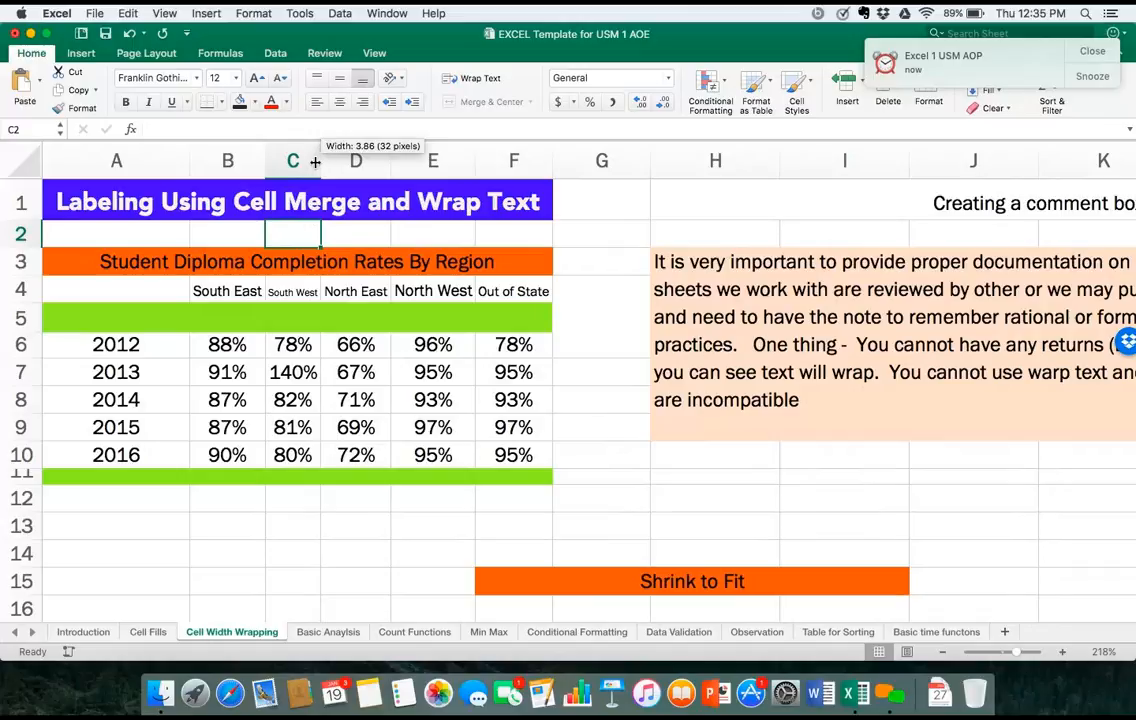
Narrow the South West column C to a width of 3.43.
drag(320, 161, 315, 161)
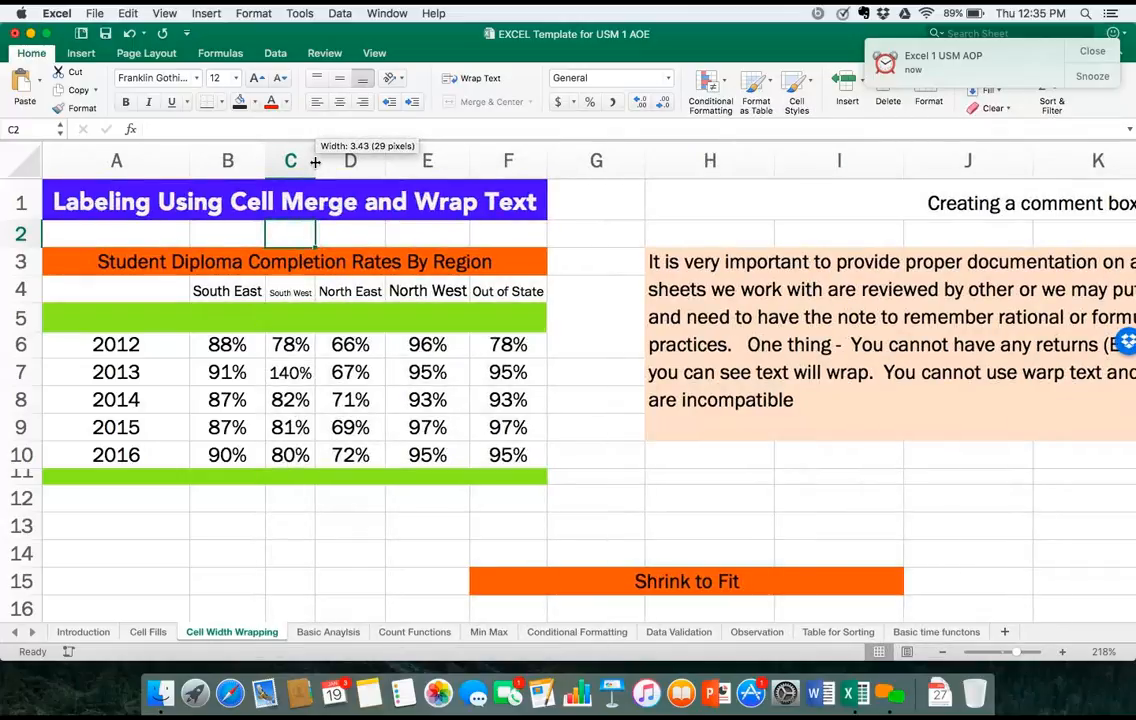
drag(315, 161, 315, 161)
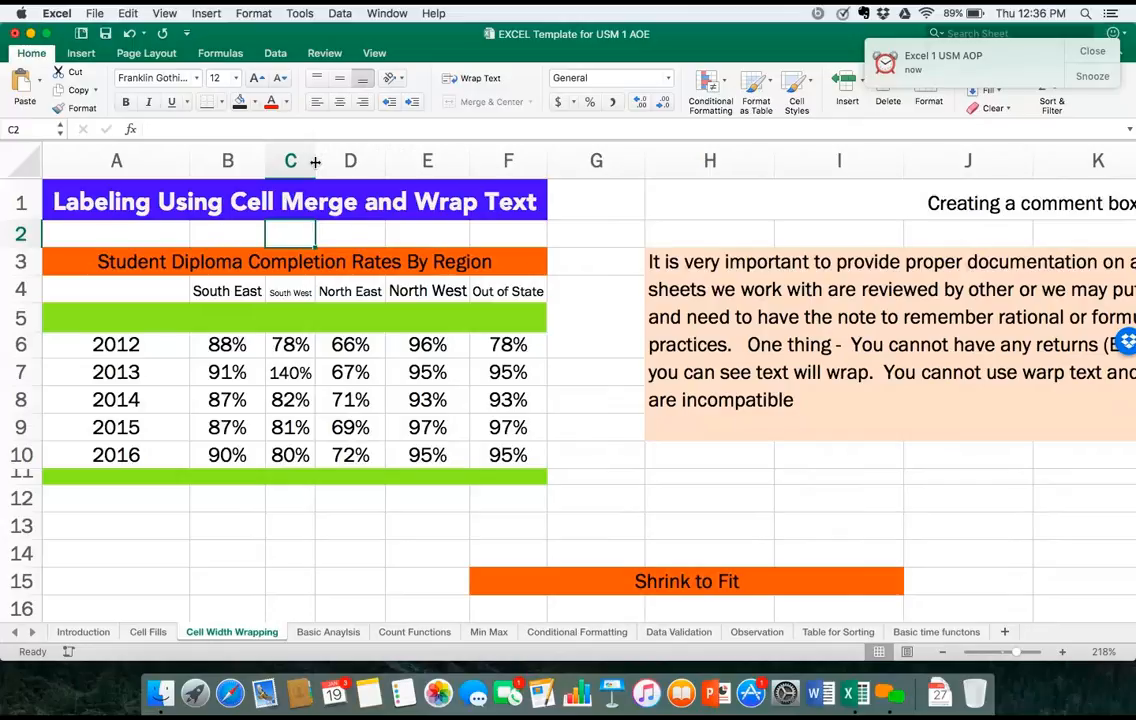
scroll(697, 359, right, 1)
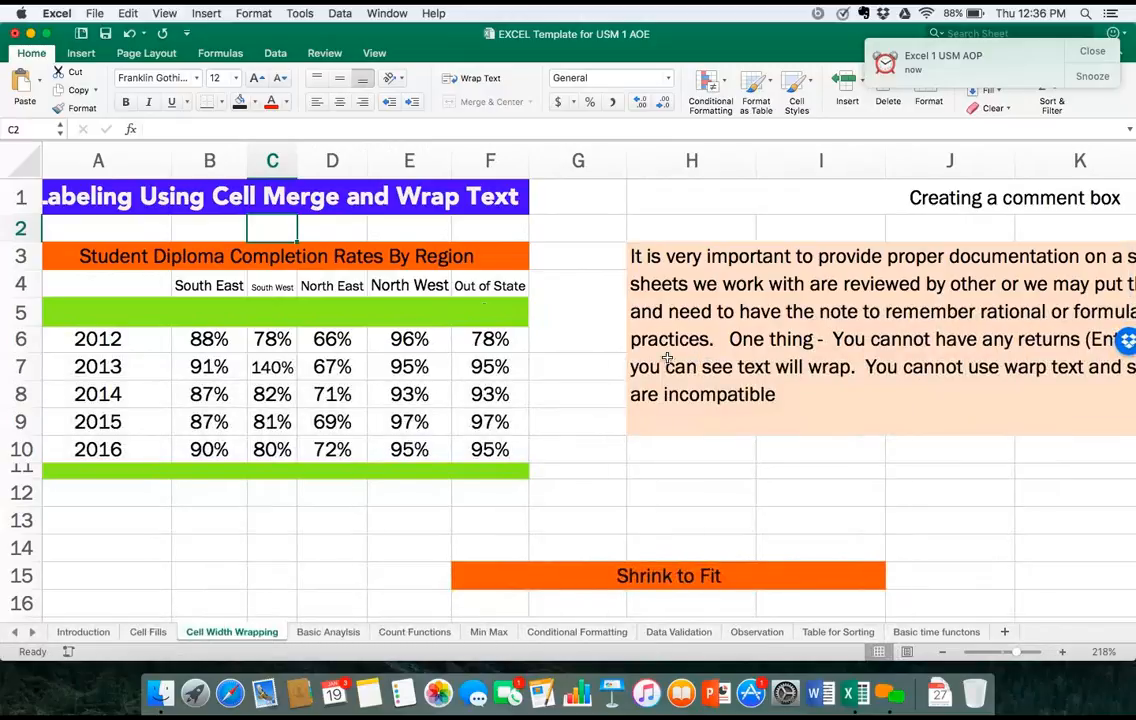
Examine the South East heading cell B4 and the wrapped comment box example beside the completion rates table.
click(218, 287)
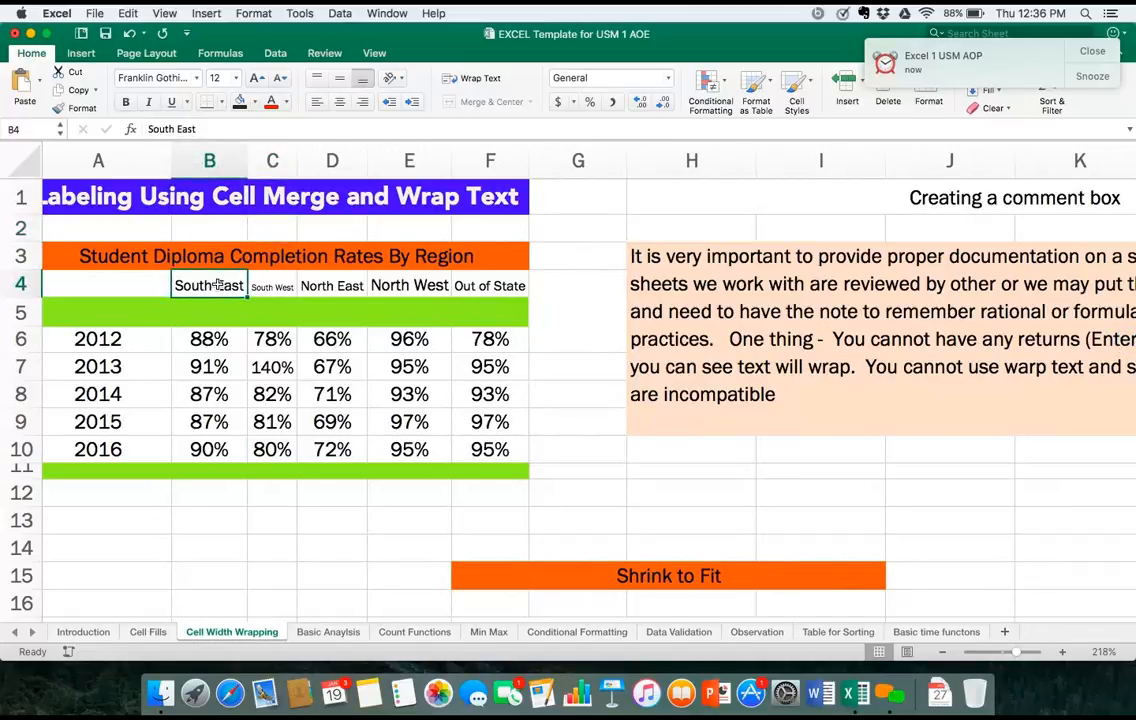
key(Down)
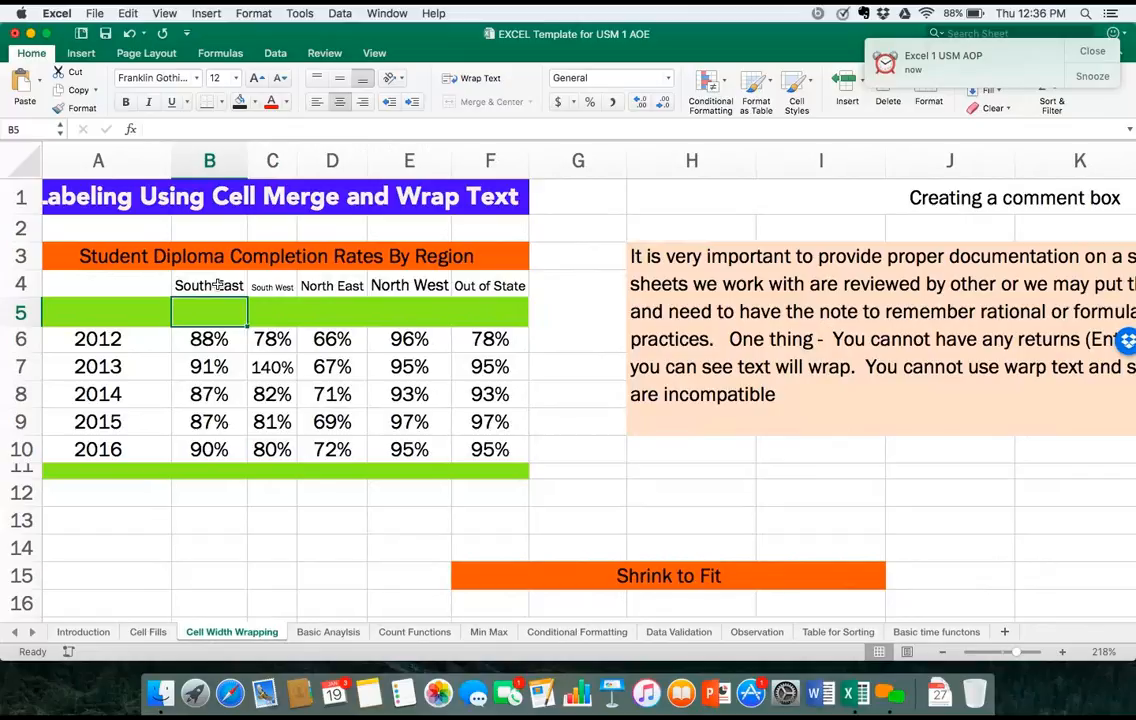
click(218, 287)
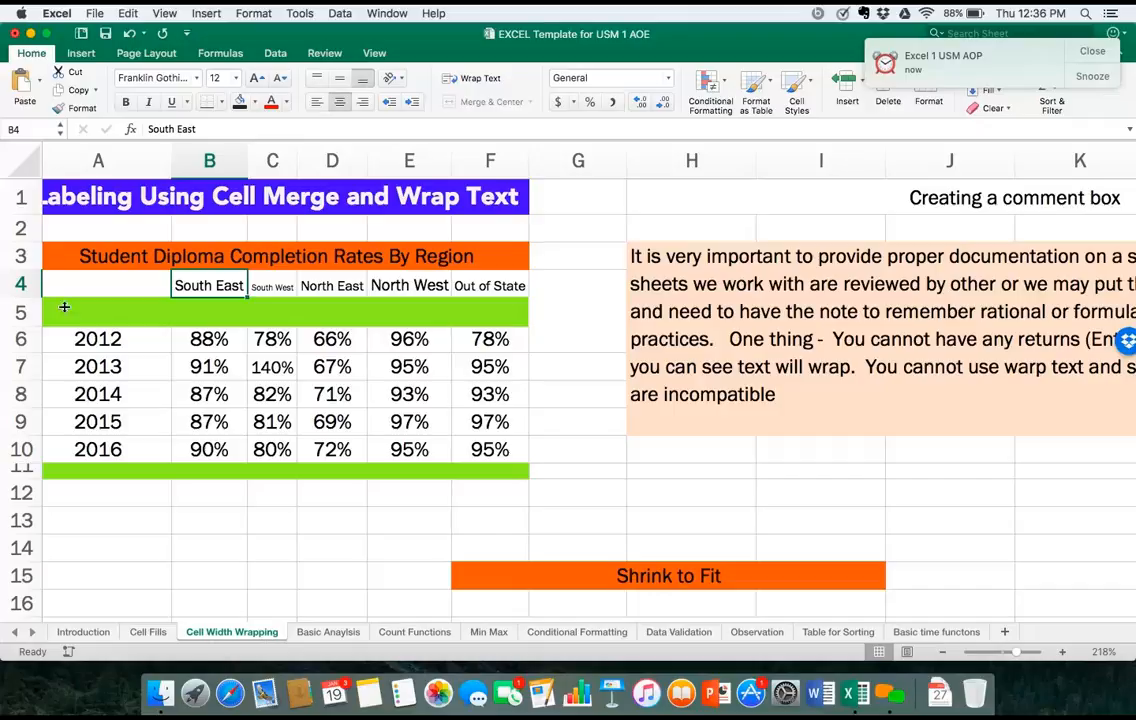
scroll(584, 515, right, 5)
scroll(584, 515, right, 5)
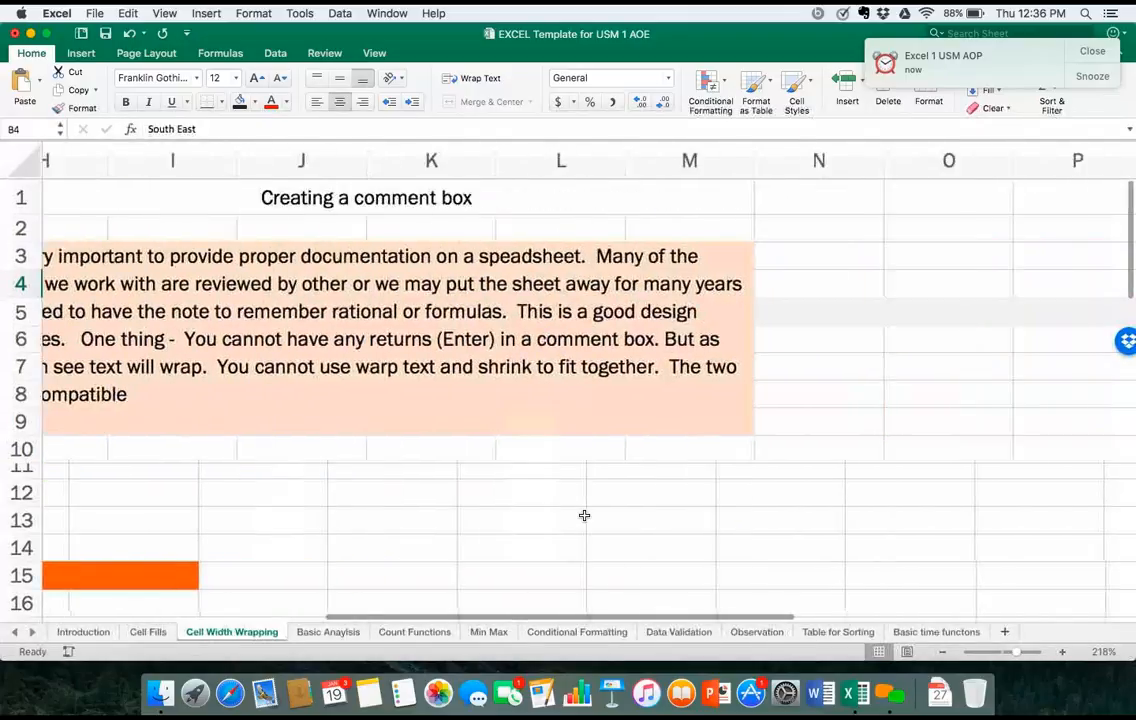
scroll(584, 515, down, 3)
scroll(584, 515, down, 3)
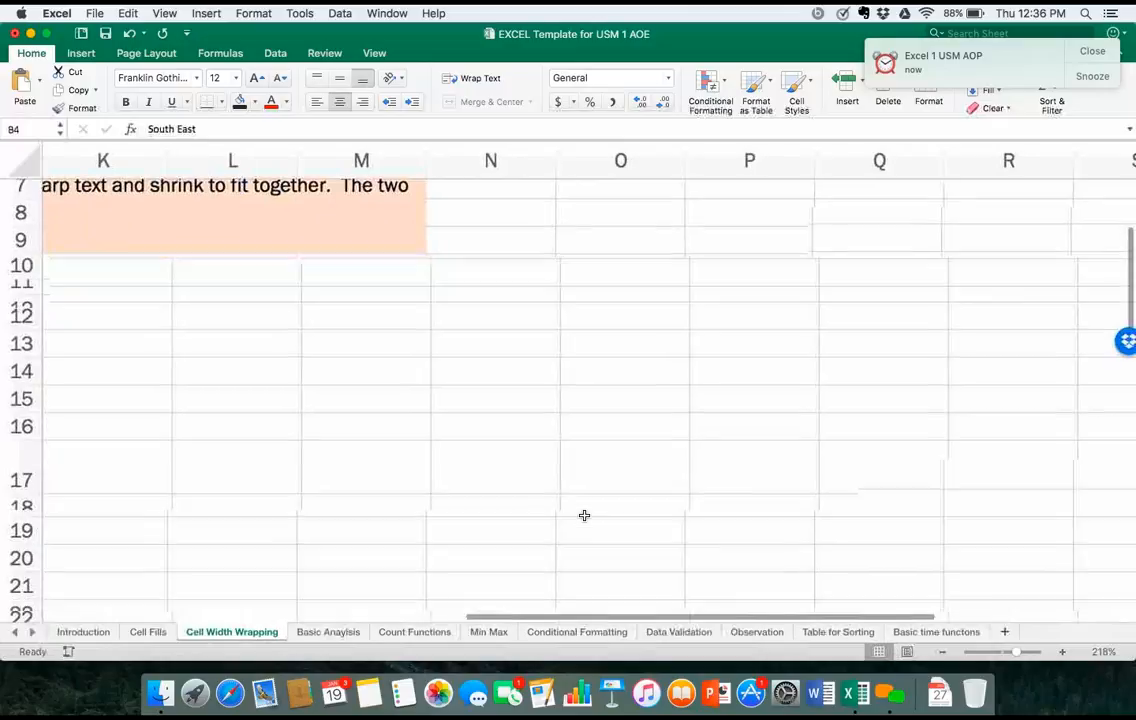
scroll(584, 515, right, 2)
scroll(257, 407, right, 1)
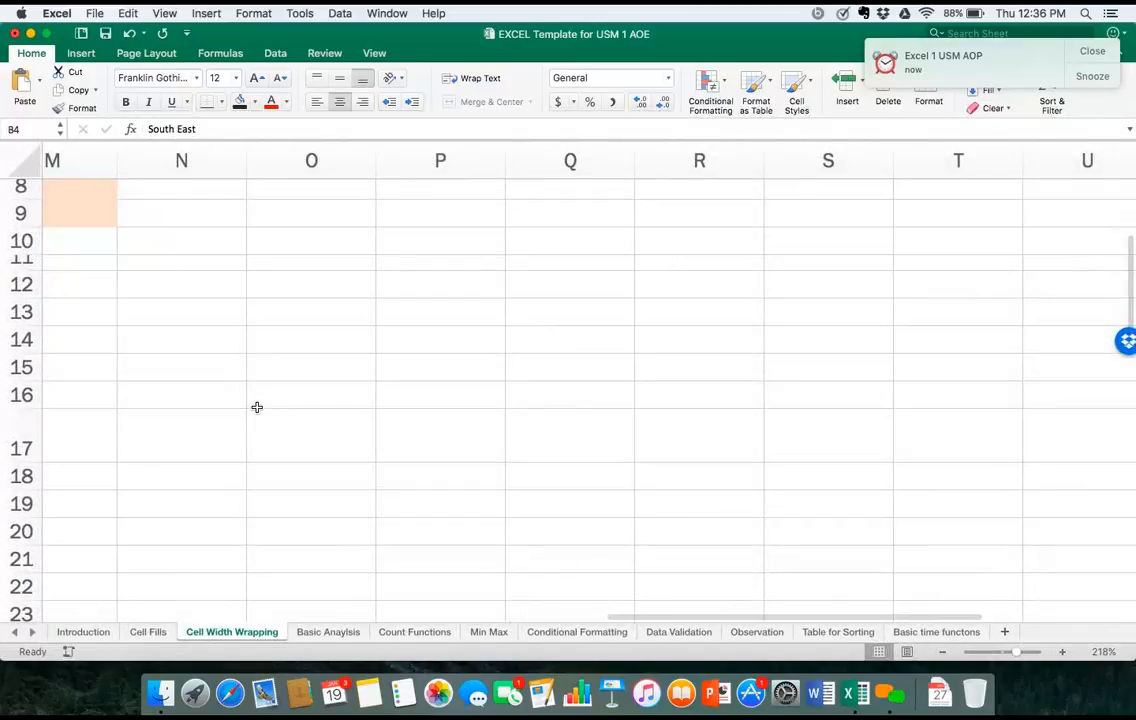
scroll(161, 288, up, 5)
scroll(161, 288, left, 6)
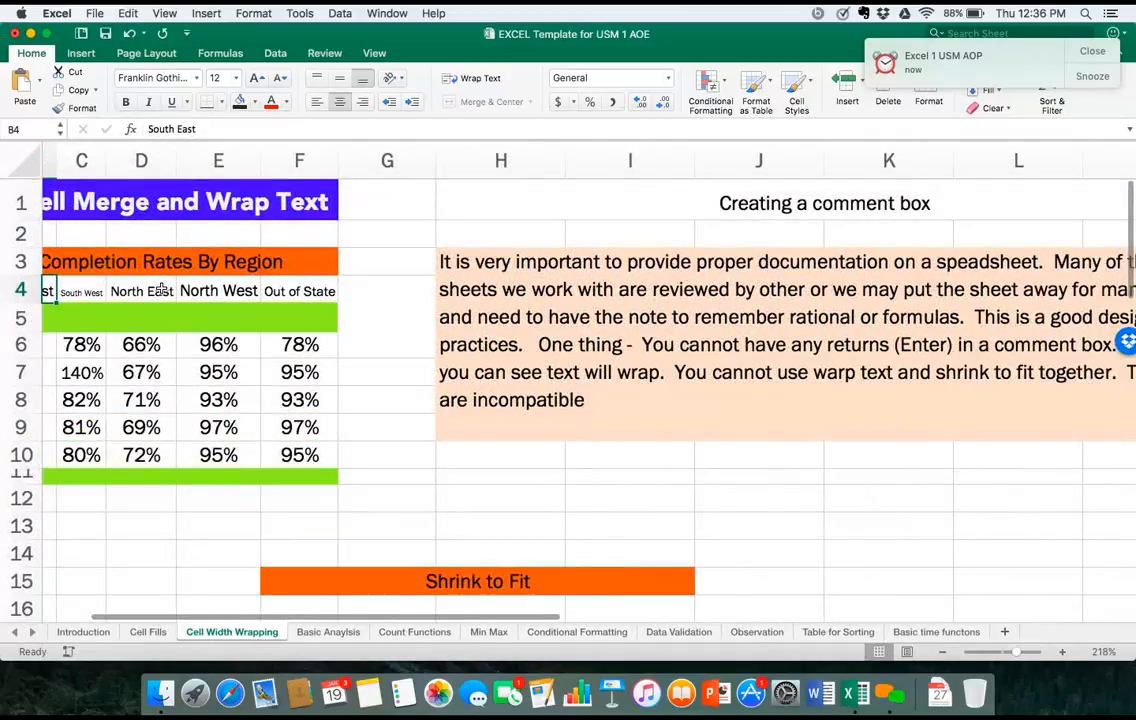
scroll(161, 288, left, 2)
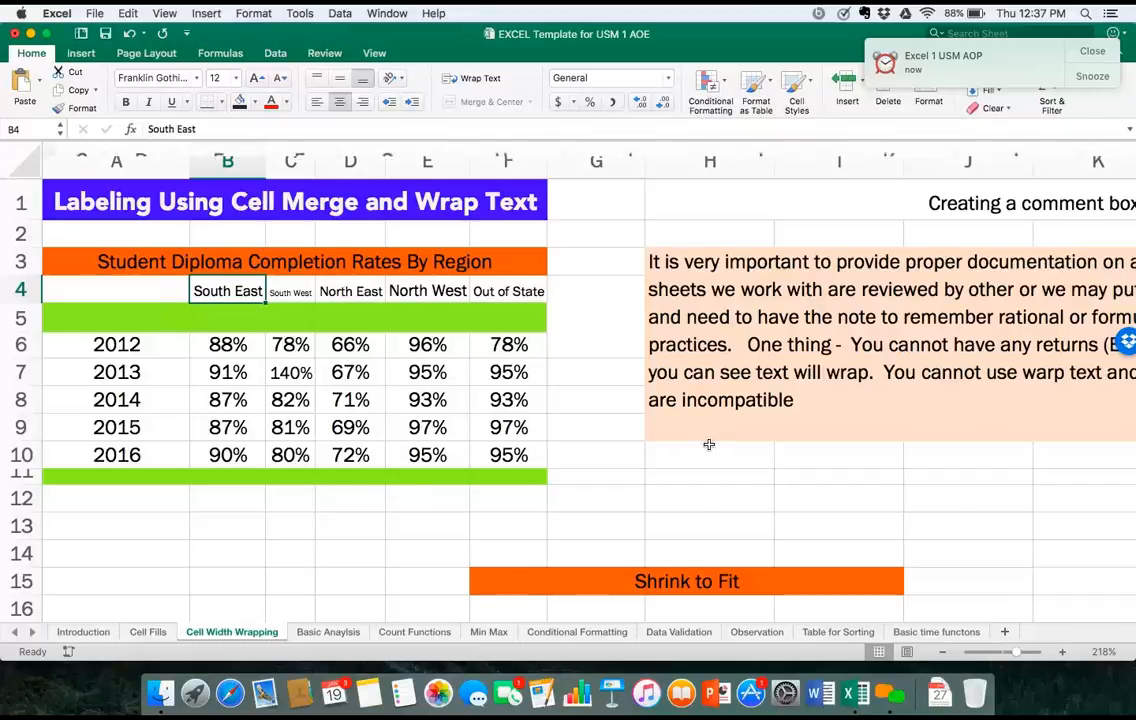
Turn on Wrap Text for the empty range M14:Q19 below the comment box example, and merge and center it.
scroll(709, 444, right, 5)
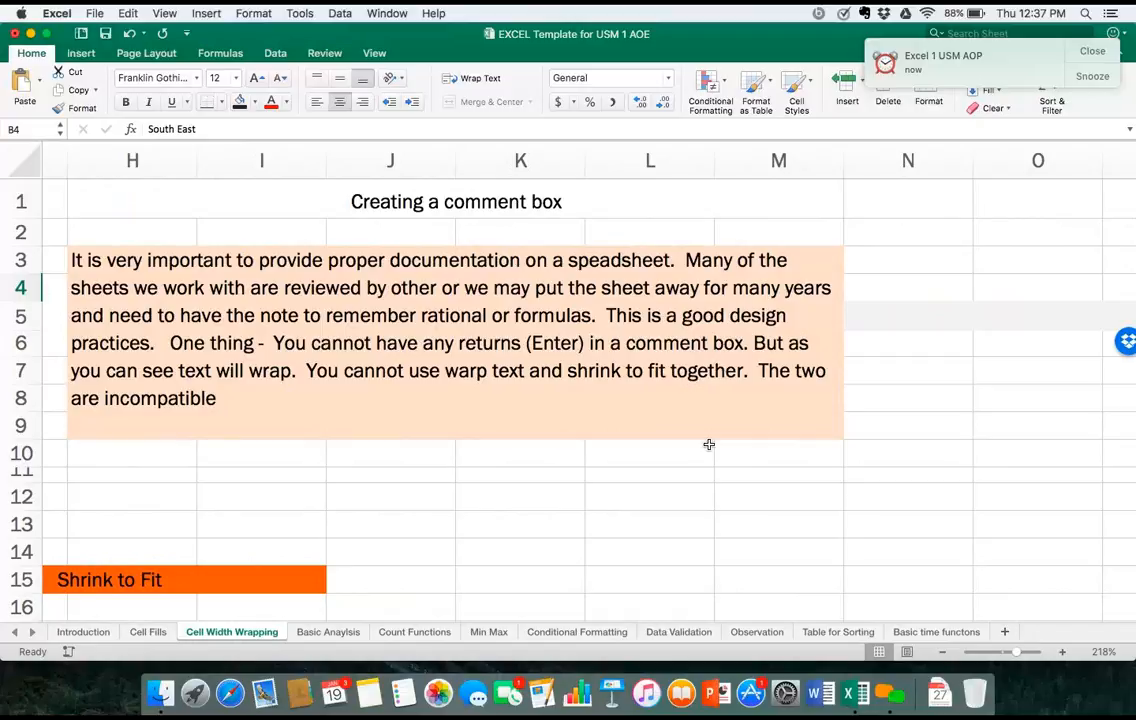
scroll(586, 427, down, 5)
scroll(586, 427, right, 3)
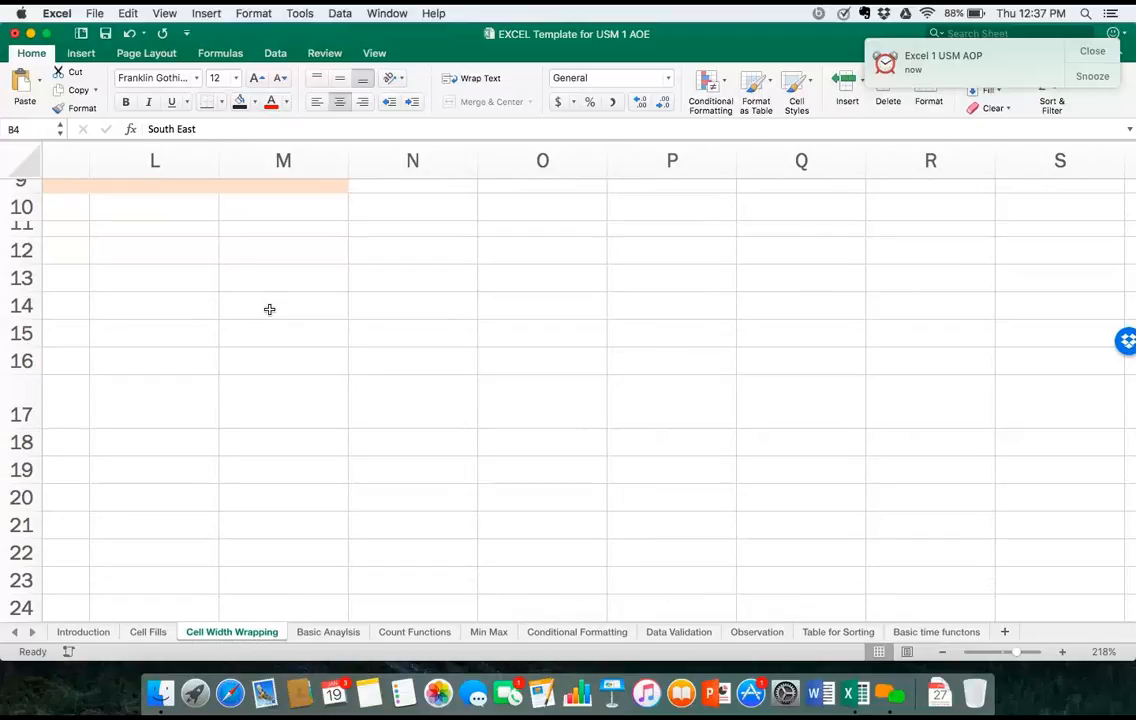
drag(269, 309, 810, 461)
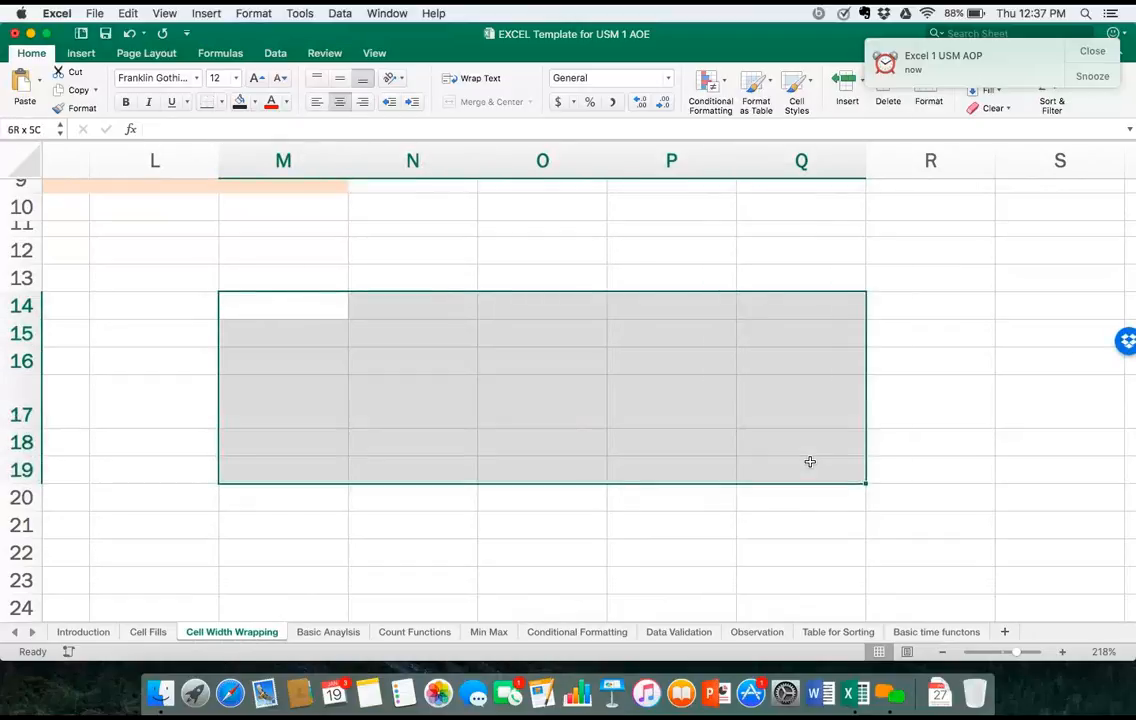
click(472, 80)
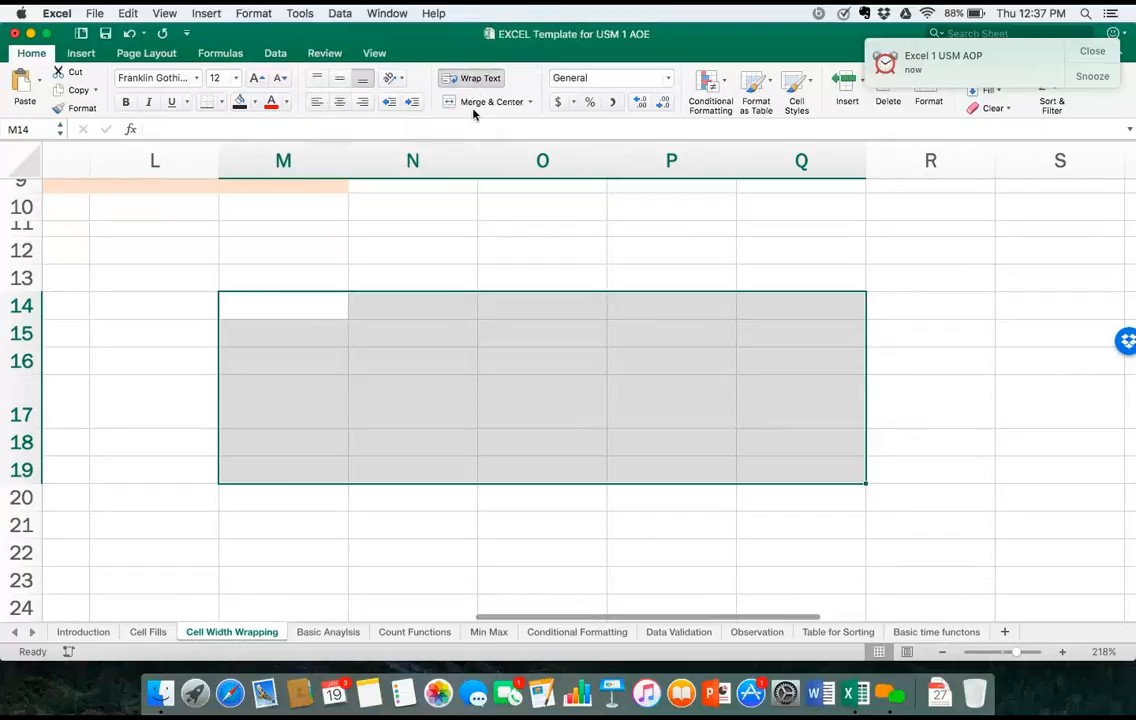
click(529, 104)
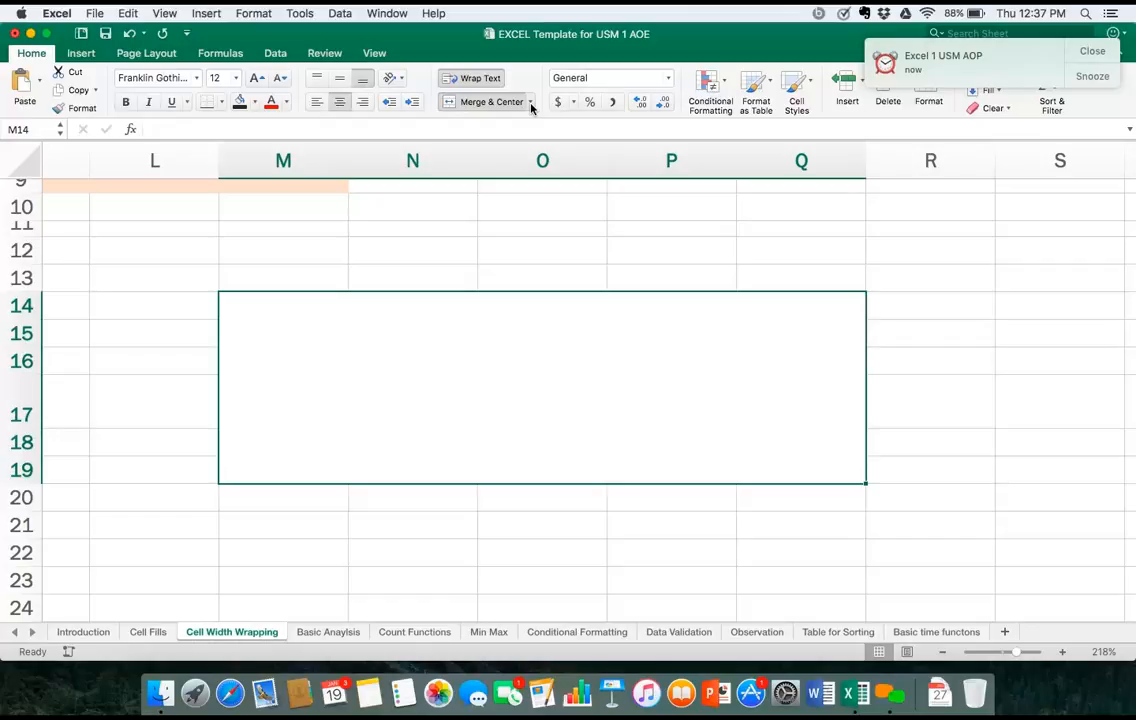
Turn Merge & Center off for M14:Q19 and apply it again.
click(531, 103)
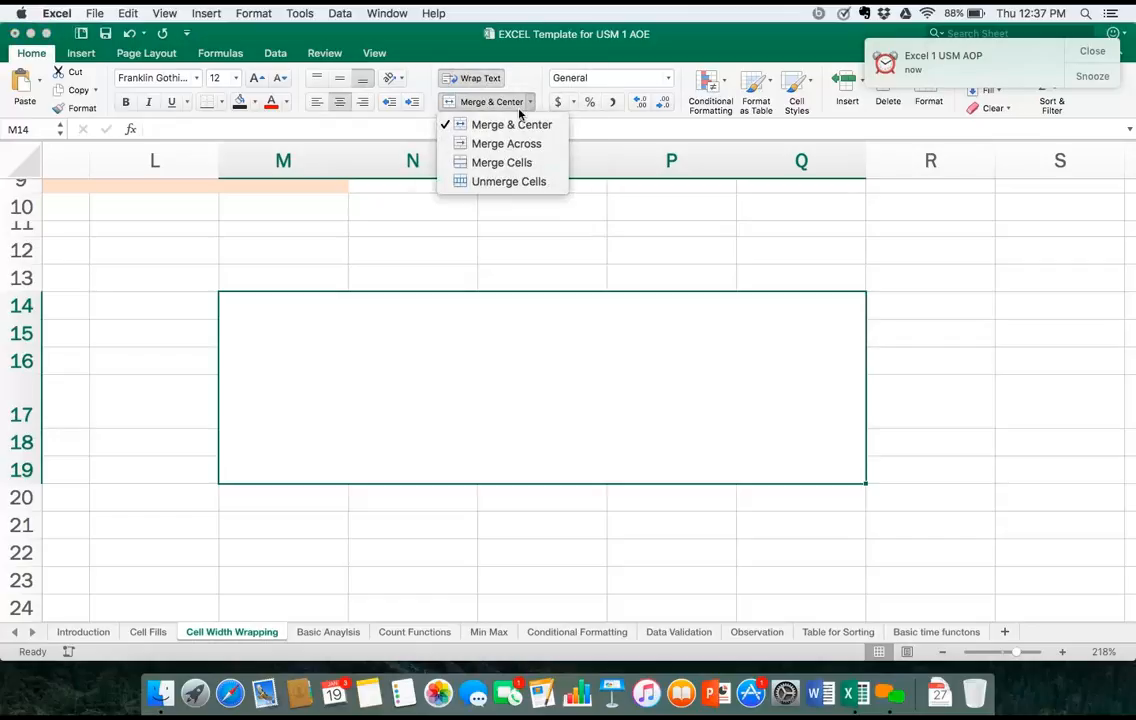
click(514, 125)
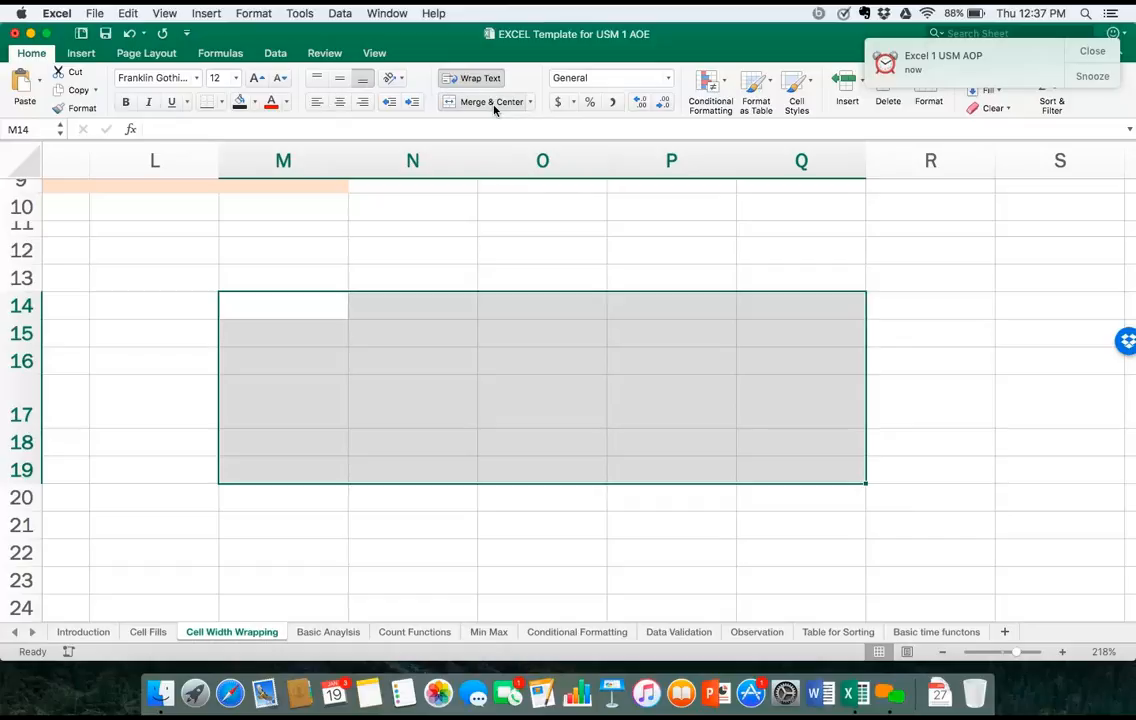
click(494, 104)
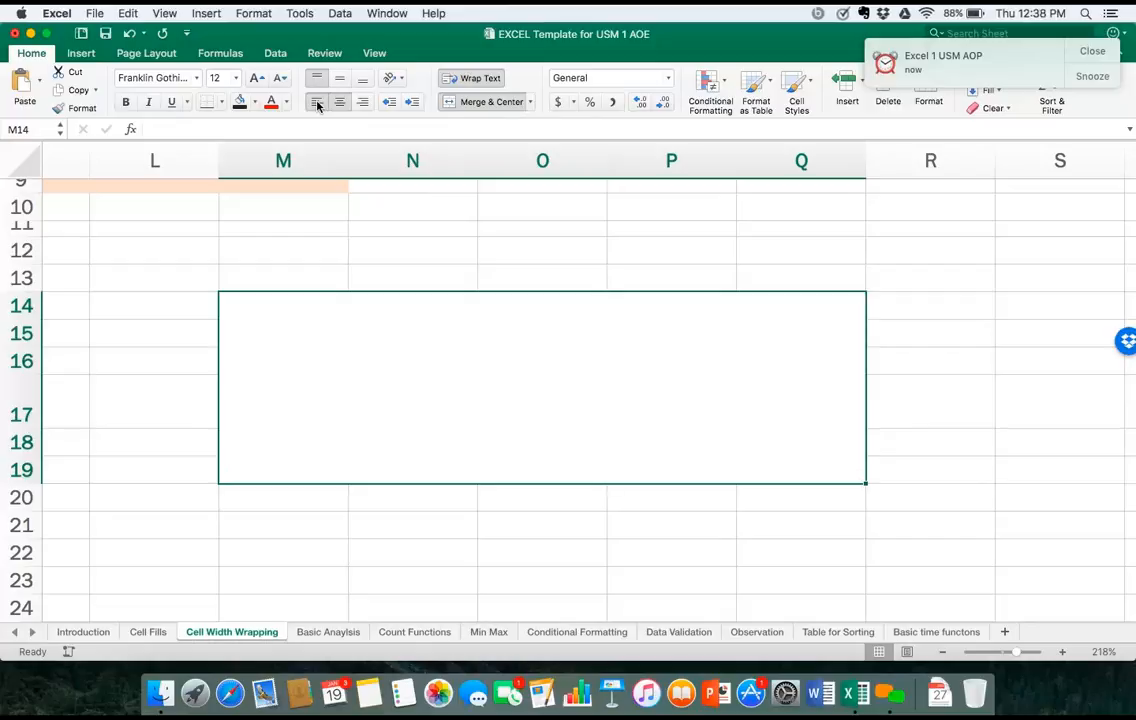
Align the merged M14:Q19 box to the top and left, and enter the text "The rain spain sall".
click(318, 105)
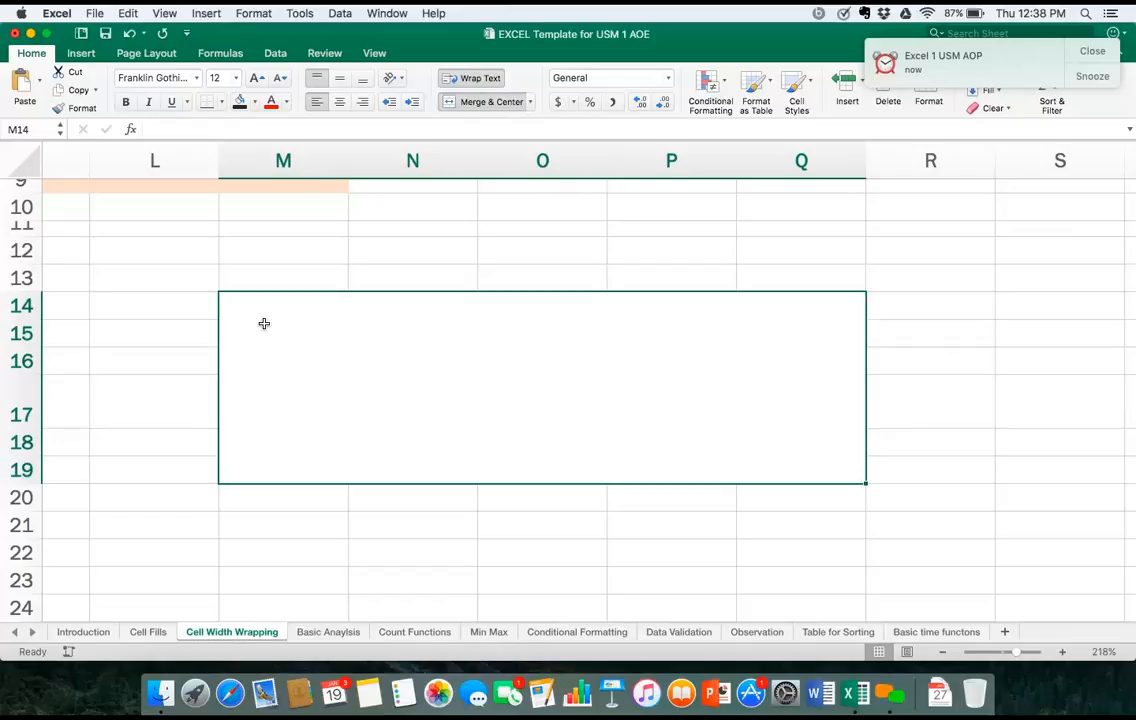
text(The)
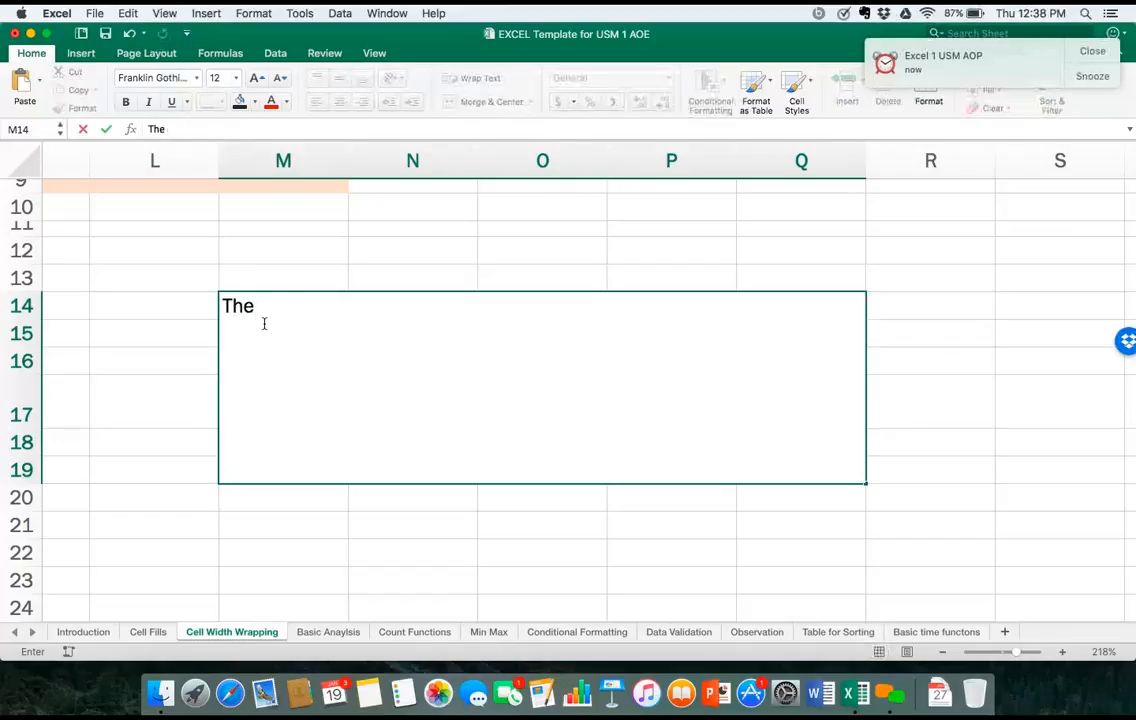
text( rain spona)
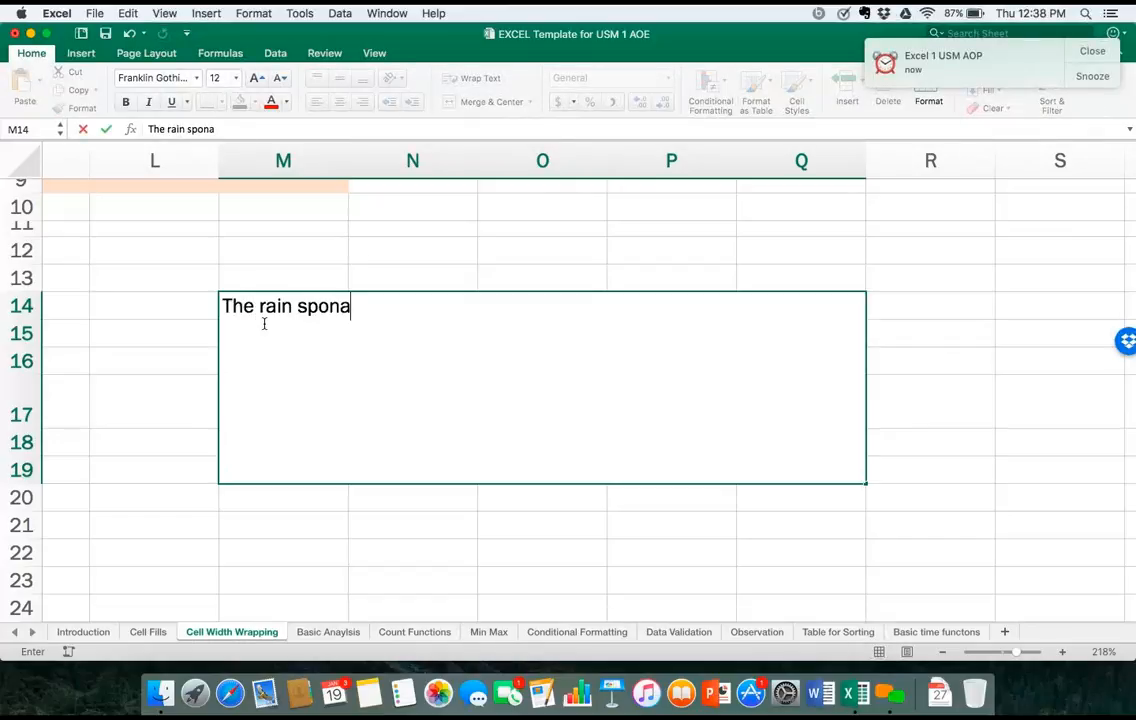
key(BackSpace)
key(BackSpace)
key(BackSpace)
text(ain sall)
Commit the text in the merged M14:Q19 comment box and fill the box with a bright lime green theme color.
scroll(264, 246, up, 5)
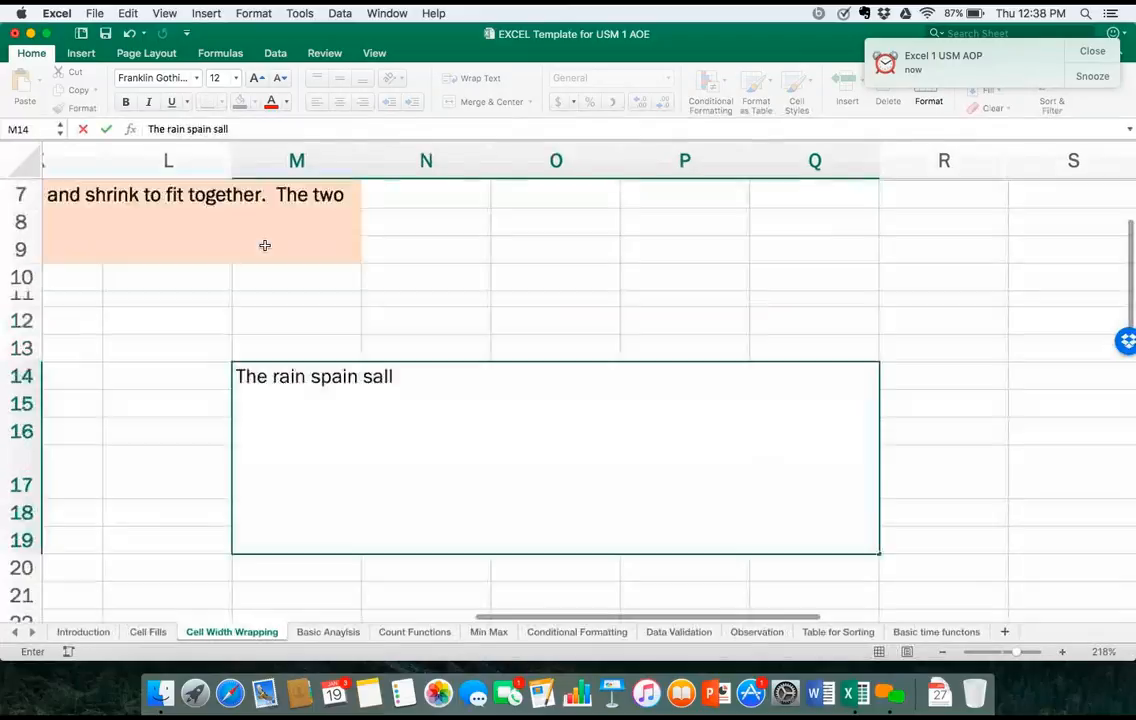
scroll(264, 245, left, 2)
scroll(264, 246, left, 5)
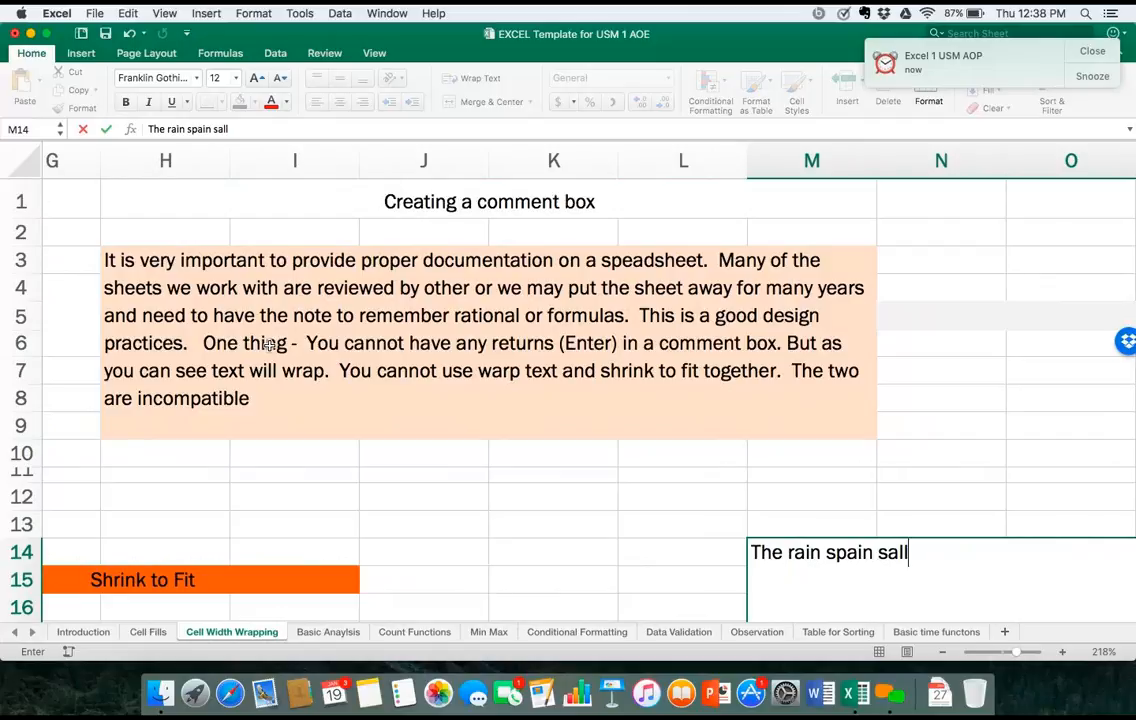
scroll(706, 413, right, 5)
scroll(706, 413, down, 2)
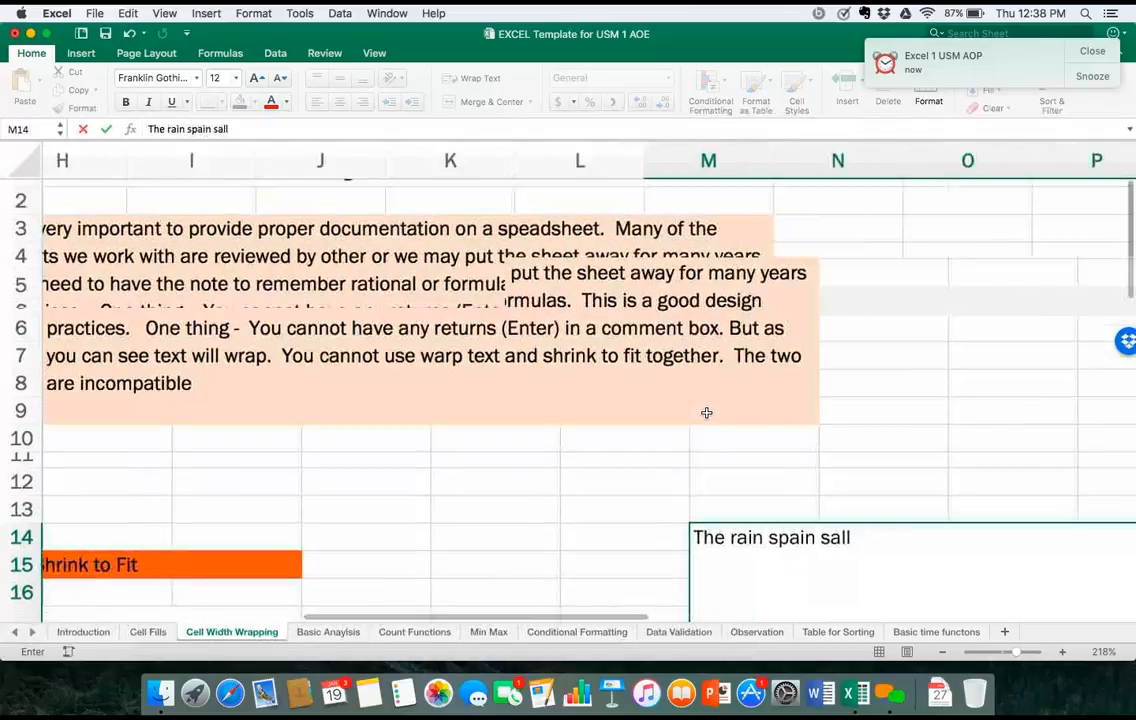
scroll(706, 413, down, 2)
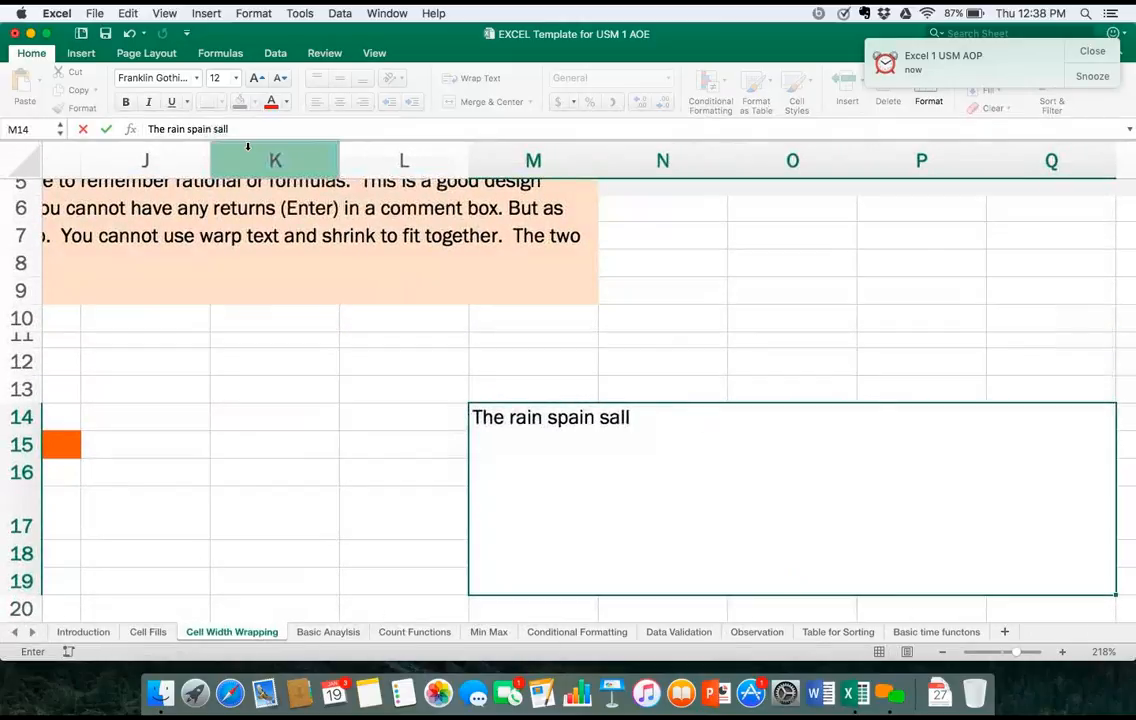
click(622, 494)
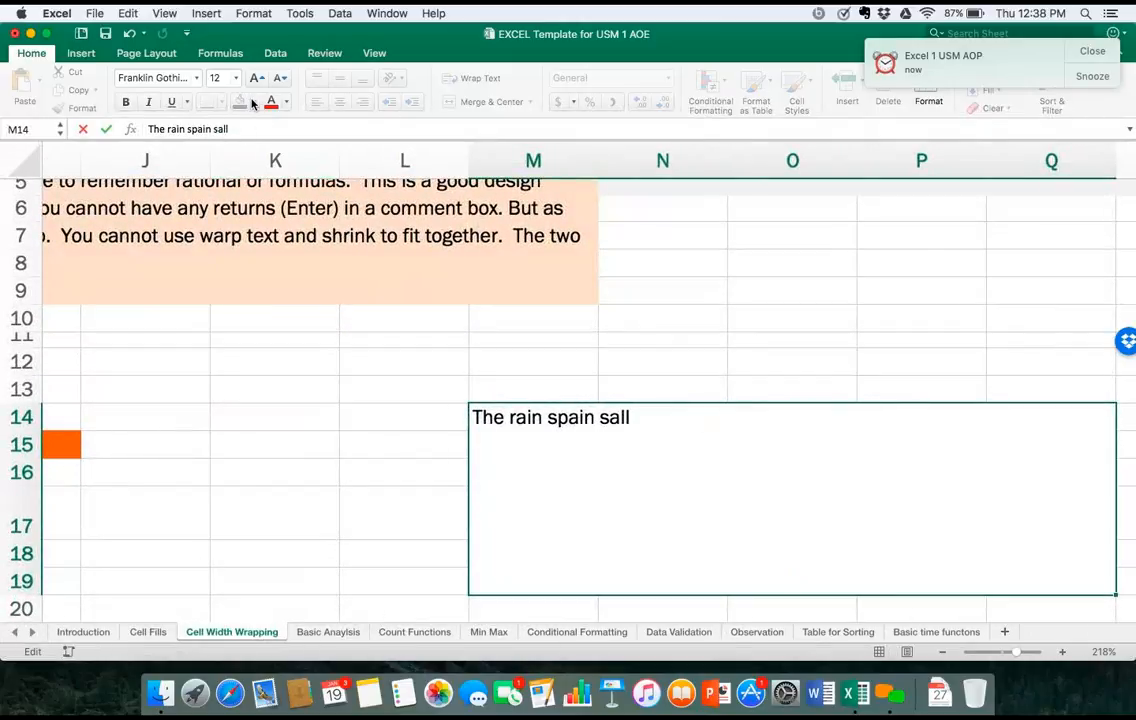
click(363, 494)
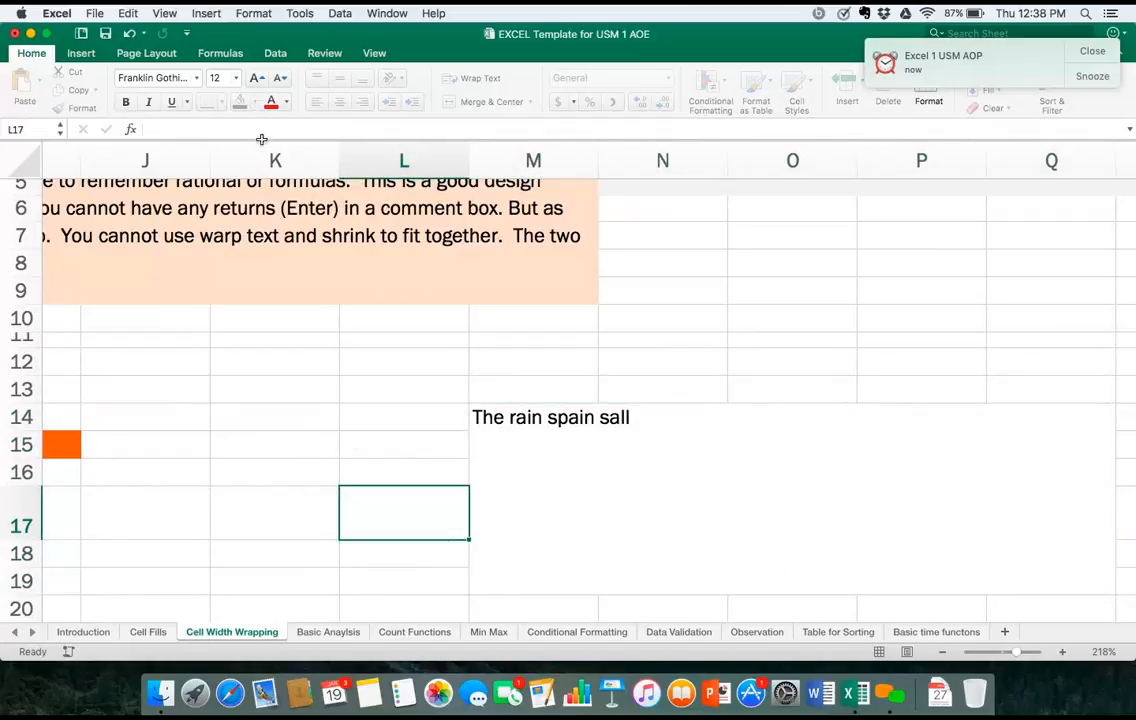
double_click(505, 446)
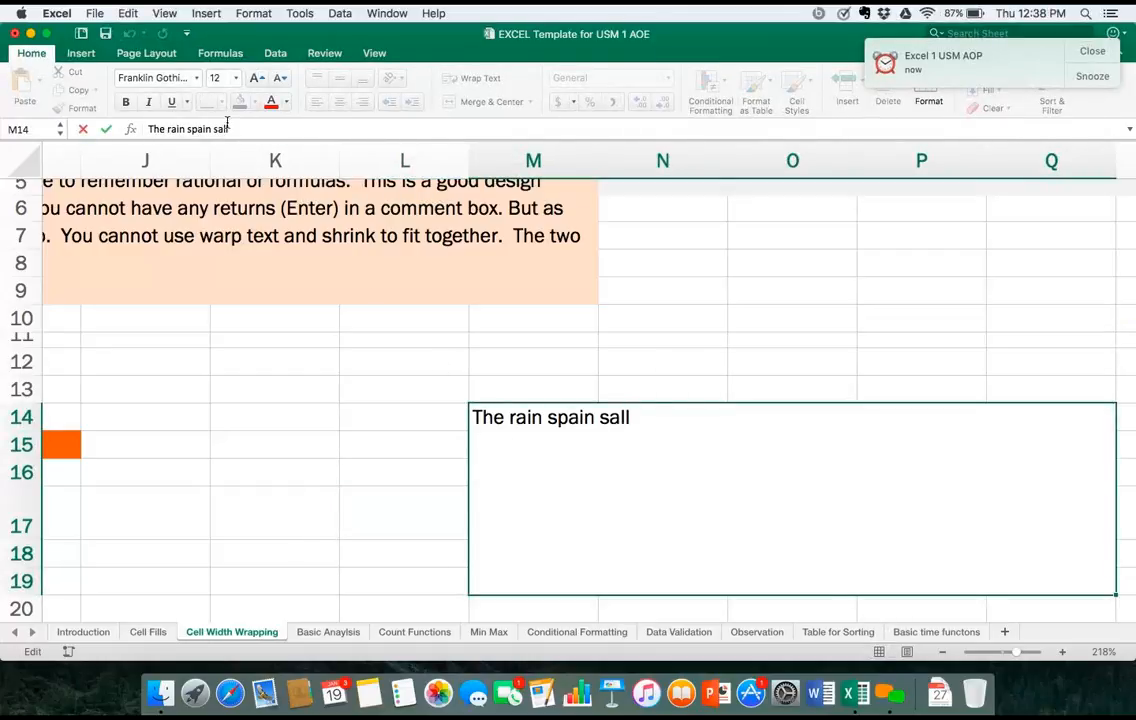
click(446, 500)
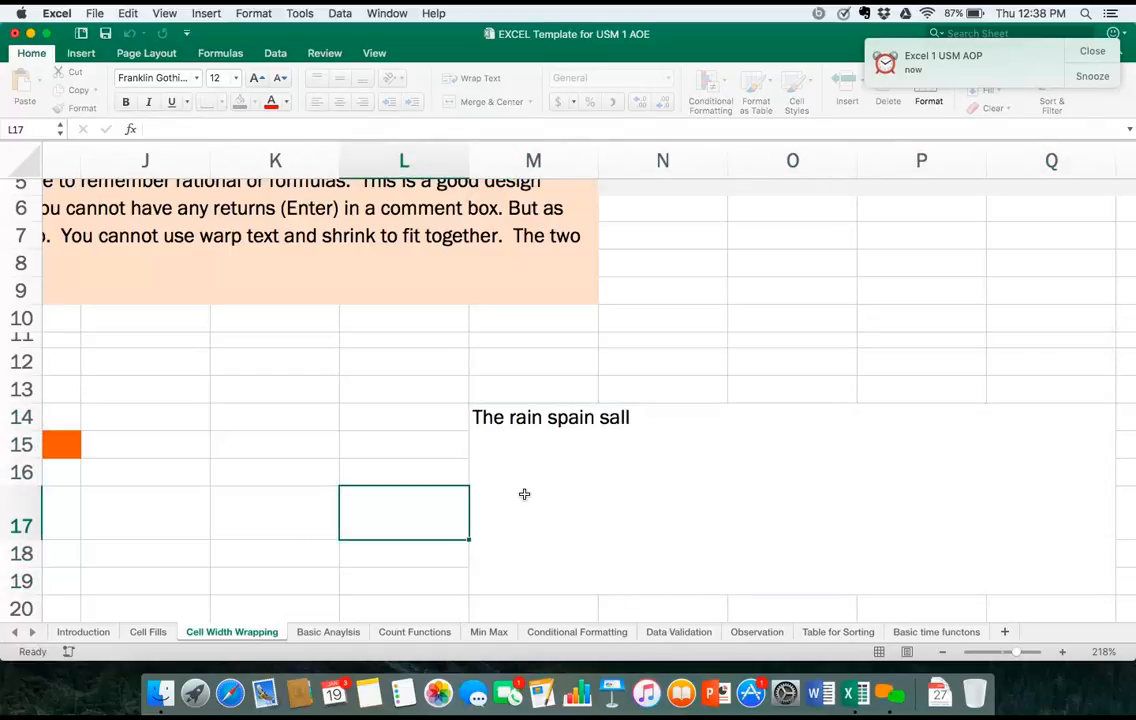
click(524, 494)
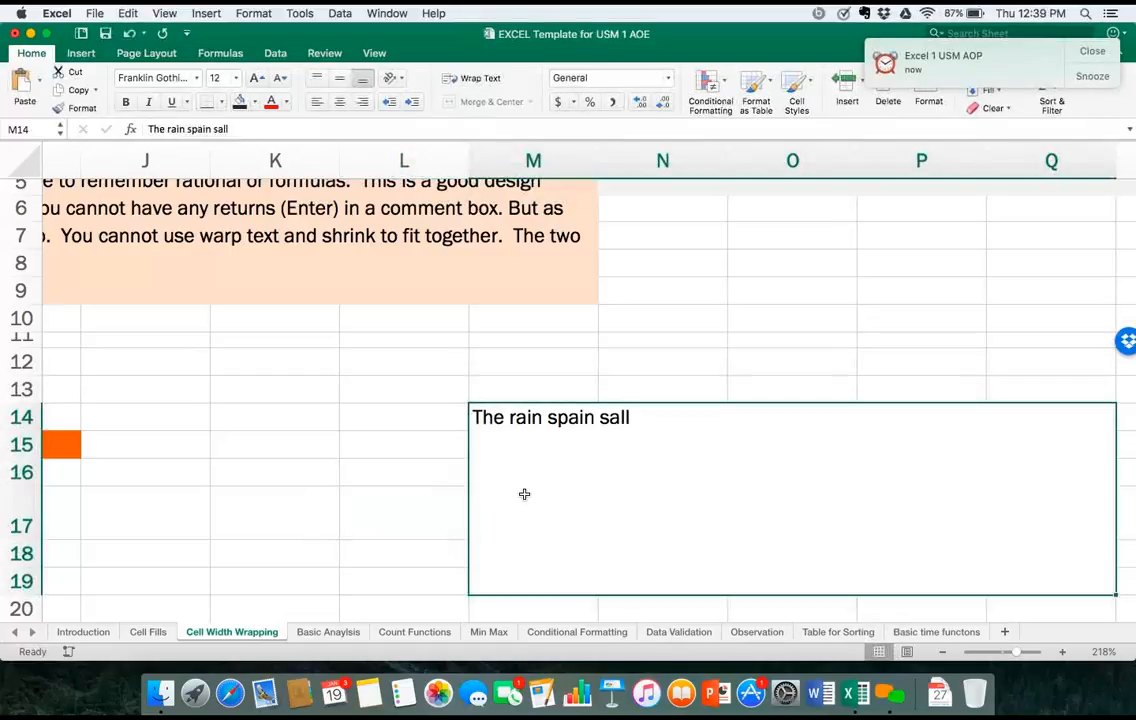
click(255, 103)
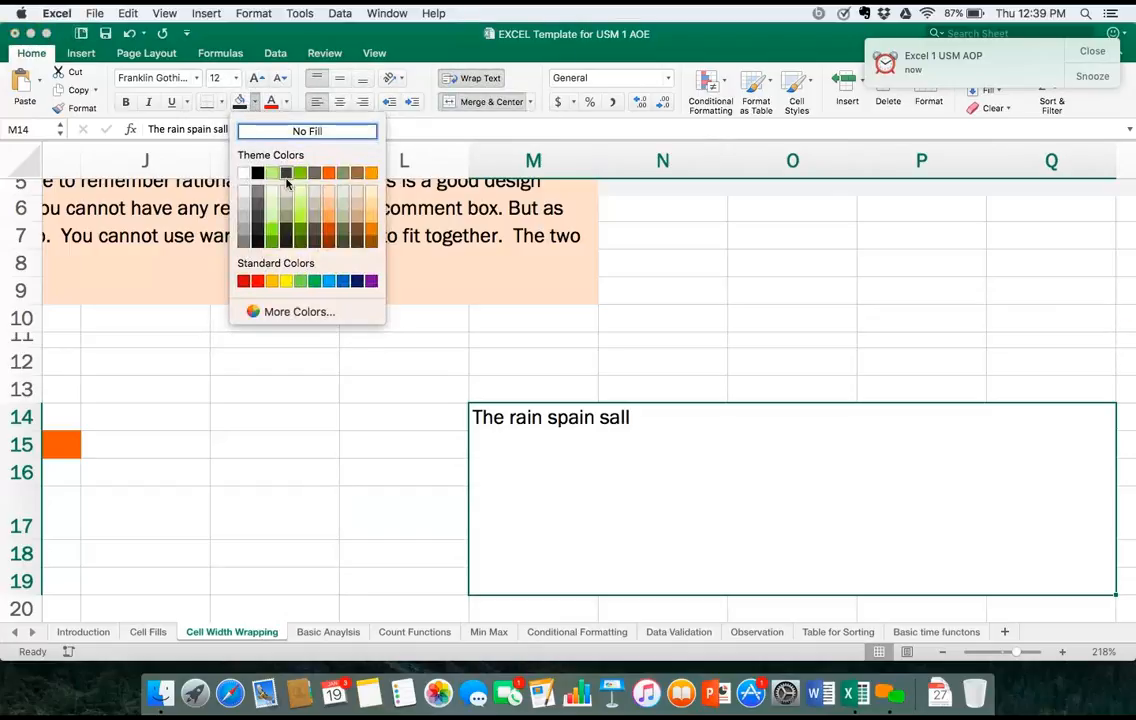
click(300, 220)
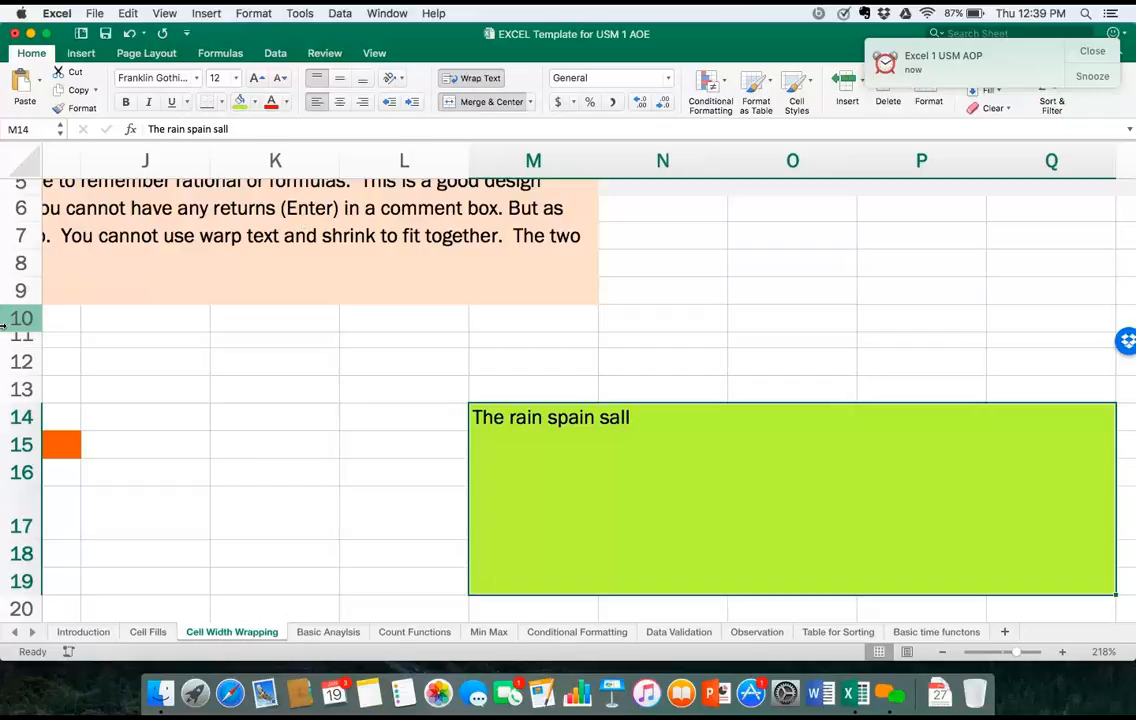
Switch to the Basic Anaylsis sheet and view its January to March expense table.
click(323, 633)
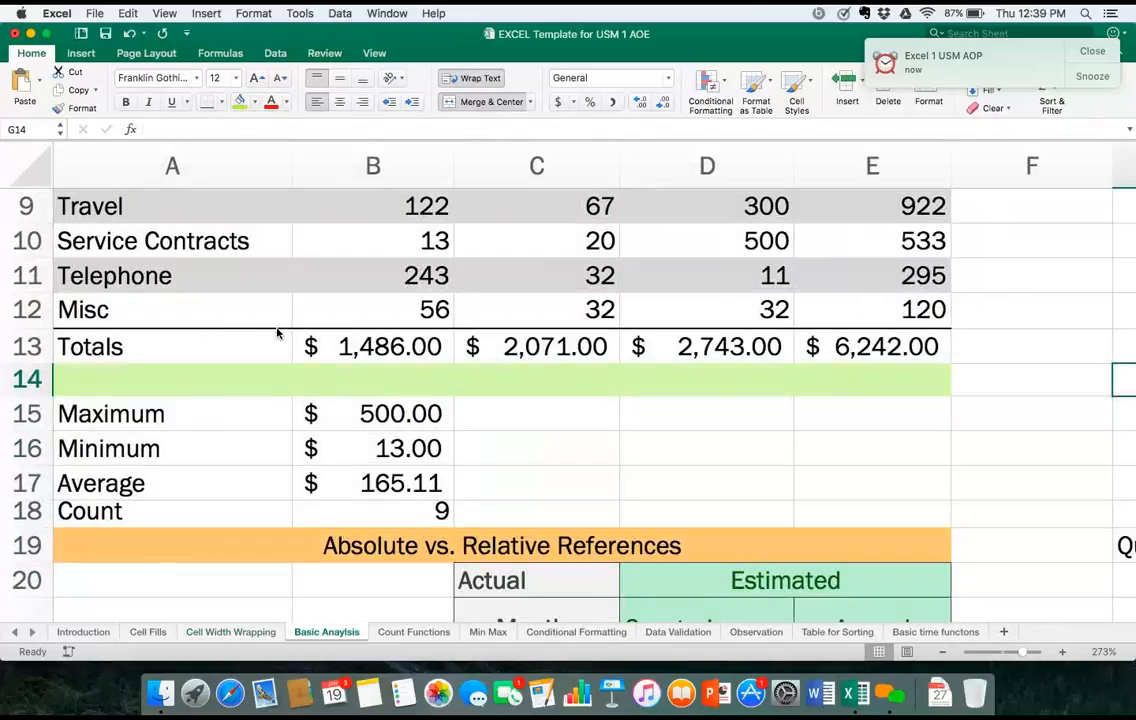
scroll(292, 258, up, 5)
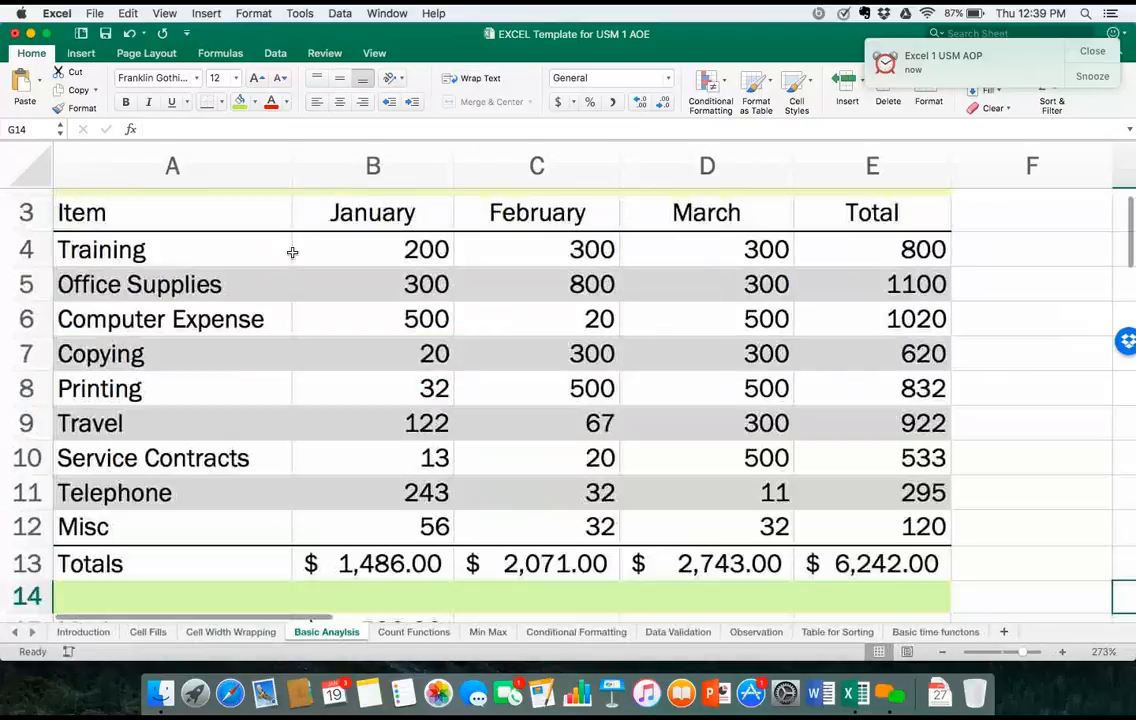
scroll(292, 252, down, 2)
scroll(292, 252, up, 2)
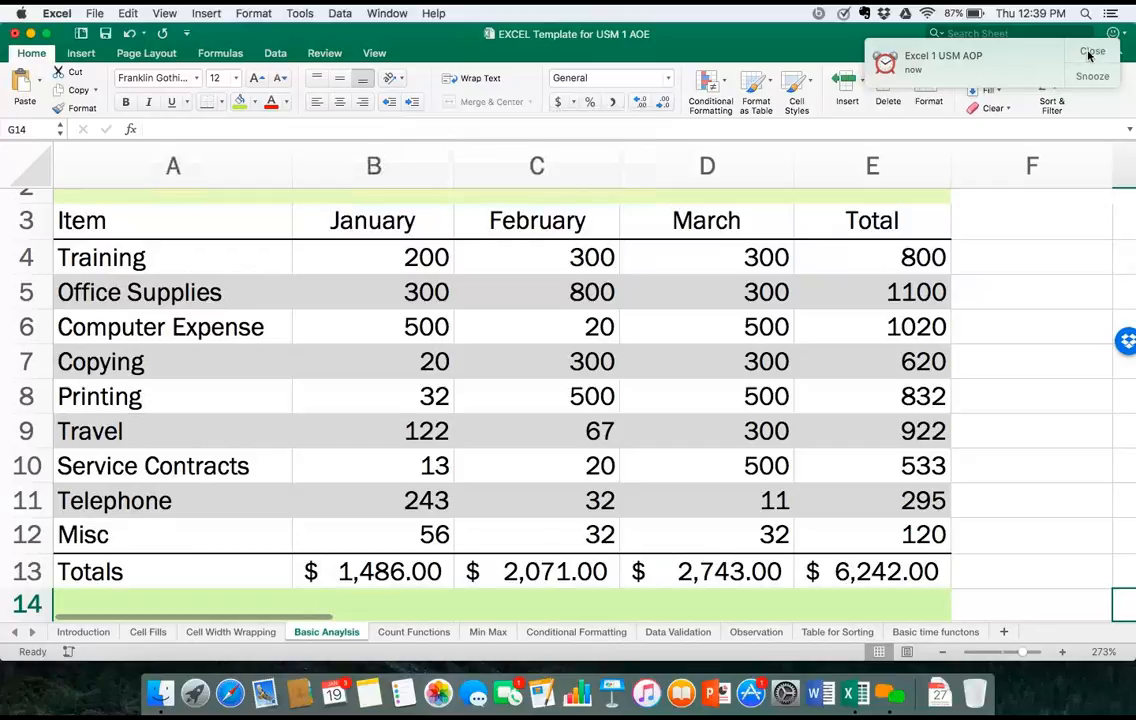
click(1014, 83)
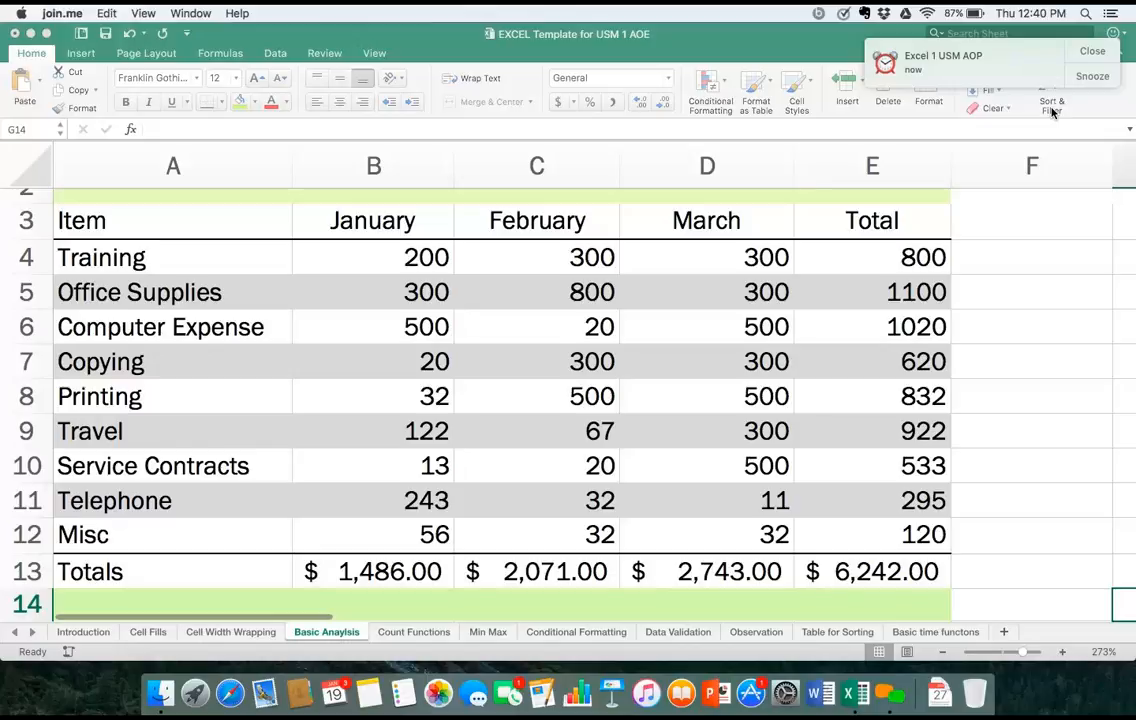
scroll(430, 358, down, 1)
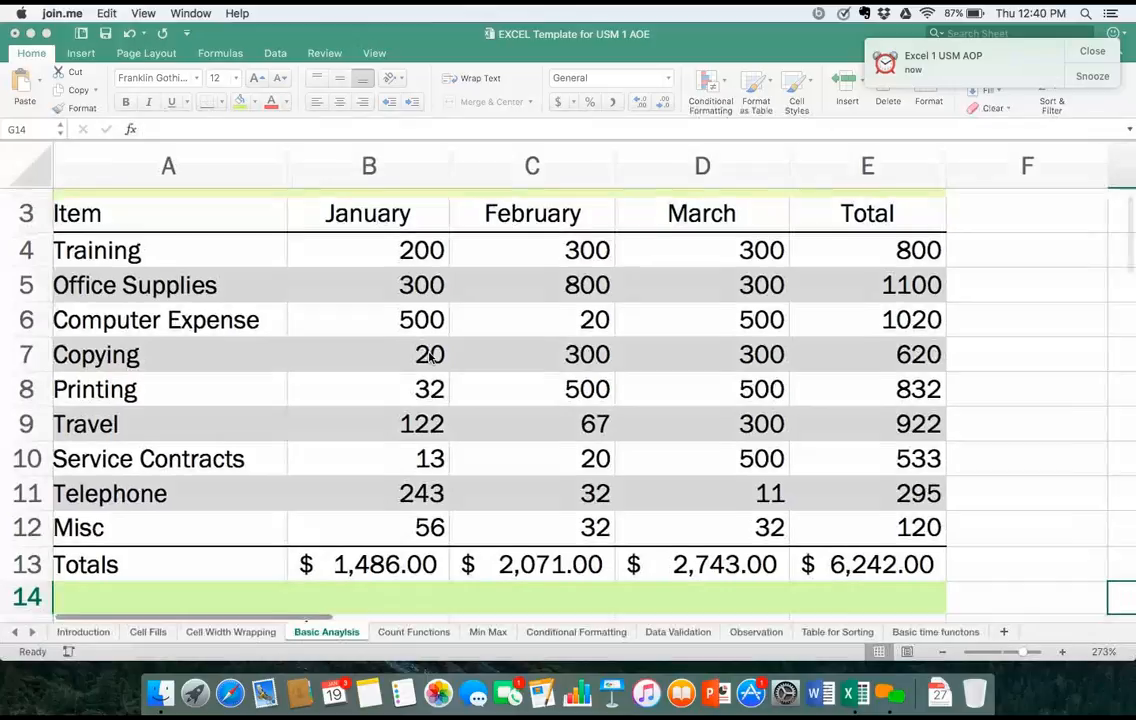
scroll(430, 358, down, 3)
scroll(430, 400, up, 2)
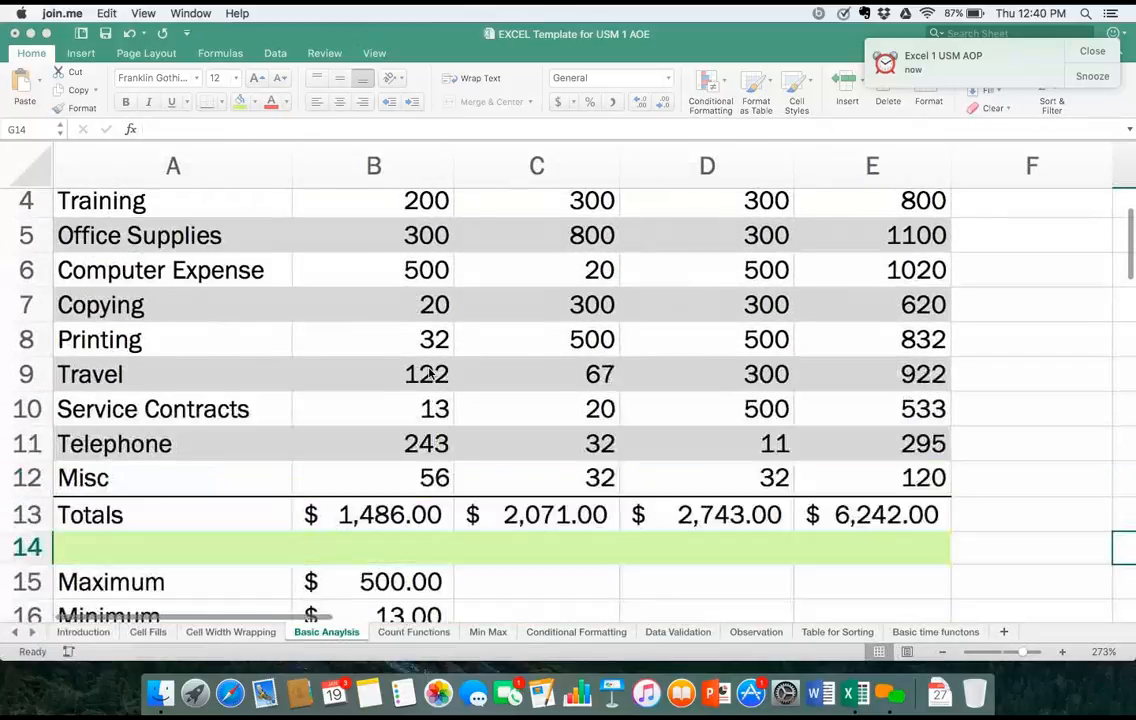
Clear the January total in B13 and enter =SUM(B4:B12) again by picking the January expenses.
click(429, 521)
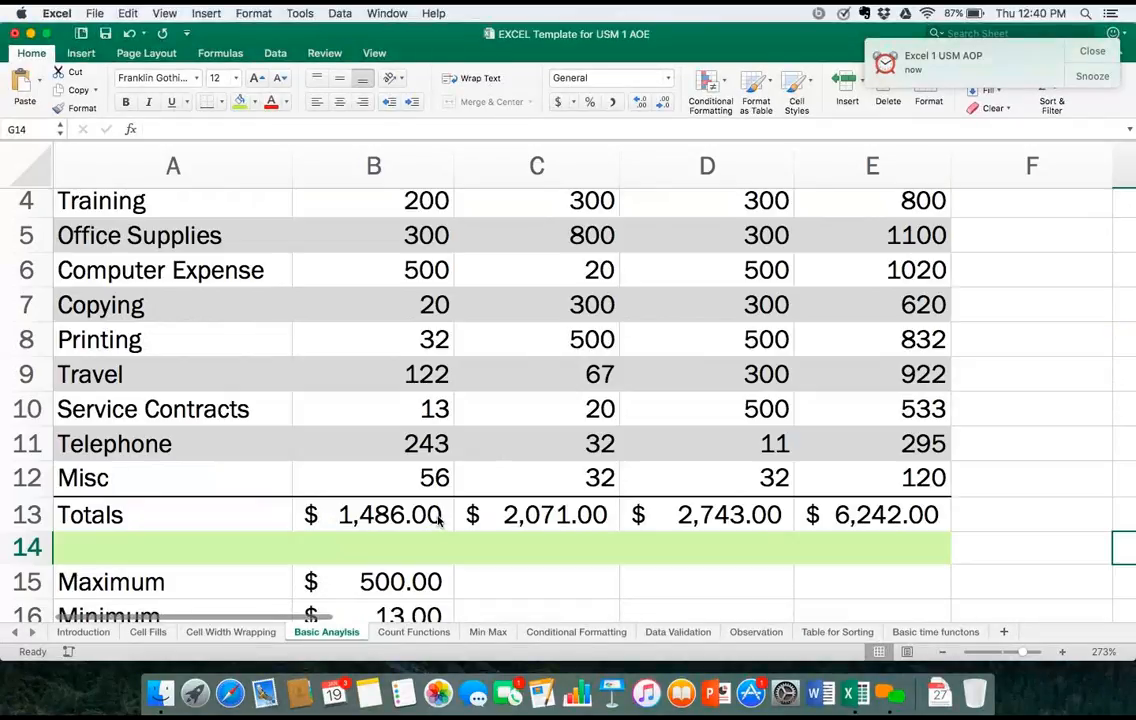
click(434, 516)
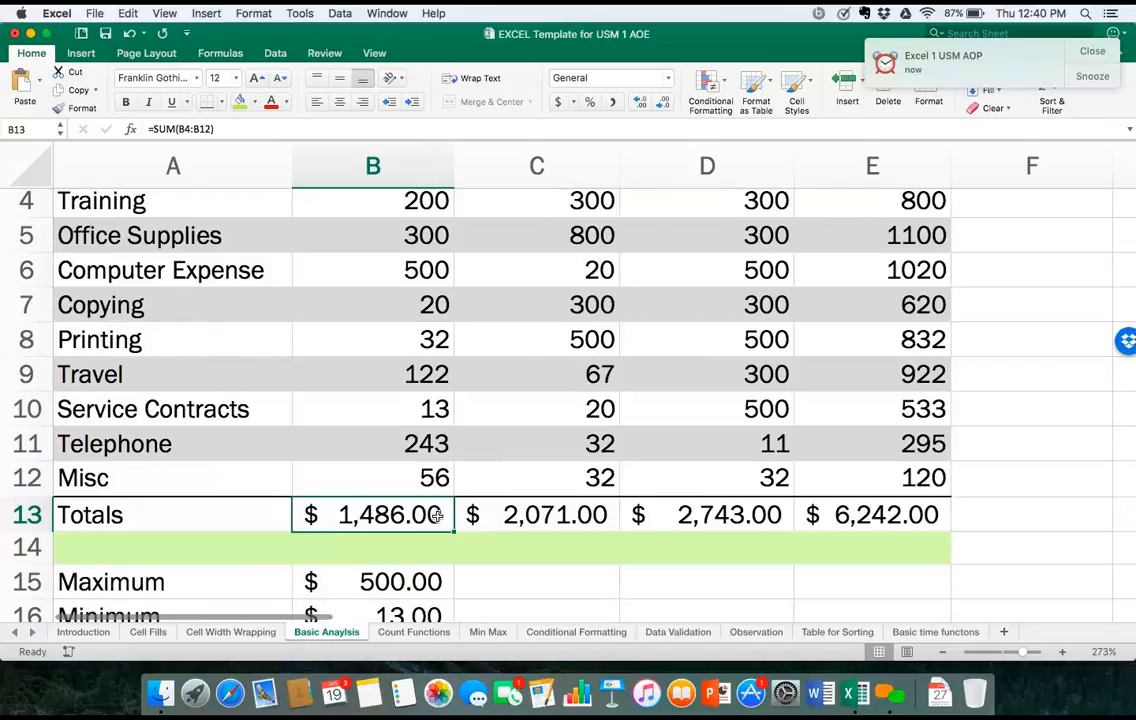
key(Delete)
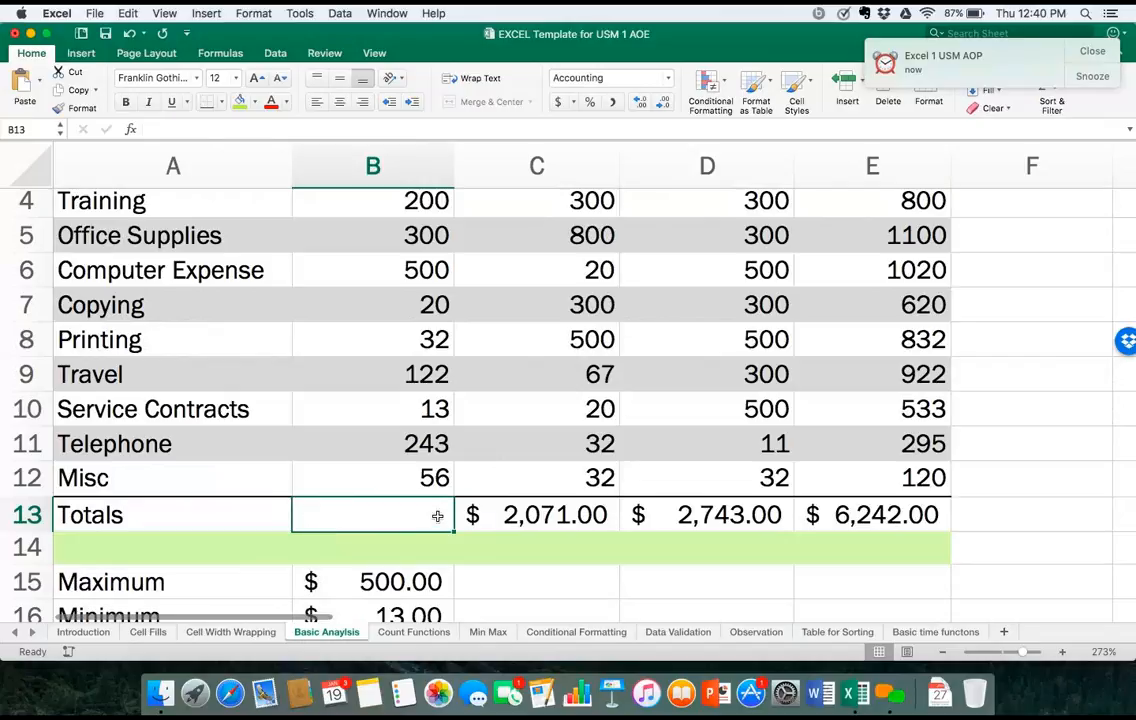
text(=)
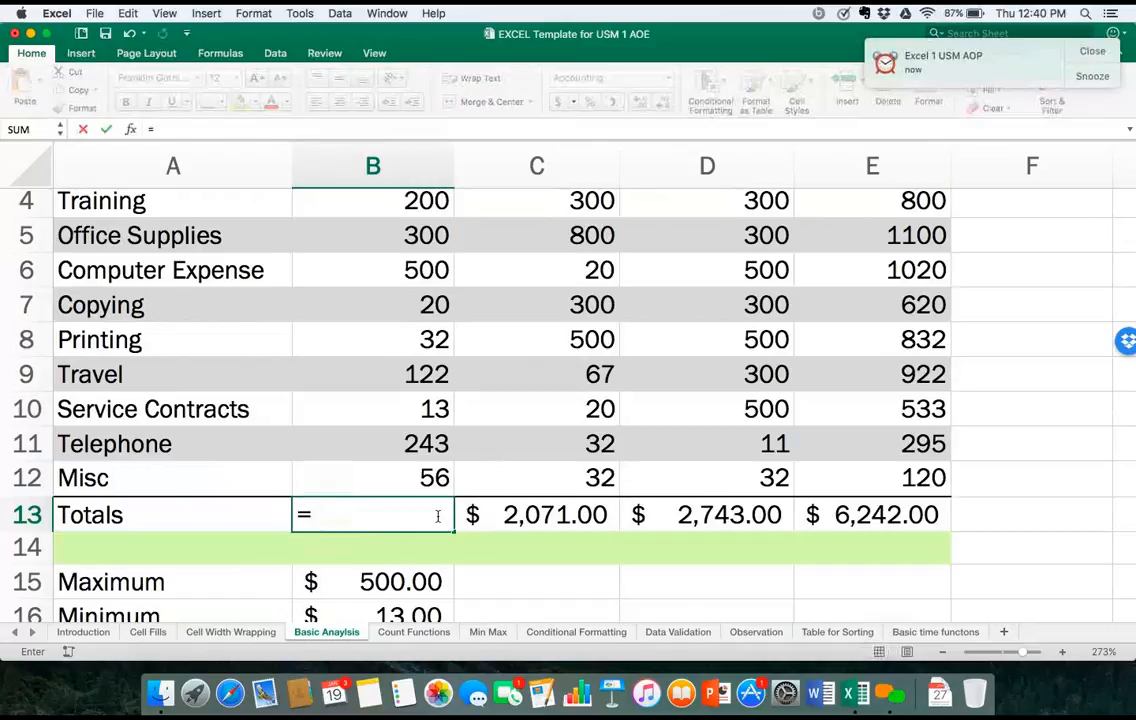
text(sum()
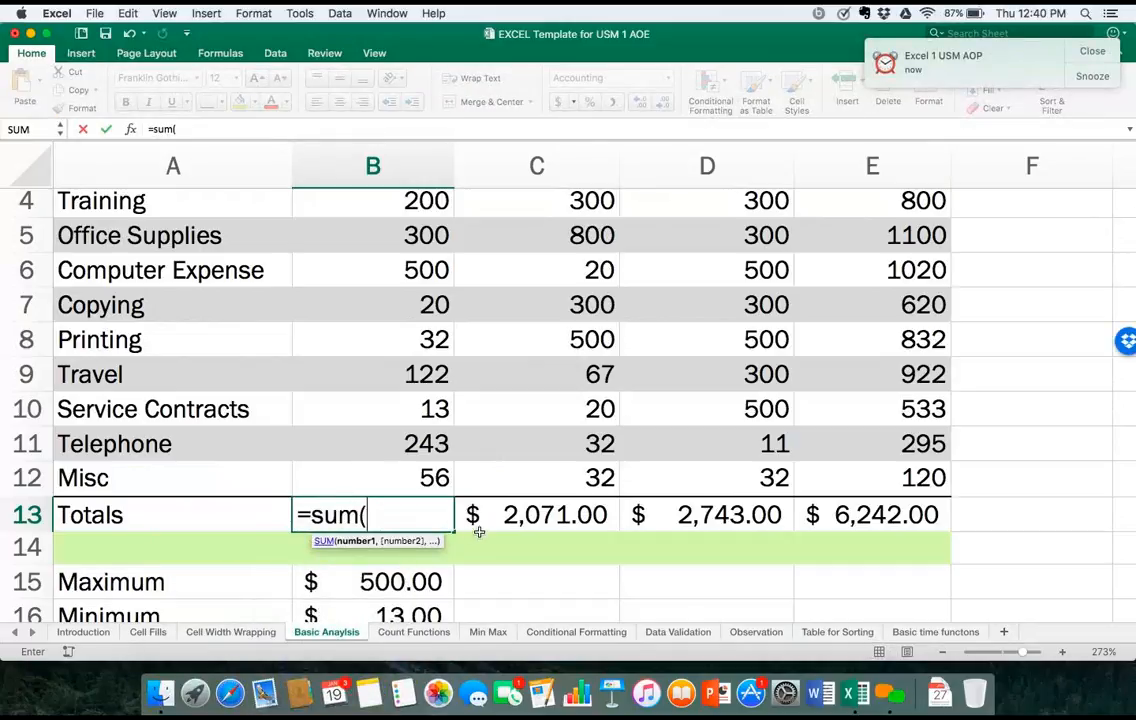
scroll(441, 480, up, 2)
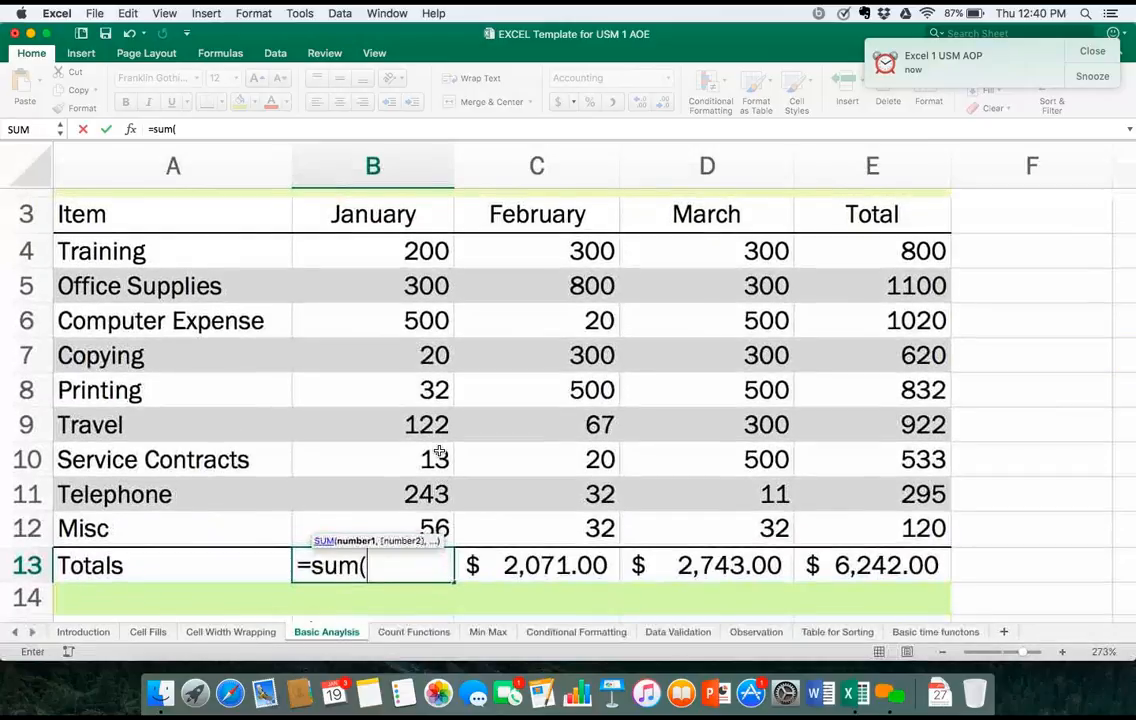
drag(430, 524, 416, 257)
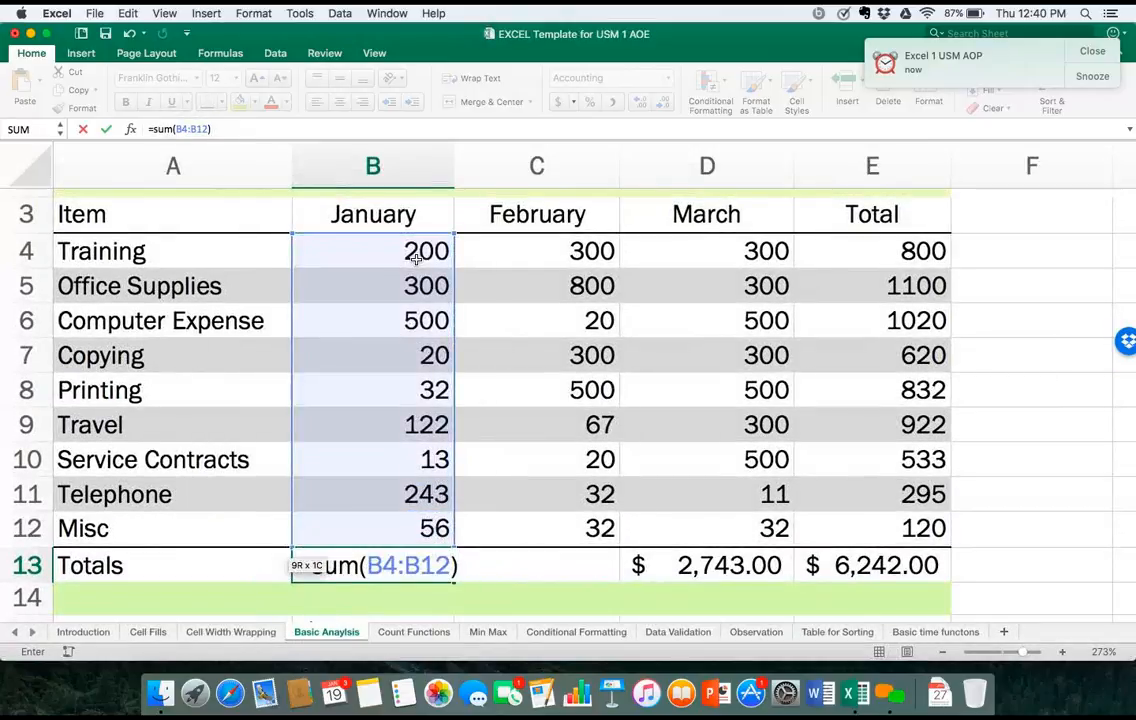
key(Return)
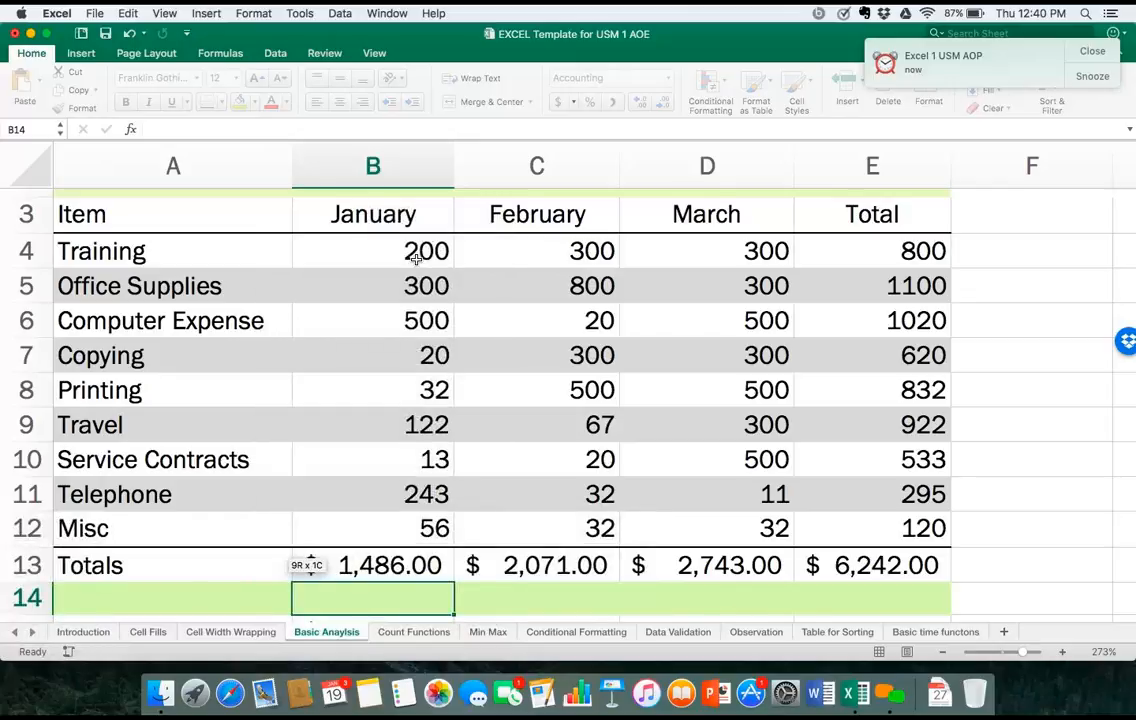
key(Up)
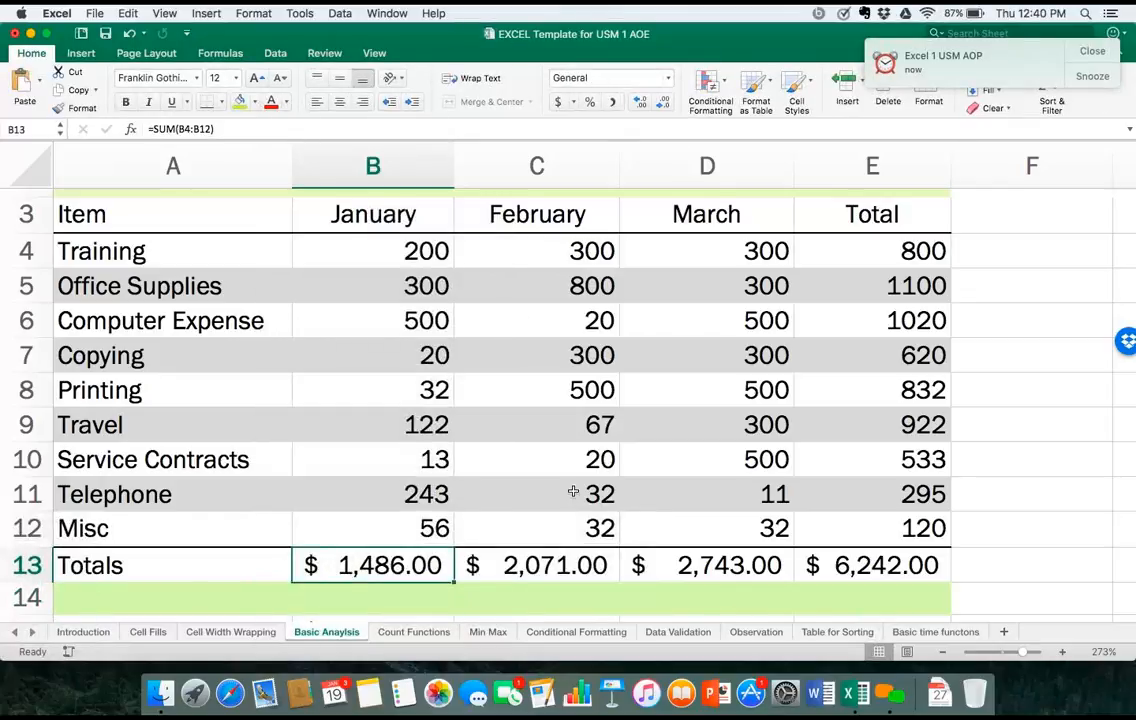
Clear the February and March totals in C13 and D13.
click(566, 565)
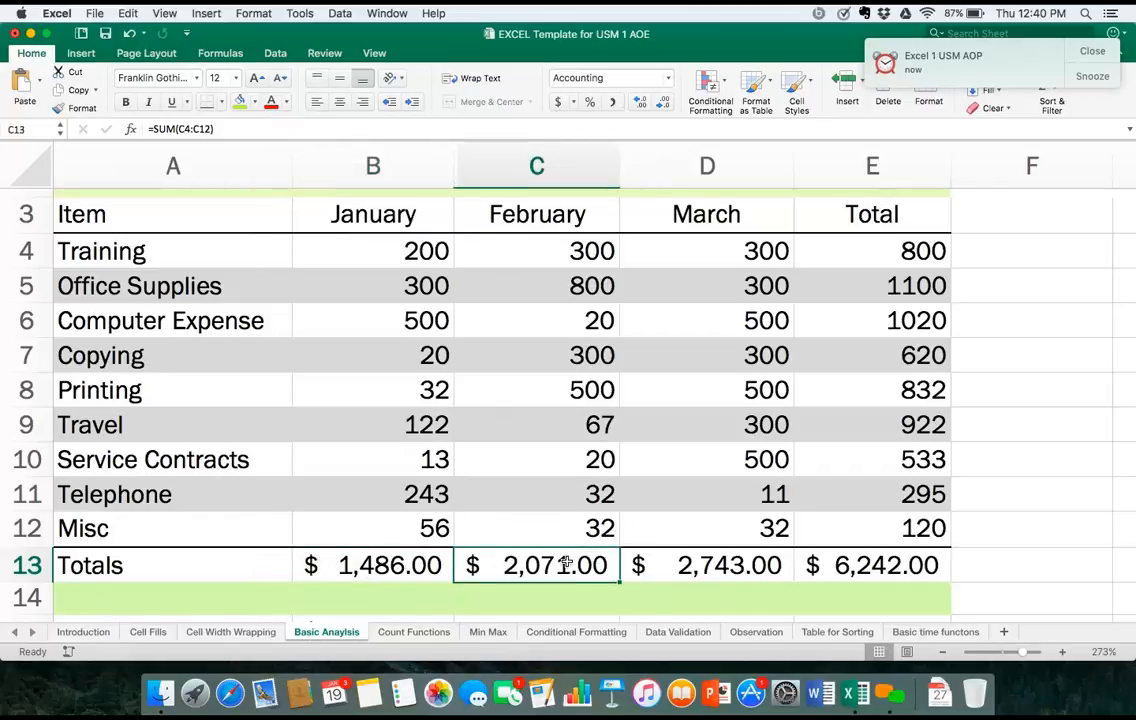
key(Delete)
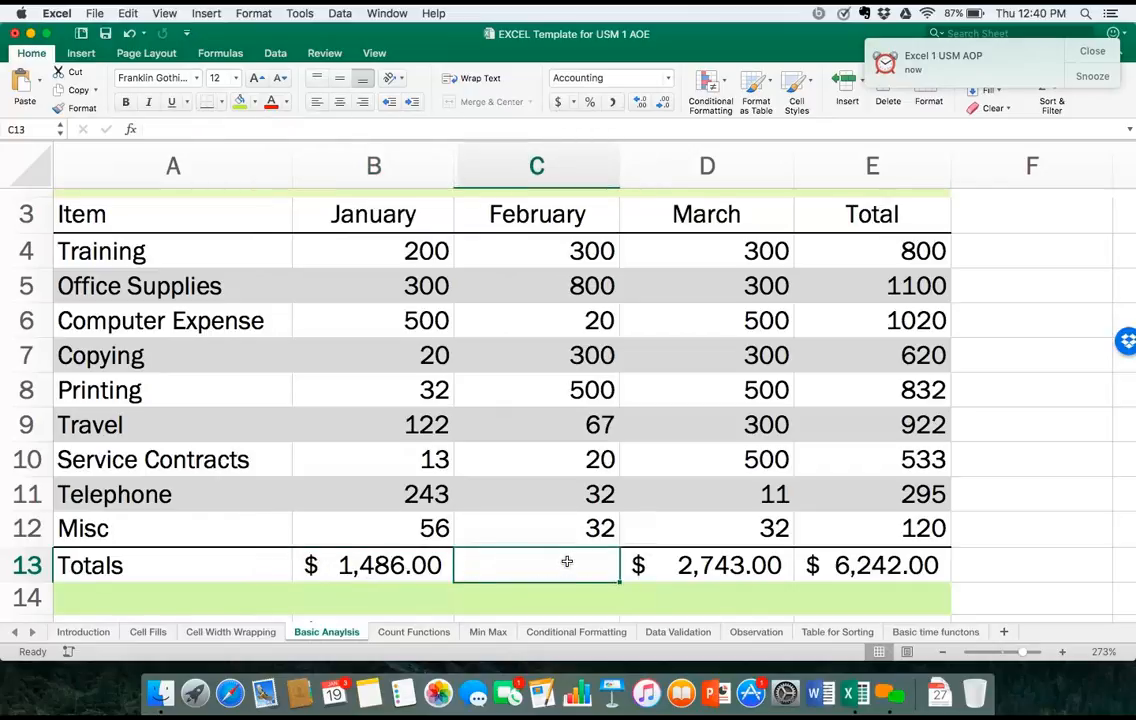
click(683, 566)
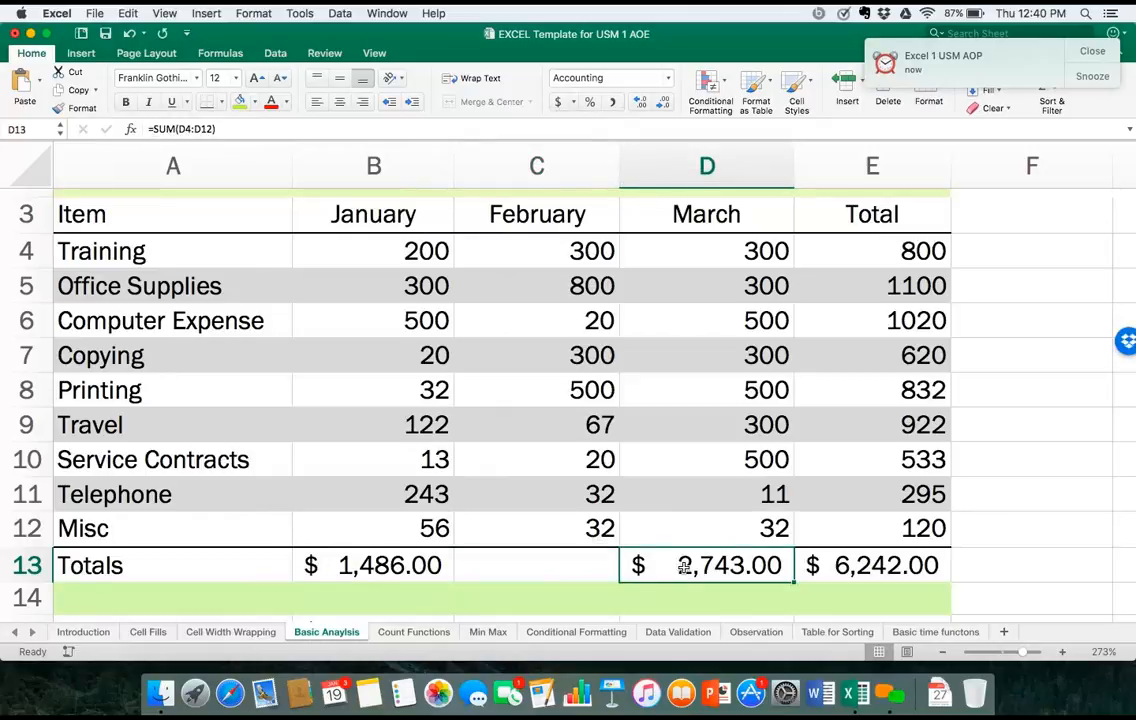
key(Delete)
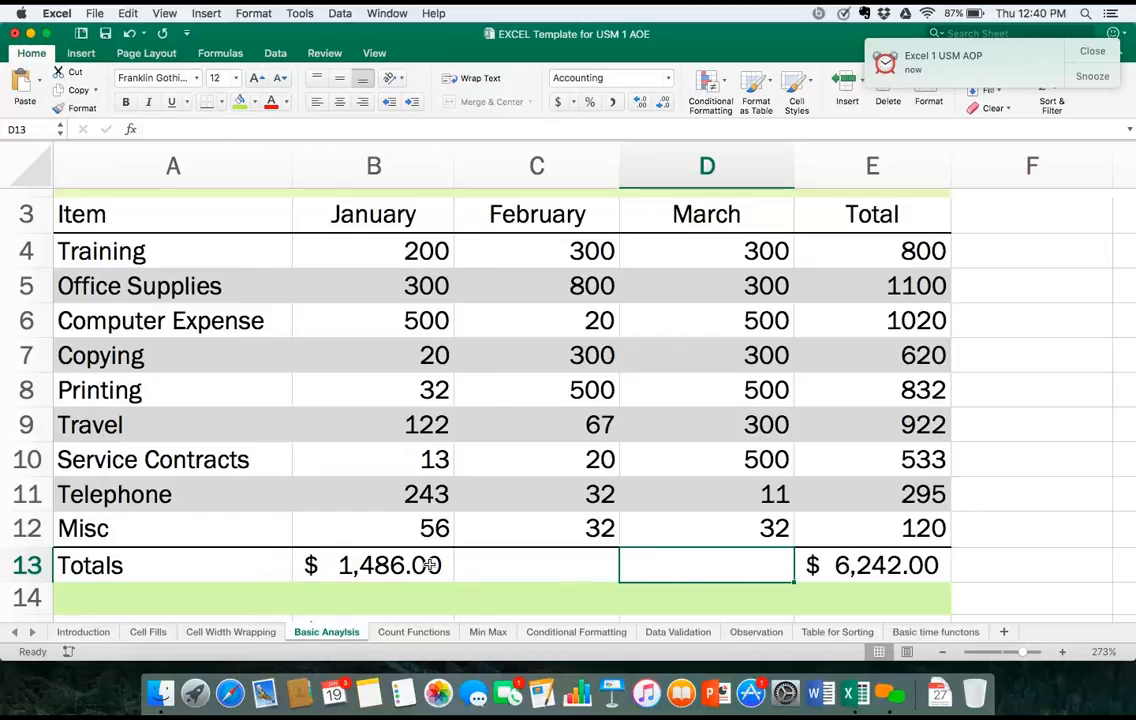
Fill the January total formula from B13 across the Totals row to E13.
key(Left)
key(Left)
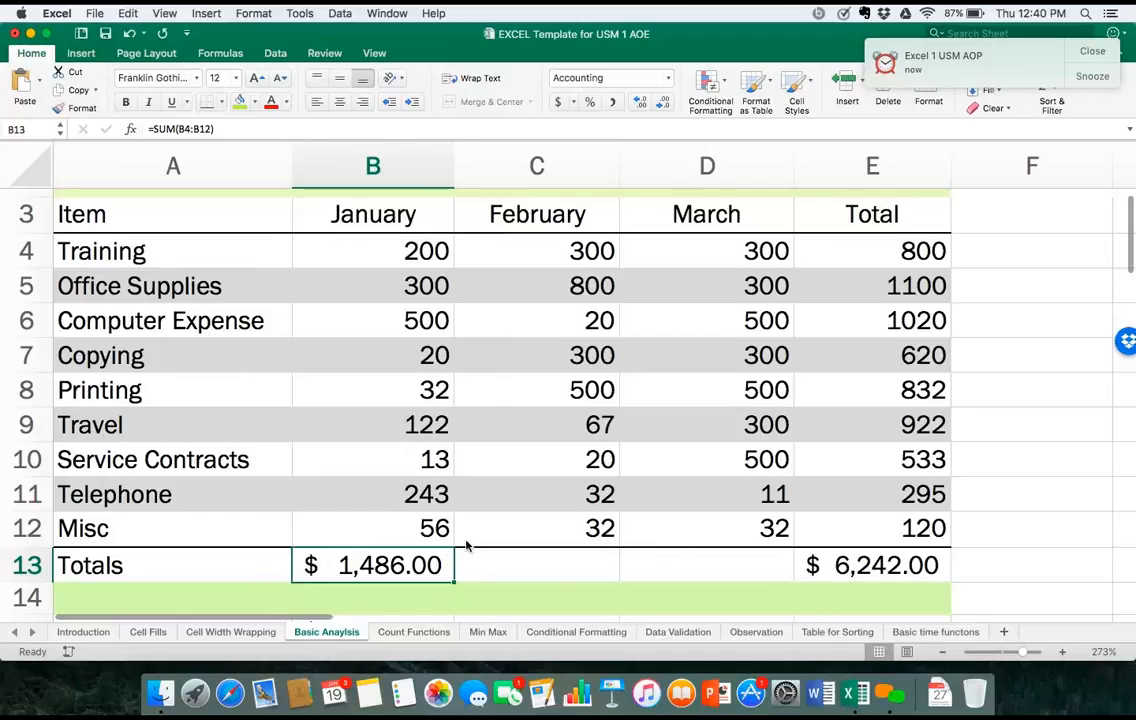
scroll(466, 545, down, 5)
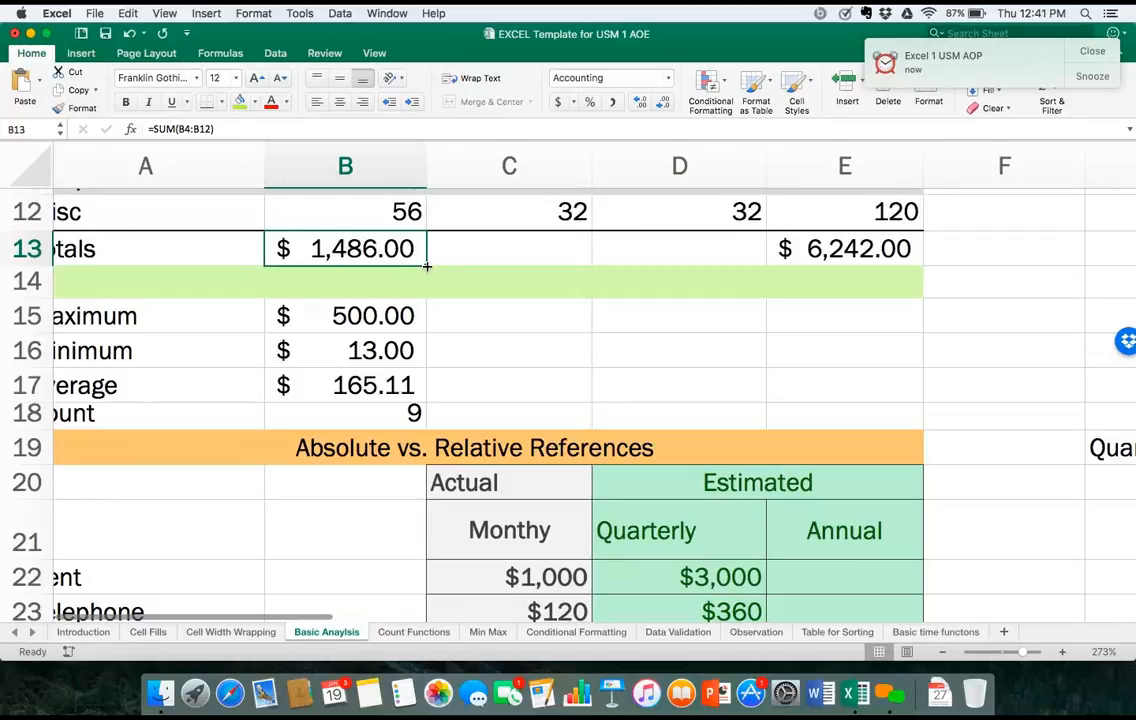
drag(427, 266, 858, 255)
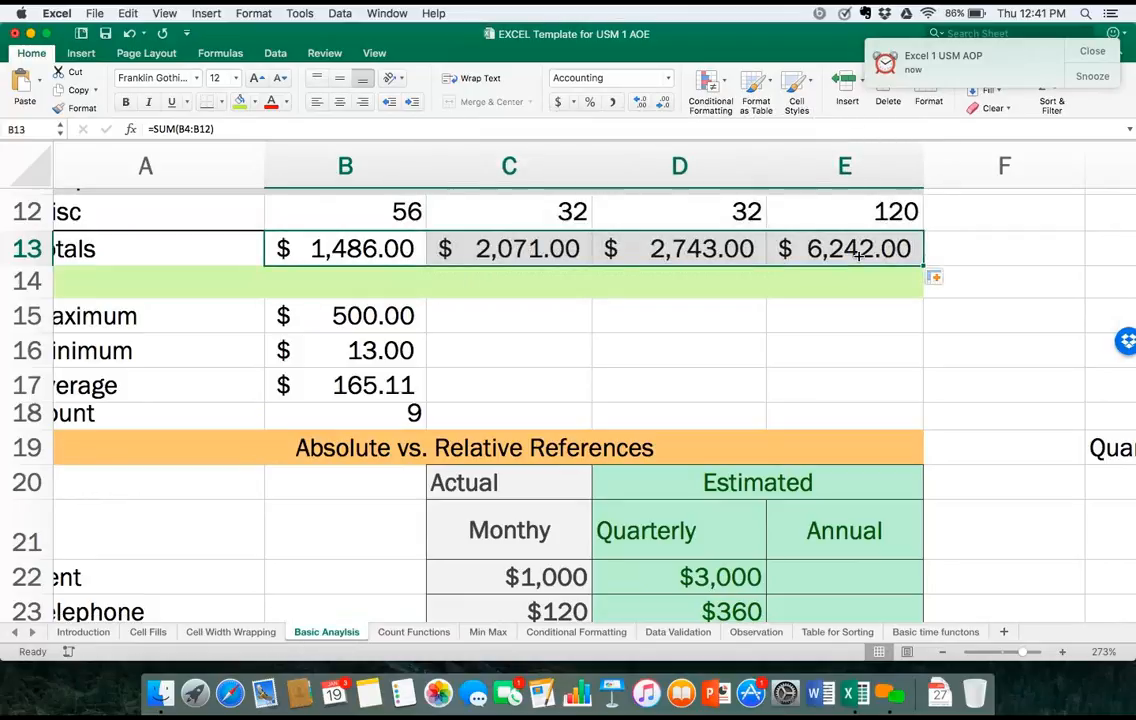
Check the SUM formula in each cell of the Totals row, from B13 to E13.
scroll(538, 314, up, 5)
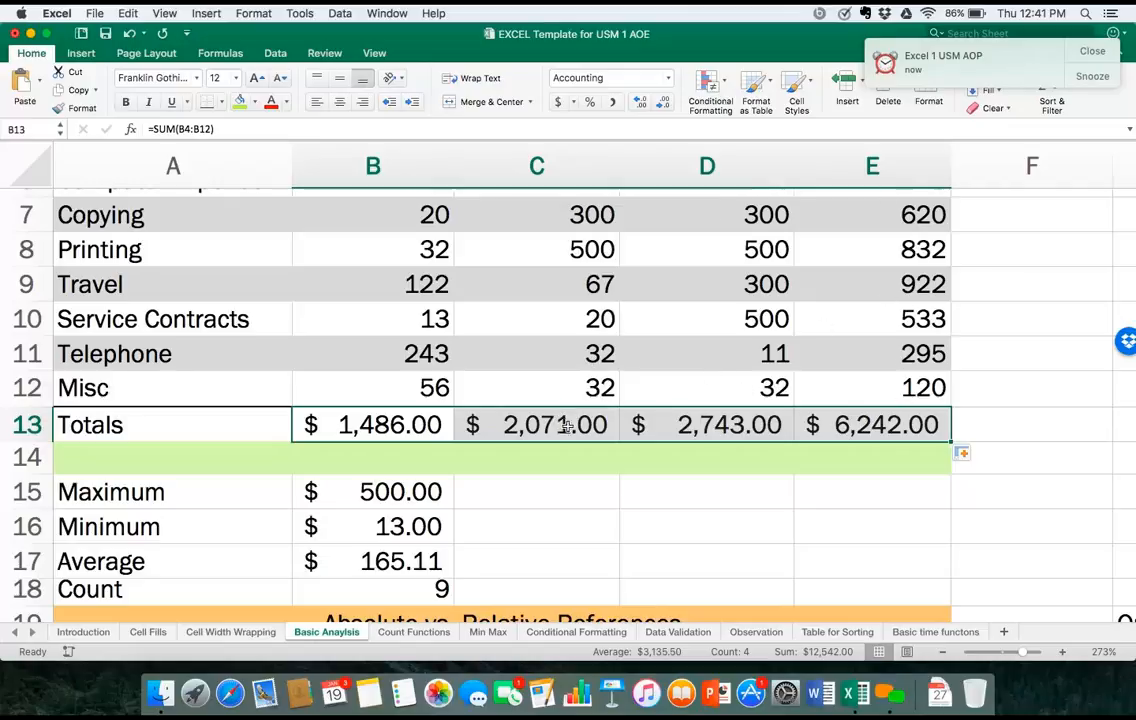
click(422, 425)
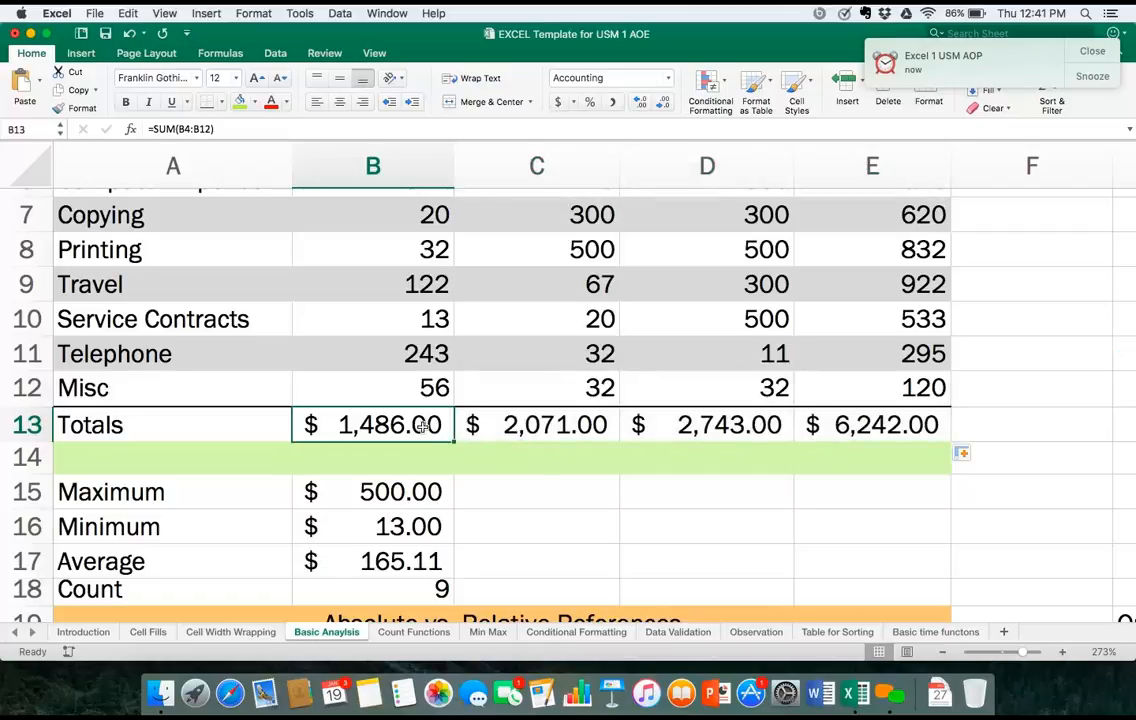
click(540, 425)
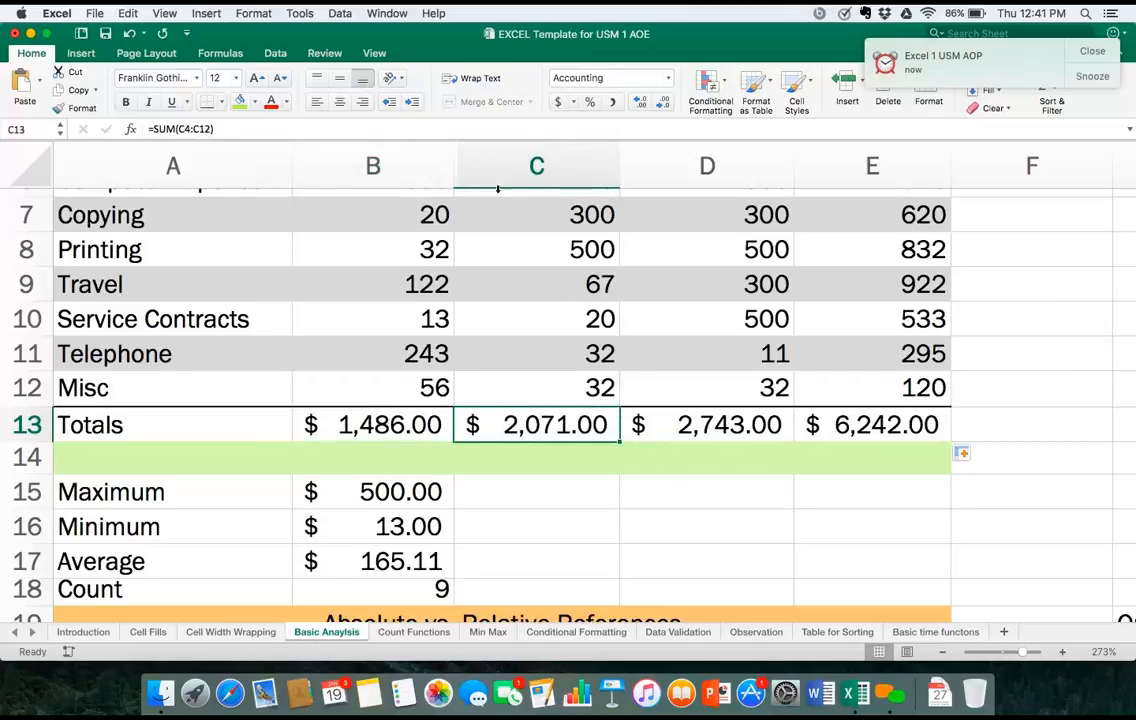
click(676, 428)
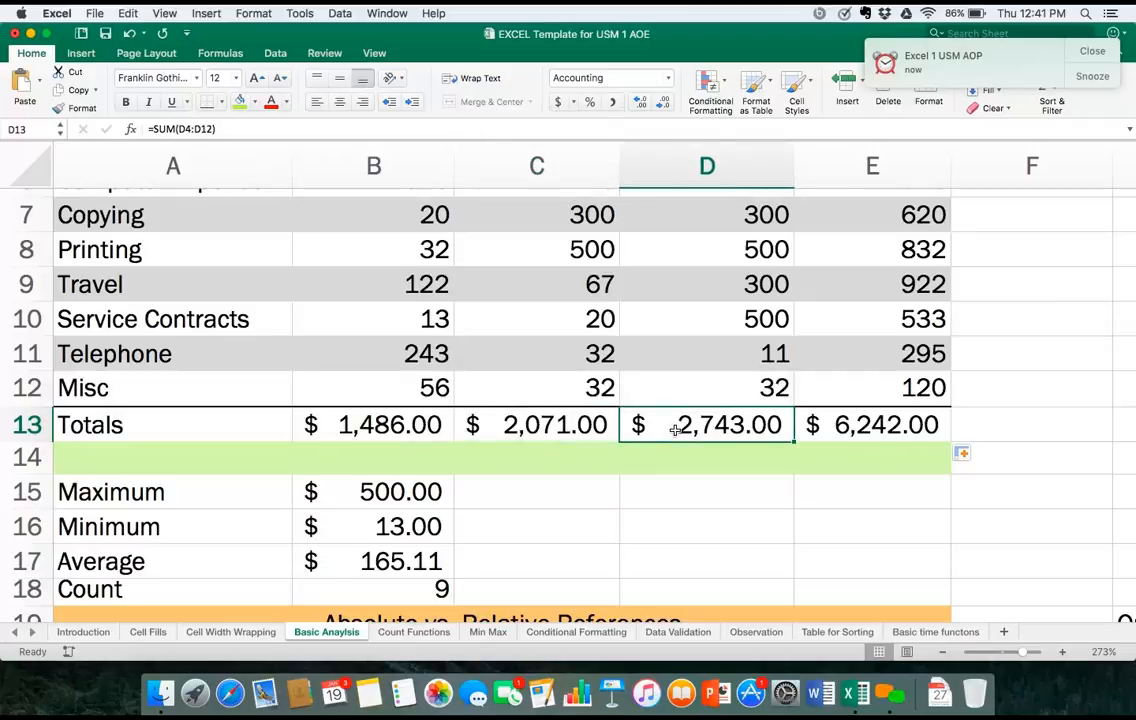
click(879, 425)
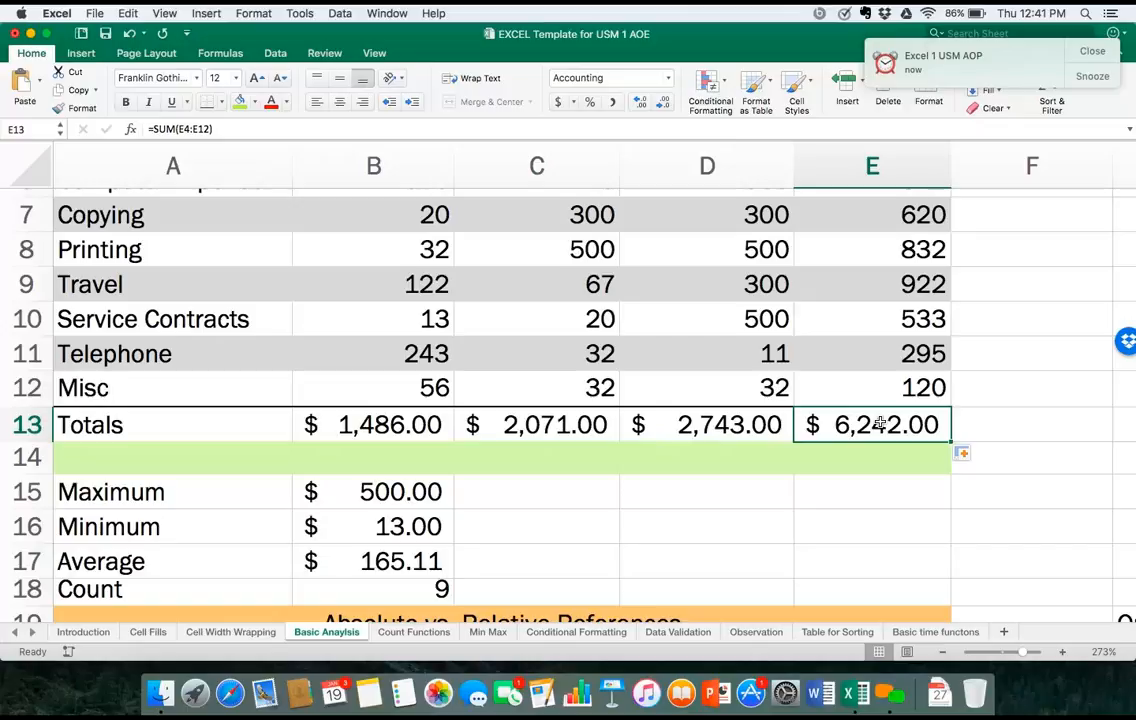
Delete the January total in B13 once more and rebuild it as a SUM of B4:B12.
click(414, 428)
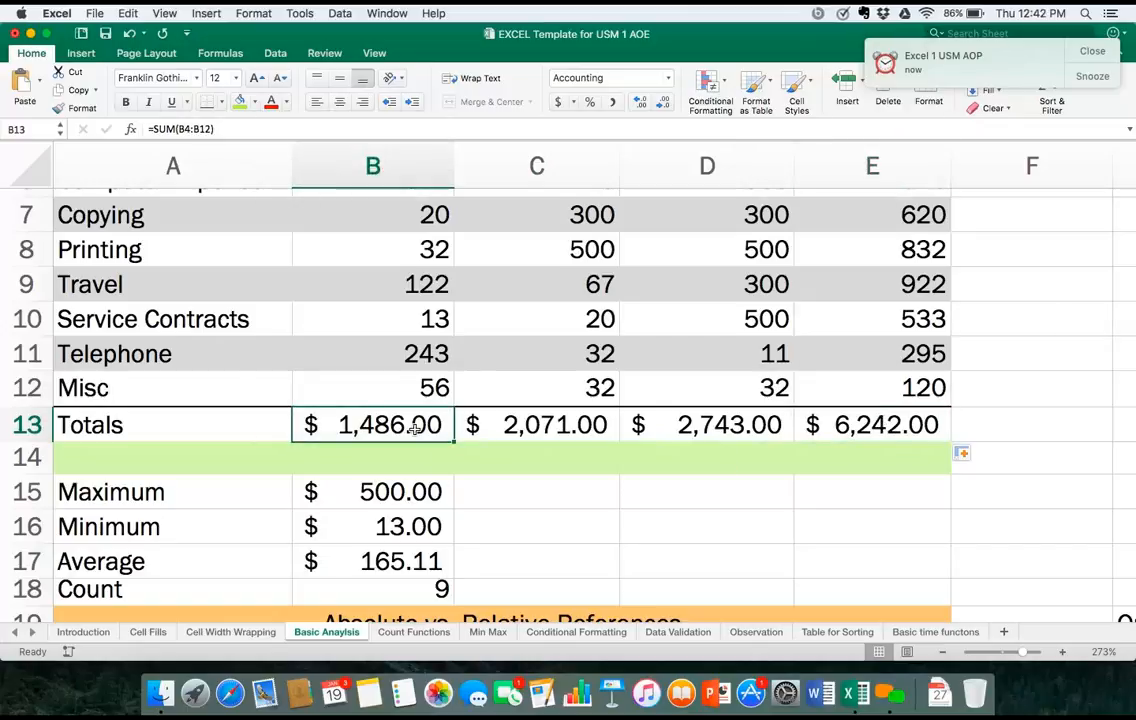
key(Delete)
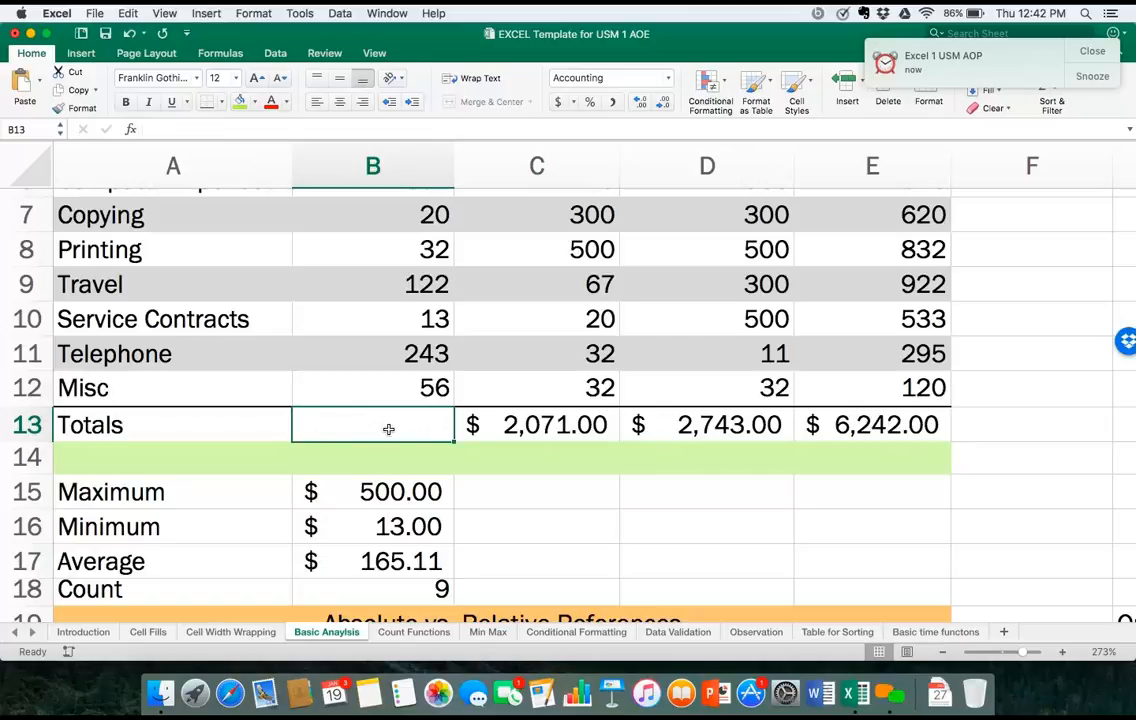
text(=sum()
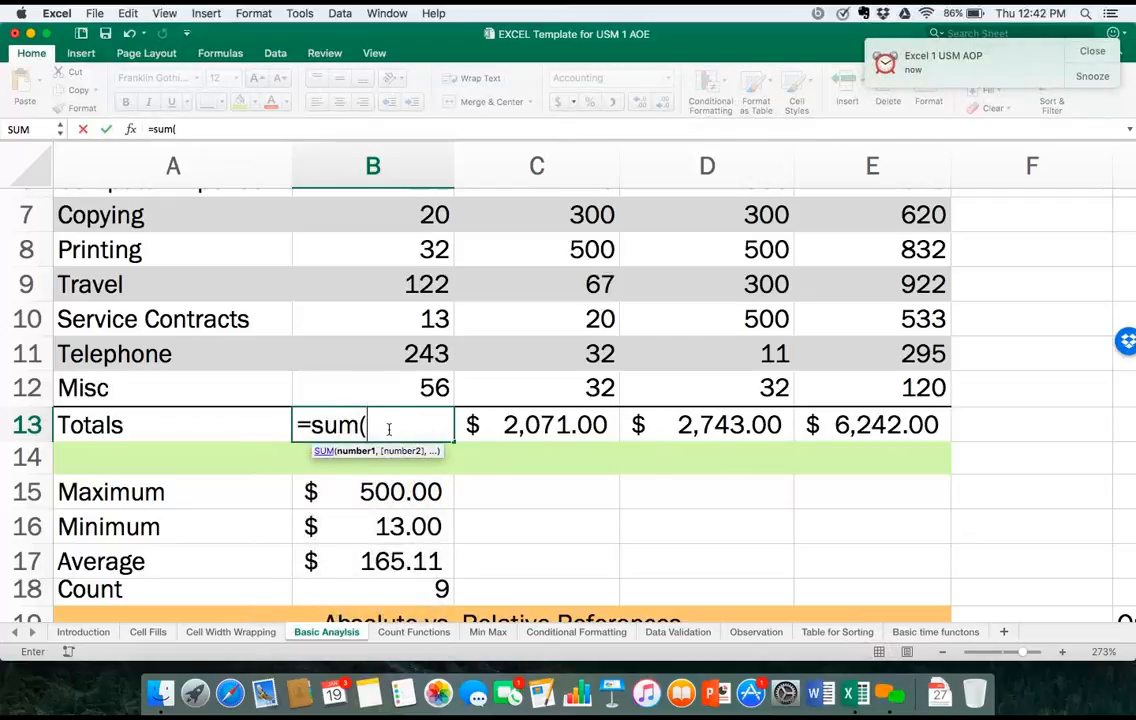
scroll(405, 388, up, 3)
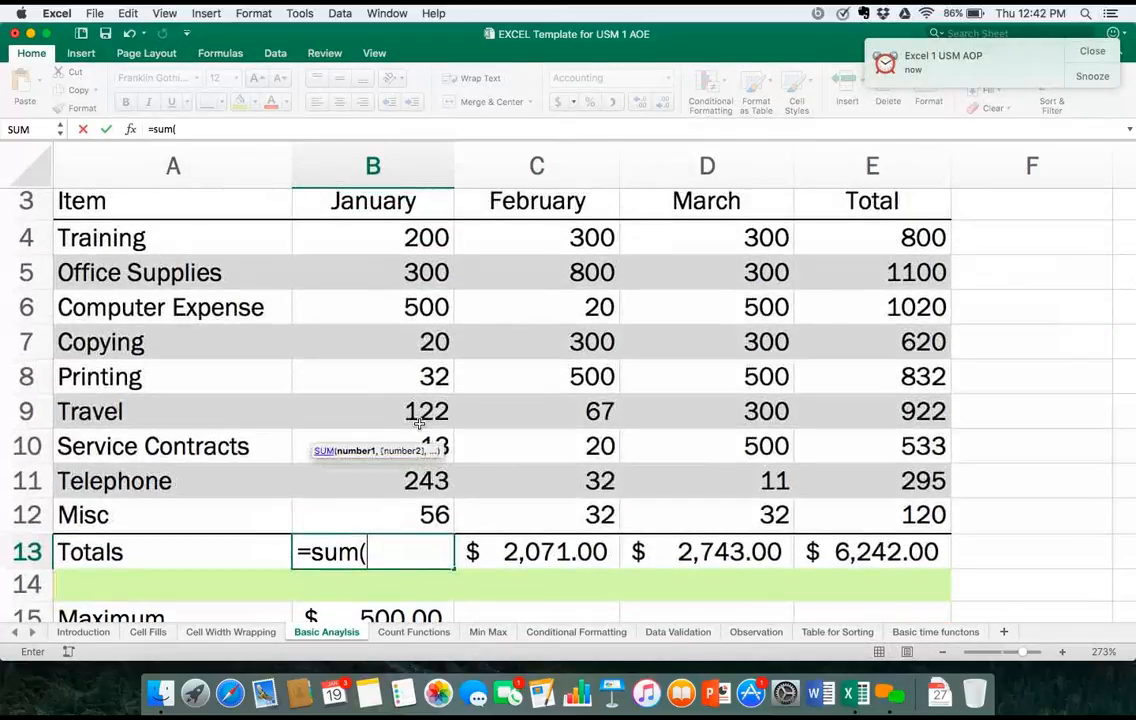
drag(426, 515, 418, 240)
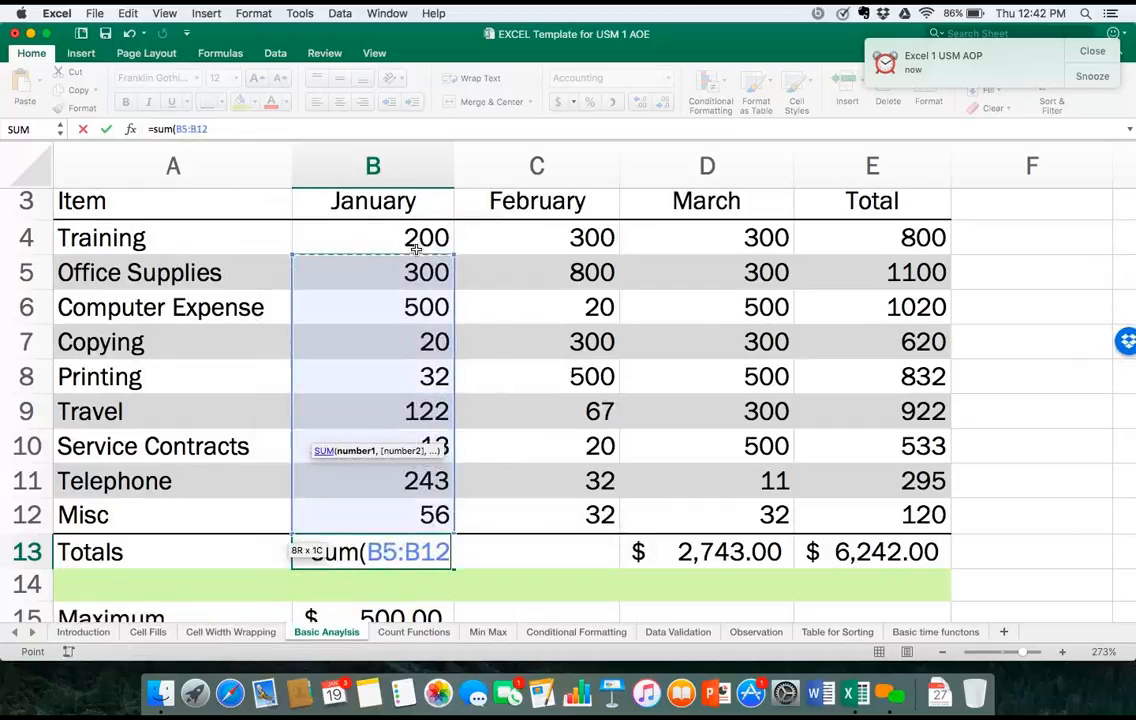
text())
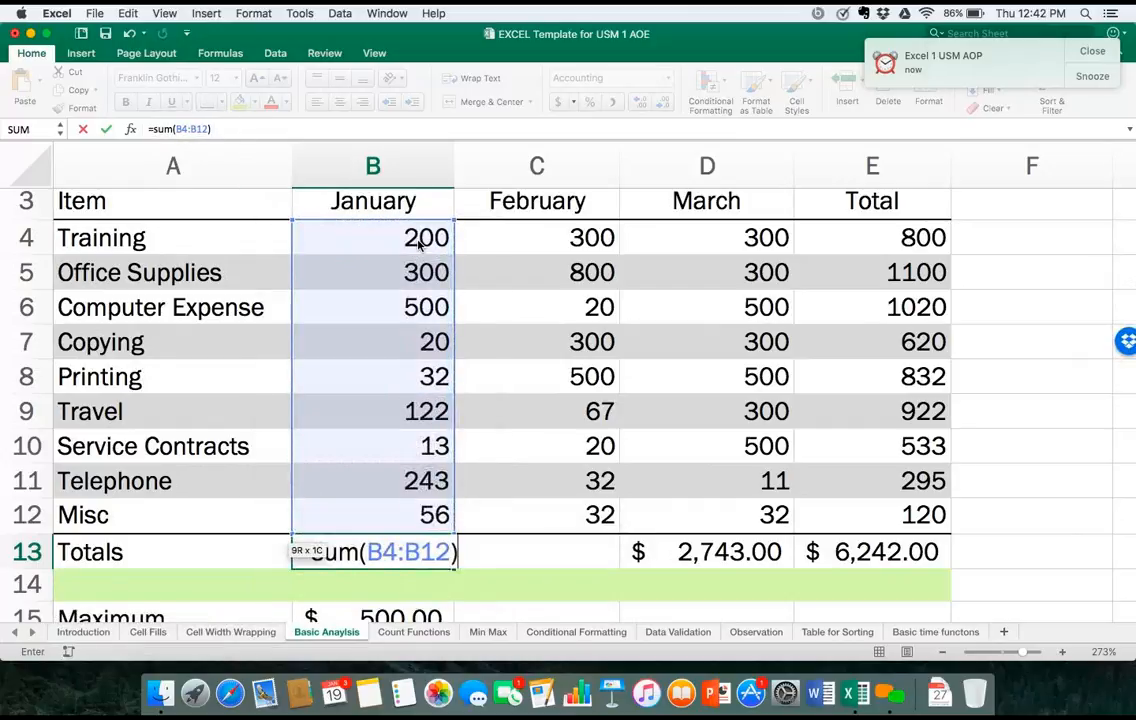
key(Return)
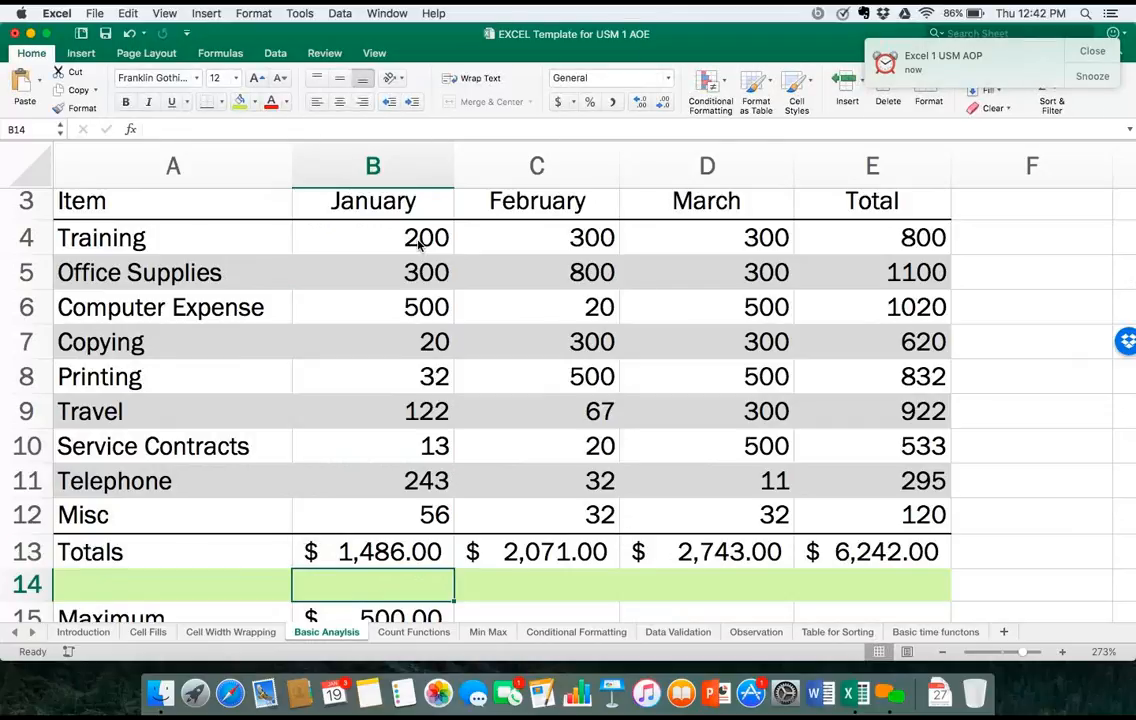
Look over the Maximum, Minimum, Average and Count rows beneath the expense totals.
scroll(469, 418, down, 3)
scroll(469, 418, right, 1)
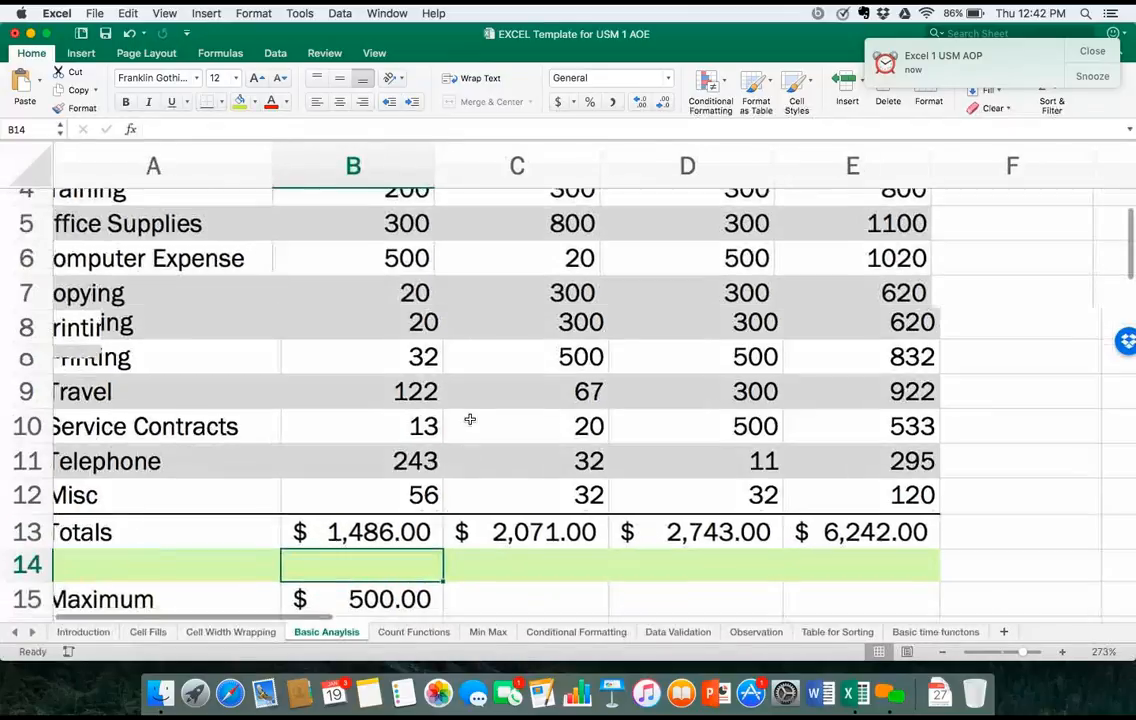
scroll(469, 418, left, 1)
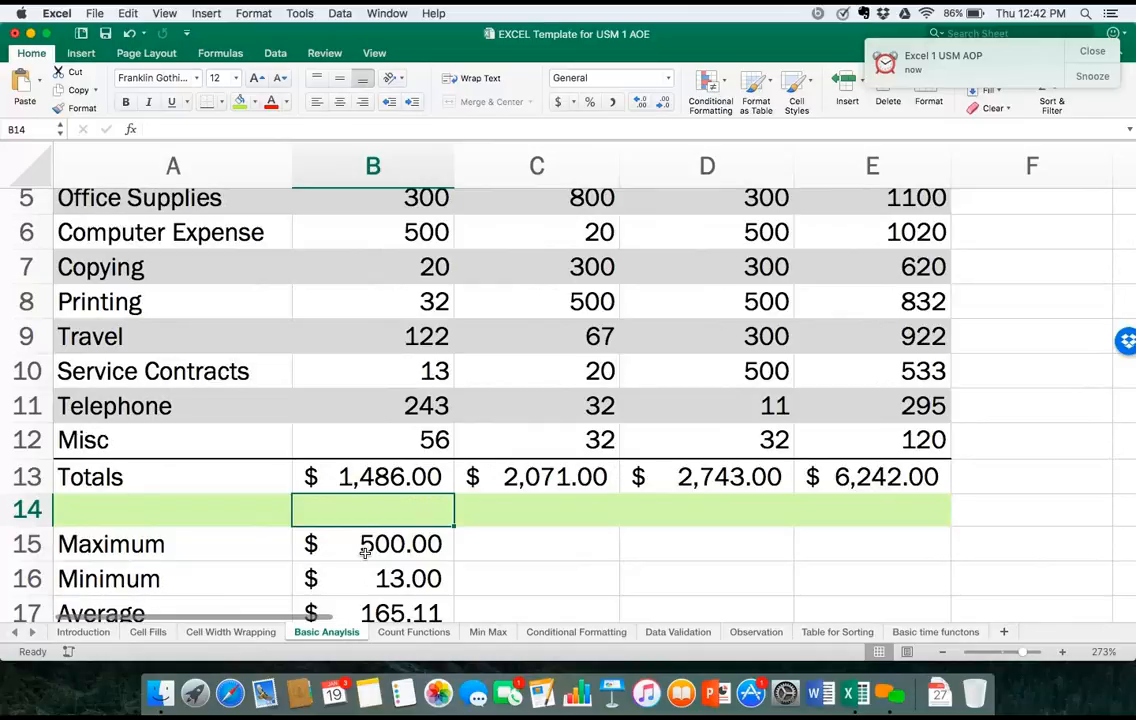
scroll(365, 552, up, 2)
scroll(365, 552, down, 5)
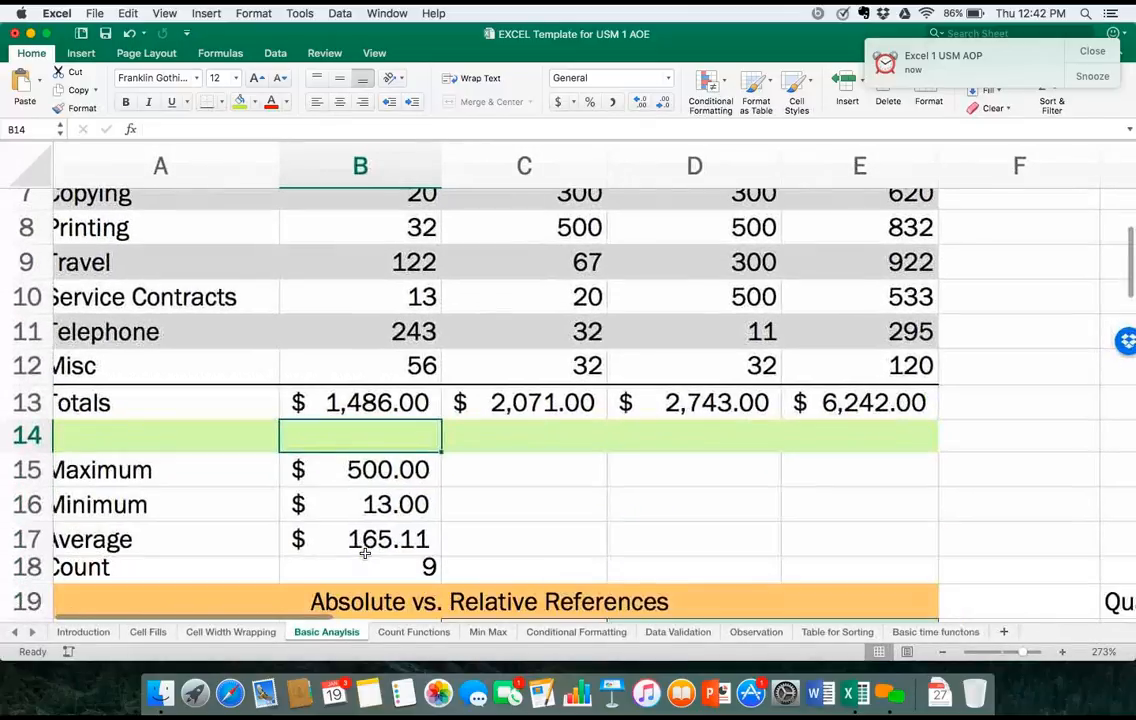
Enter =MAX(C4:C12) in C15 for February's maximum and fill the formula across the Maximum row to E15.
scroll(366, 548, up, 1)
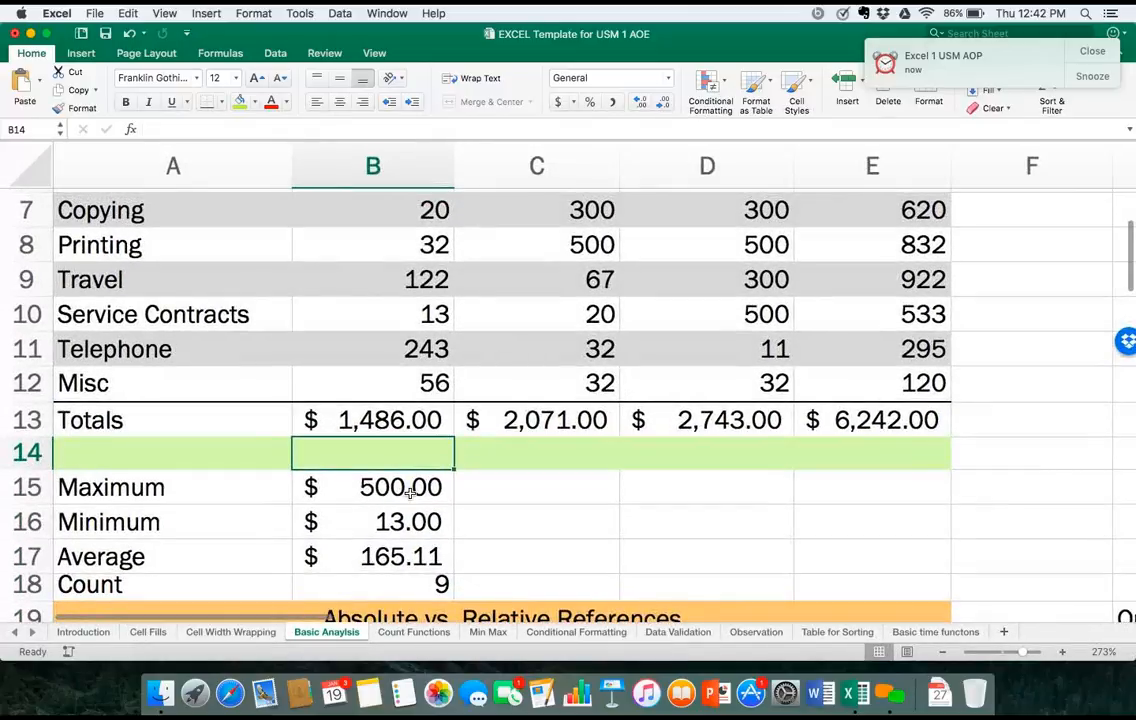
click(410, 490)
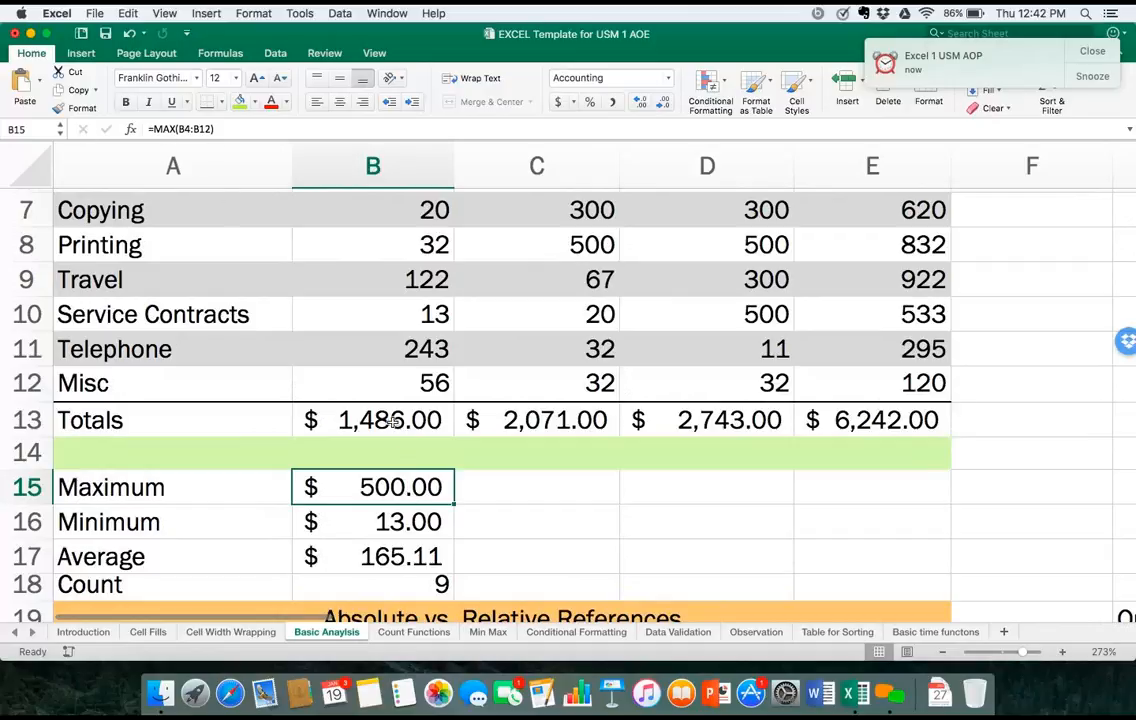
click(502, 487)
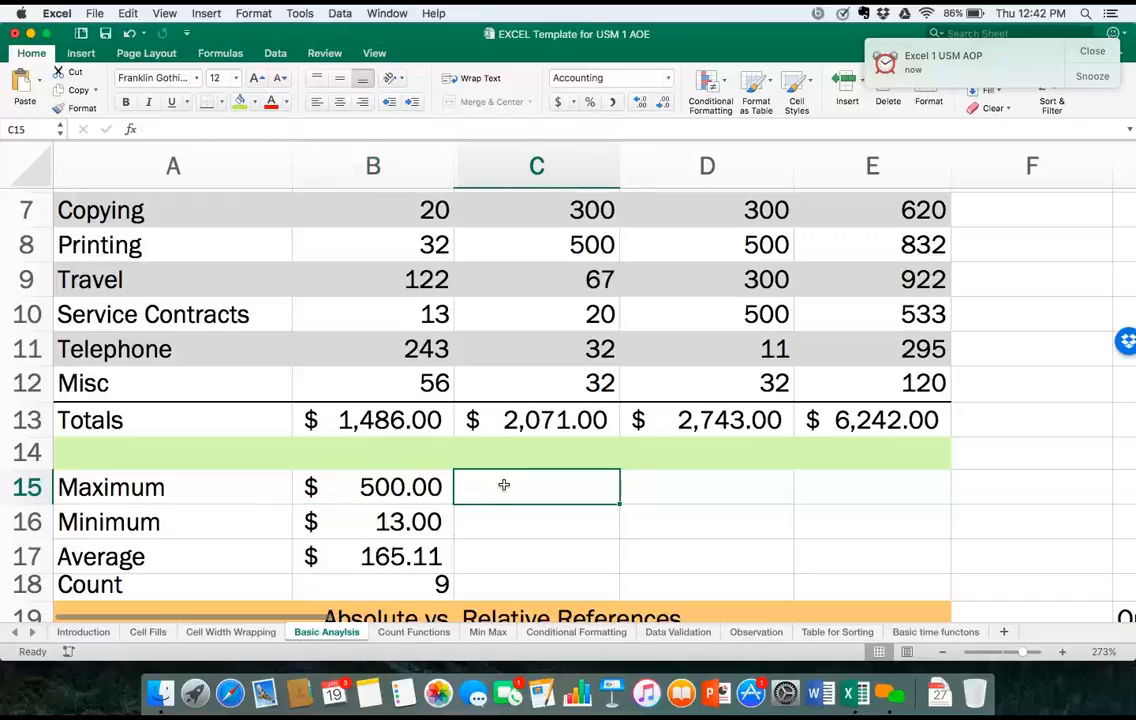
text(=)
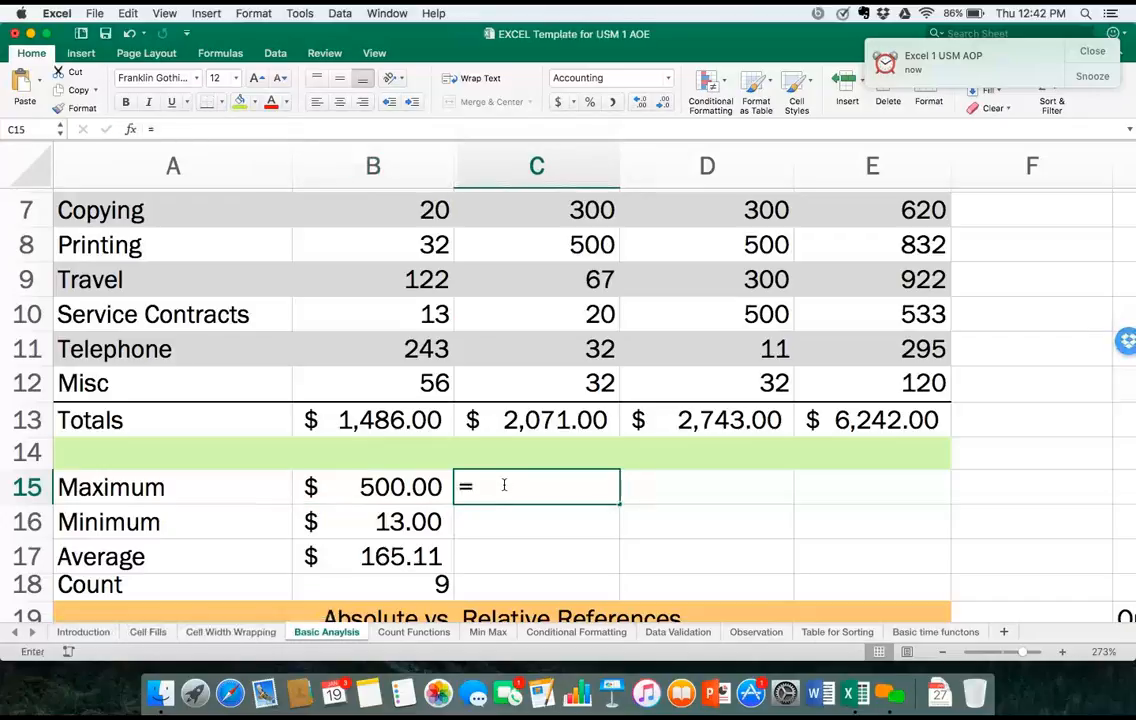
text(max)
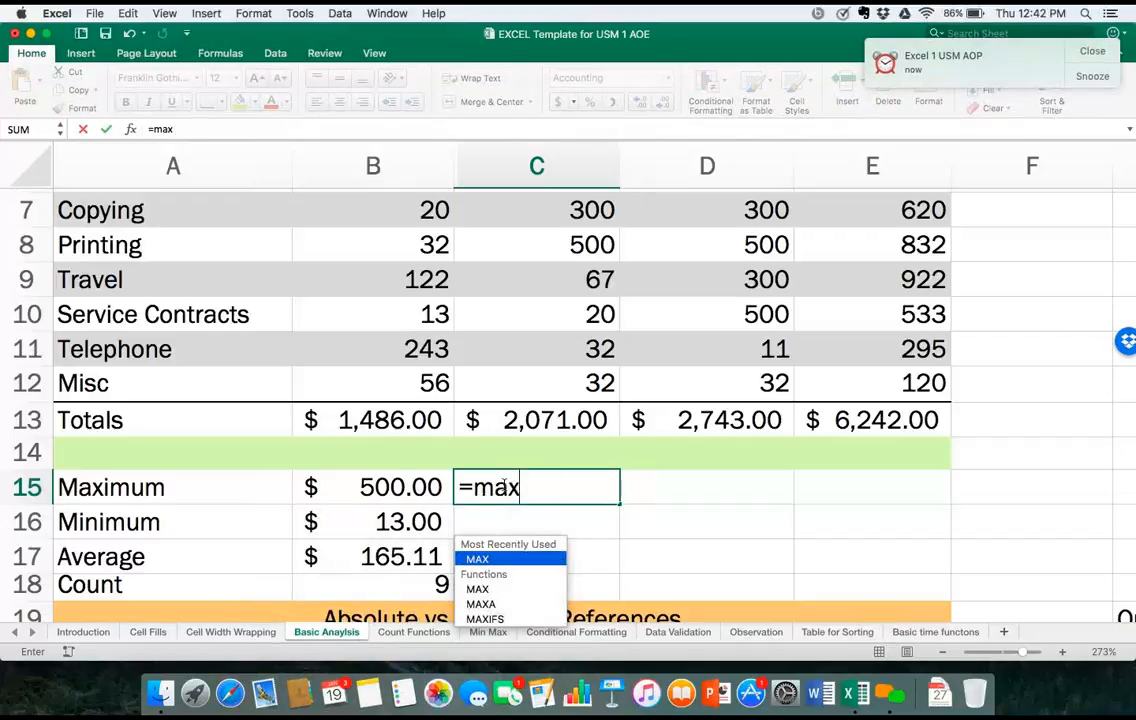
text(()
scroll(565, 390, up, 3)
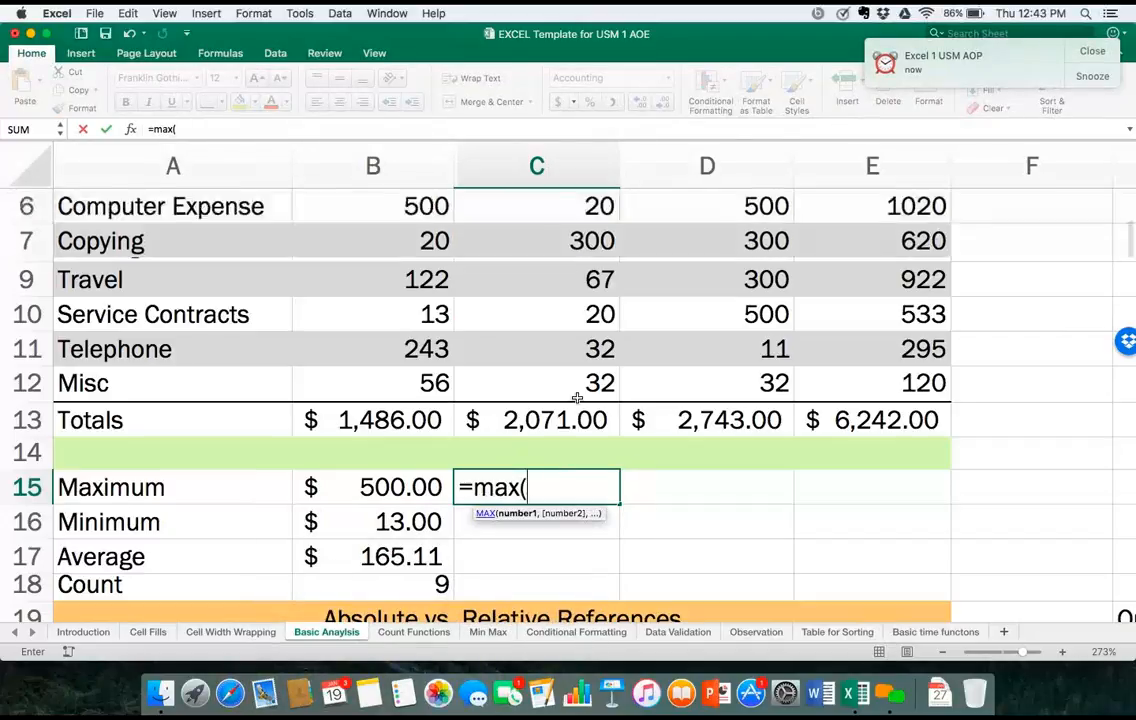
scroll(580, 400, up, 2)
scroll(585, 402, down, 2)
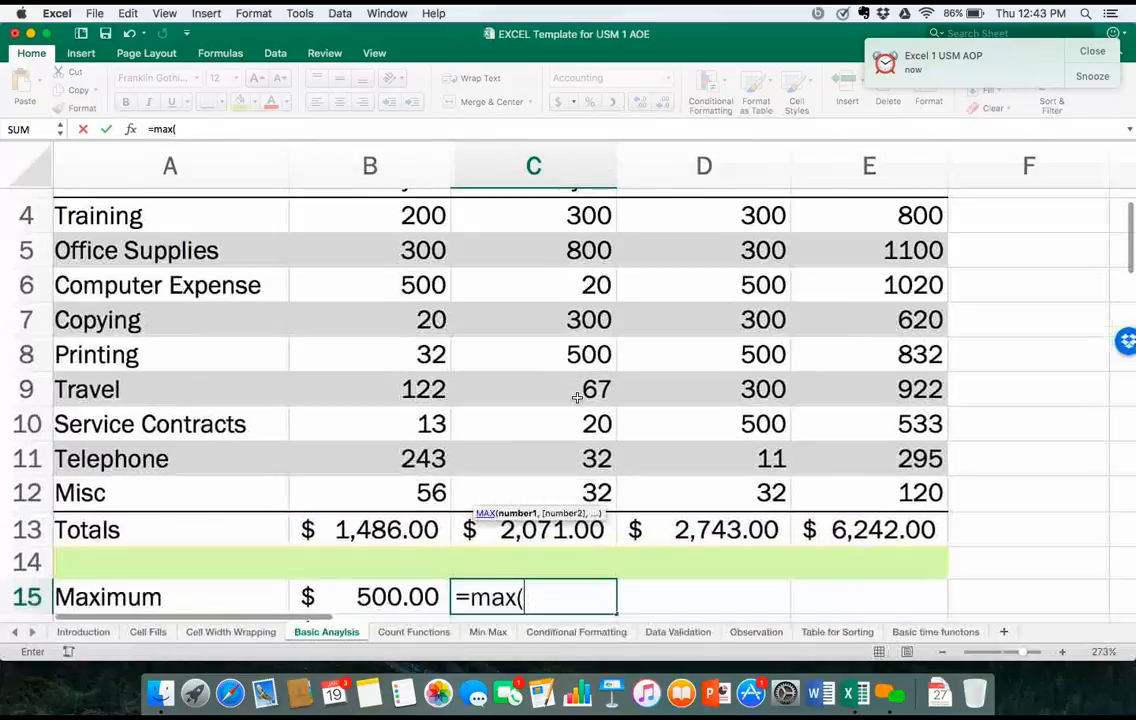
drag(570, 501, 574, 218)
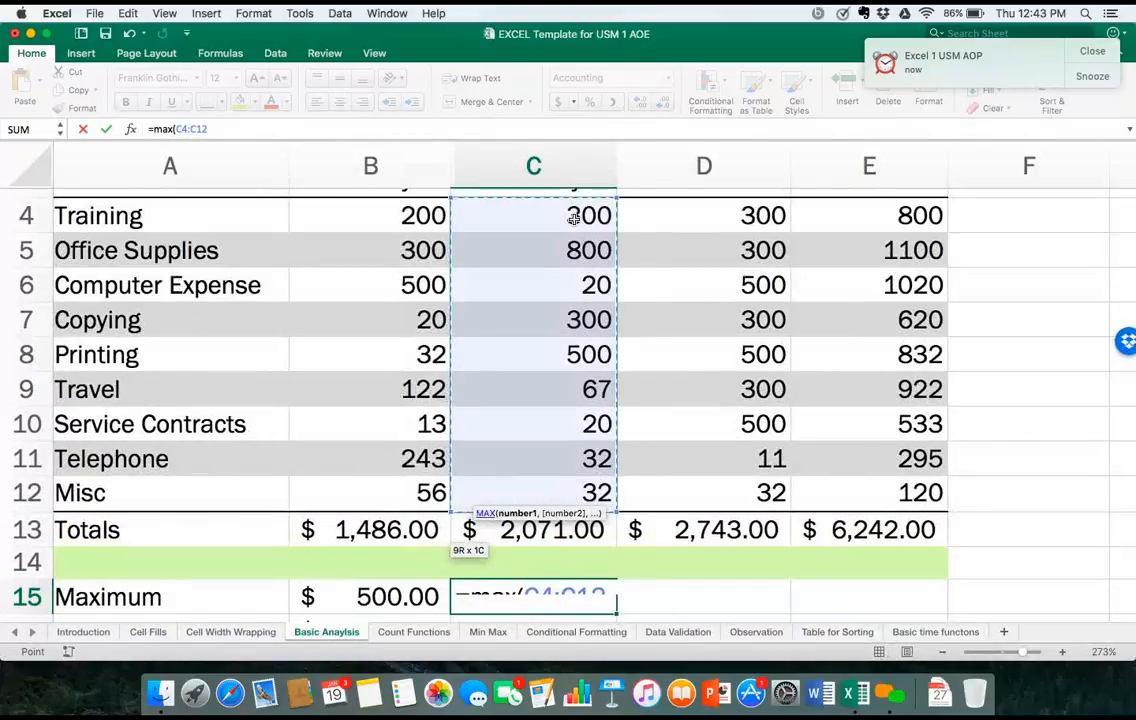
text())
key(Return)
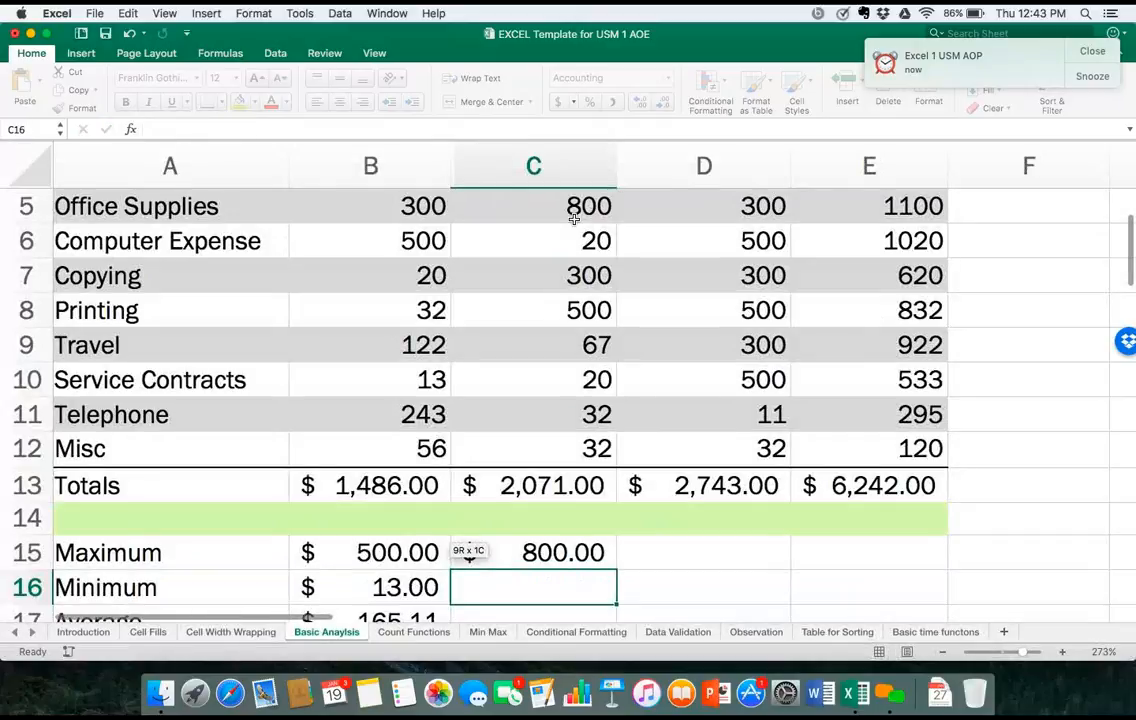
key(Up)
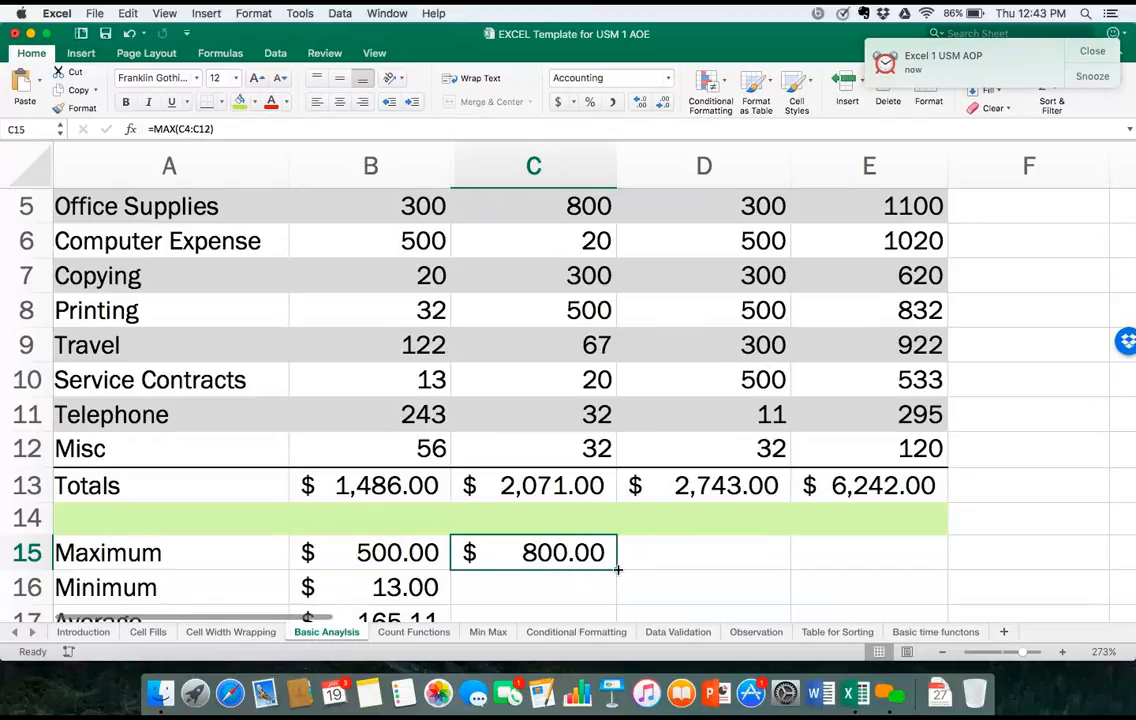
drag(620, 568, 872, 556)
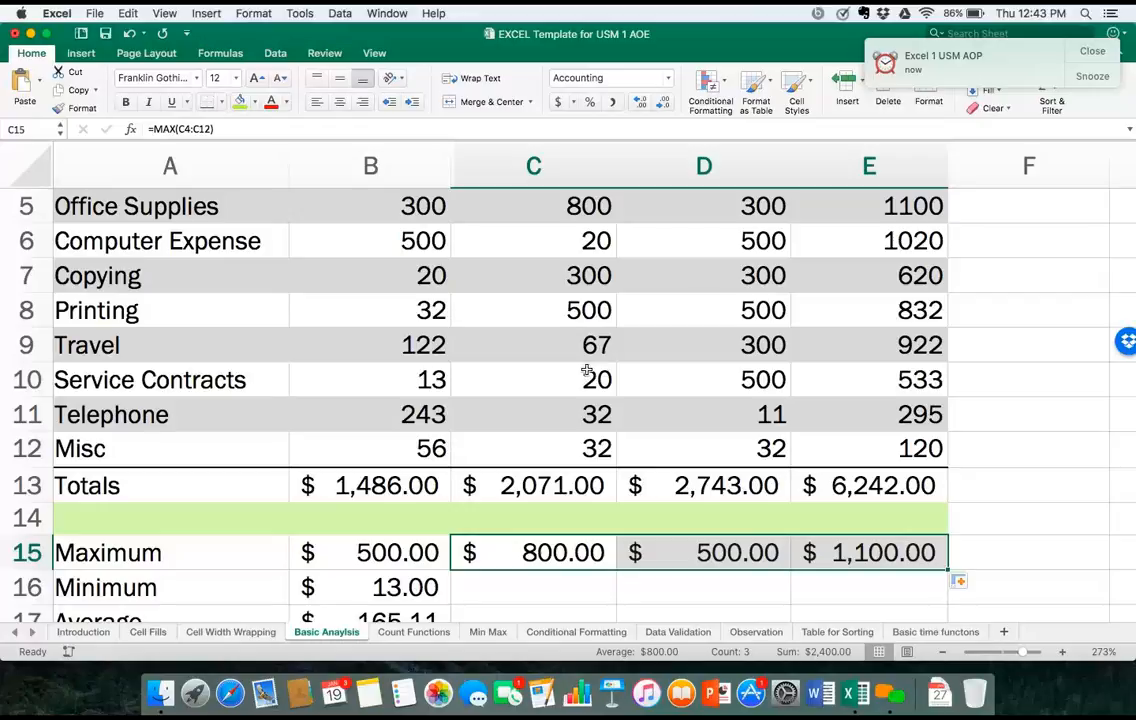
Enter a MIN formula over C4:C12 in C16 to find February's lowest expense.
click(561, 591)
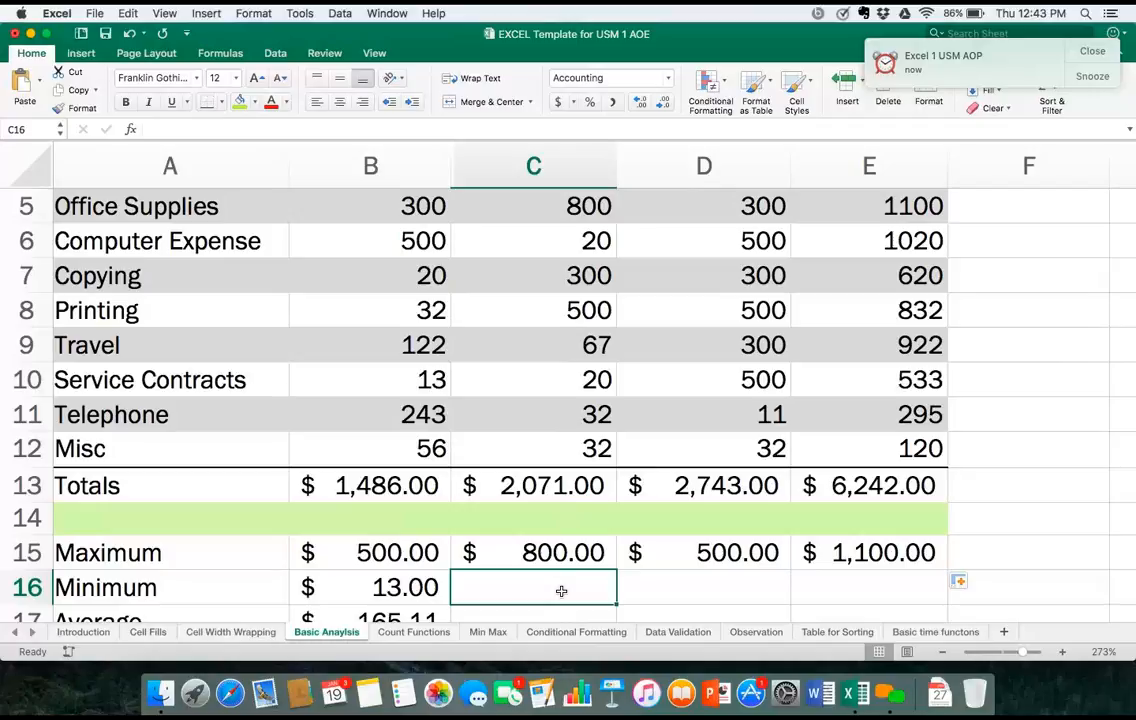
text(=)
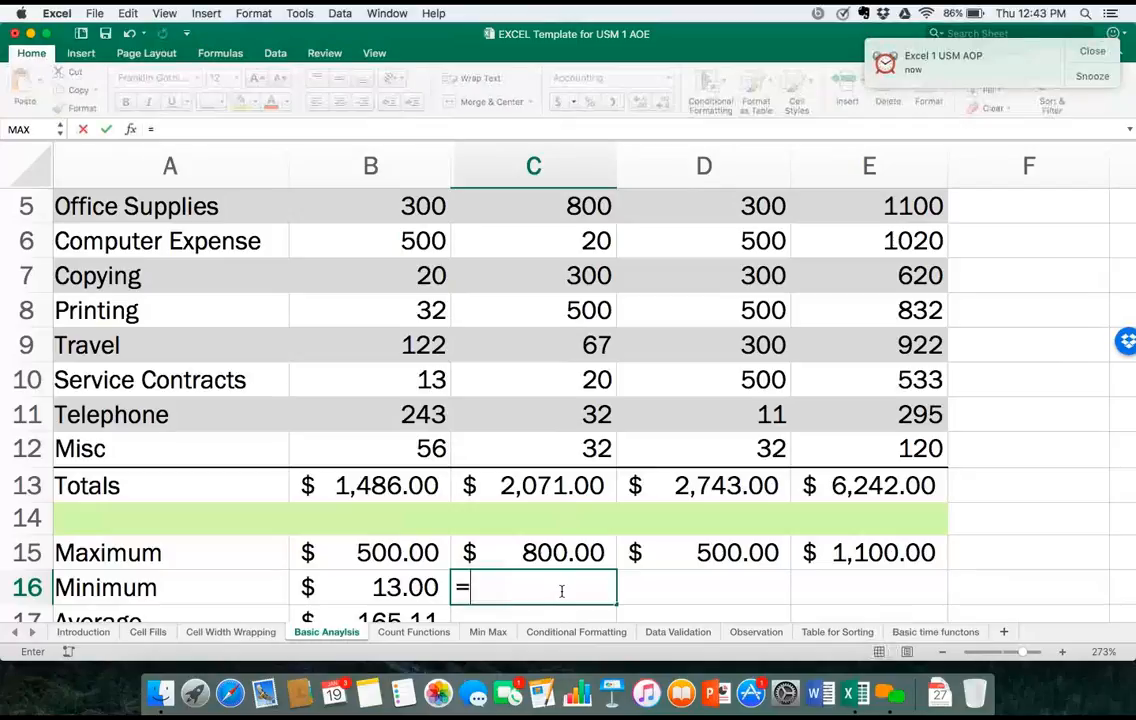
text(min)
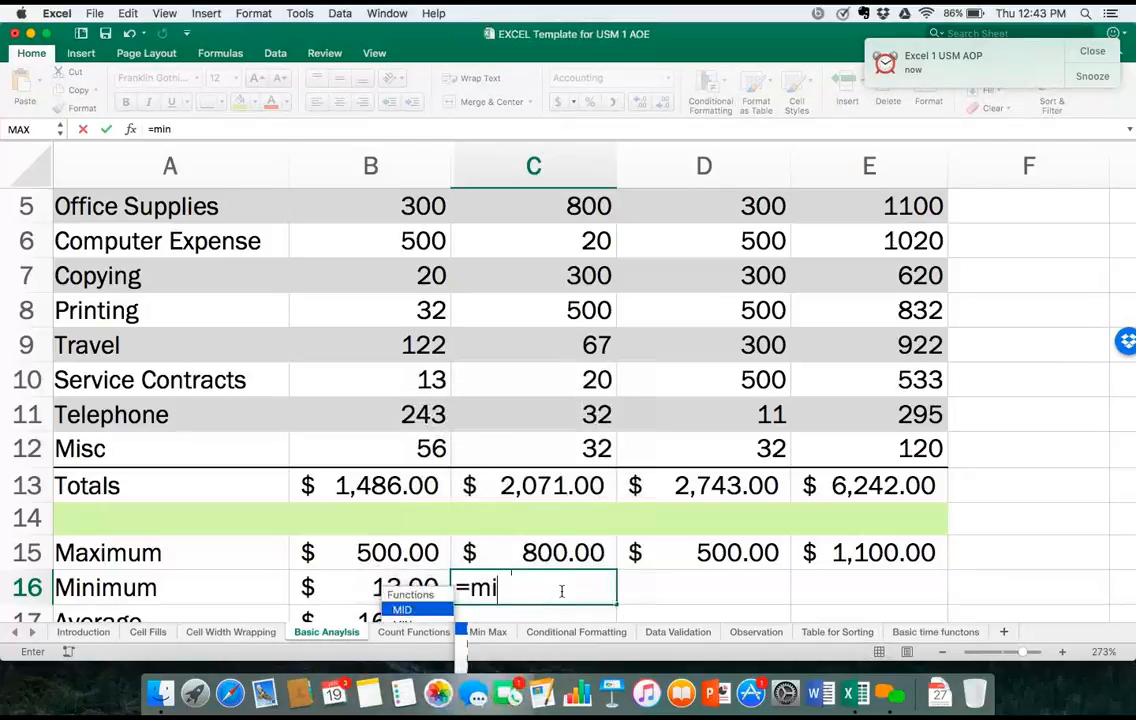
text(()
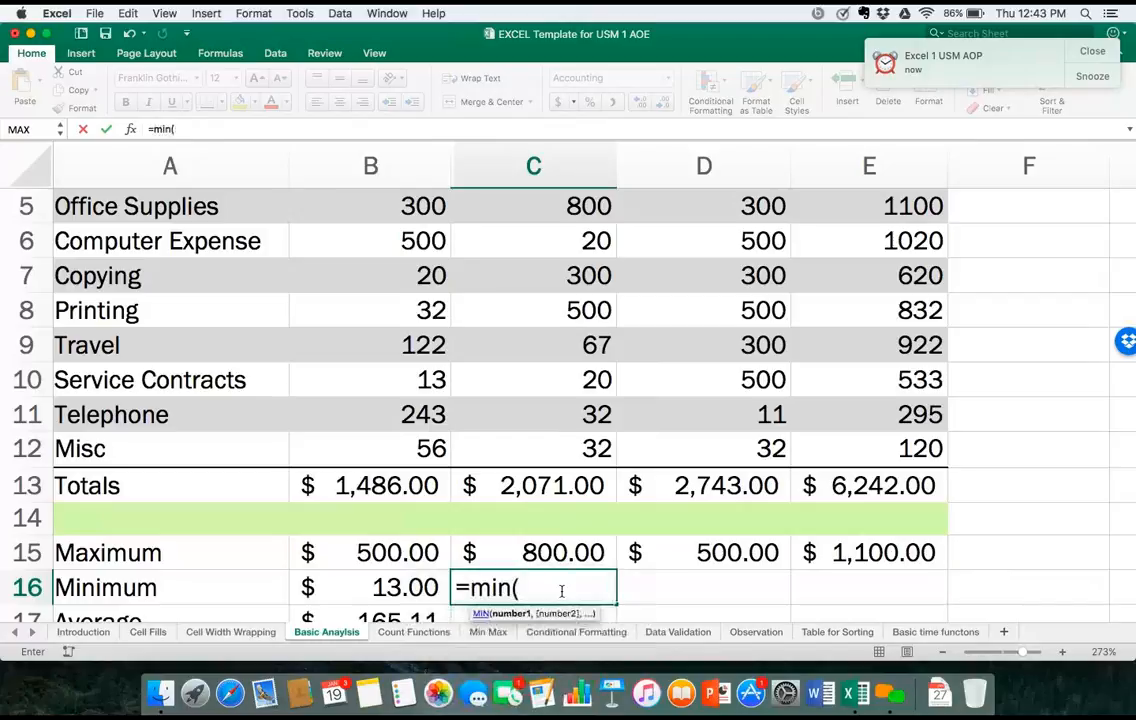
click(590, 452)
scroll(585, 420, up, 3)
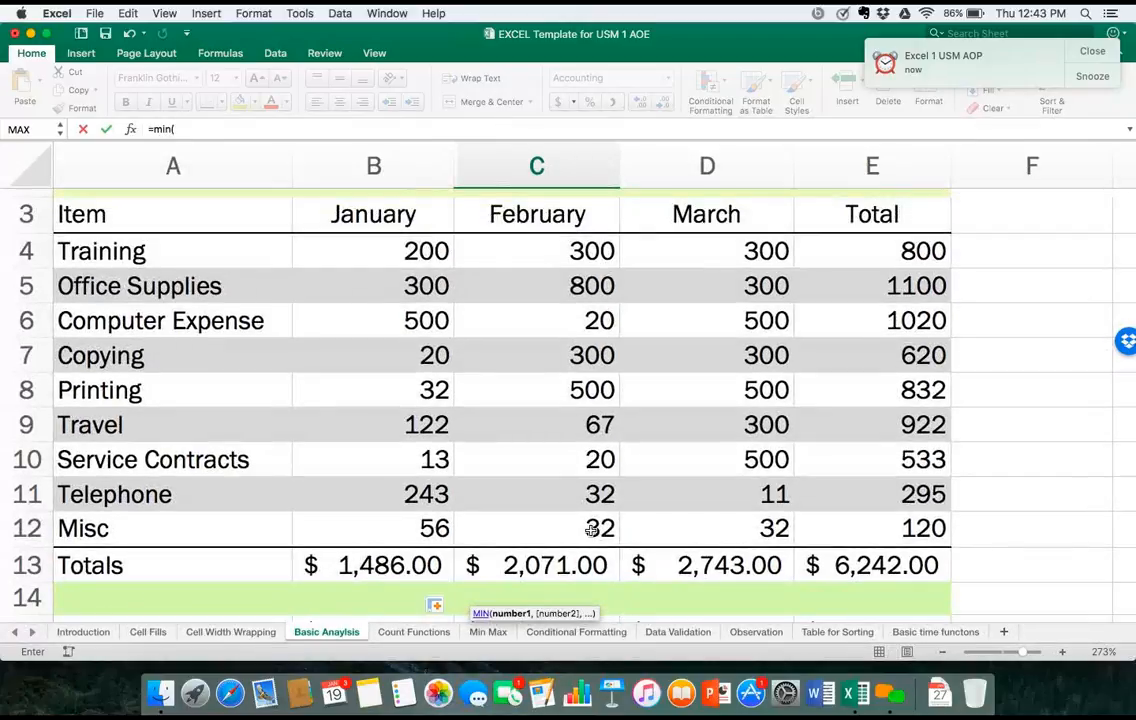
drag(577, 370, 588, 243)
key(Return)
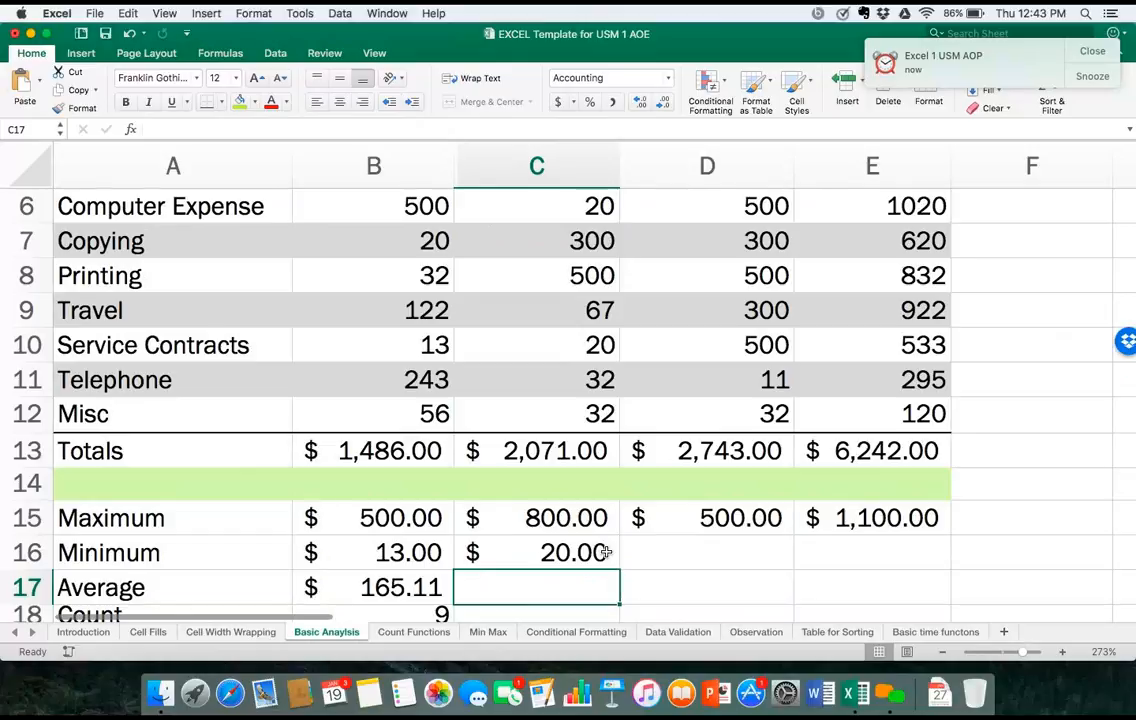
Fill the February minimum formula from C16 across to E16 and check the results against the expense columns above.
click(605, 552)
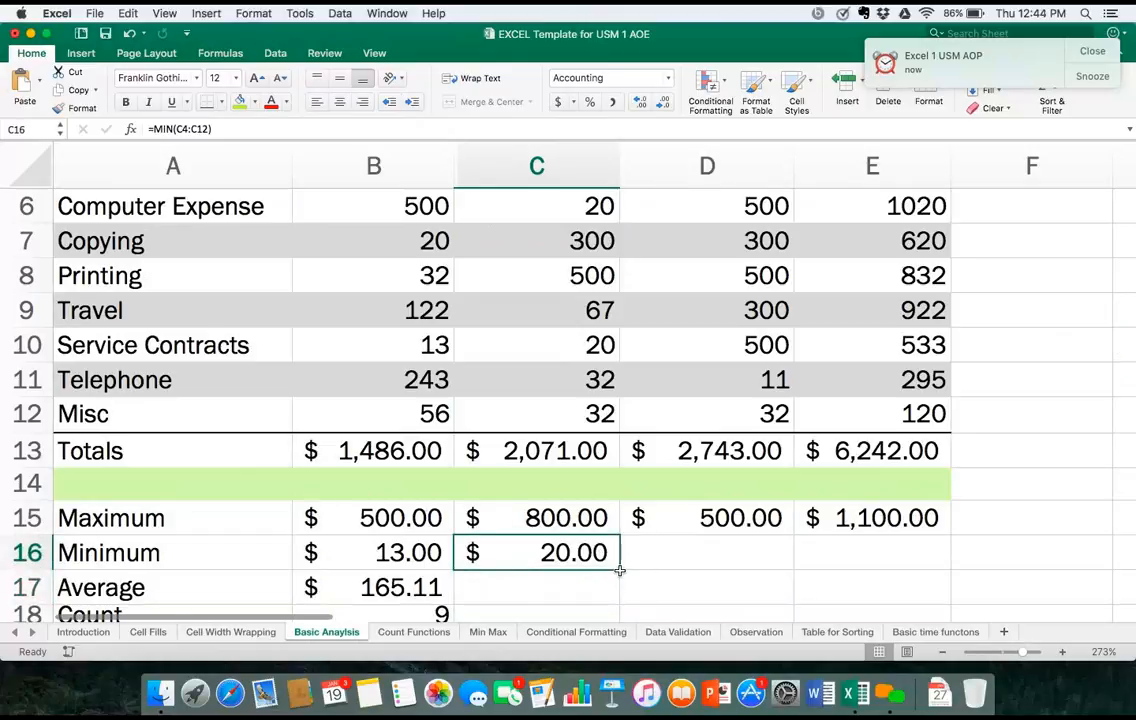
drag(620, 570, 890, 562)
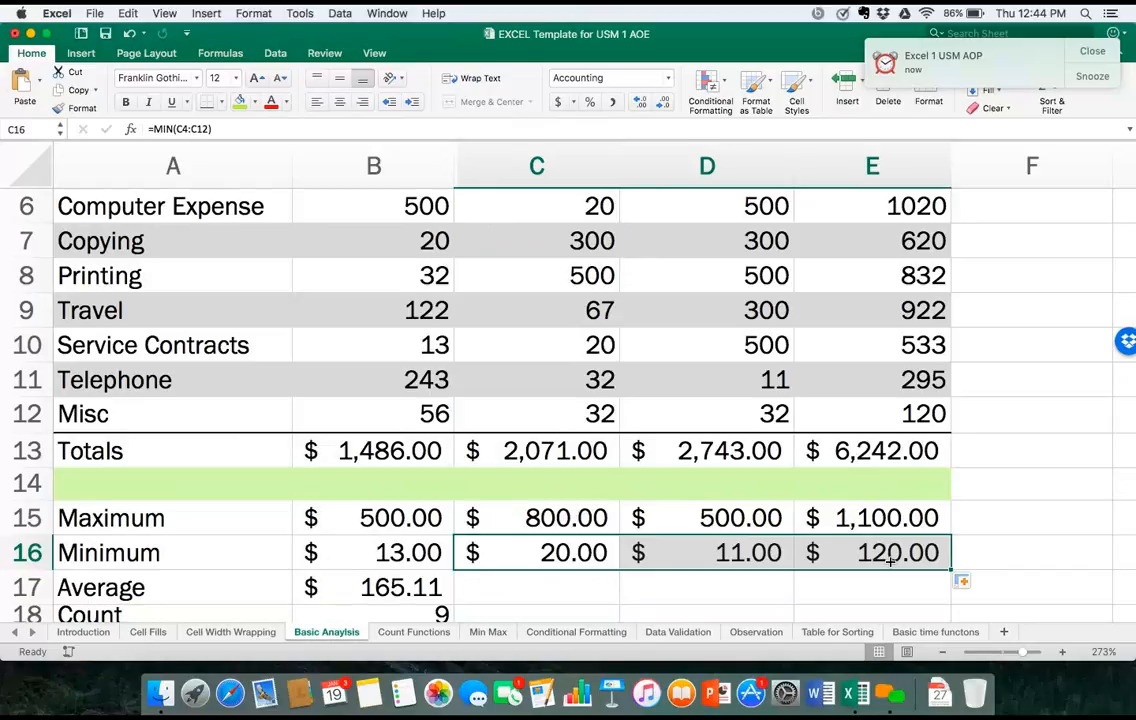
scroll(890, 562, up, 3)
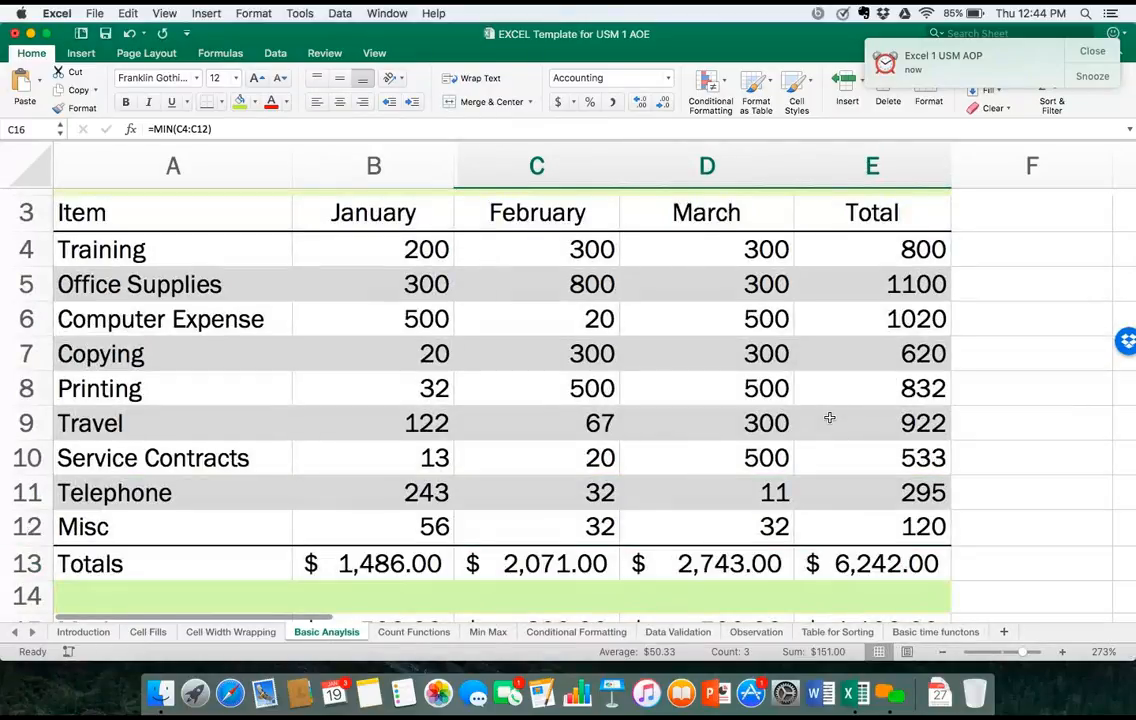
scroll(829, 418, down, 2)
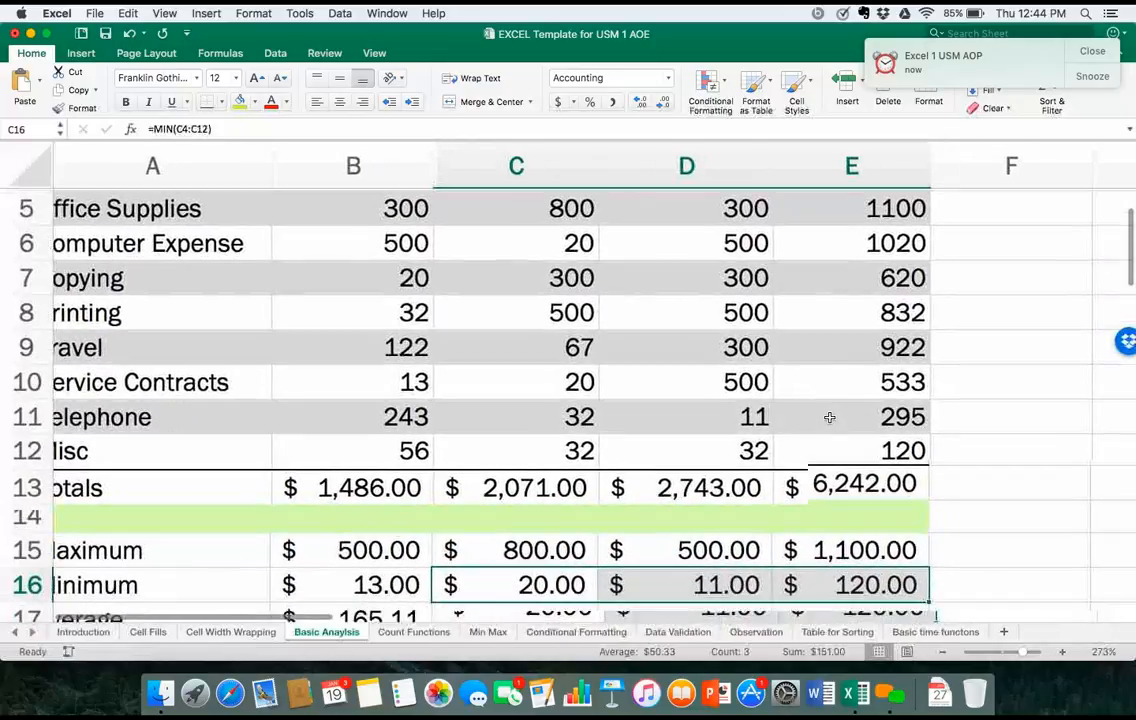
scroll(829, 418, up, 1)
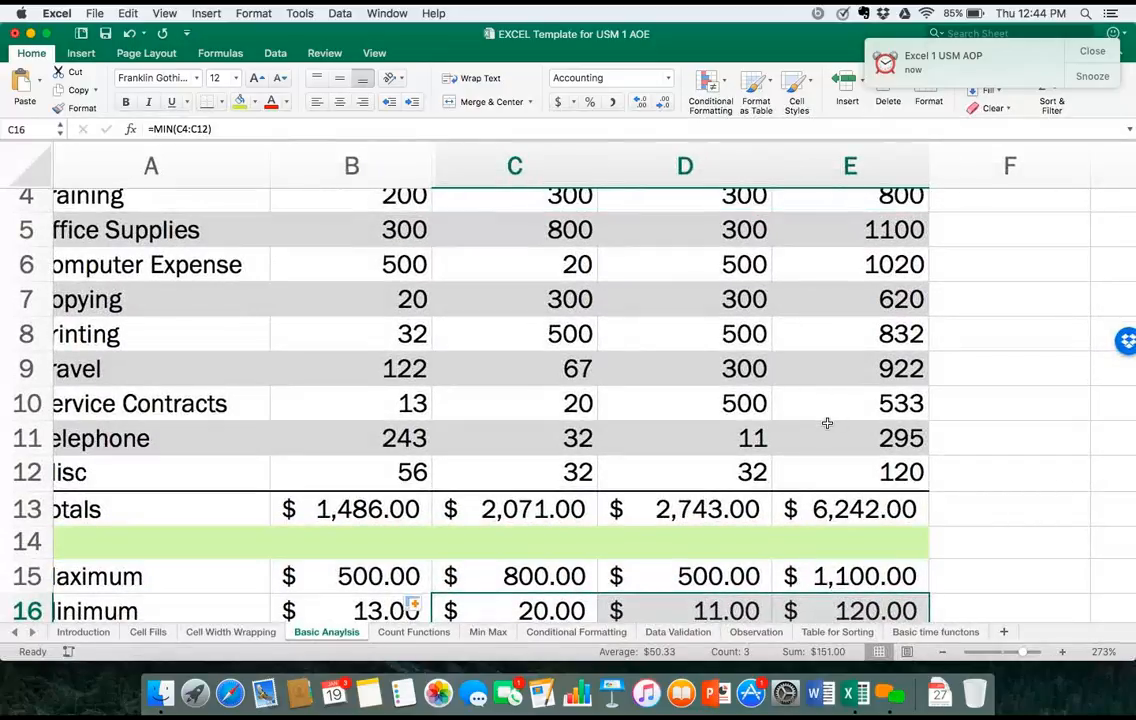
scroll(702, 350, down, 3)
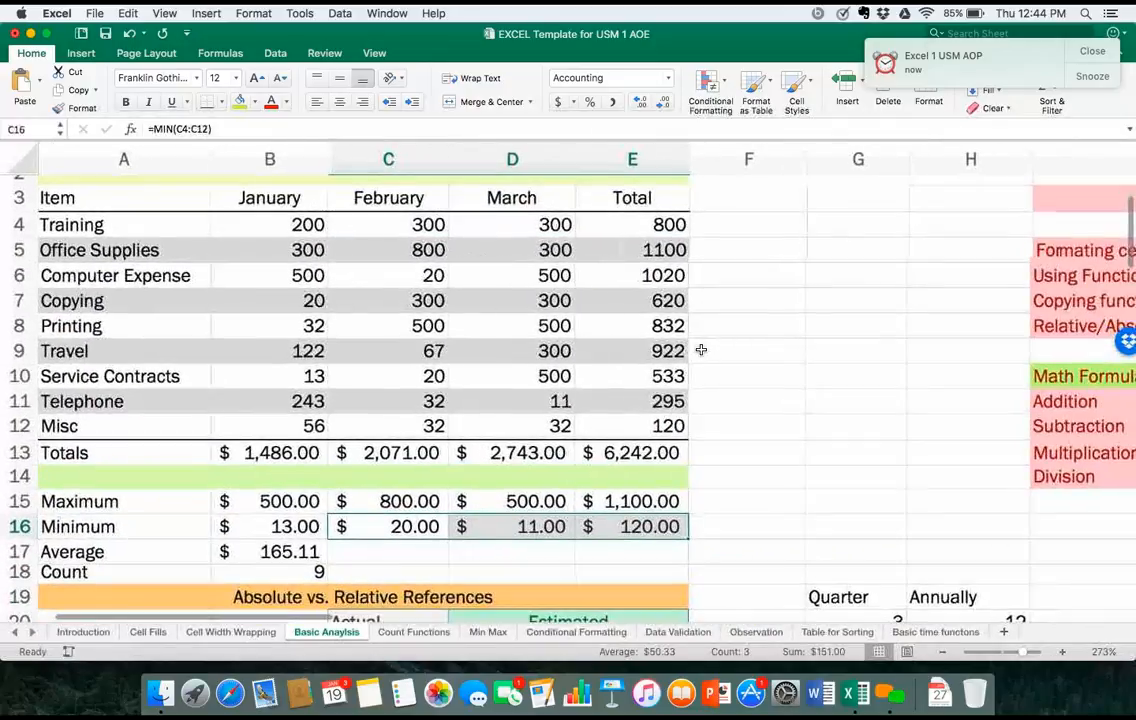
scroll(701, 349, up, 3)
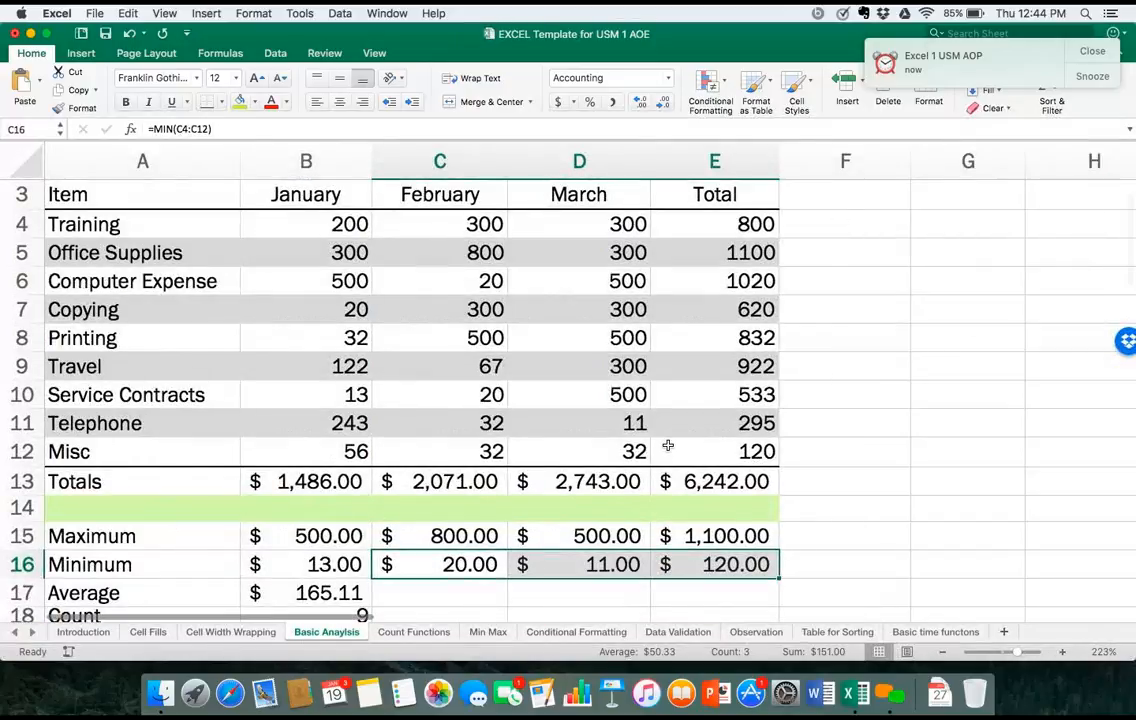
scroll(439, 392, down, 3)
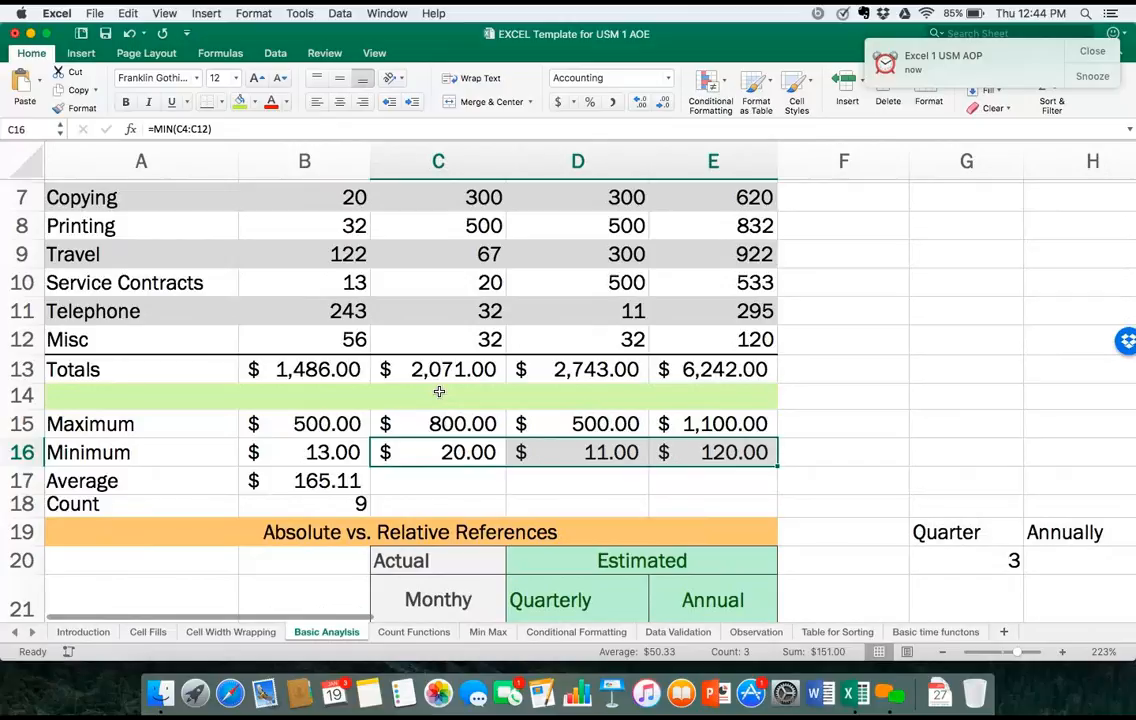
Enter =AVERAGE(C4:C12) in C17 to calculate February's average expense.
click(437, 491)
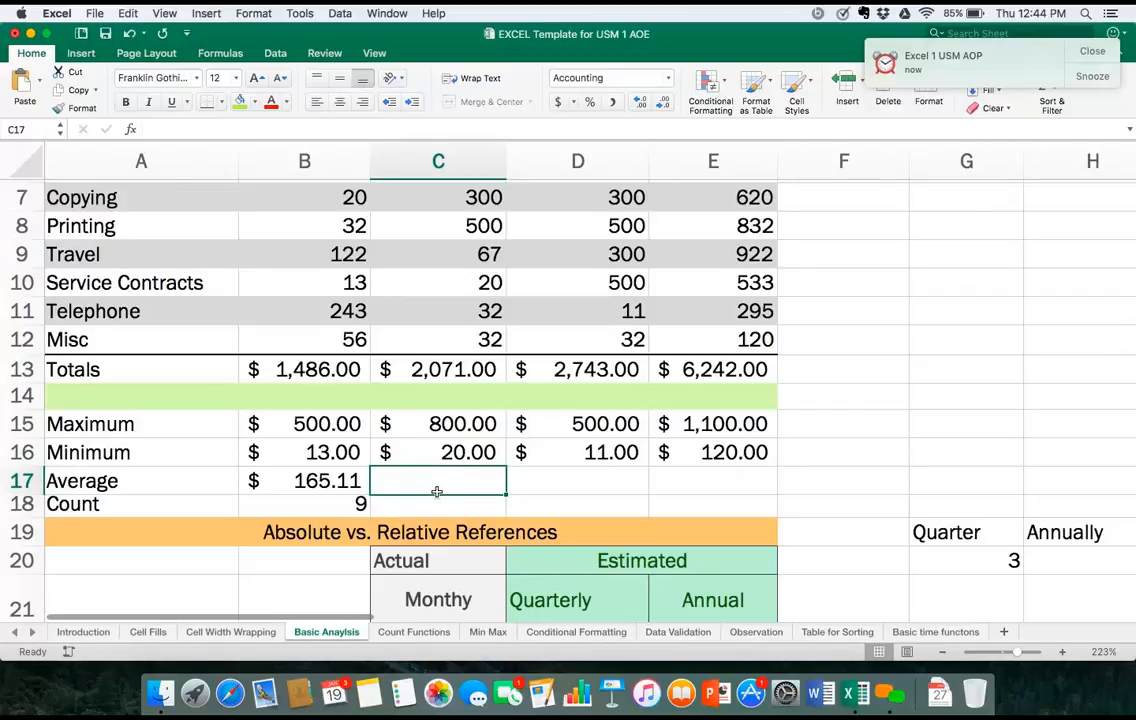
text(=Averga)
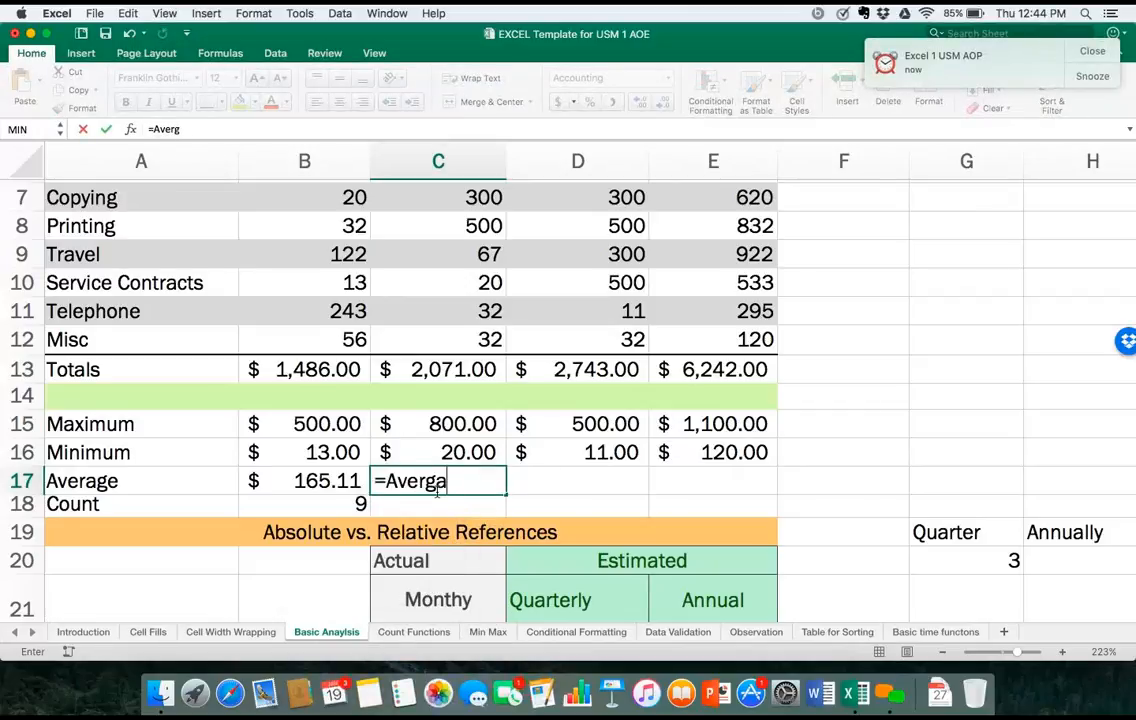
key(BackSpace)
key(BackSpace)
text(age)
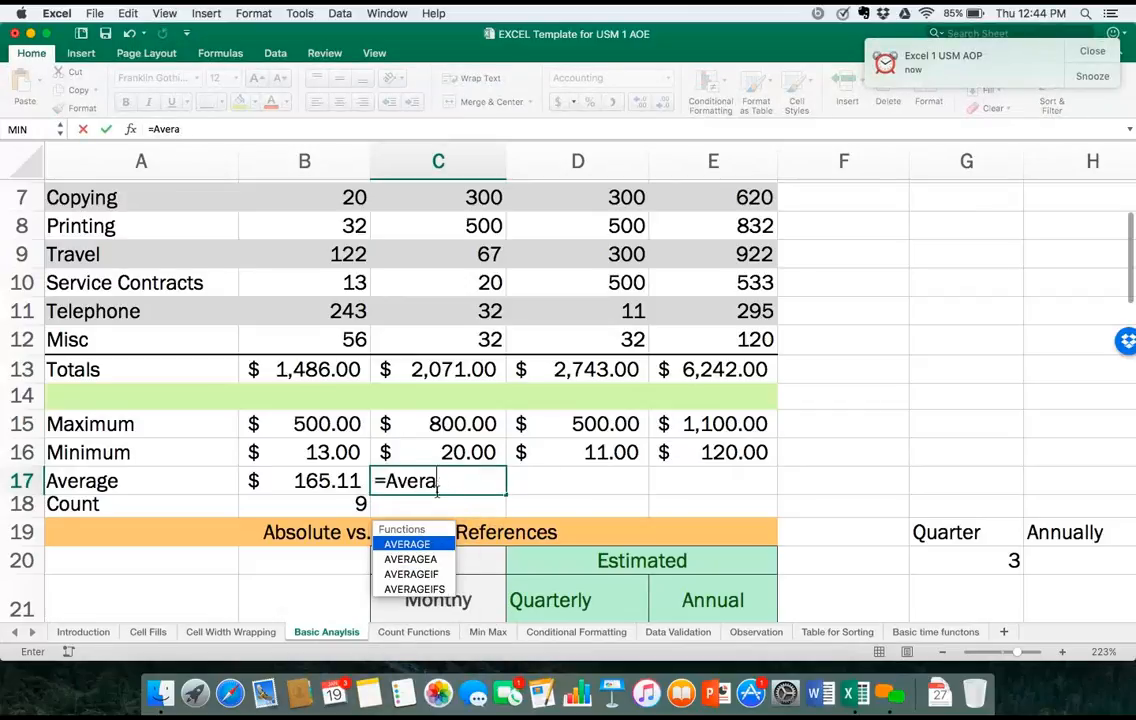
text(()
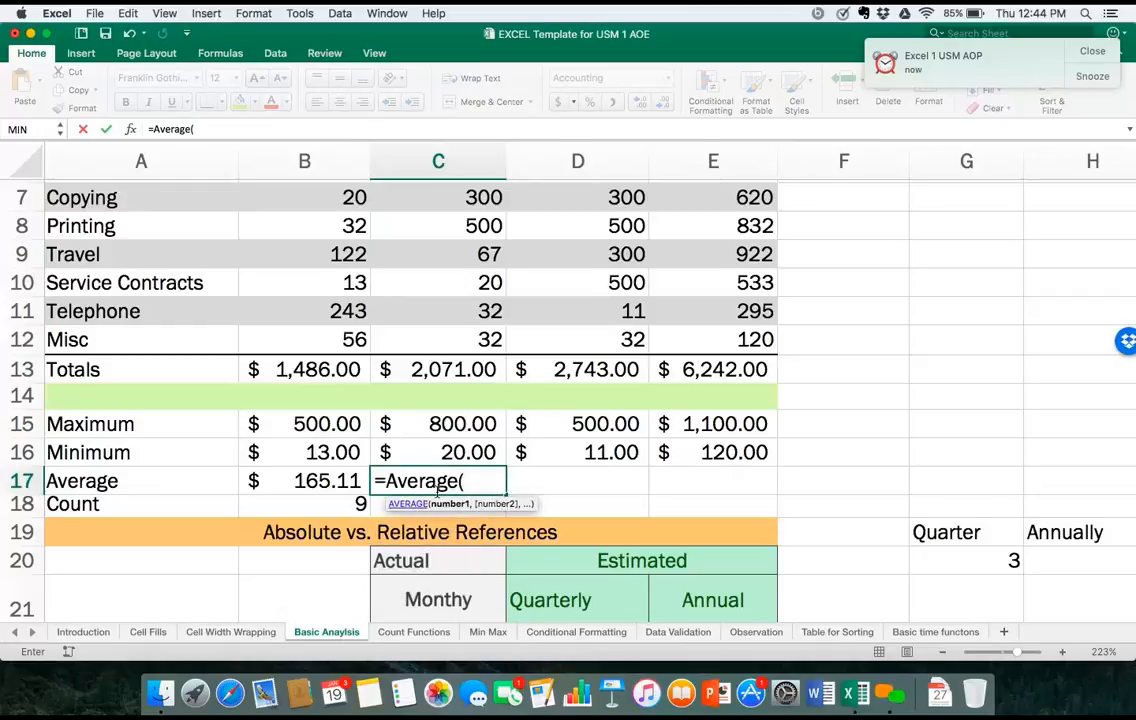
scroll(483, 317, up, 2)
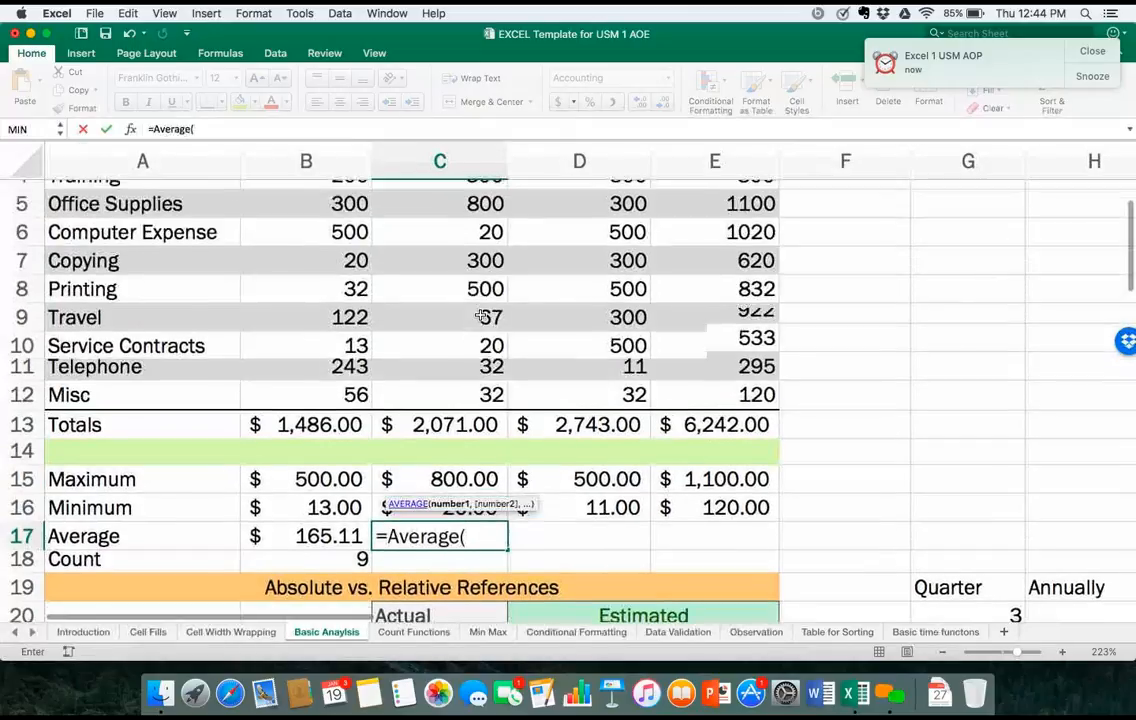
scroll(483, 317, up, 4)
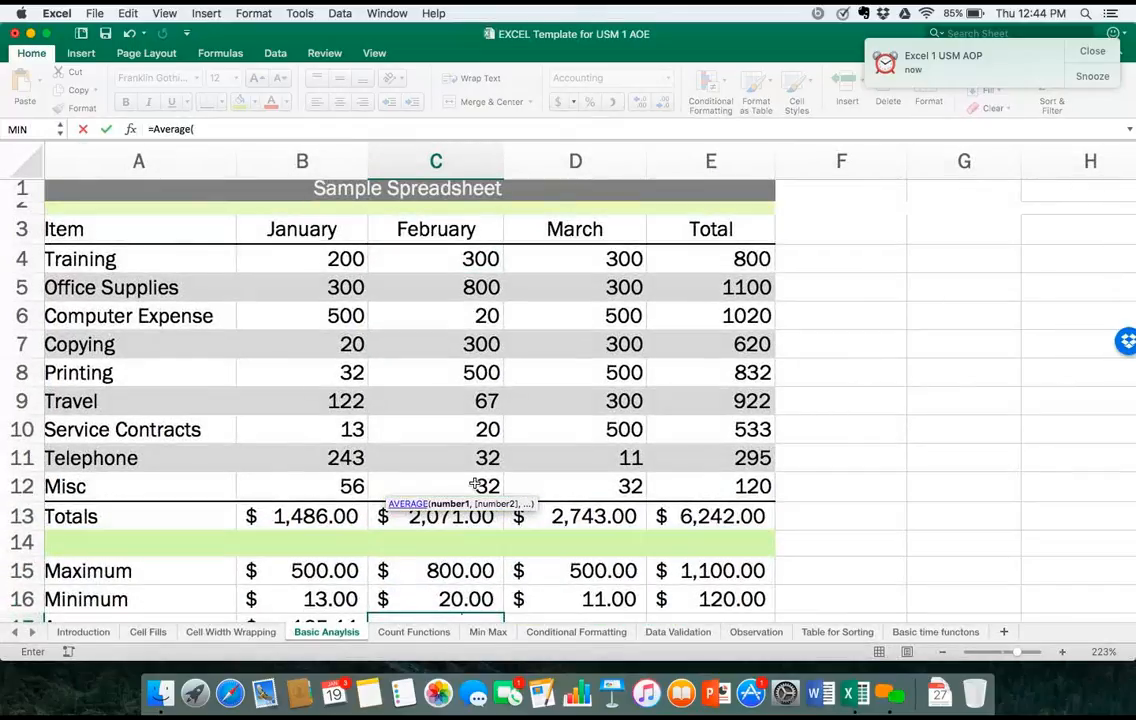
drag(476, 485, 464, 260)
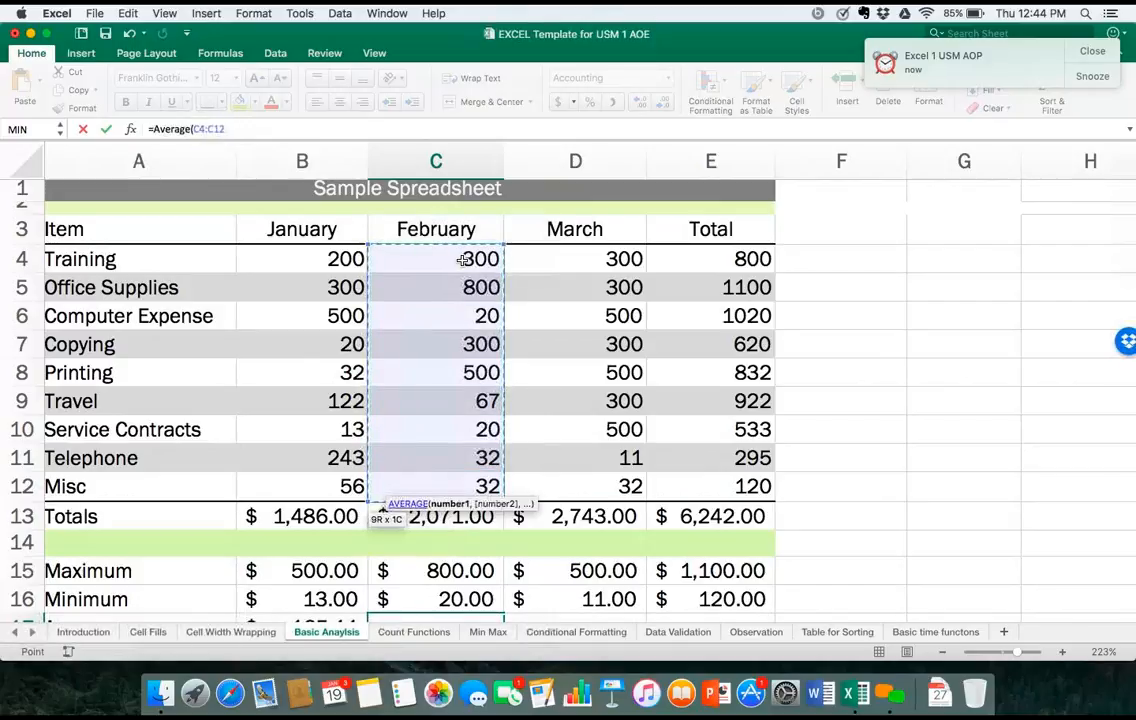
text())
key(Return)
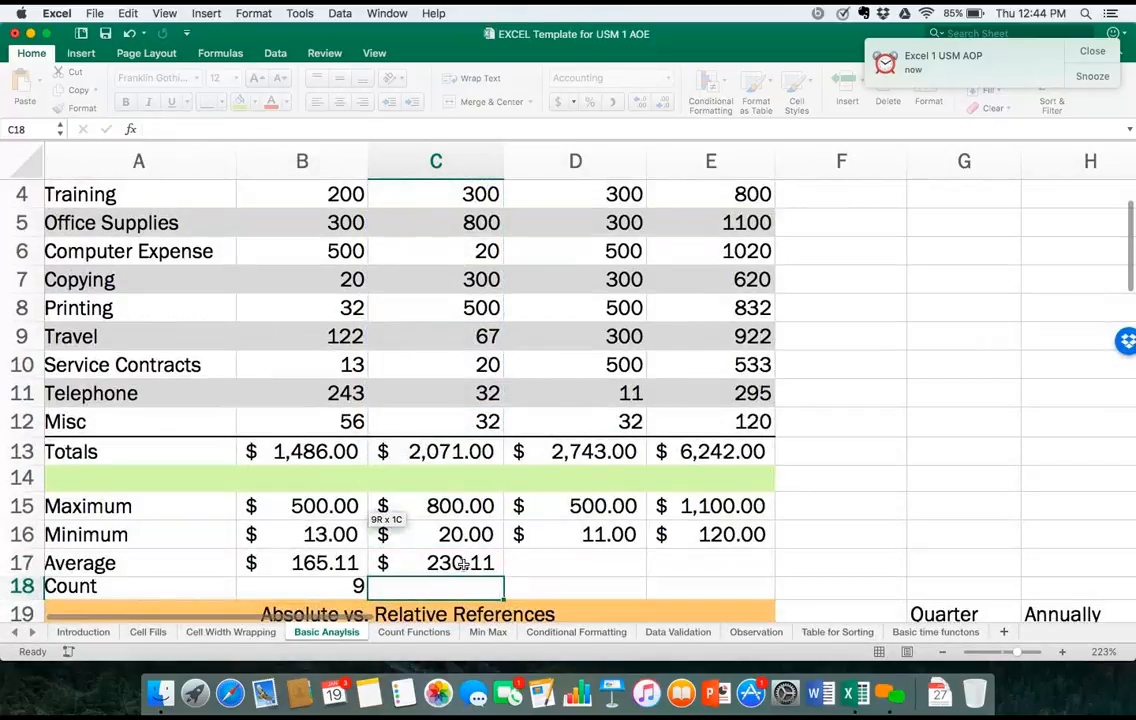
scroll(463, 563, down, 5)
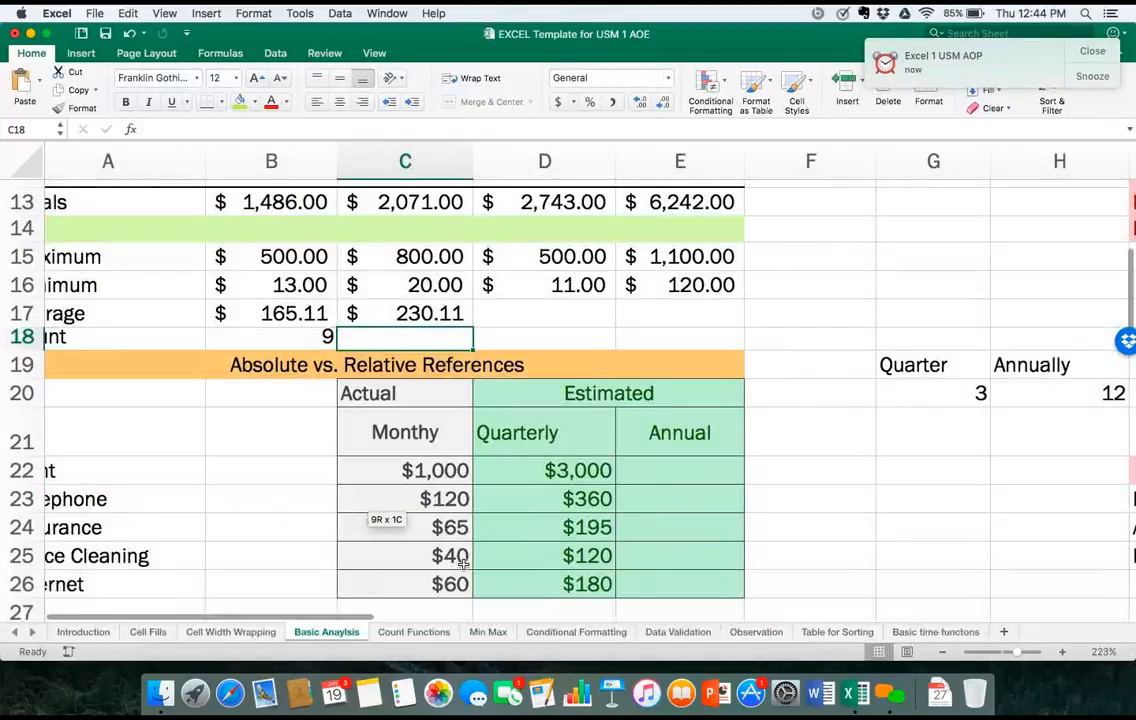
scroll(463, 564, up, 3)
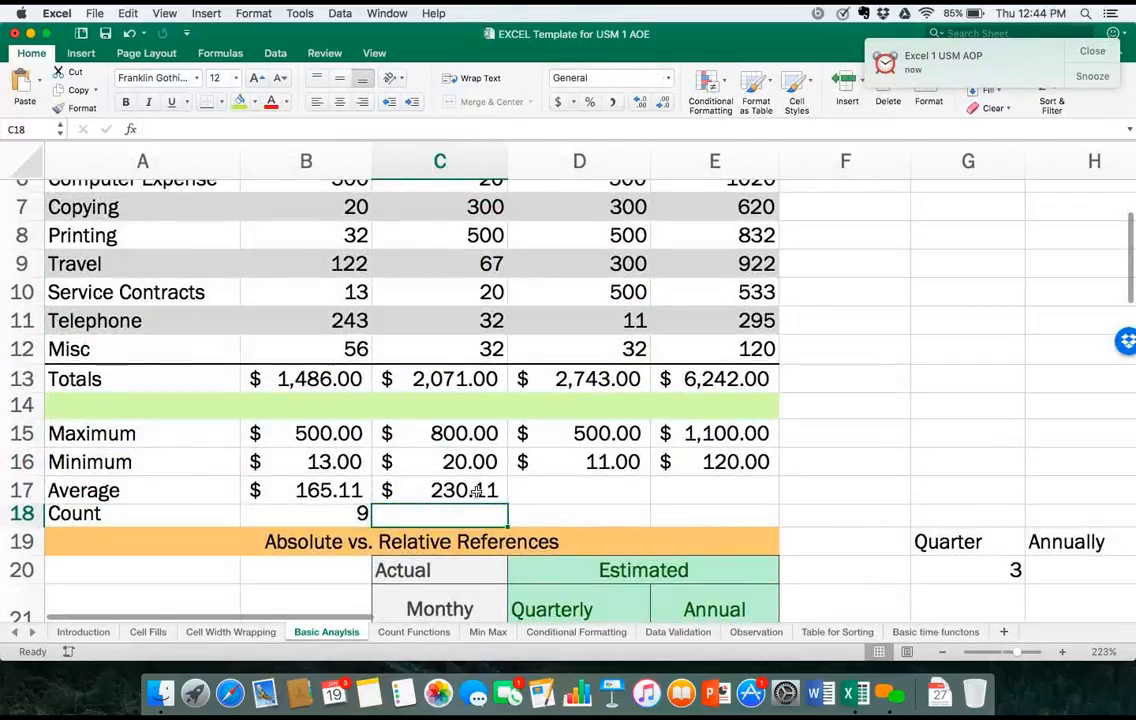
Fill February's average formula from C17 across to E17 and the January COUNT formula from B18 across to E18.
click(470, 490)
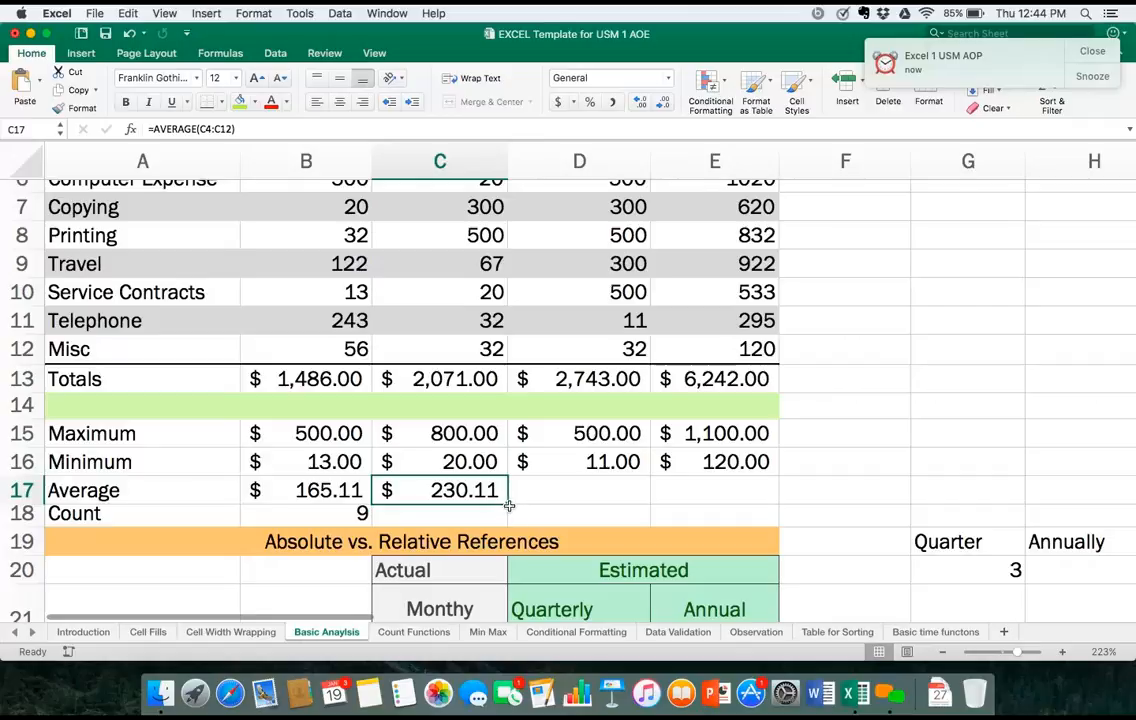
drag(507, 503, 744, 502)
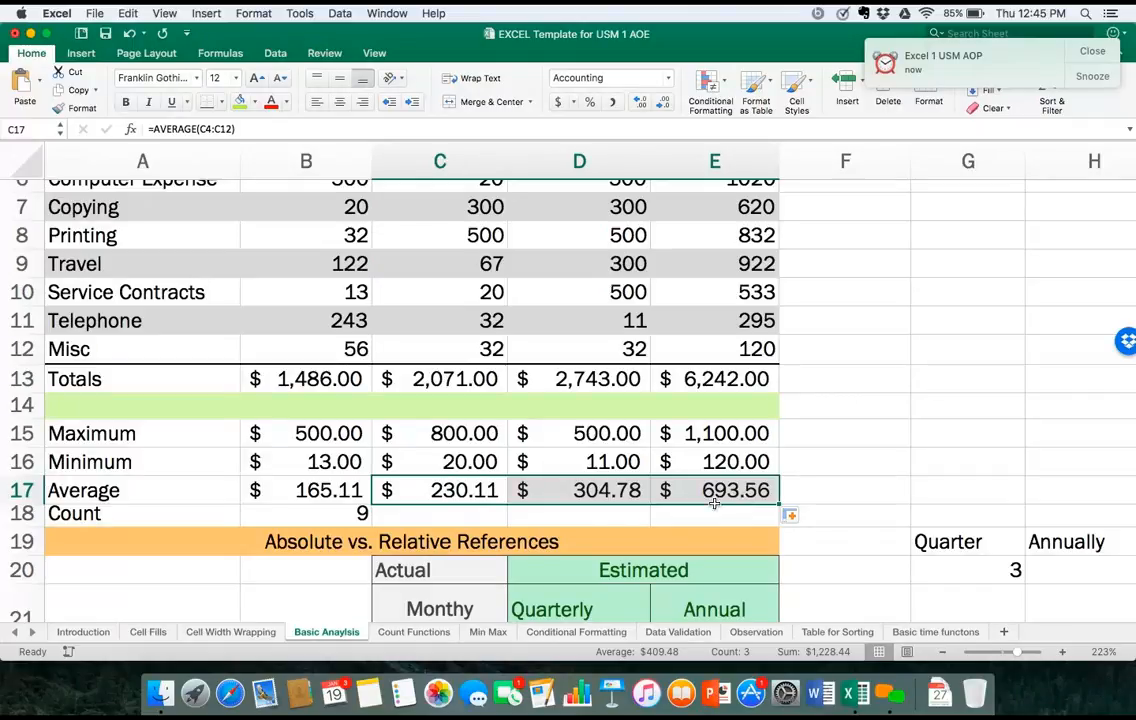
click(461, 524)
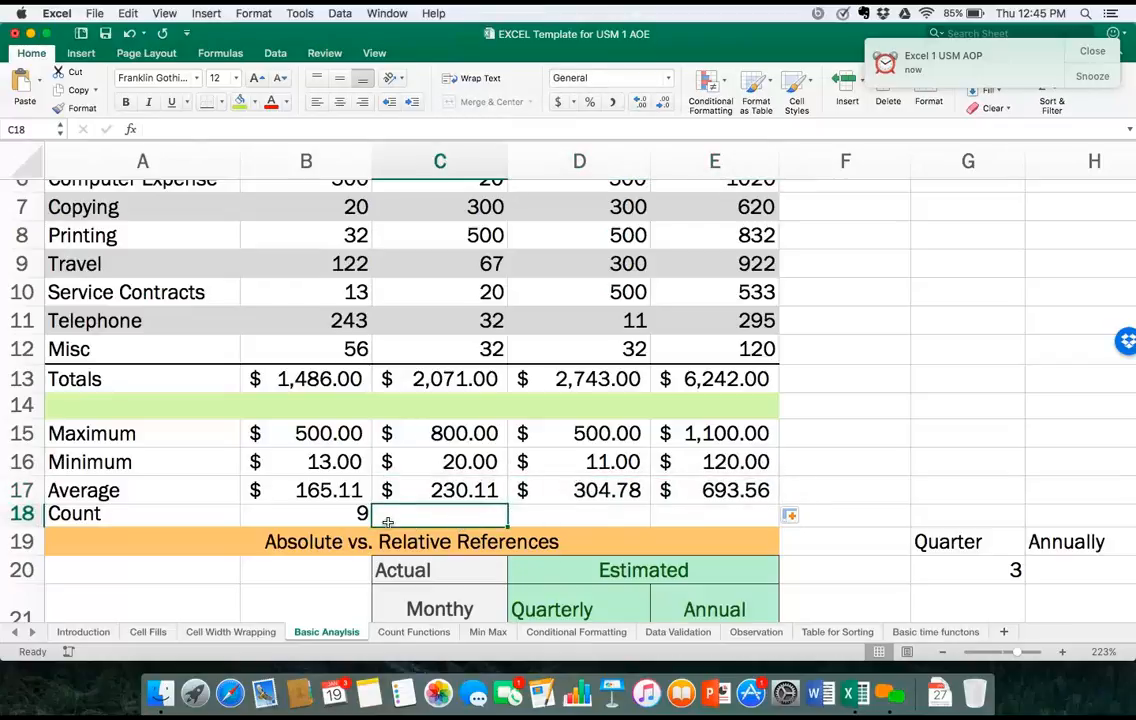
click(337, 518)
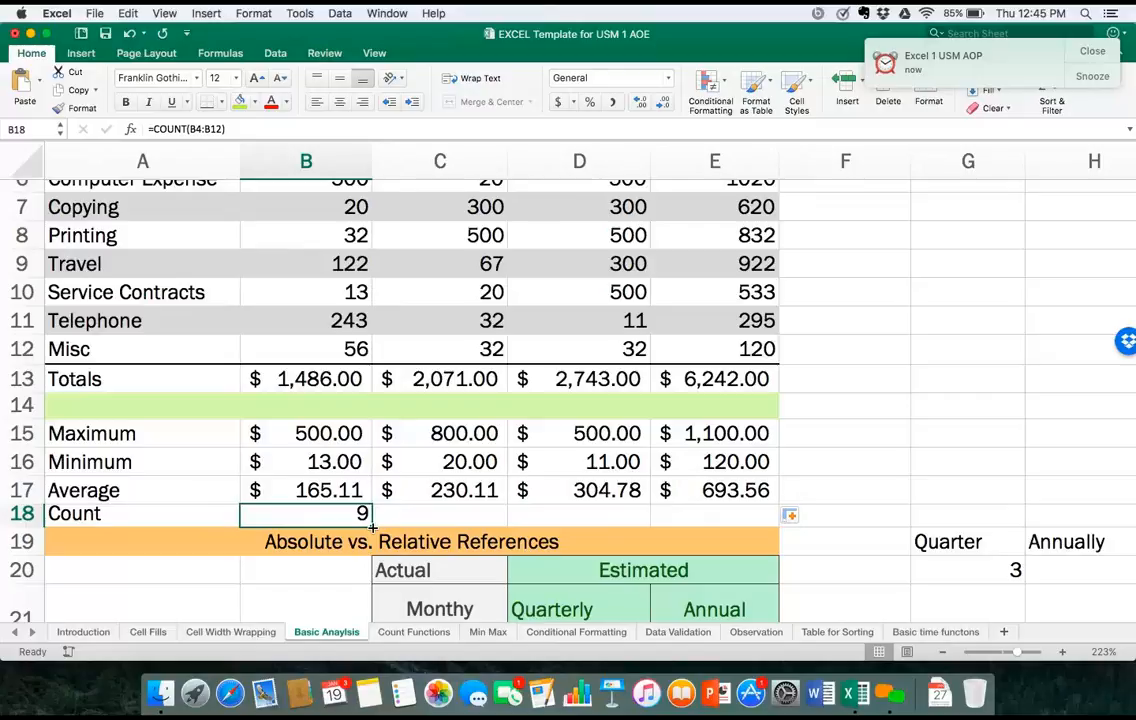
drag(372, 524, 750, 518)
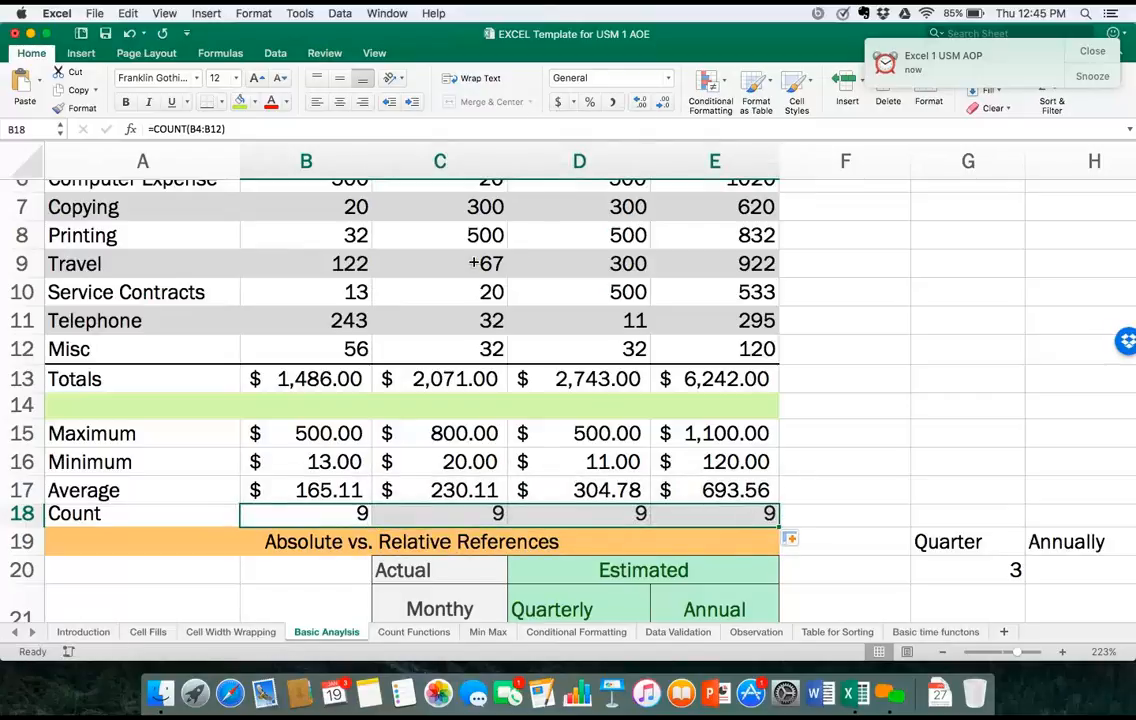
Clear February's Travel expense in C9 and Computer Expense in C6 to test the summary formulas.
scroll(479, 263, up, 5)
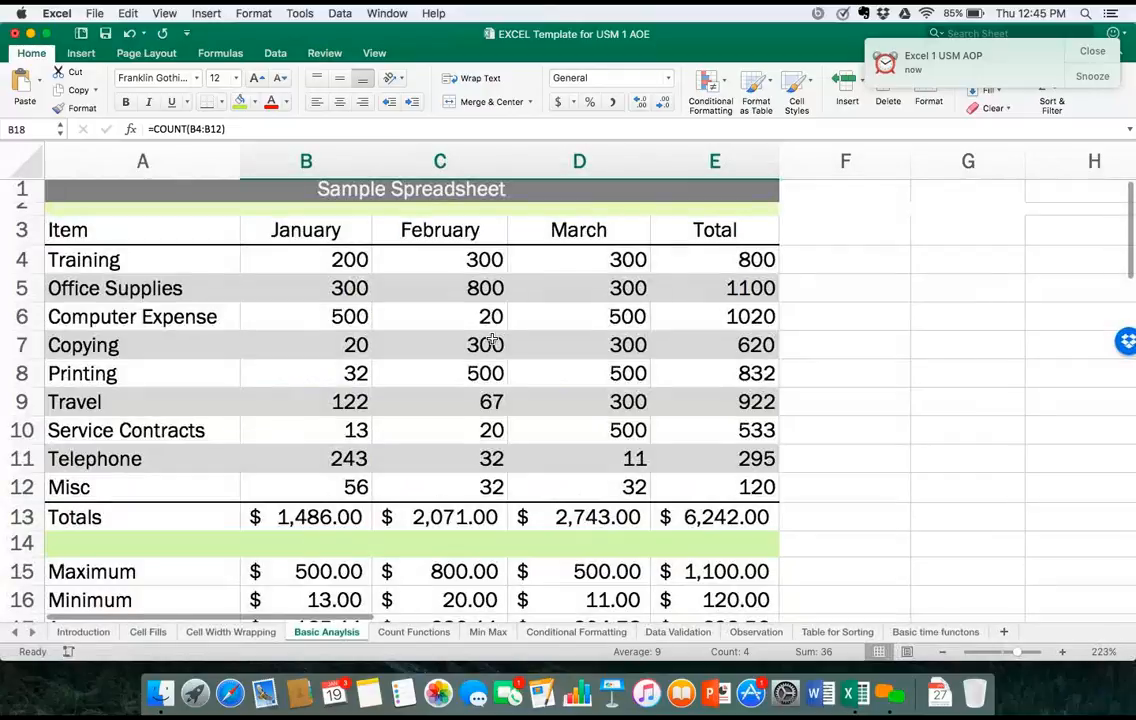
scroll(491, 340, down, 3)
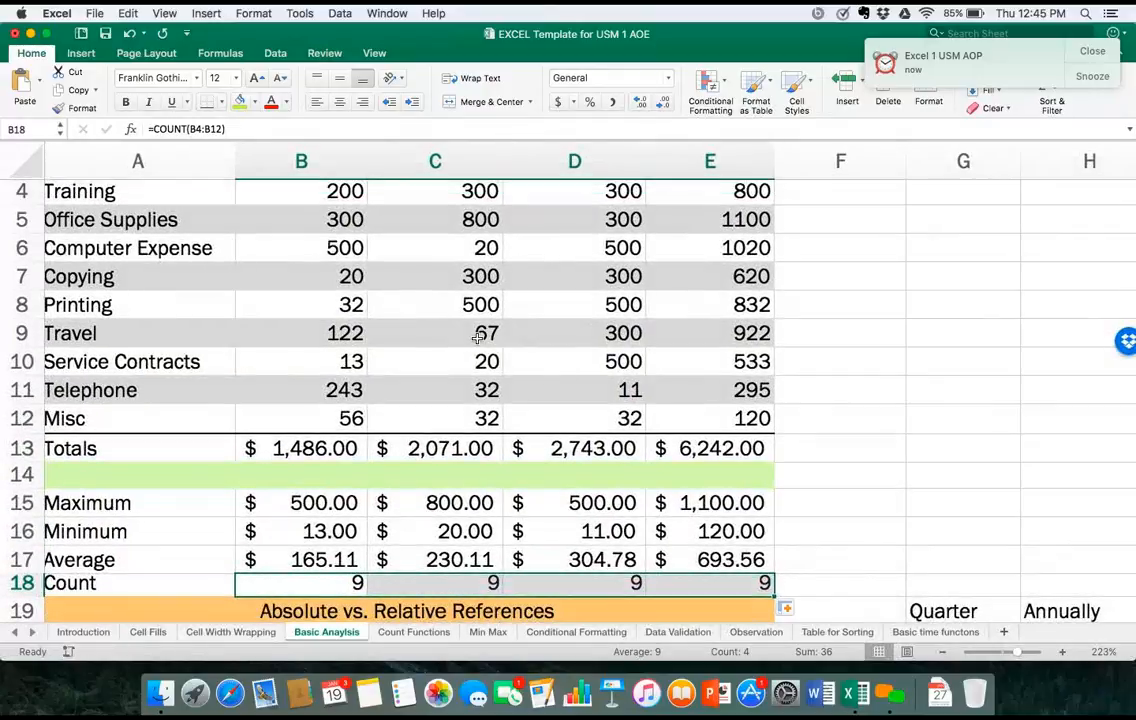
click(481, 336)
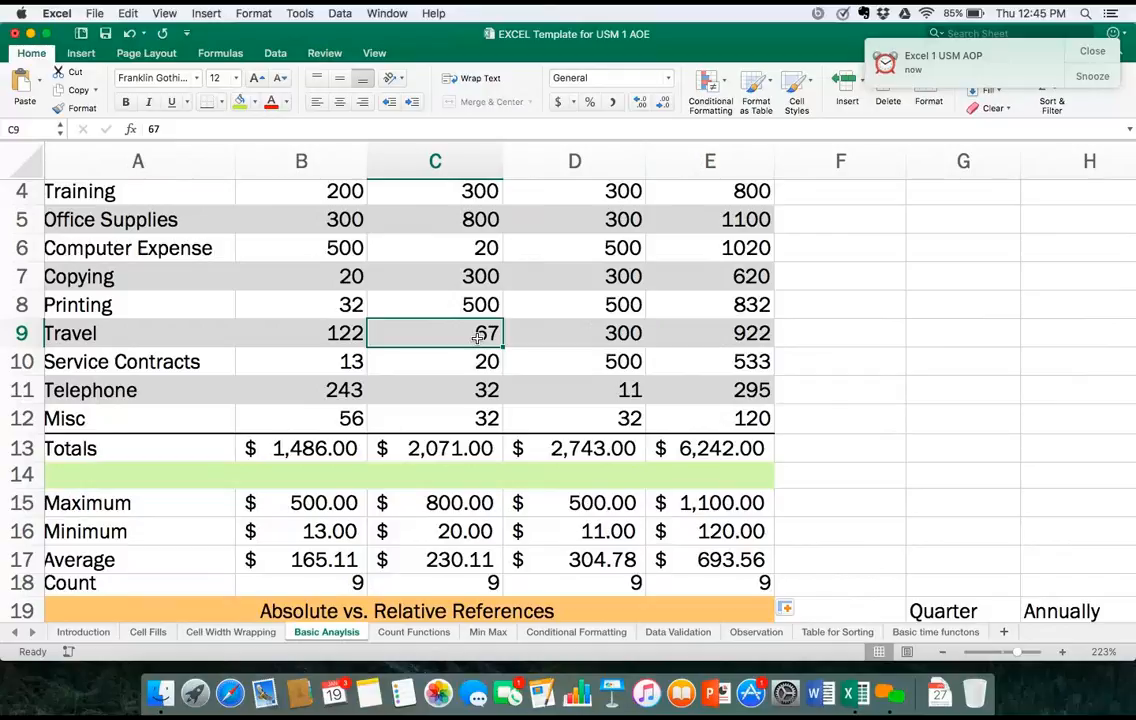
key(Delete)
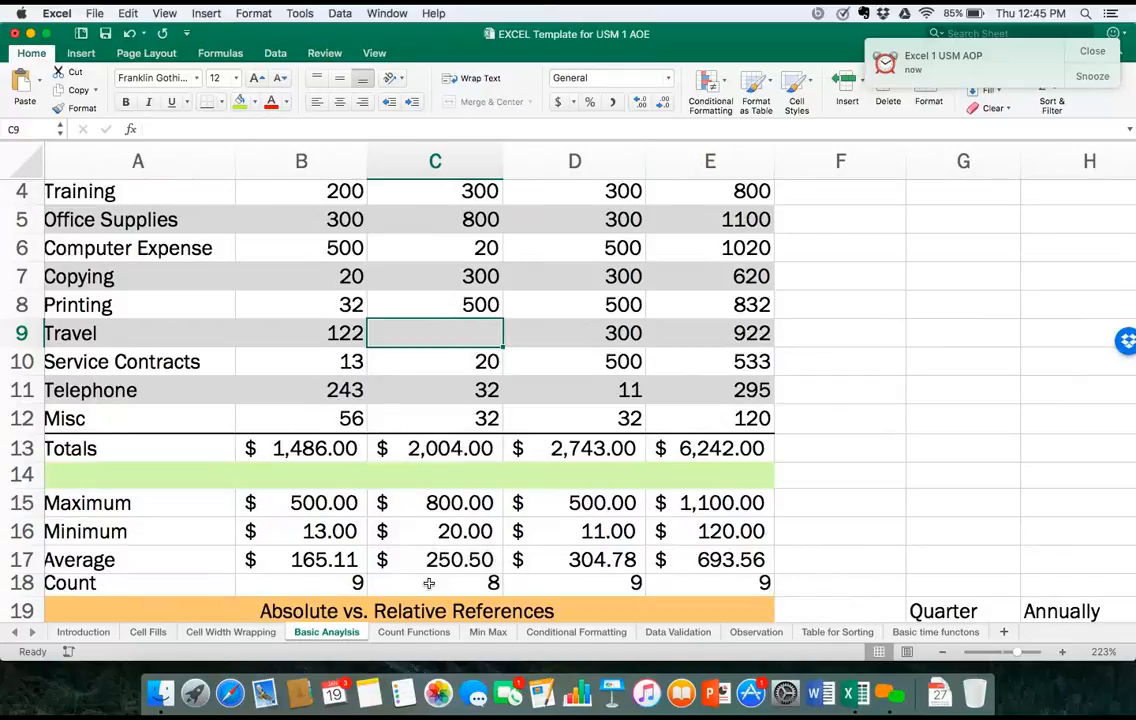
click(477, 249)
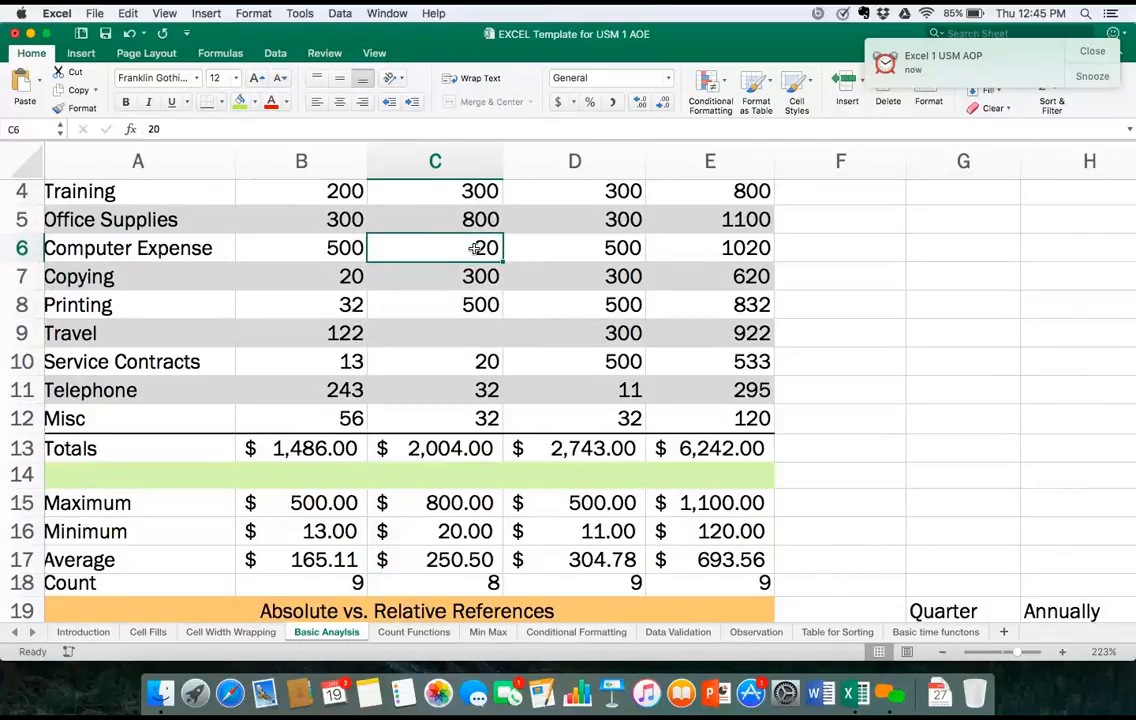
key(Delete)
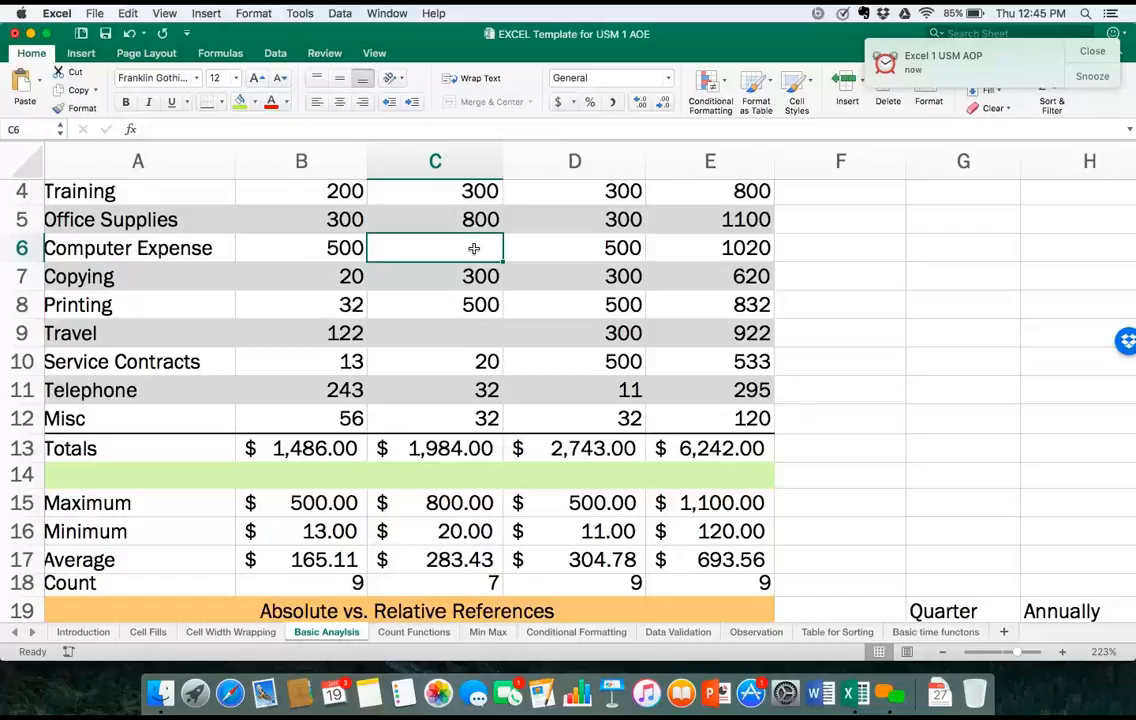
Look over the expense summary rows and the Absolute vs. Relative References table beneath them.
scroll(411, 323, down, 3)
scroll(411, 323, up, 5)
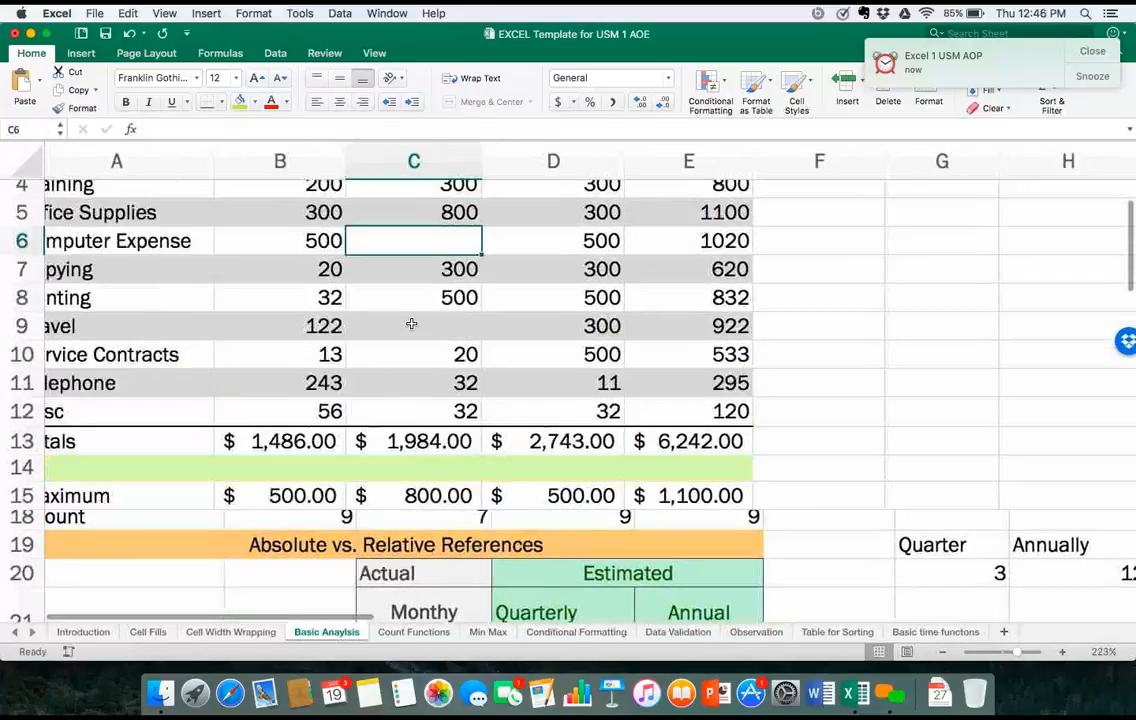
scroll(411, 323, right, 2)
scroll(411, 323, down, 2)
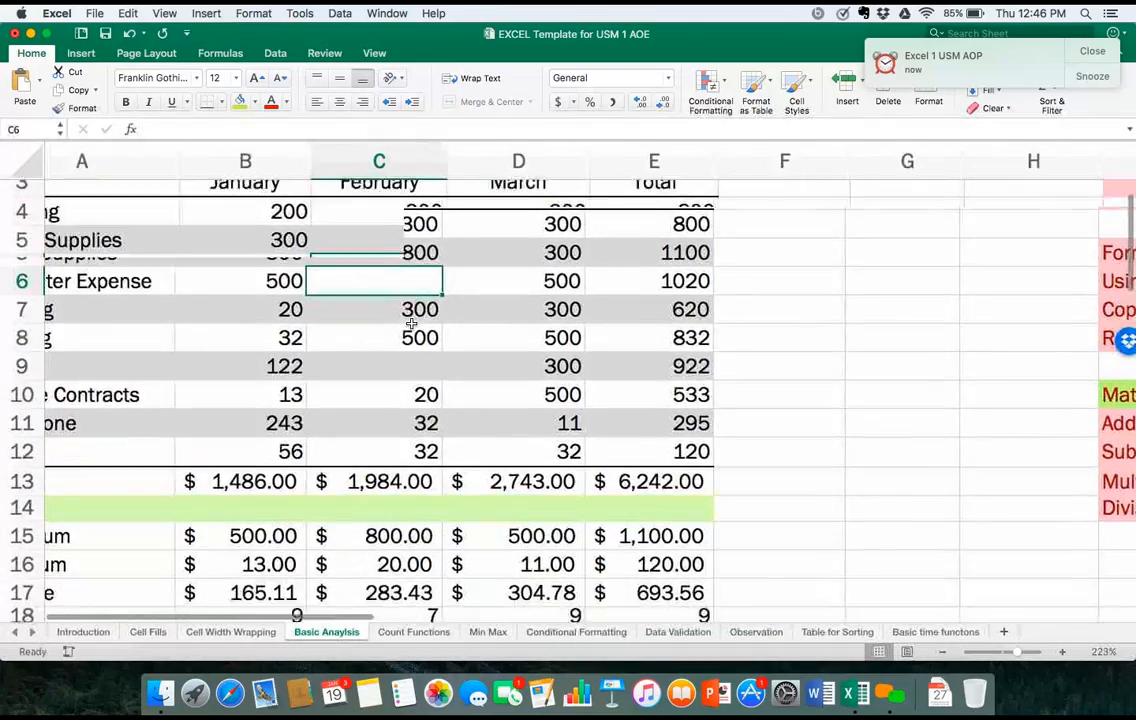
scroll(411, 323, left, 1)
scroll(411, 323, up, 2)
scroll(411, 323, down, 5)
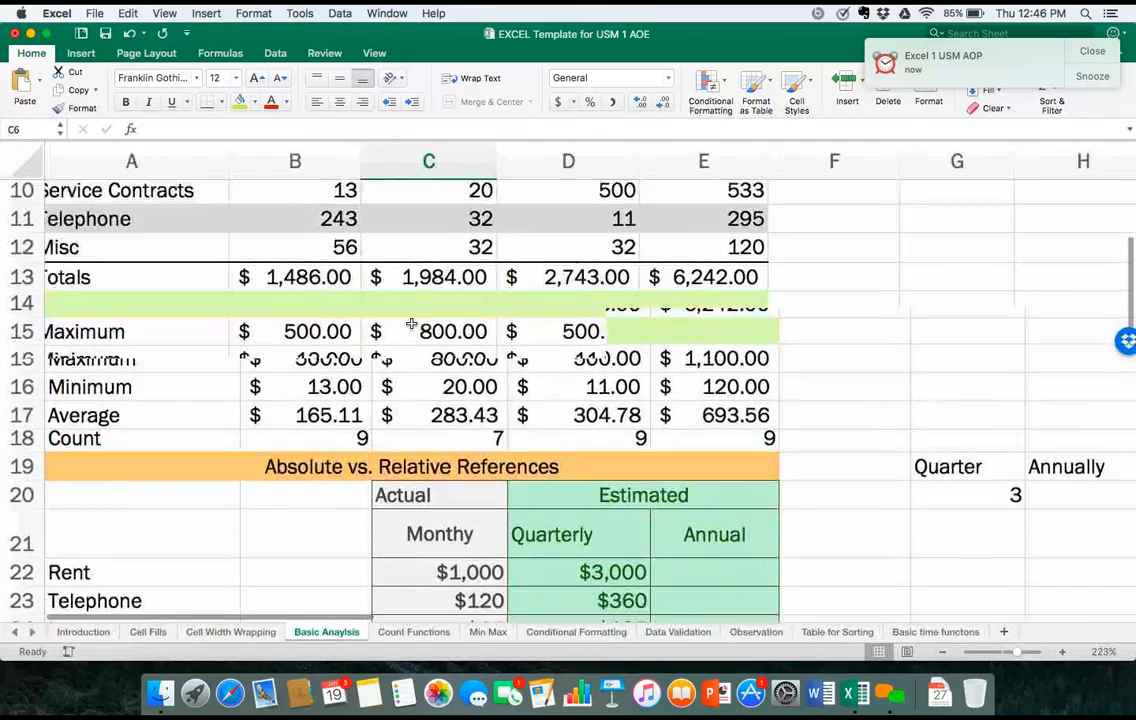
scroll(411, 323, right, 2)
scroll(411, 323, up, 1)
scroll(411, 323, down, 3)
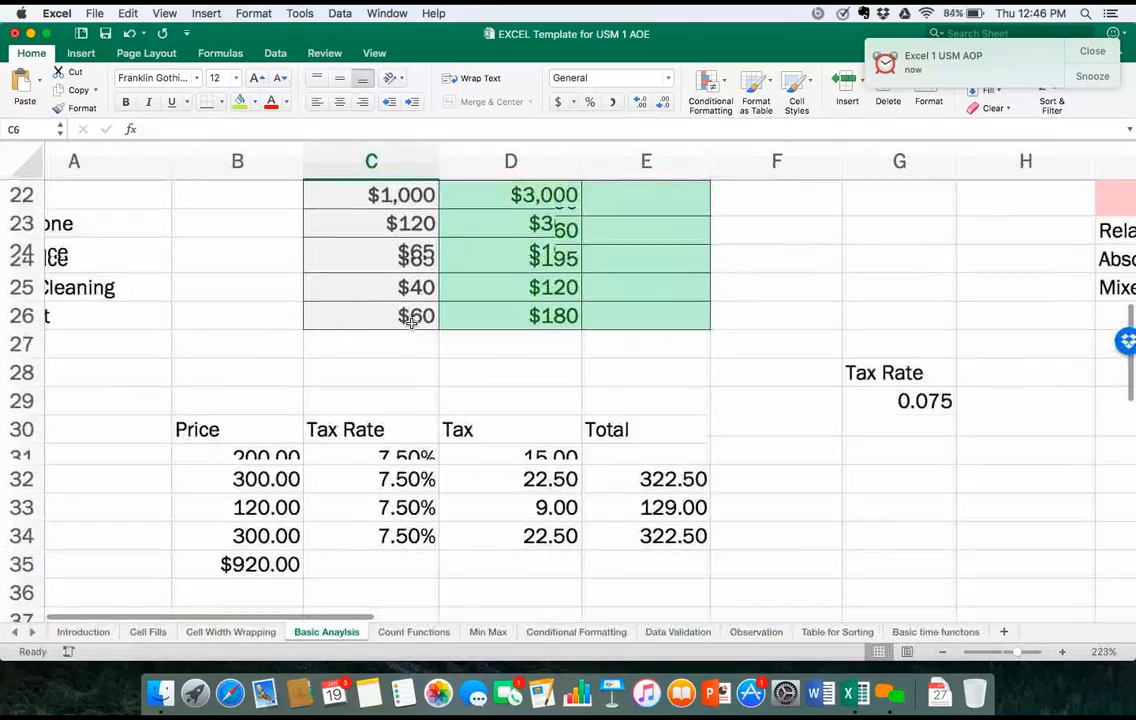
scroll(411, 323, up, 1)
scroll(411, 323, right, 1)
scroll(411, 323, up, 3)
scroll(411, 323, right, 1)
scroll(411, 323, up, 3)
scroll(411, 323, left, 2)
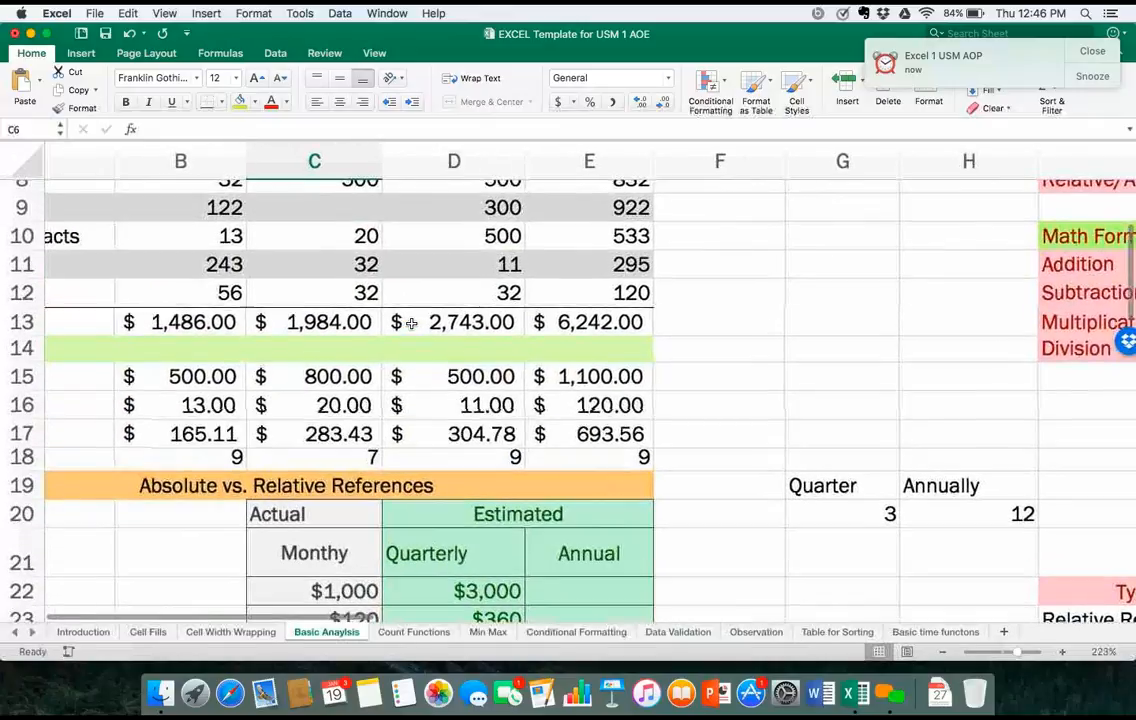
scroll(411, 323, down, 4)
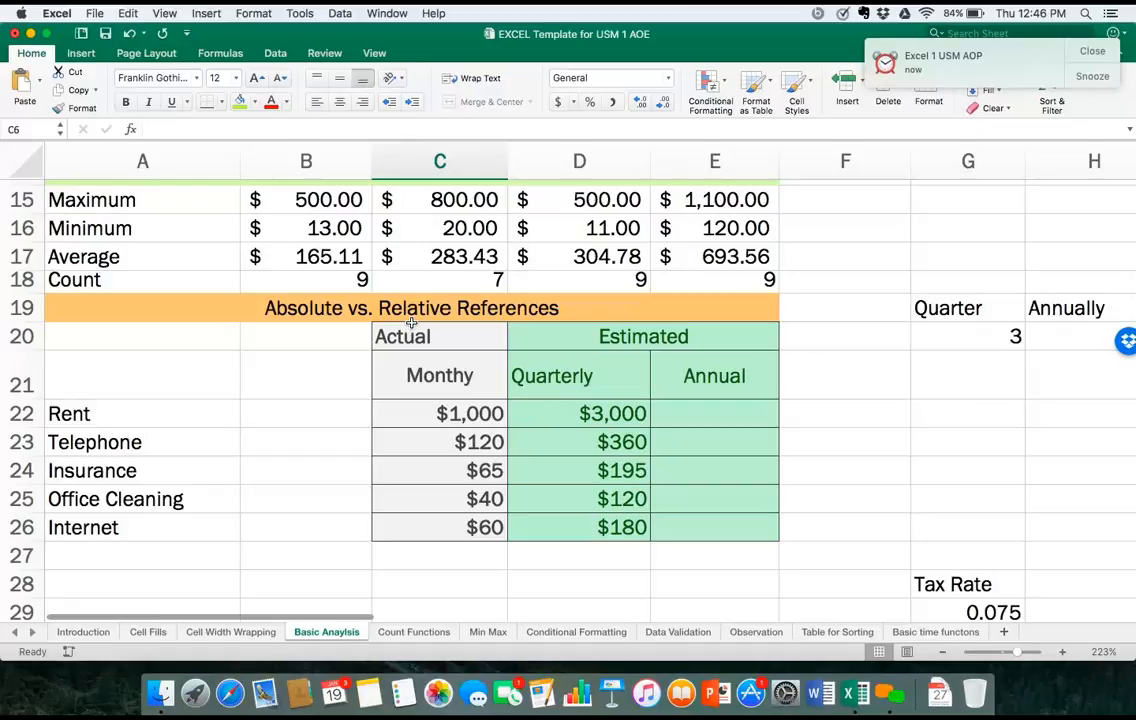
scroll(411, 323, up, 3)
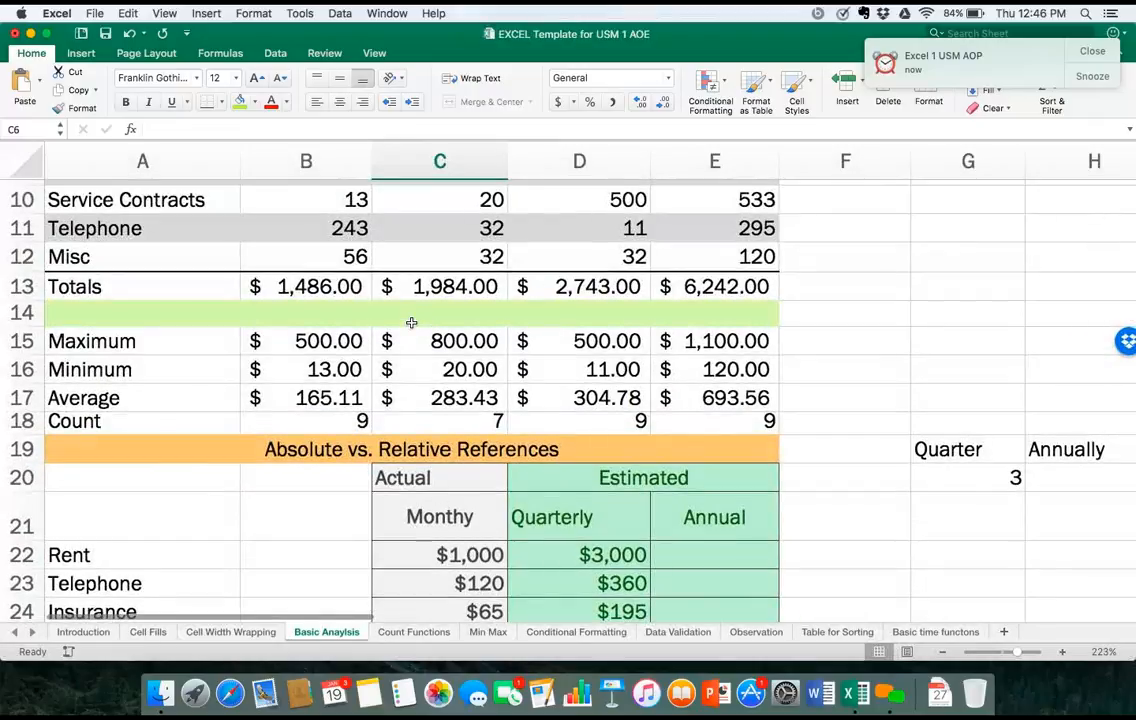
scroll(411, 323, down, 5)
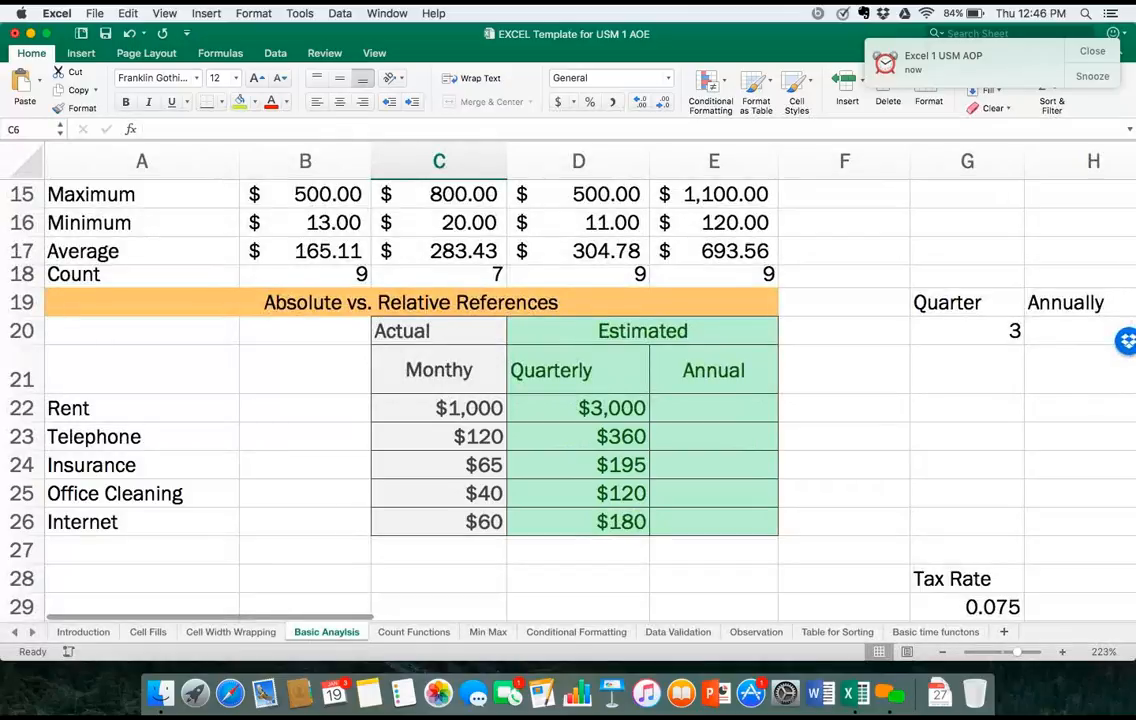
scroll(367, 445, up, 9)
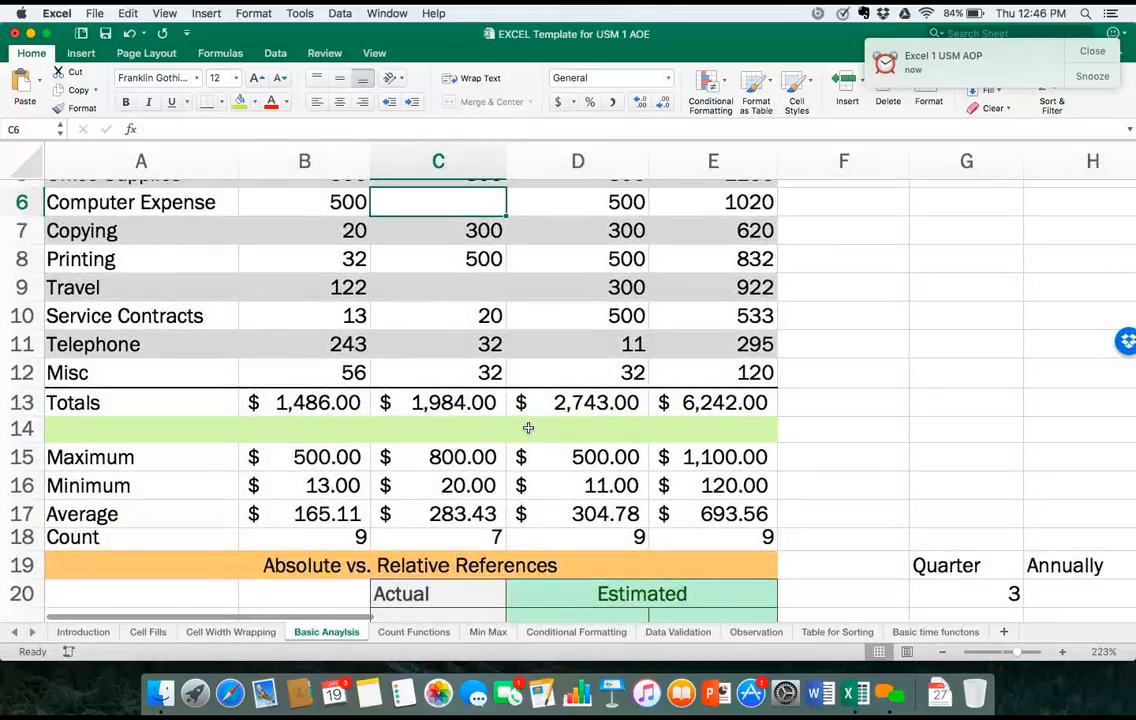
scroll(528, 428, down, 9)
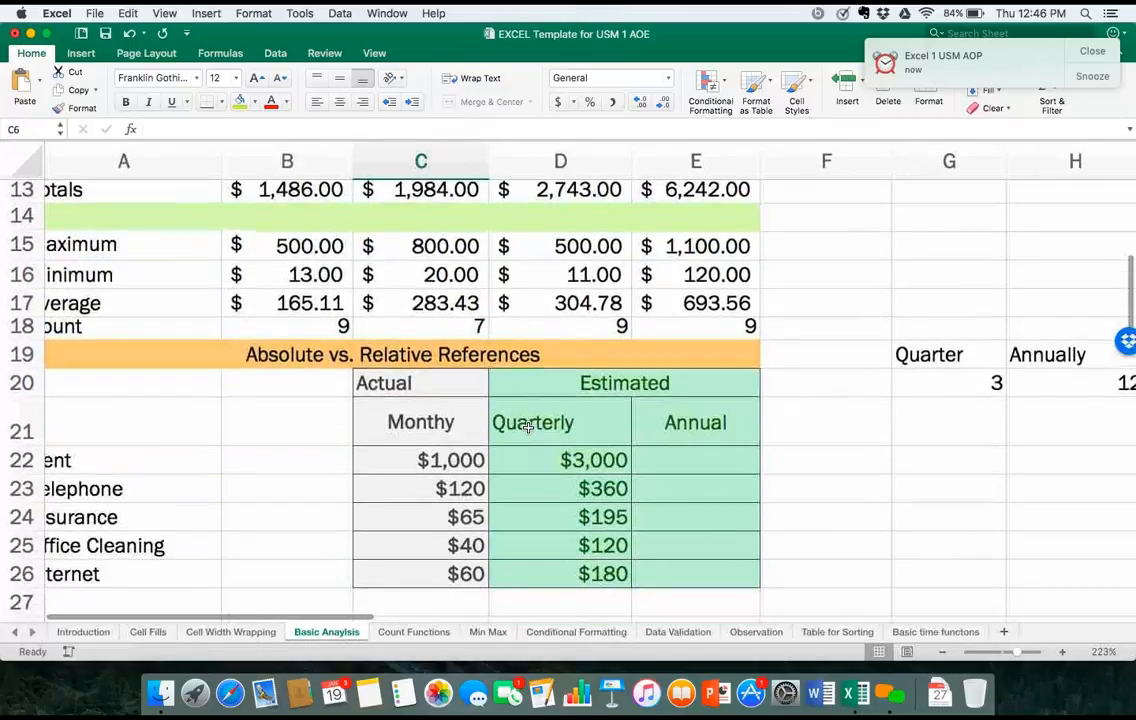
Inspect the existing quarterly estimate formulas for Rent in D22 and Telephone in D23.
click(528, 428)
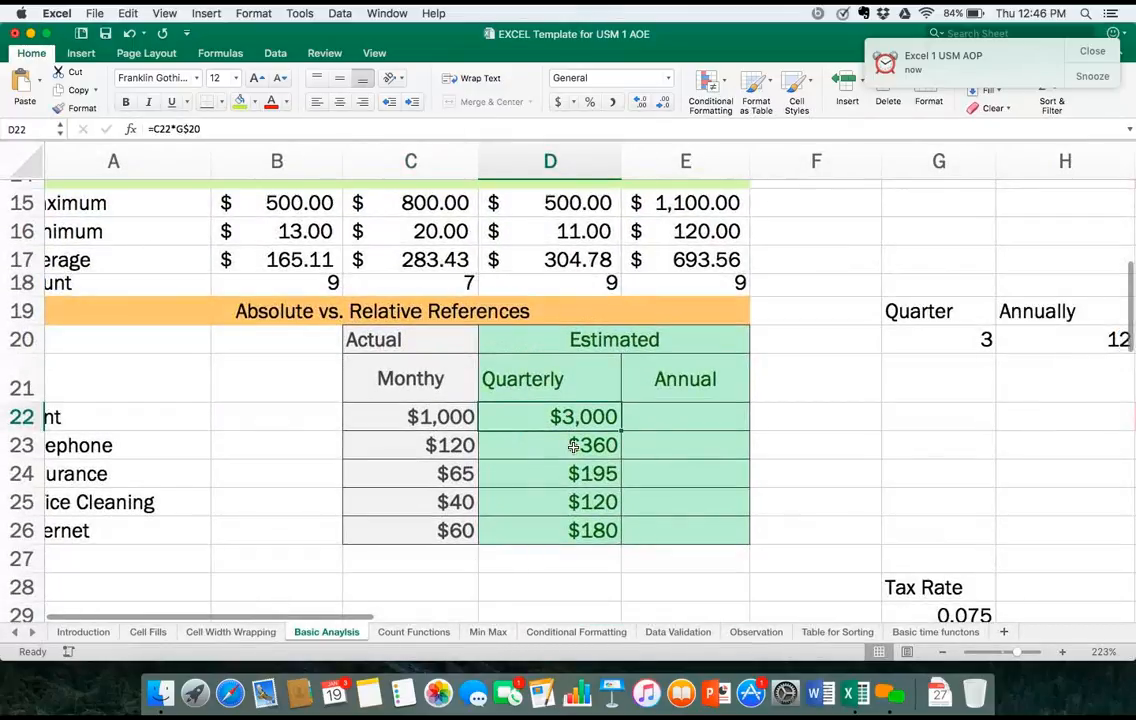
click(573, 445)
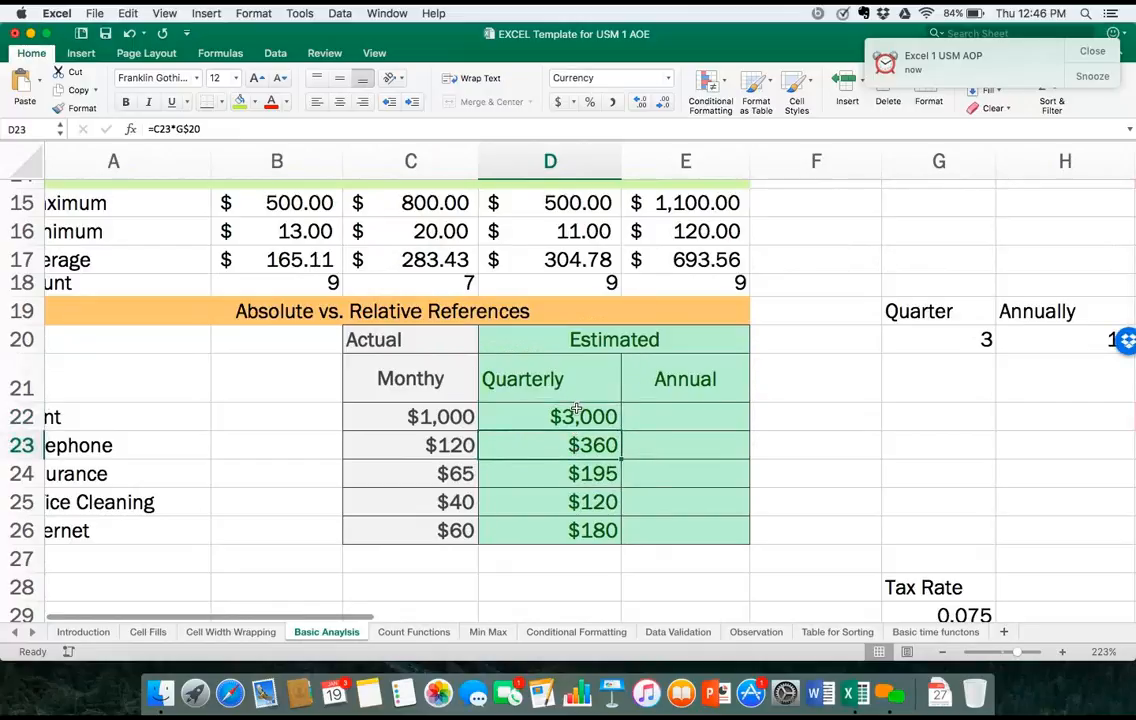
mouse_move(576, 413)
mouse_down()
mouse_move(584, 530)
mouse_move(584, 416)
mouse_up()
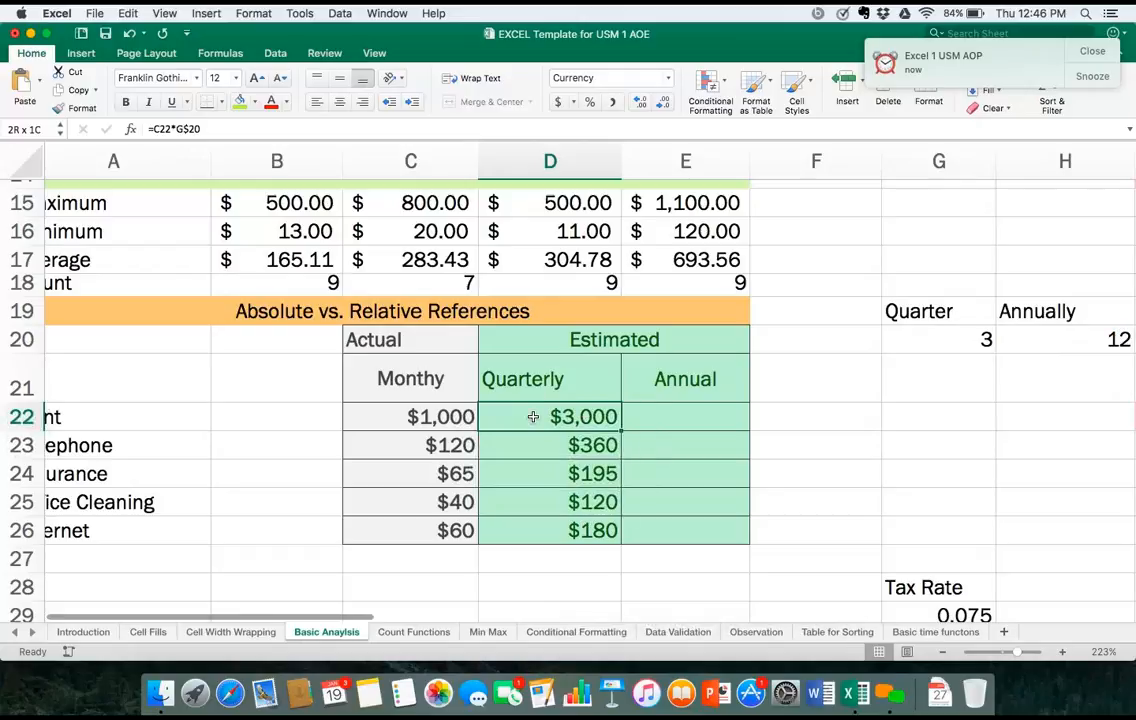
Clear the quarterly estimates for Rent, Telephone and Insurance in D22, D23 and D24.
drag(533, 417, 533, 417)
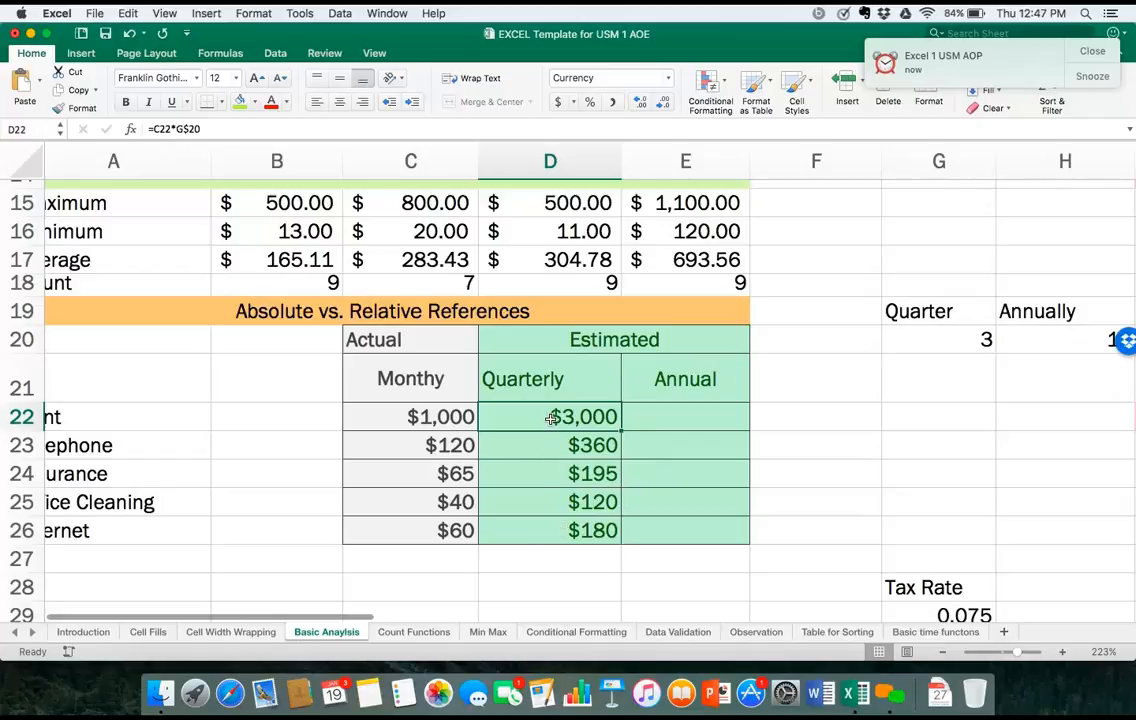
key(Delete)
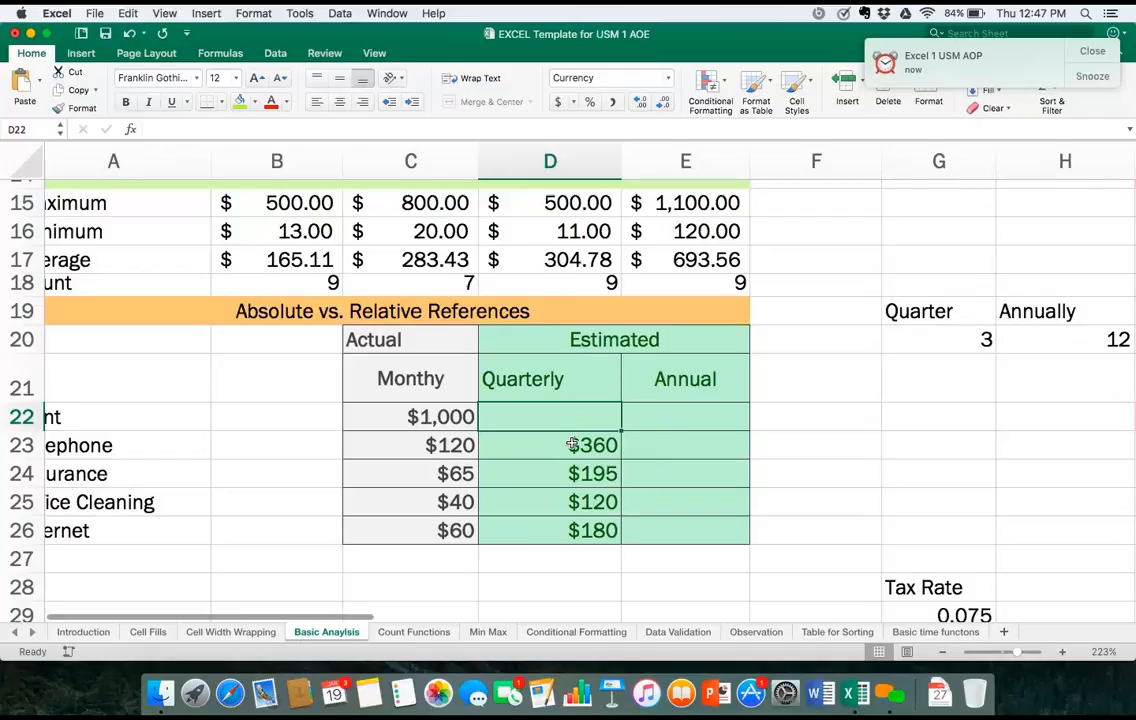
click(571, 444)
key(Delete)
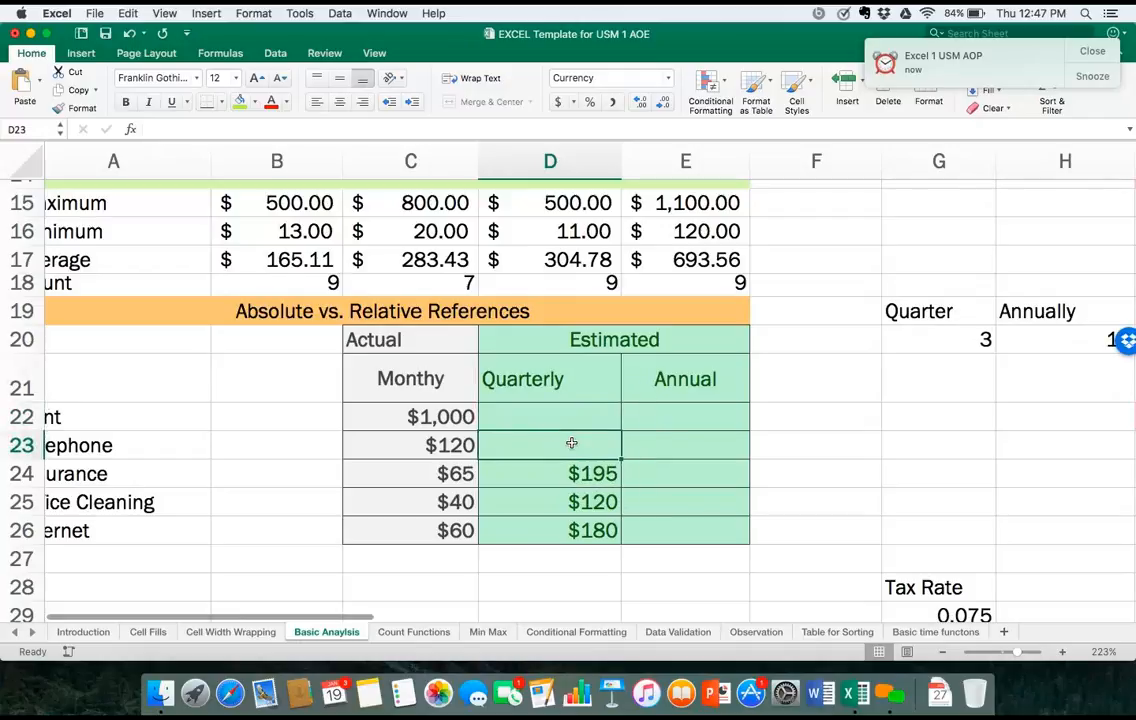
click(512, 472)
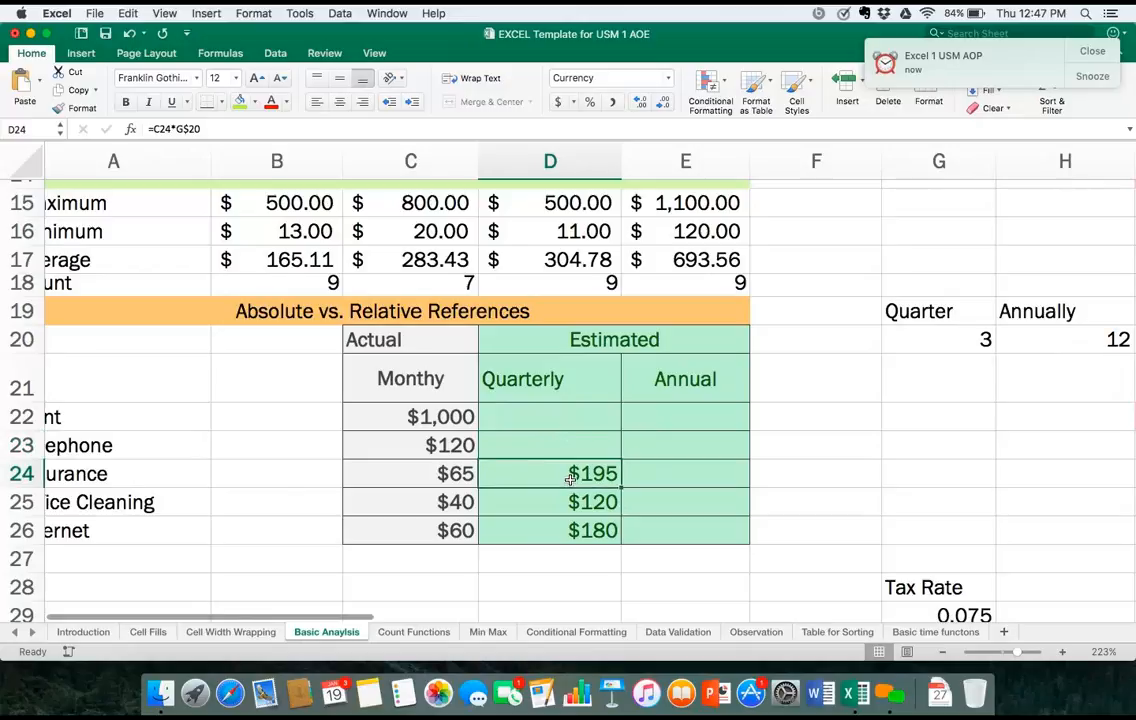
key(Delete)
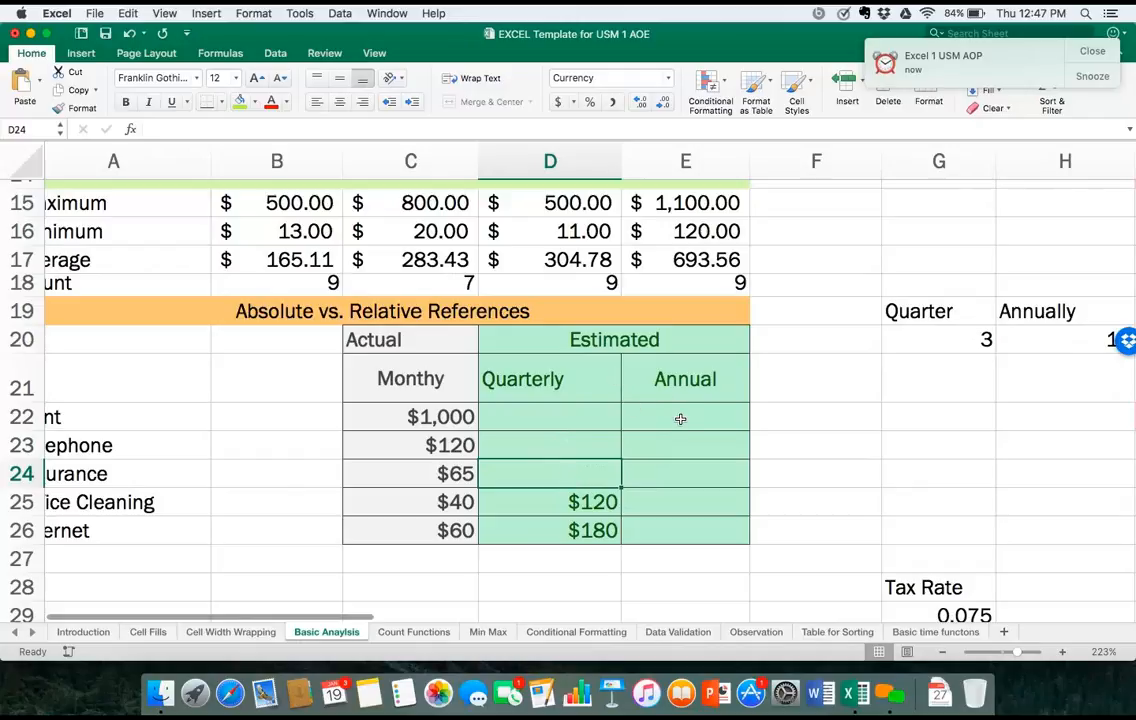
Begin a formula in D22 for Rent's quarterly estimate with a relative reference to the monthly amount in C22.
scroll(680, 419, right, 3)
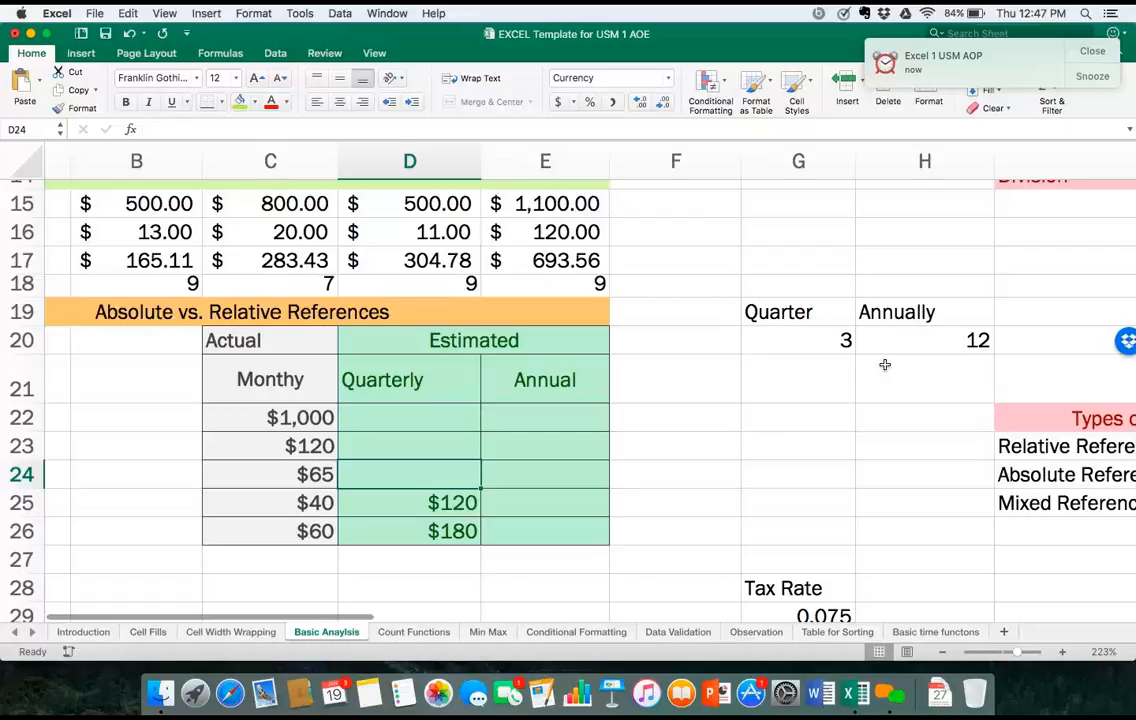
click(410, 421)
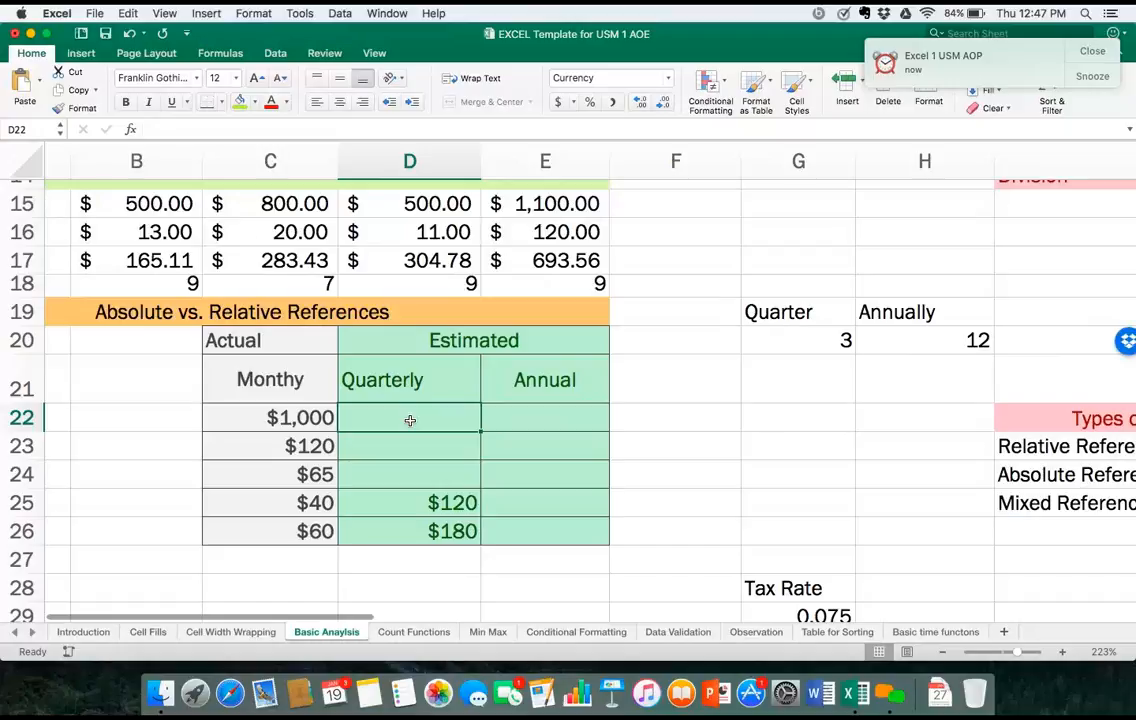
text(=)
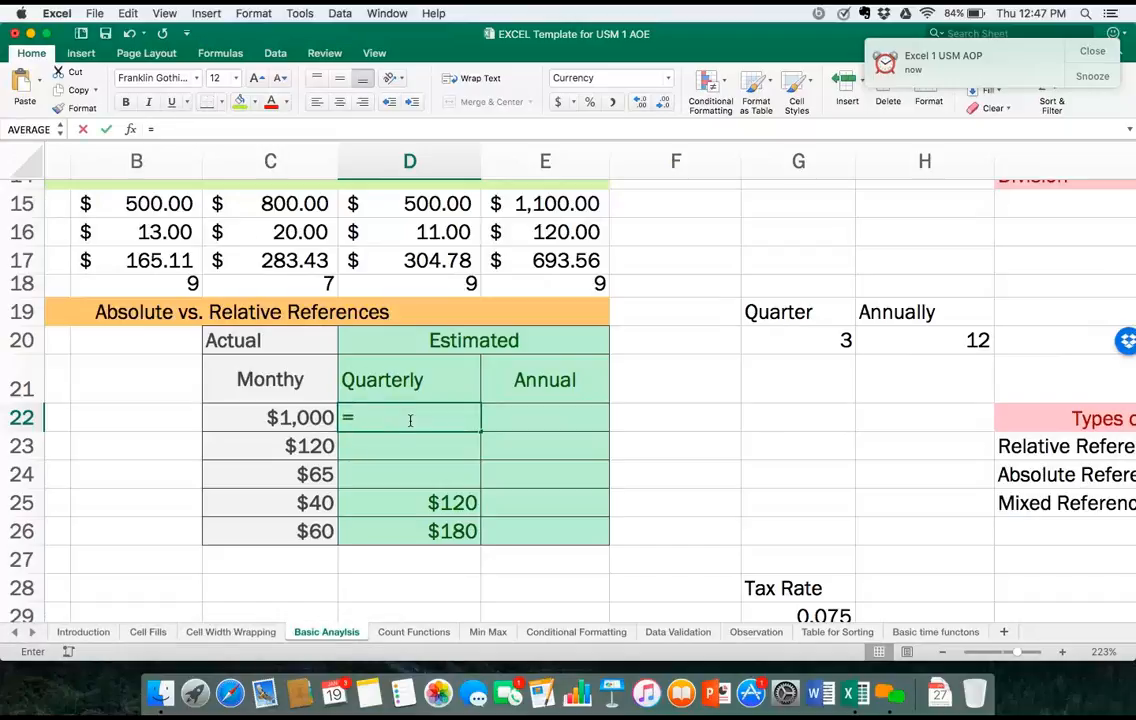
click(311, 417)
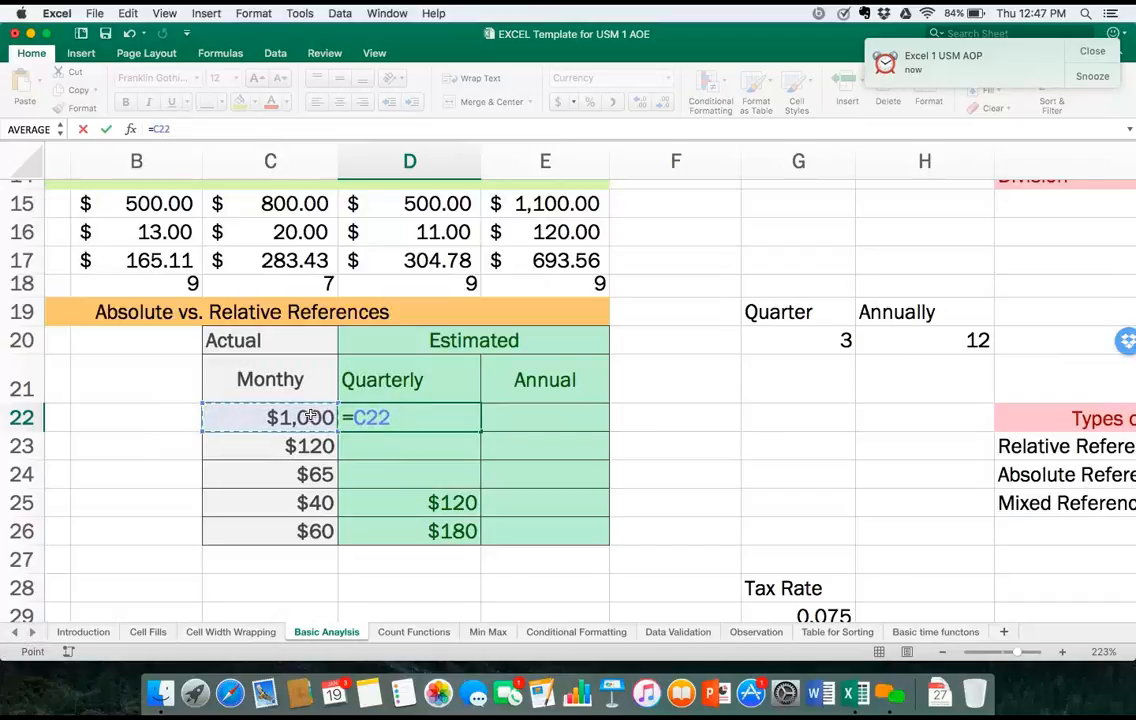
text(@)
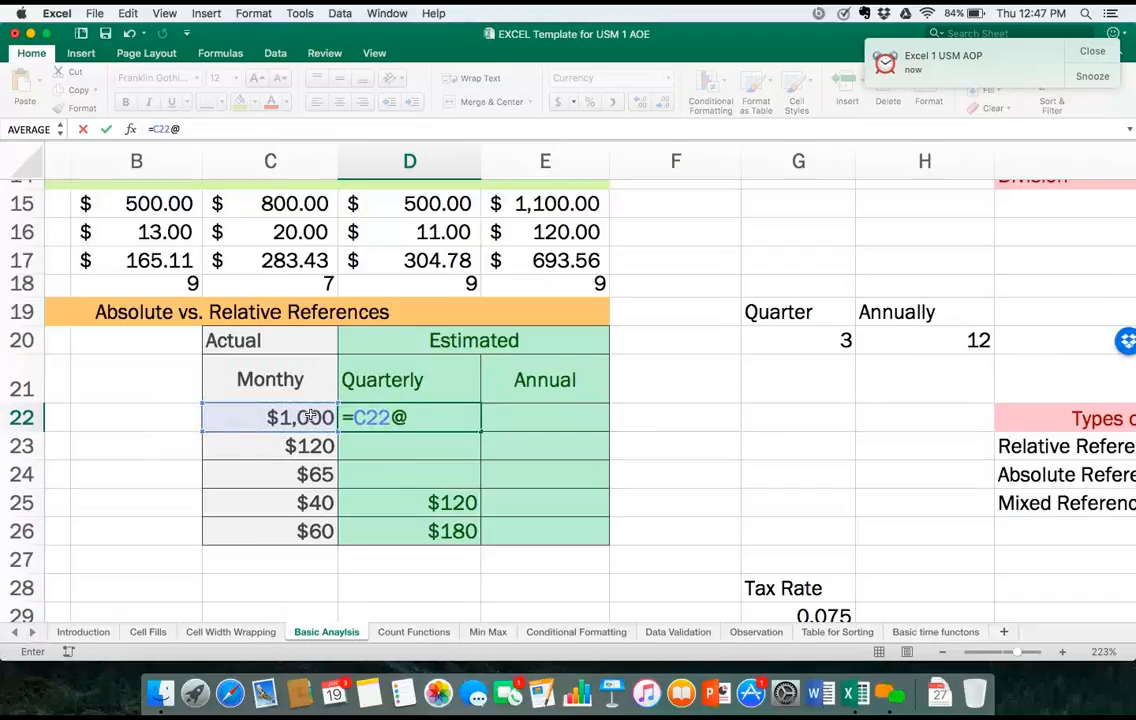
text(3)
key(BackSpace)
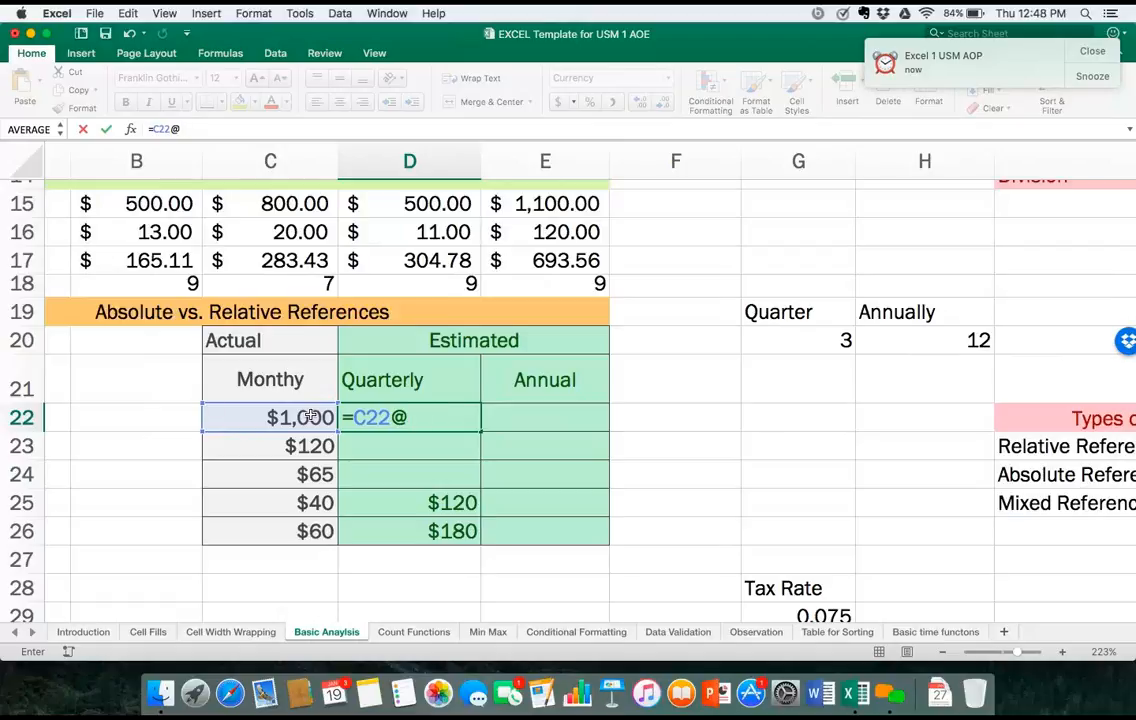
key(Return)
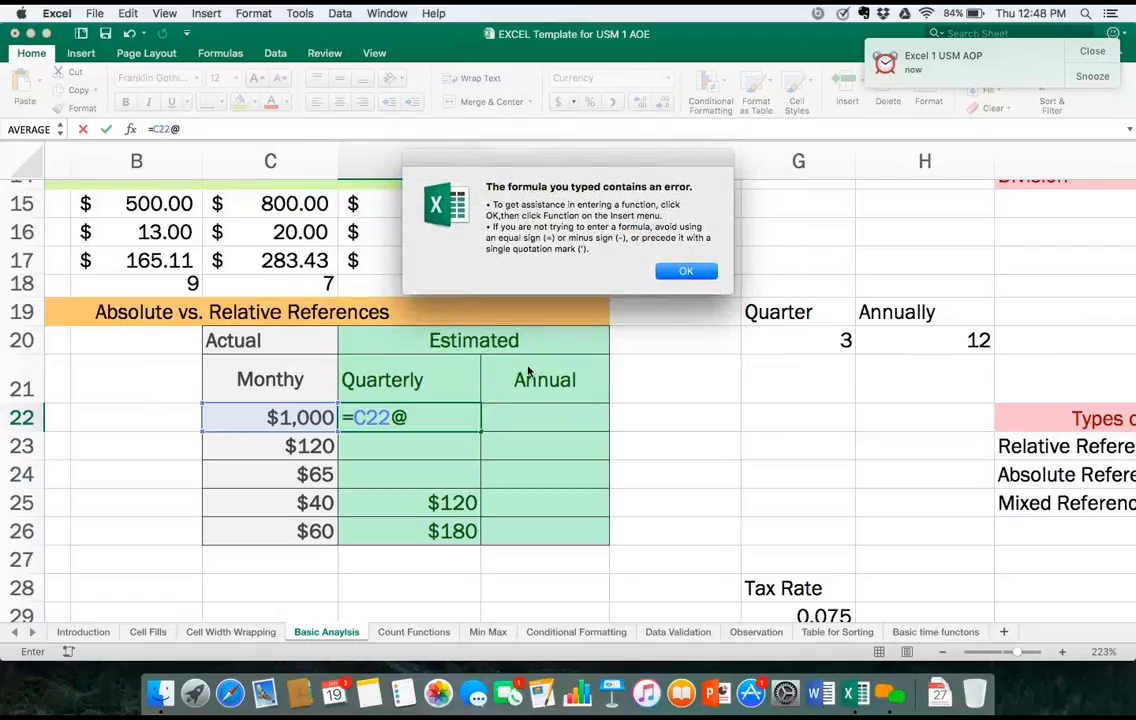
click(686, 271)
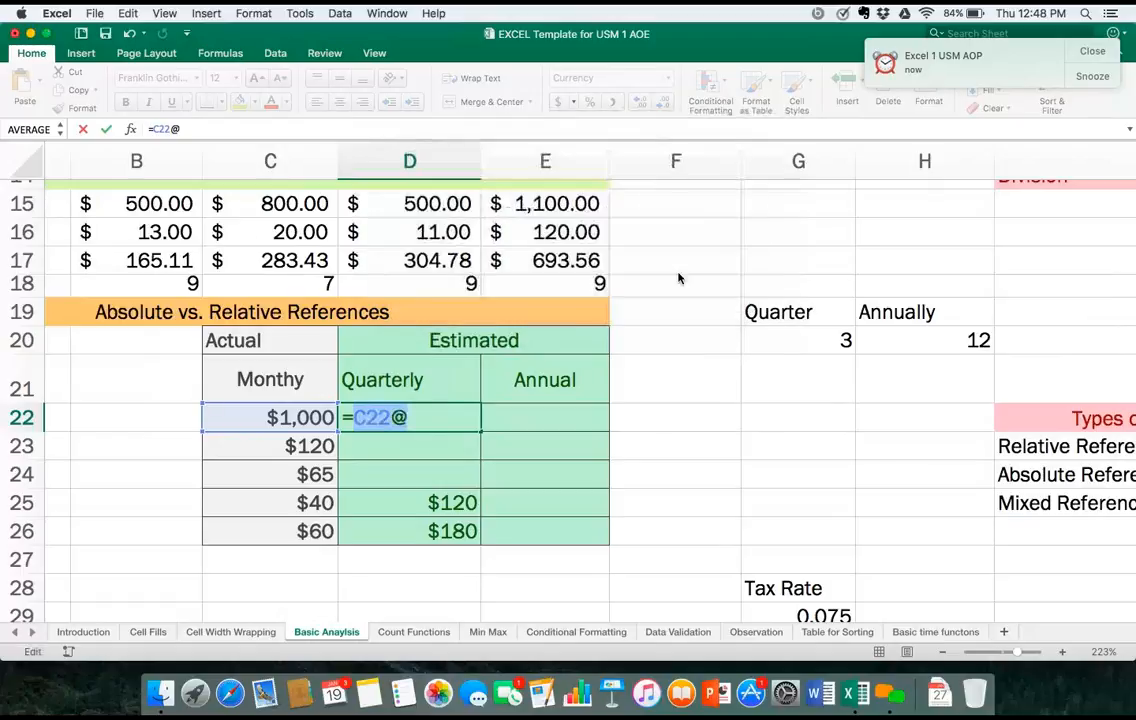
click(405, 412)
key(BackSpace)
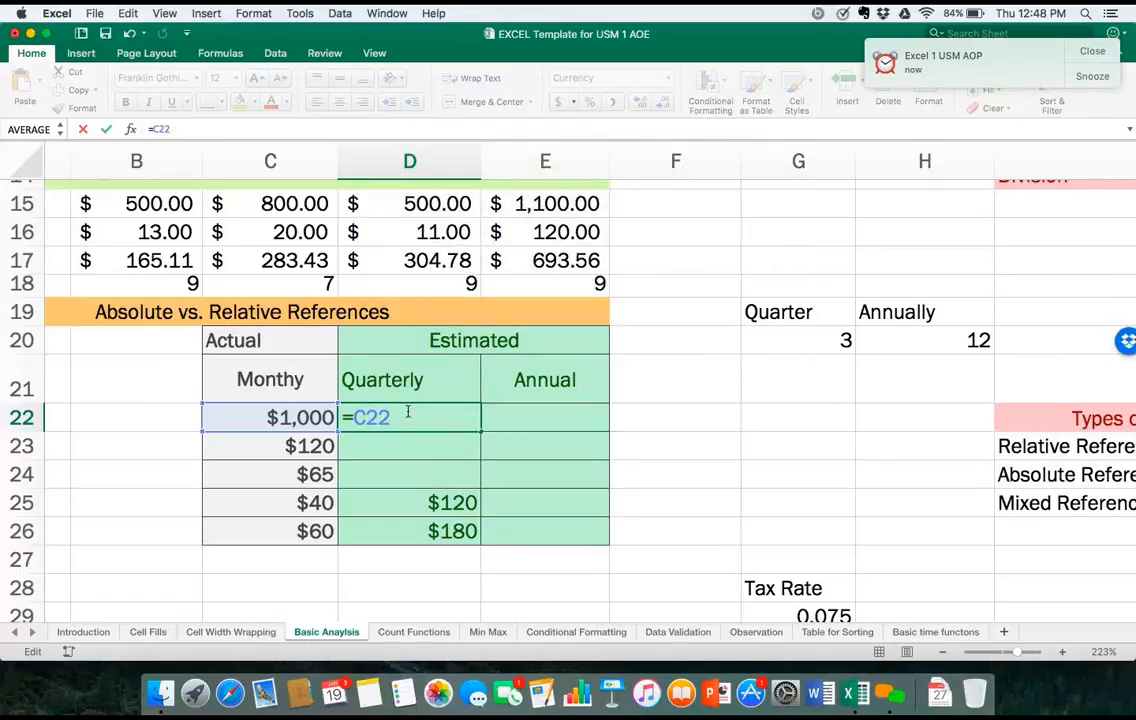
Complete D22 as =C22*G20 and fill the formula down through D26 for the remaining expenses.
text(*)
click(812, 342)
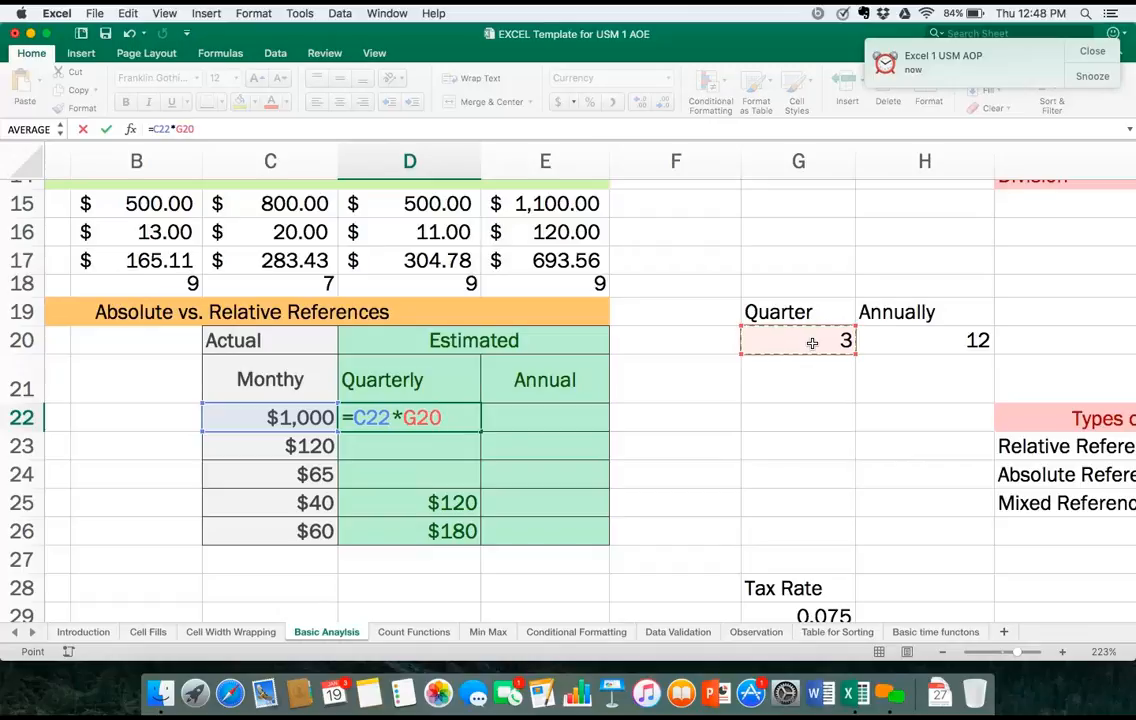
key(Return)
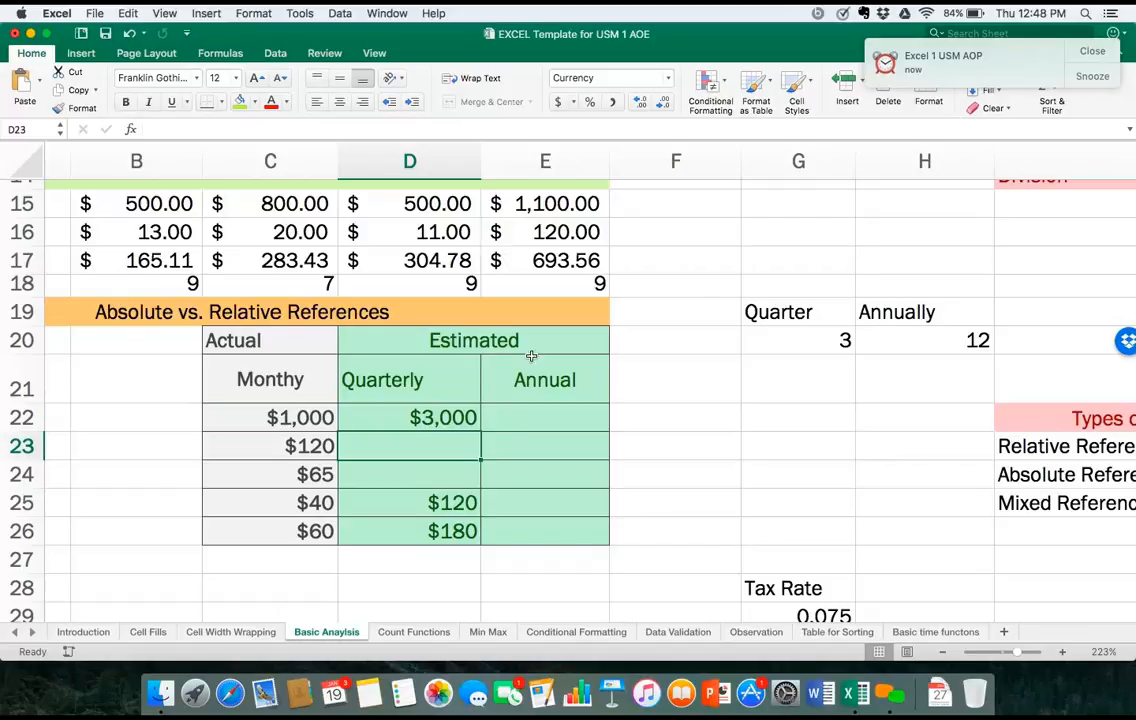
click(462, 418)
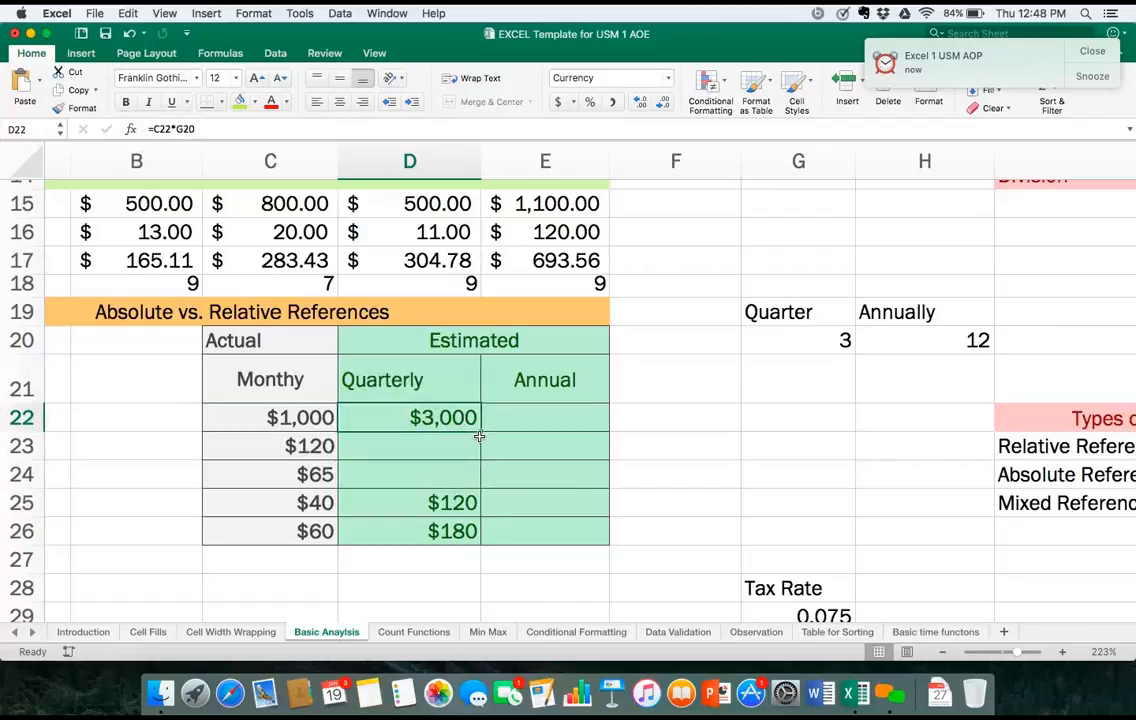
drag(479, 431, 476, 540)
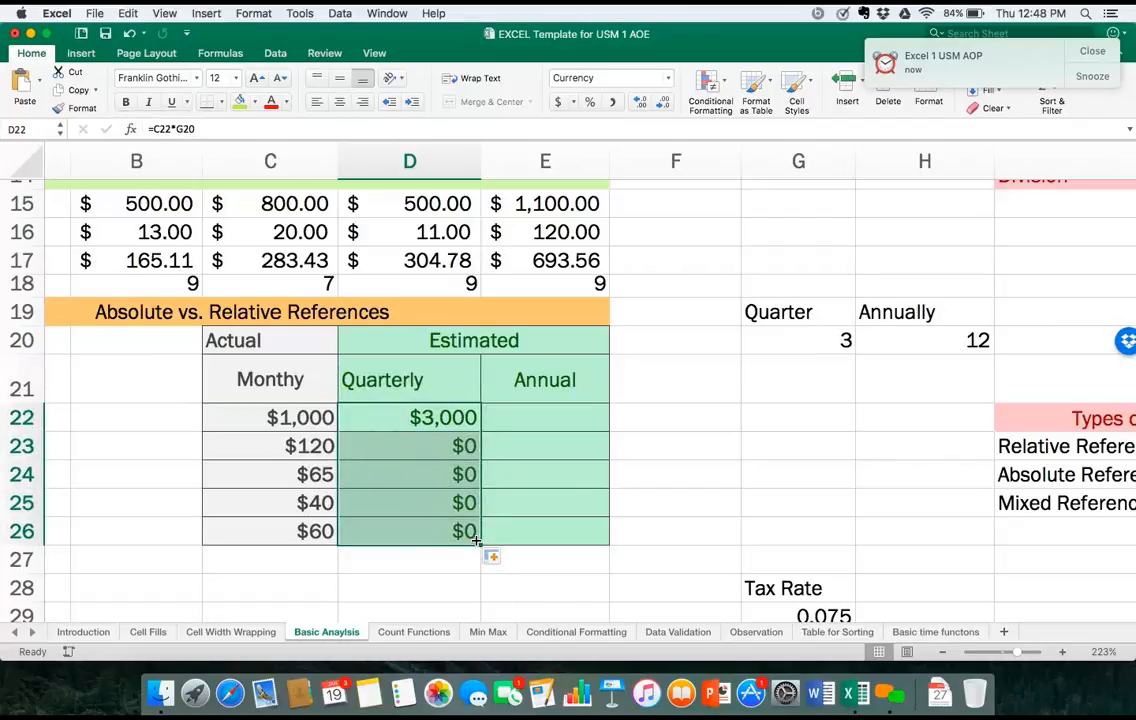
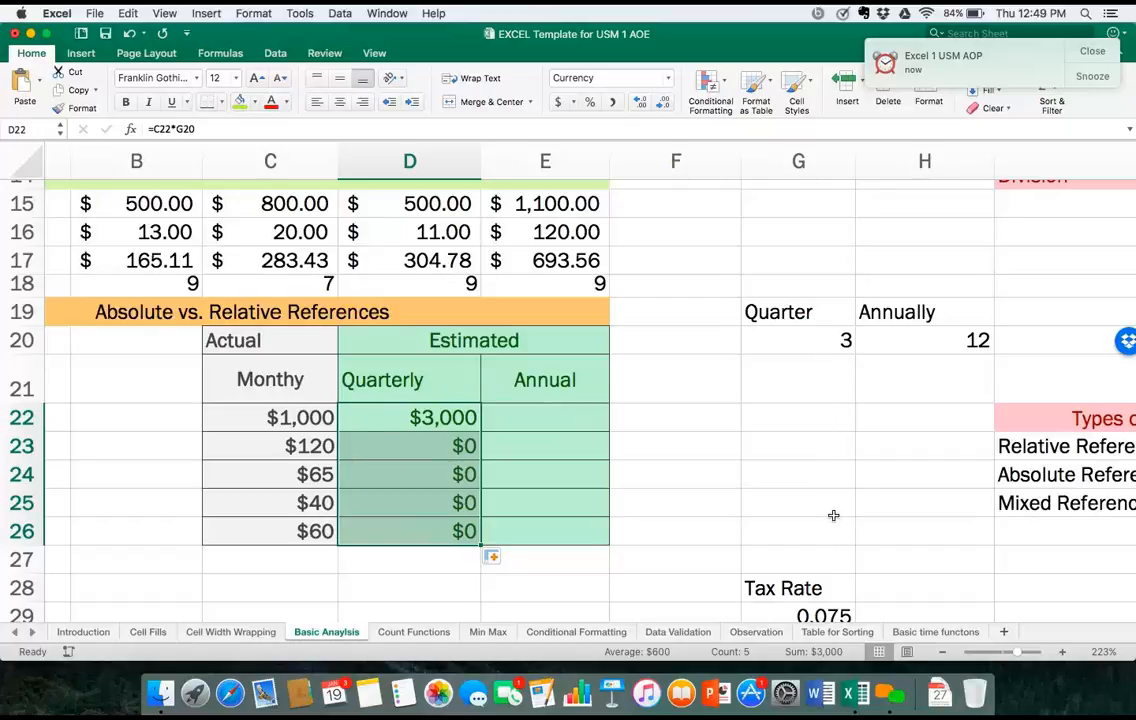
Enter the multiplier 3 in each of G21, G22, G23 and G24 beneath the Quarter value.
click(817, 381)
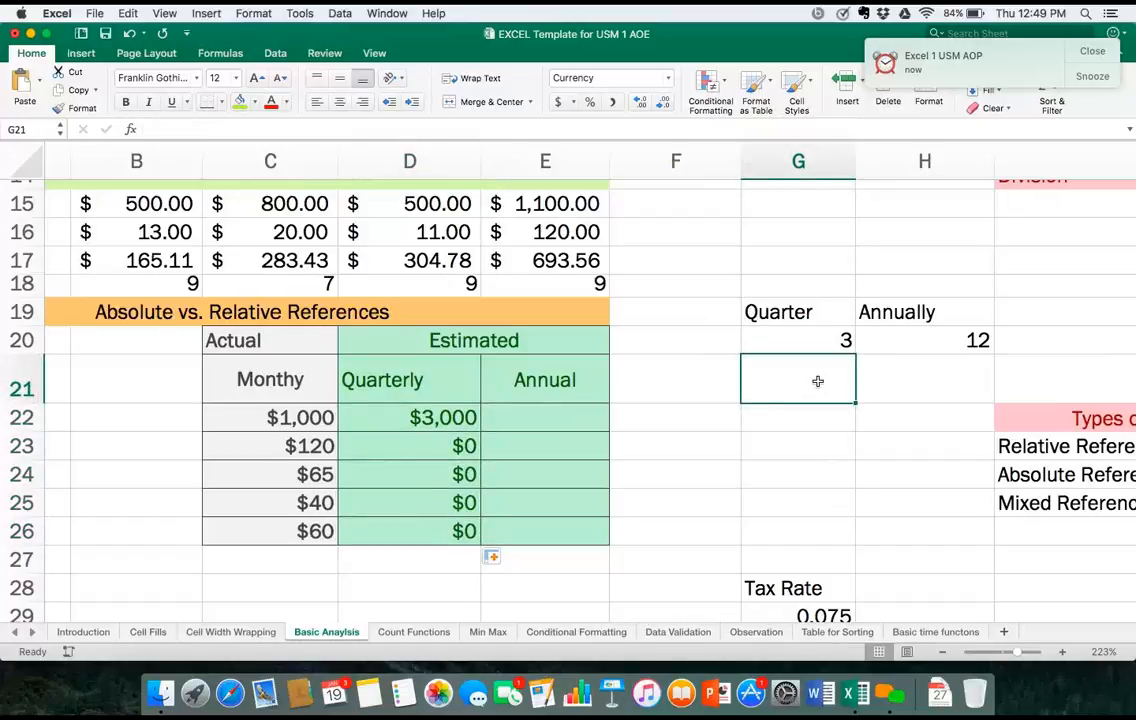
text(3)
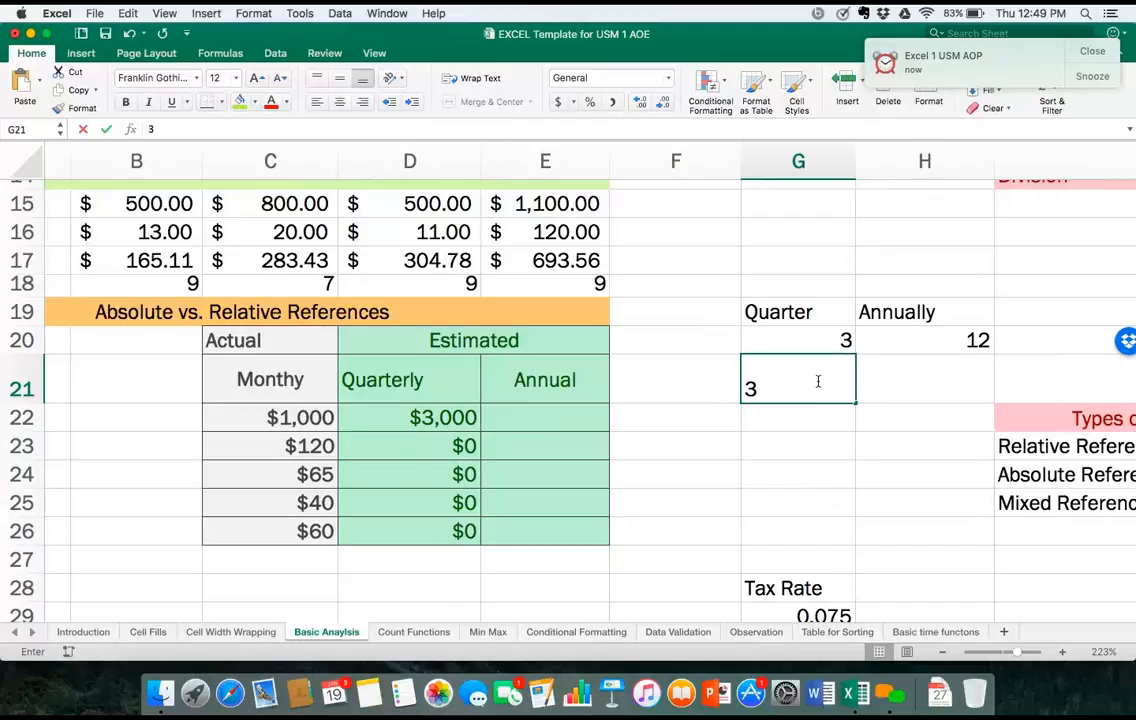
key(Return)
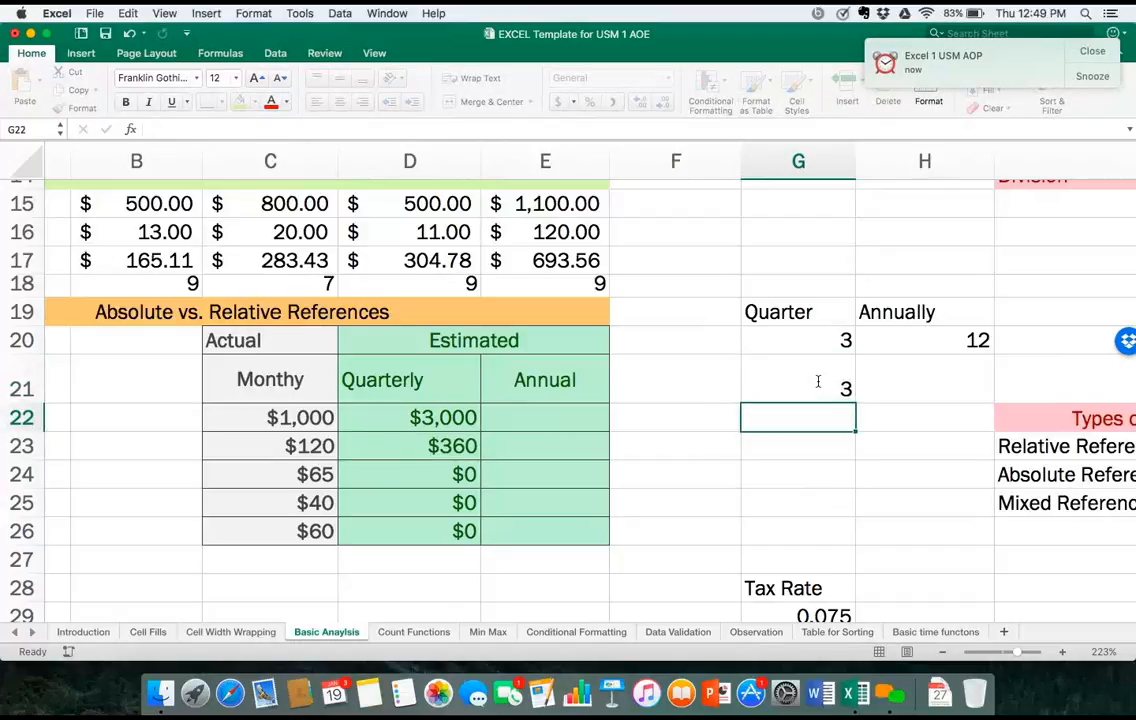
text(3)
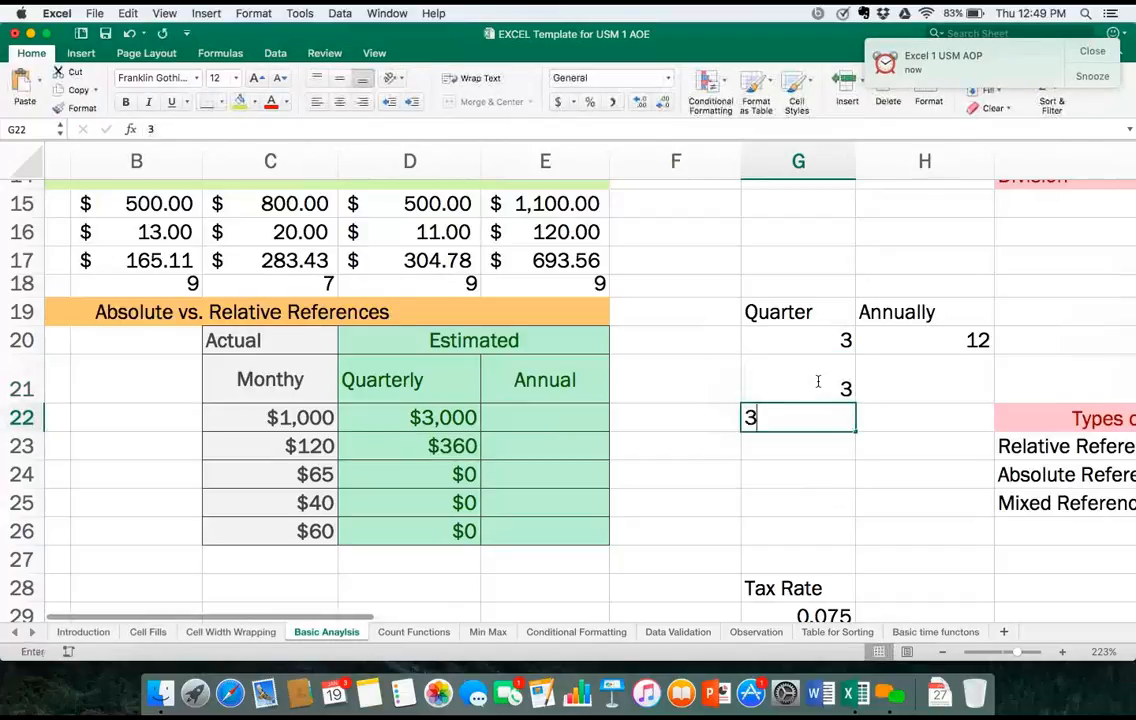
key(Return)
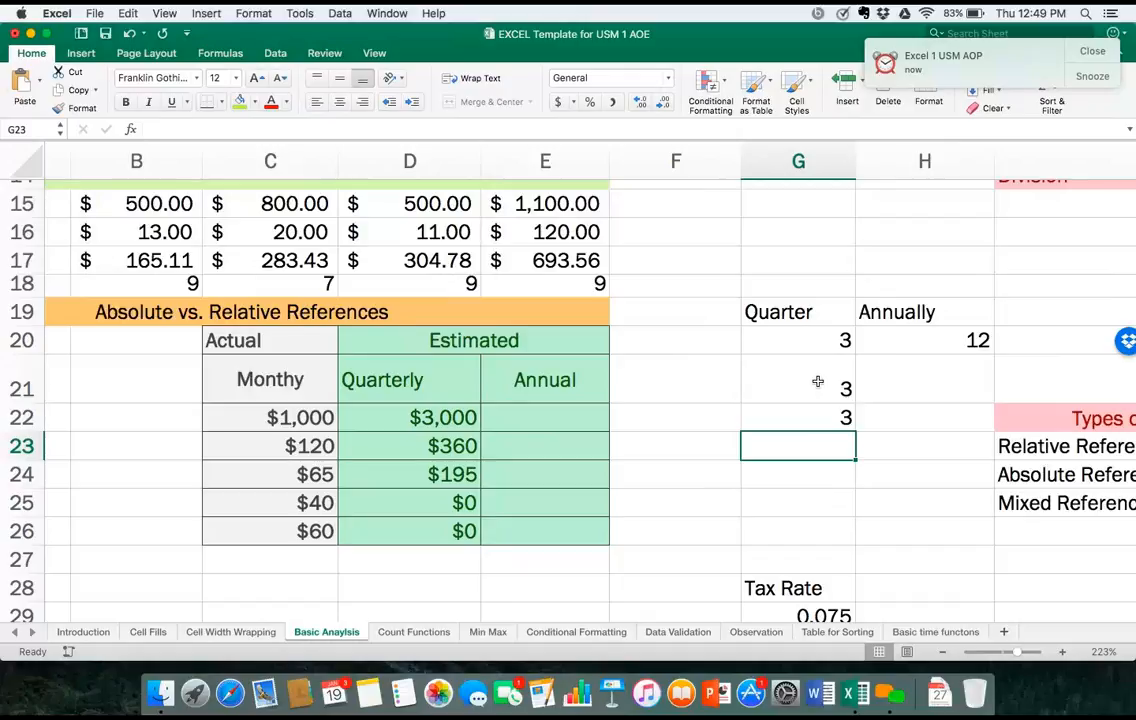
text(3)
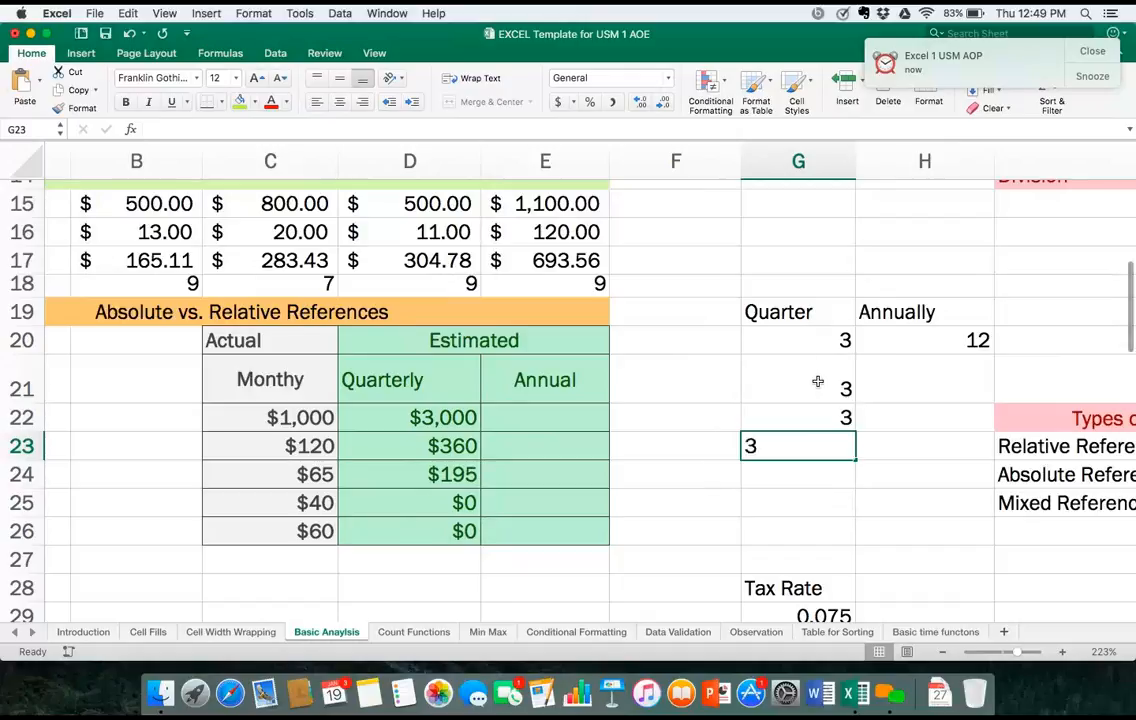
key(Return)
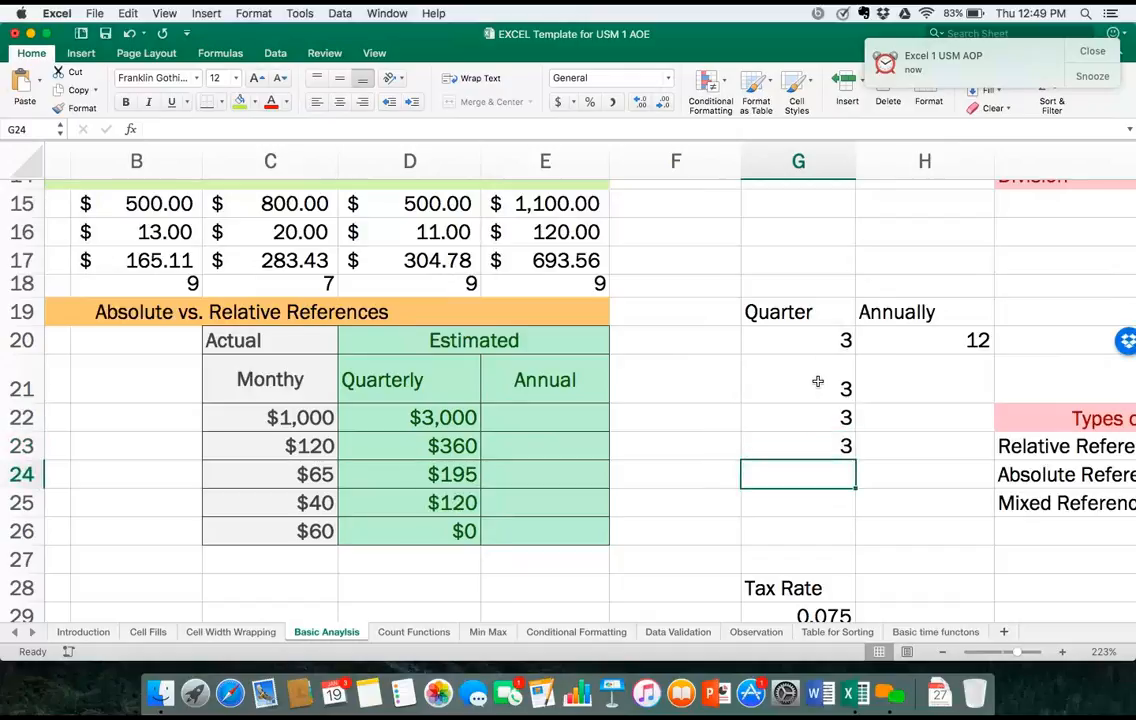
text(3)
key(Return)
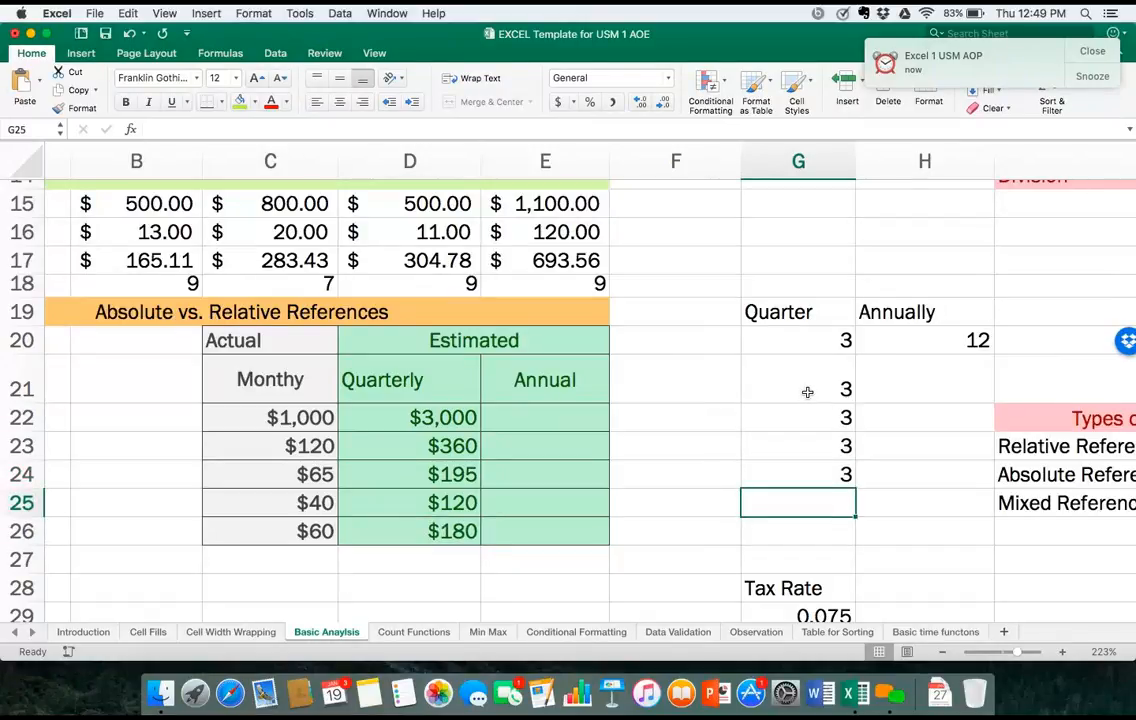
Clear the extra multipliers from G21 through G24, keeping only the Quarter value in G20.
drag(815, 386, 819, 470)
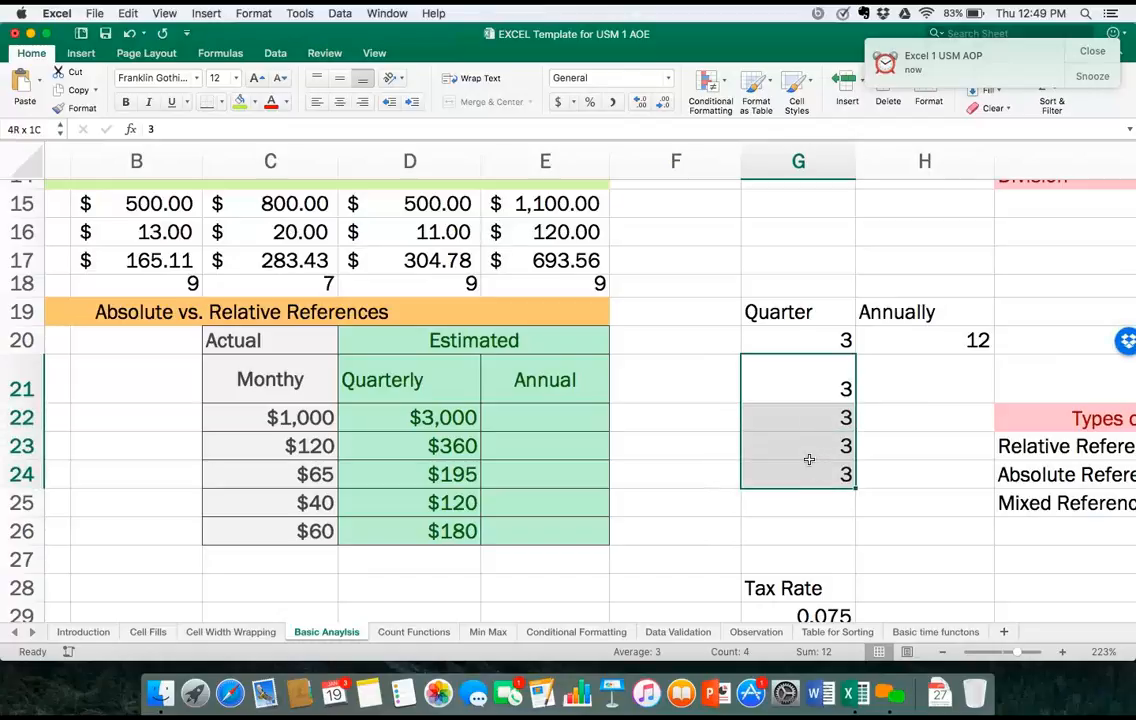
key(Delete)
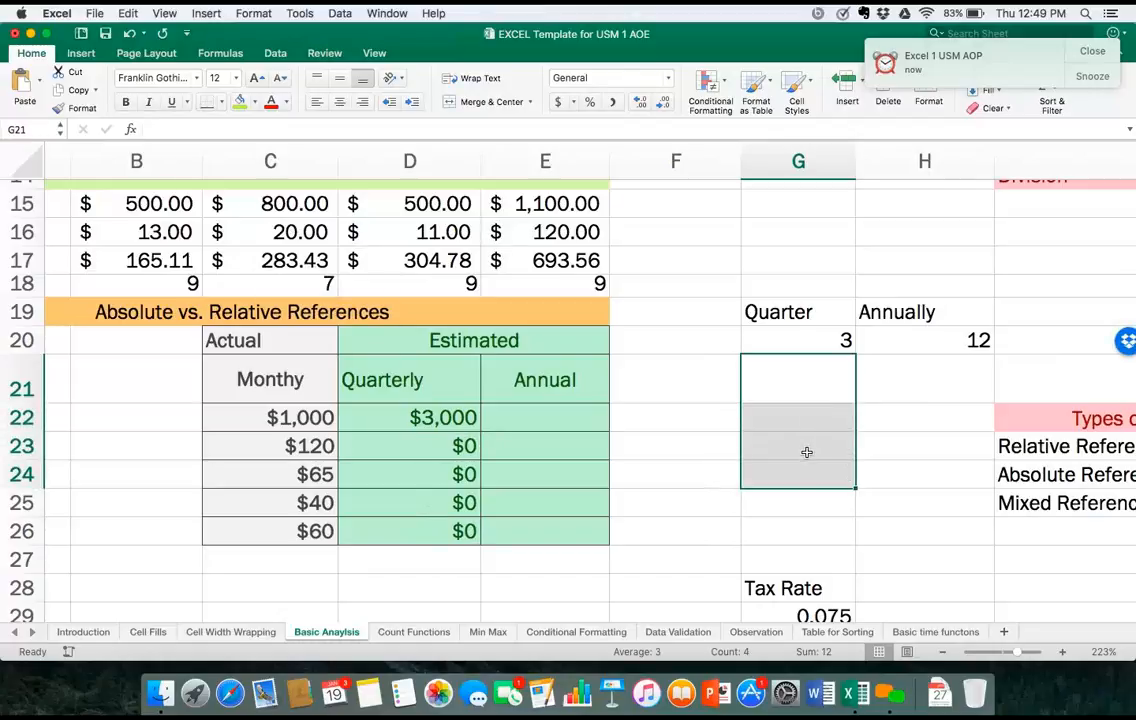
right_click(806, 452)
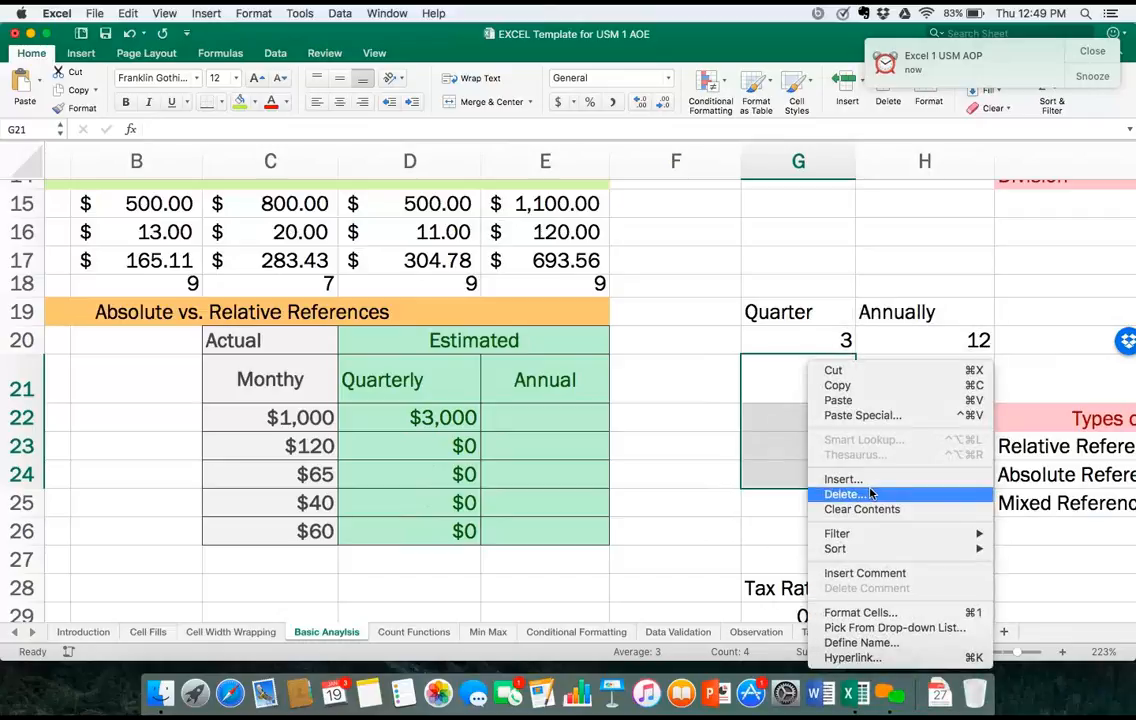
click(690, 550)
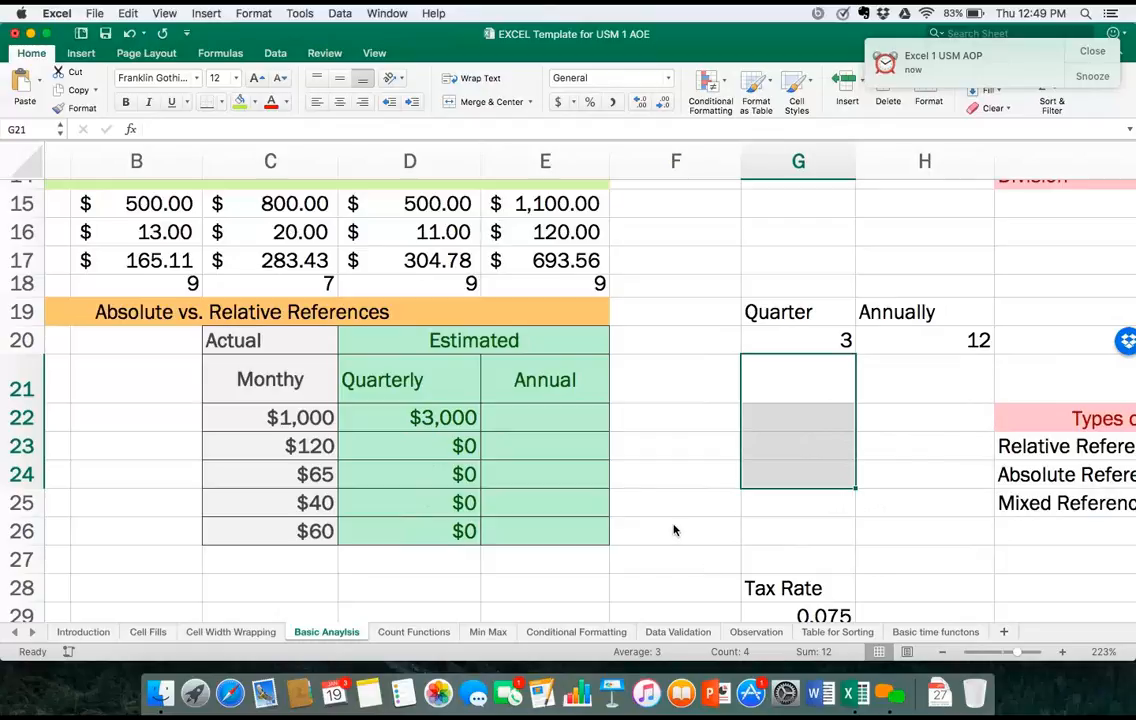
Examine the Types of References table for how relative, absolute and mixed references are written, alongside the quarterly estimates.
scroll(673, 530, down, 10)
scroll(672, 525, up, 10)
scroll(672, 525, left, 1)
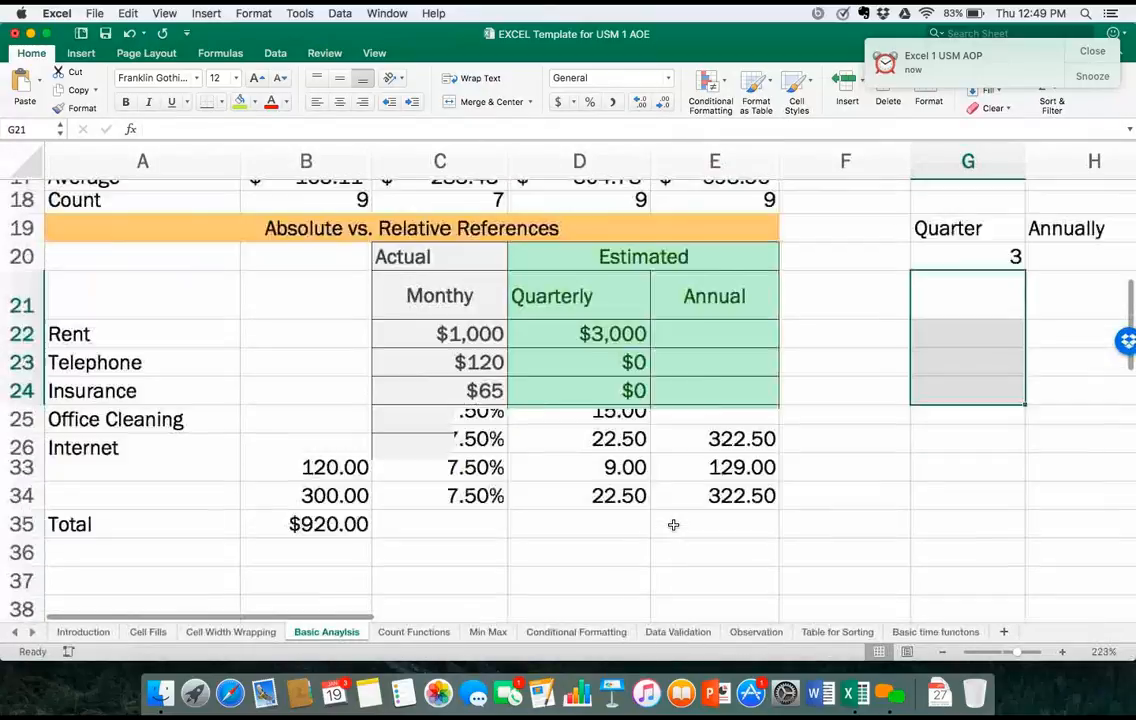
scroll(673, 525, up, 4)
scroll(673, 525, right, 1)
scroll(673, 525, down, 4)
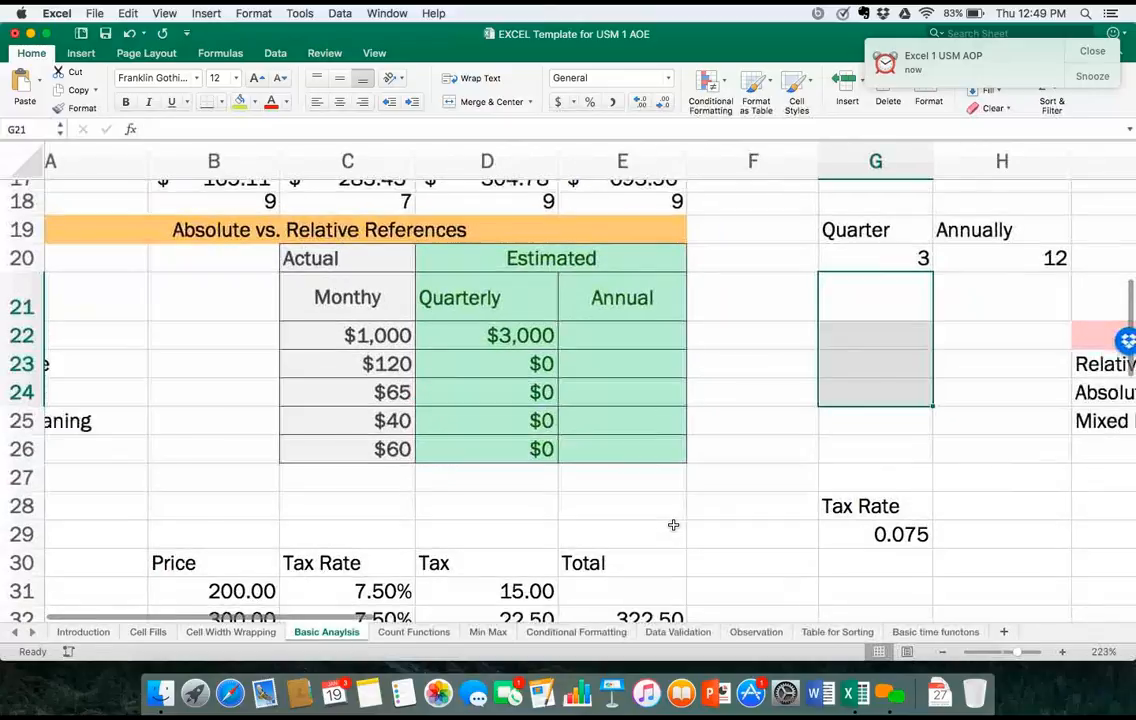
scroll(673, 525, right, 5)
scroll(673, 525, up, 1)
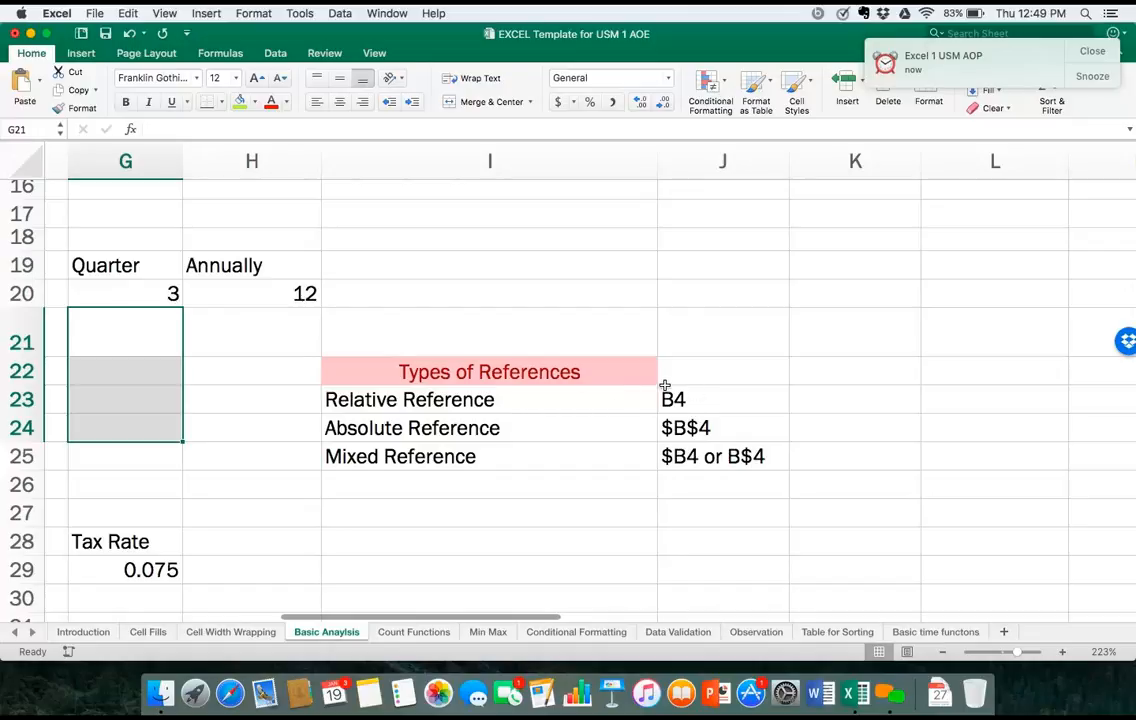
scroll(489, 379, left, 5)
scroll(489, 379, up, 1)
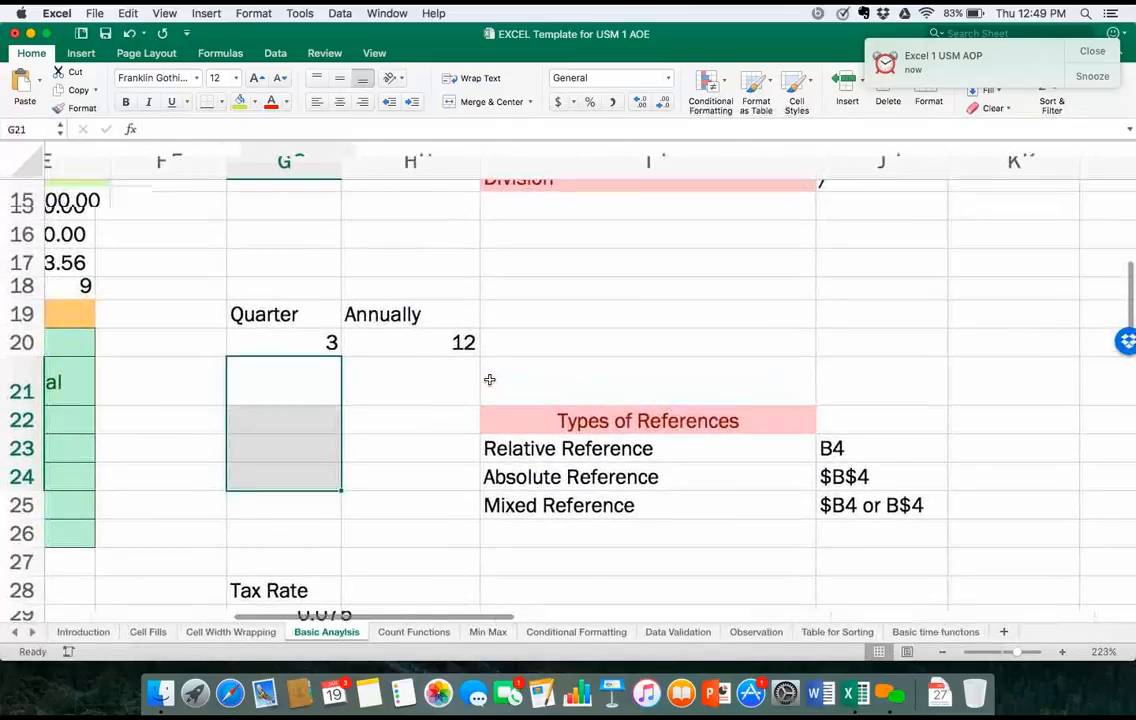
scroll(489, 379, left, 2)
scroll(489, 379, down, 1)
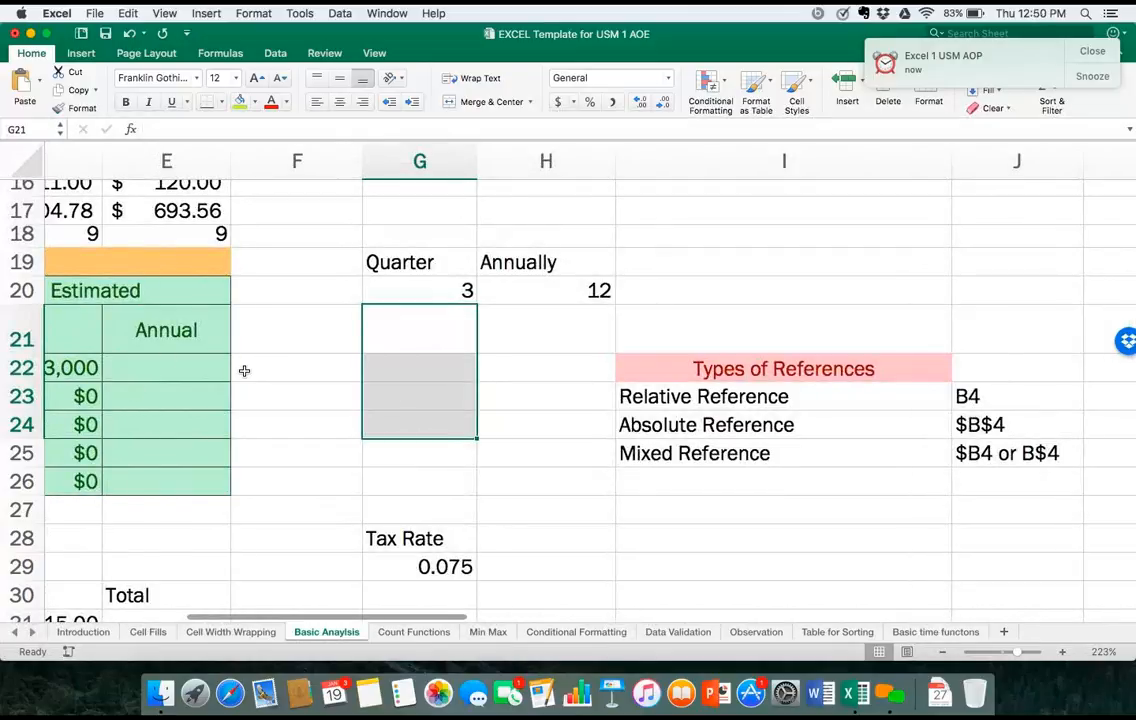
scroll(160, 351, left, 4)
scroll(160, 351, up, 1)
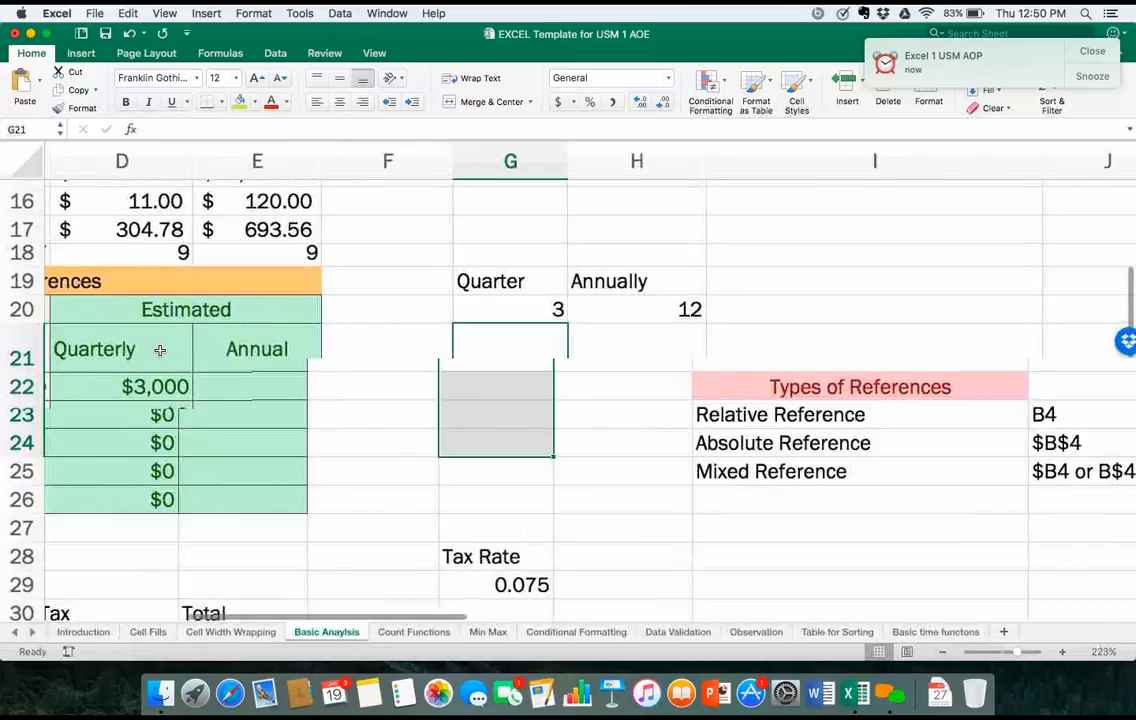
Examine the Absolute vs. Relative References expense table, the summary rows above it, and the Quarter and Annually multiplier cells.
scroll(160, 351, left, 3)
scroll(160, 351, up, 1)
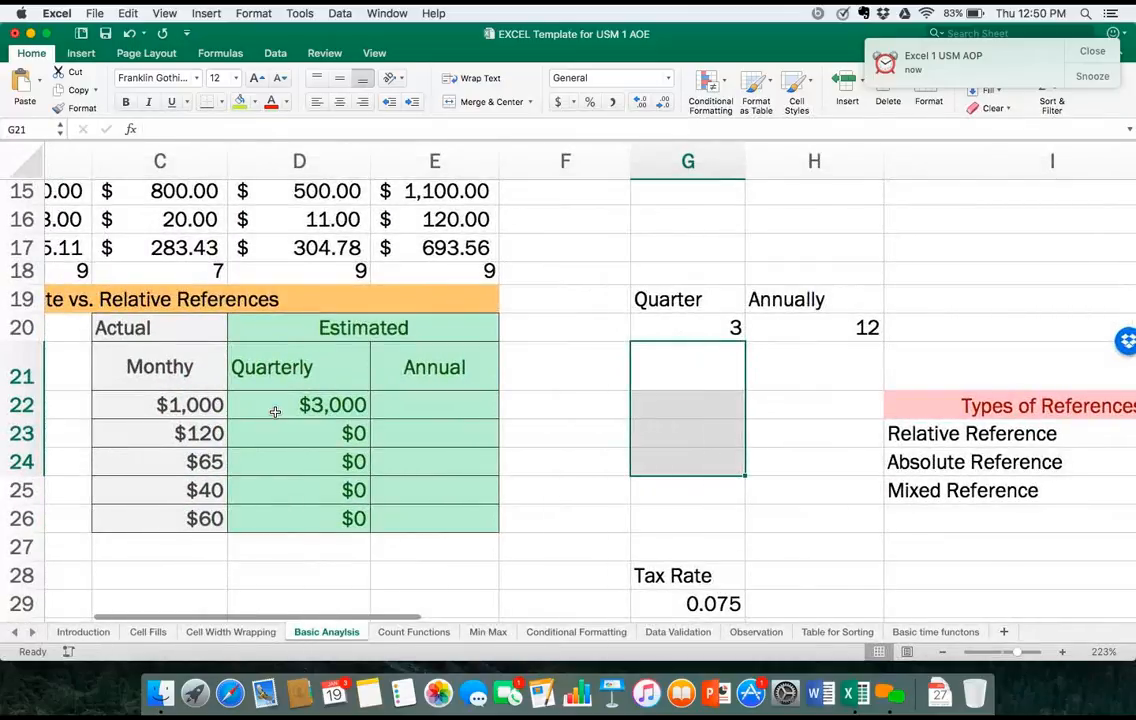
scroll(645, 383, right, 5)
scroll(645, 383, down, 1)
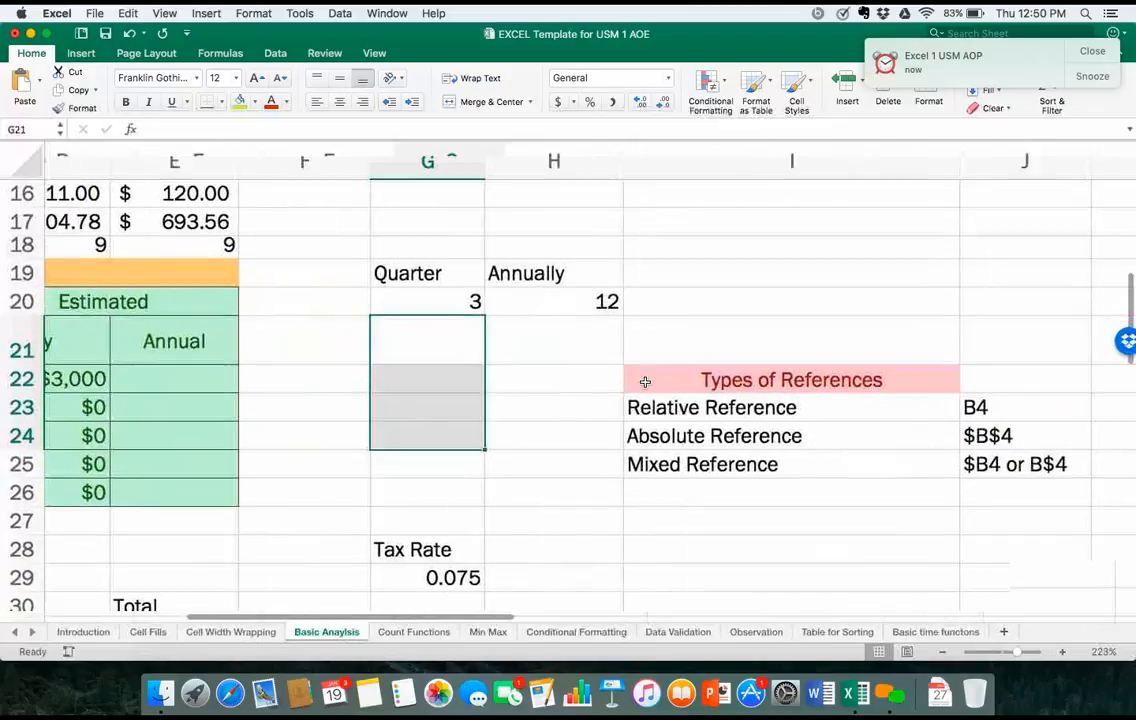
scroll(645, 383, left, 6)
scroll(645, 383, up, 1)
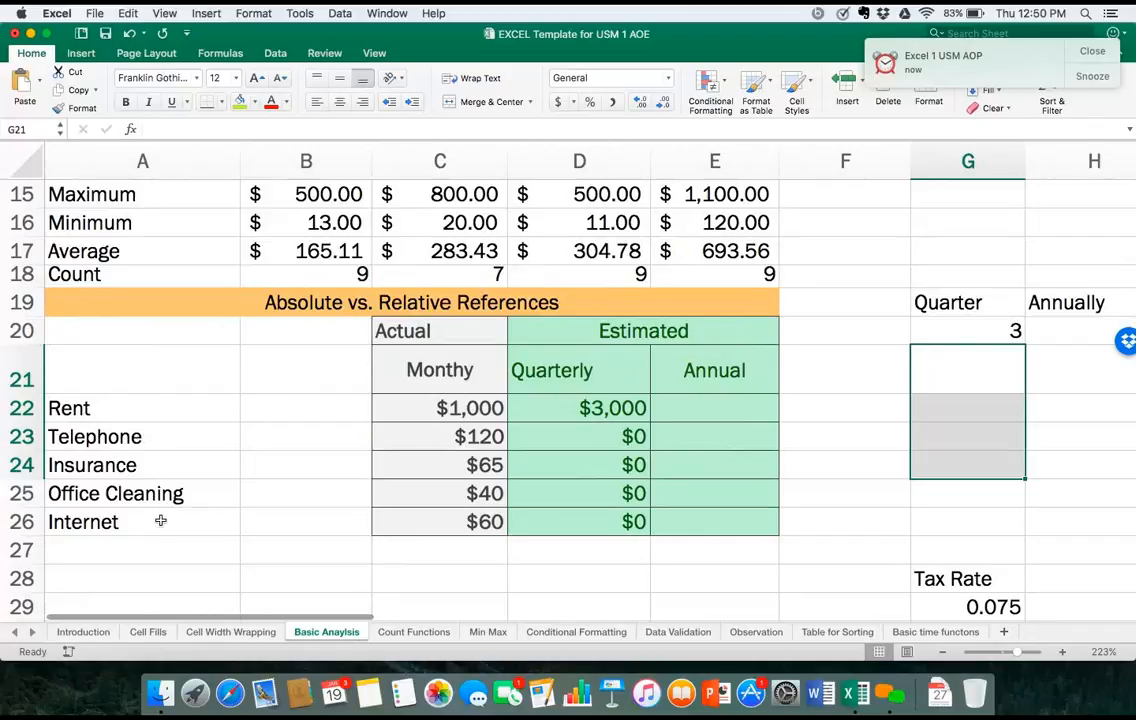
scroll(280, 300, up, 5)
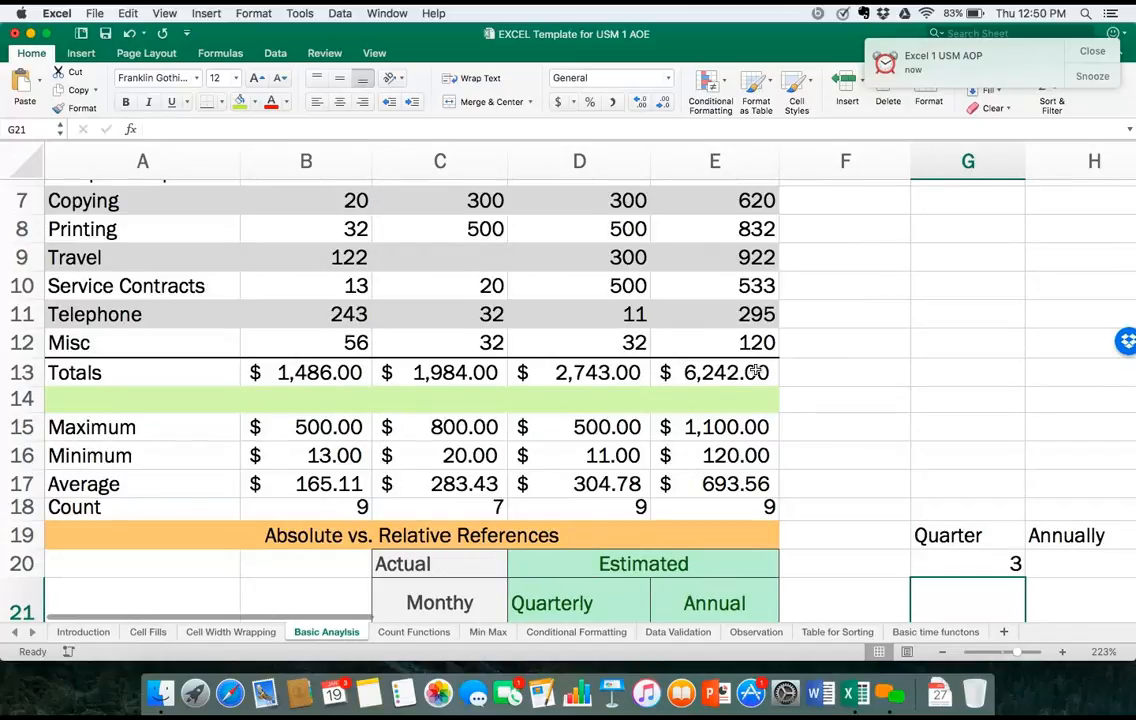
scroll(634, 487, down, 3)
scroll(634, 487, right, 2)
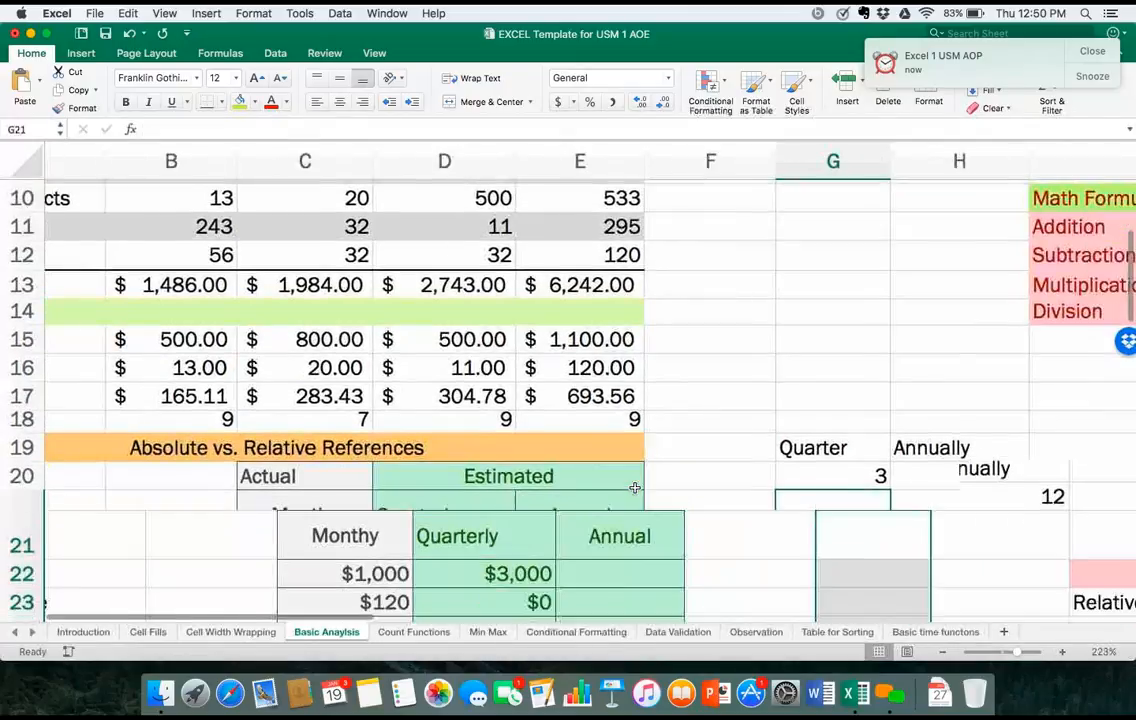
scroll(634, 487, down, 6)
scroll(634, 487, right, 1)
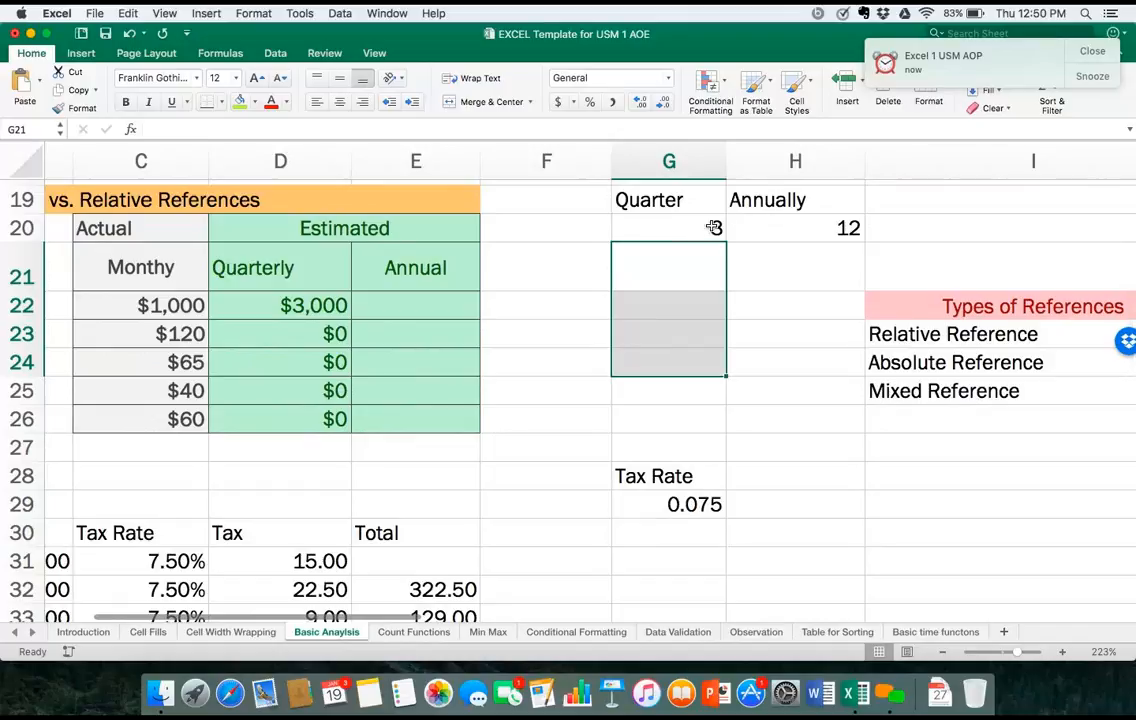
Review the Types of References list, comparing the notation for relative, absolute and mixed references.
scroll(786, 326, right, 5)
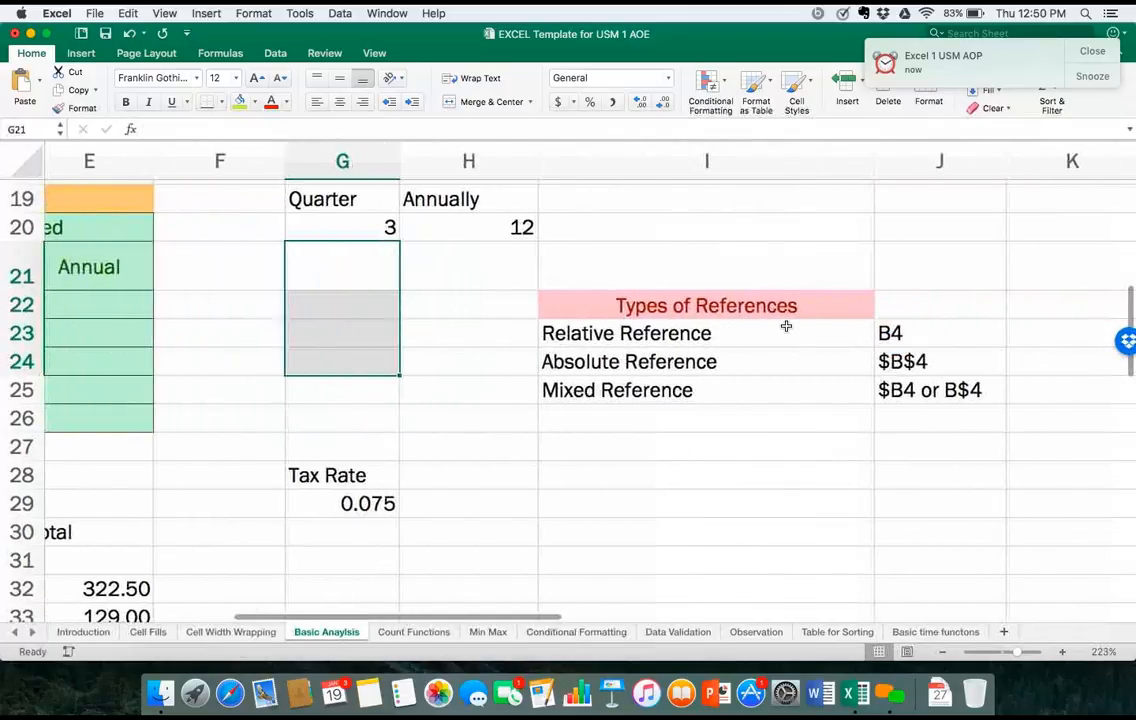
scroll(786, 326, up, 2)
scroll(786, 326, up, 1)
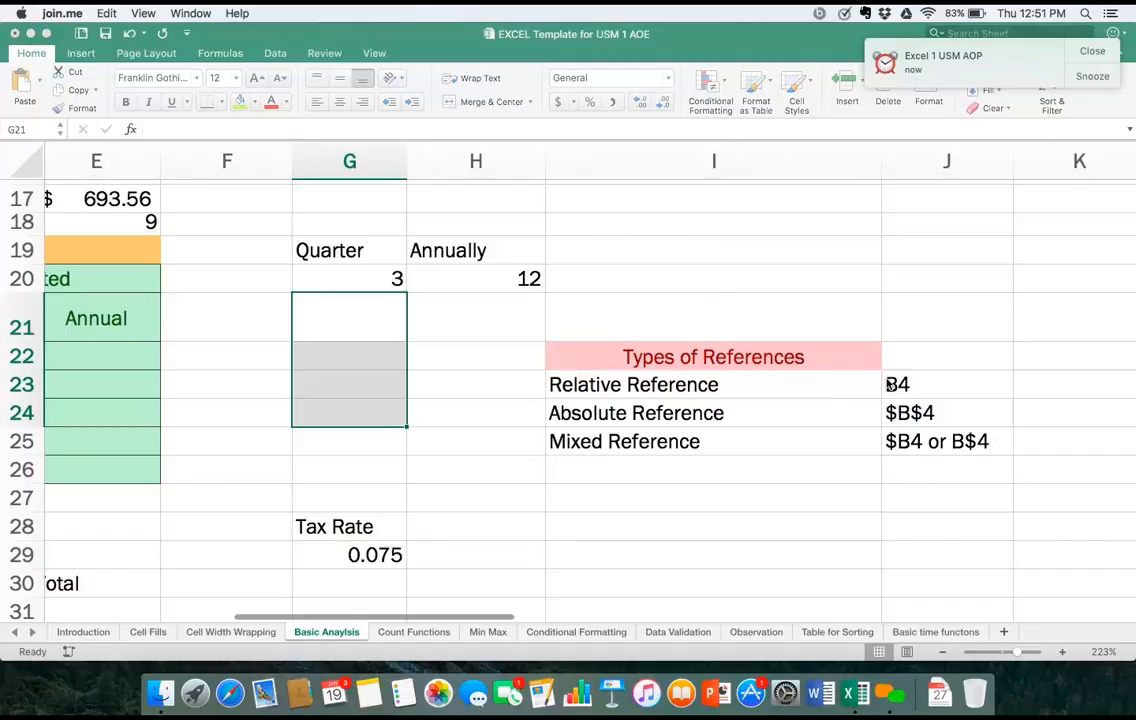
scroll(905, 390, up, 1)
scroll(905, 390, left, 1)
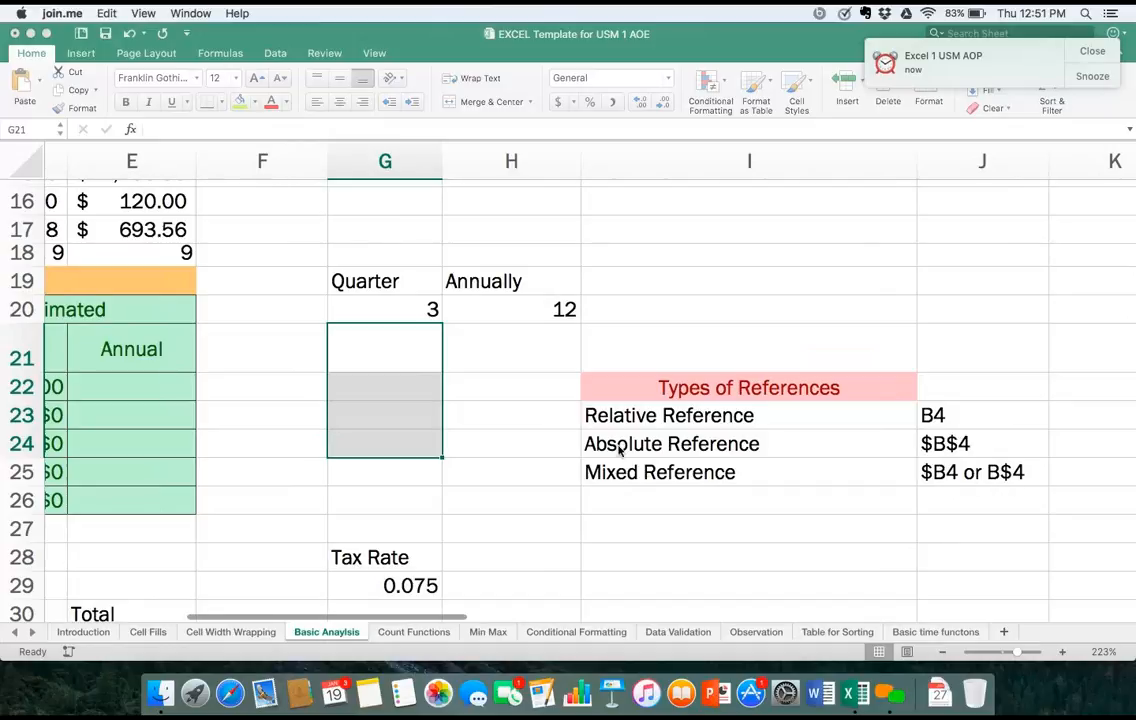
scroll(589, 456, left, 3)
scroll(589, 456, up, 1)
scroll(589, 456, down, 3)
scroll(589, 456, left, 2)
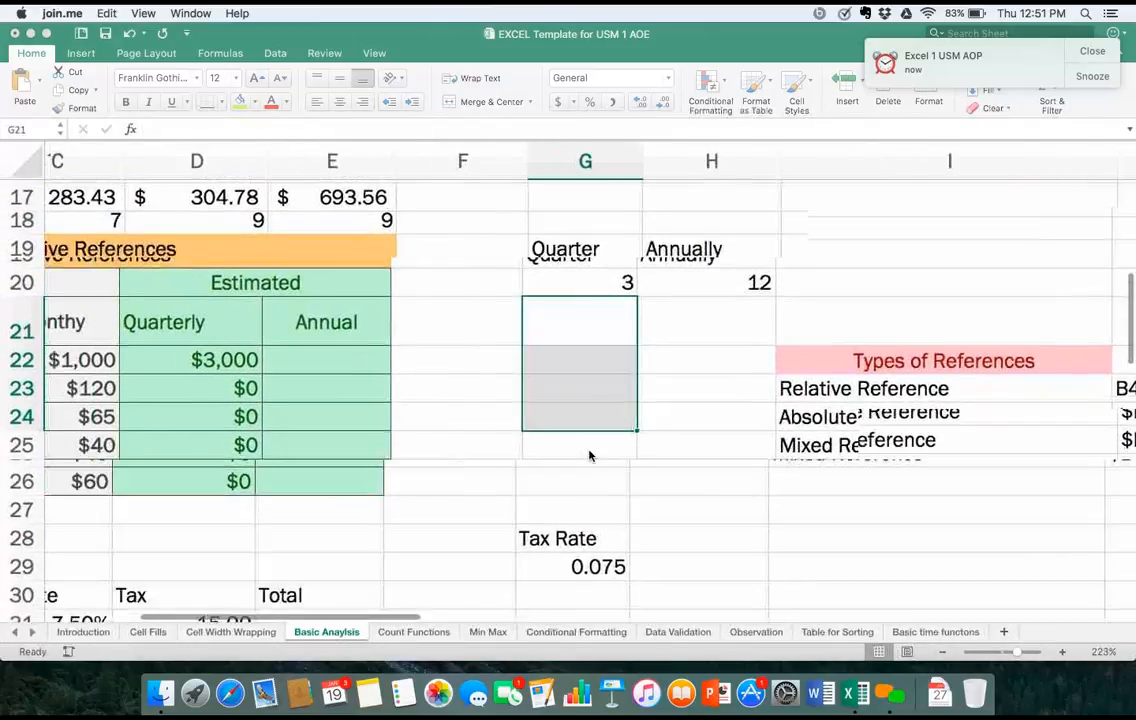
scroll(589, 456, down, 2)
scroll(589, 456, right, 2)
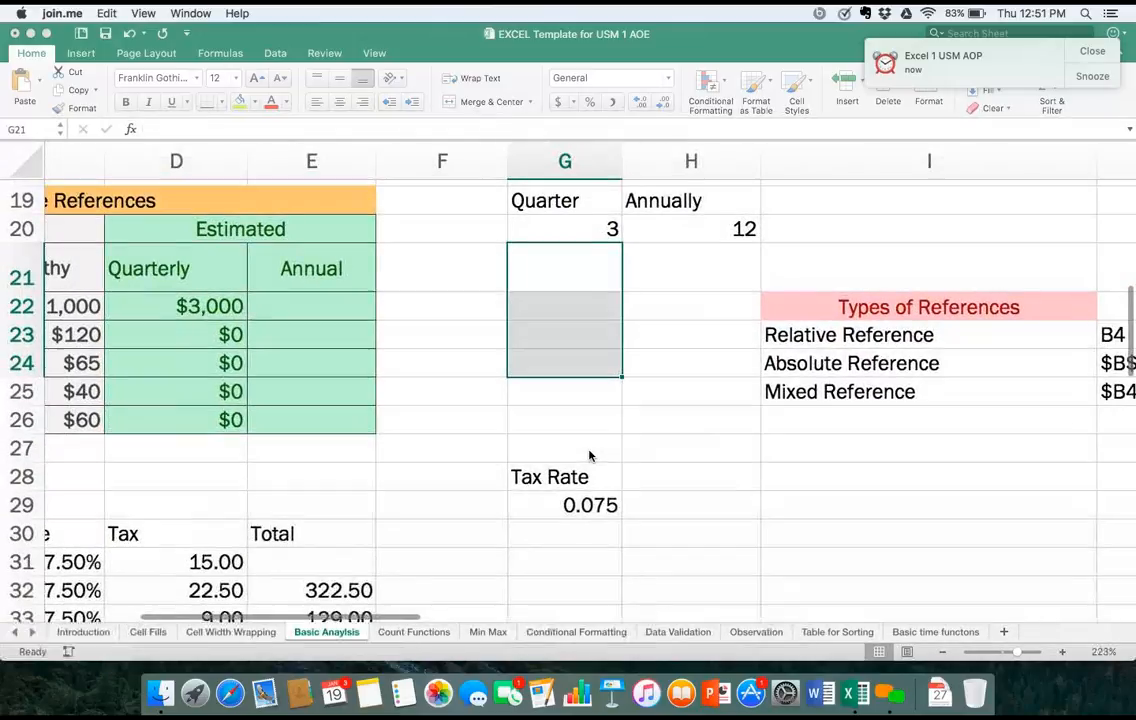
scroll(589, 456, up, 2)
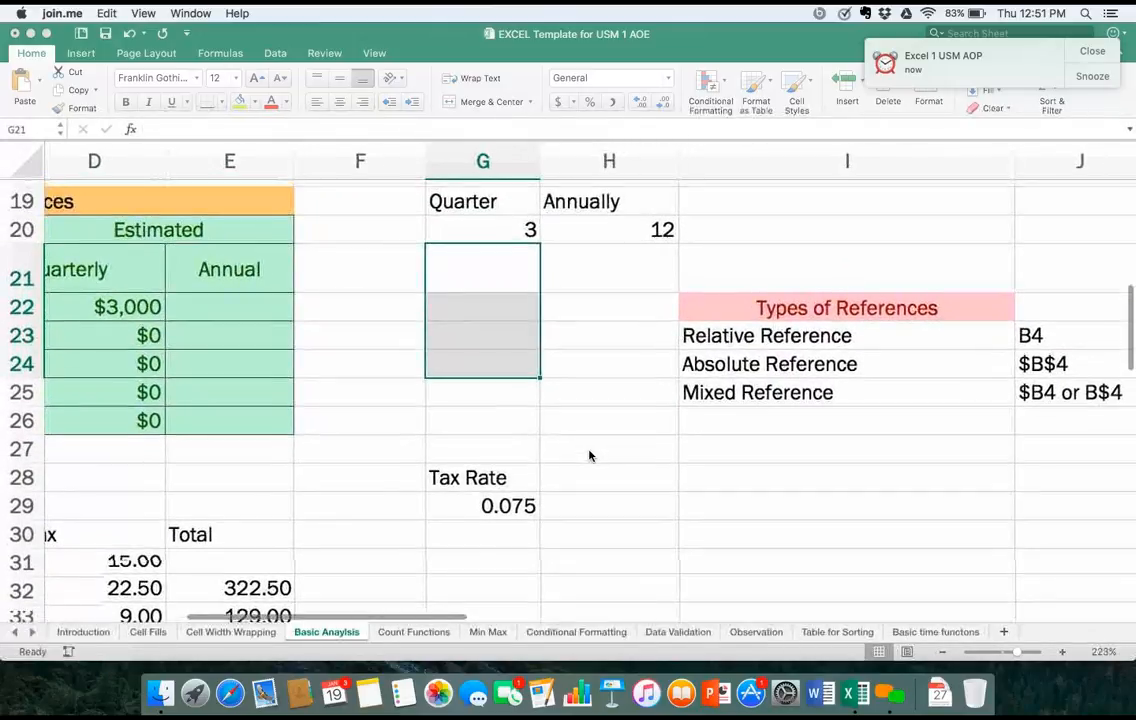
scroll(589, 456, right, 2)
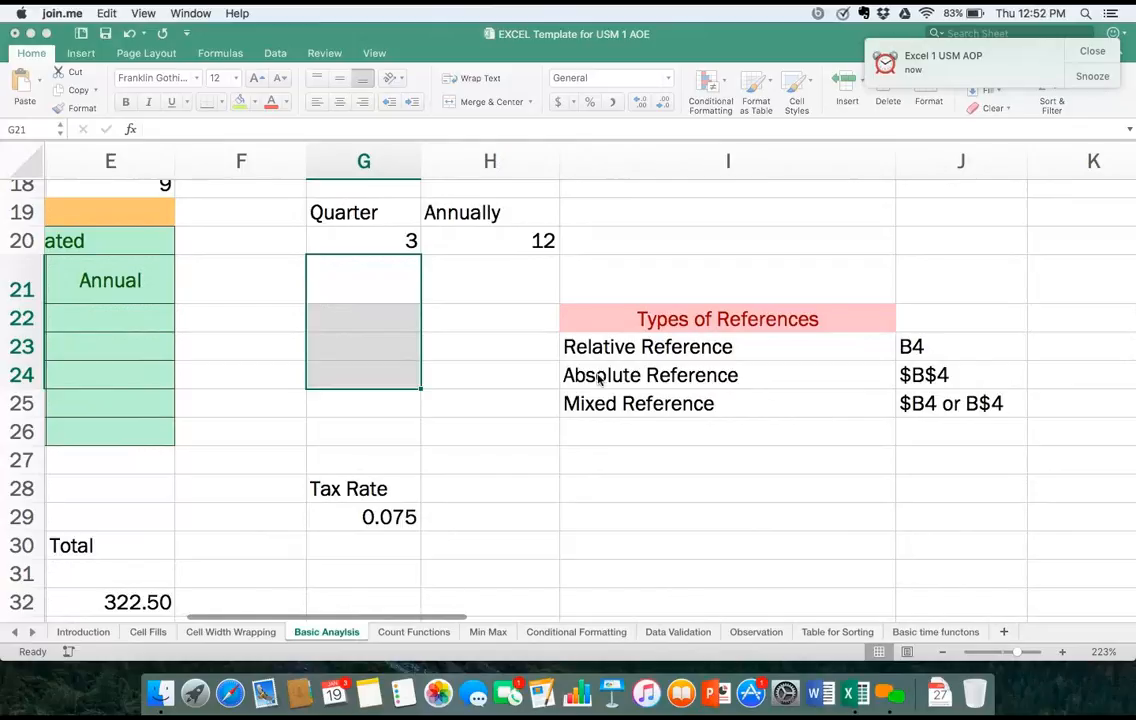
Clear the quarterly rent estimate in D22 and re-enter it with relative references as =C22*G20.
scroll(598, 376, left, 5)
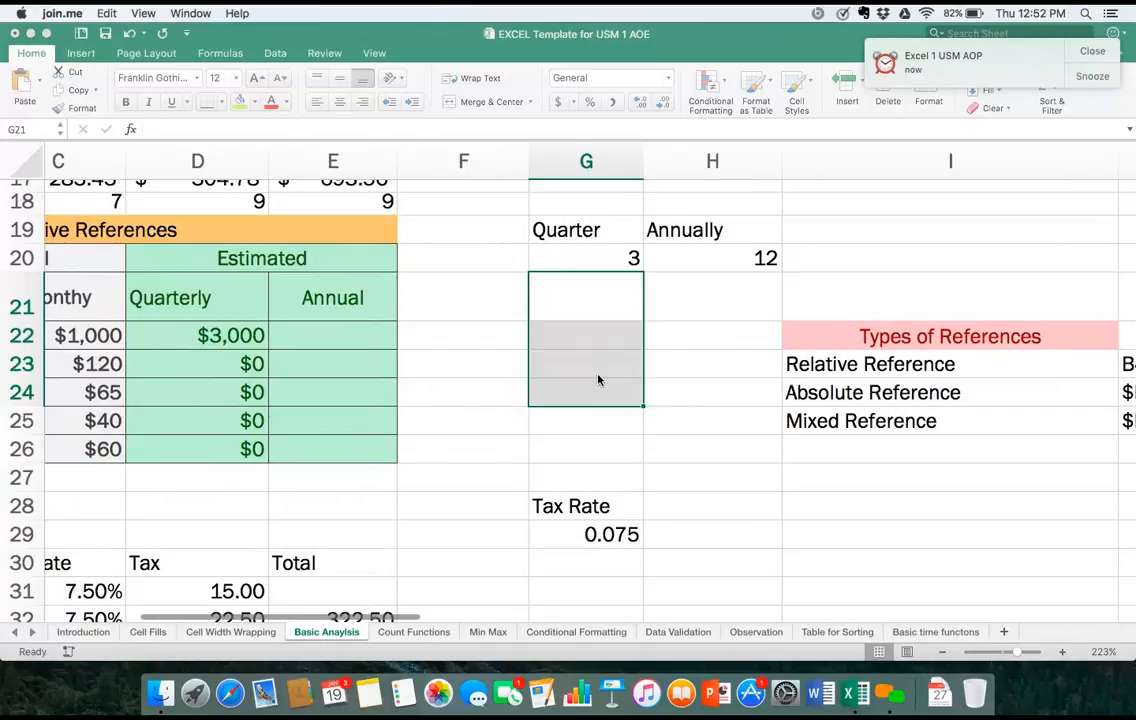
scroll(253, 303, left, 3)
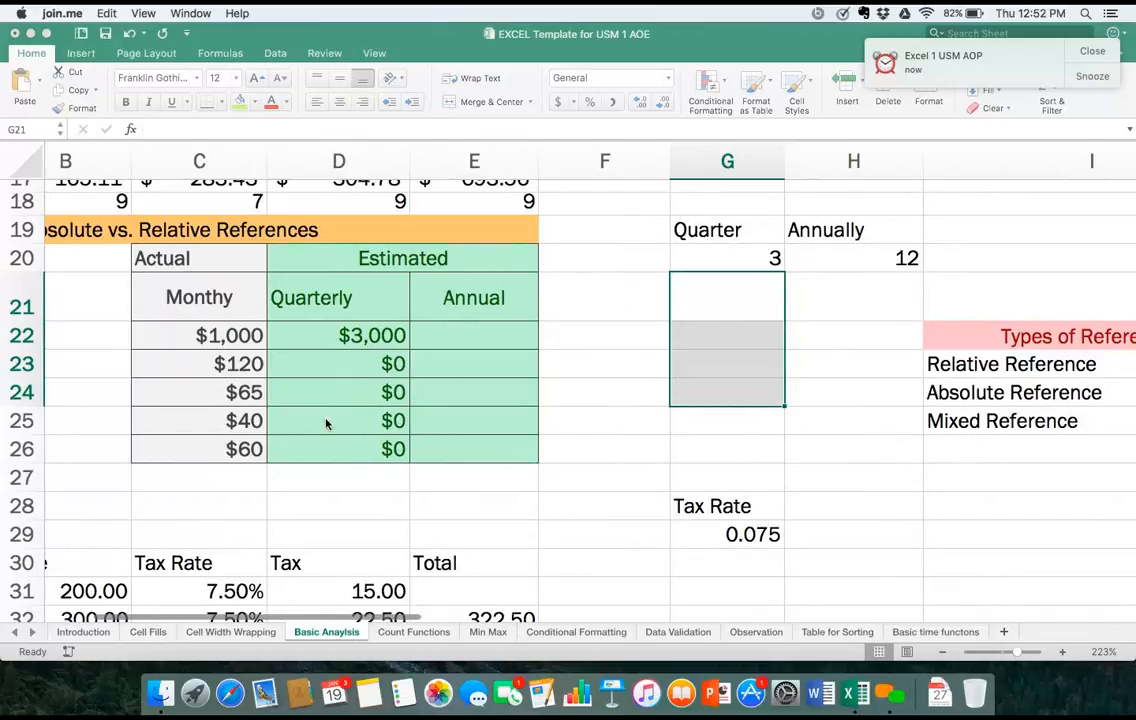
click(368, 339)
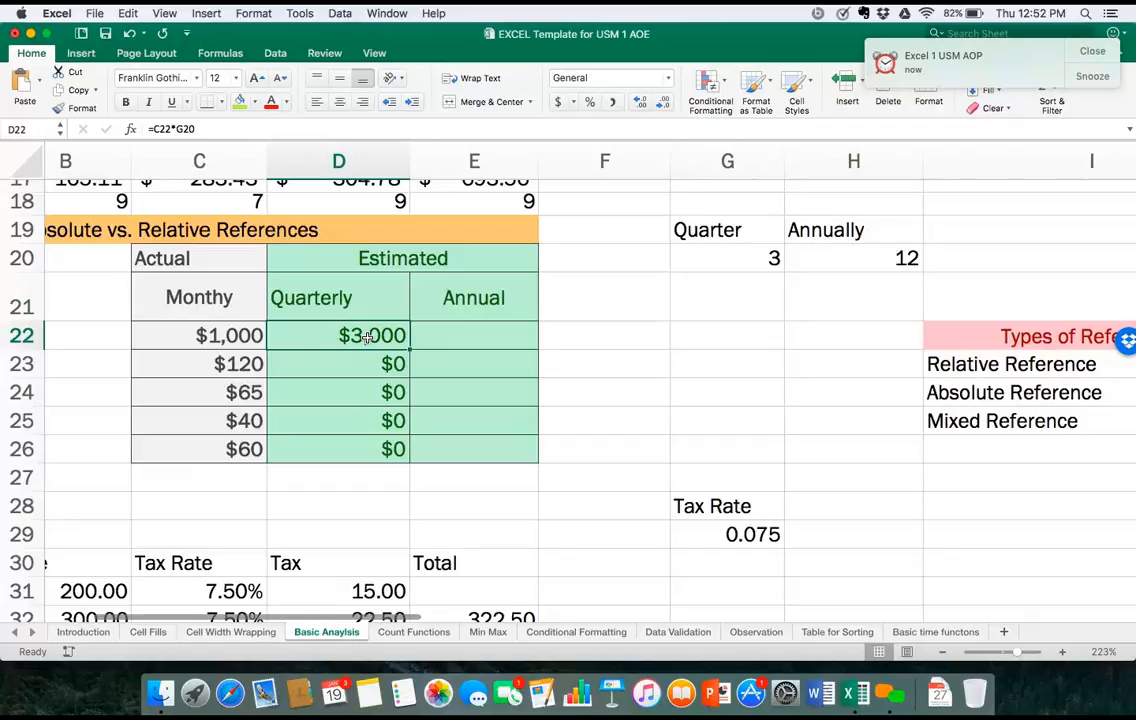
key(BackSpace)
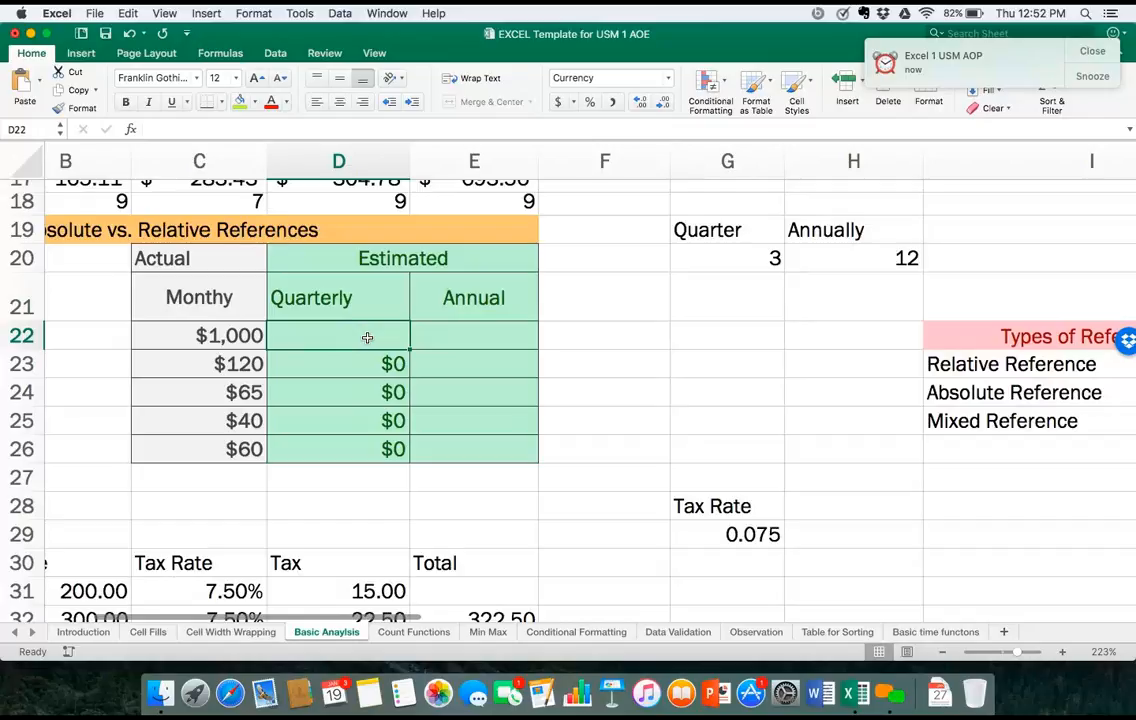
text(=)
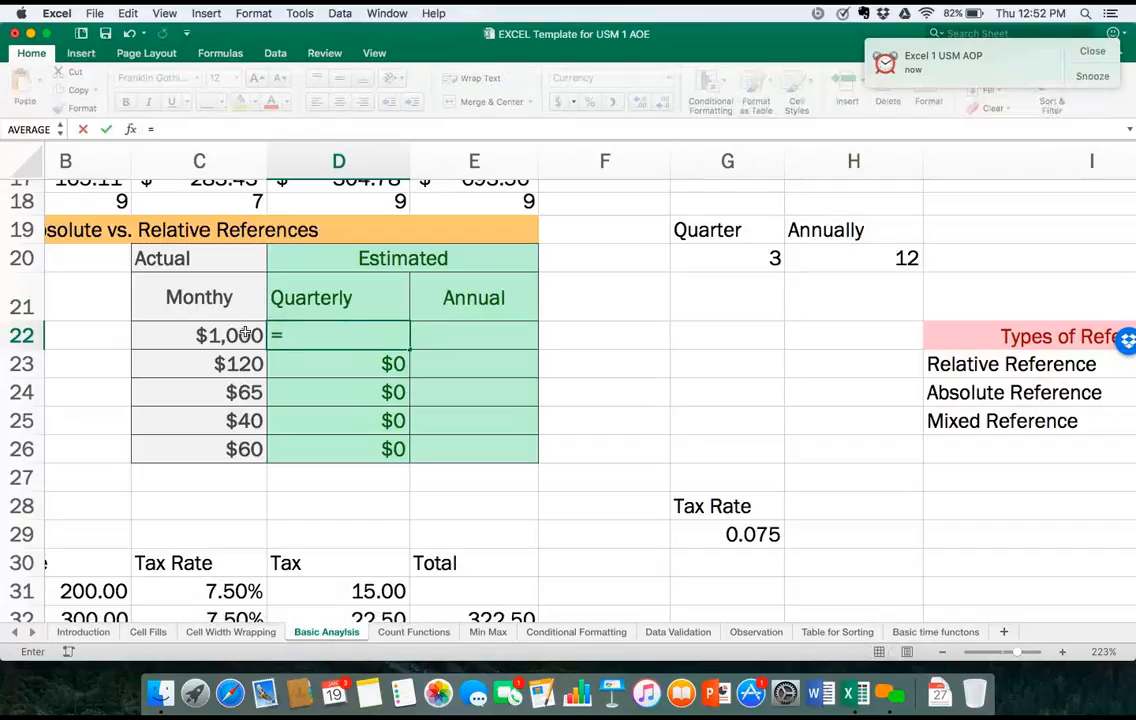
click(245, 335)
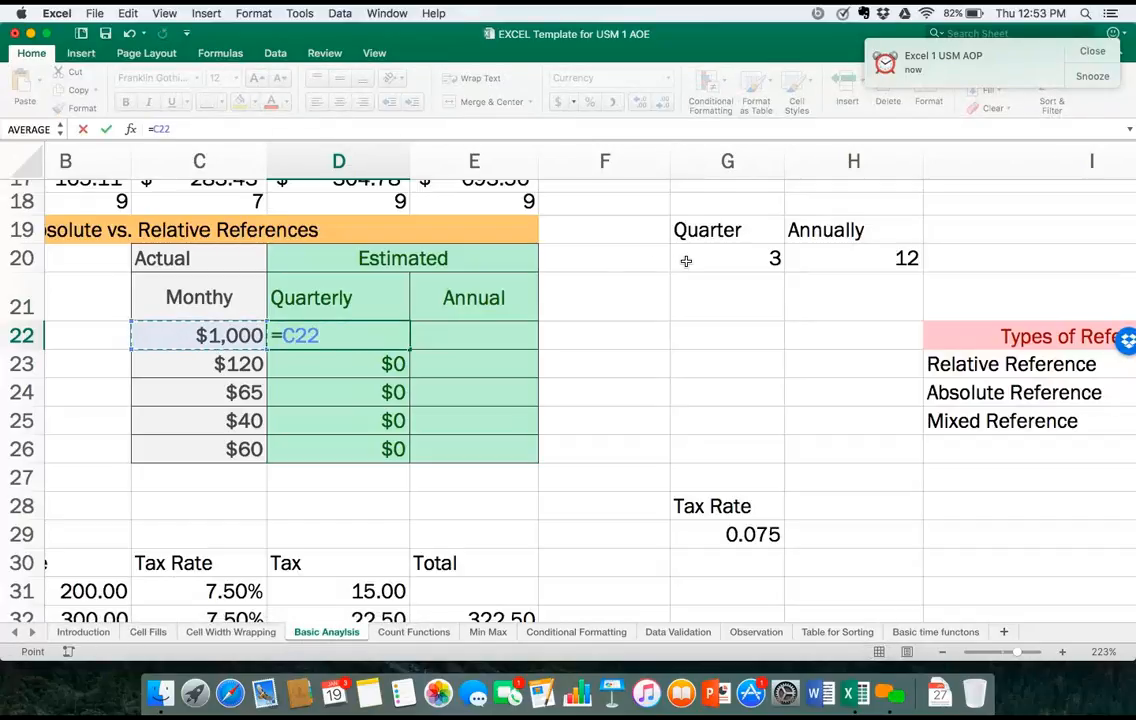
text(*)
click(770, 258)
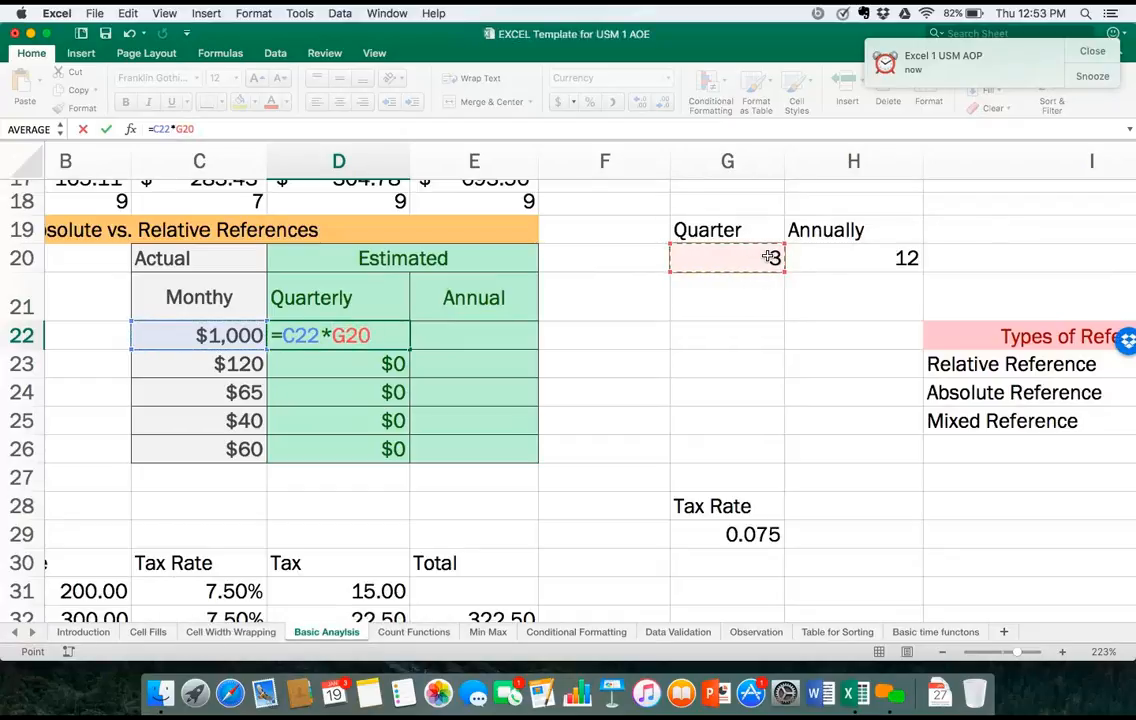
key(Return)
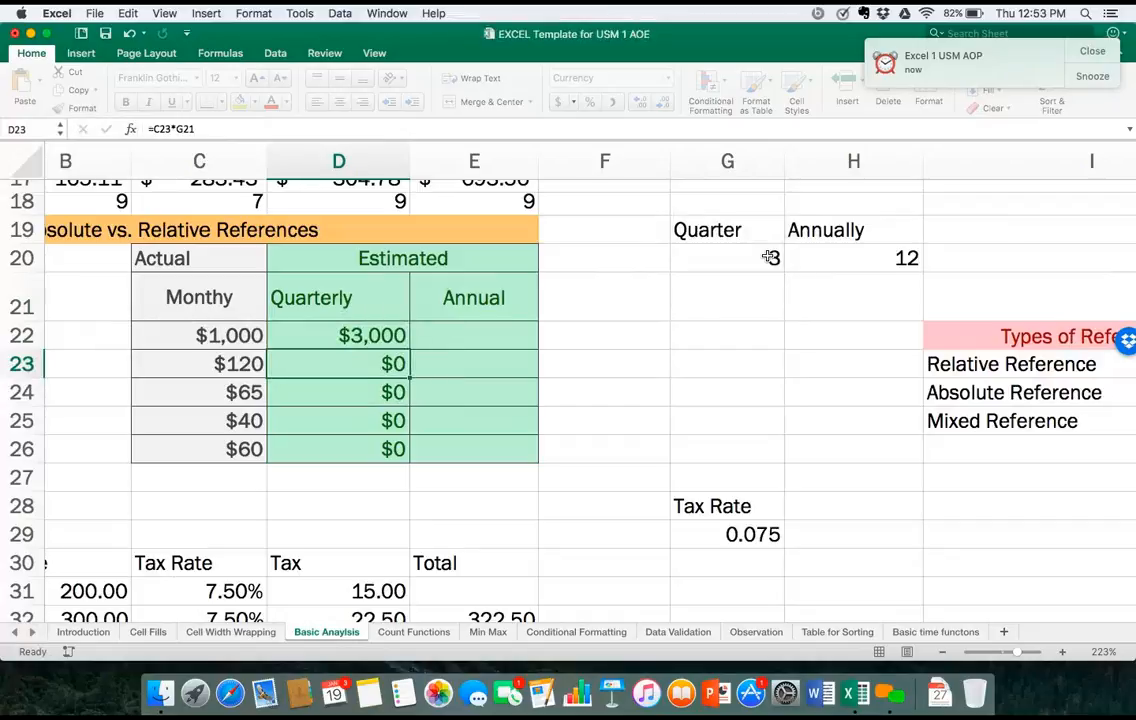
Make the quarter multiplier reference absolute in the D22 formula so it reads =C22*$G$20.
click(371, 336)
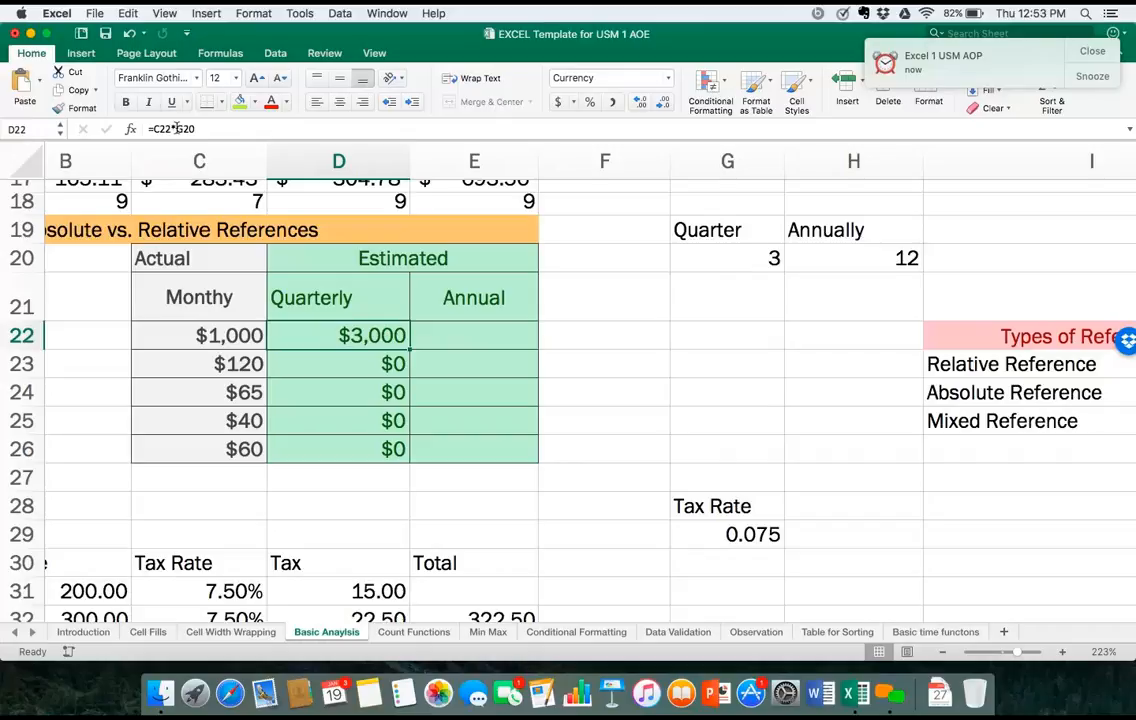
click(176, 128)
text($)
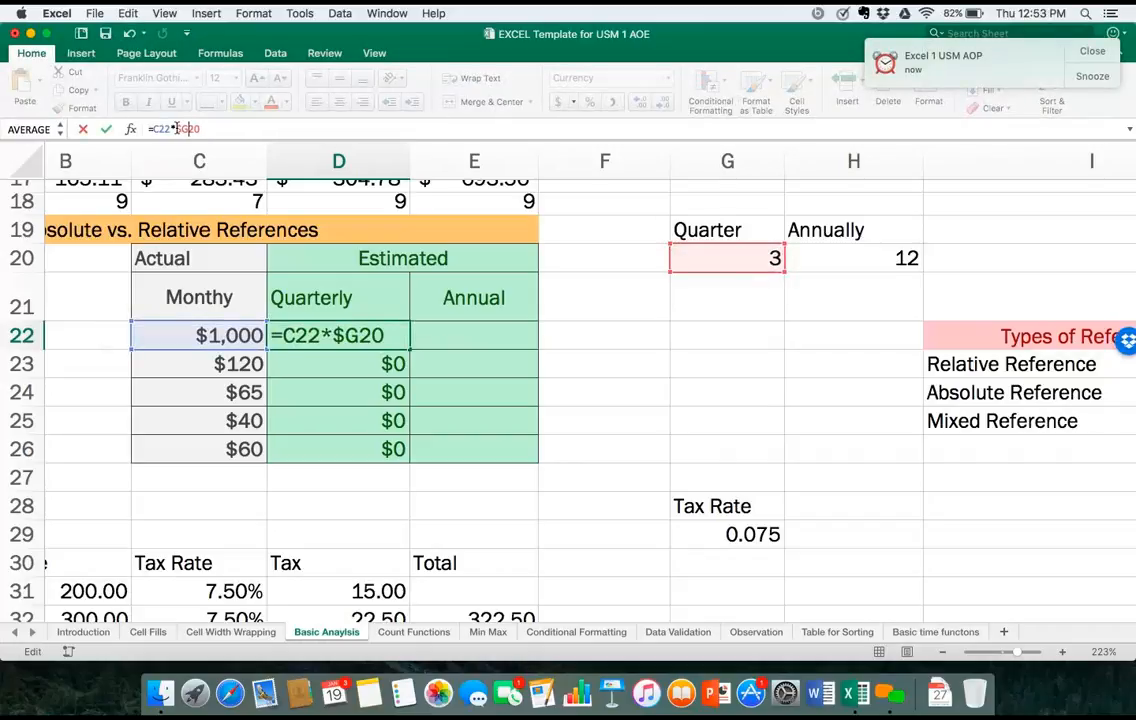
key(Right)
text($)
key(Return)
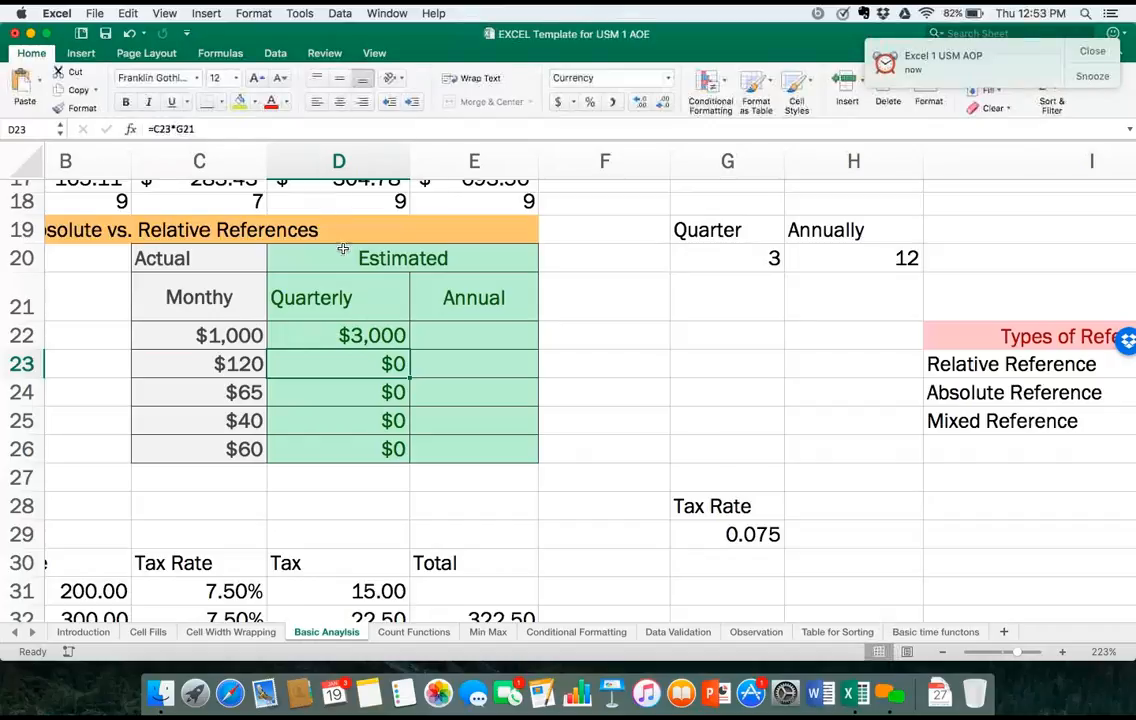
Fill the quarterly rent formula from D22 down through D26 for the remaining expenses.
click(398, 336)
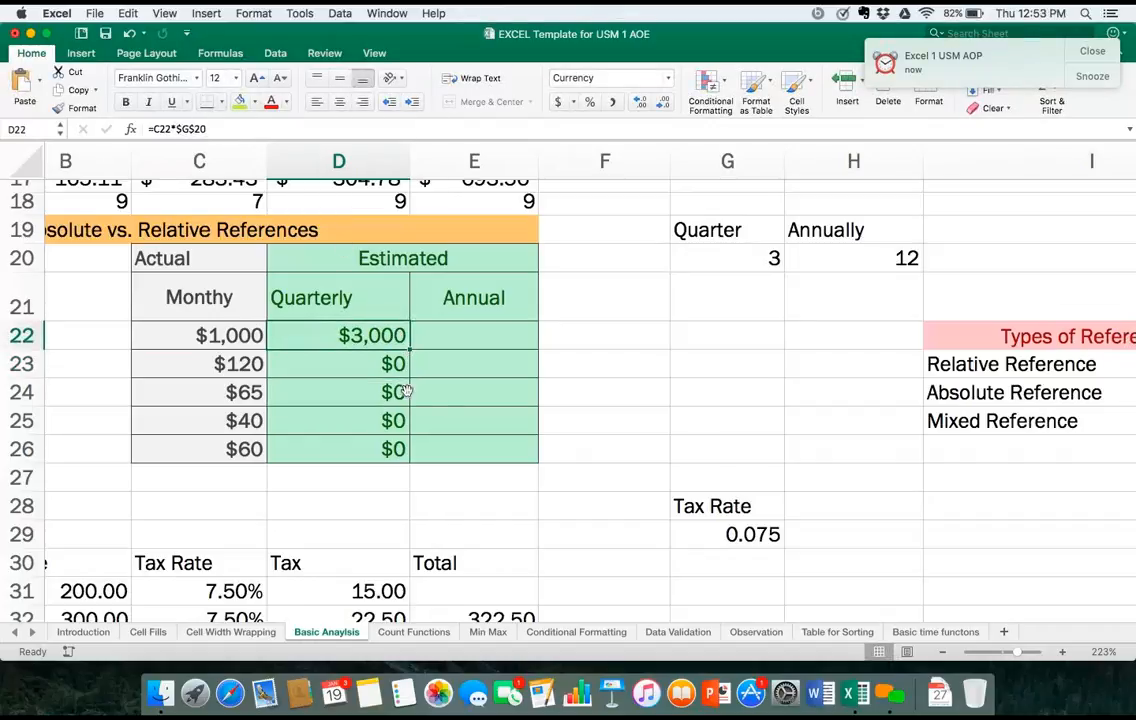
drag(407, 452, 409, 456)
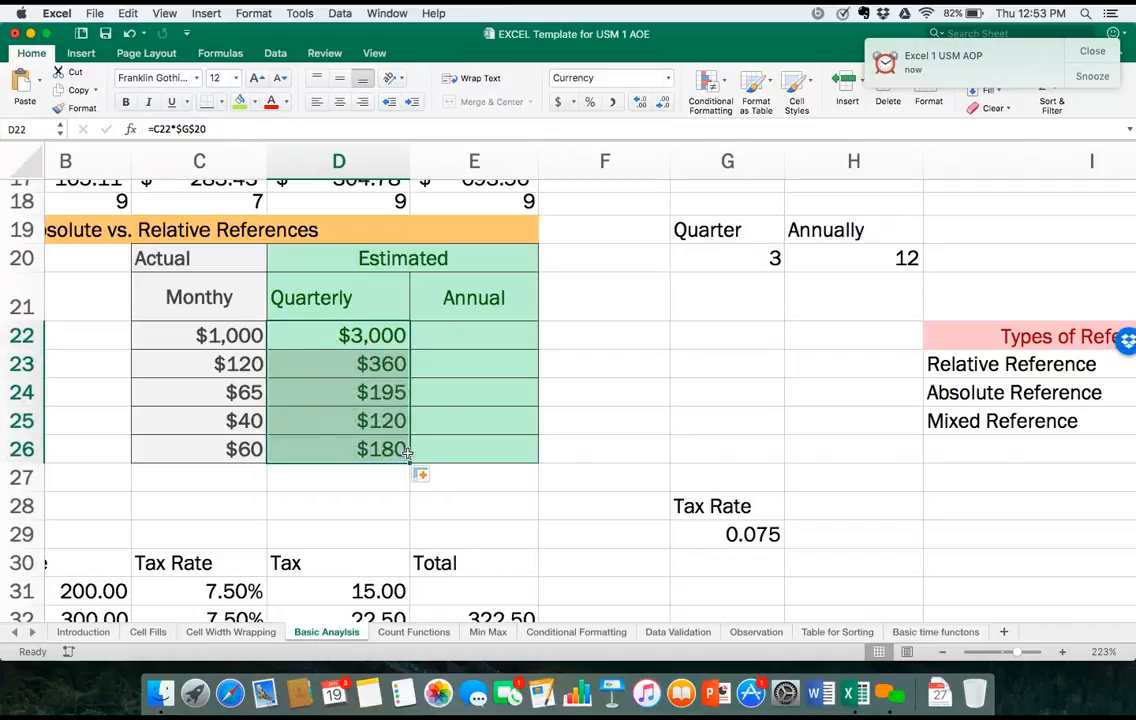
click(467, 469)
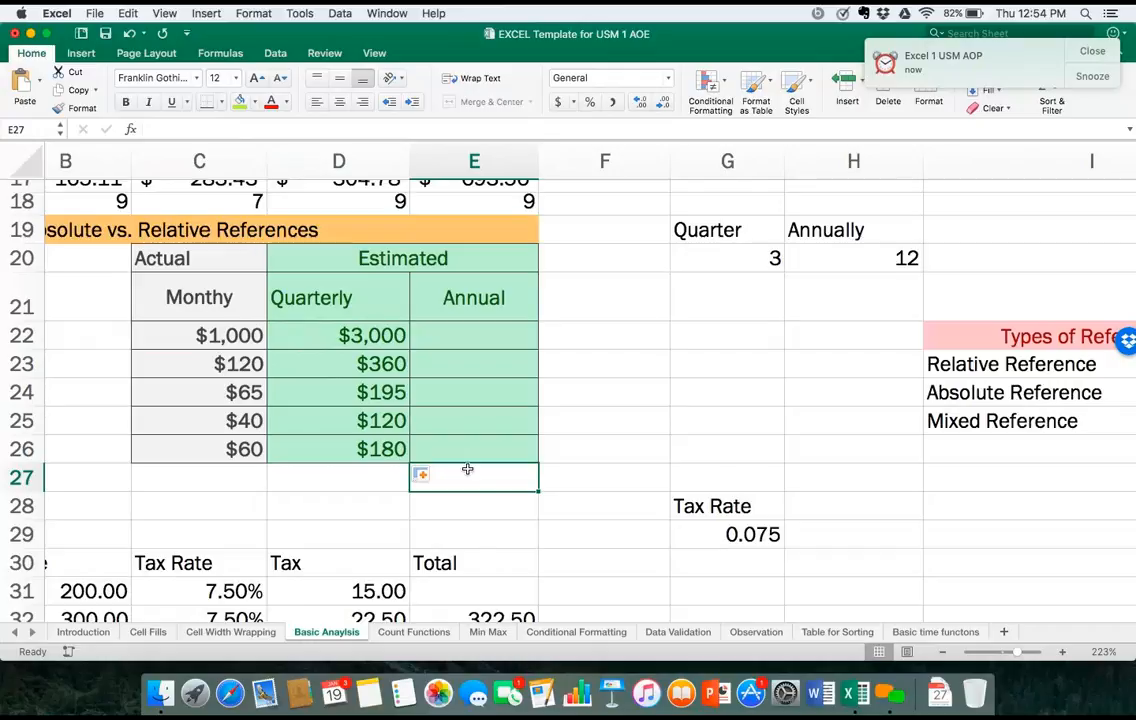
Open the Count Functions sheet and examine the employee forms table, the missing items column, and the Count A and Countblank rows.
click(410, 632)
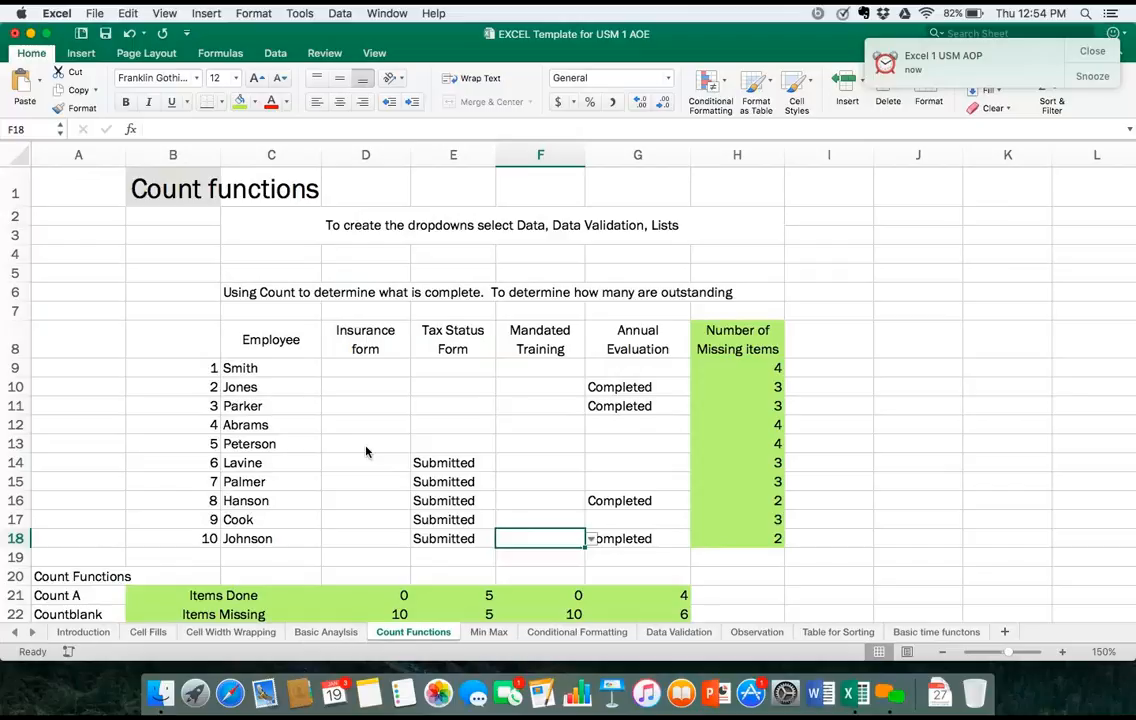
scroll(366, 452, up, 5)
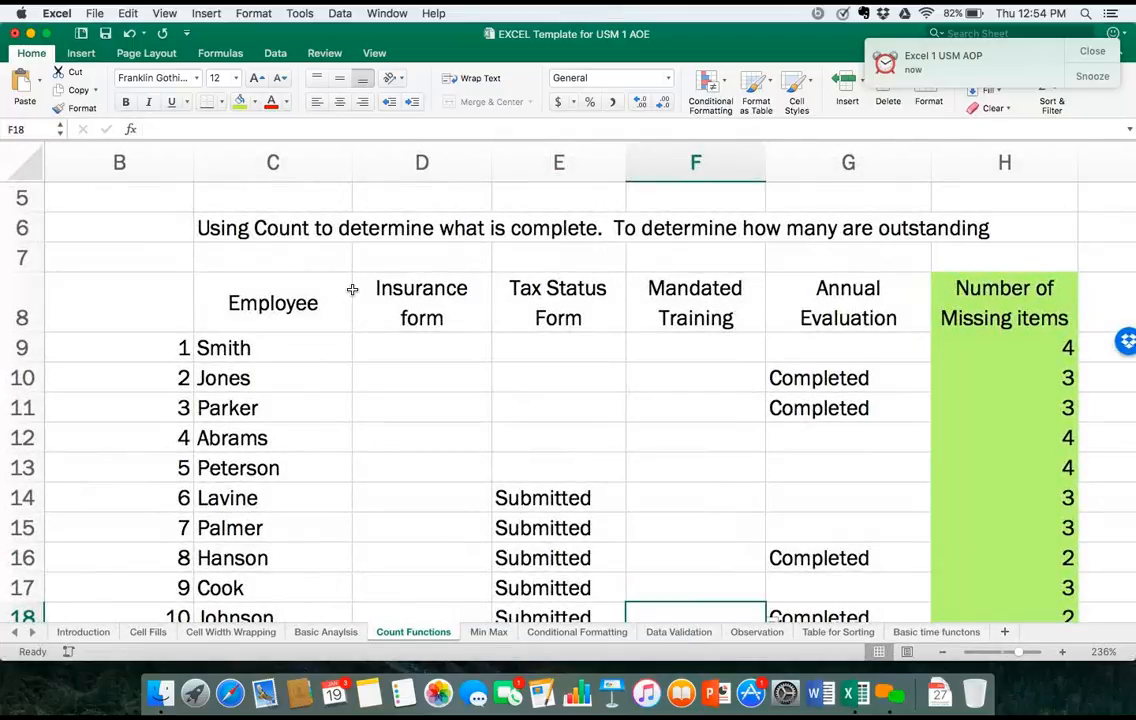
scroll(352, 289, down, 5)
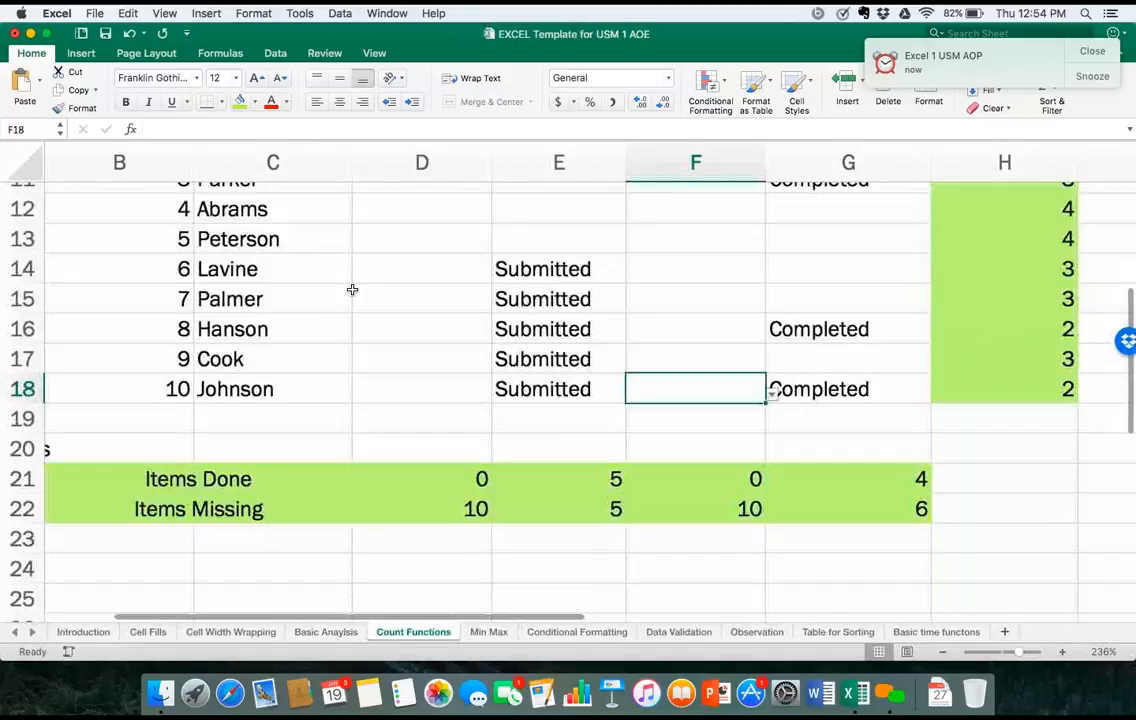
scroll(352, 289, up, 3)
scroll(352, 289, down, 3)
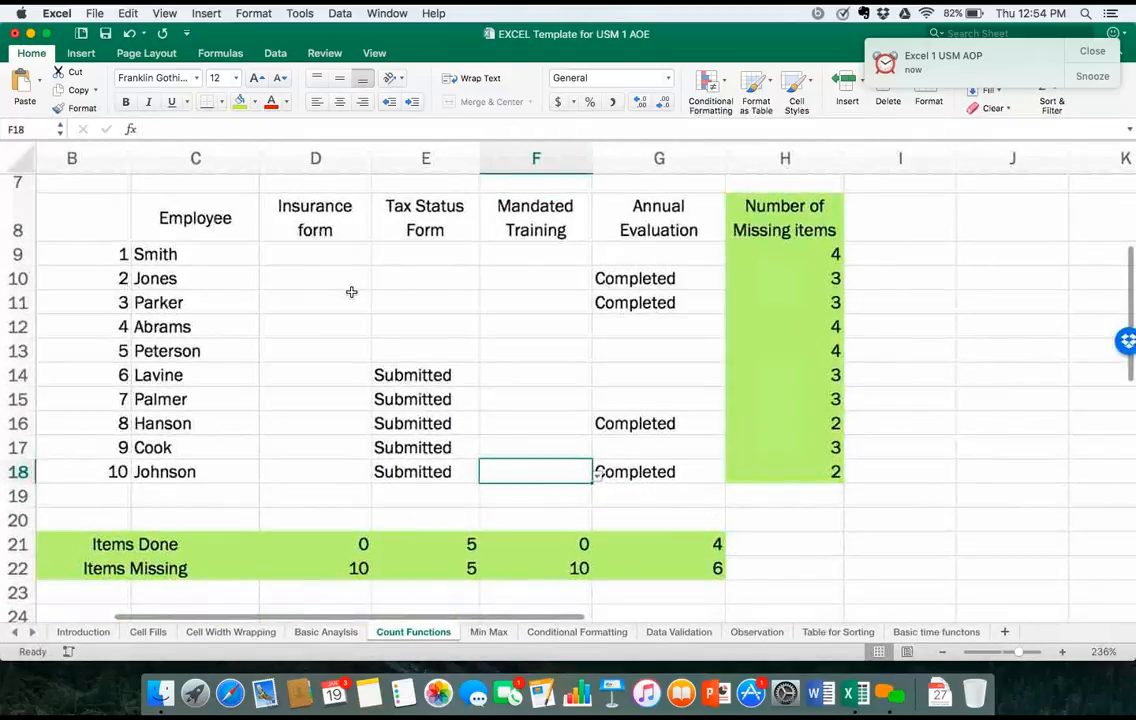
scroll(351, 292, up, 2)
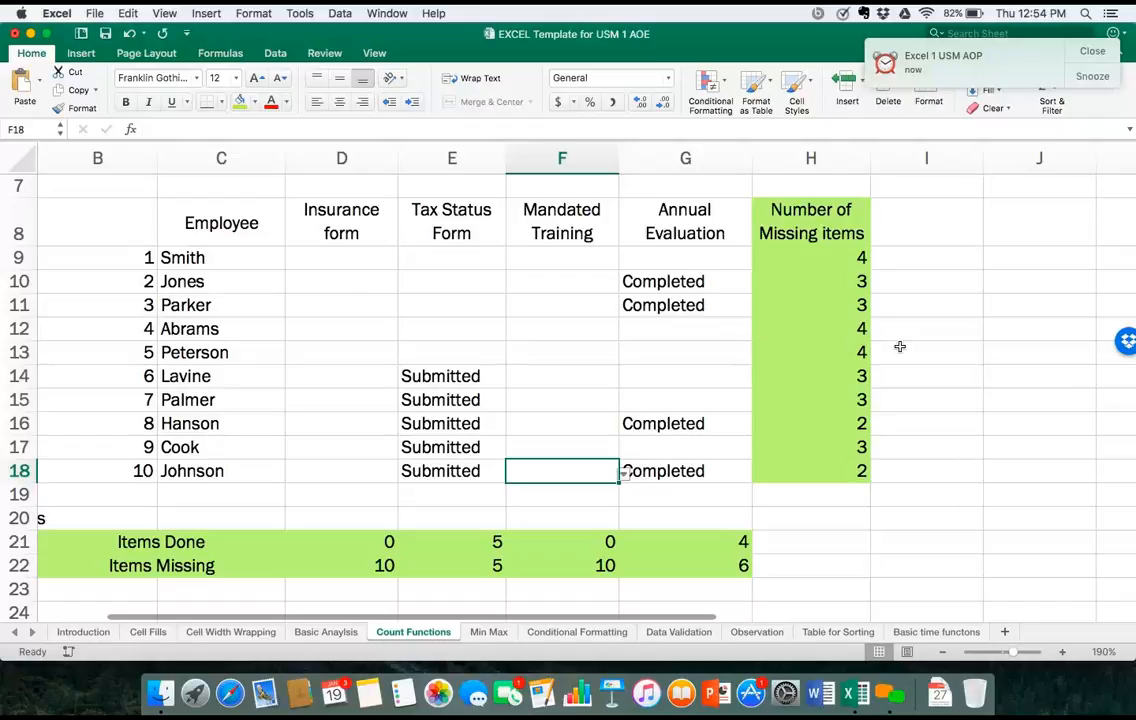
scroll(900, 345, right, 5)
scroll(900, 345, right, 5)
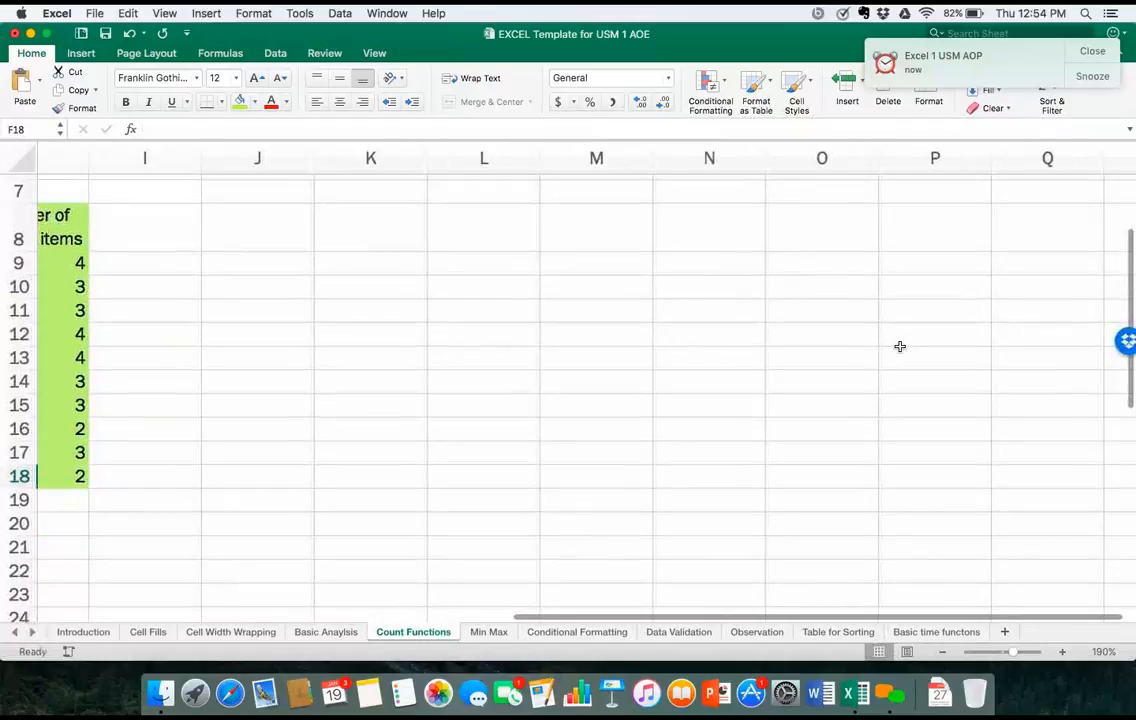
scroll(517, 347, up, 4)
scroll(517, 347, left, 5)
scroll(517, 347, down, 8)
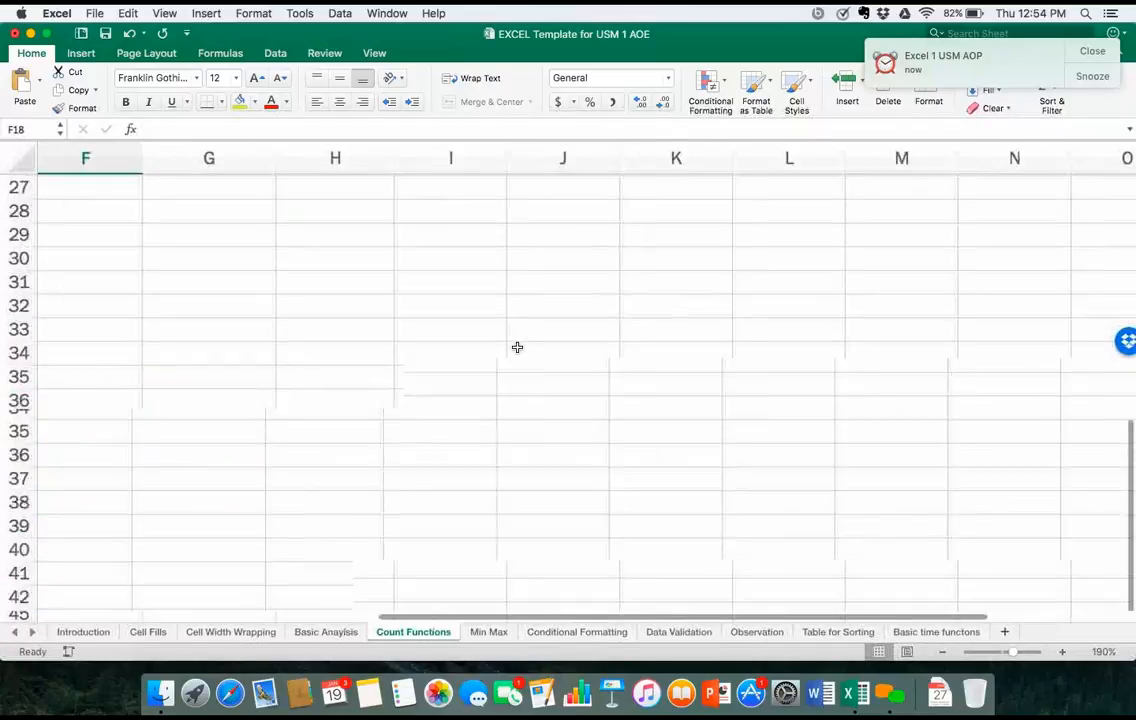
scroll(517, 347, up, 8)
scroll(517, 347, down, 6)
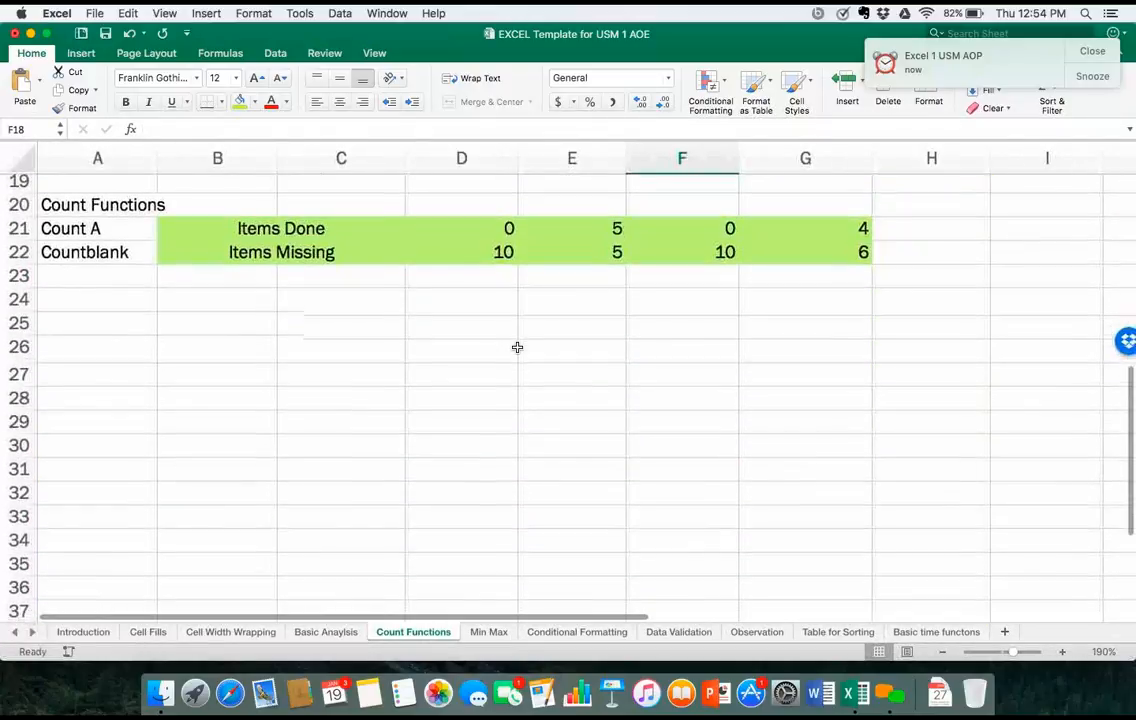
Enter the sample numbers 1, 2, 4 and 6 down column H in cells H27 through H30.
scroll(510, 348, right, 4)
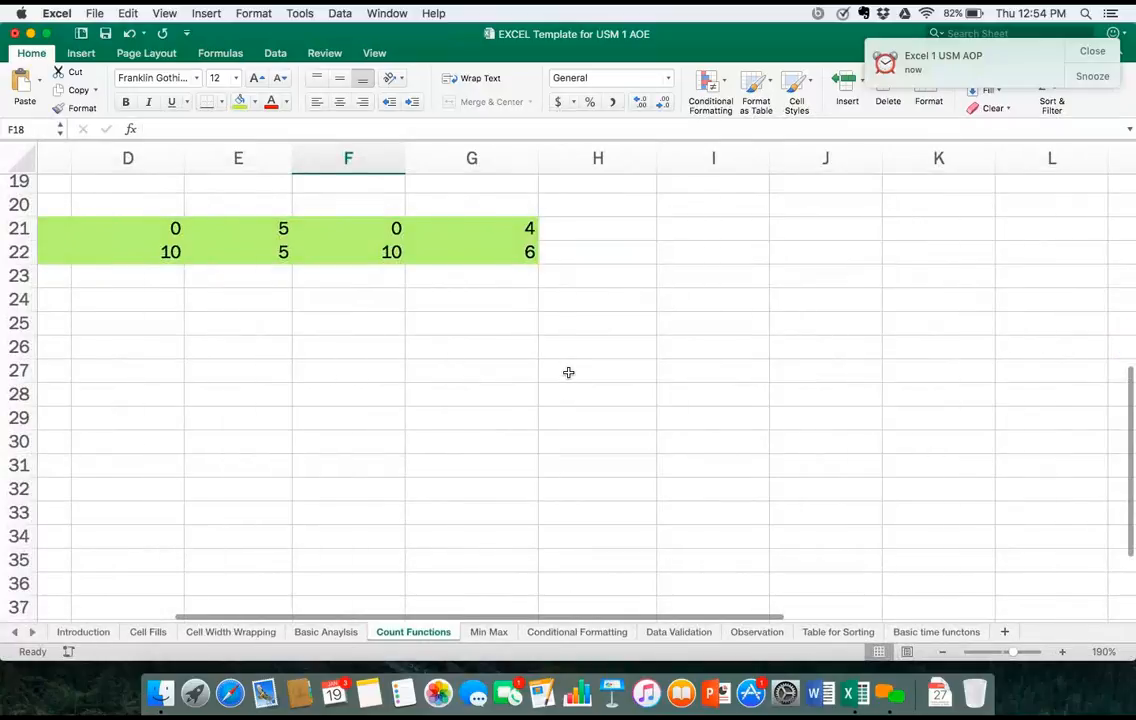
click(568, 373)
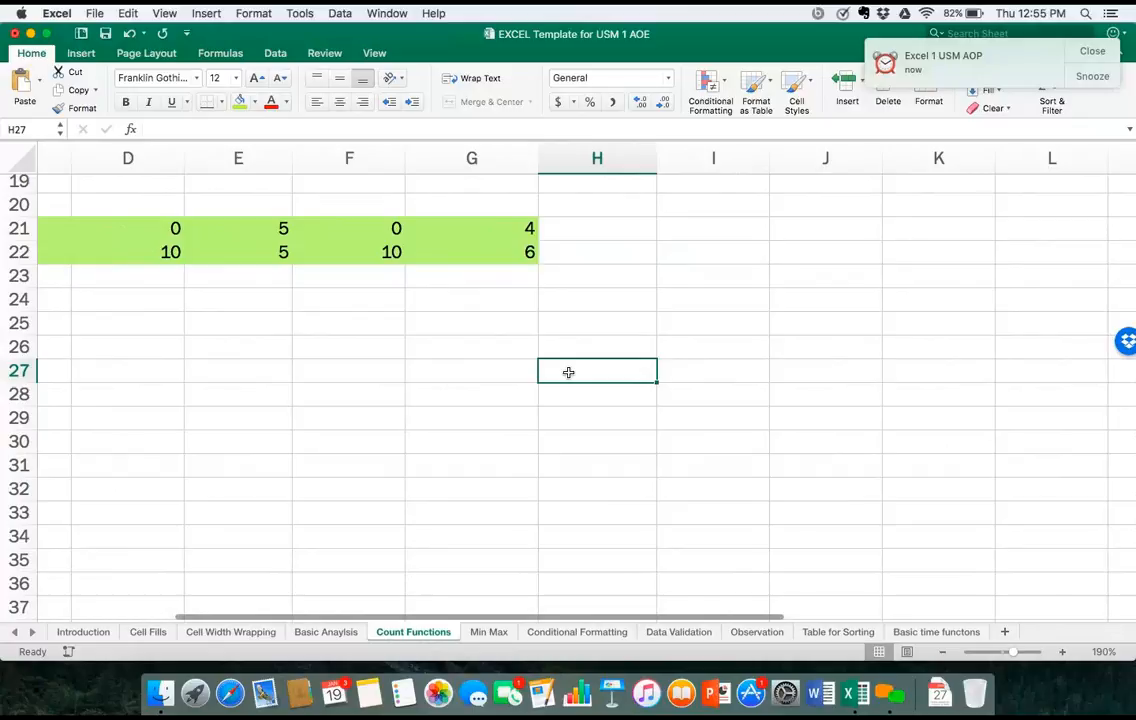
text(1)
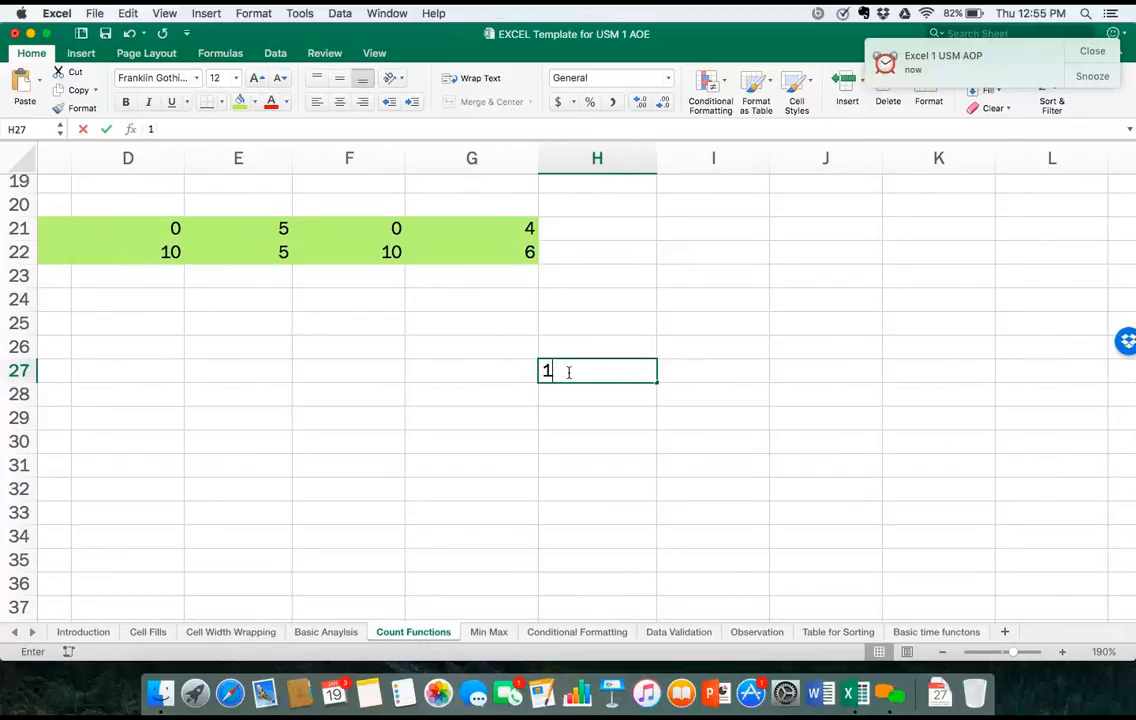
key(Return)
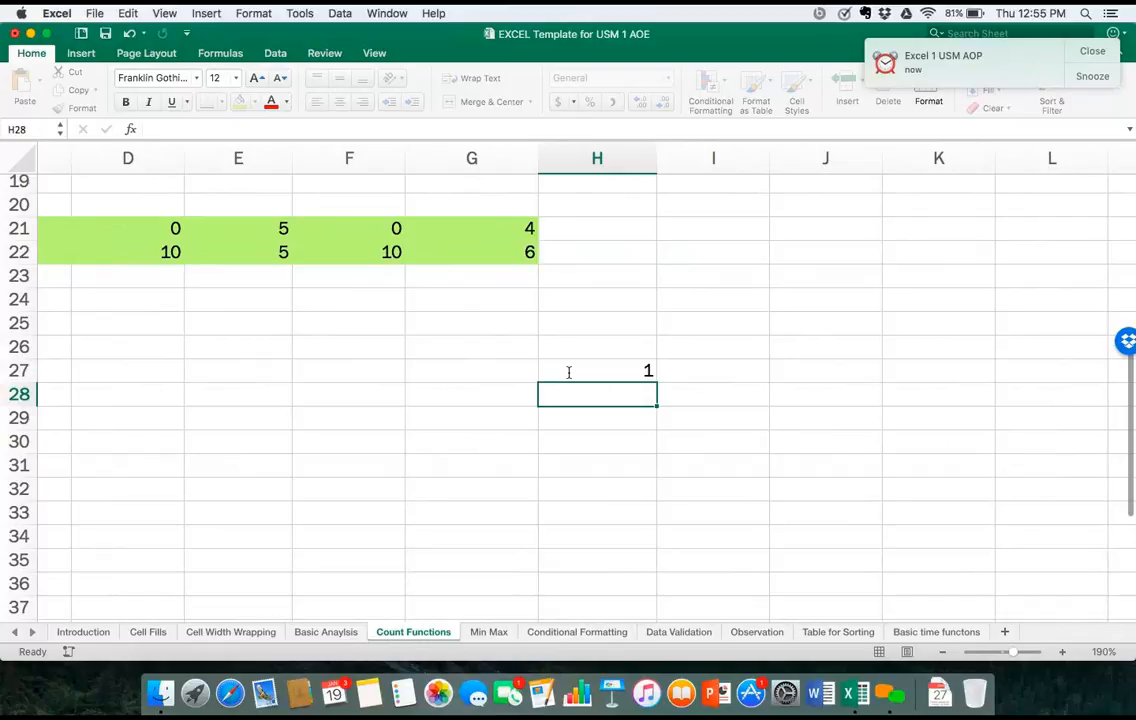
text(2)
key(Return)
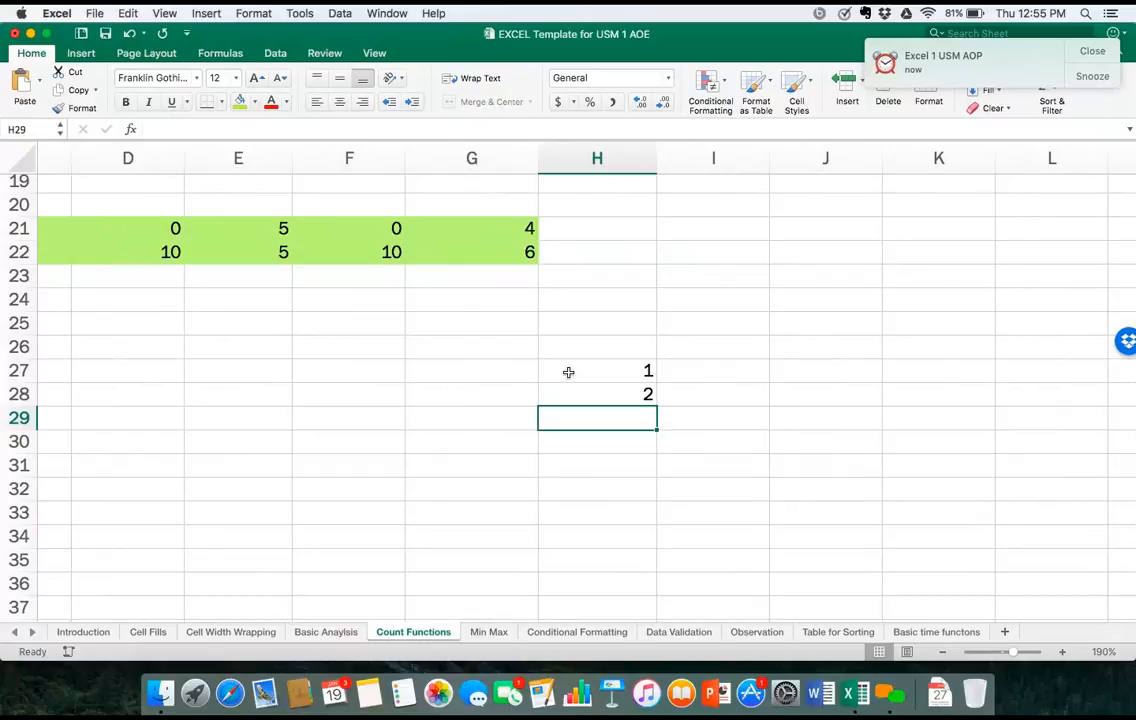
text(4)
key(Return)
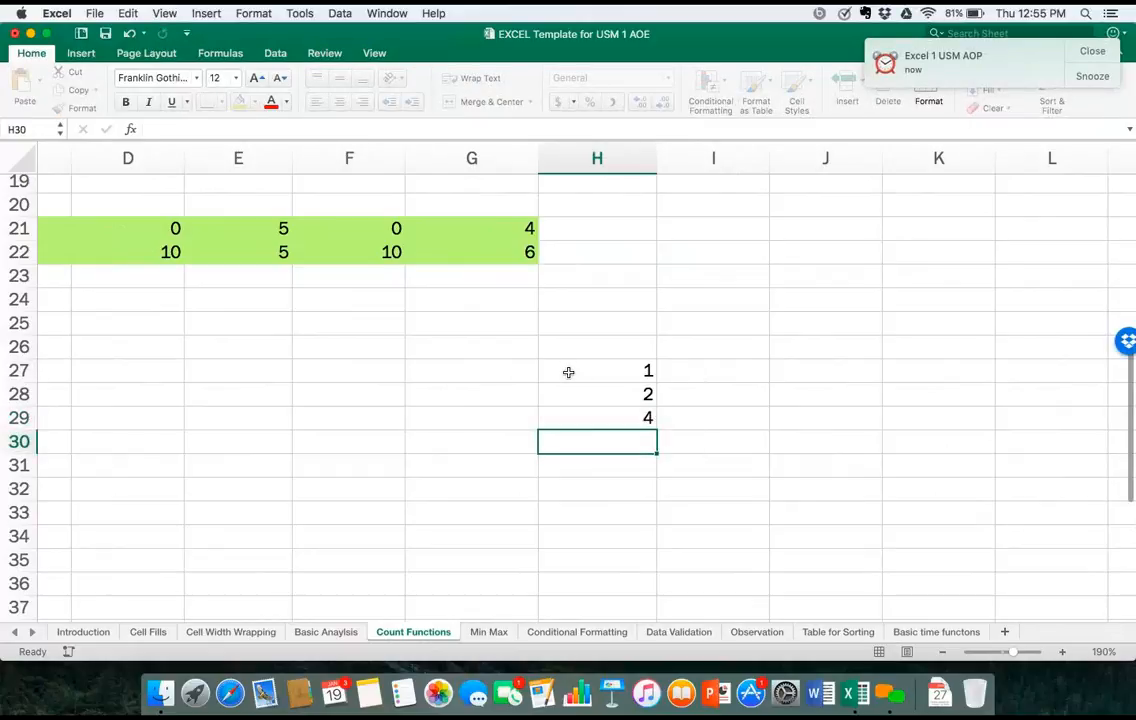
text(6)
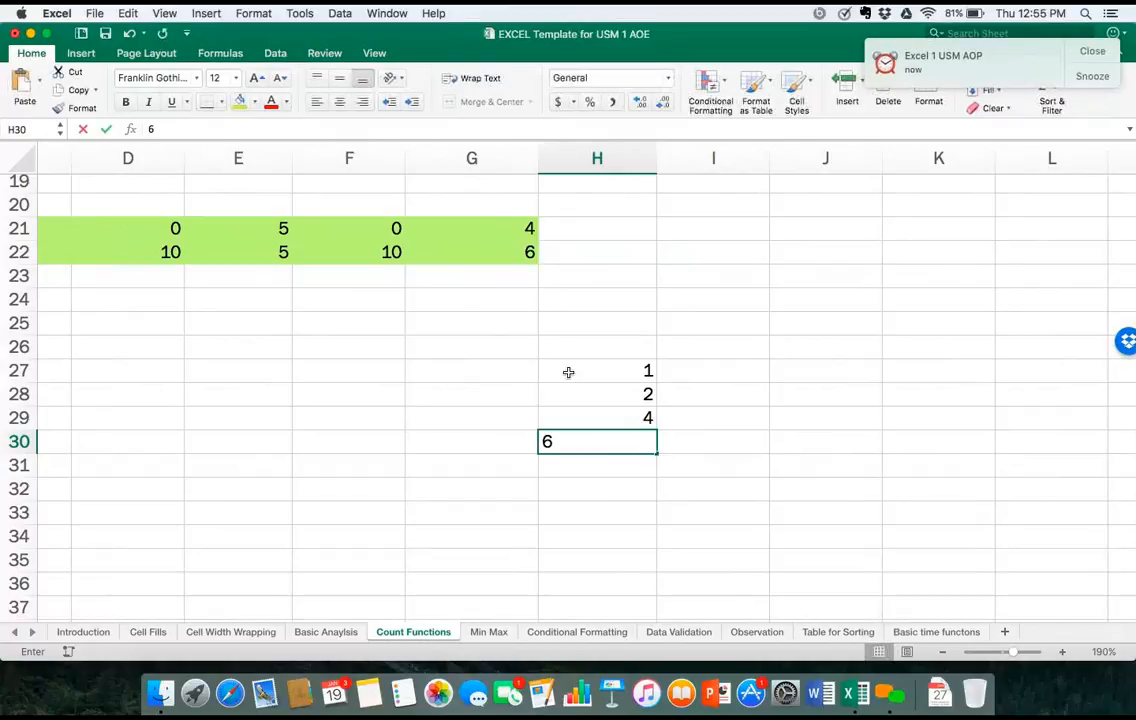
key(Return)
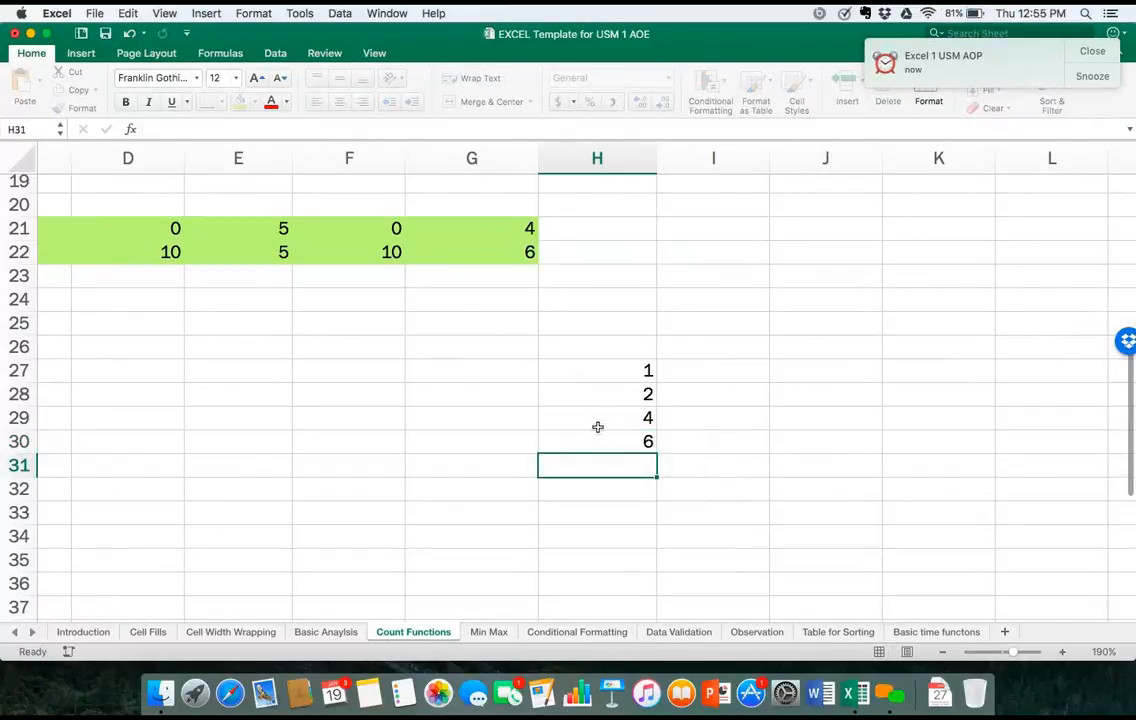
Count the numeric entries in H27:H30 with the formula =COUNT(H27:H30) in cell H31.
text(=)
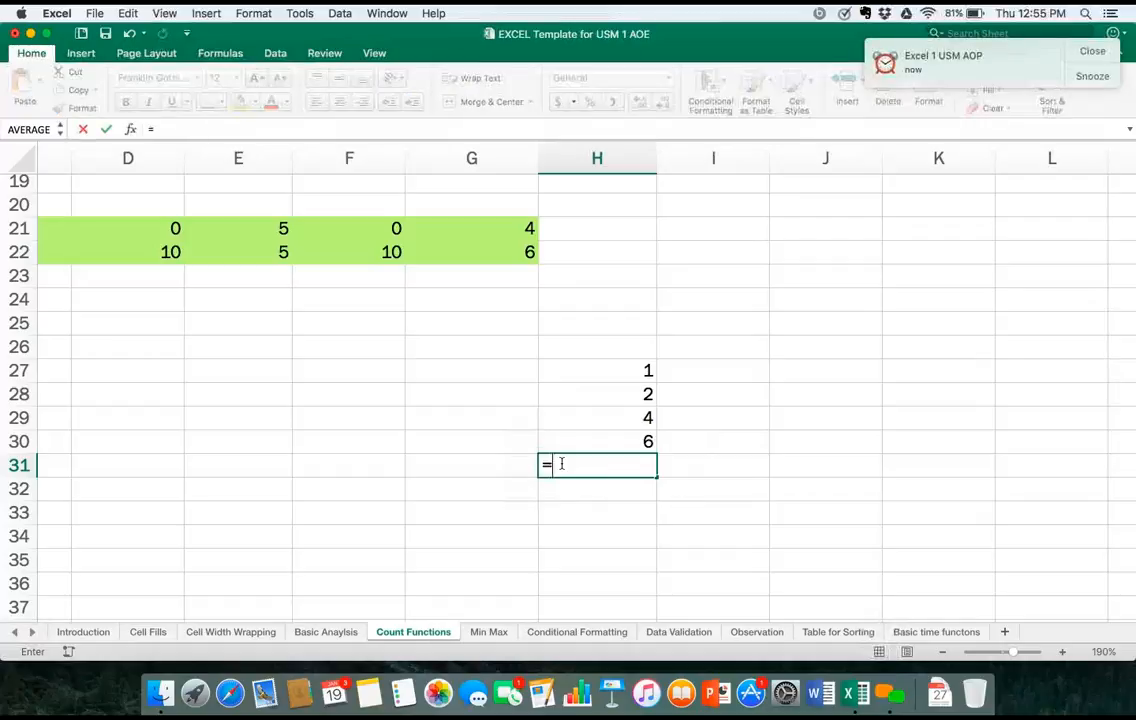
text(count()
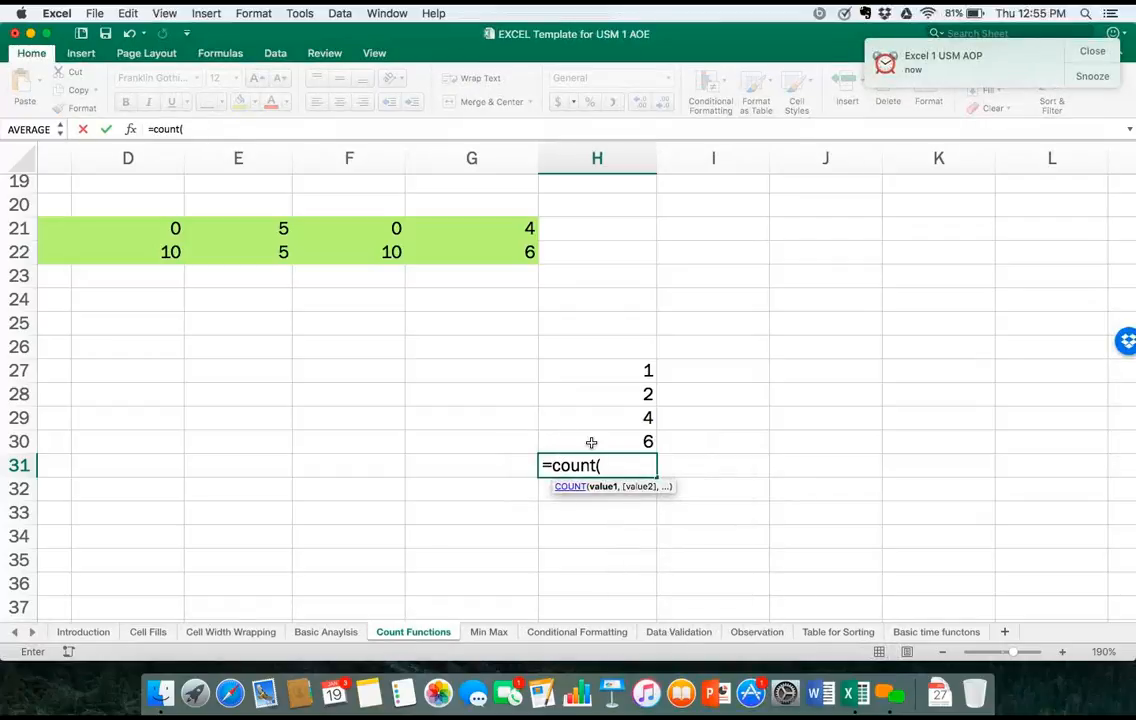
drag(591, 444, 590, 360)
text())
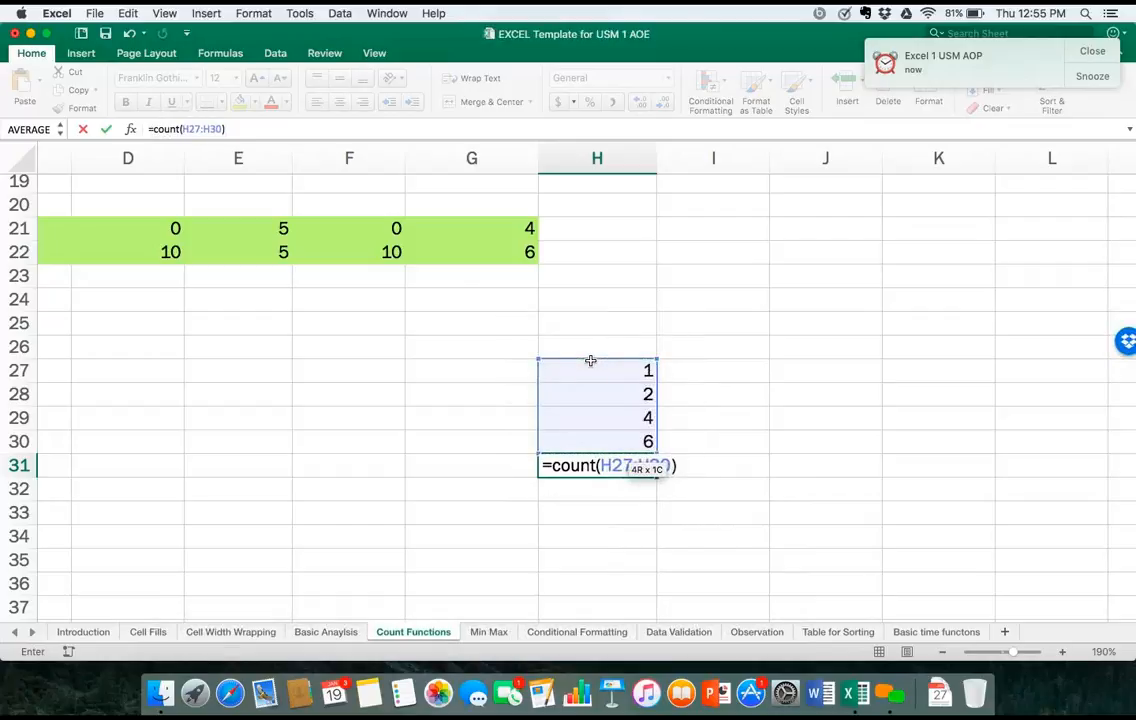
key(Return)
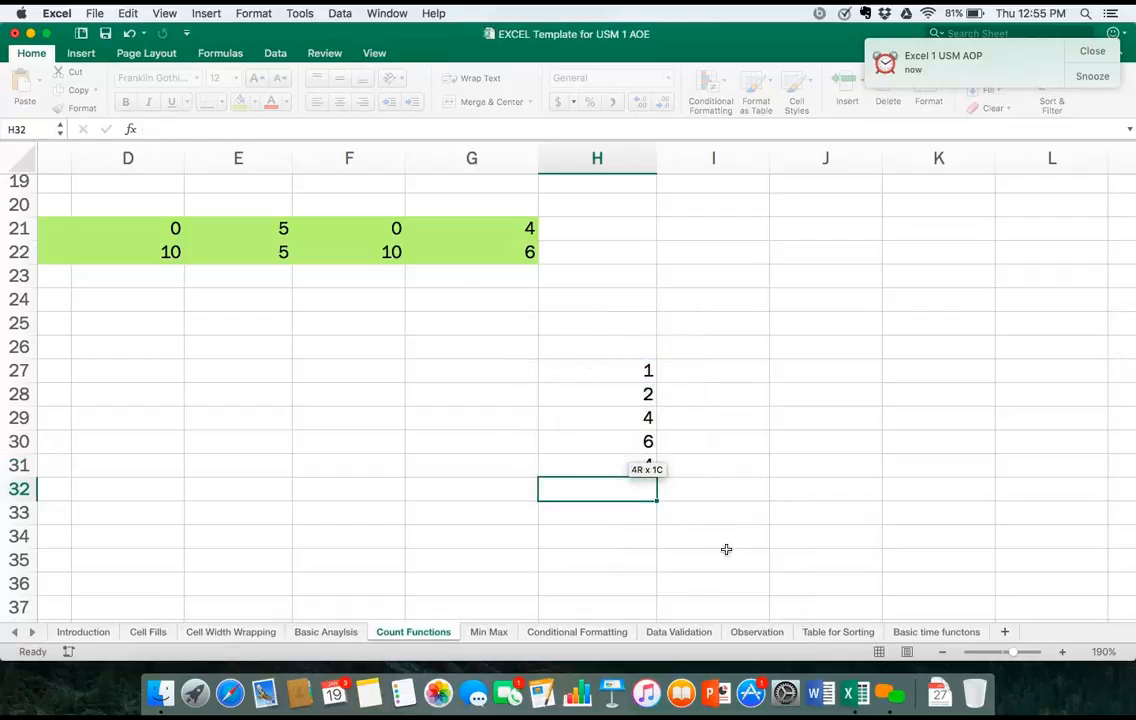
key(Right)
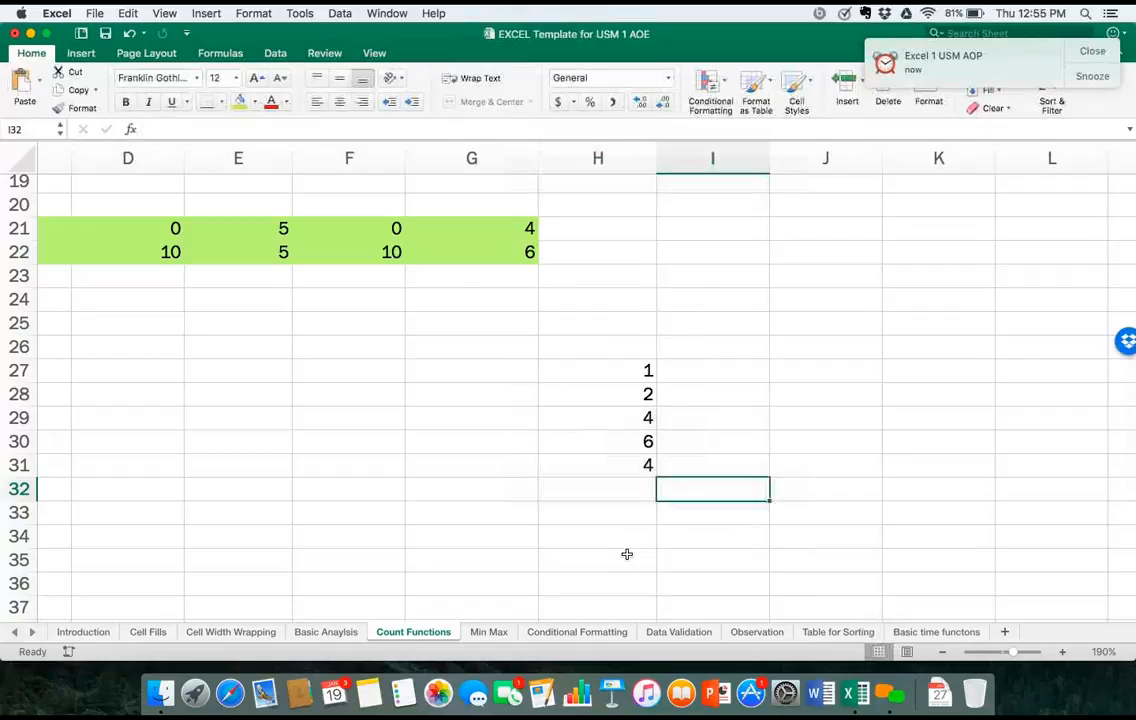
click(627, 466)
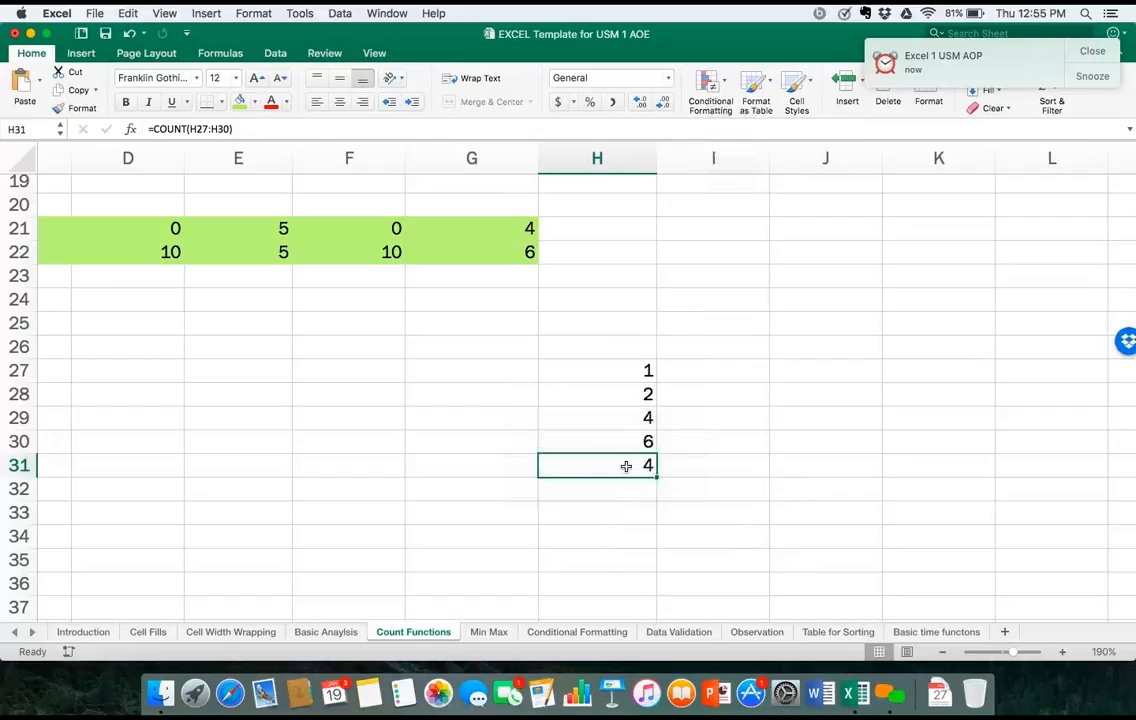
Label the formula result in H31 by entering Count in the adjacent cell G31.
click(485, 464)
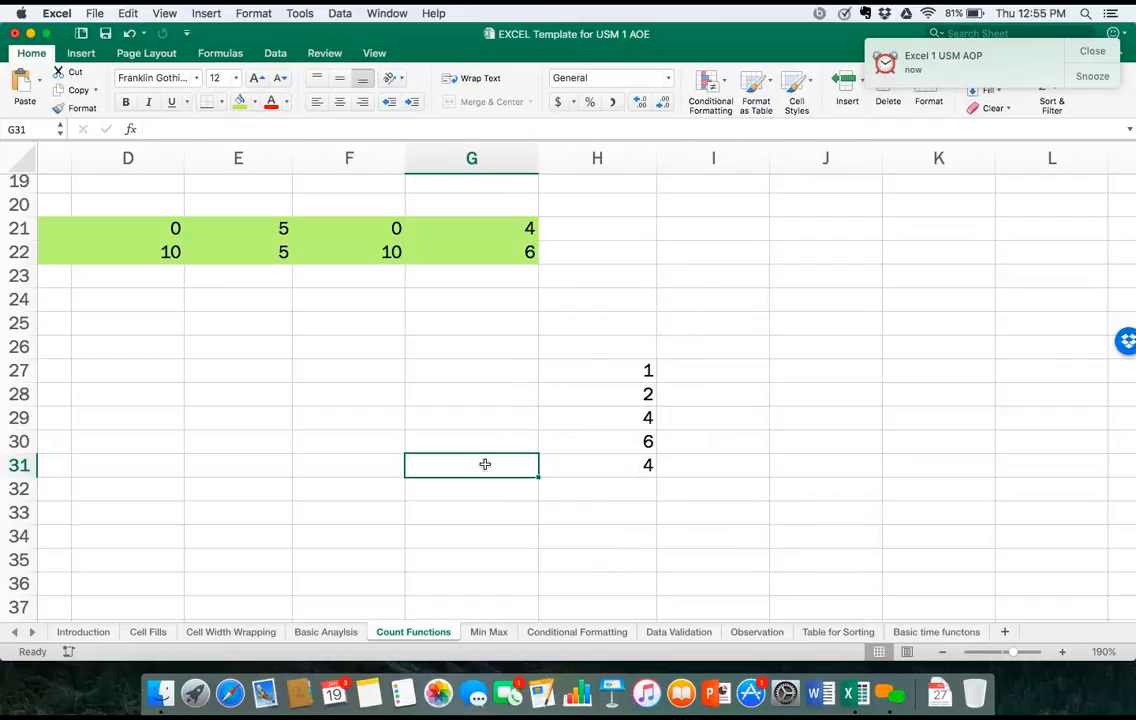
text(Count)
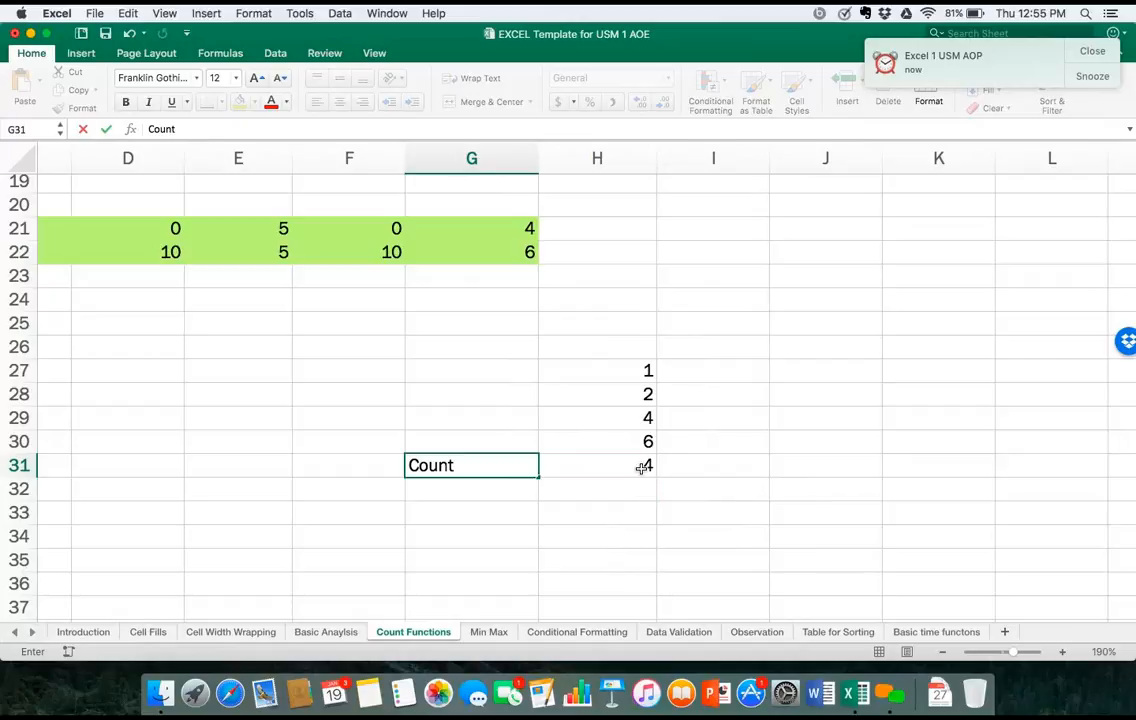
click(641, 466)
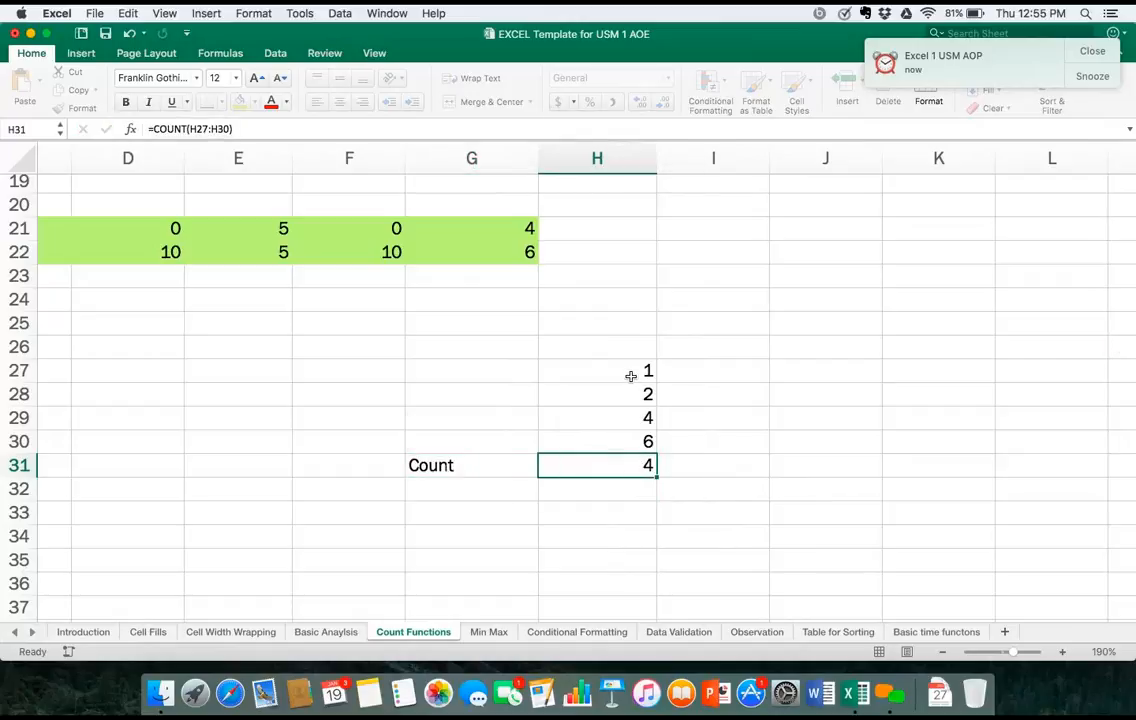
Replace the number in H27 with the text apples to test how COUNT treats text.
click(631, 376)
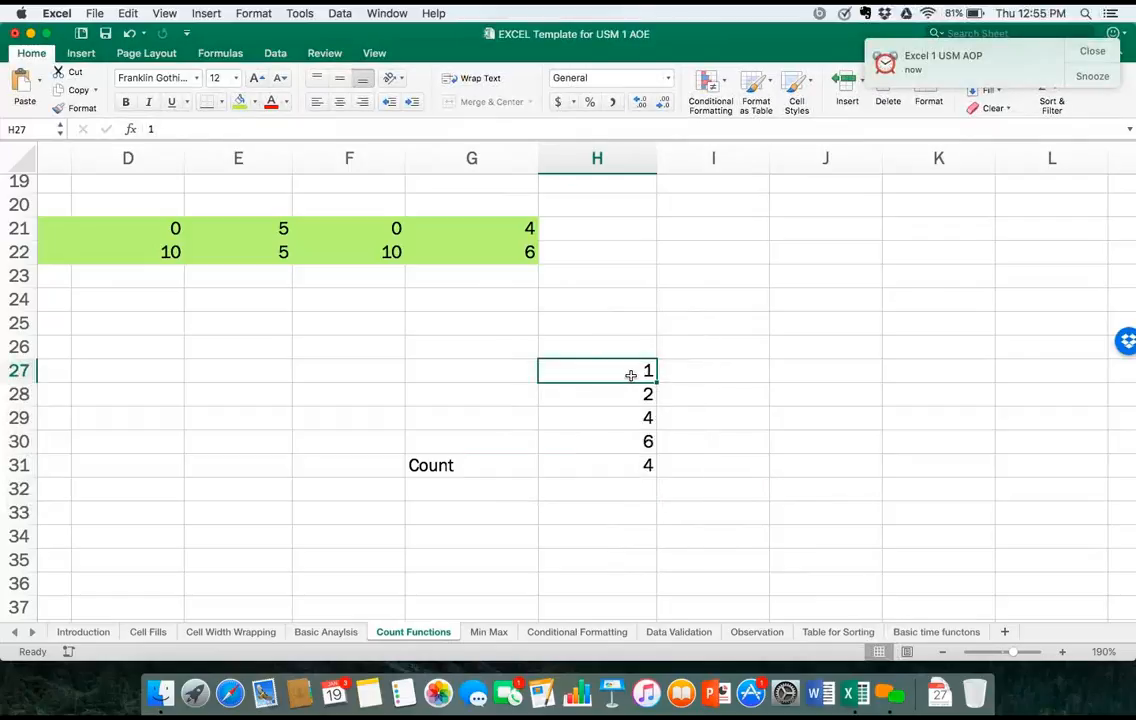
key(Delete)
text(appla)
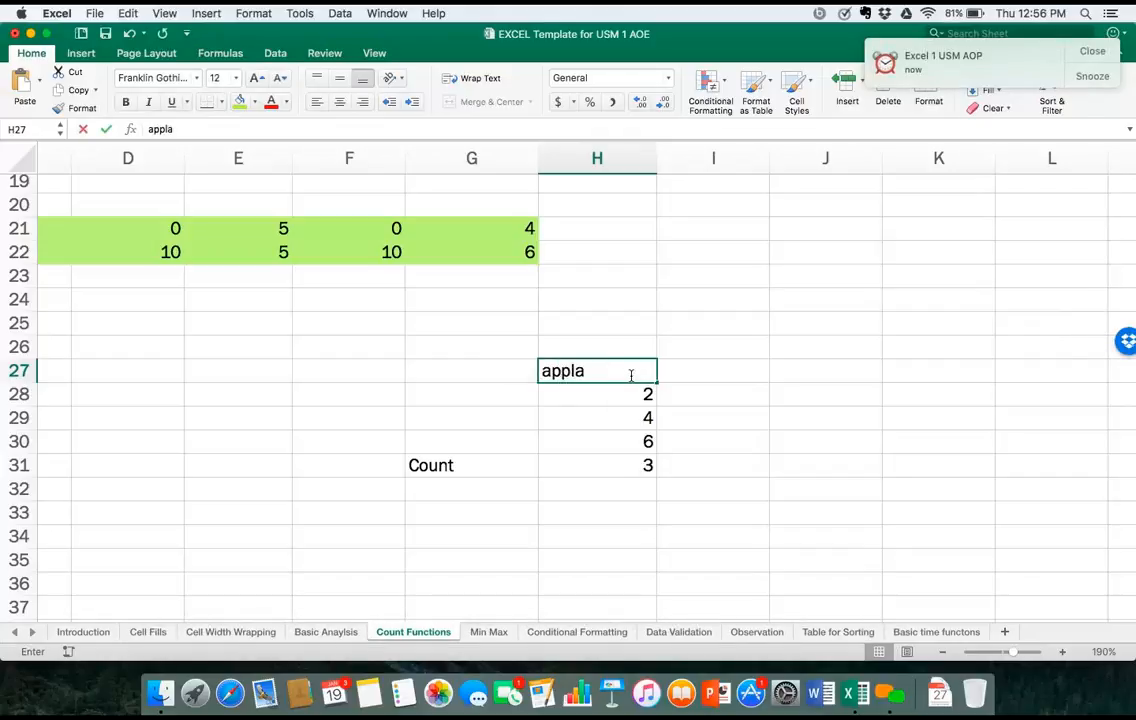
key(BackSpace)
text(es)
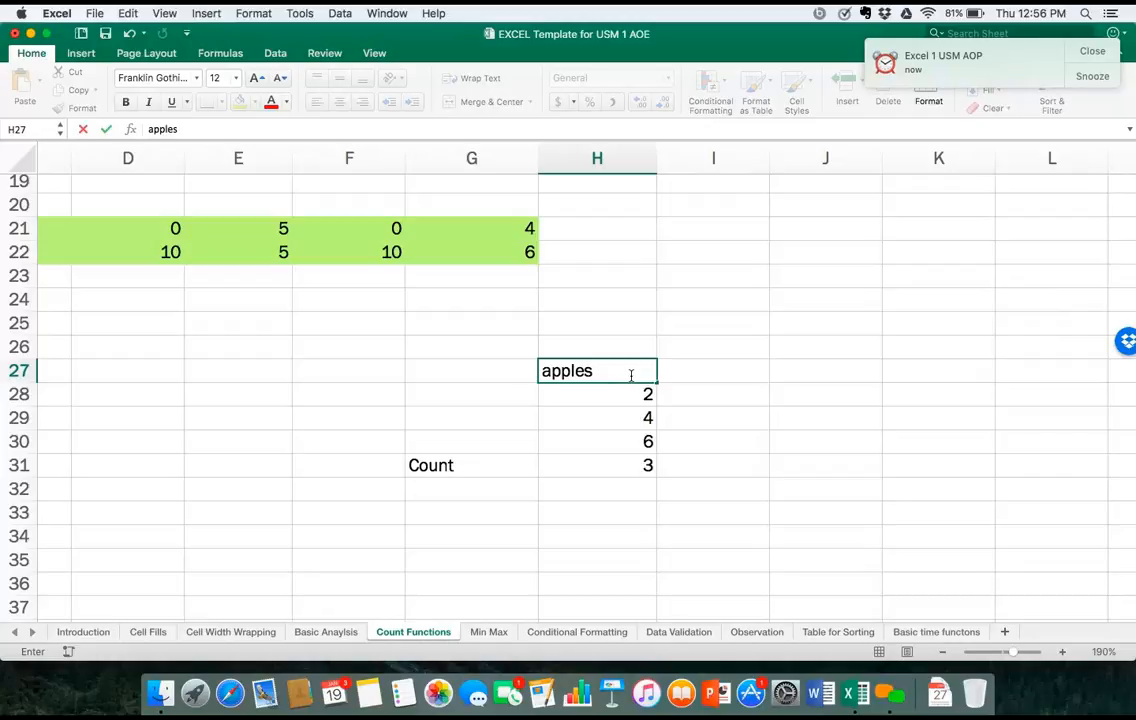
key(Return)
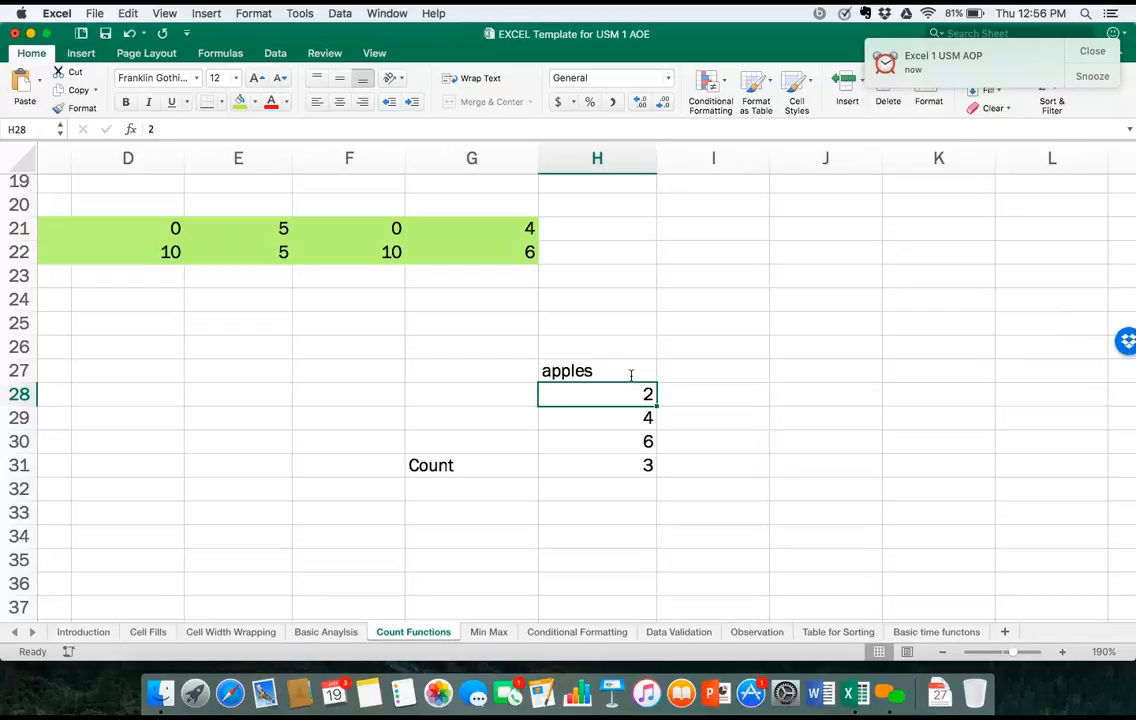
Replace the text in H27 with the number 4 and the number in H28 with the text Ball.
click(631, 375)
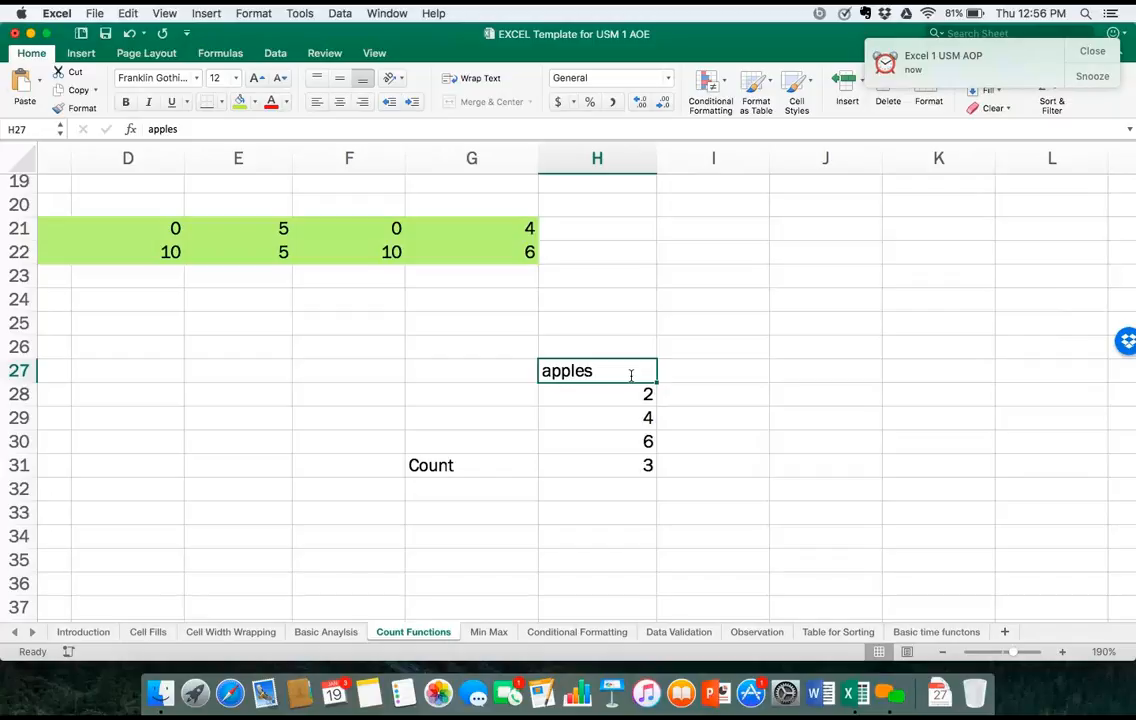
key(Delete)
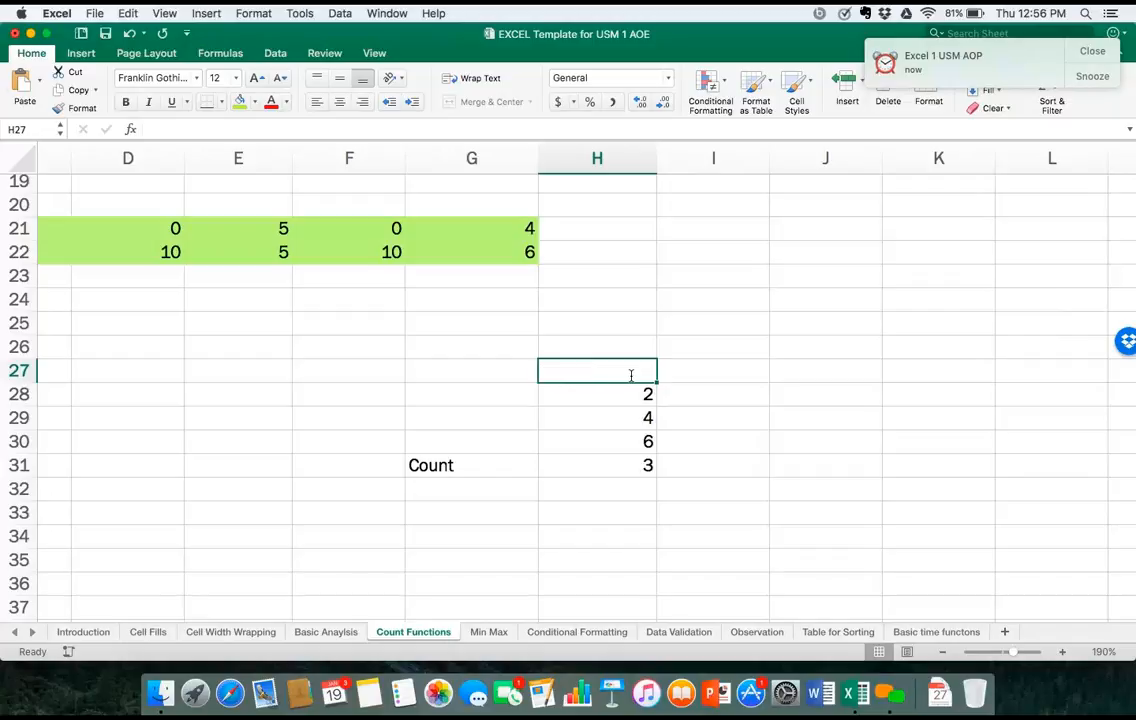
text(4)
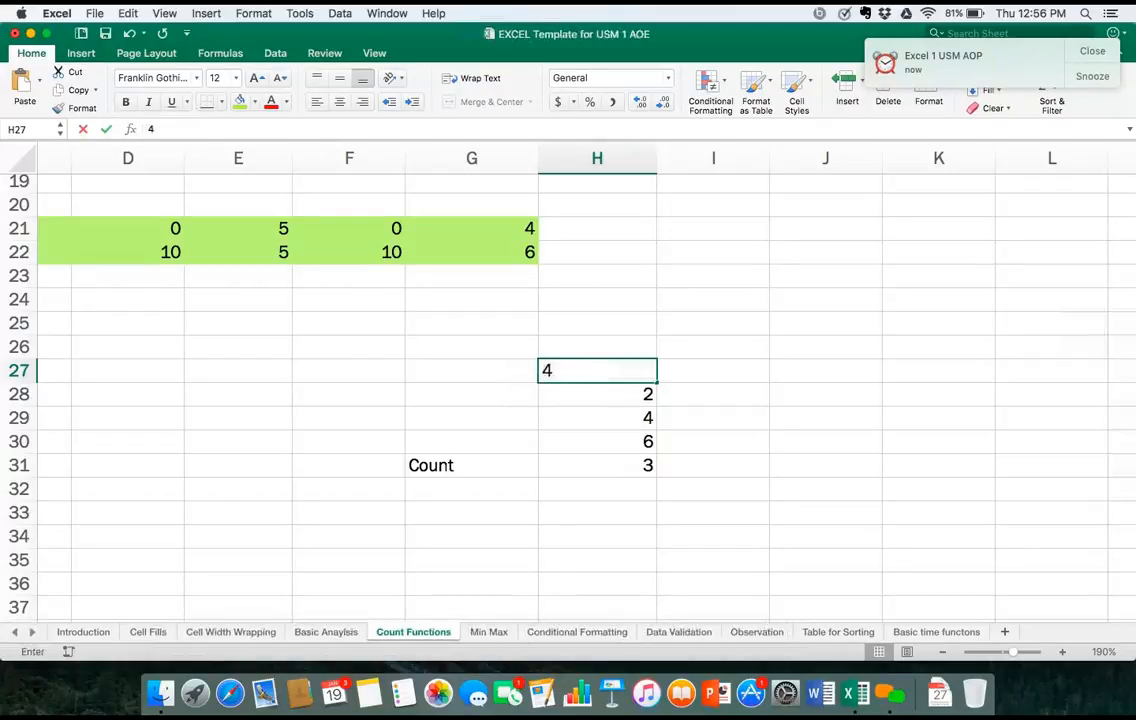
key(Return)
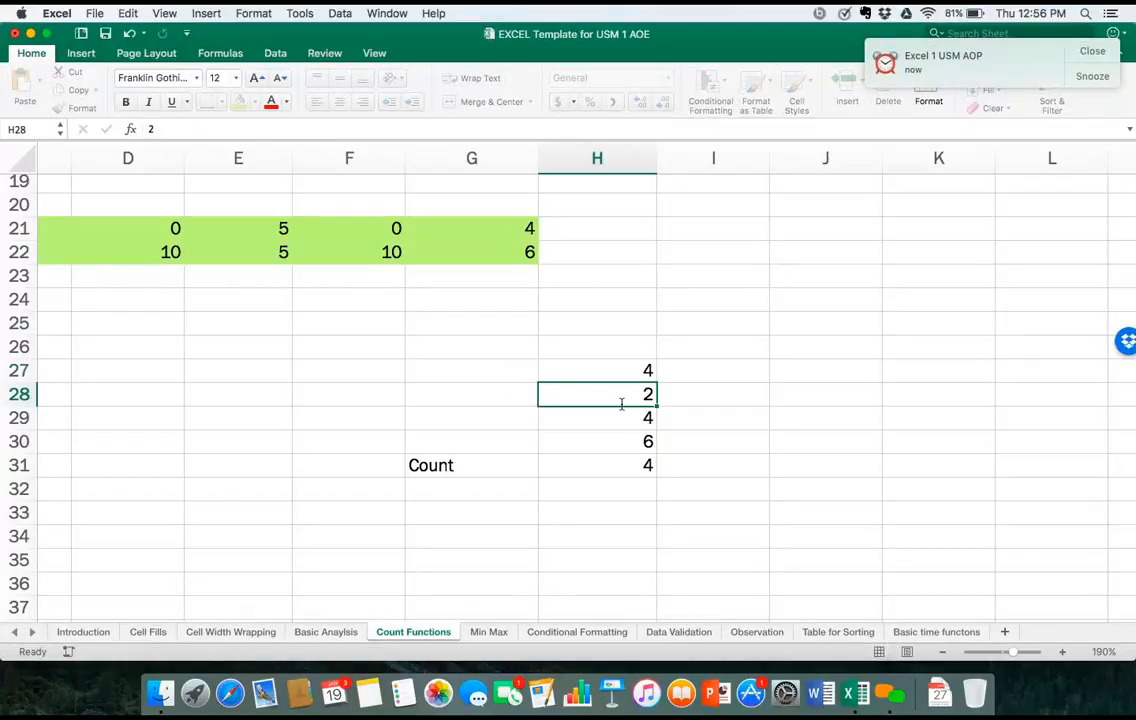
text(Ball)
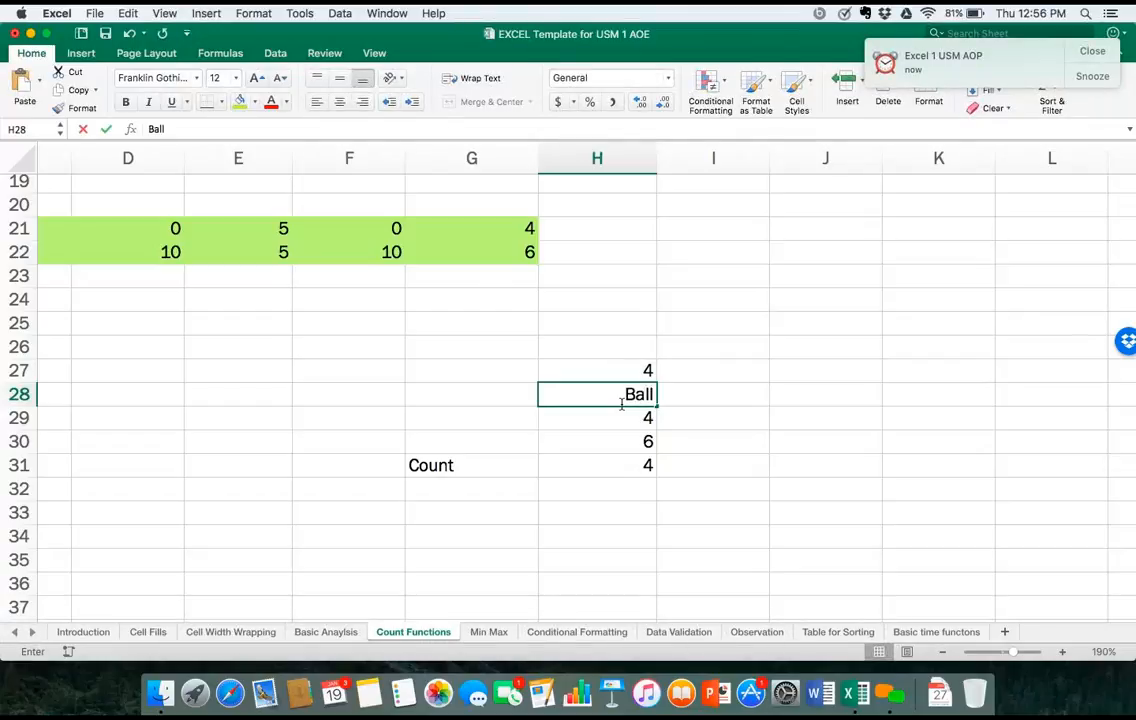
key(Return)
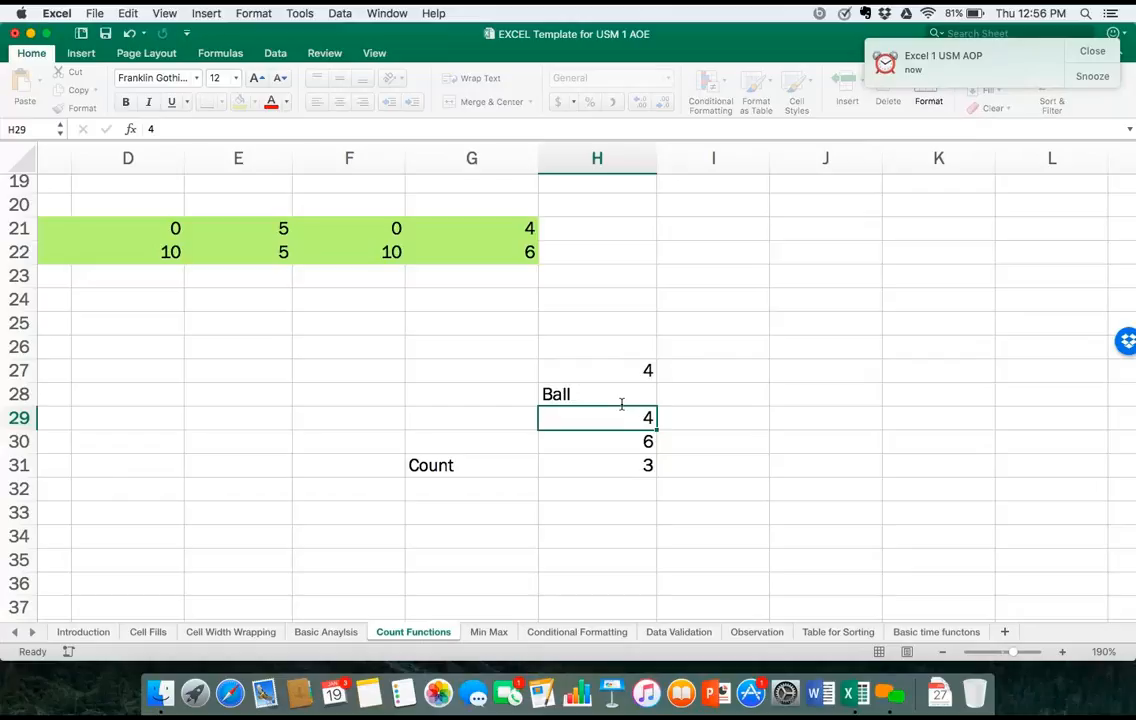
Change the function in the H31 formula to COUNTA so it reads =COUNTA(H27:H30).
key(Down)
key(Down)
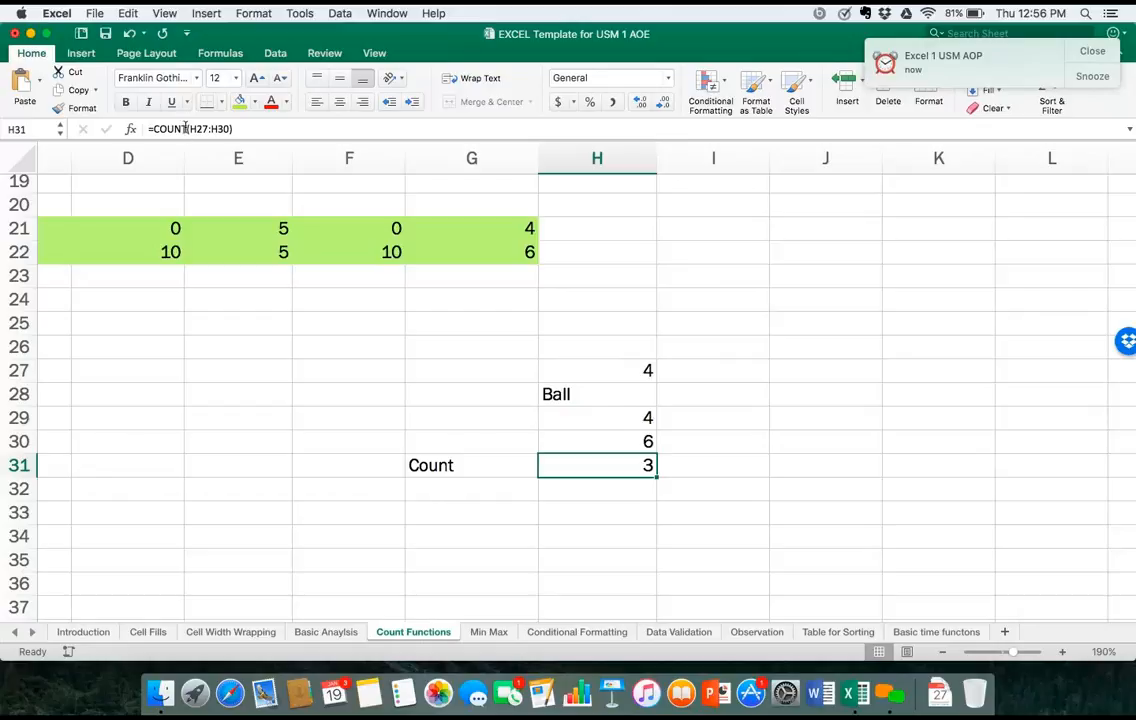
click(184, 127)
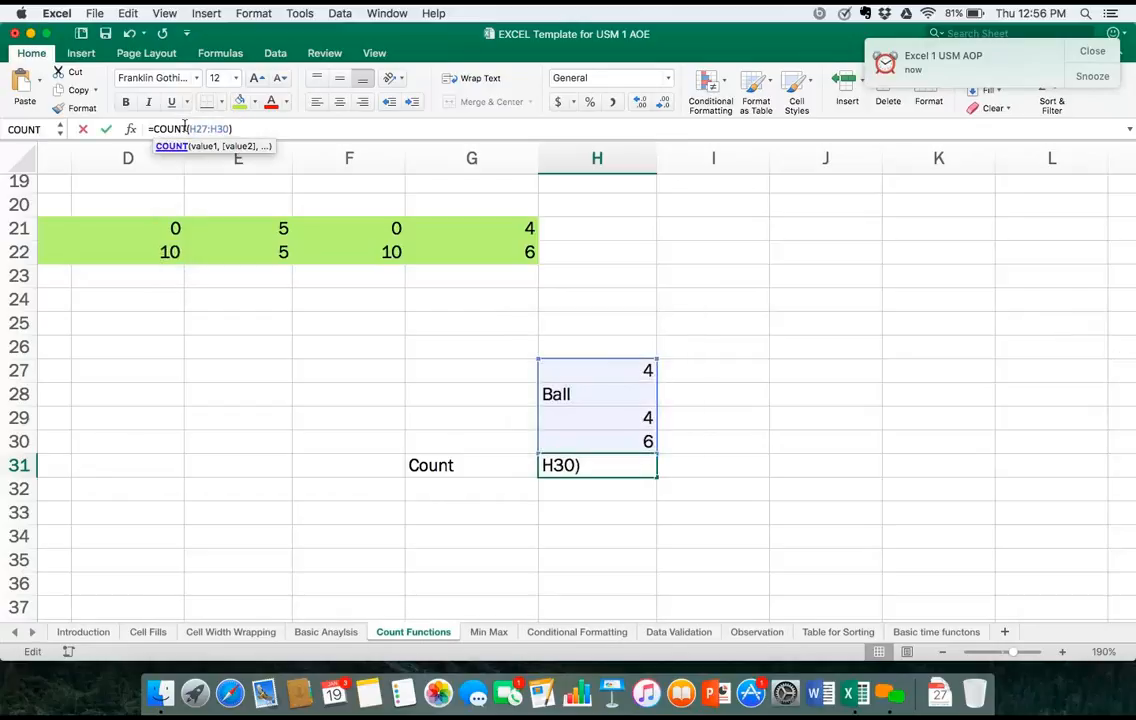
text(A)
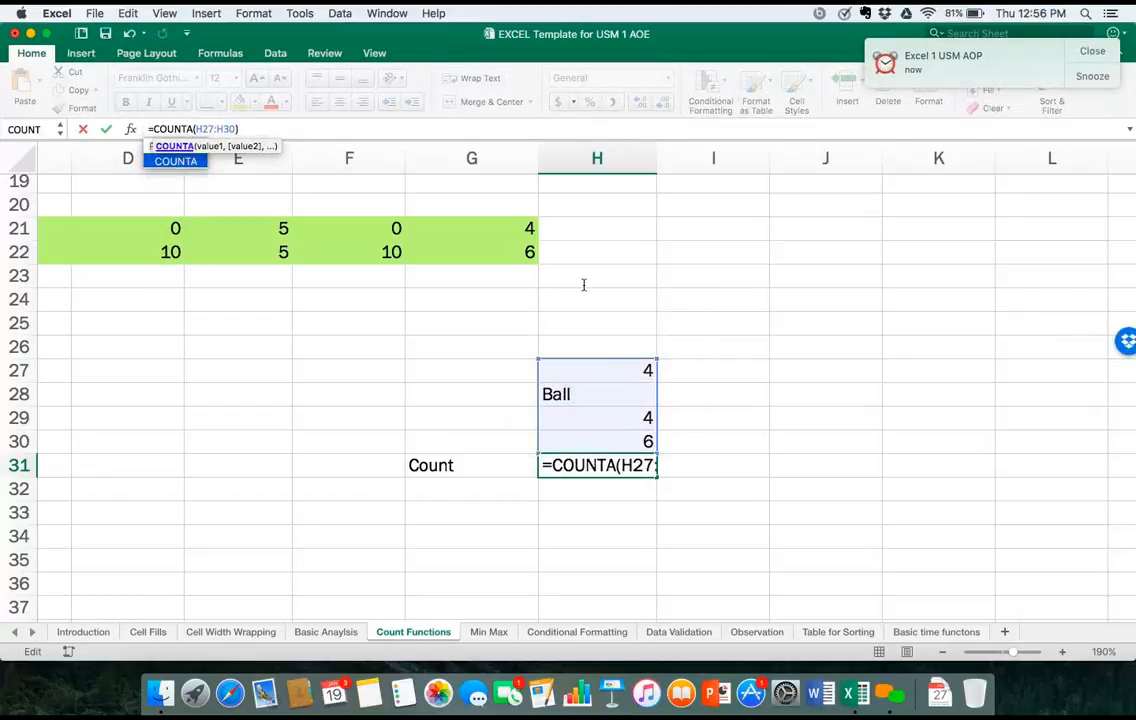
key(Return)
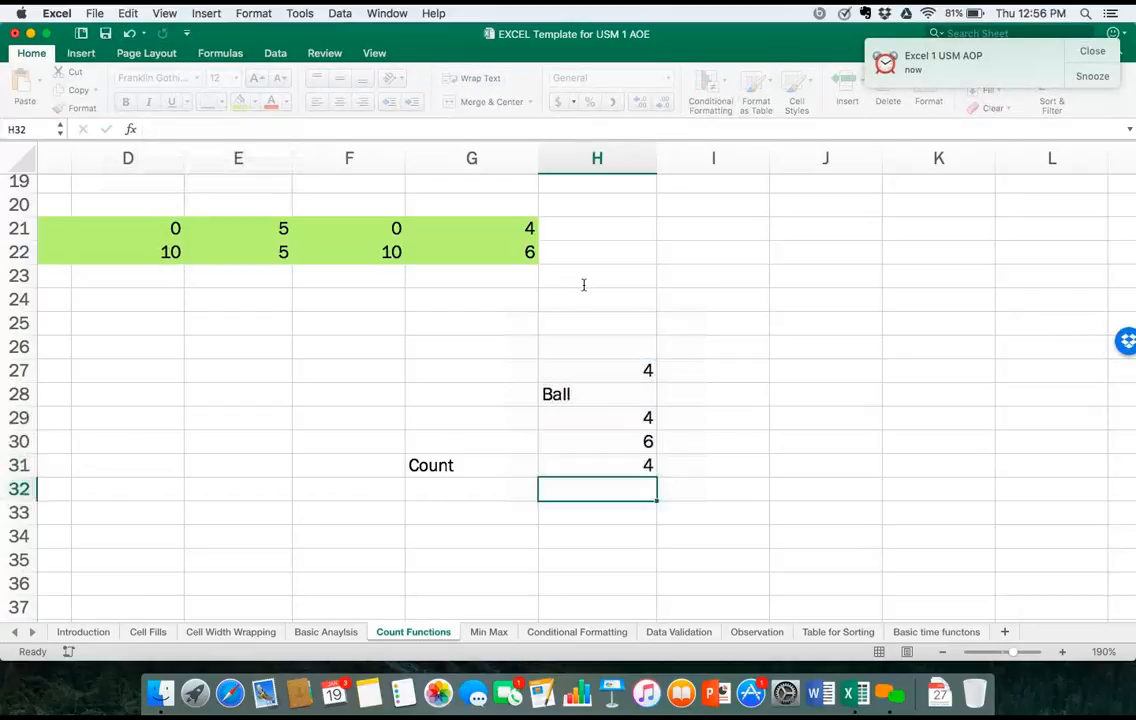
Enter the formula syntax =counta(range) as a text note in cell J31.
click(806, 465)
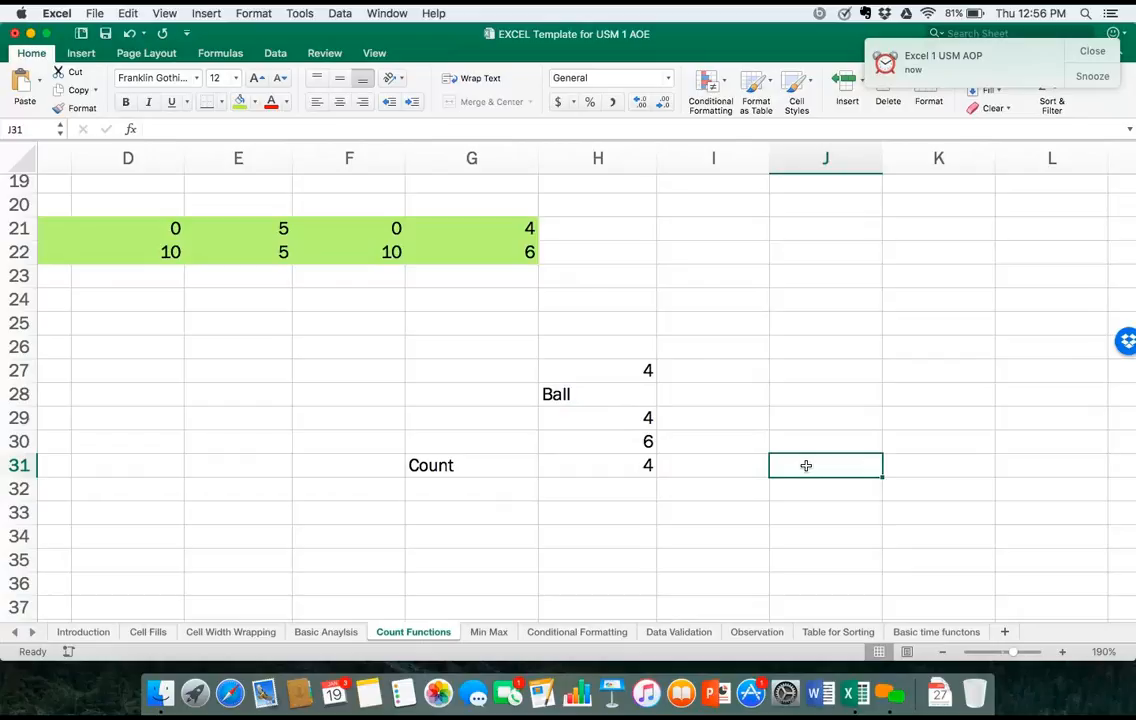
text('=)
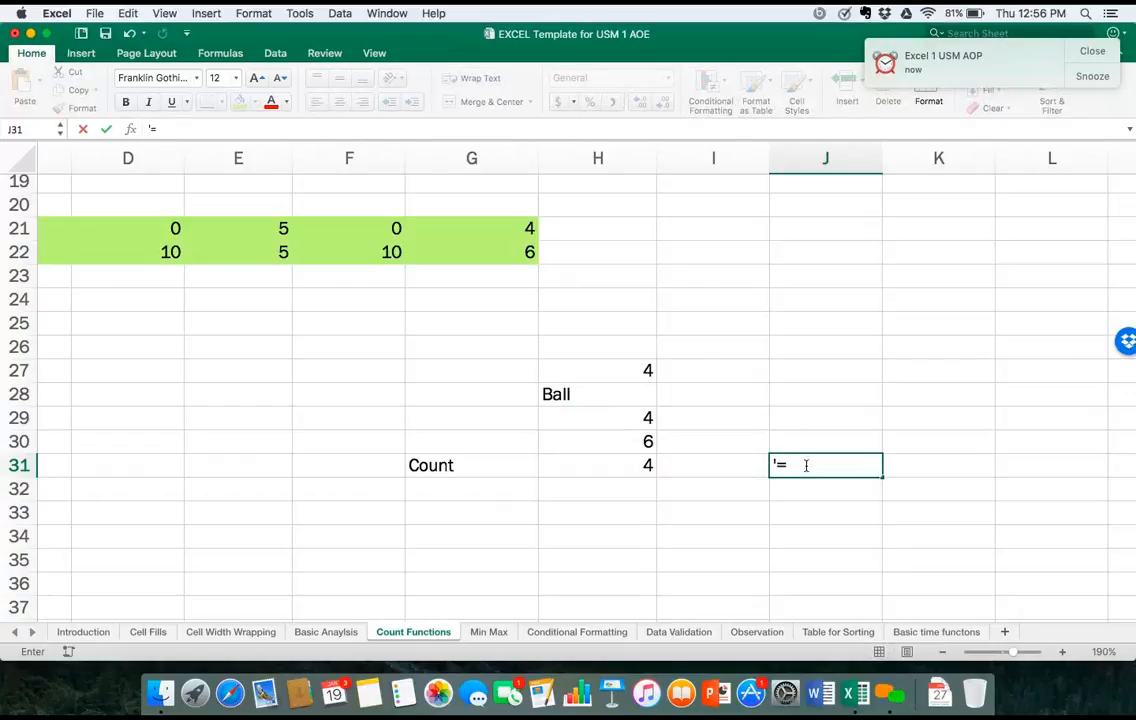
text(county)
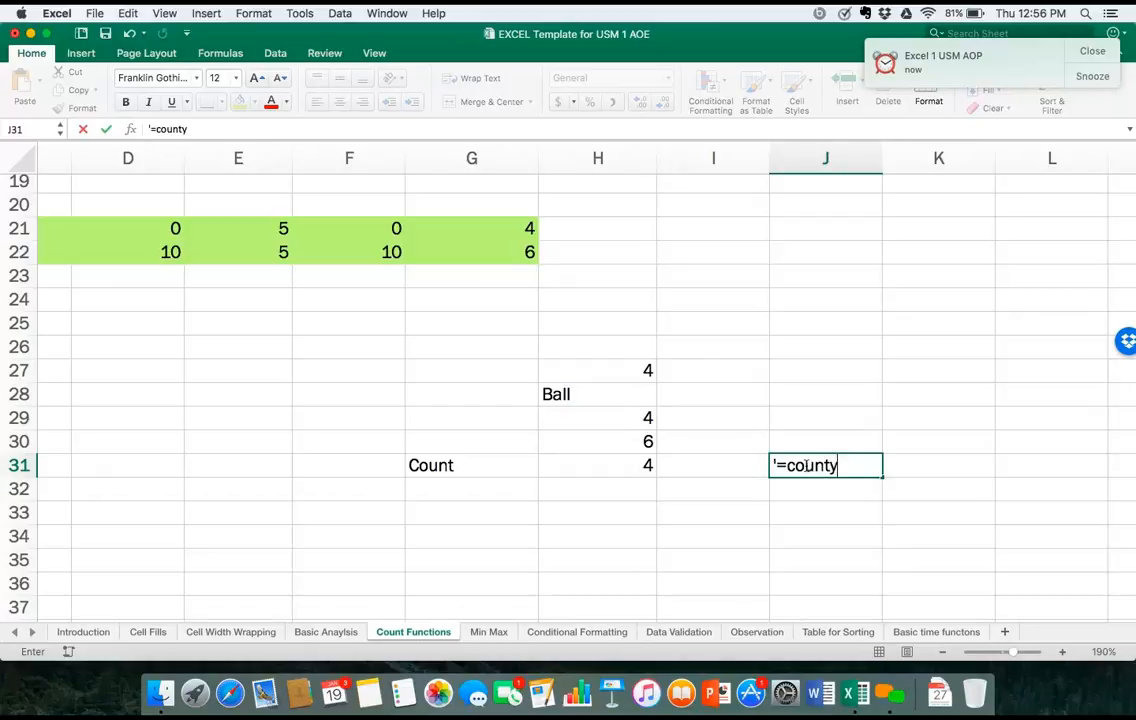
key(BackSpace)
text(a)
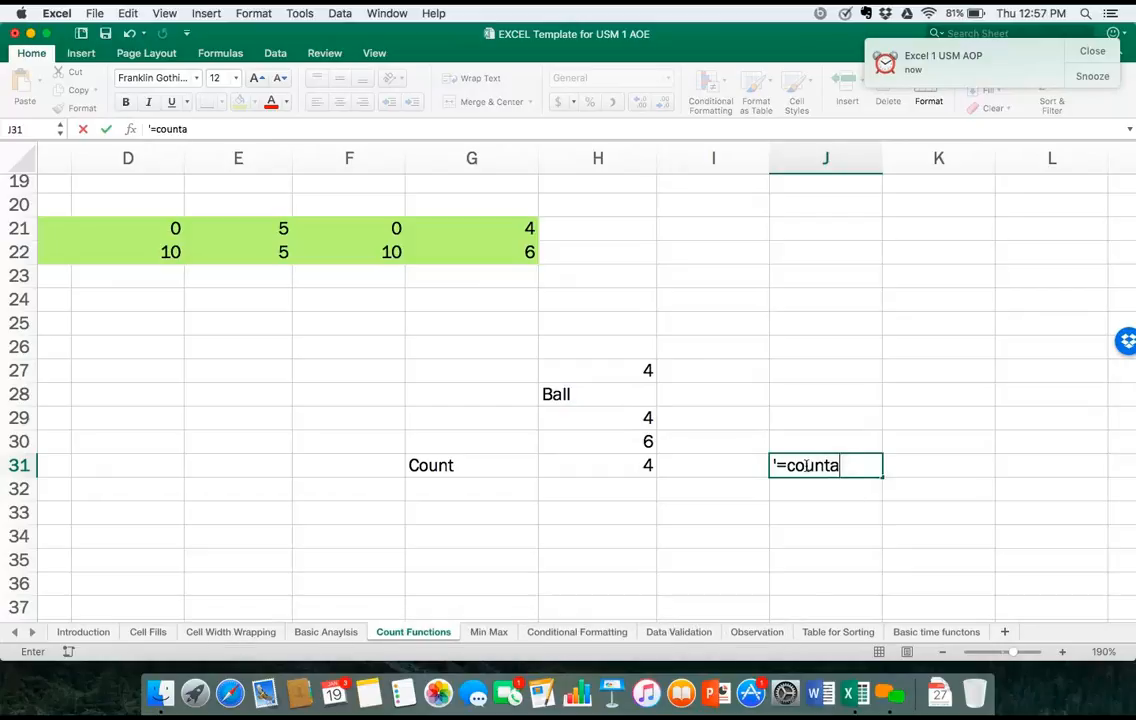
text((range)
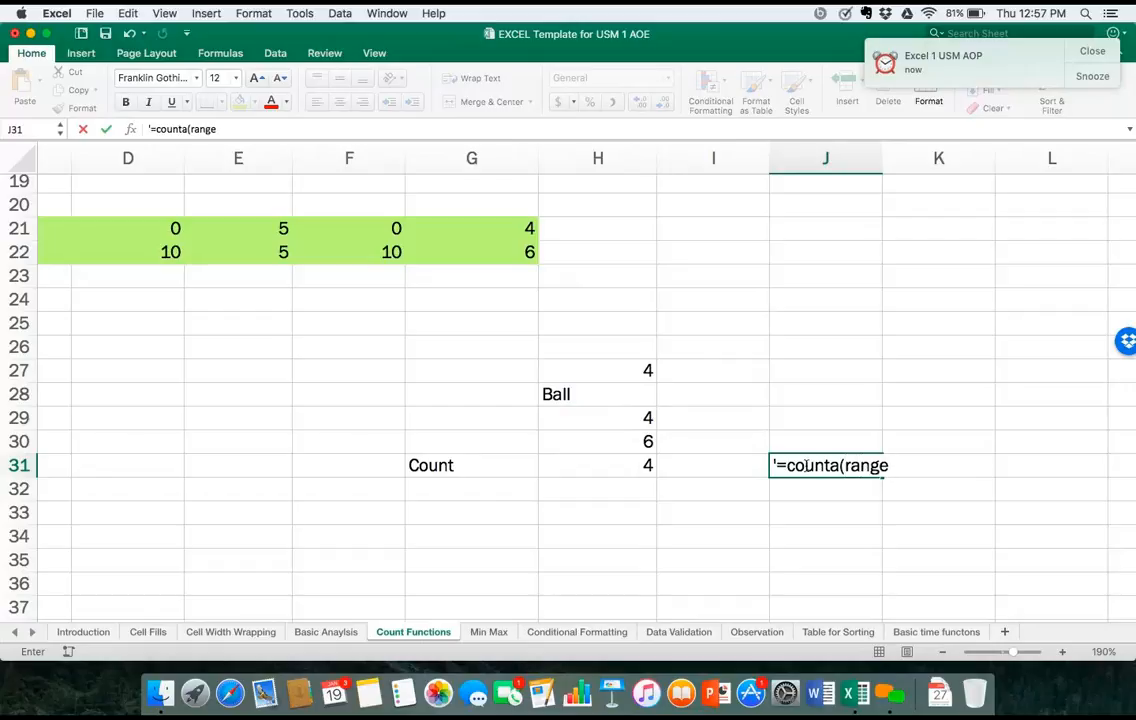
text())
key(Return)
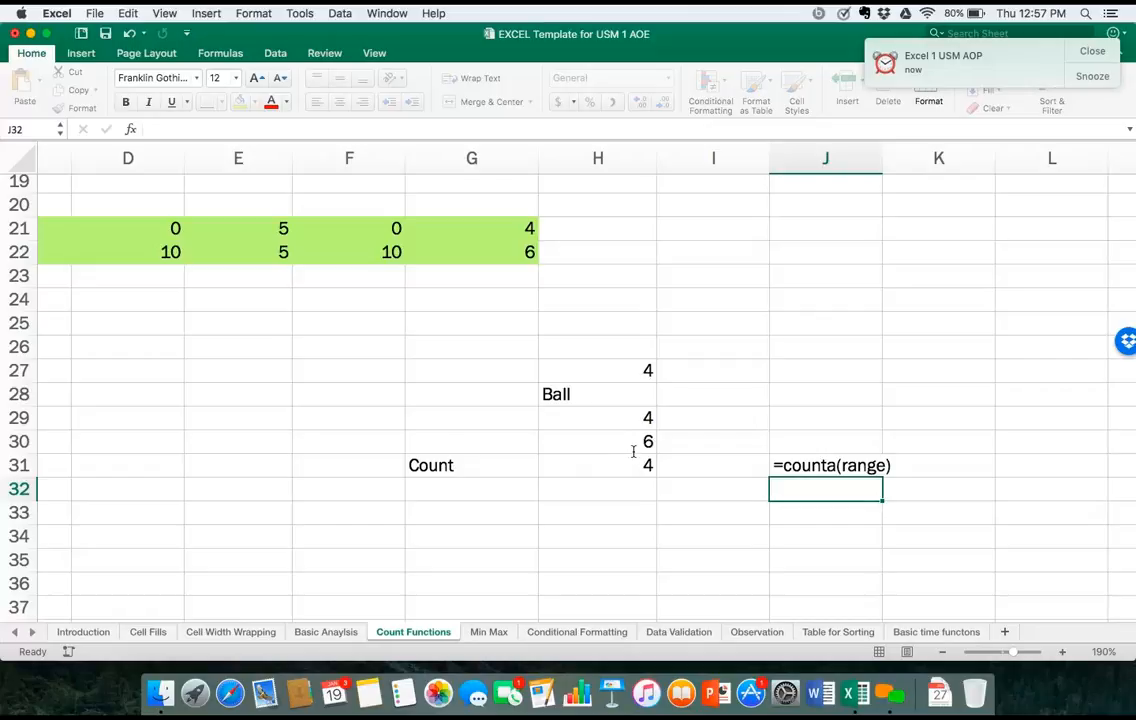
Replace the number in H27 with the text peaches to test how COUNTA treats text.
click(588, 371)
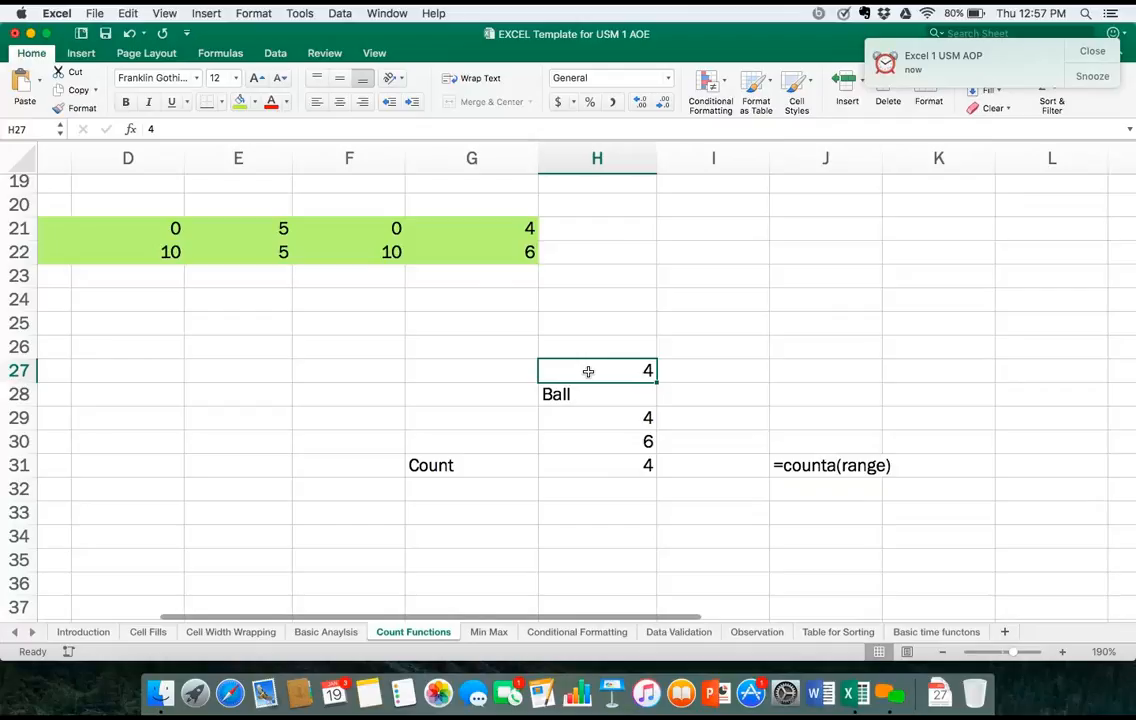
text(peacher)
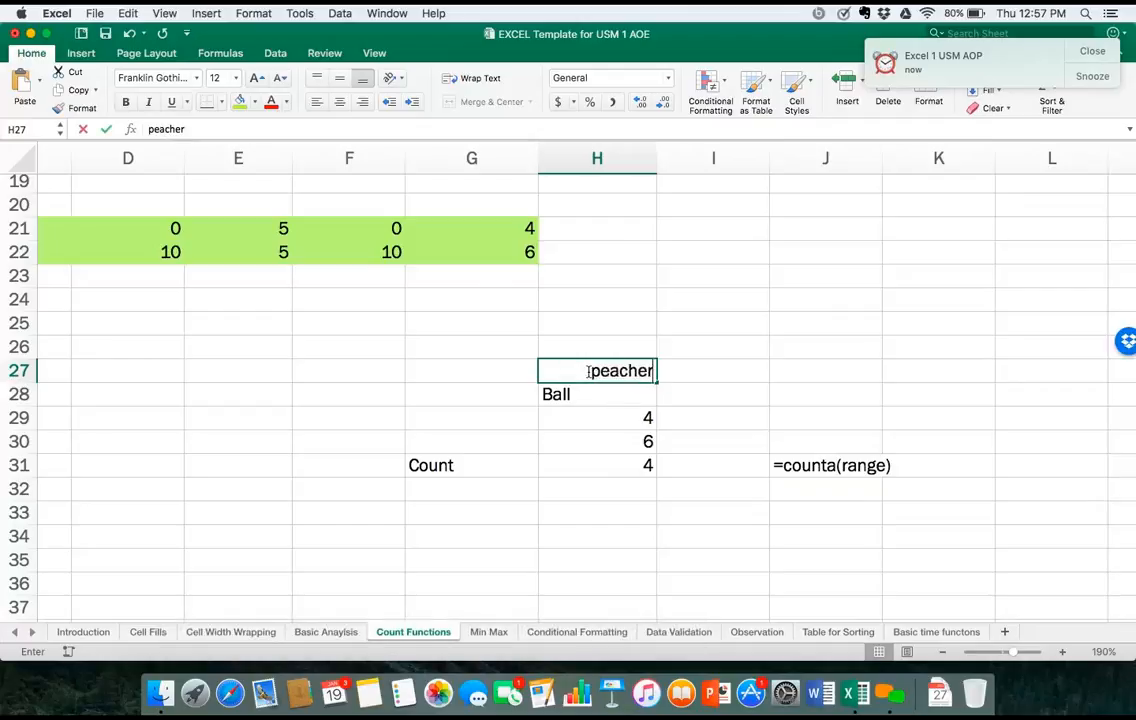
key(BackSpace)
key(BackSpace)
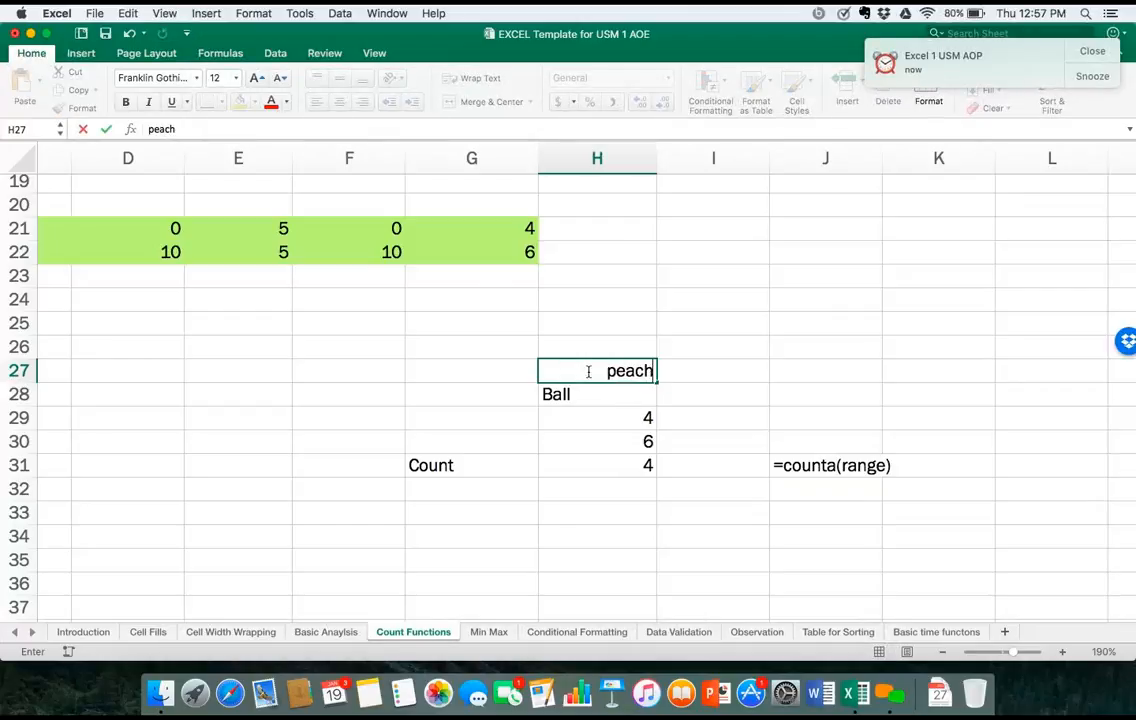
text(es)
key(Return)
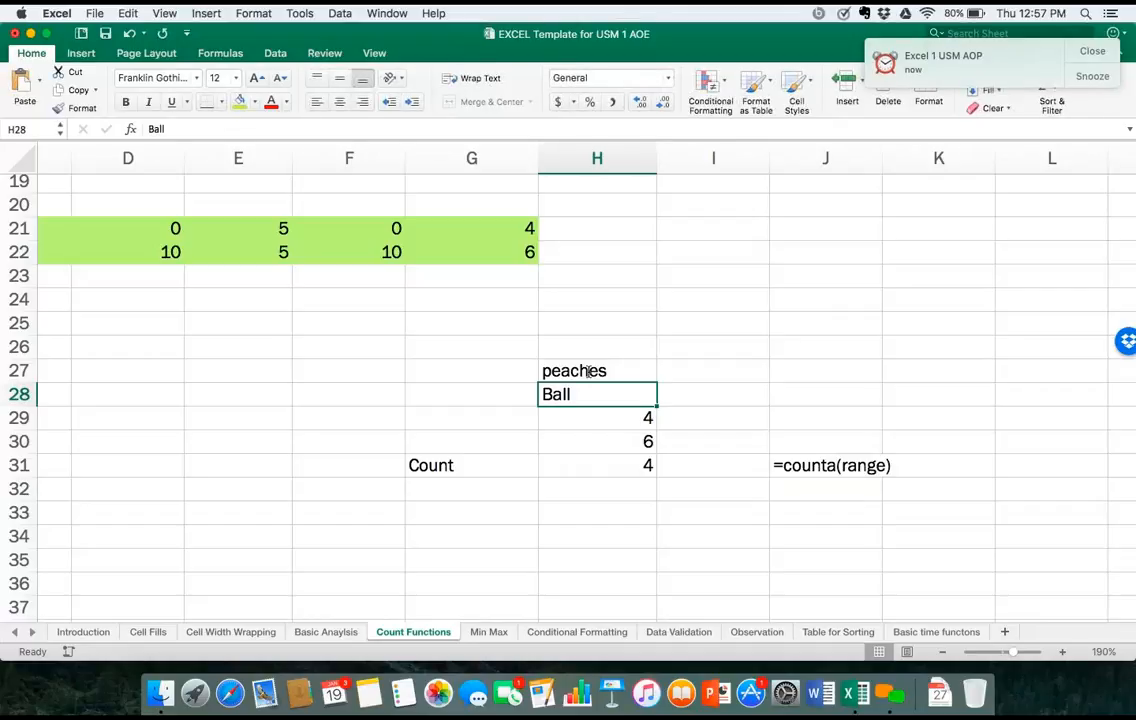
Clear the text entries from H28 and H27 to test how COUNTA treats blank cells.
key(Delete)
click(588, 371)
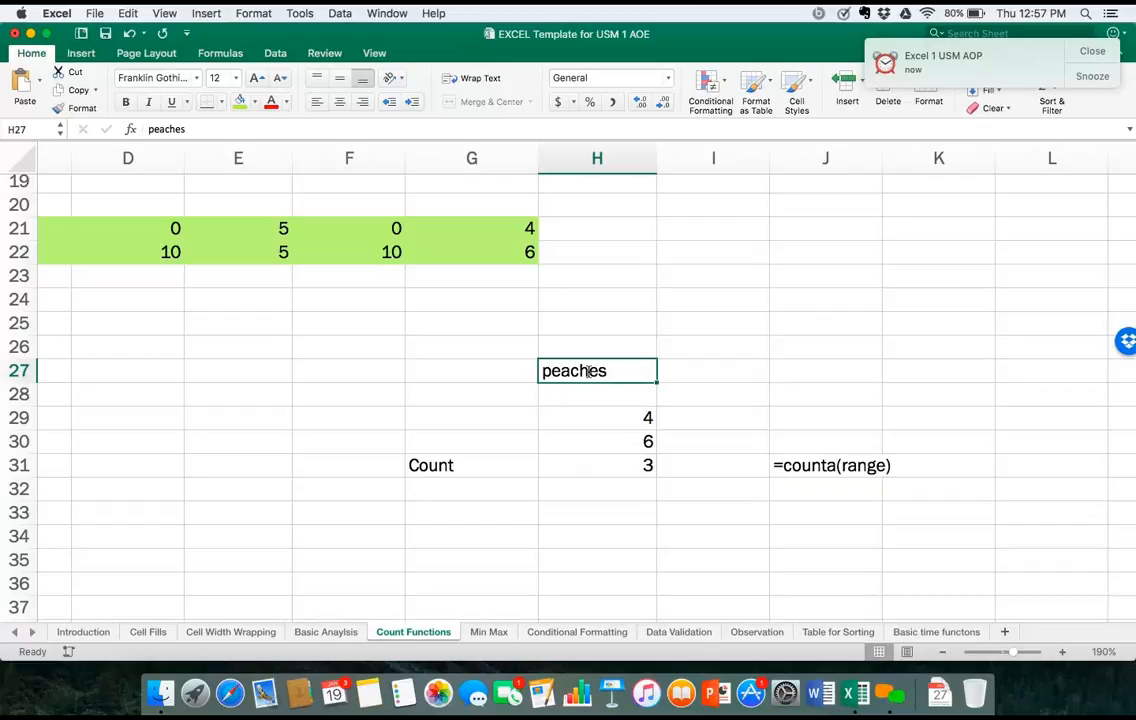
key(Delete)
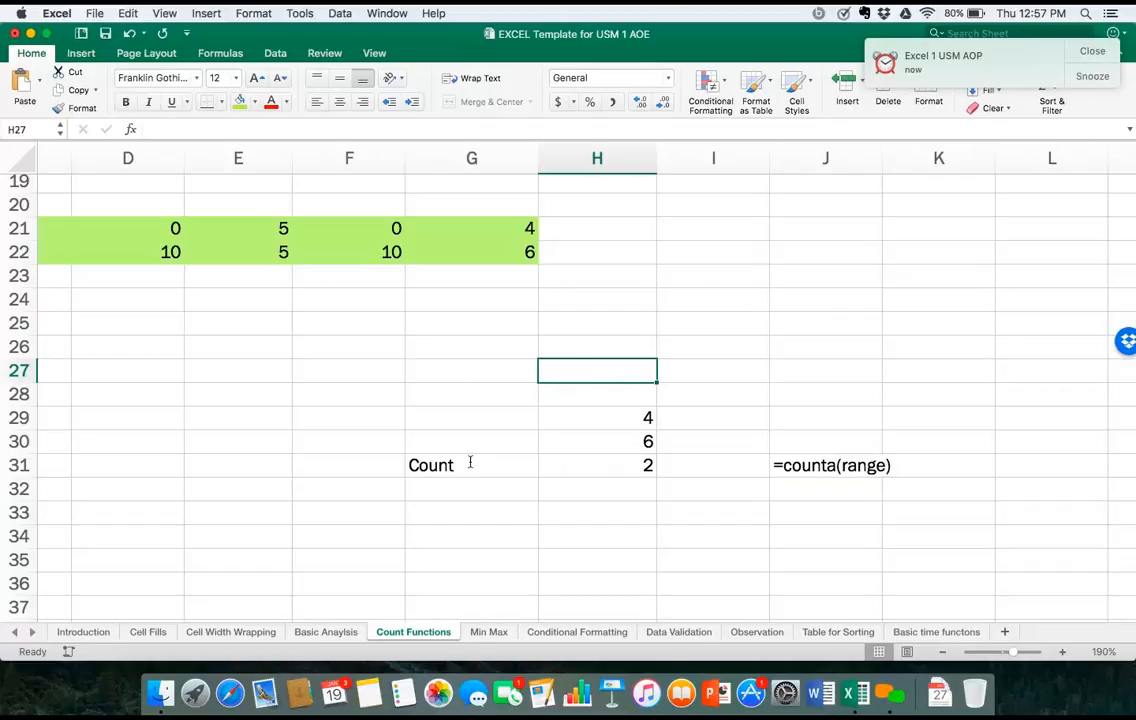
key(Down)
key(Down)
key(Down)
key(Down)
key(Down)
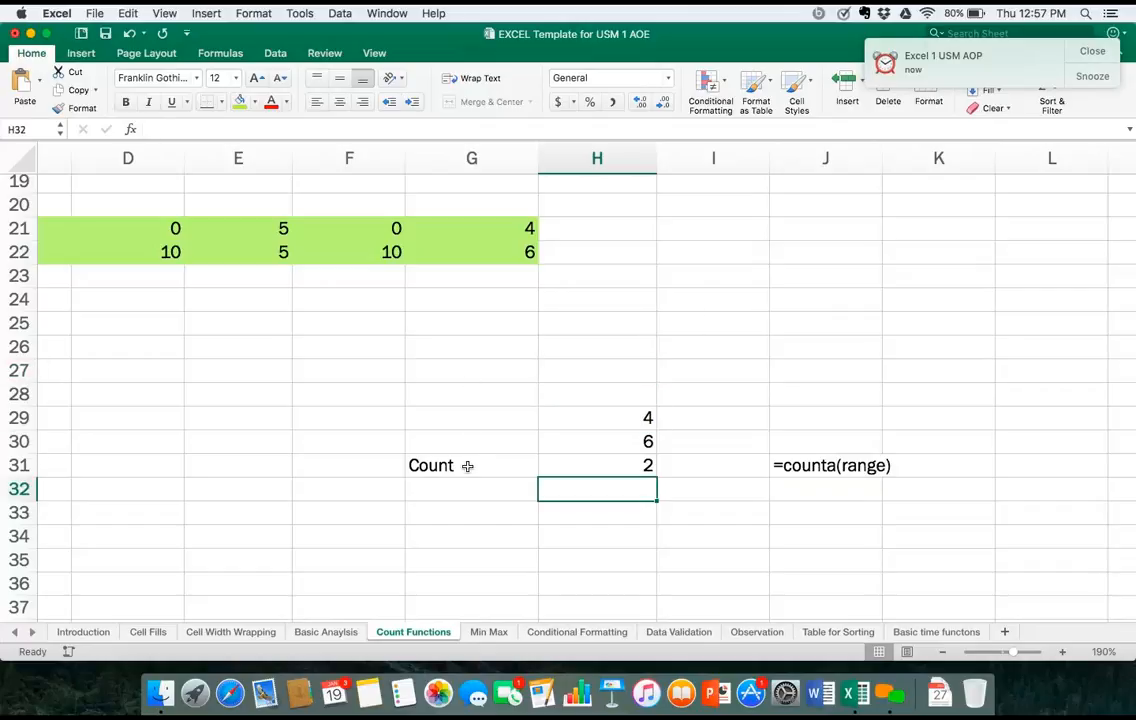
Change the label in G31 to Counta and enter the label countblank in G32.
click(467, 466)
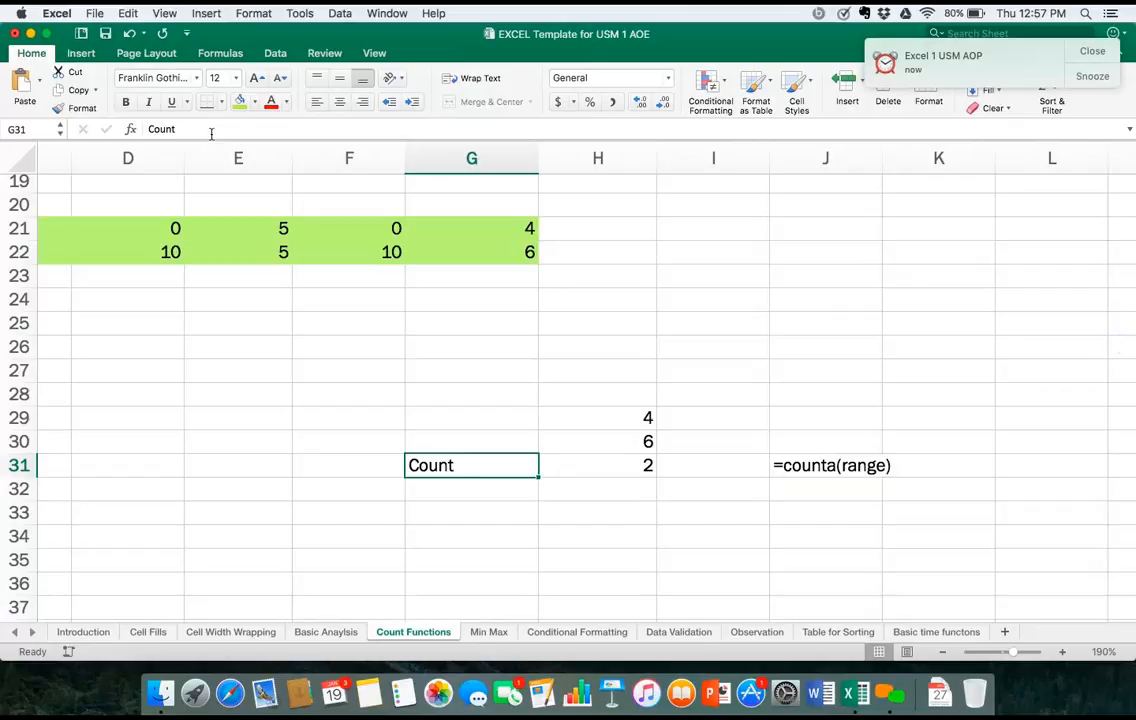
click(211, 131)
text(a)
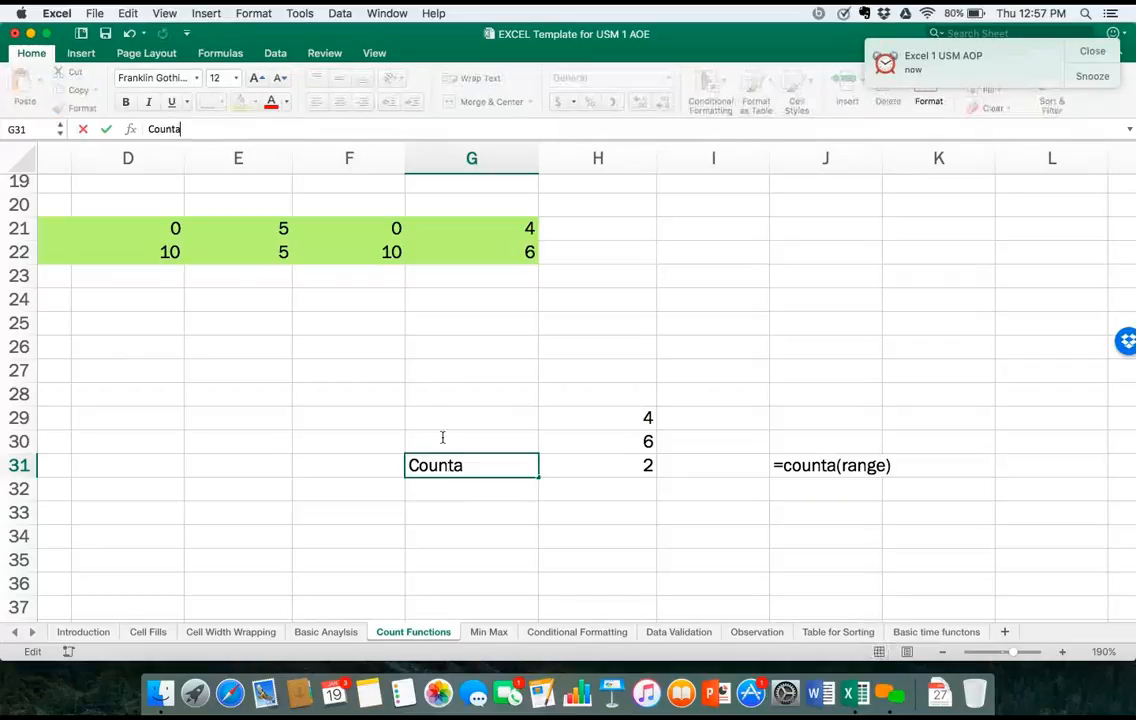
click(447, 494)
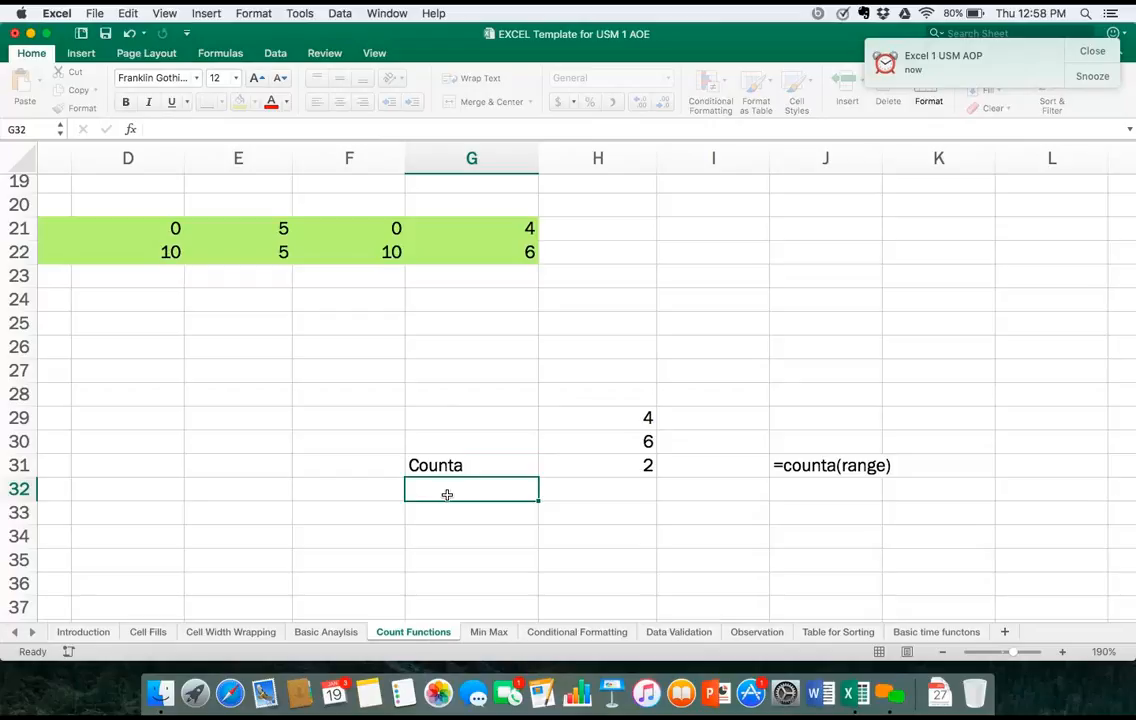
text(coun)
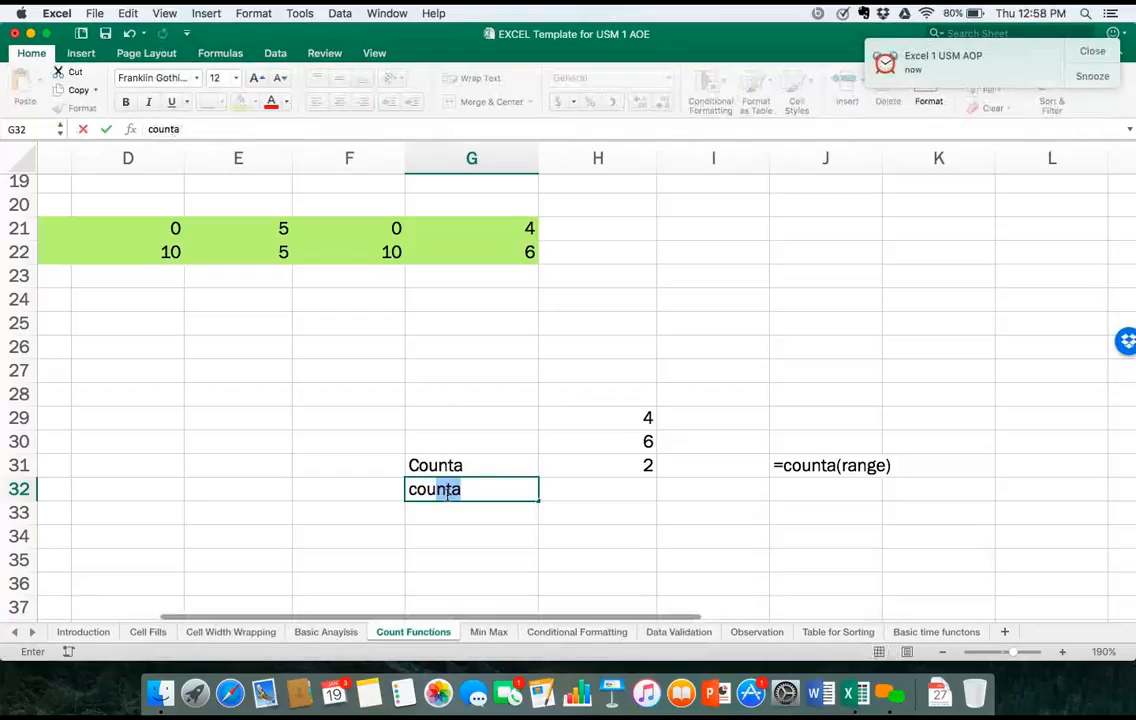
text(tblanl)
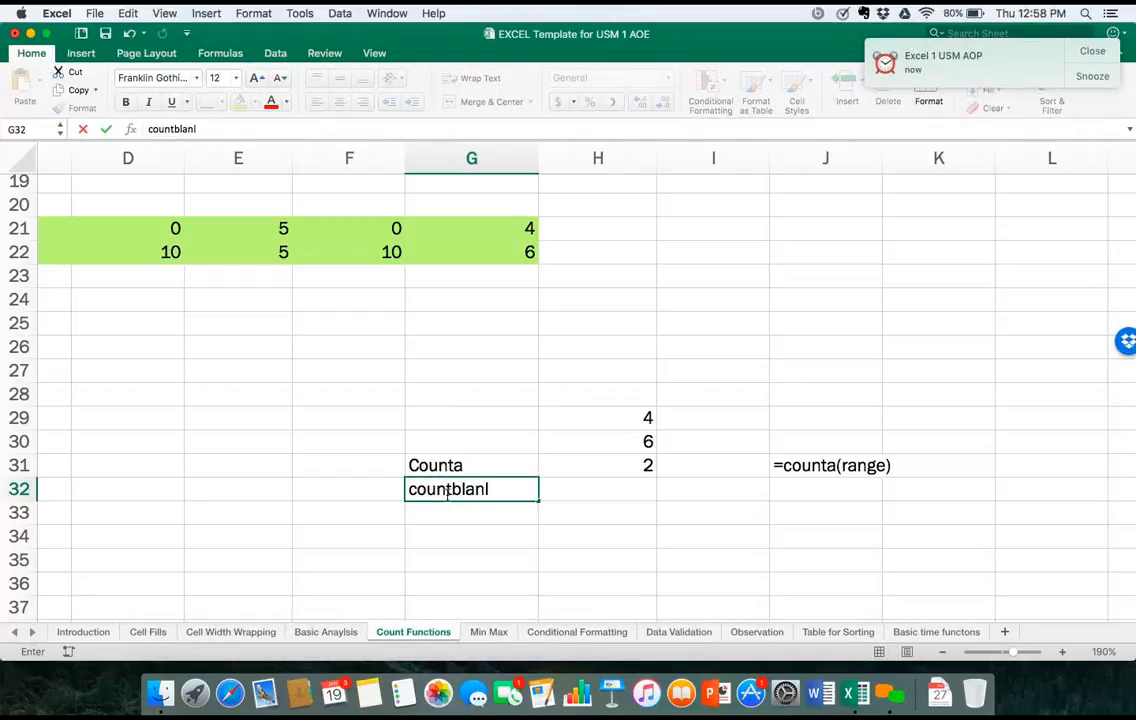
key(BackSpace)
text(k)
Enter the formula =COUNTBLANK(H27:H31) in H32 to count the blank cells in that range.
click(638, 489)
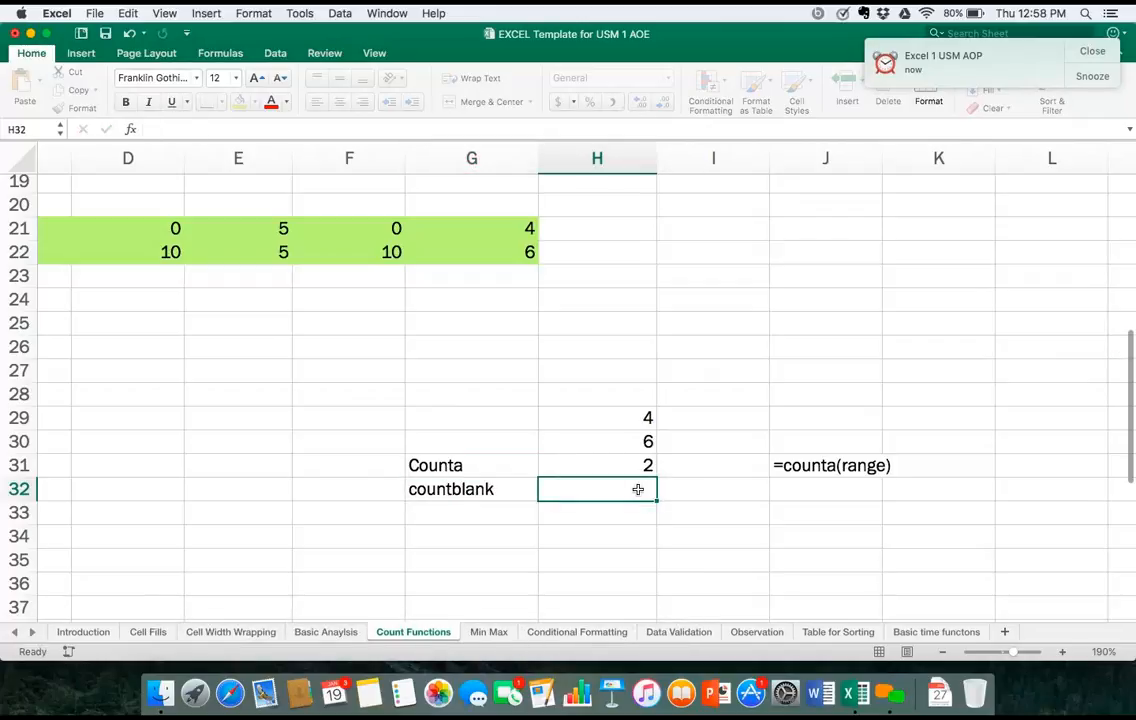
text(=)
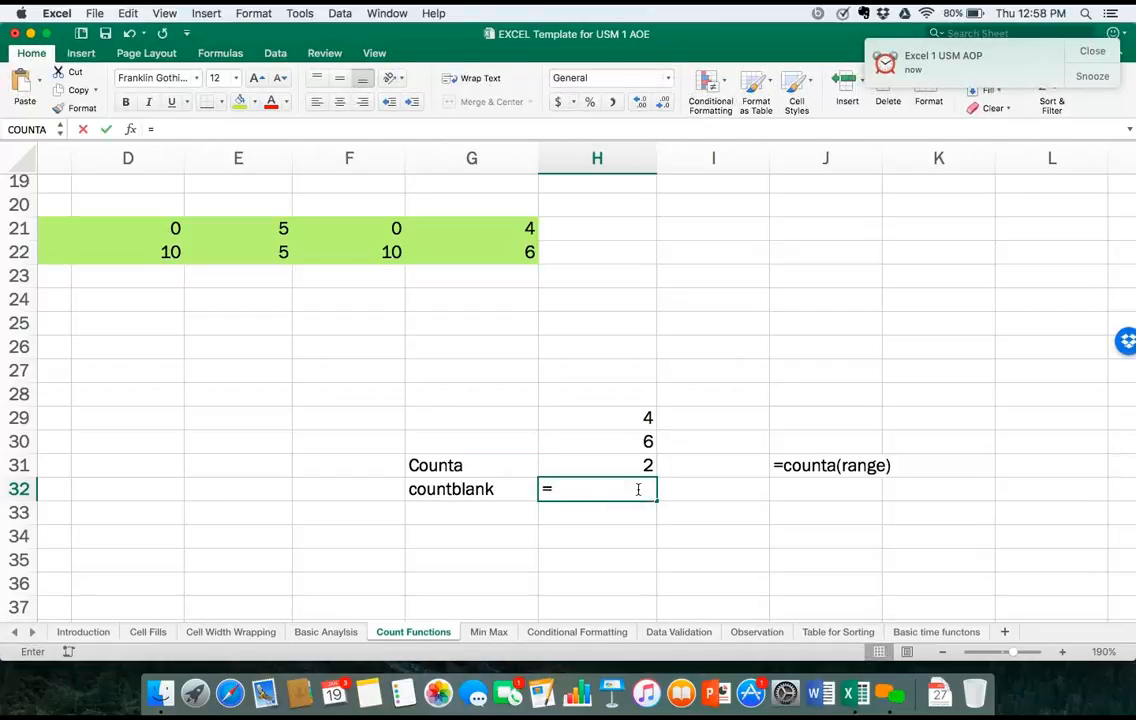
text(count)
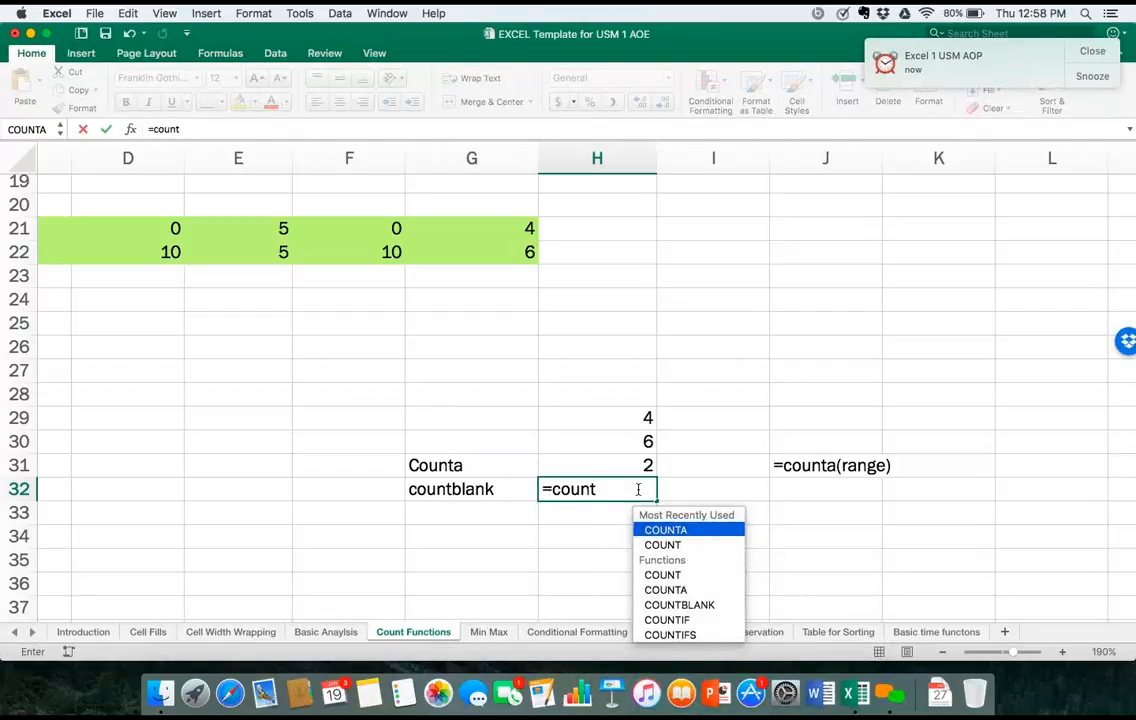
text(blank)
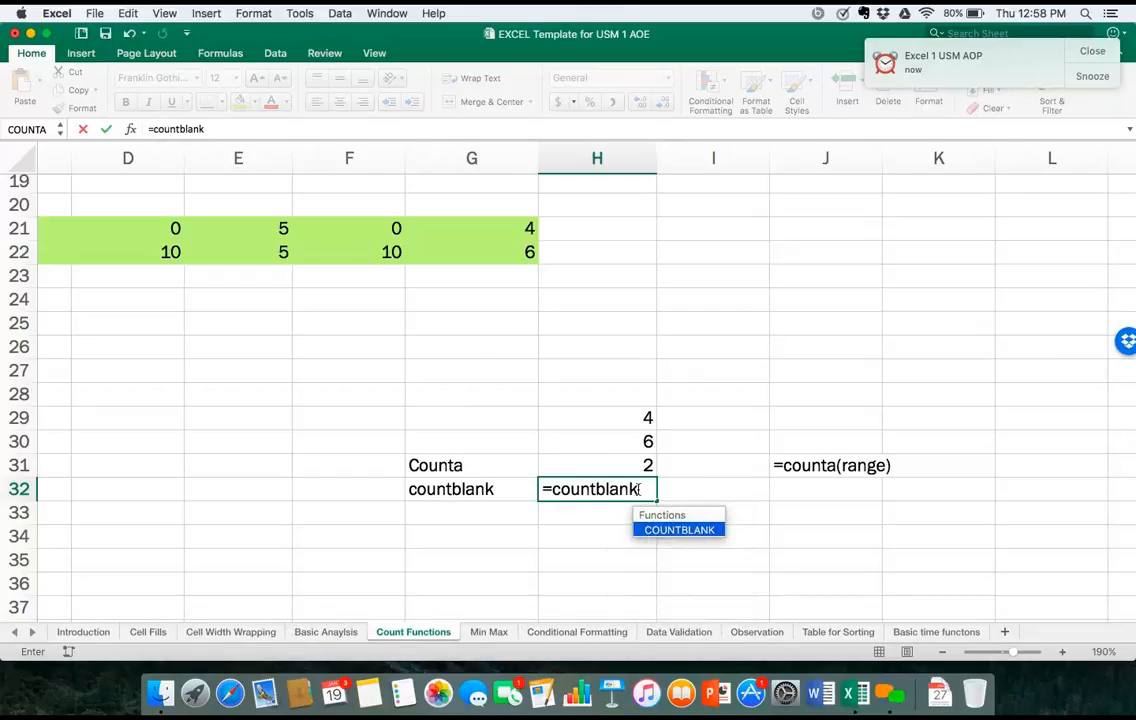
text(()
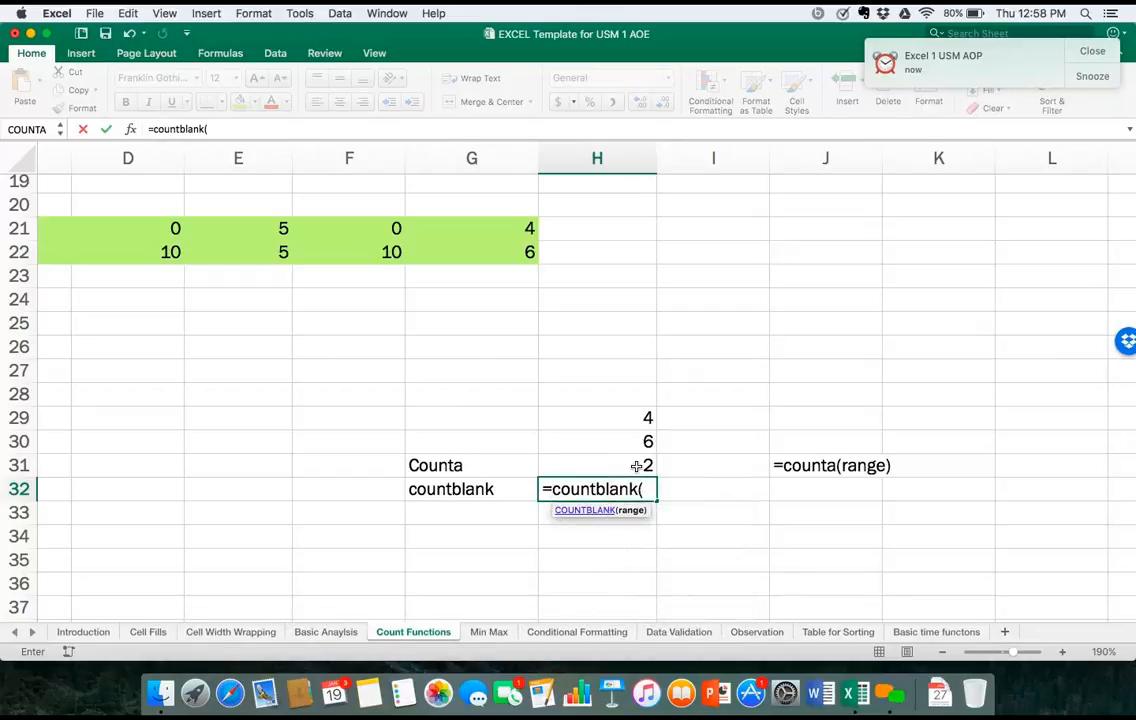
drag(636, 466, 629, 360)
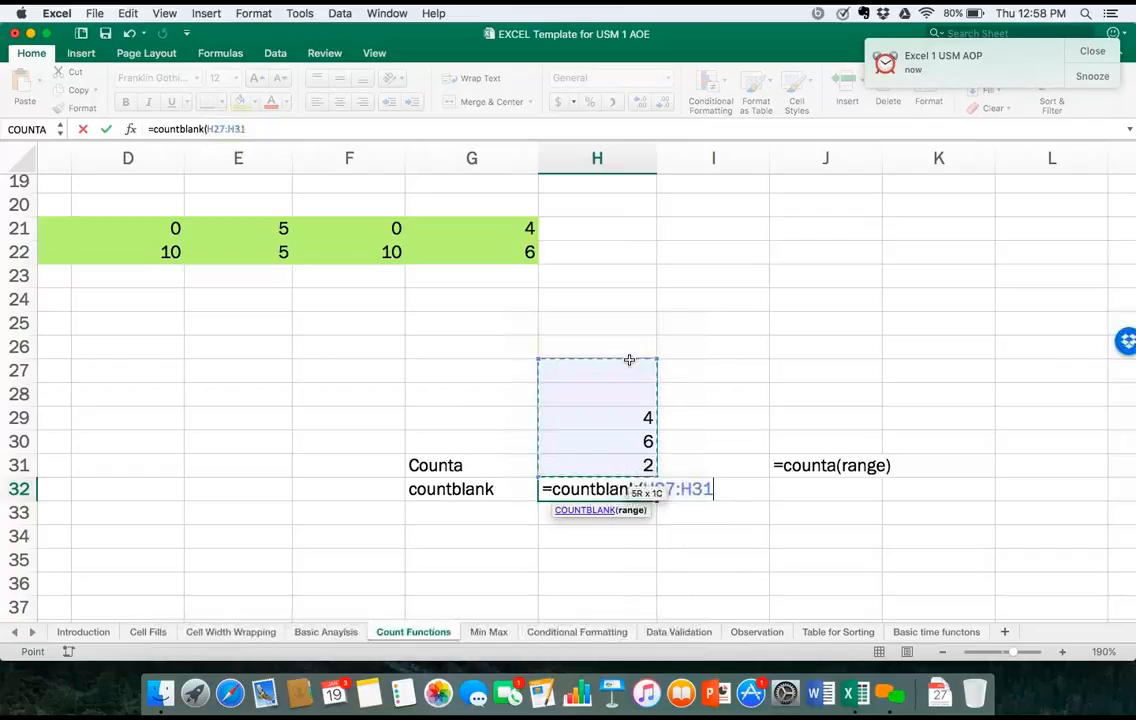
text())
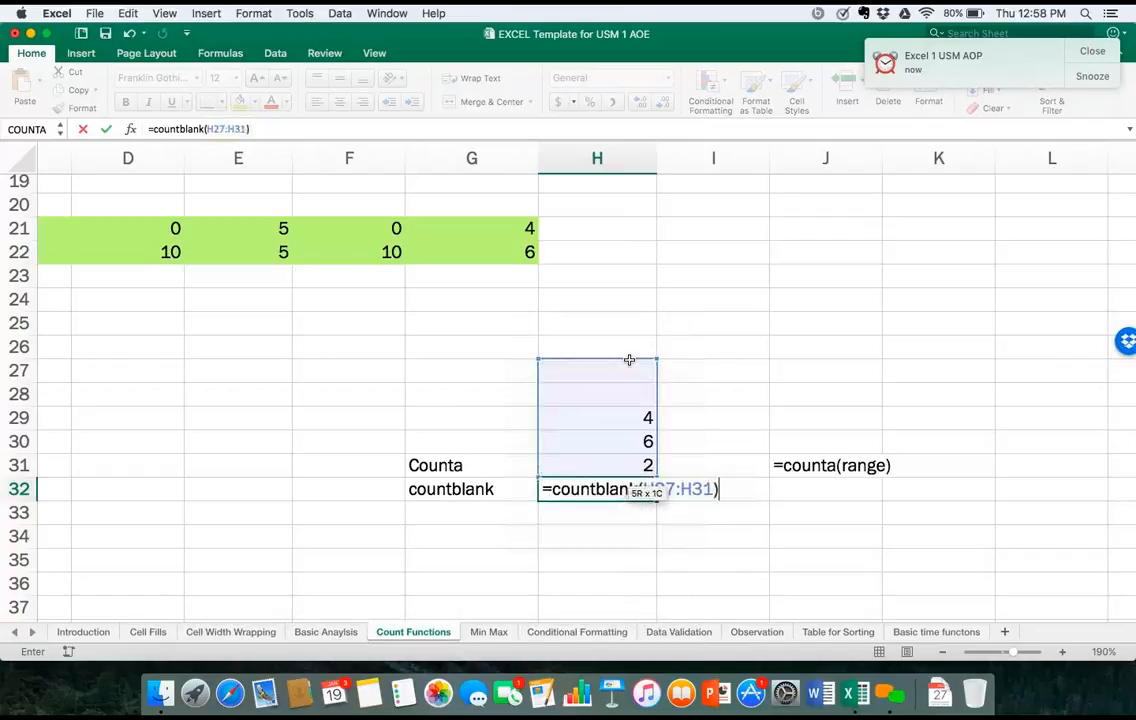
key(Return)
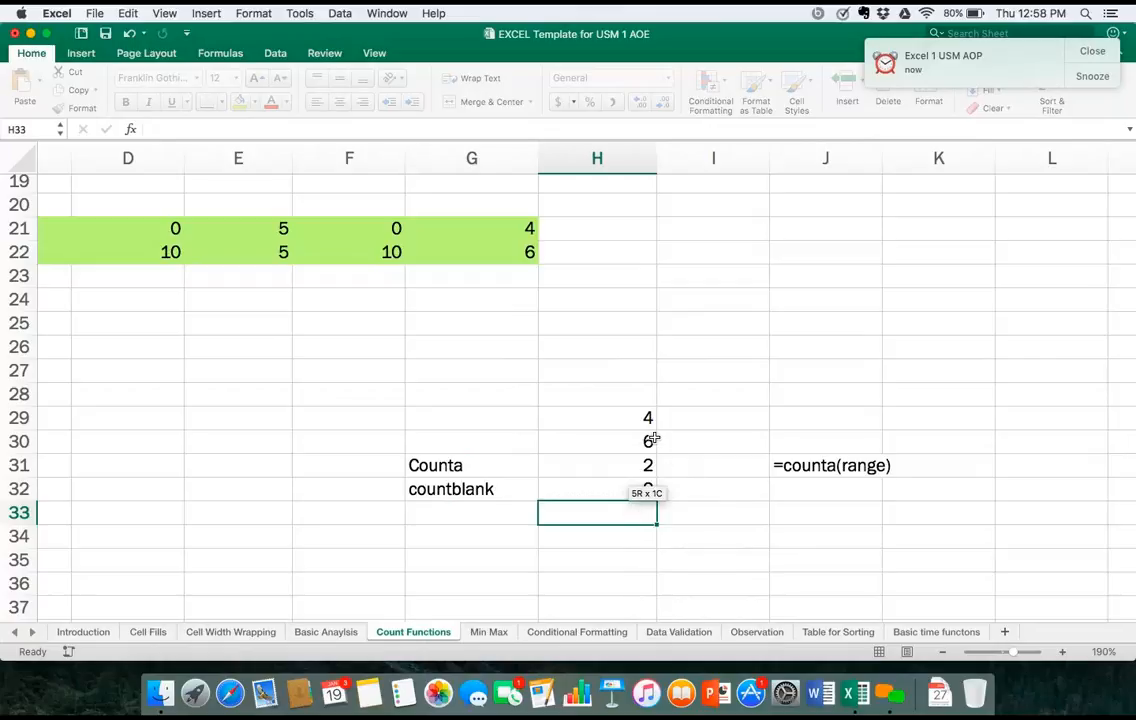
key(Down)
key(Down)
key(Down)
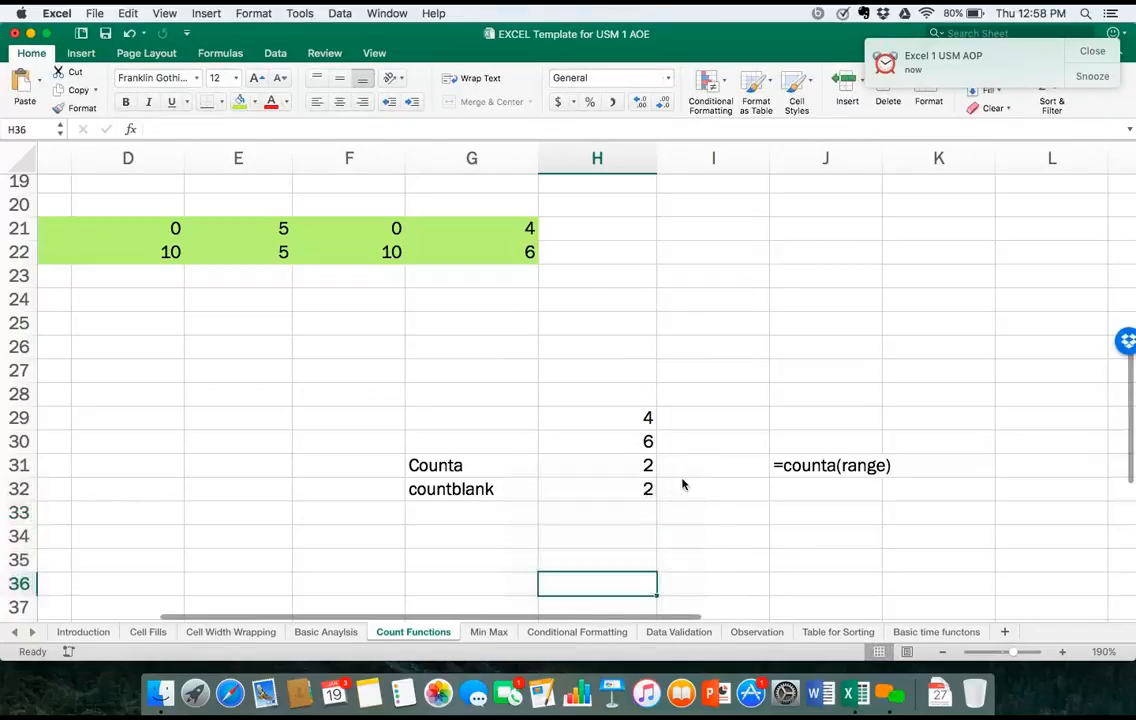
Fill the blank cells above the data by entering 1 in H28 and 2 in H27.
click(638, 396)
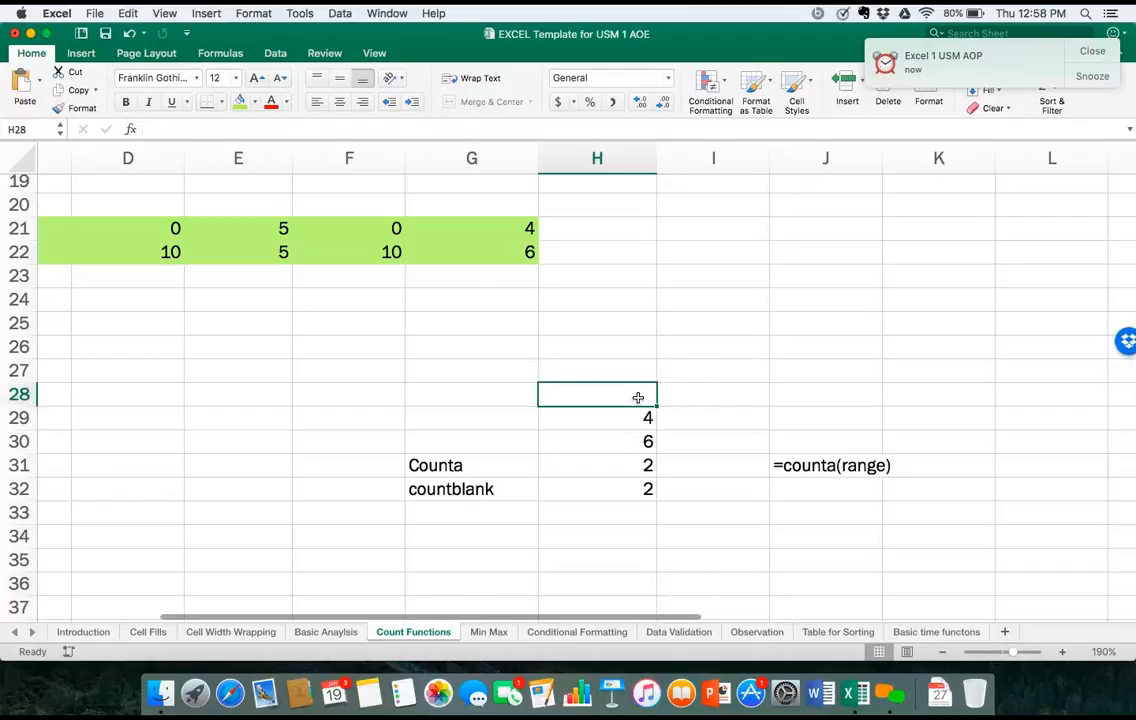
text(1)
key(Return)
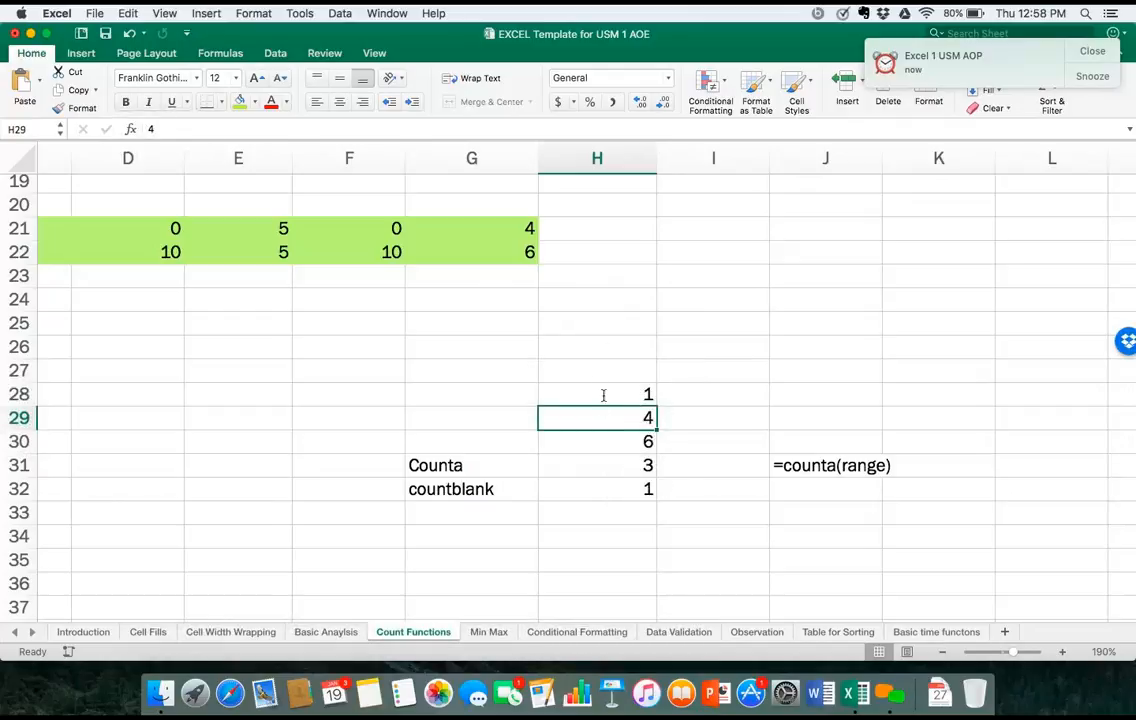
click(639, 371)
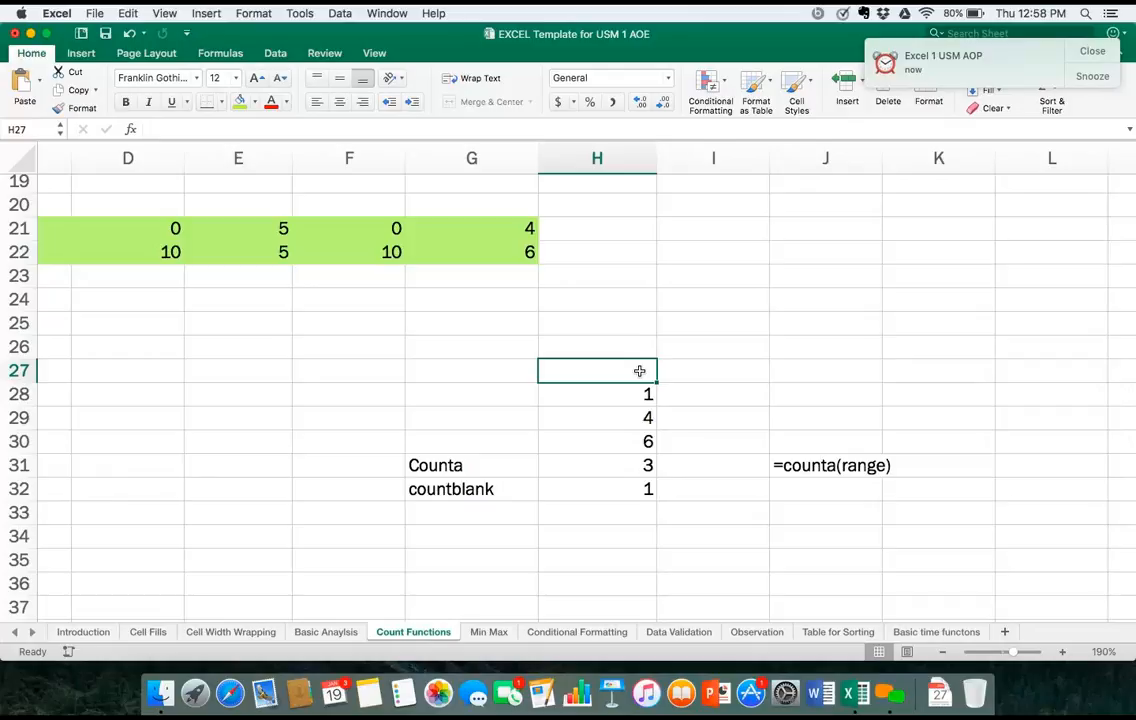
text(2)
key(Return)
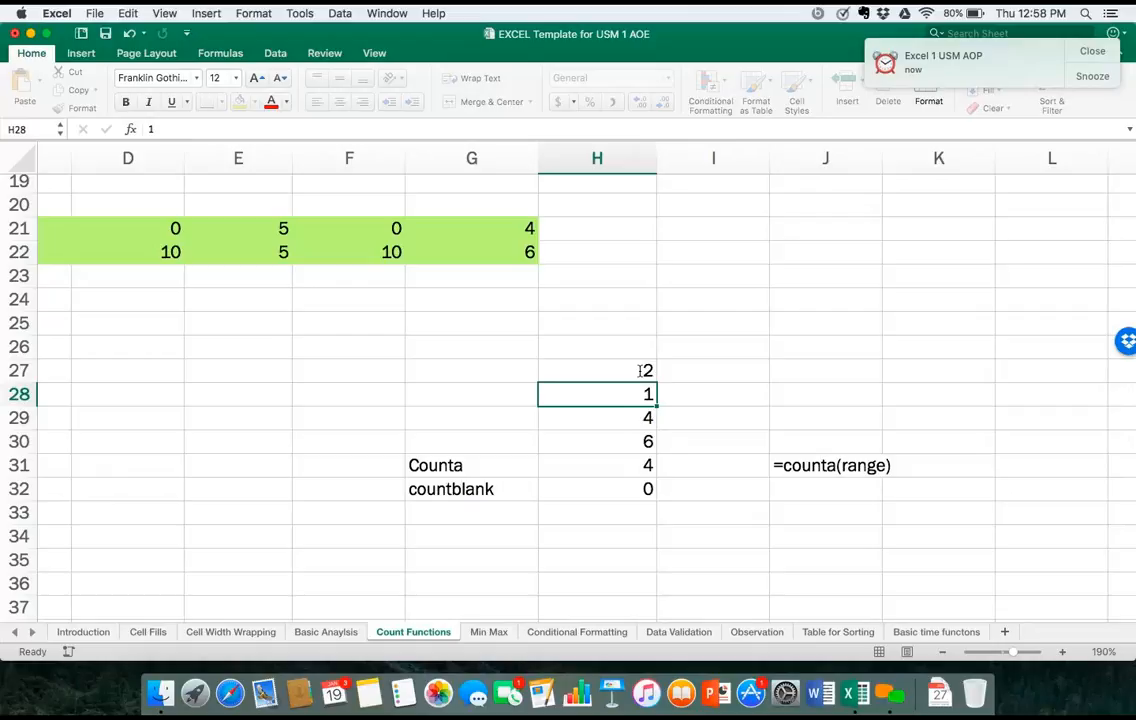
Clear the number in H29 to test both count formulas with a blank cell.
click(639, 436)
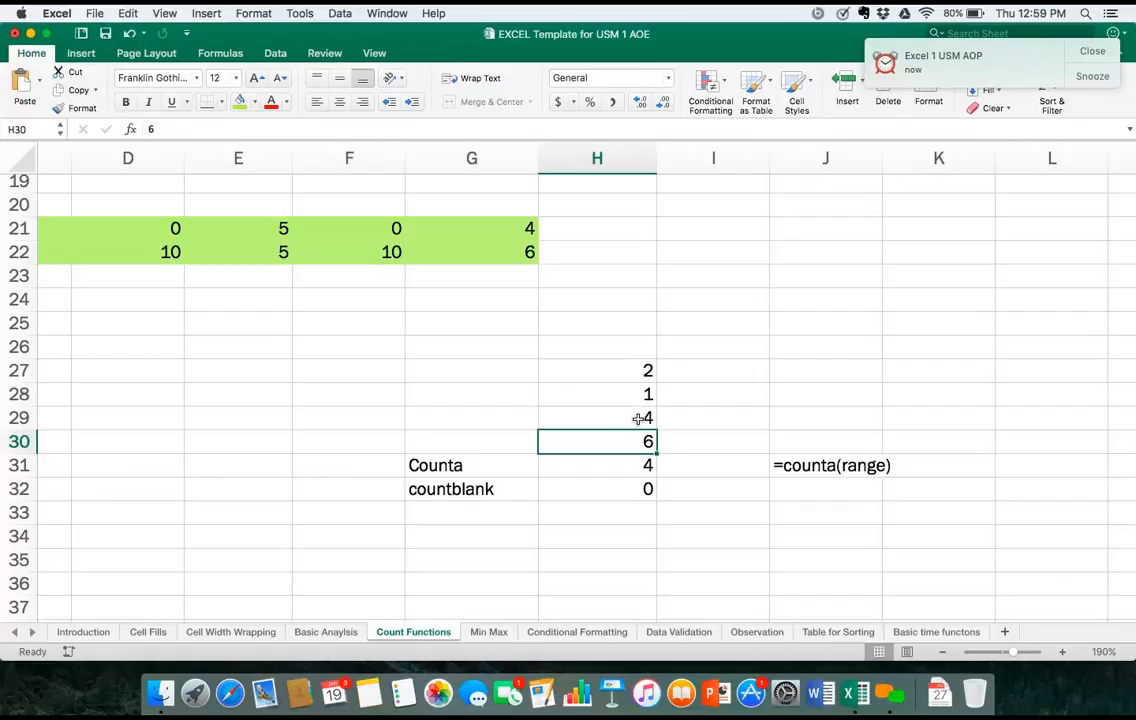
click(639, 418)
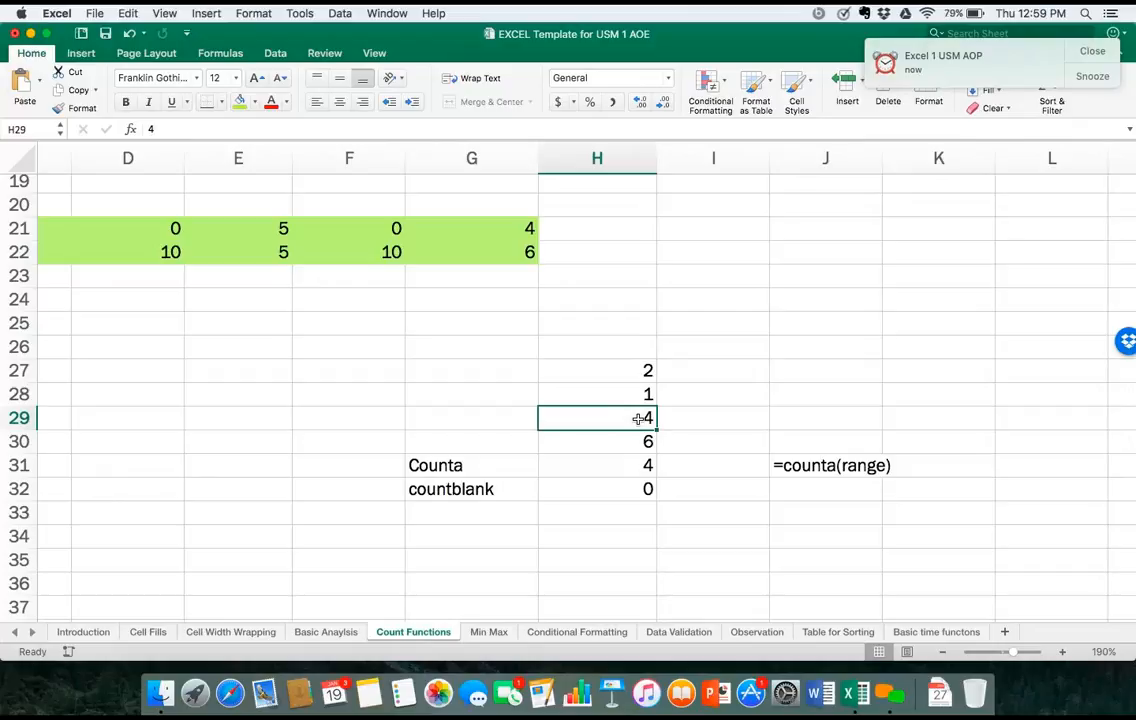
key(Delete)
Set the first employee's insurance form status in D9 of the employee forms table to Submitted.
scroll(172, 380, left, 5)
scroll(172, 380, up, 1)
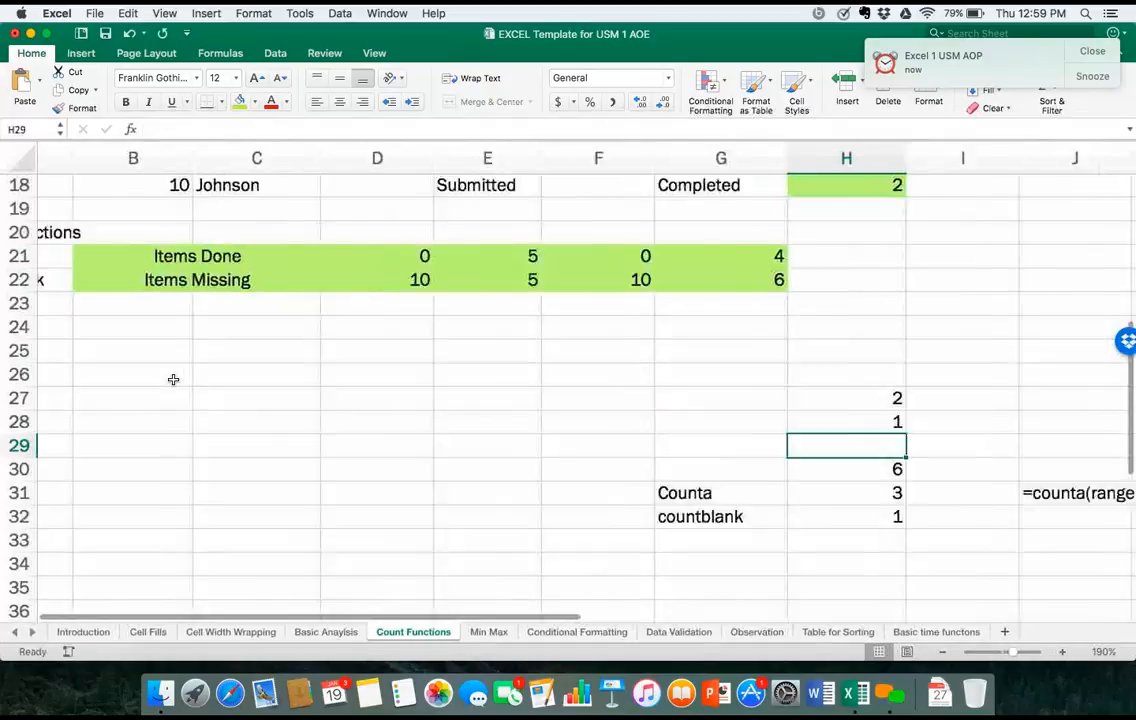
scroll(173, 380, up, 8)
scroll(173, 380, down, 3)
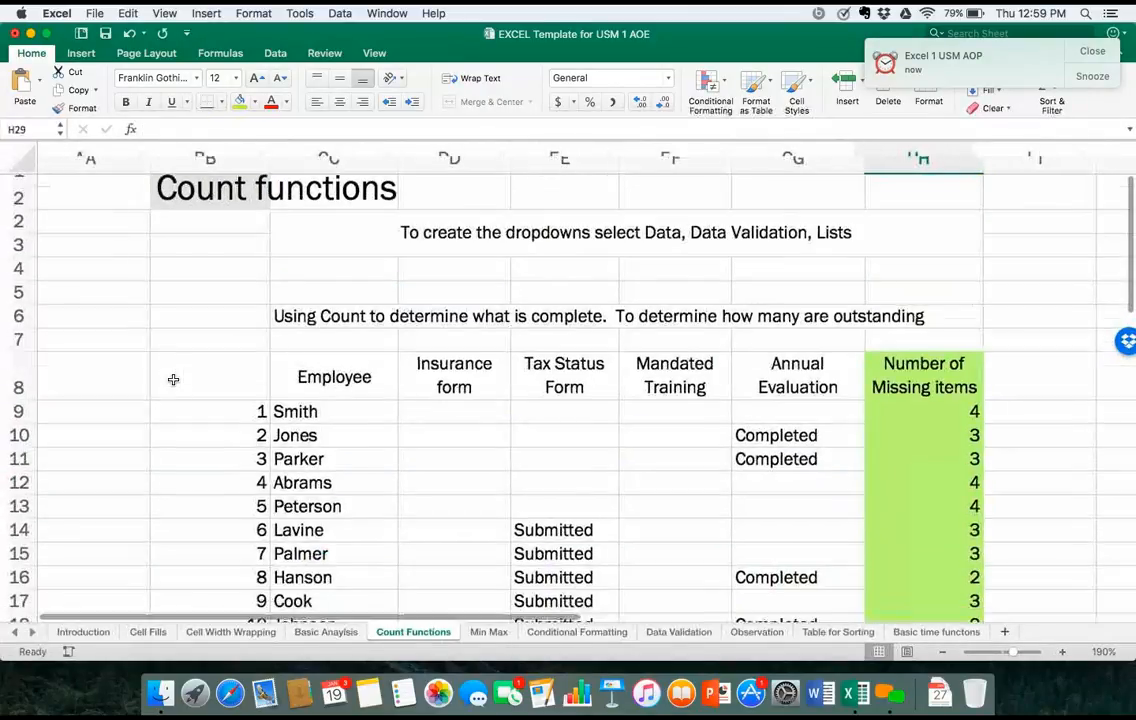
scroll(173, 380, right, 1)
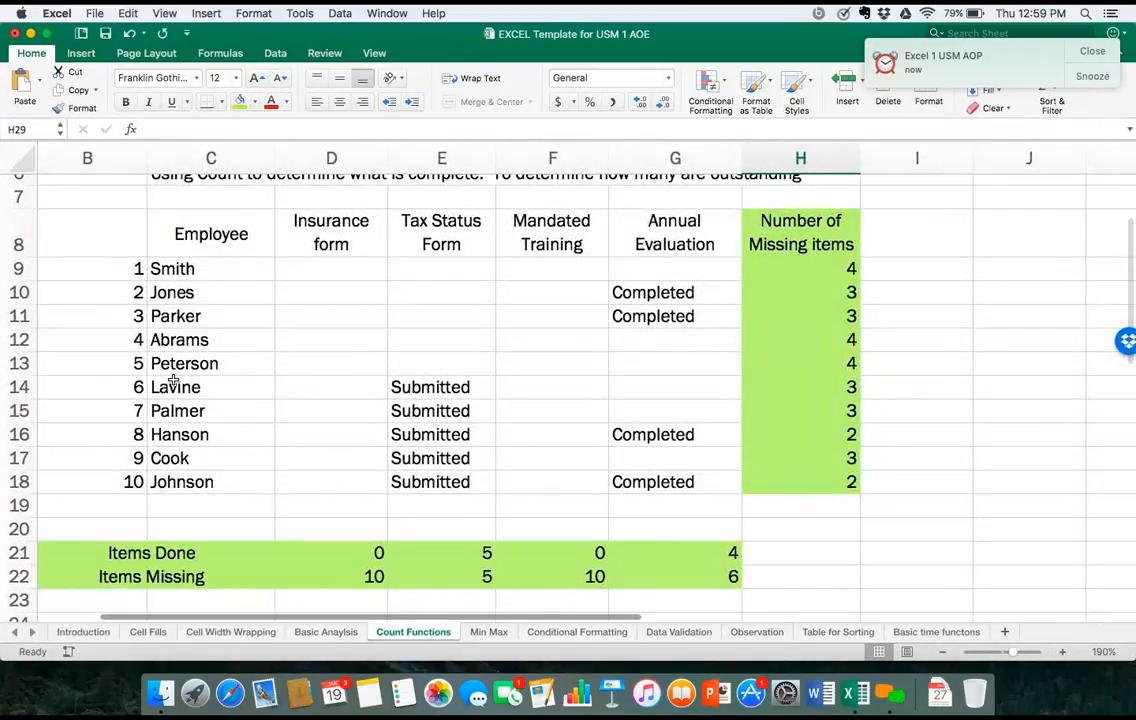
scroll(172, 381, up, 2)
scroll(175, 381, right, 2)
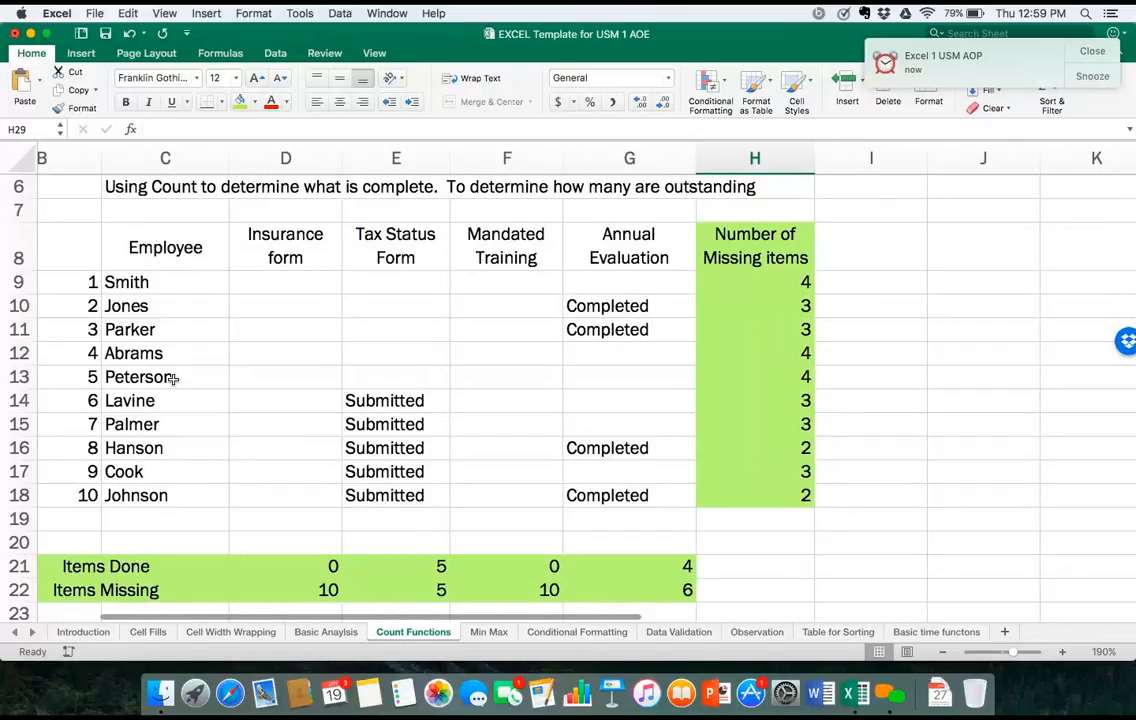
click(333, 287)
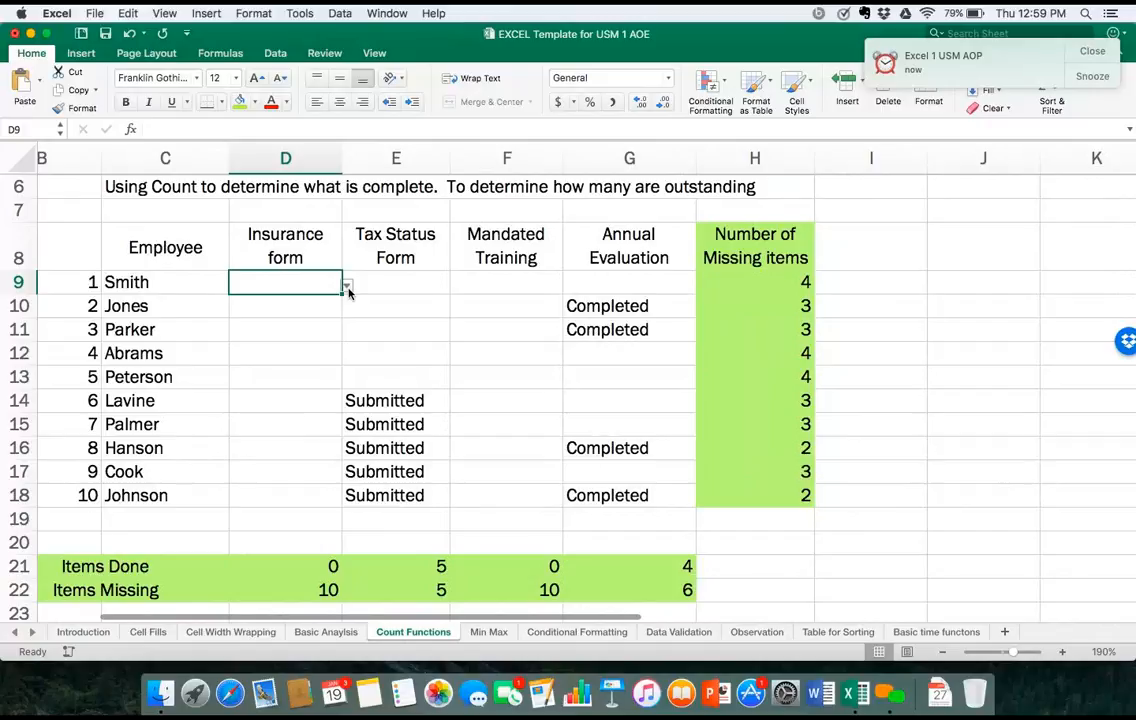
click(346, 287)
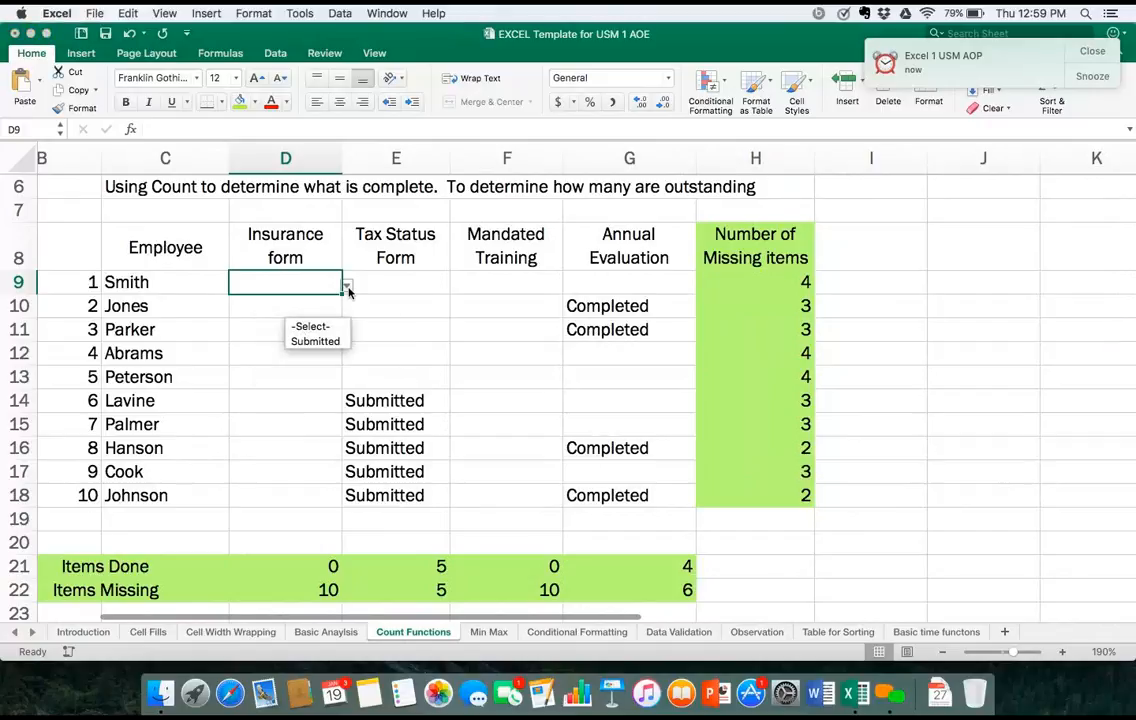
click(330, 347)
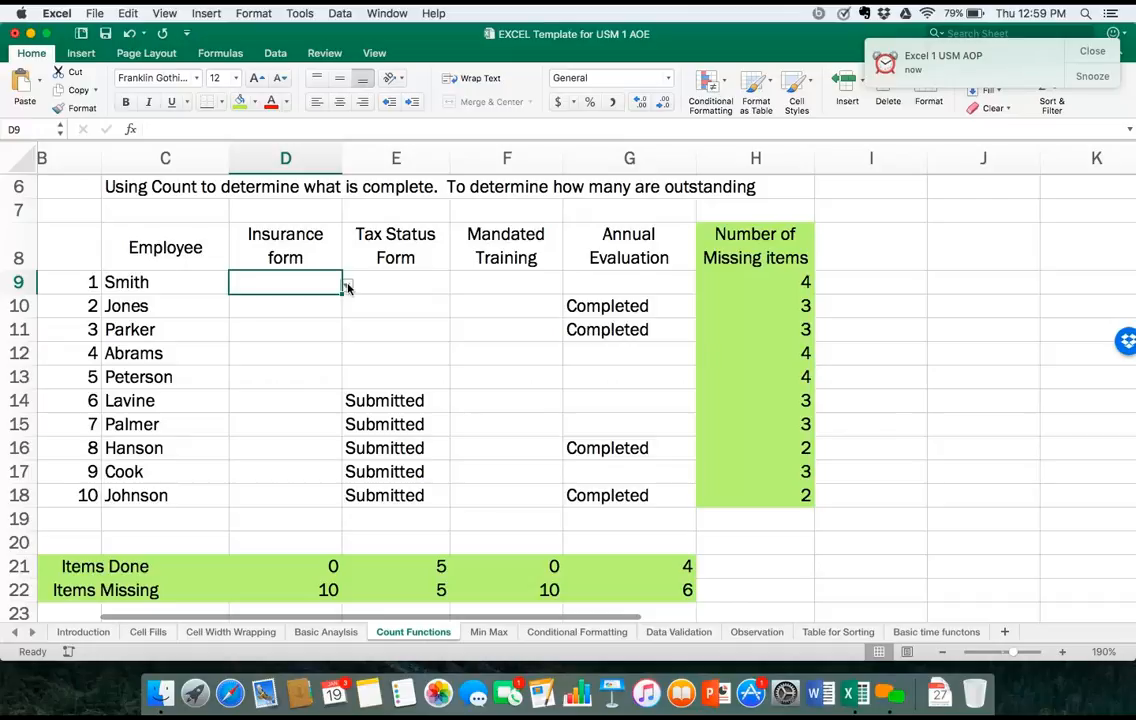
click(347, 286)
click(333, 341)
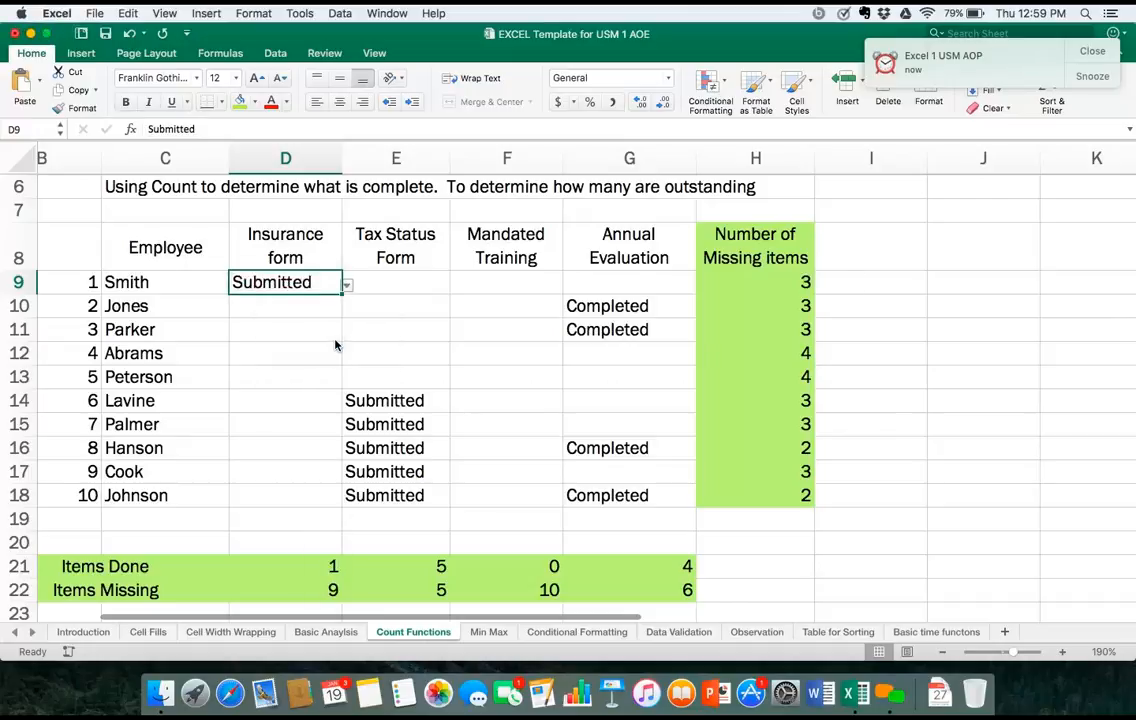
Set the first employee's tax status form in E9 to Submitted.
click(405, 289)
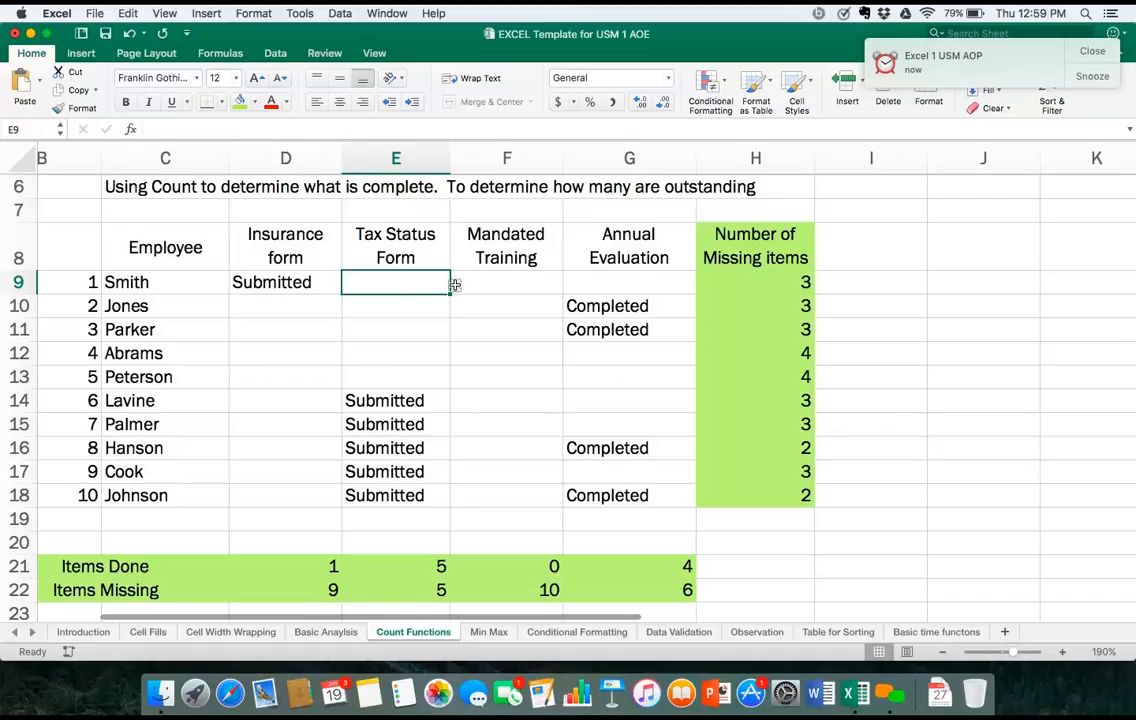
click(454, 285)
click(444, 340)
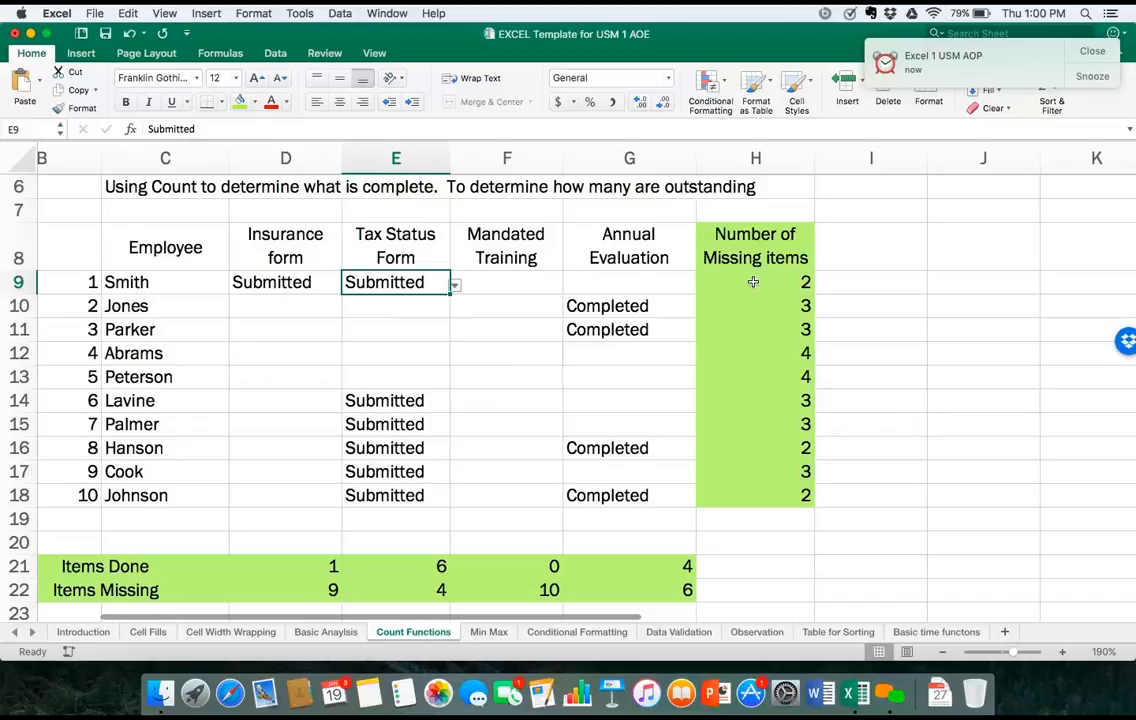
Set the first employee's mandated training in F9 and annual evaluation in G9 to Completed.
click(531, 288)
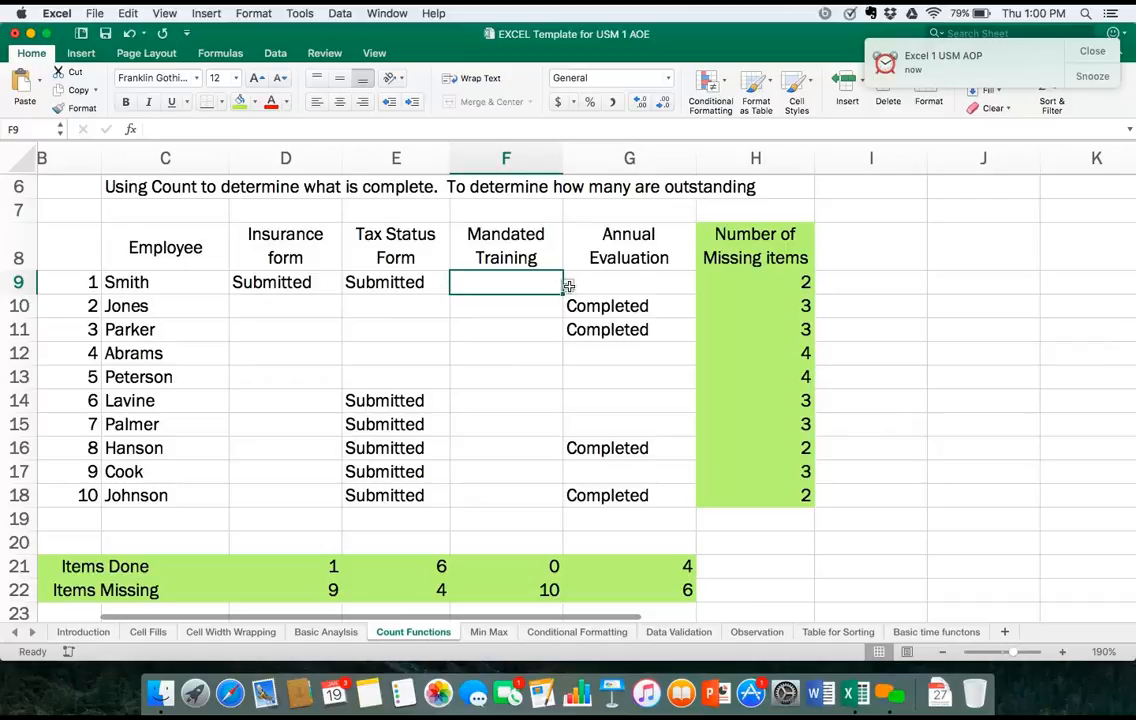
click(567, 287)
click(540, 339)
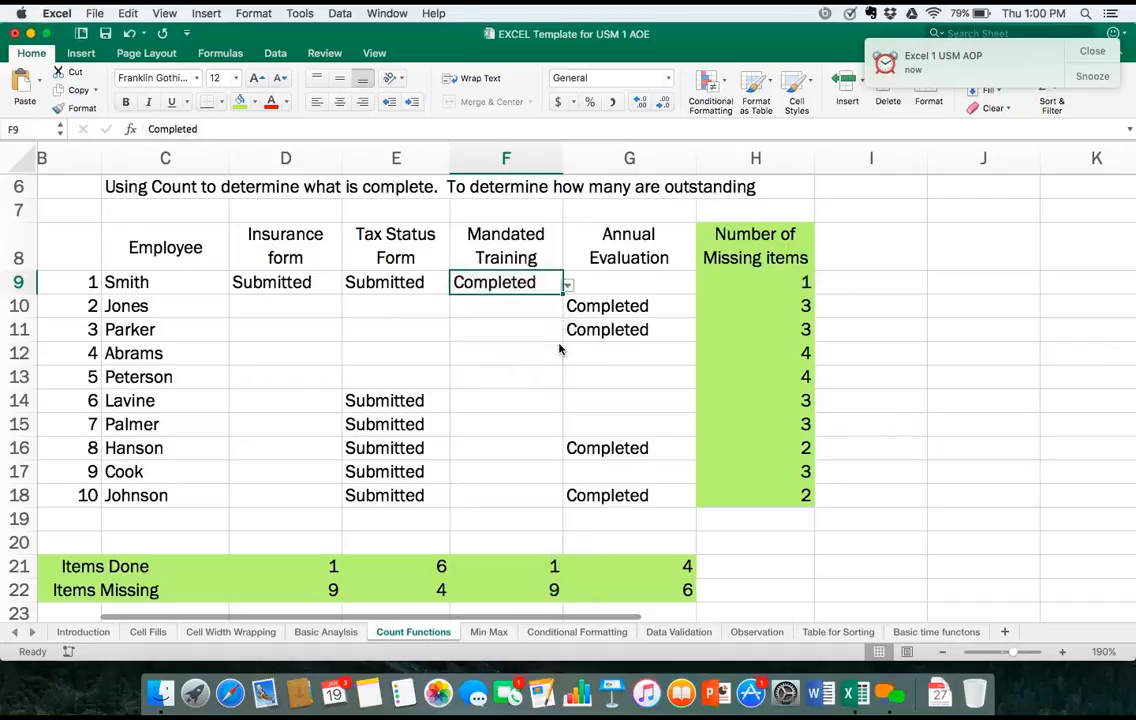
click(665, 282)
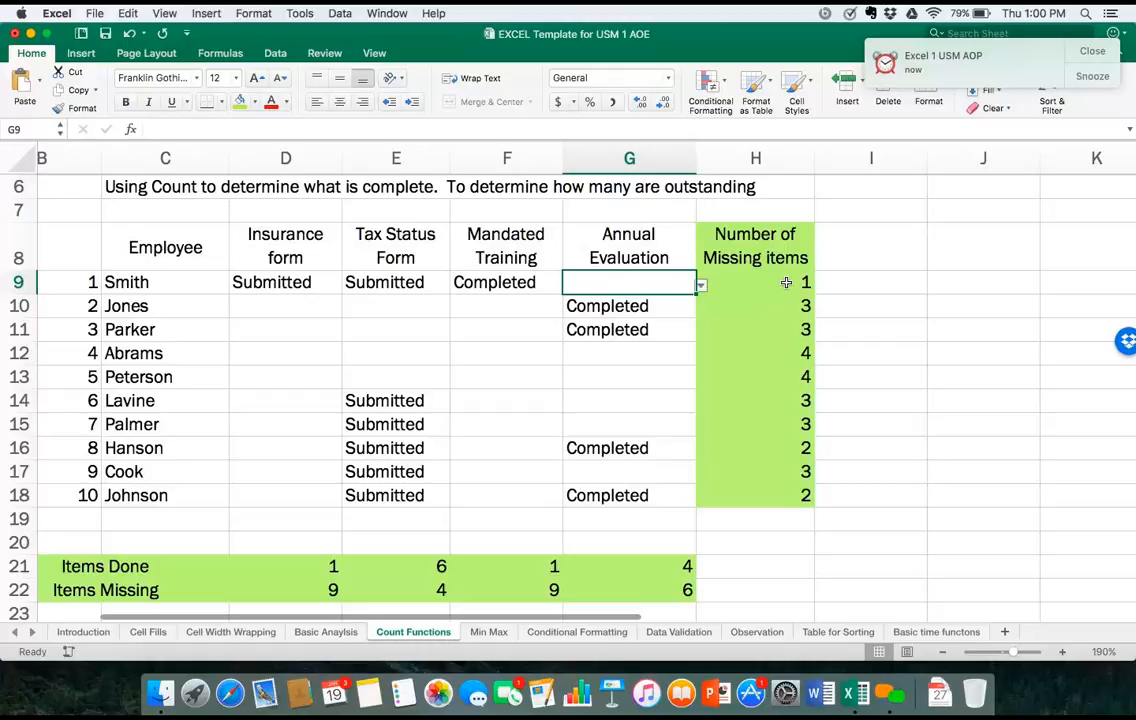
click(702, 287)
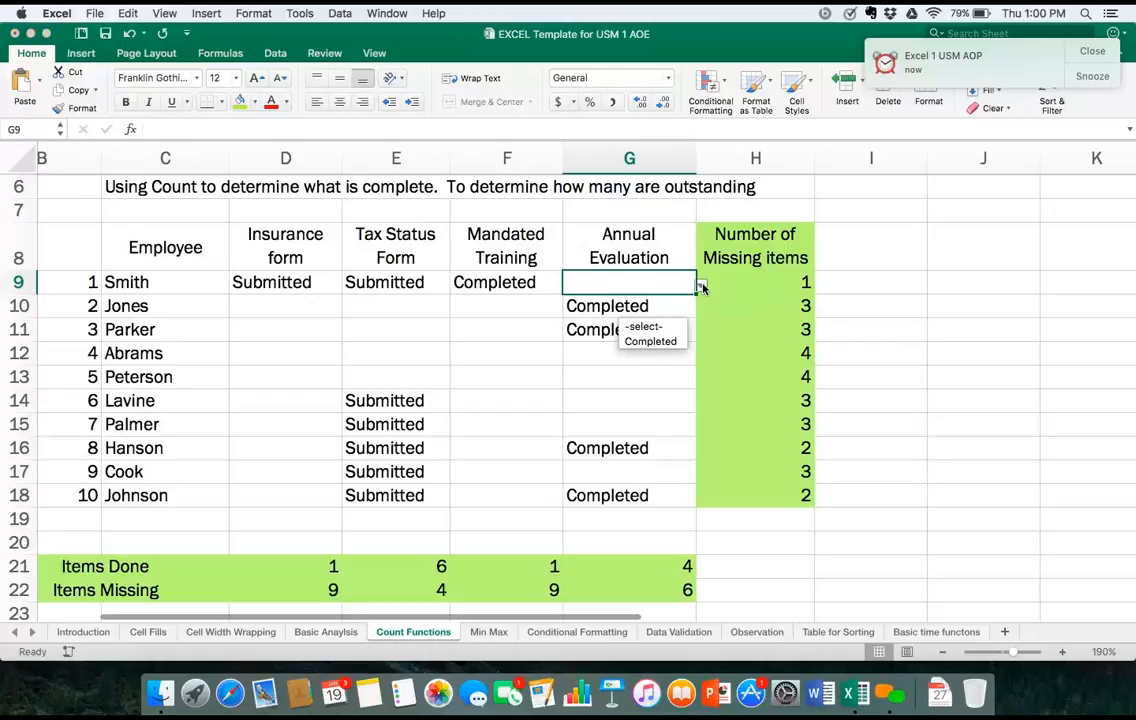
click(665, 341)
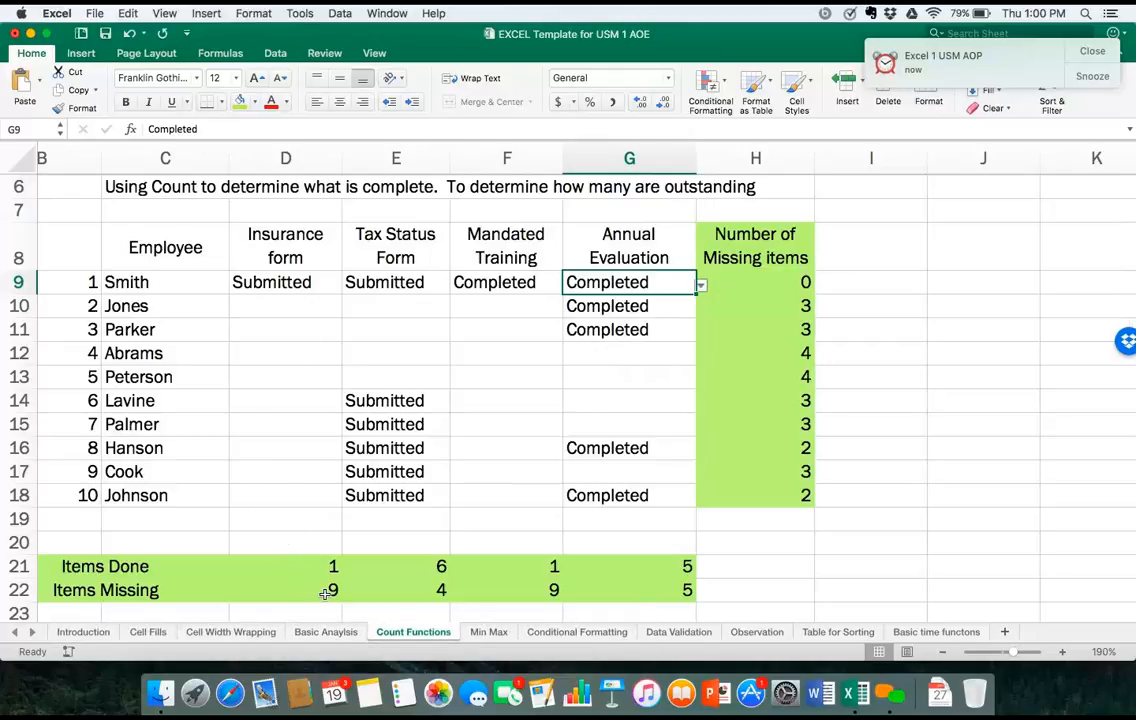
Set the sixth employee's insurance form in D14 to Submitted, and review the Items Done and Items Missing formulas in D21 and D22.
click(310, 401)
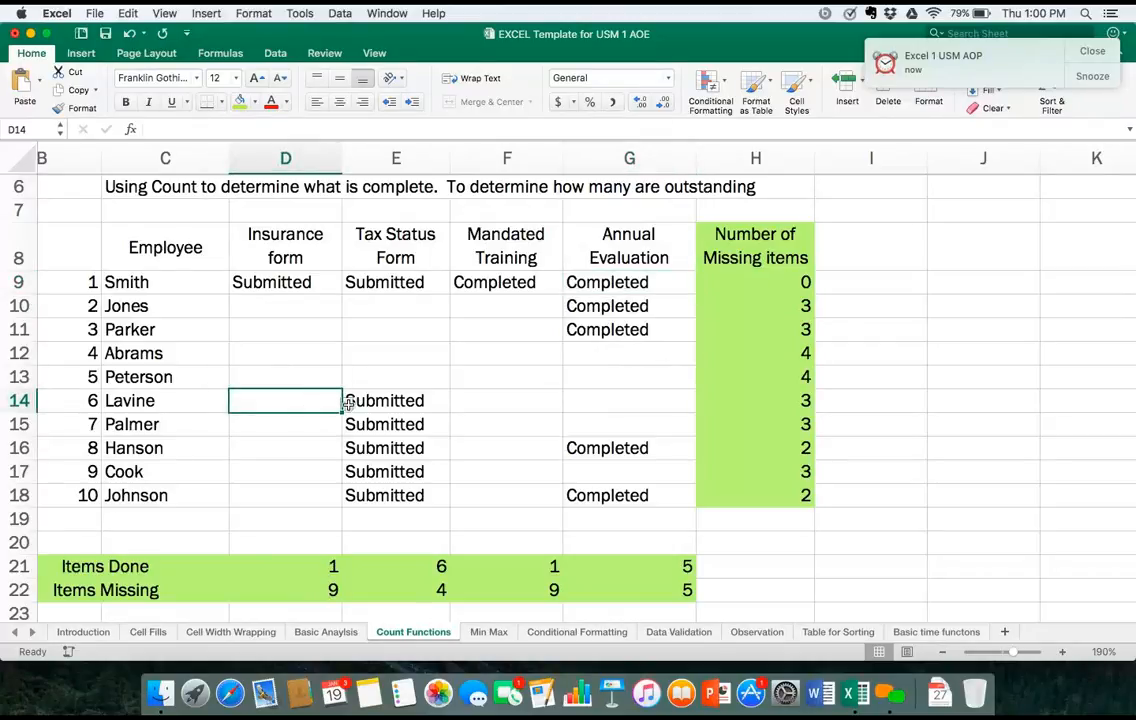
click(346, 402)
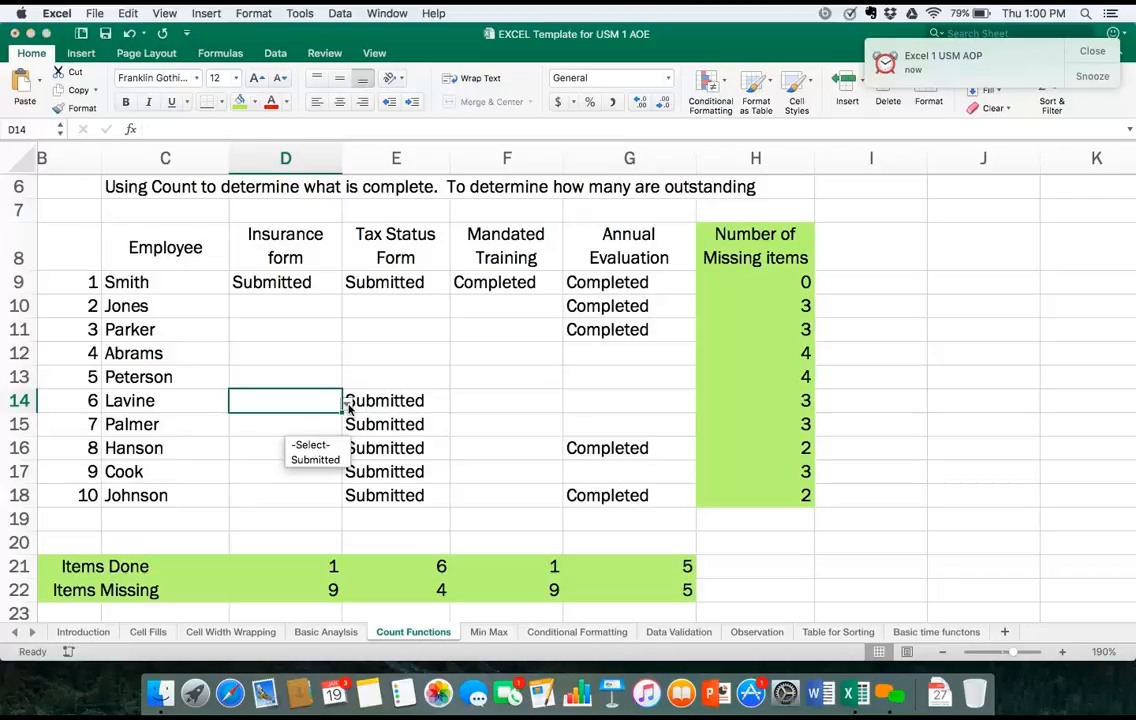
click(316, 460)
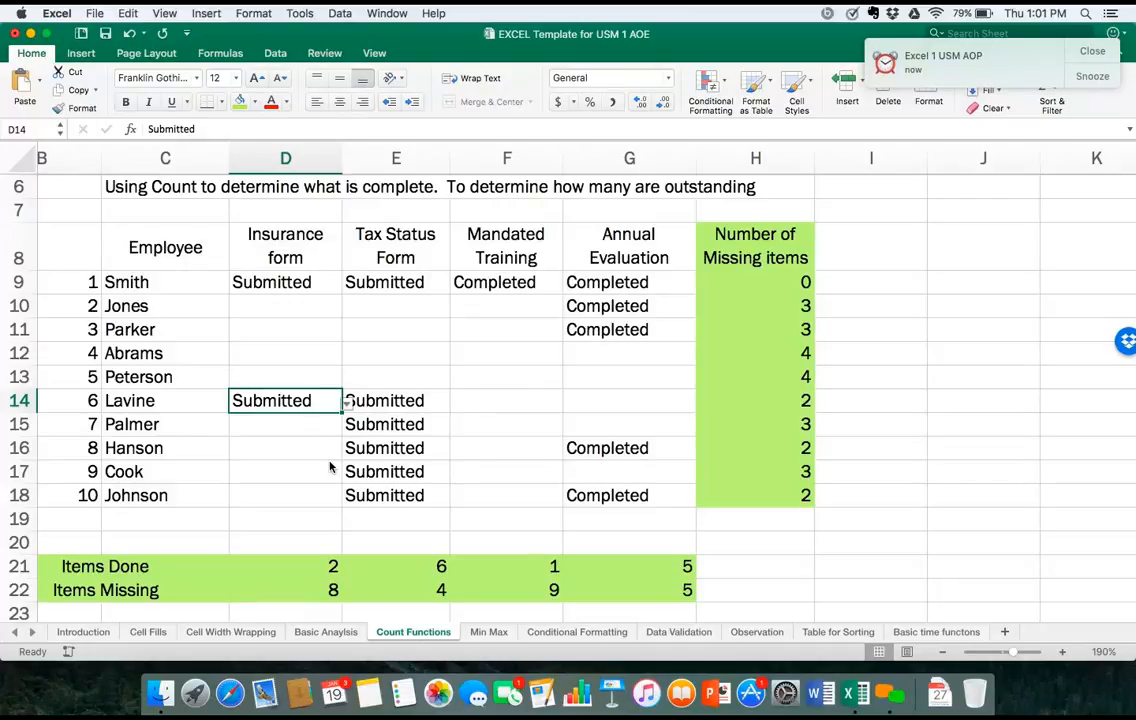
click(324, 564)
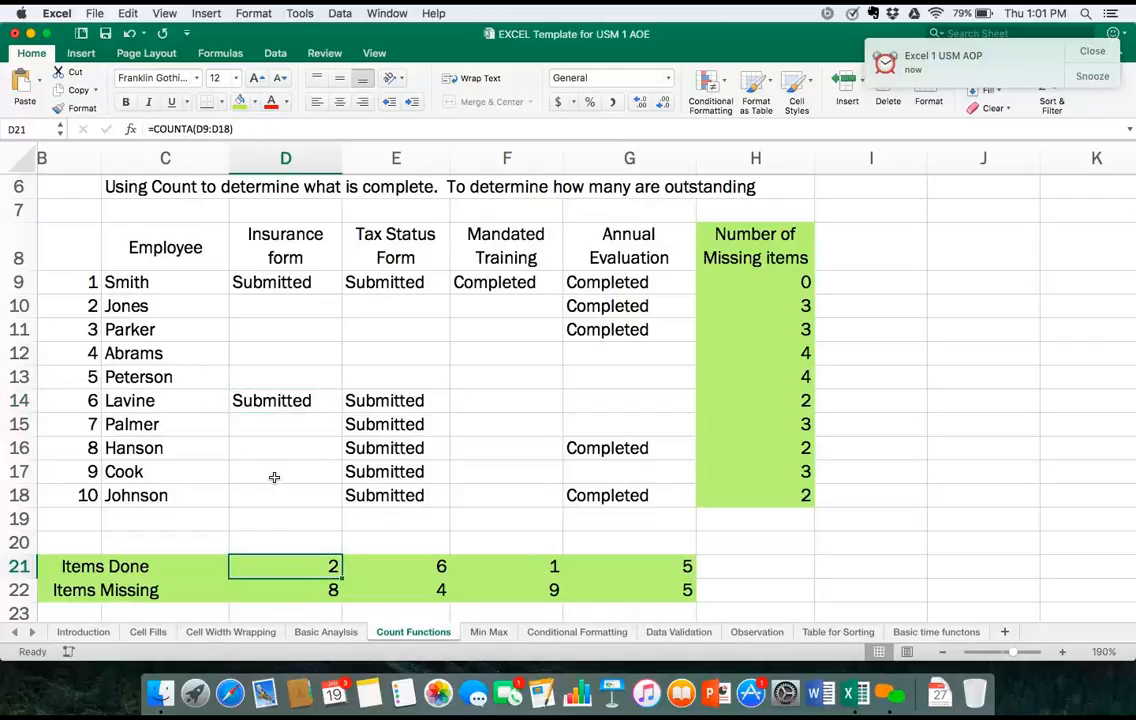
click(295, 591)
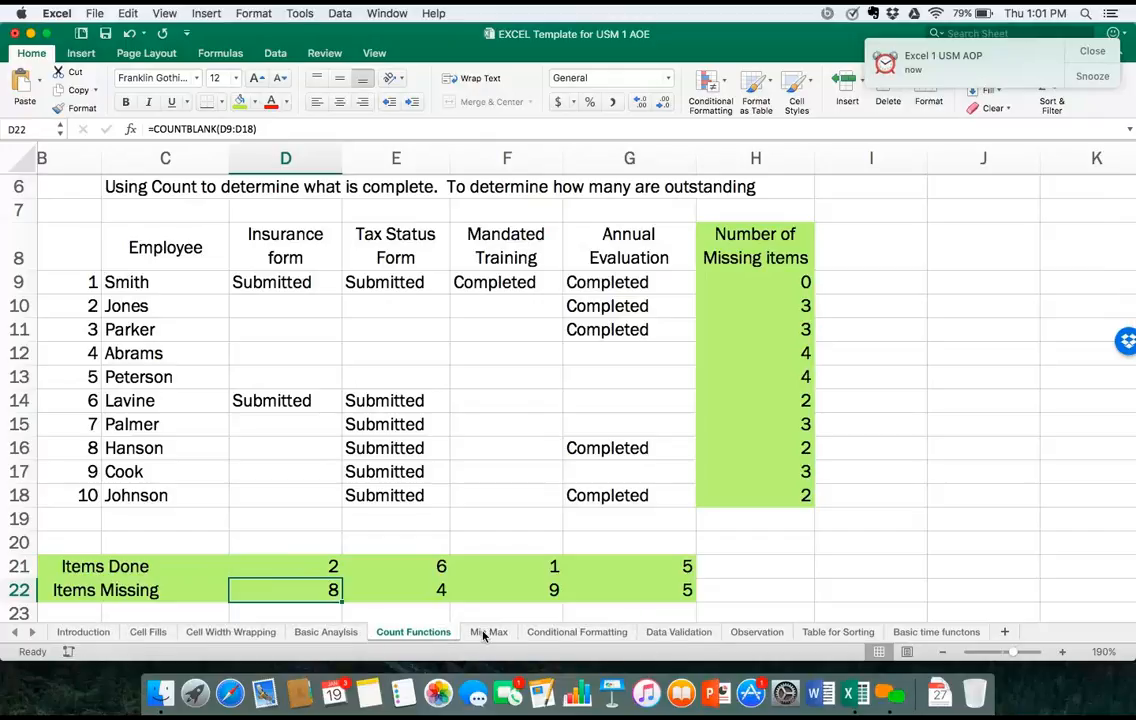
Switch to the Basic Anaylsis sheet and examine the two order-of-operations examples in N11 and N12 at a larger zoom.
click(325, 632)
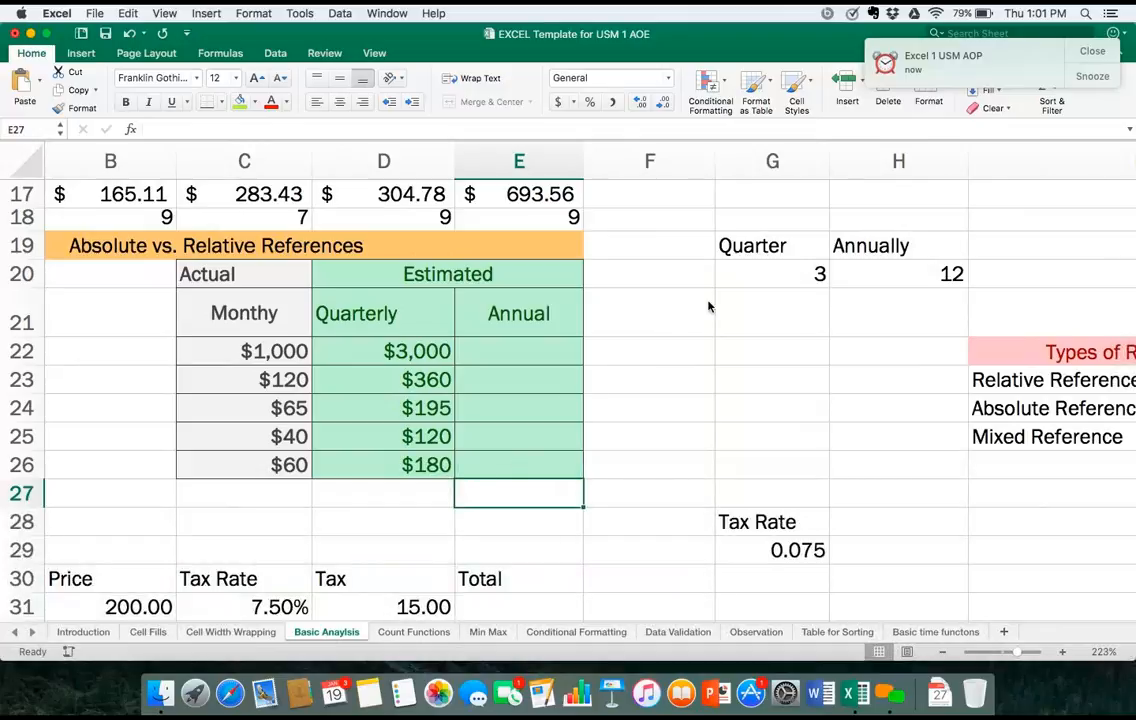
scroll(708, 307, right, 10)
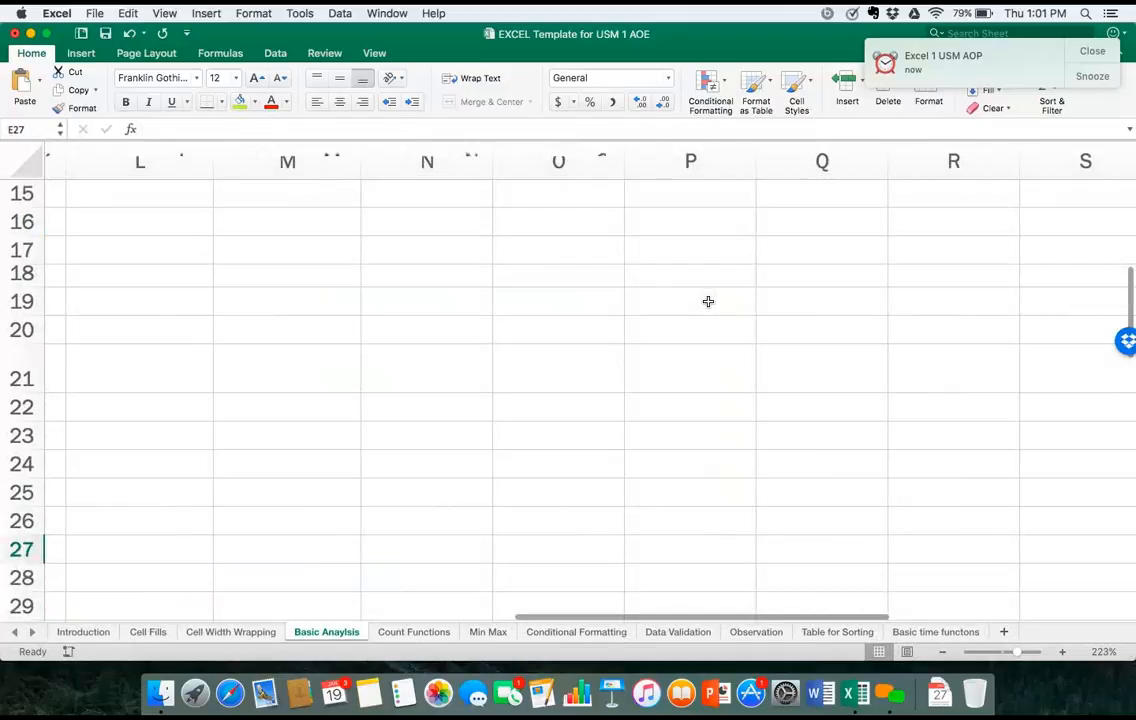
scroll(707, 302, up, 7)
scroll(707, 302, left, 3)
scroll(708, 300, right, 4)
scroll(708, 300, down, 3)
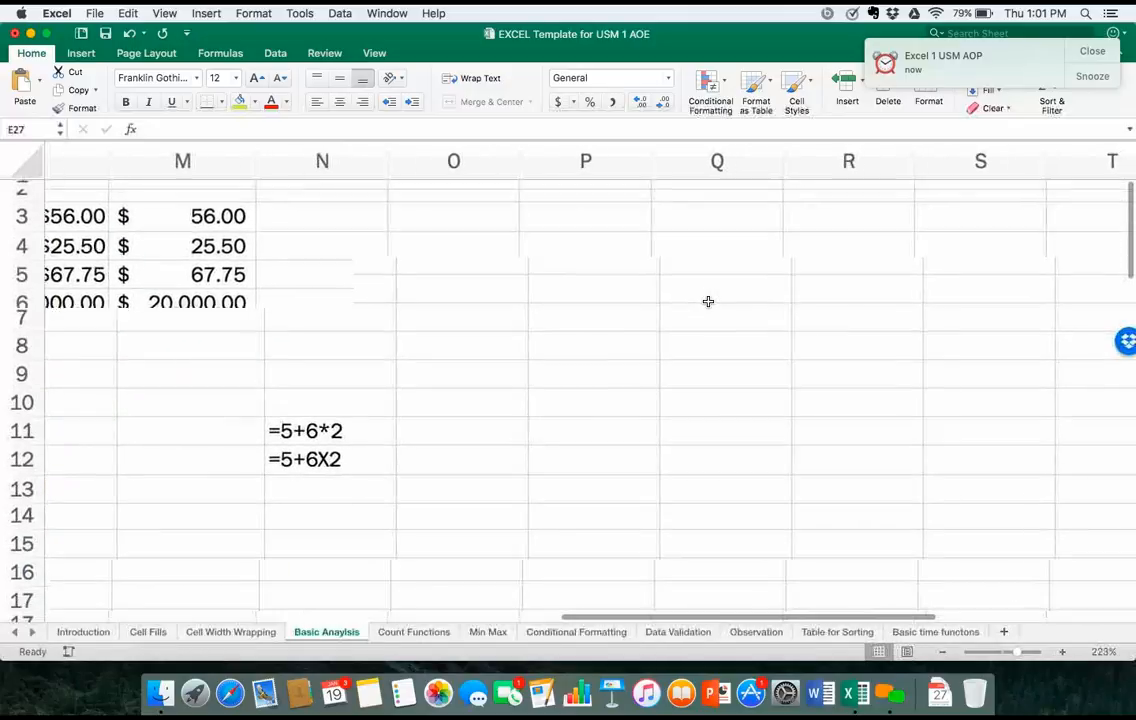
scroll(708, 301, up, 5)
scroll(708, 301, down, 5)
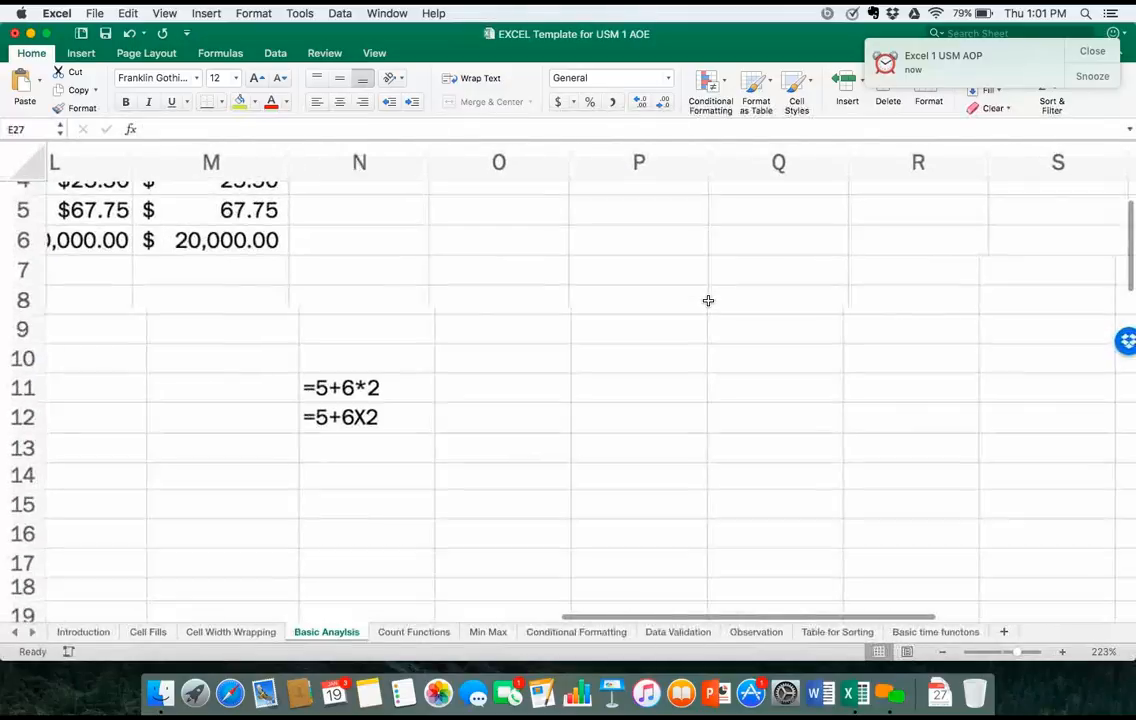
scroll(708, 301, up, 3)
scroll(708, 301, up, 5)
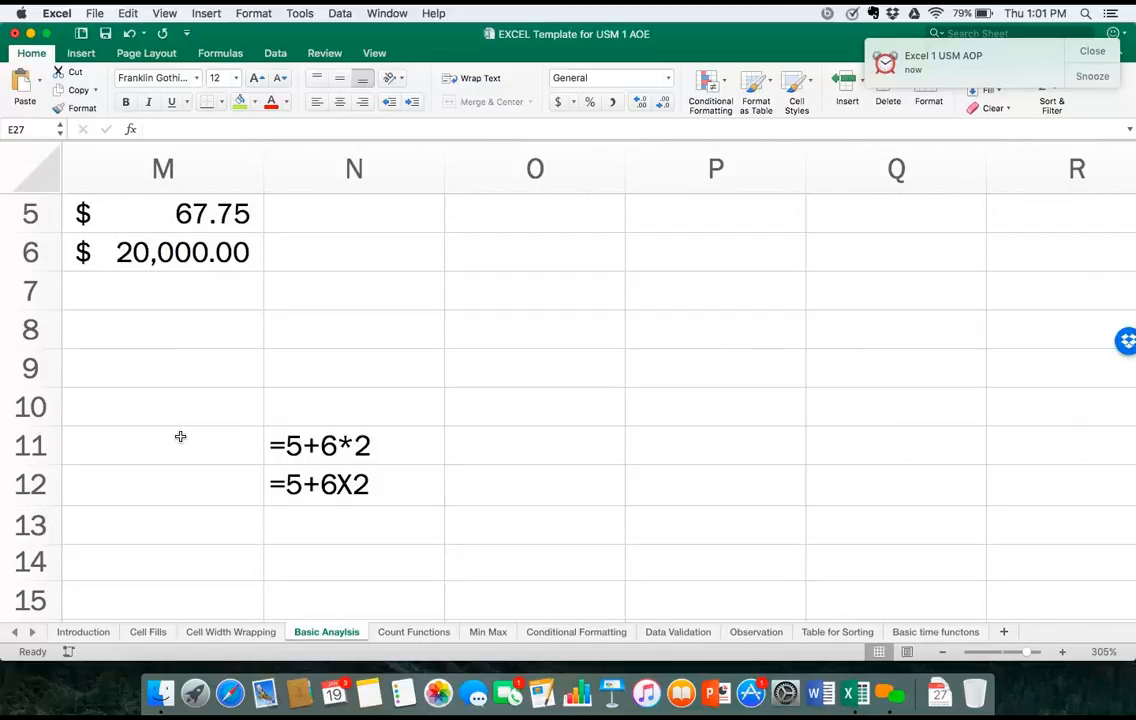
scroll(180, 436, down, 3)
scroll(180, 436, left, 5)
scroll(180, 436, up, 1)
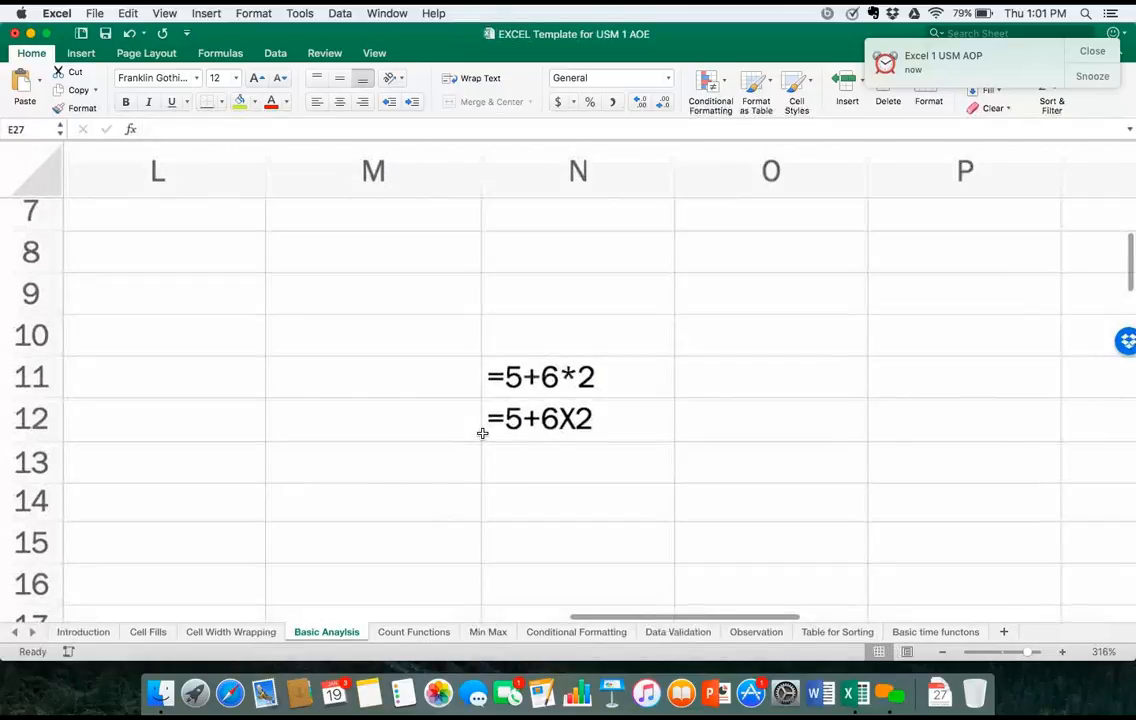
scroll(482, 433, up, 2)
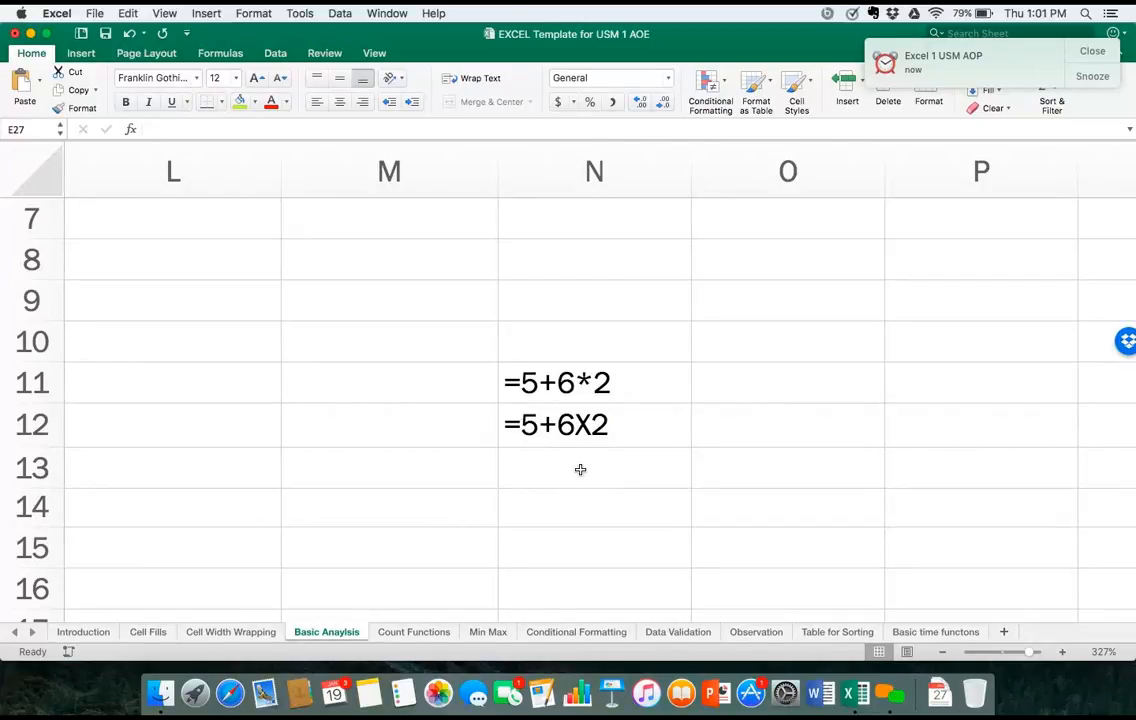
scroll(580, 469, up, 2)
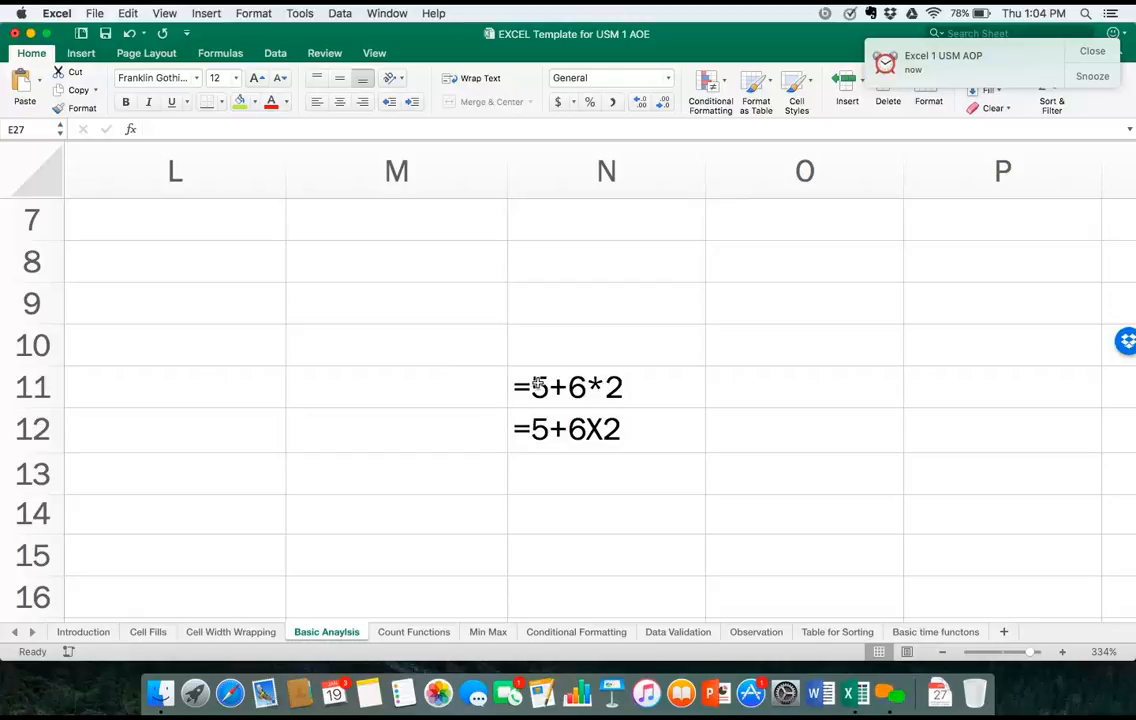
Enter the formula =5+6*2 in O11, beside the first order-of-operations example.
click(728, 392)
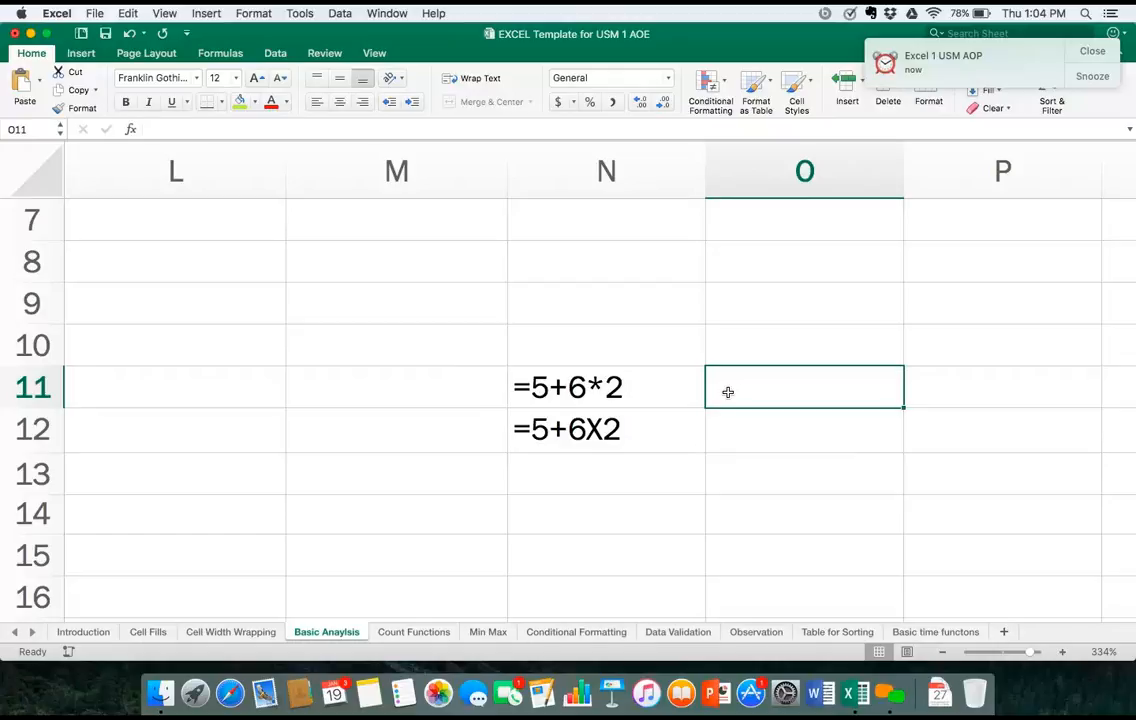
text(=)
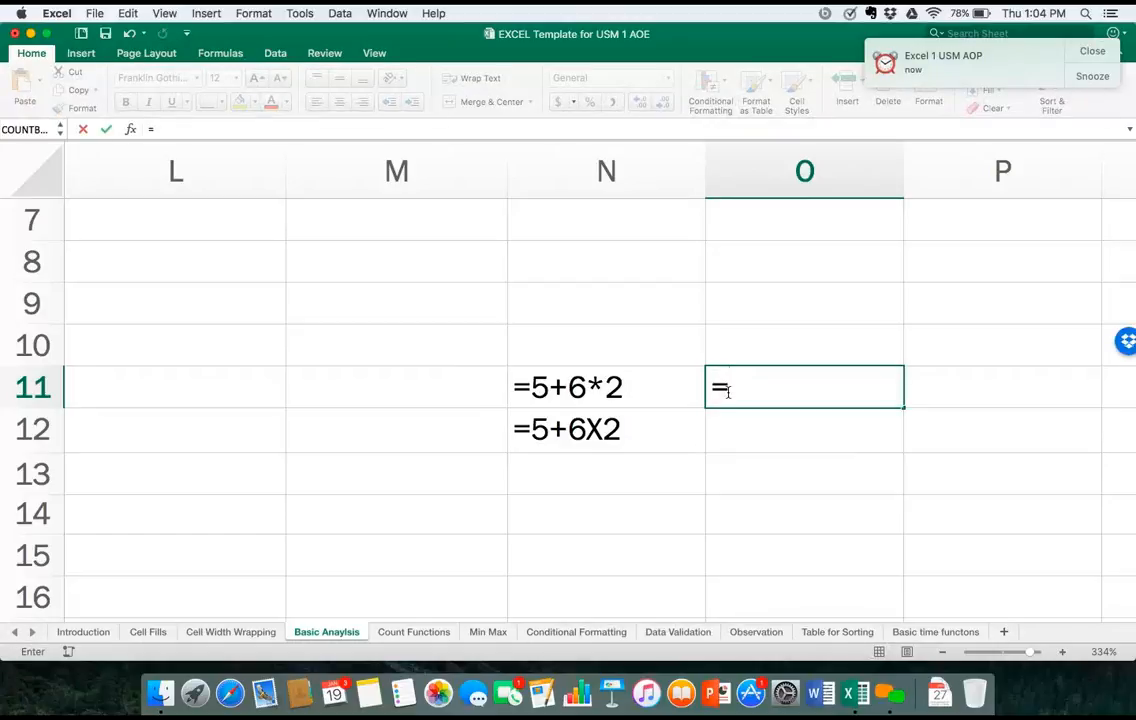
text(5+6*)
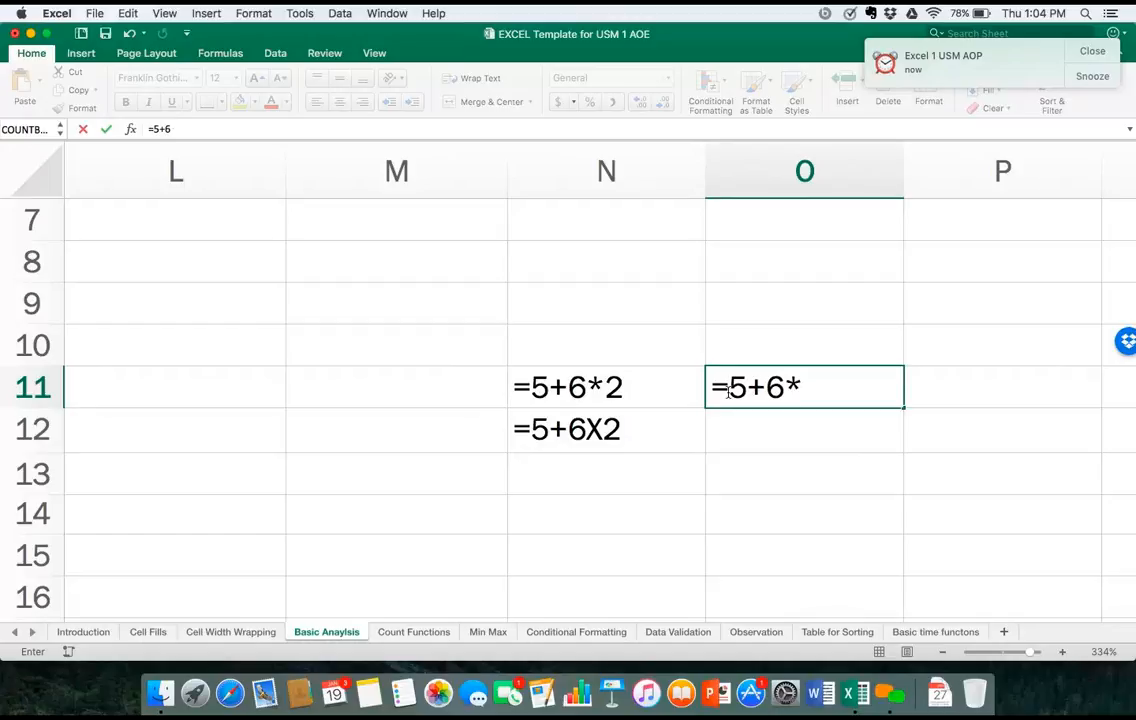
text(2)
key(Return)
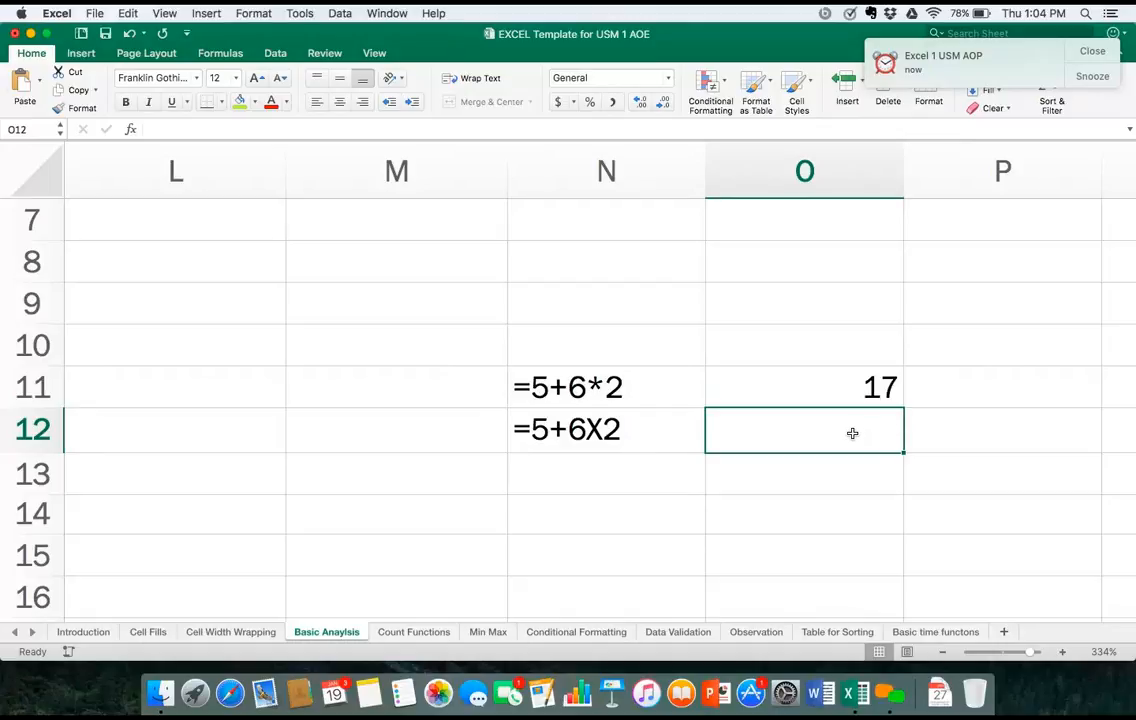
Enter the formula =(5+6)*2 in O12, beside the second order-of-operations example.
text(=)
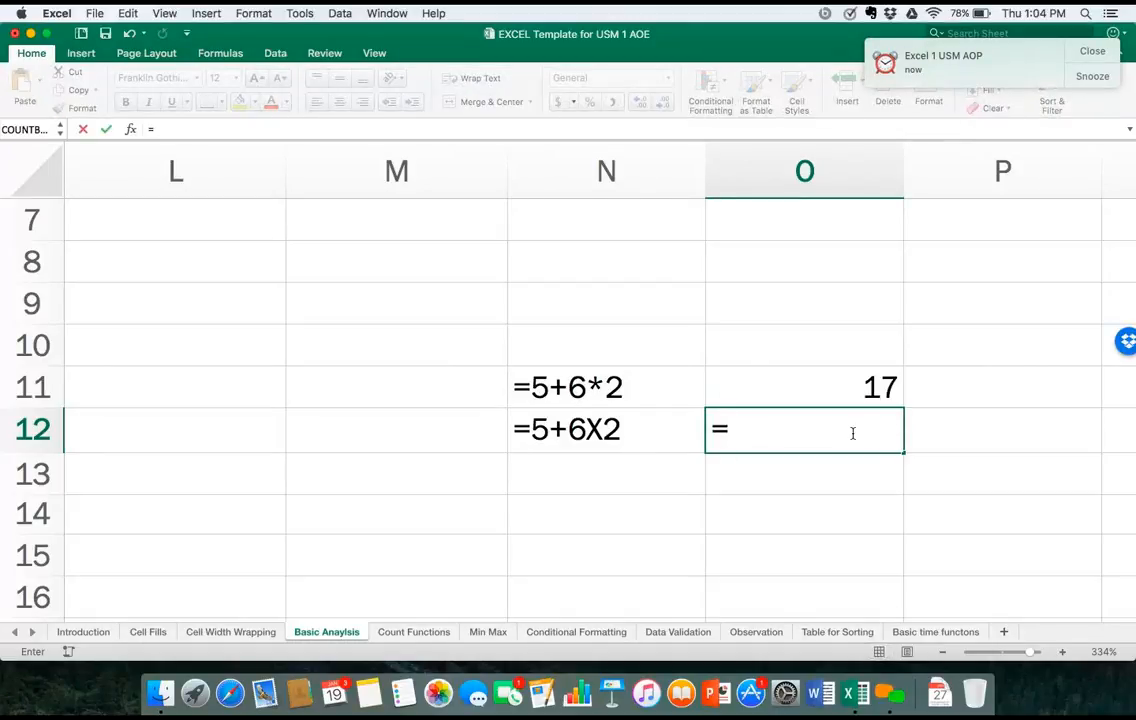
text((5)
text(=6)
key(BackSpace)
key(BackSpace)
text(+)
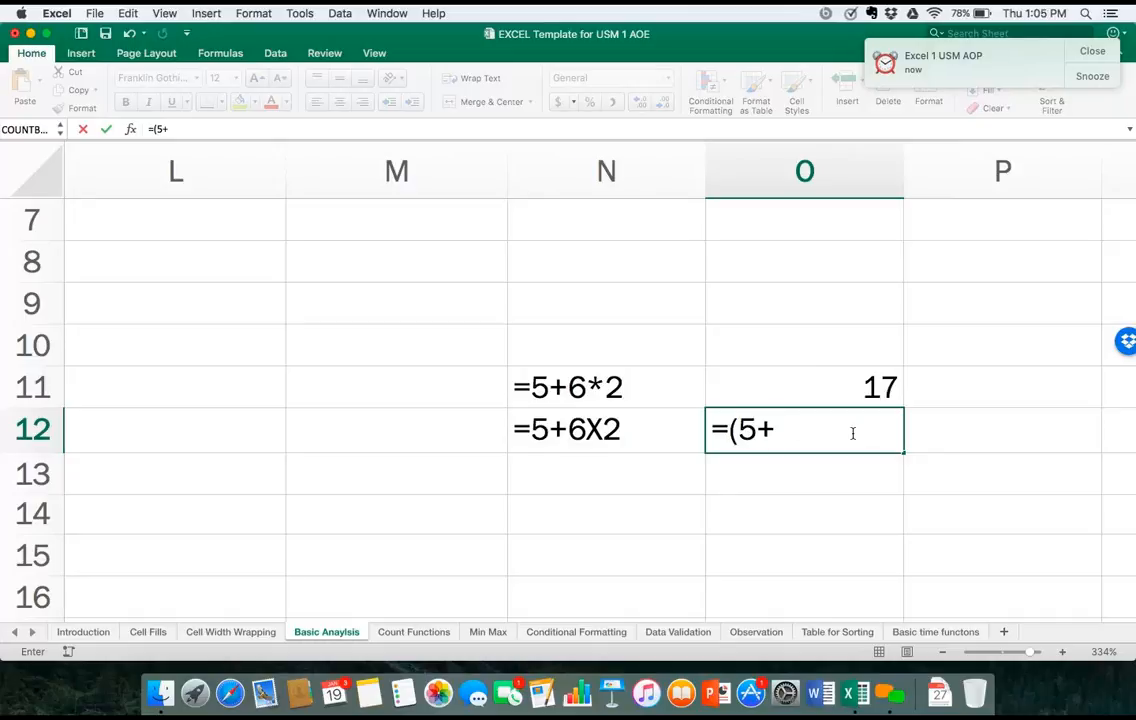
text(6)*)
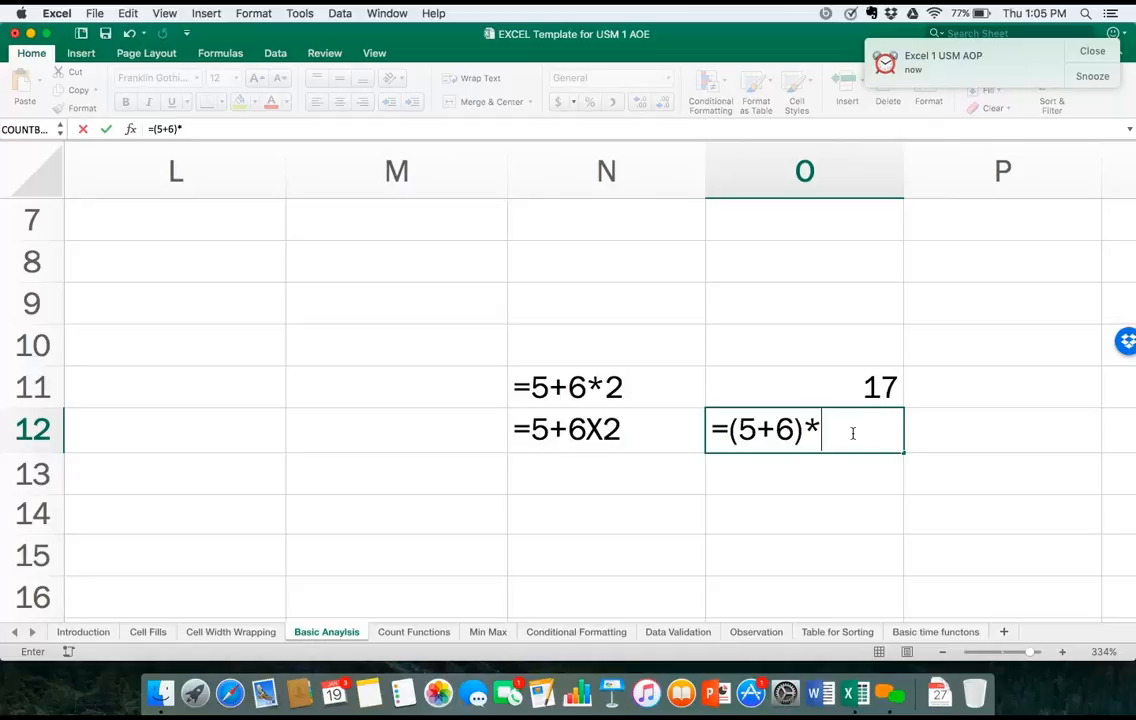
text(2)
key(Return)
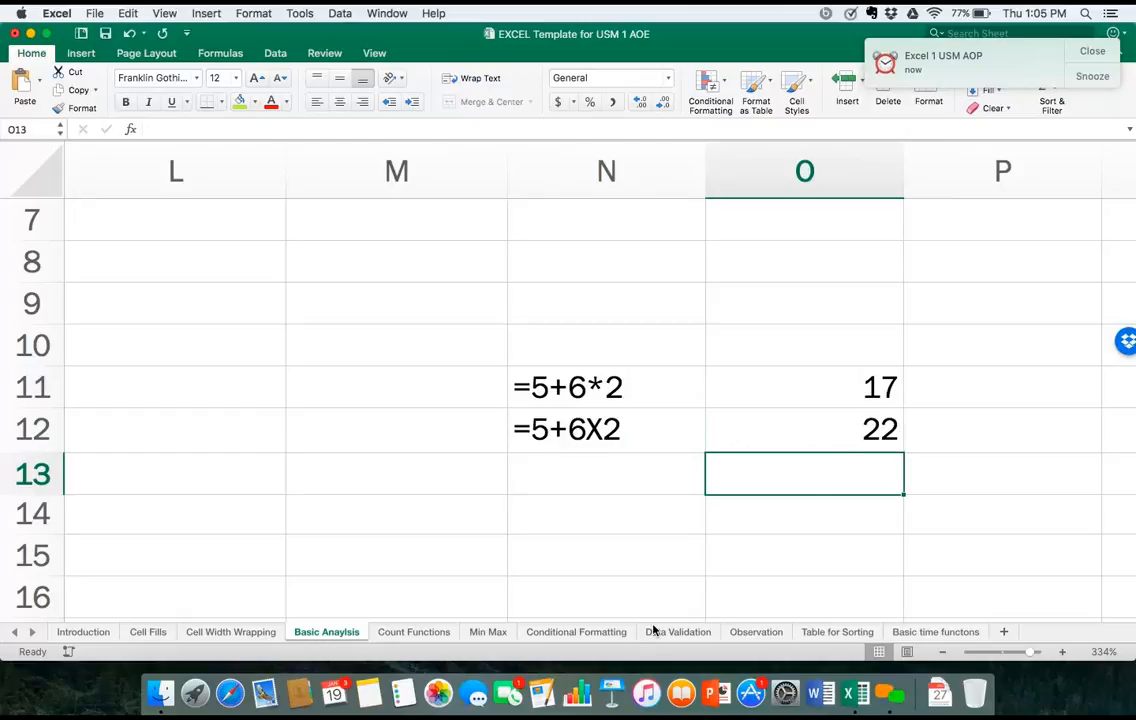
Look briefly at the Min Max sheet, and return to Basic Anaylsis to examine the maximum formula in B15.
click(489, 633)
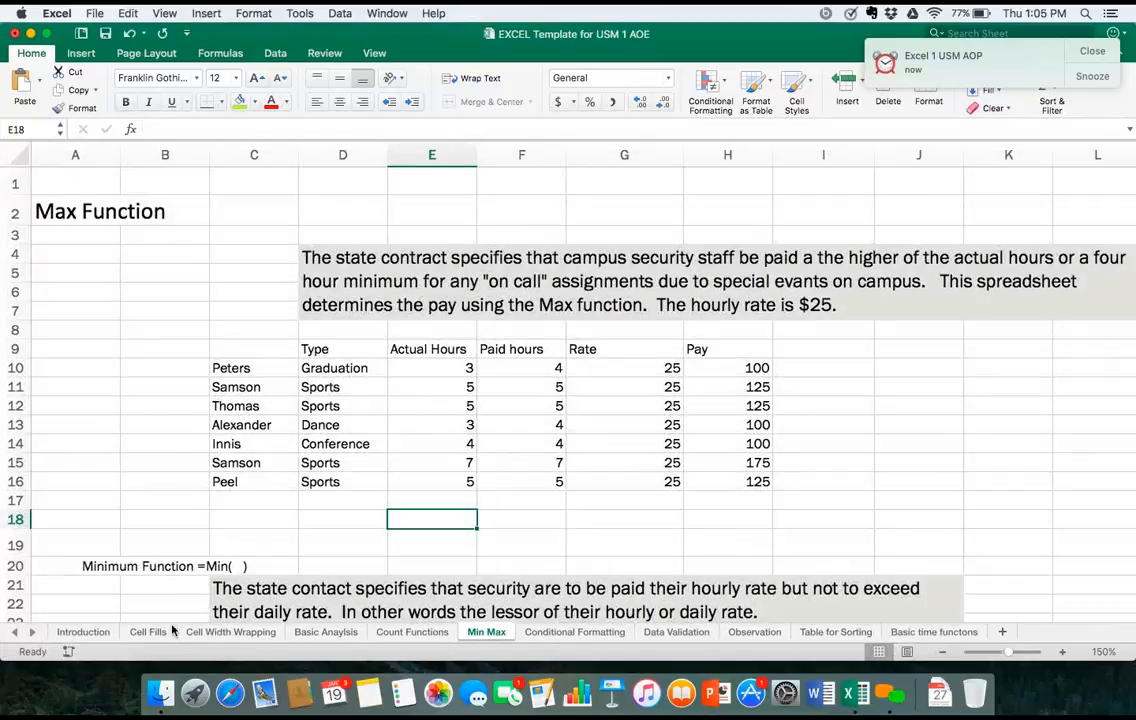
scroll(160, 600, right, 2)
scroll(160, 600, down, 1)
click(325, 632)
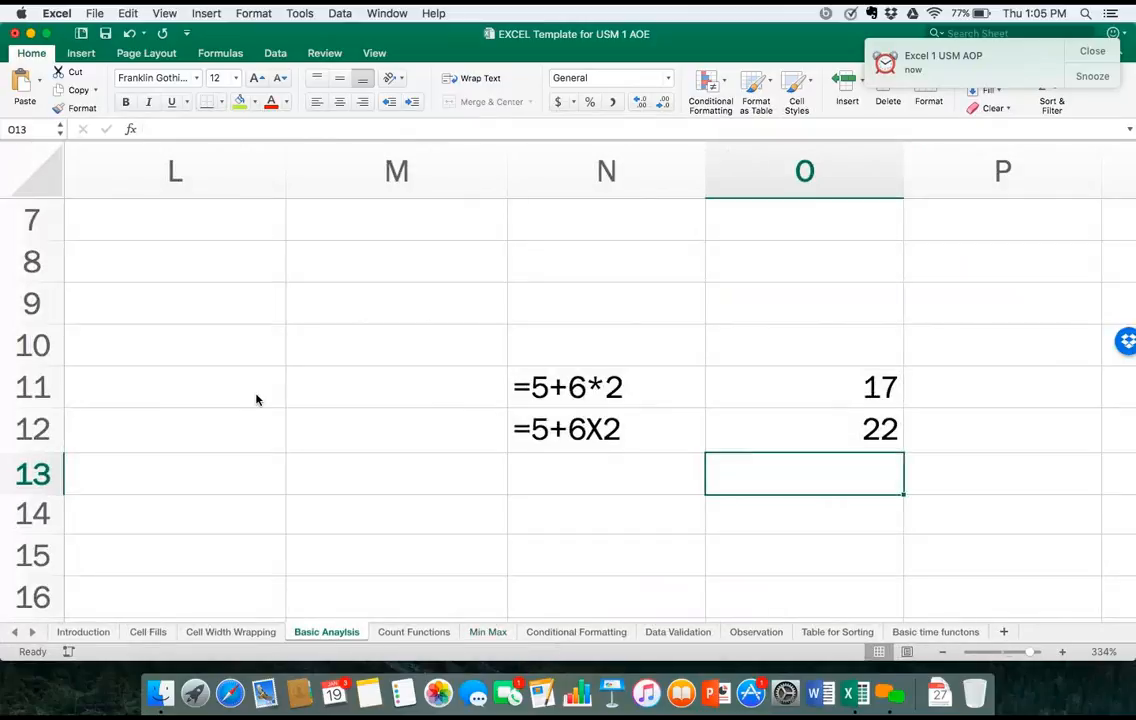
scroll(256, 399, up, 5)
scroll(256, 399, left, 7)
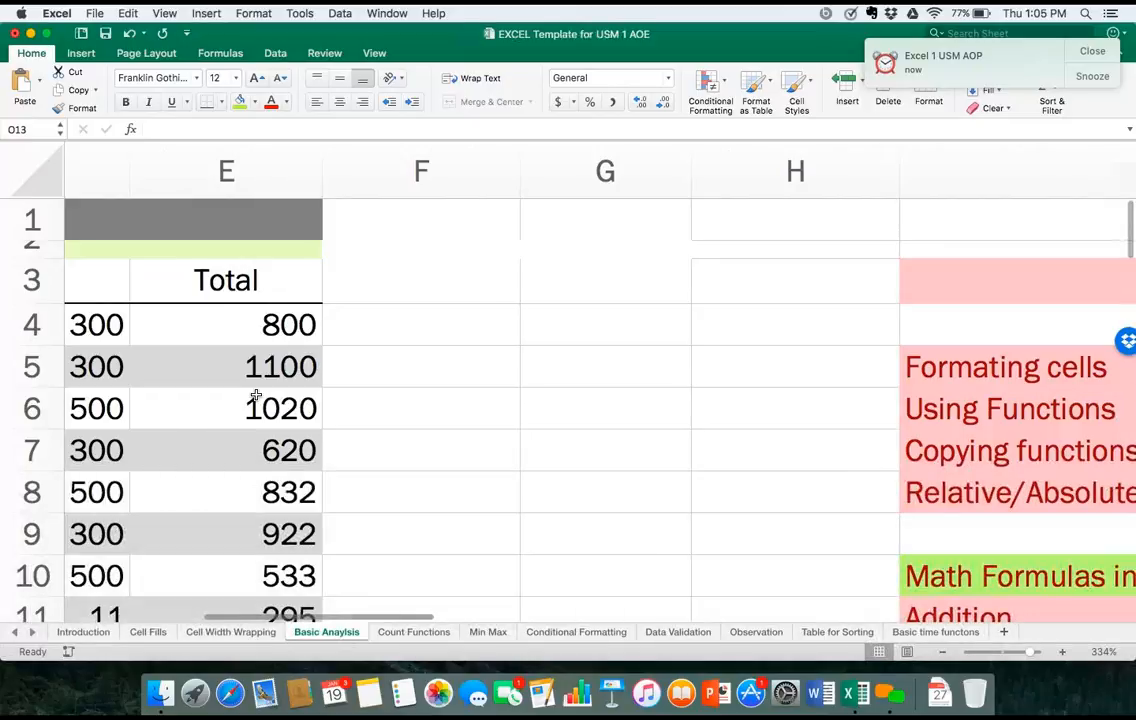
scroll(256, 396, left, 4)
scroll(256, 395, down, 10)
scroll(256, 395, left, 2)
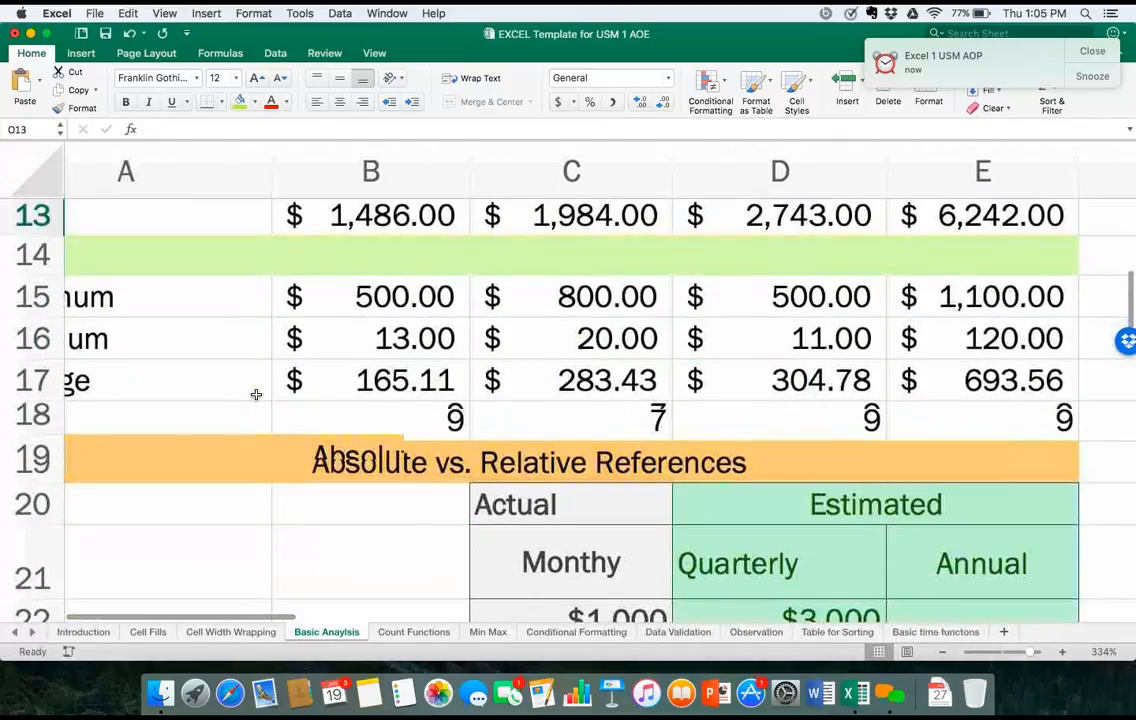
scroll(256, 395, up, 3)
click(388, 410)
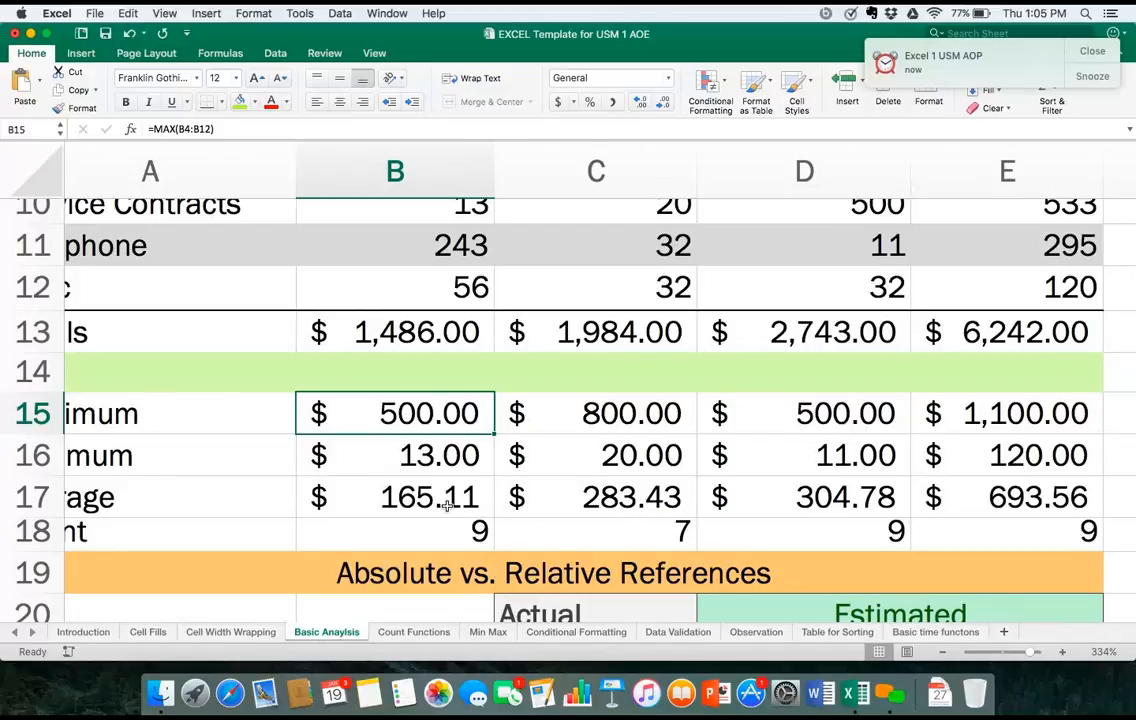
Enter the formula =min(5,2) in the empty cell I32 of the Basic Anaylsis sheet.
scroll(444, 499, down, 5)
scroll(418, 480, right, 2)
scroll(414, 486, right, 5)
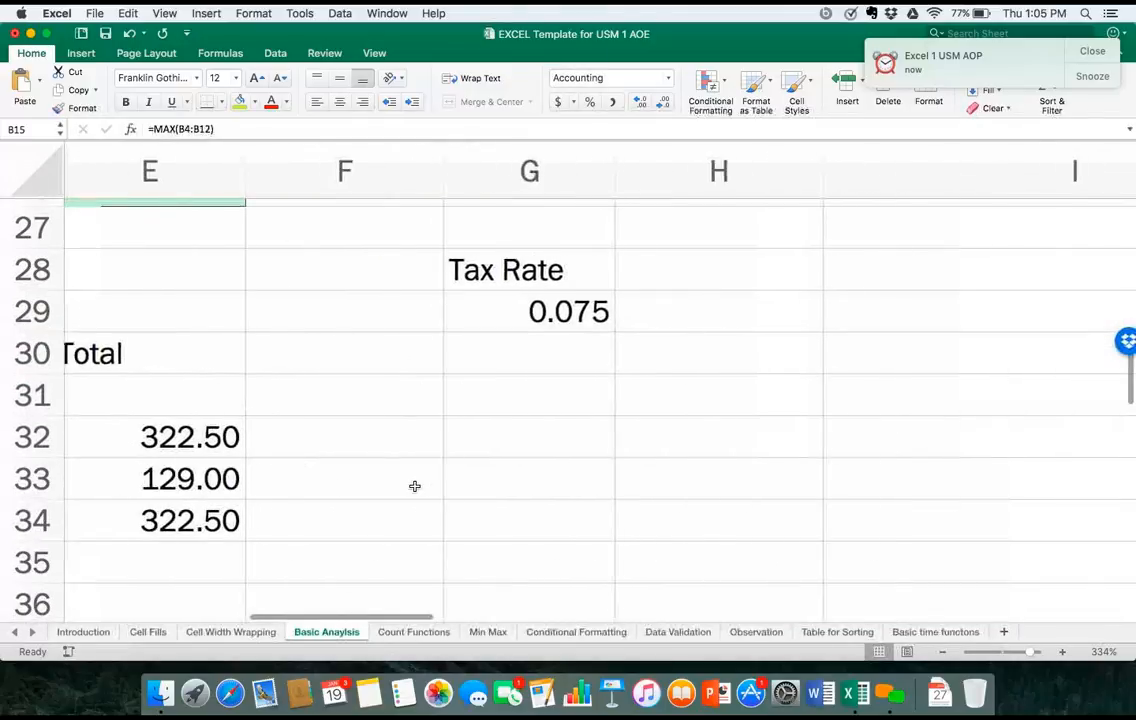
click(462, 450)
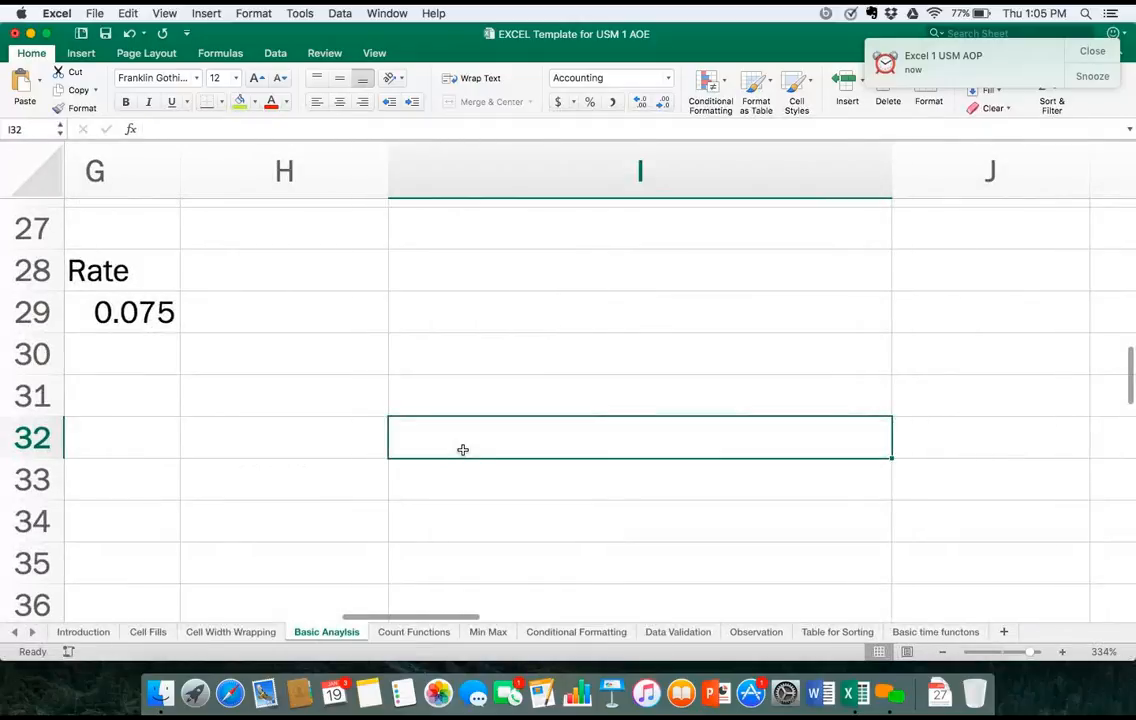
text(=min)
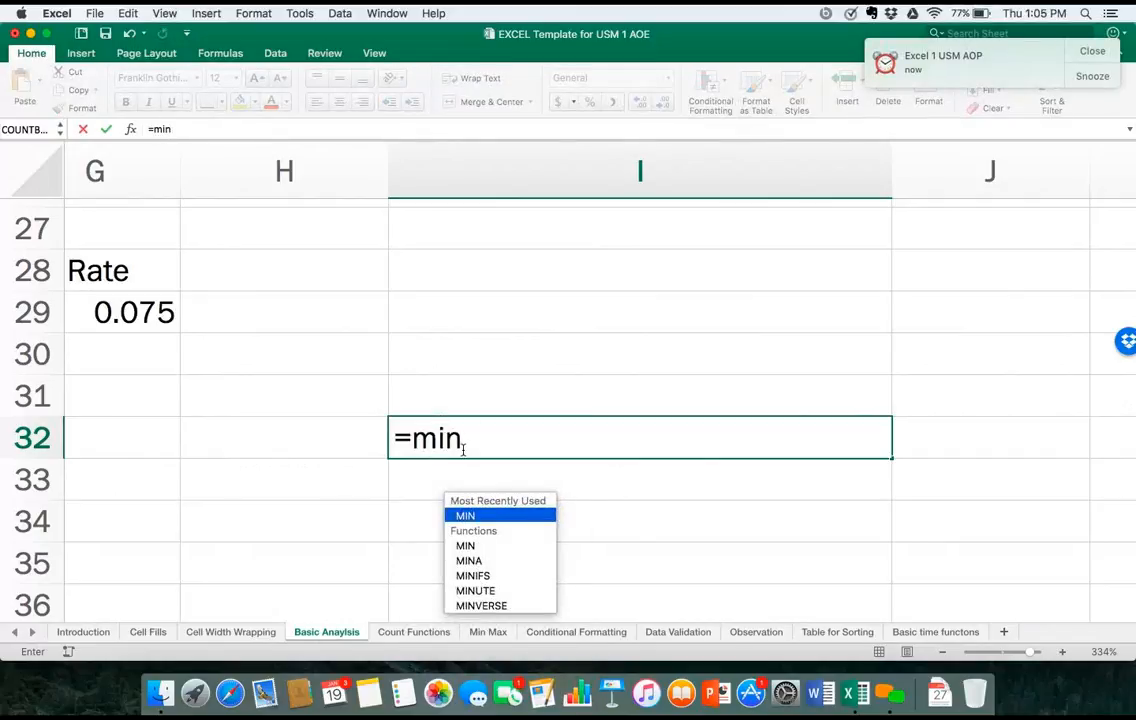
text(()
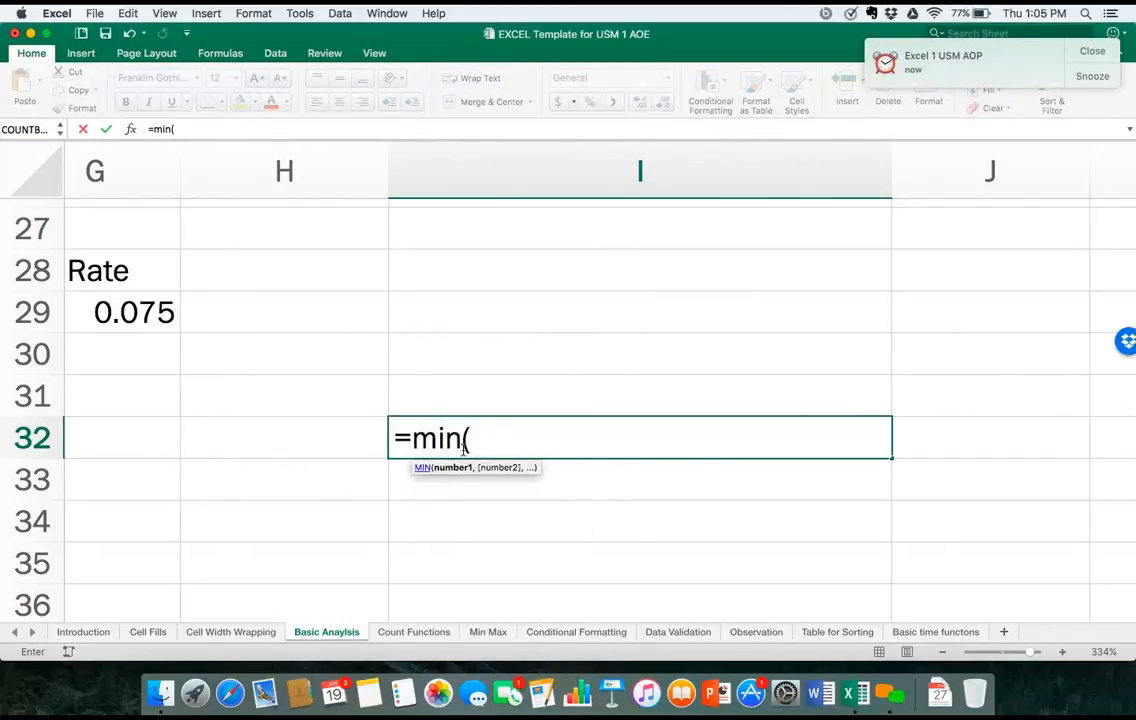
text(5,)
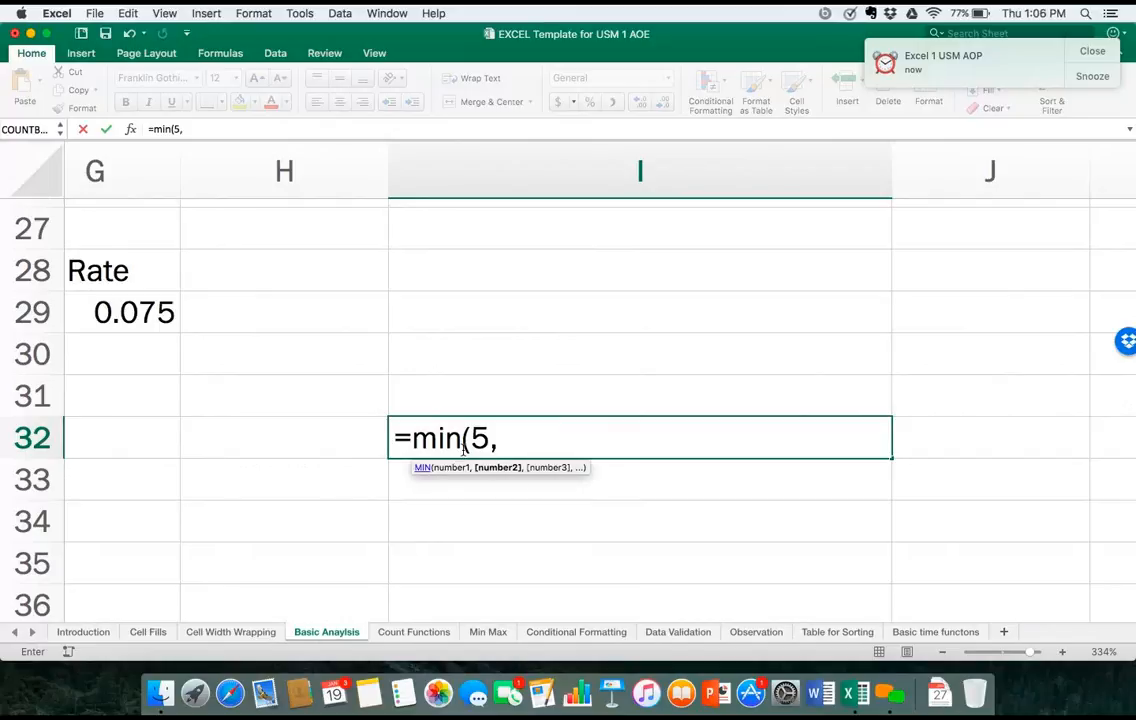
text(2))
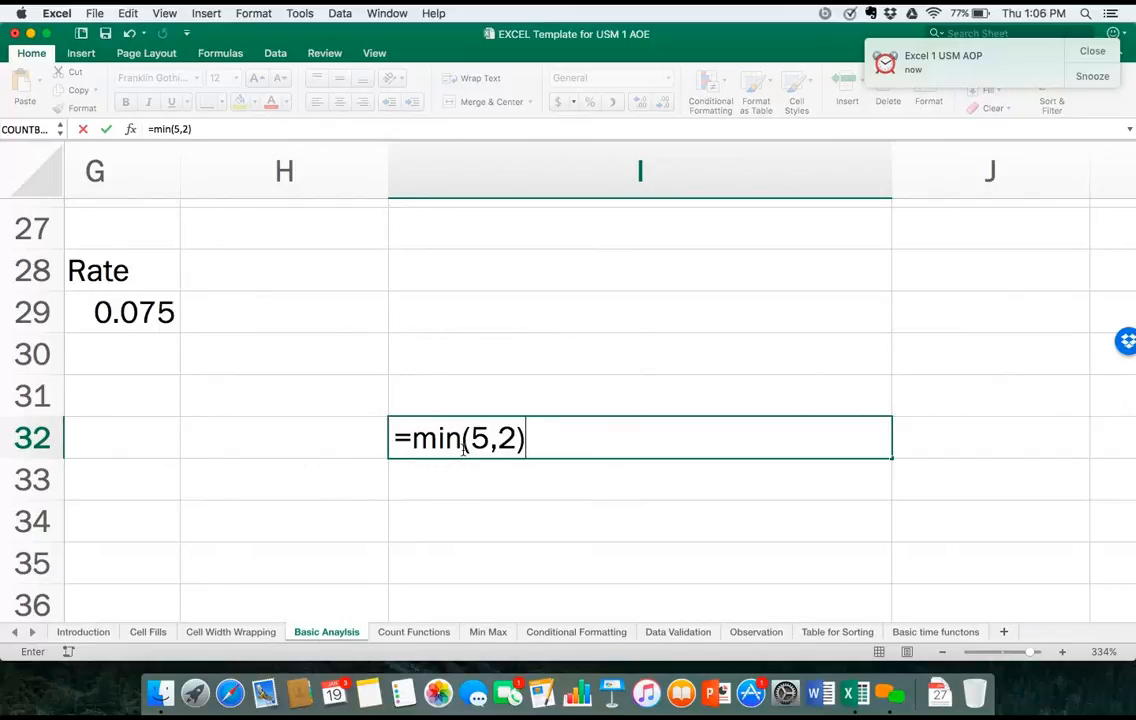
key(Return)
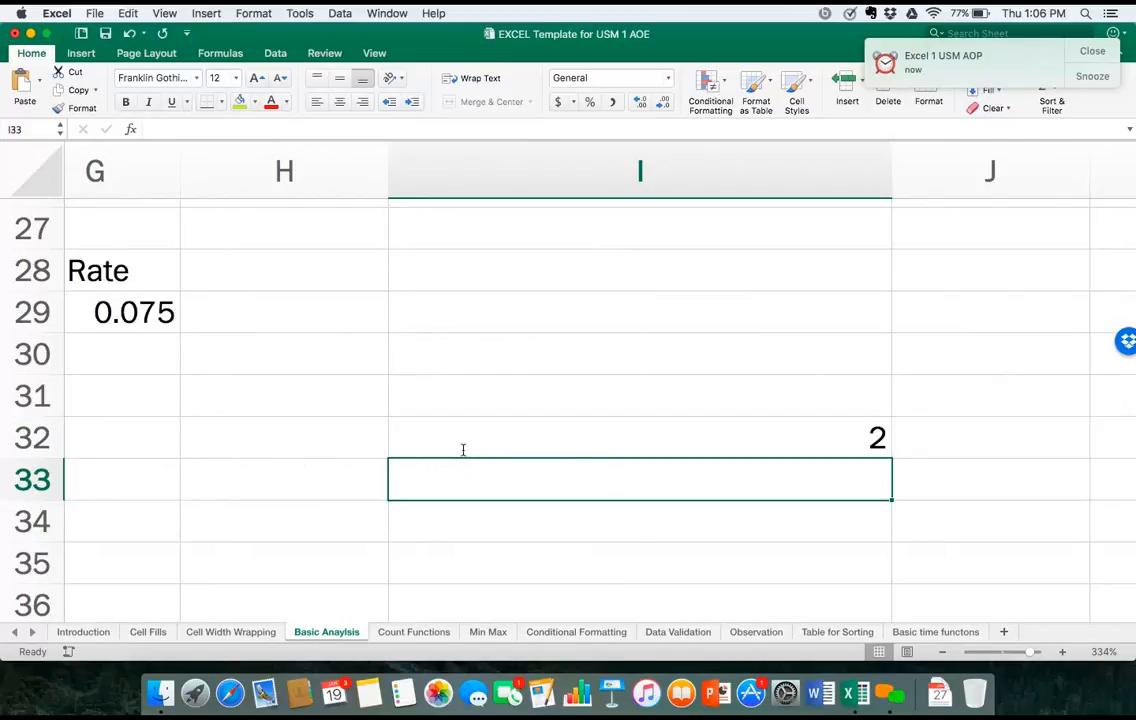
Switch to the Min Max sheet and examine the MAX formula for paid hours in F10.
click(488, 632)
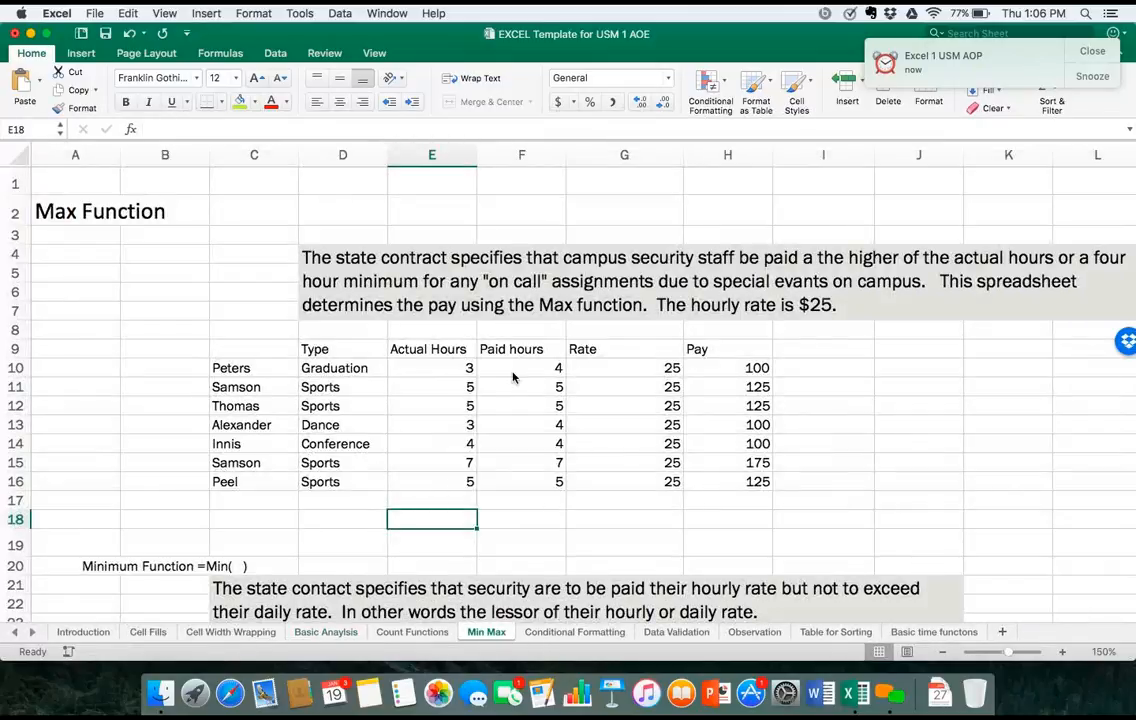
scroll(512, 372, right, 5)
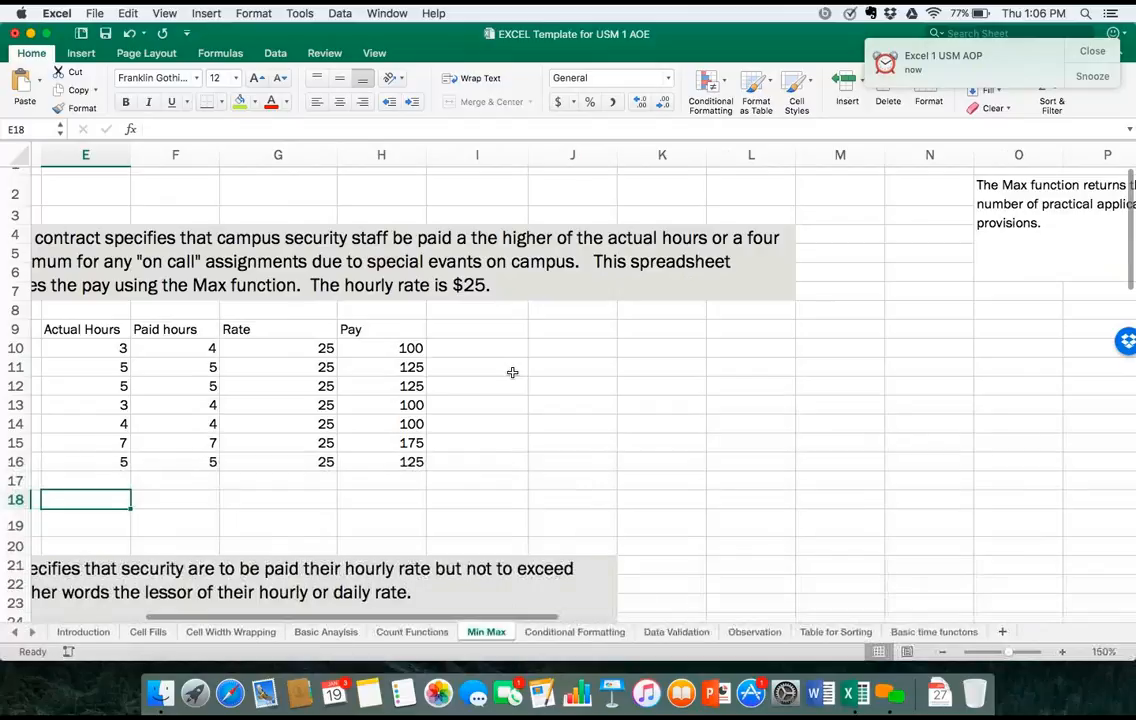
scroll(512, 372, left, 1)
scroll(512, 372, left, 1)
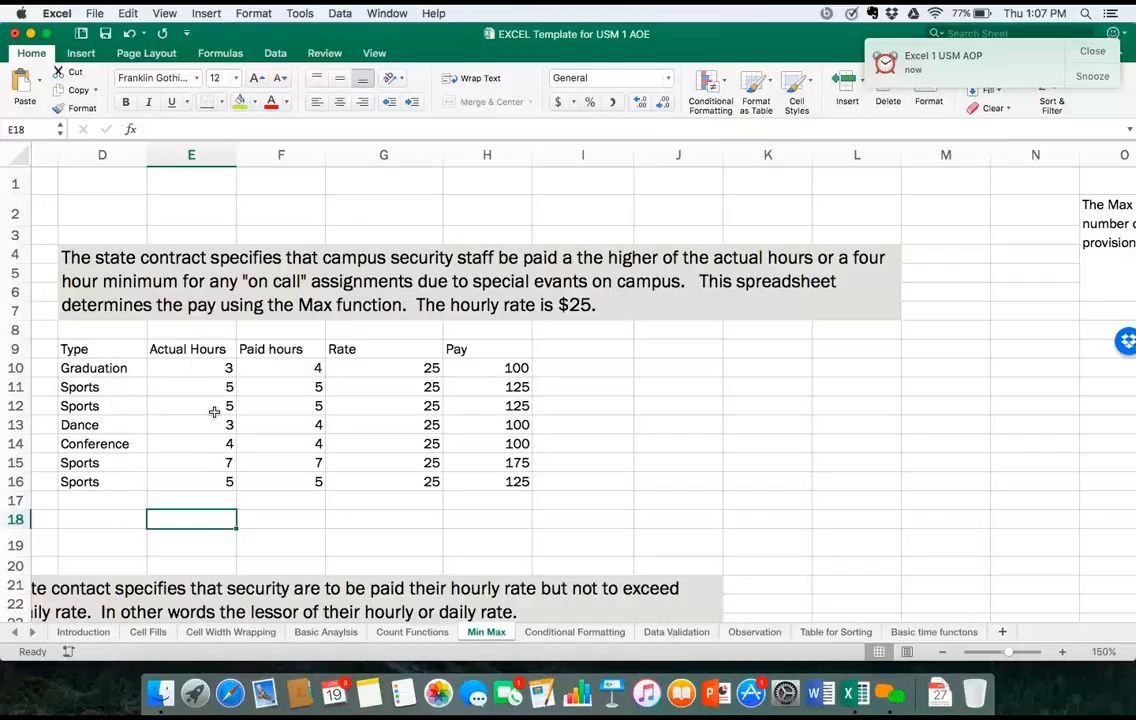
click(309, 368)
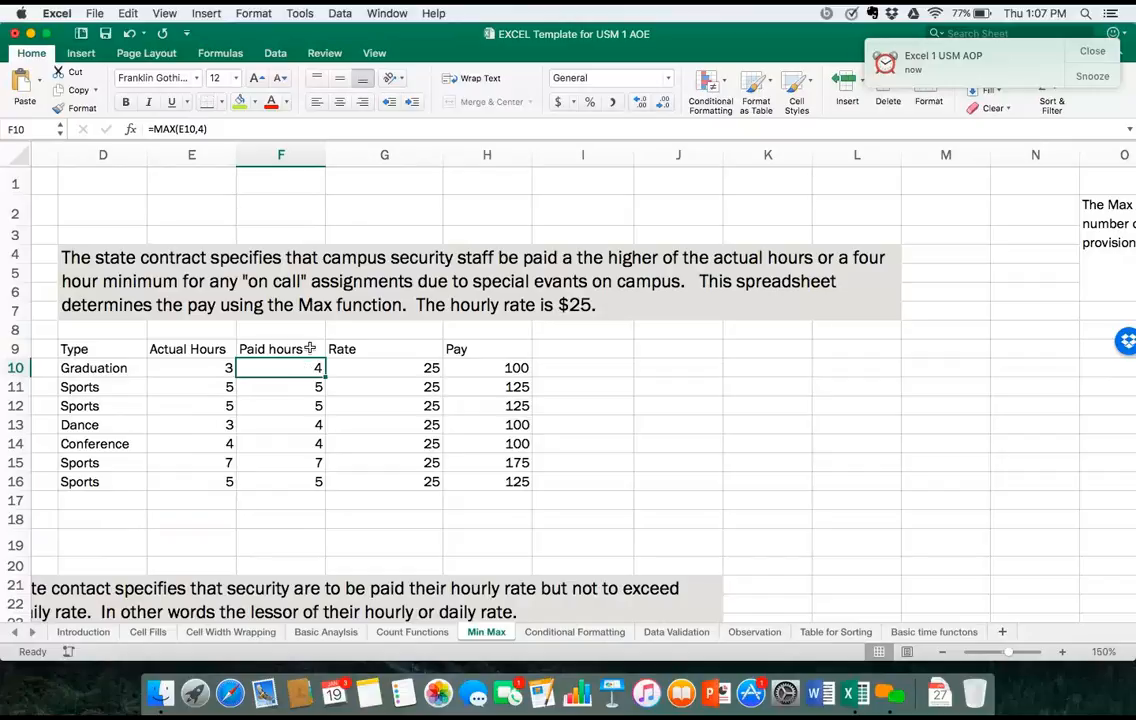
scroll(309, 348, up, 5)
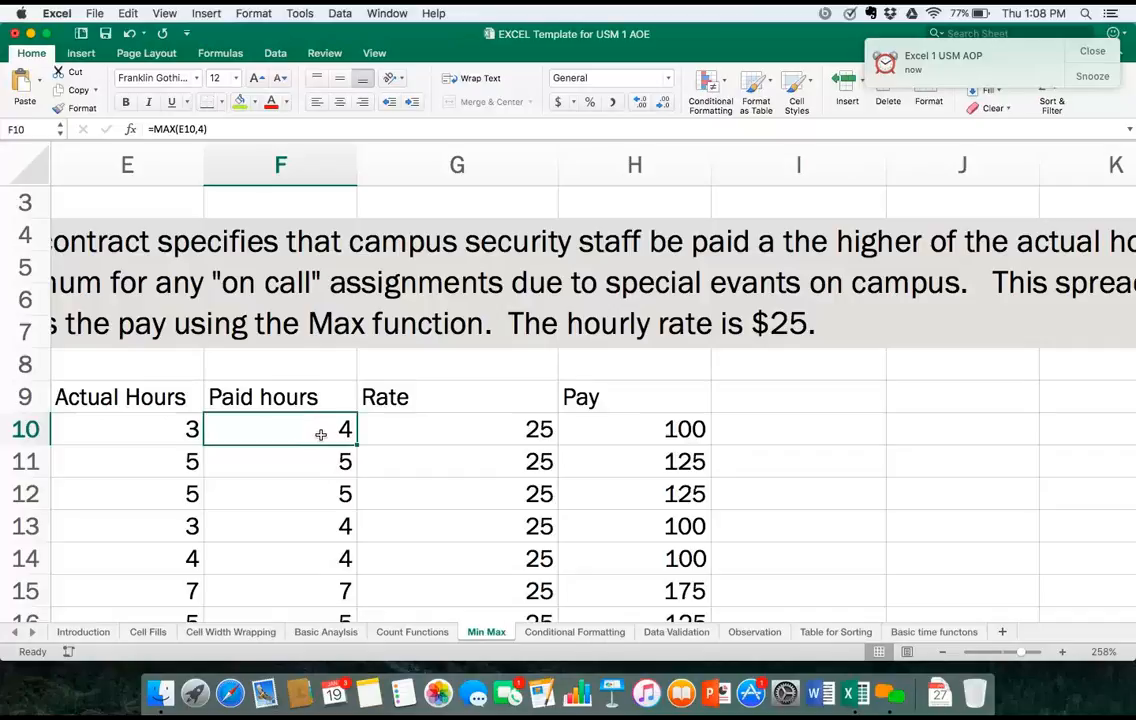
double_click(320, 434)
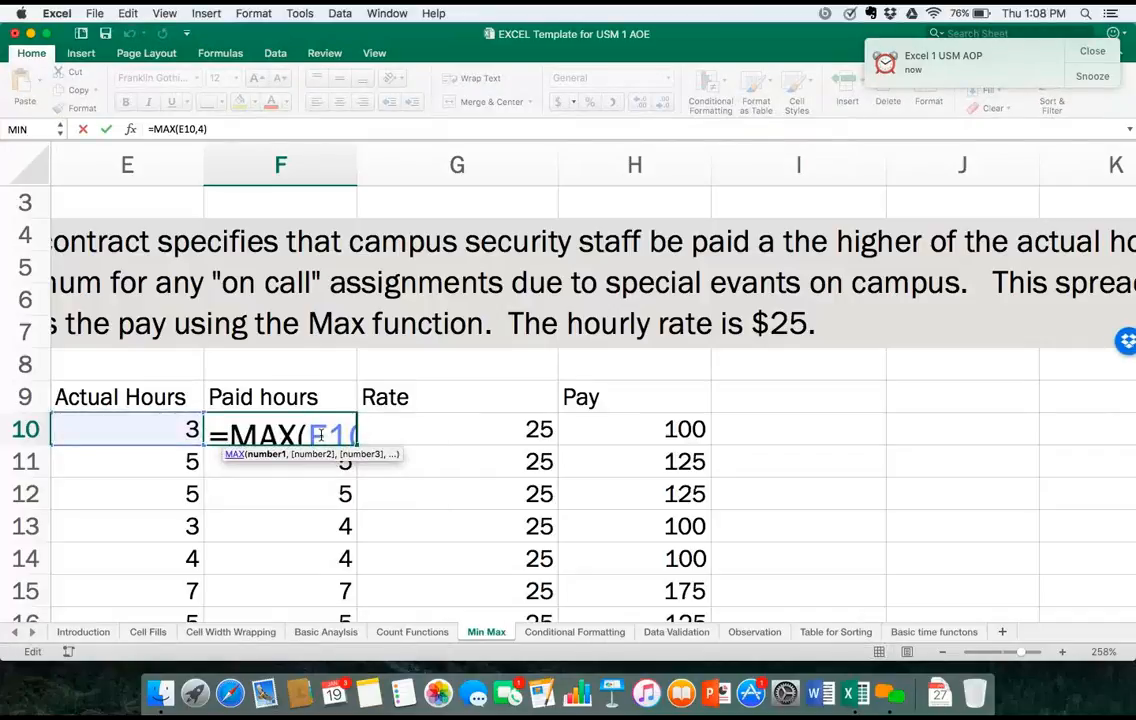
click(201, 130)
key(Return)
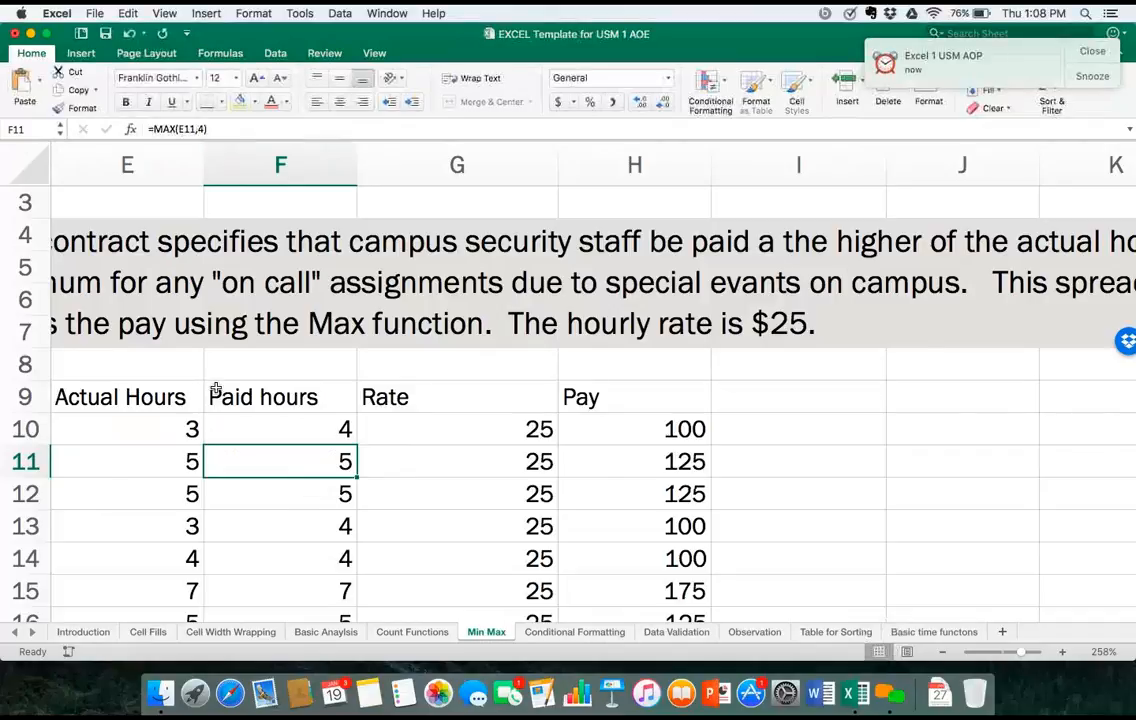
Compare the Actual Hours, Paid hours, Rate and Pay columns of the Max Function table at a larger zoom.
scroll(215, 390, down, 5)
scroll(218, 388, left, 2)
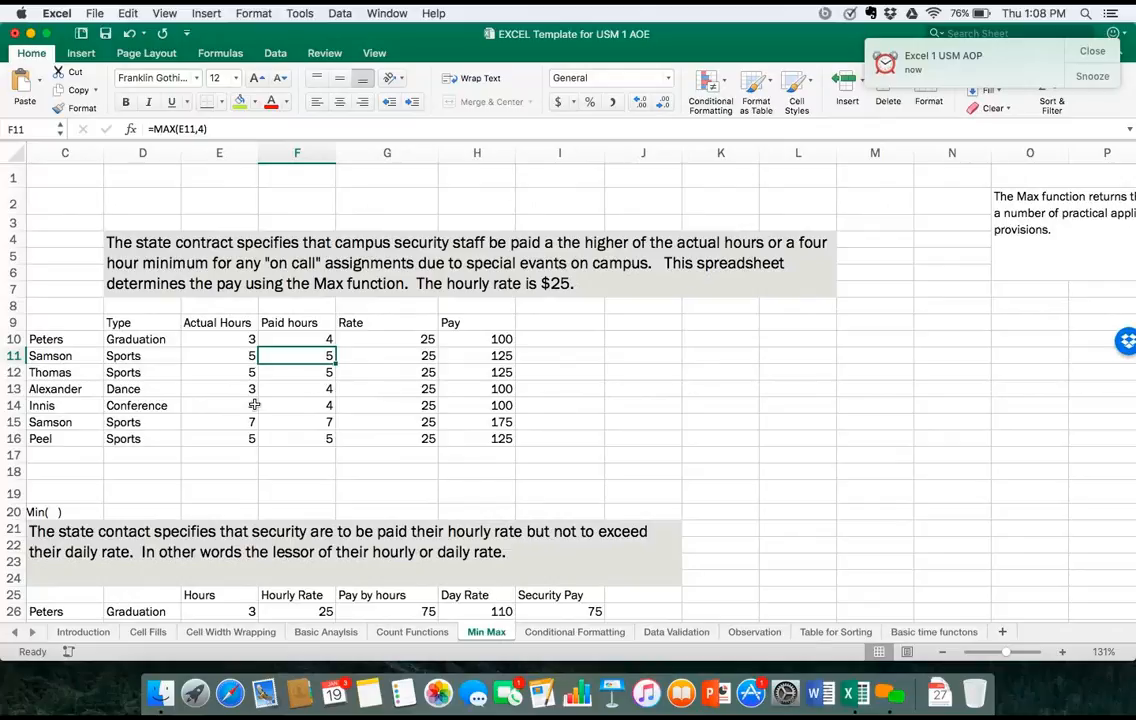
scroll(254, 404, up, 5)
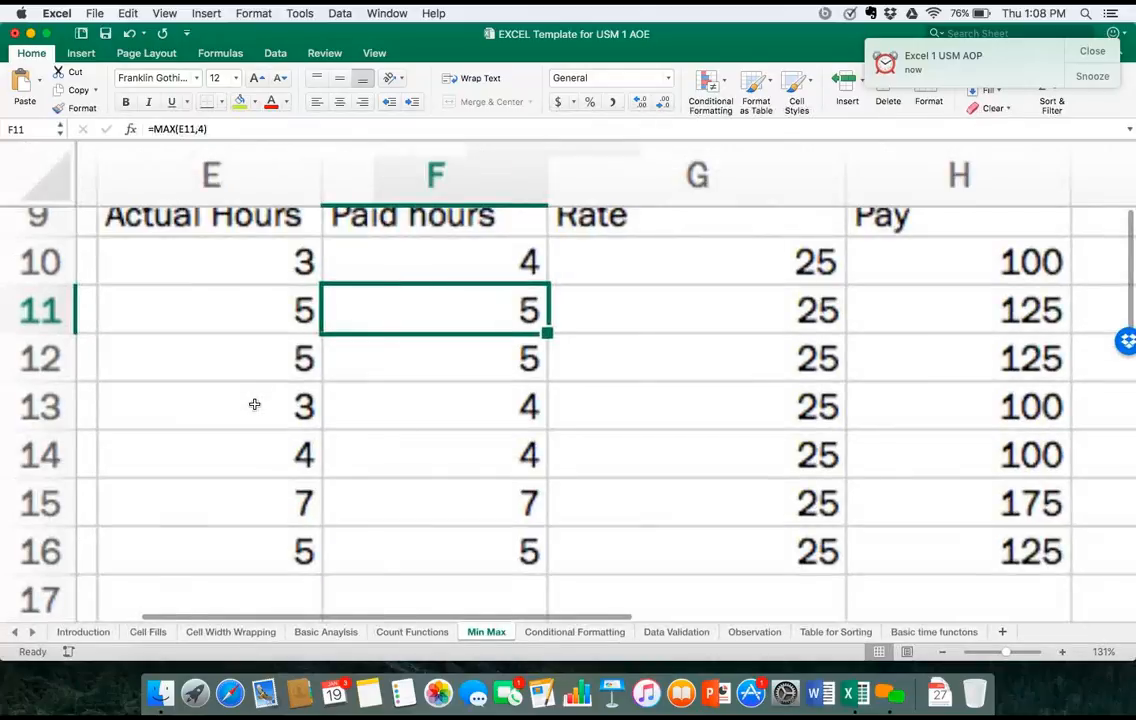
scroll(254, 404, left, 2)
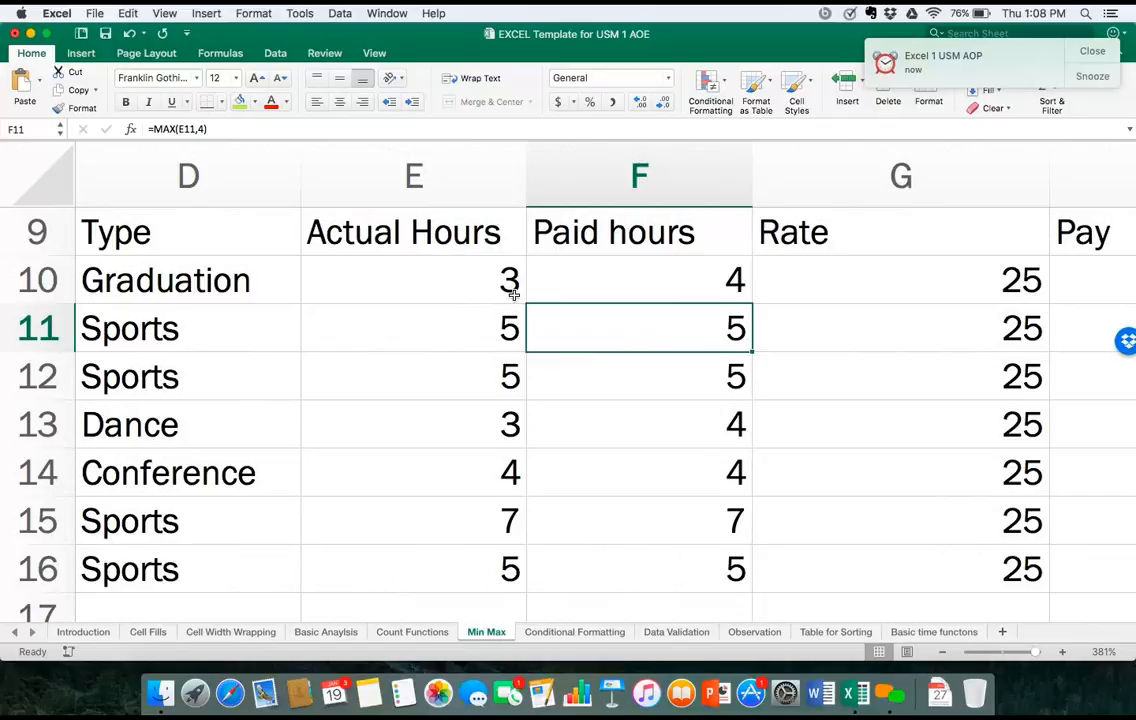
scroll(513, 290, down, 5)
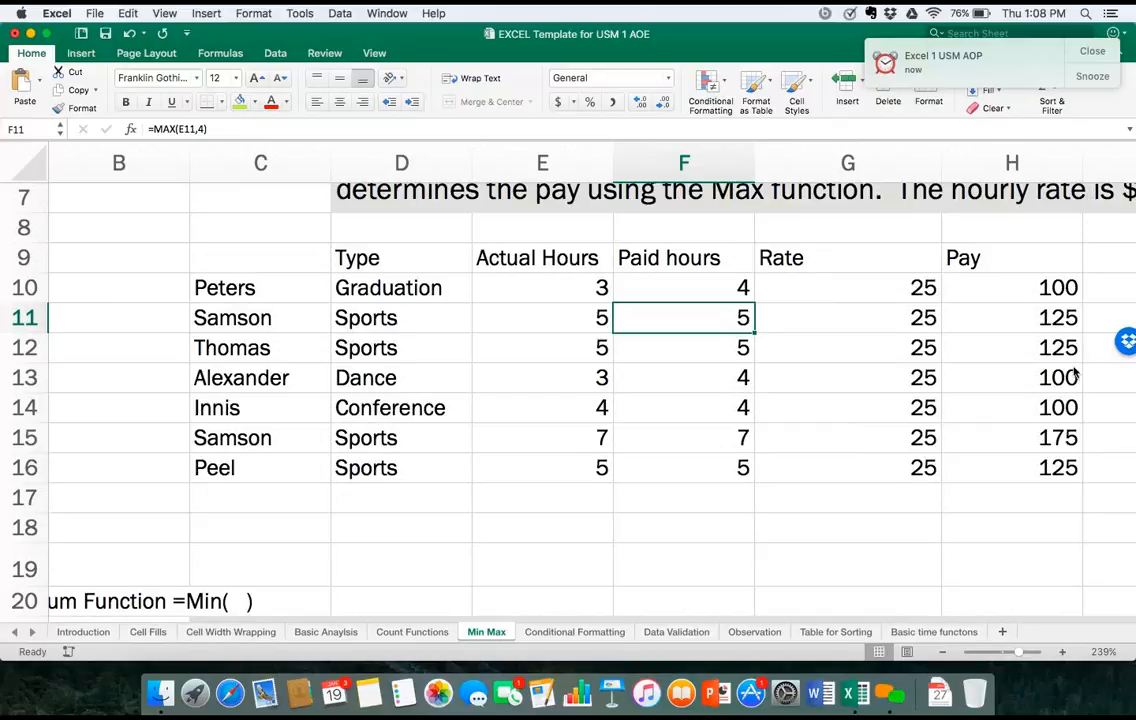
scroll(705, 340, right, 4)
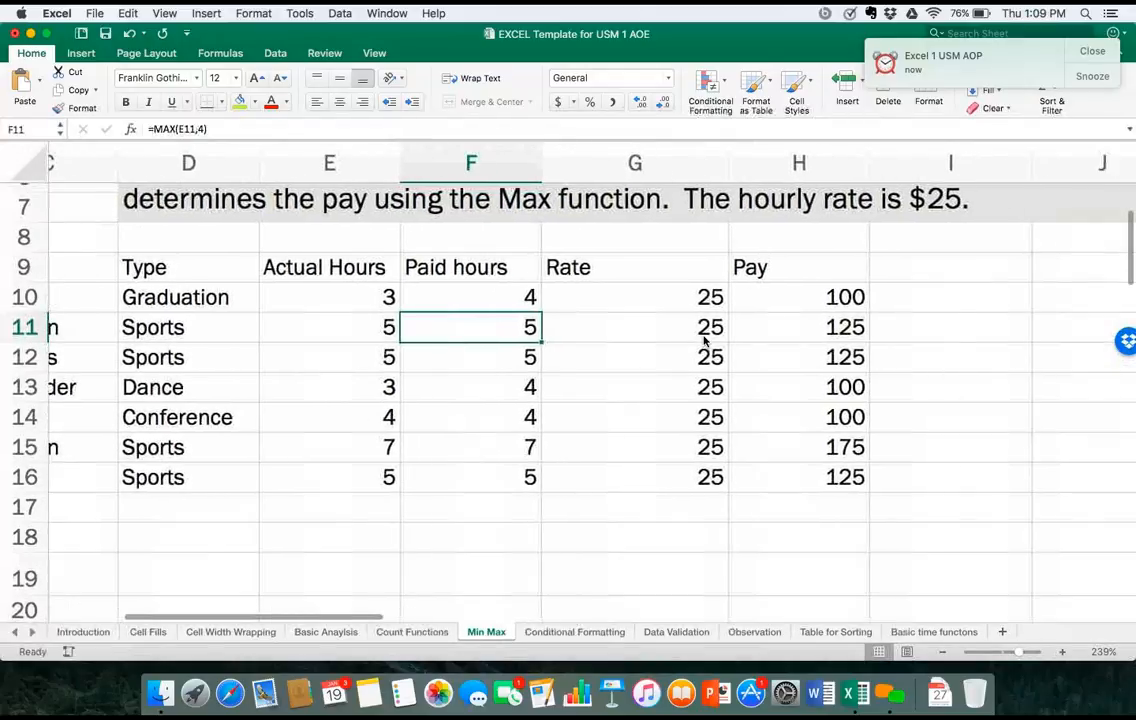
scroll(705, 340, right, 2)
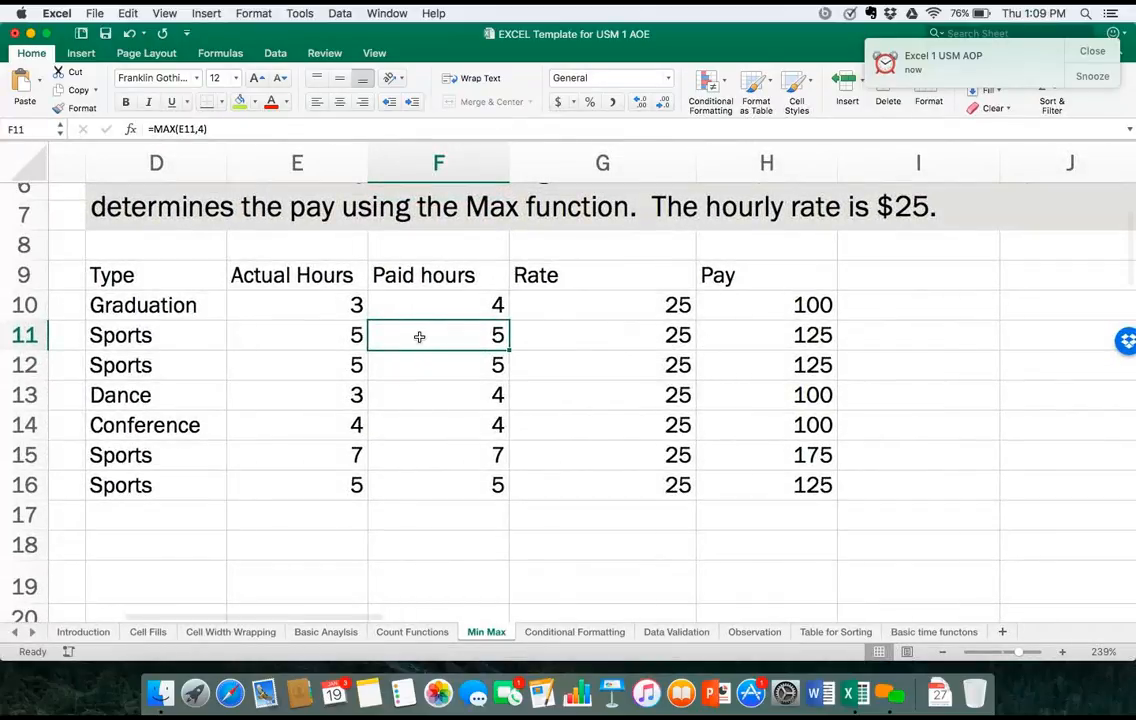
Set the Graduation assignment's actual hours in E10 to 1.
click(350, 310)
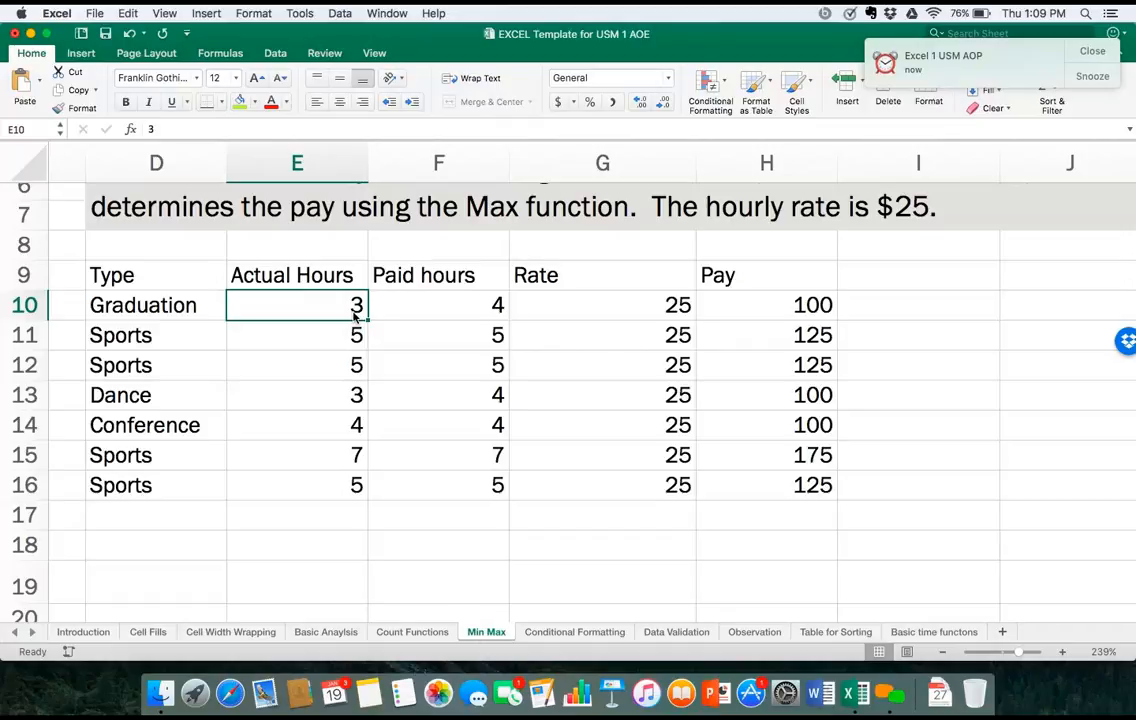
key(Delete)
text(1)
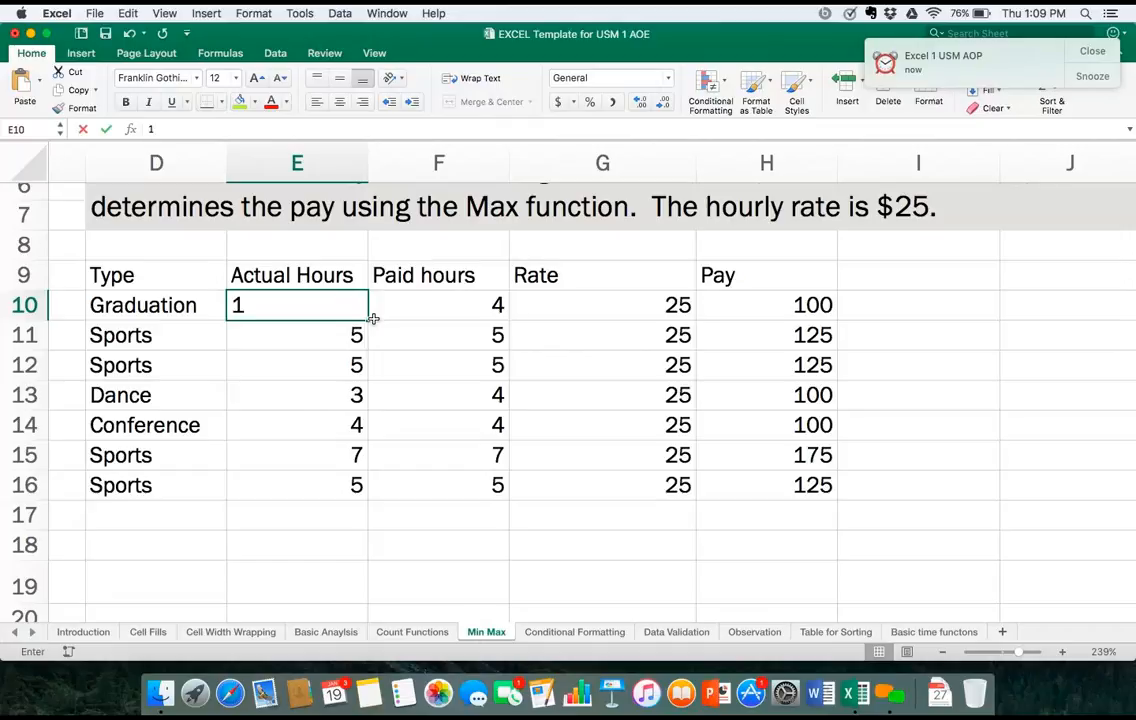
key(Return)
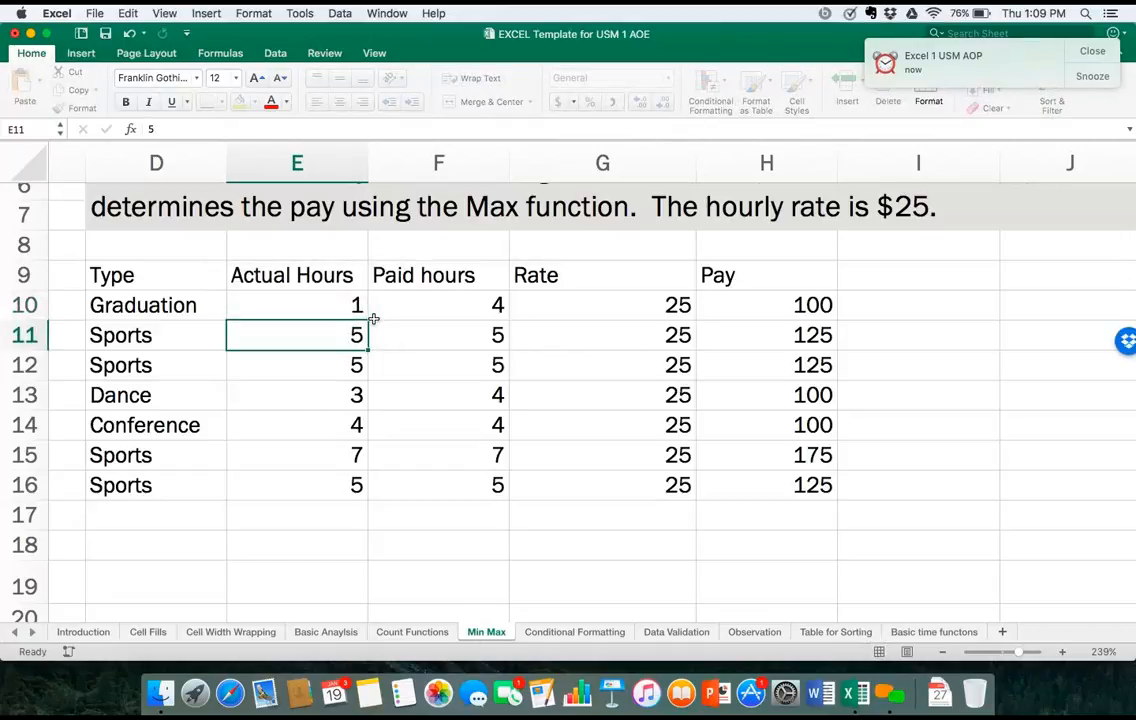
Restore the Graduation assignment's actual hours in E10 to 3 and keep that cell selected.
key(Up)
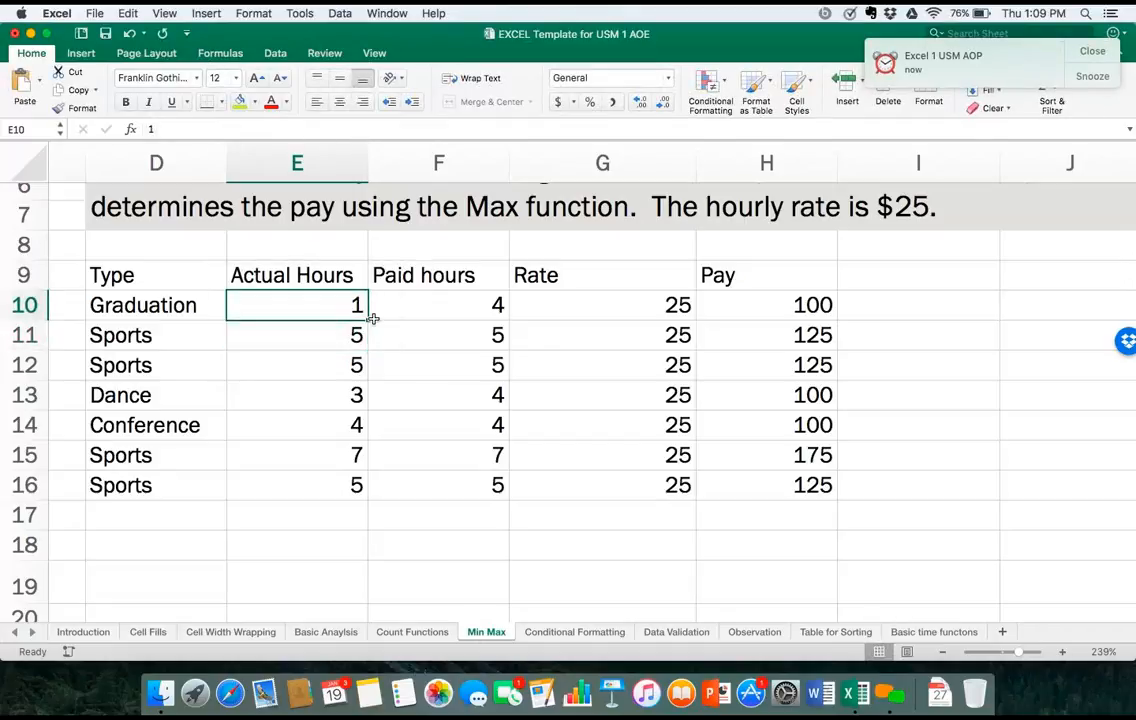
text(3)
key(Return)
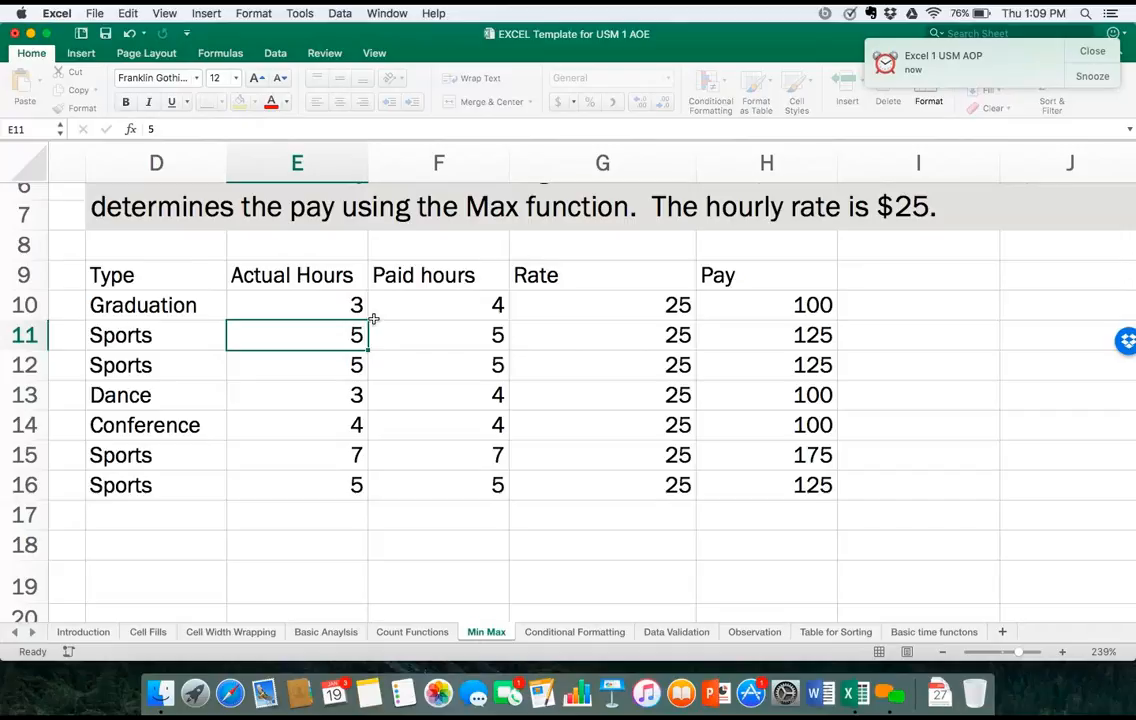
key(Up)
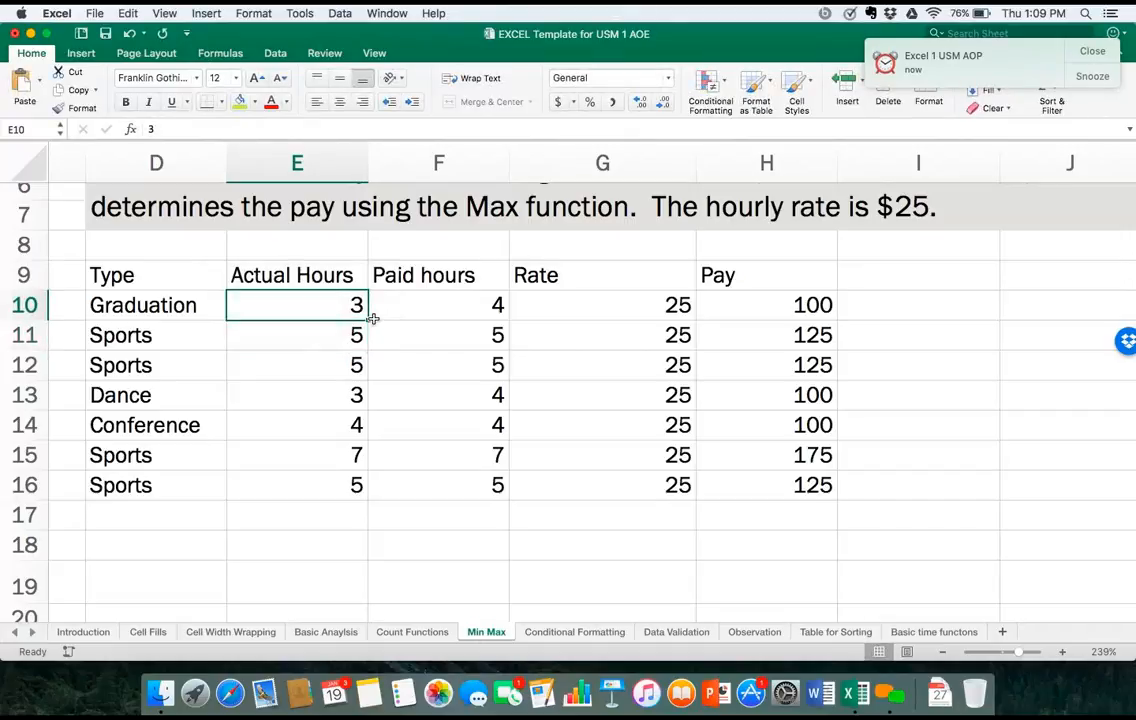
Set the Graduation assignment's actual hours in E10 to 5 and reselect that cell.
text(5)
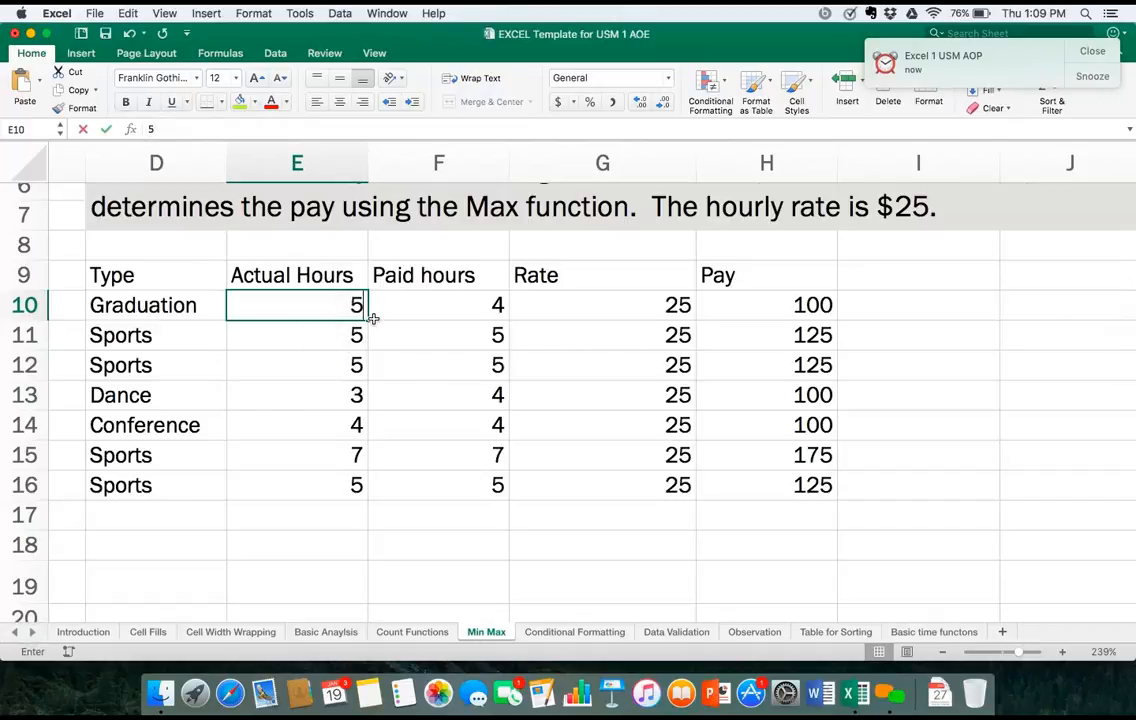
key(Return)
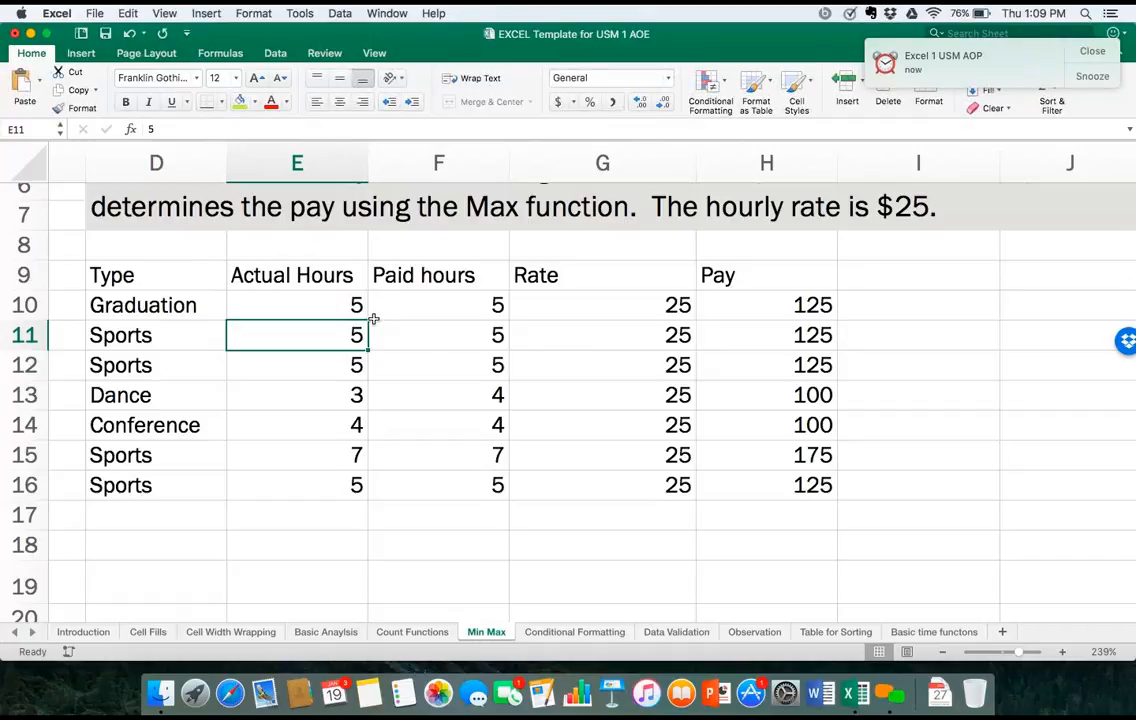
key(Up)
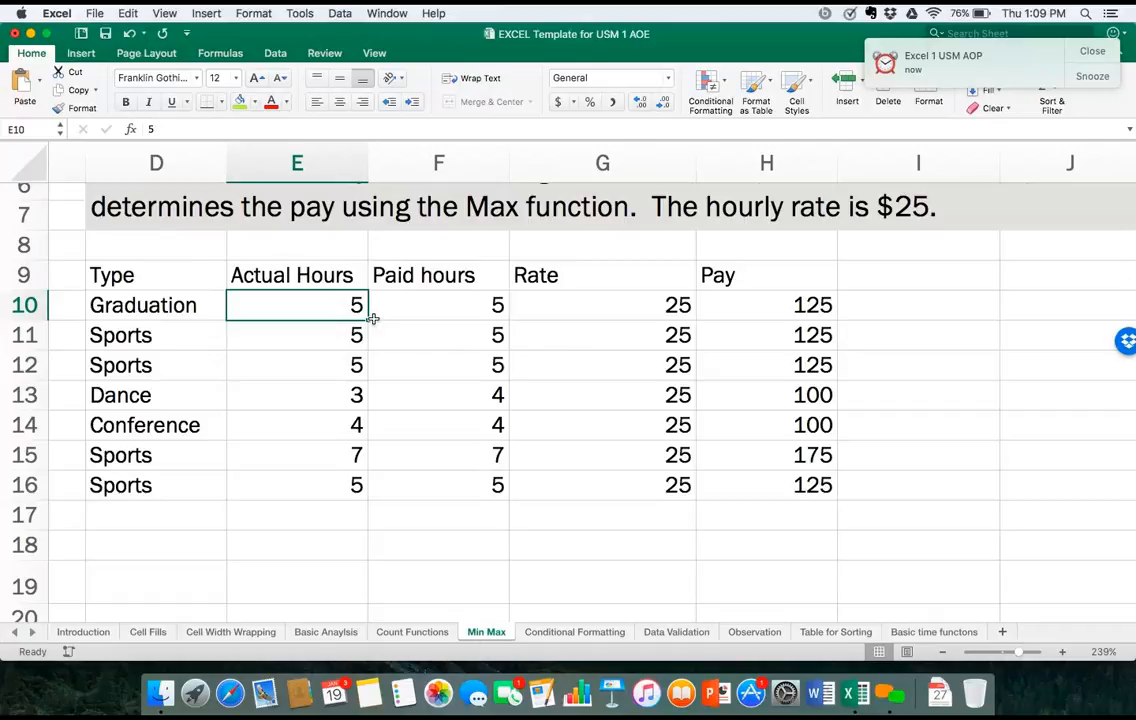
Set the Graduation assignment's actual hours in E10 to 6.
text(5)
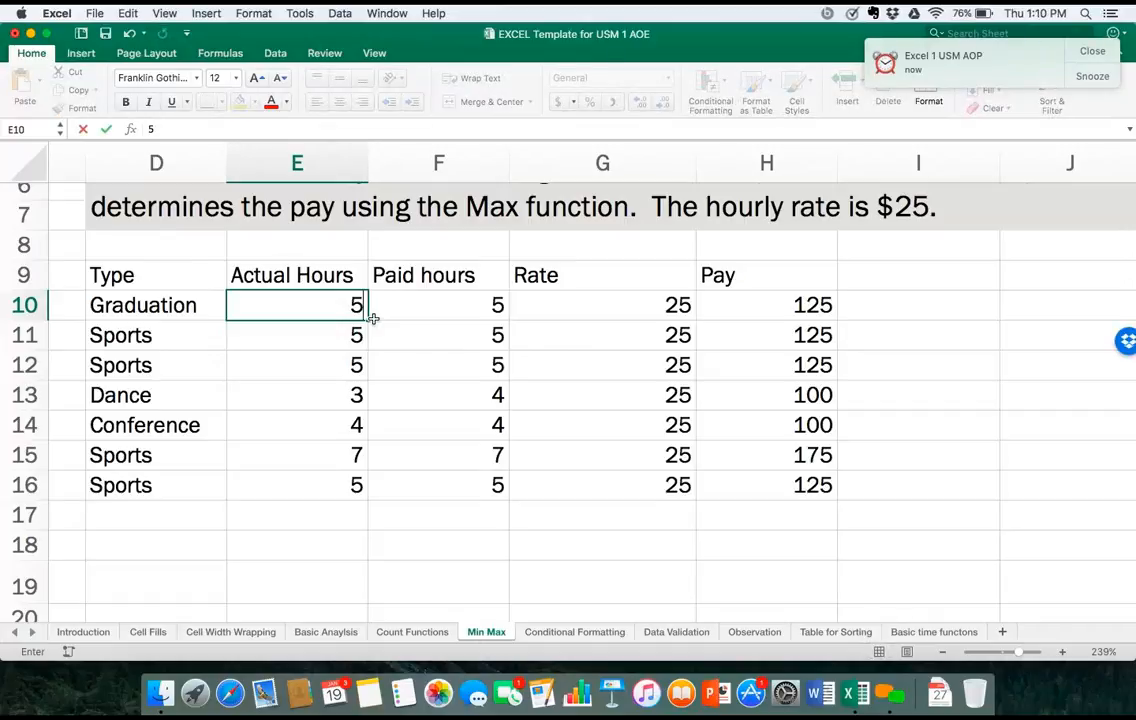
key(BackSpace)
text(6)
key(Return)
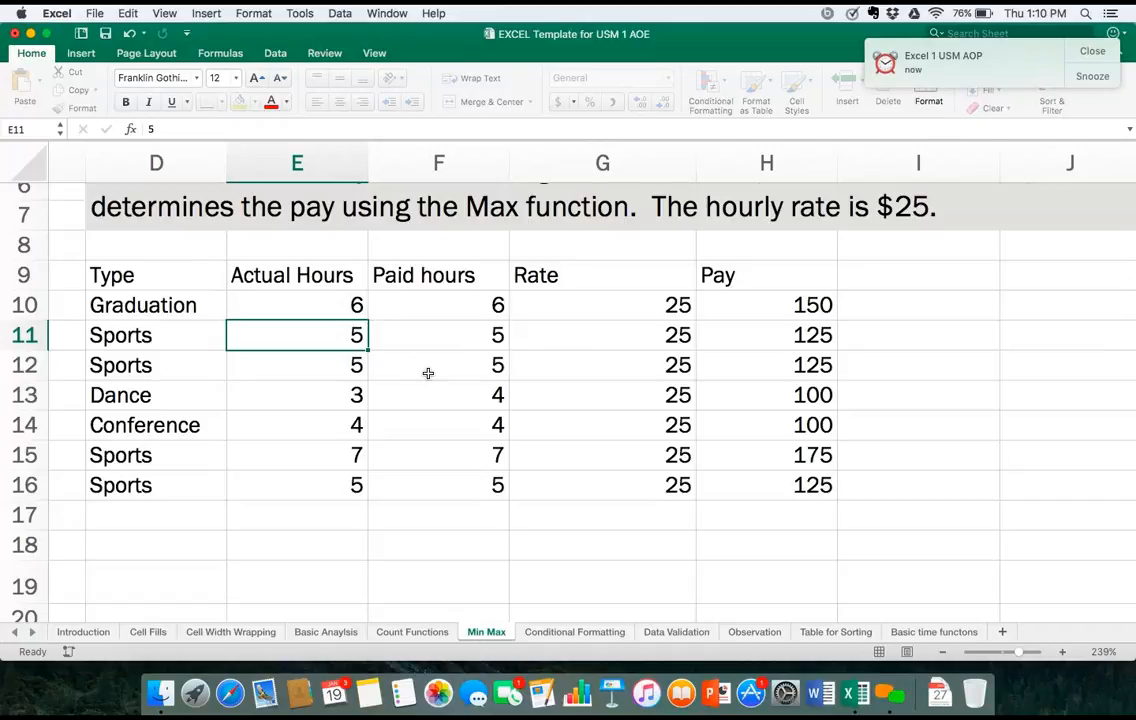
Review the Max function table's contract rule alongside its Actual Hours, Paid hours, Rate and Pay columns.
scroll(428, 373, down, 5)
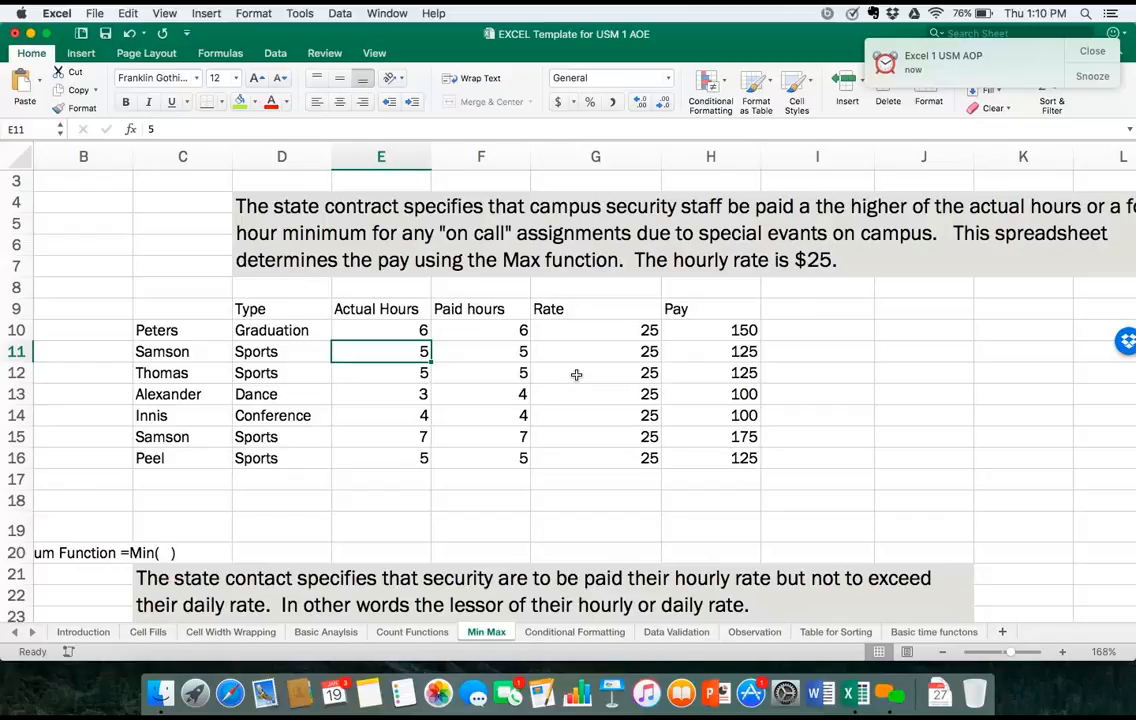
scroll(576, 375, right, 5)
scroll(576, 375, down, 1)
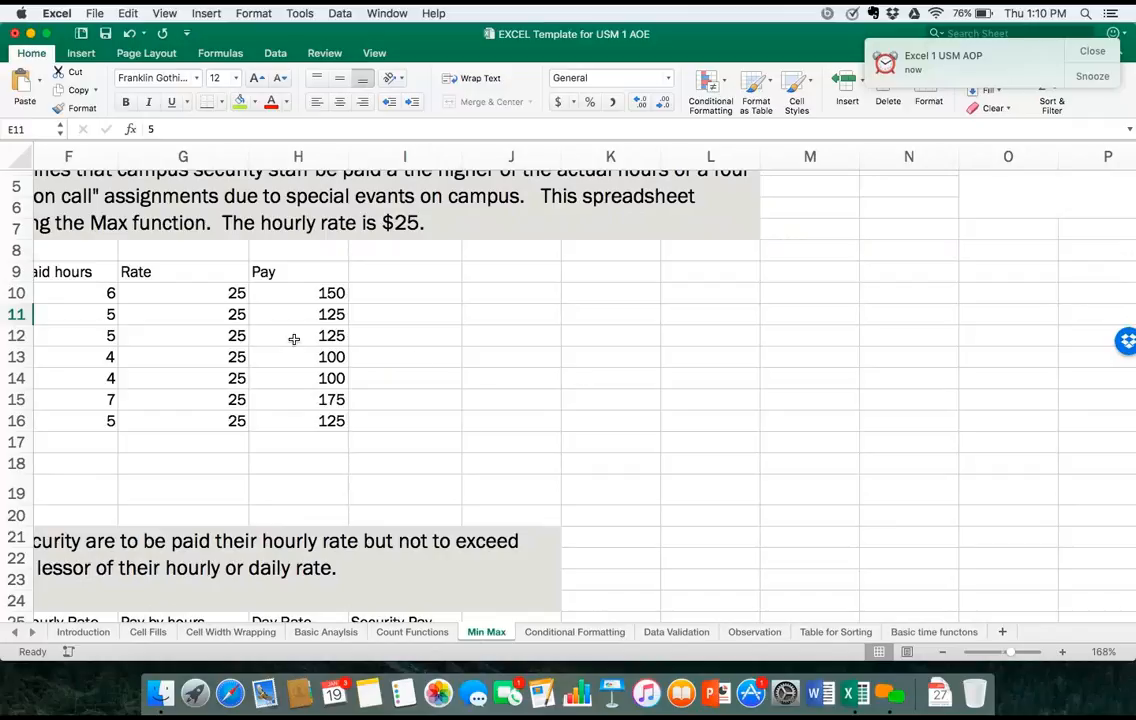
scroll(300, 338, left, 3)
scroll(300, 338, up, 1)
scroll(301, 339, left, 1)
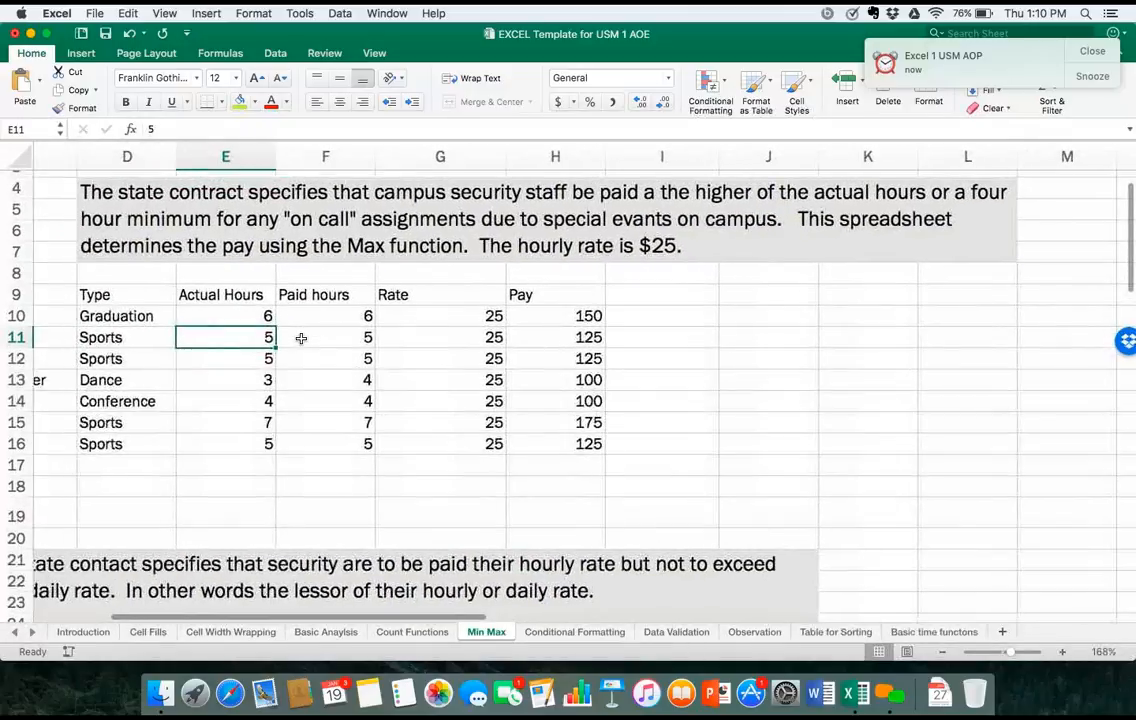
scroll(301, 338, right, 1)
scroll(301, 338, up, 2)
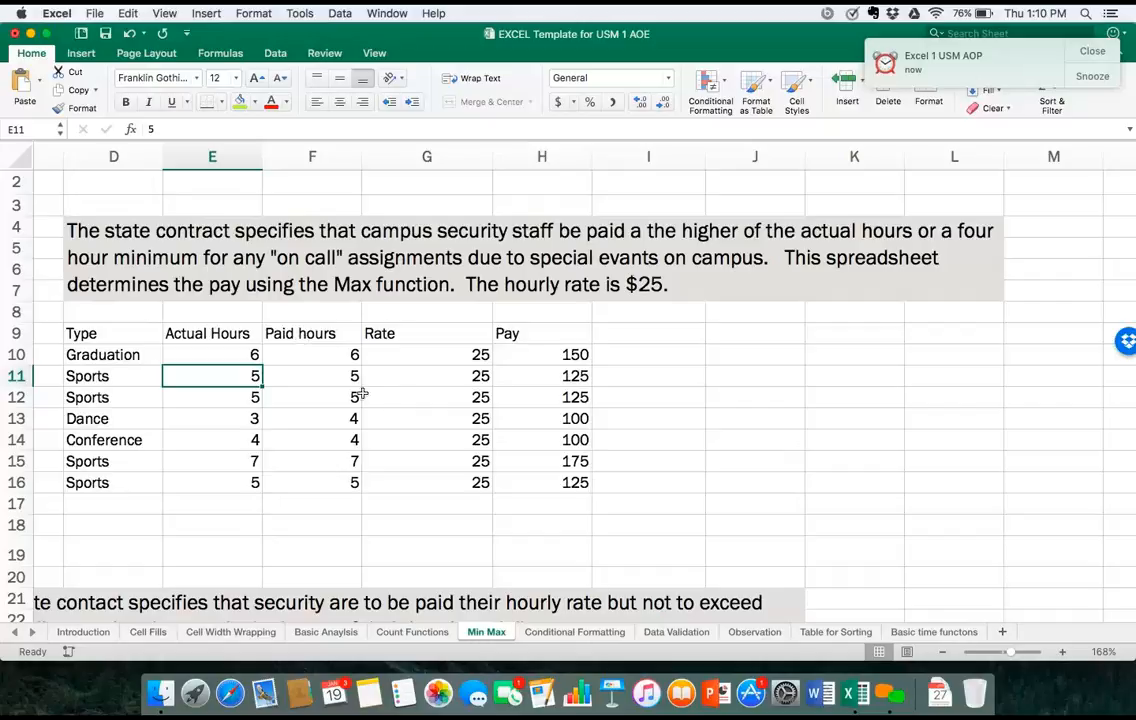
Examine the Min function table's day rate in H26, pay-by-hours formula in G26 and MIN formula in I26.
scroll(255, 415, left, 5)
scroll(273, 416, down, 10)
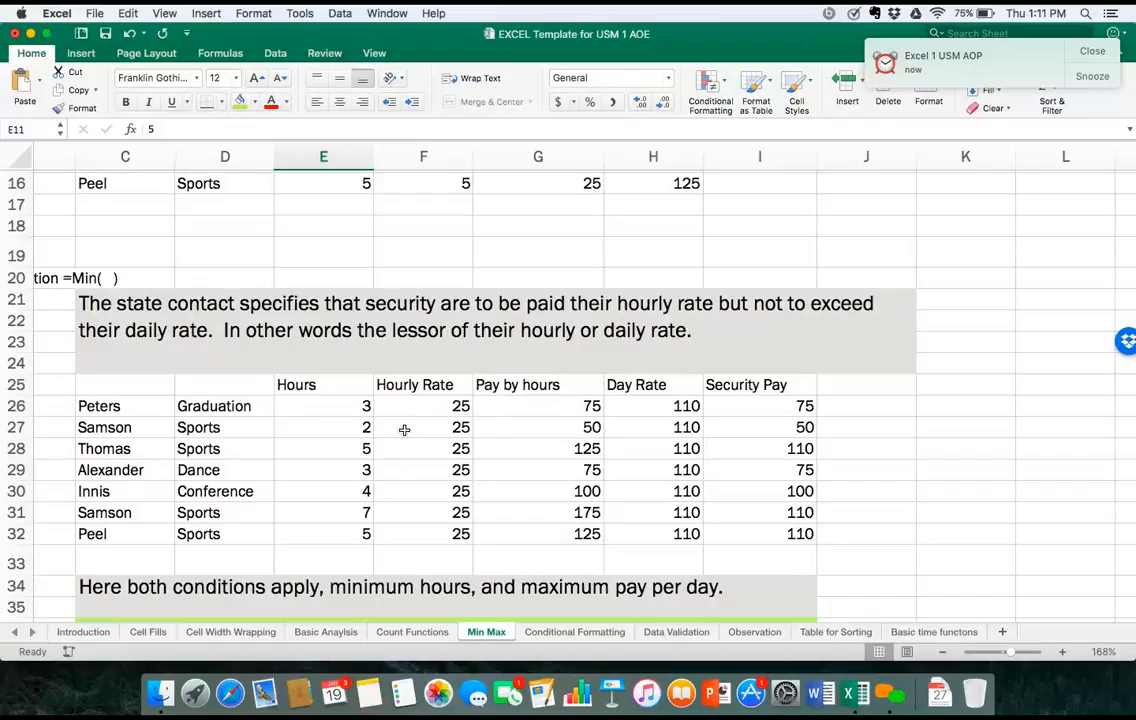
click(666, 404)
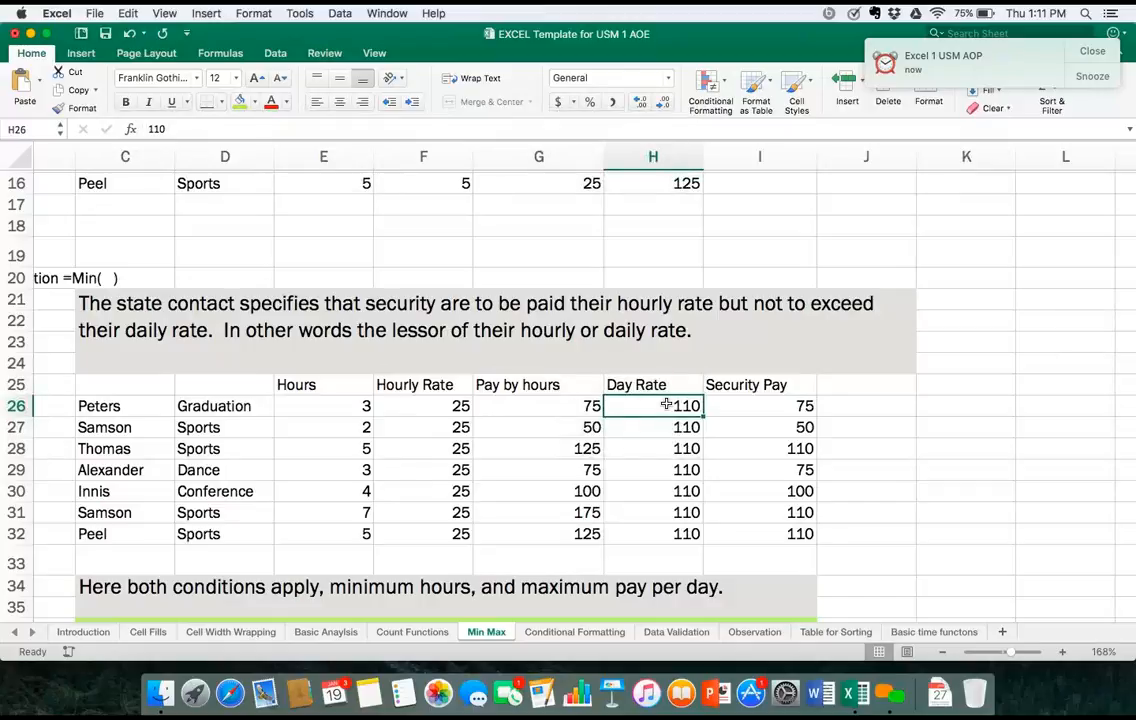
click(593, 410)
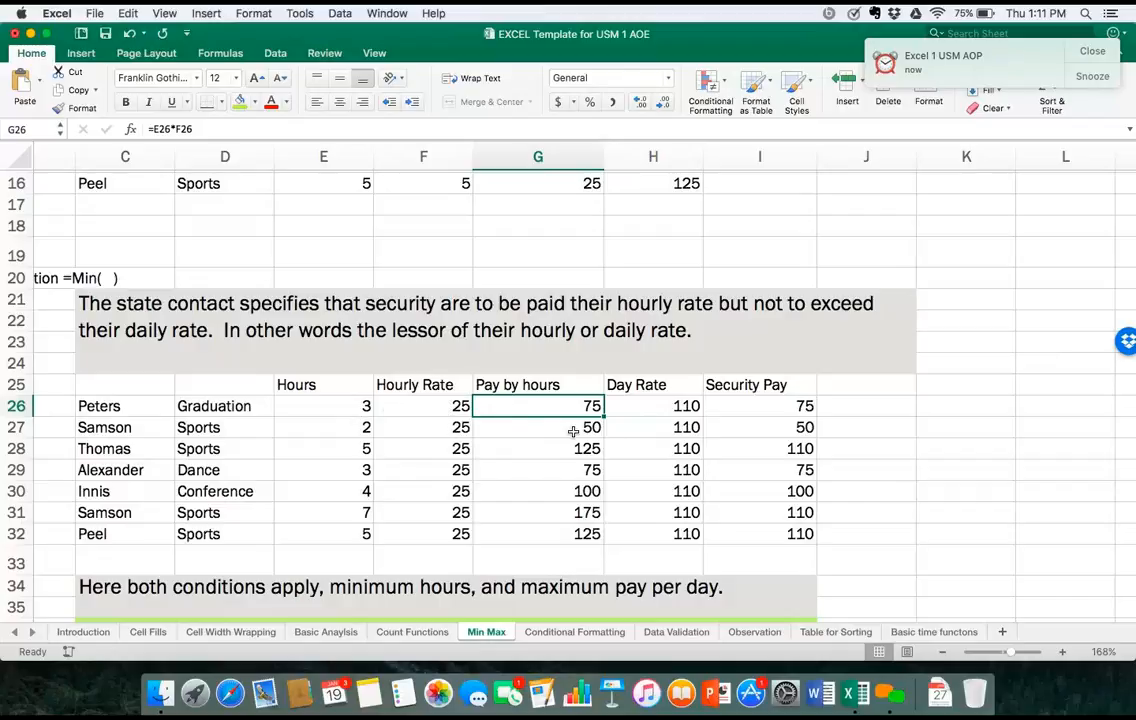
click(769, 411)
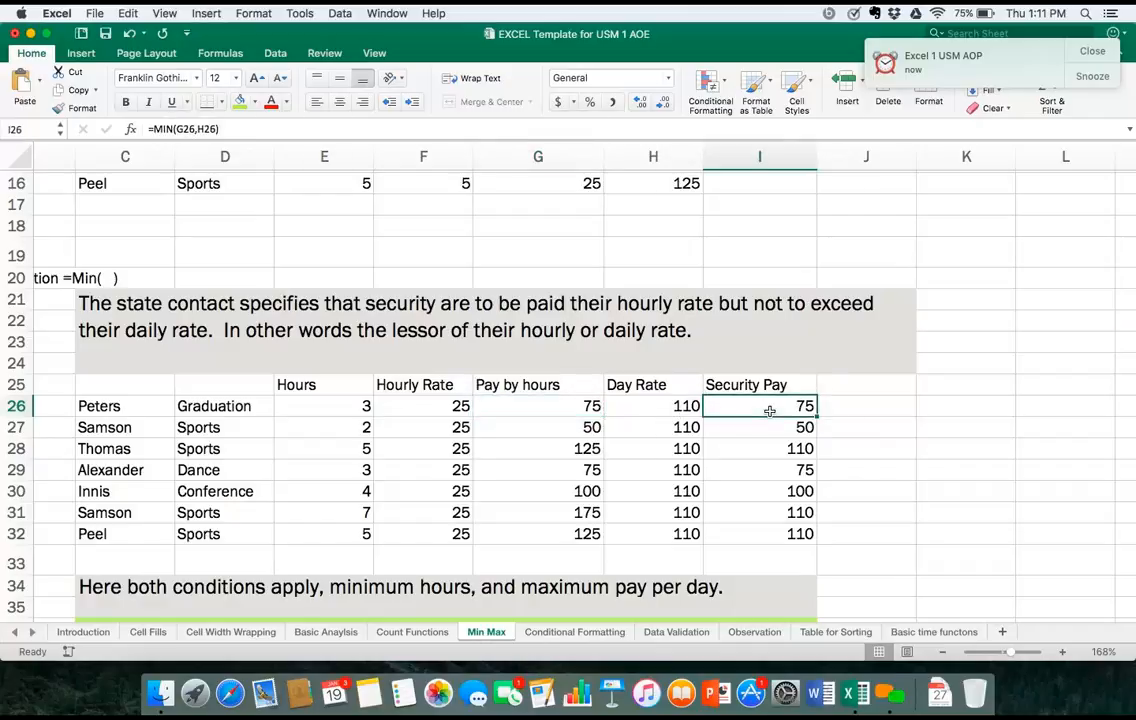
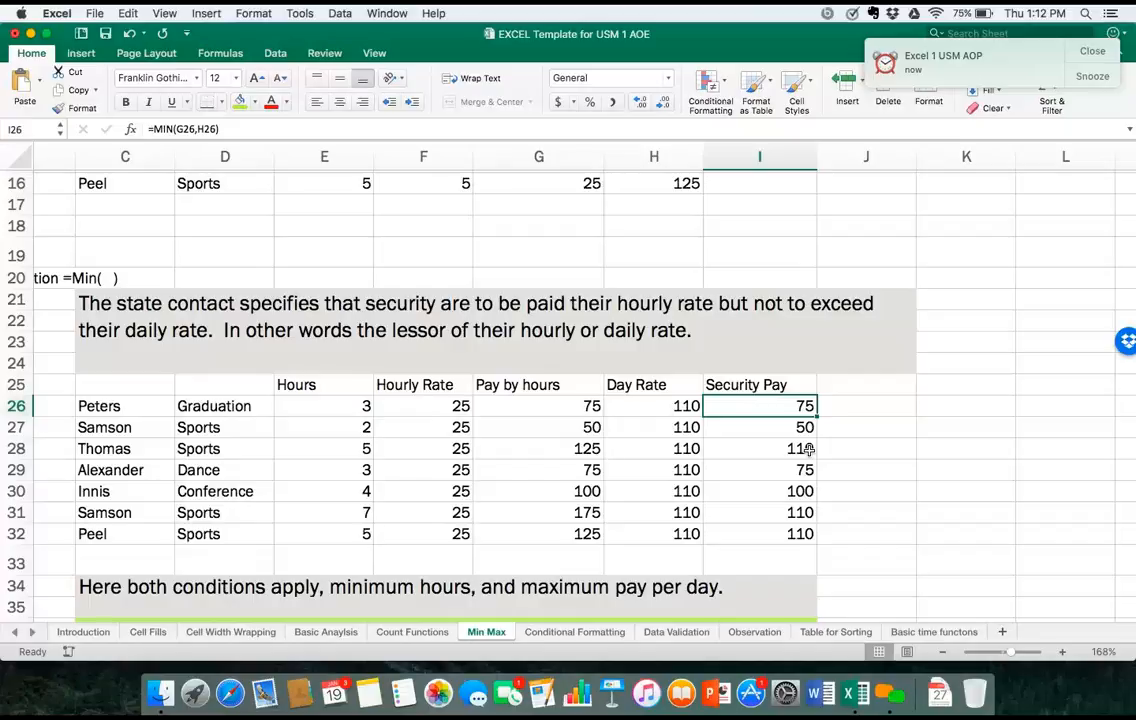
Switch to the Conditional Formatting sheet and look over the students' test score table.
click(561, 632)
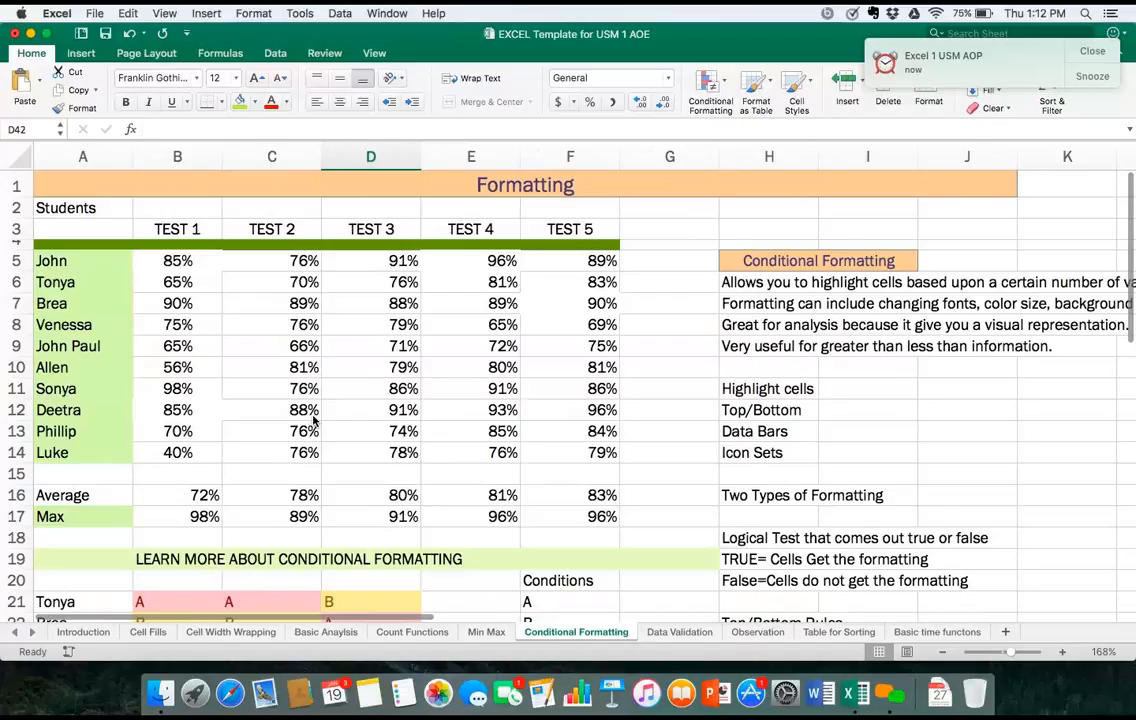
scroll(313, 422, down, 3)
scroll(313, 420, up, 3)
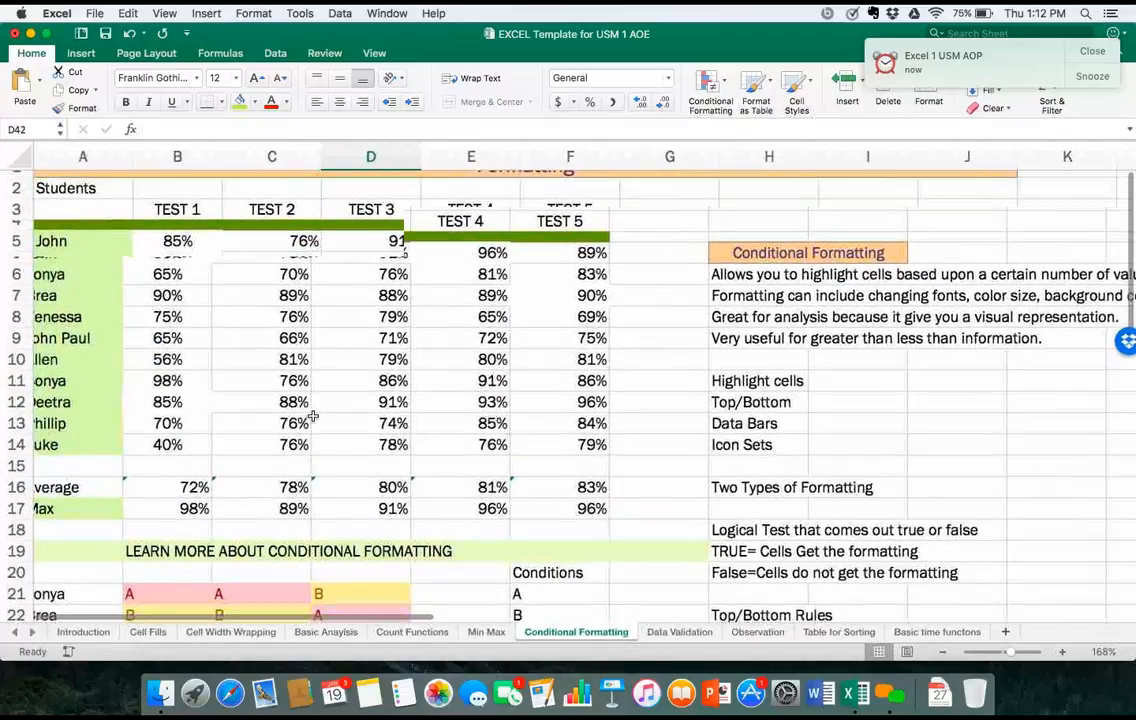
scroll(313, 415, up, 1)
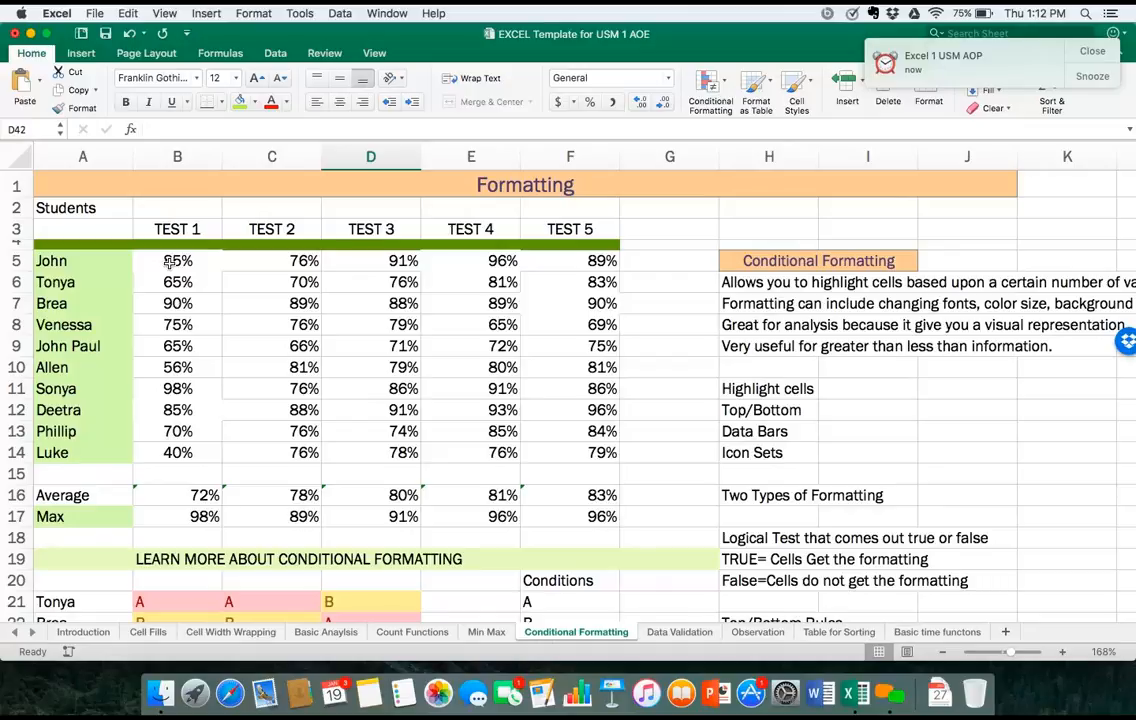
drag(177, 261, 600, 454)
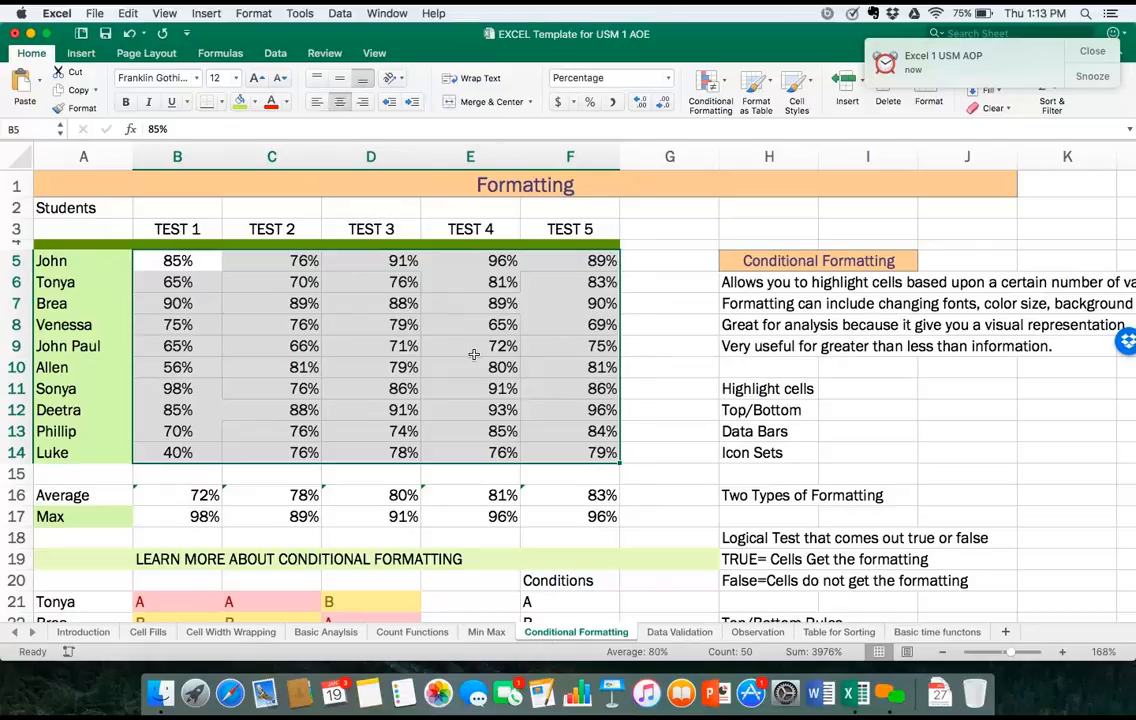
click(724, 90)
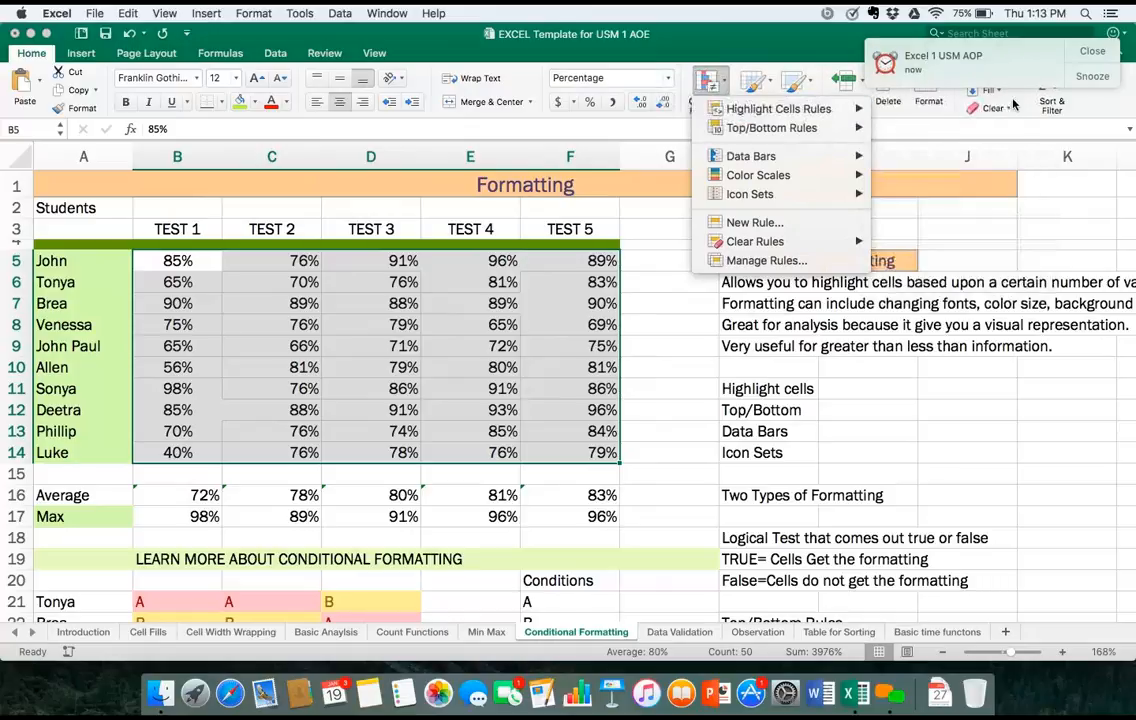
click(1089, 248)
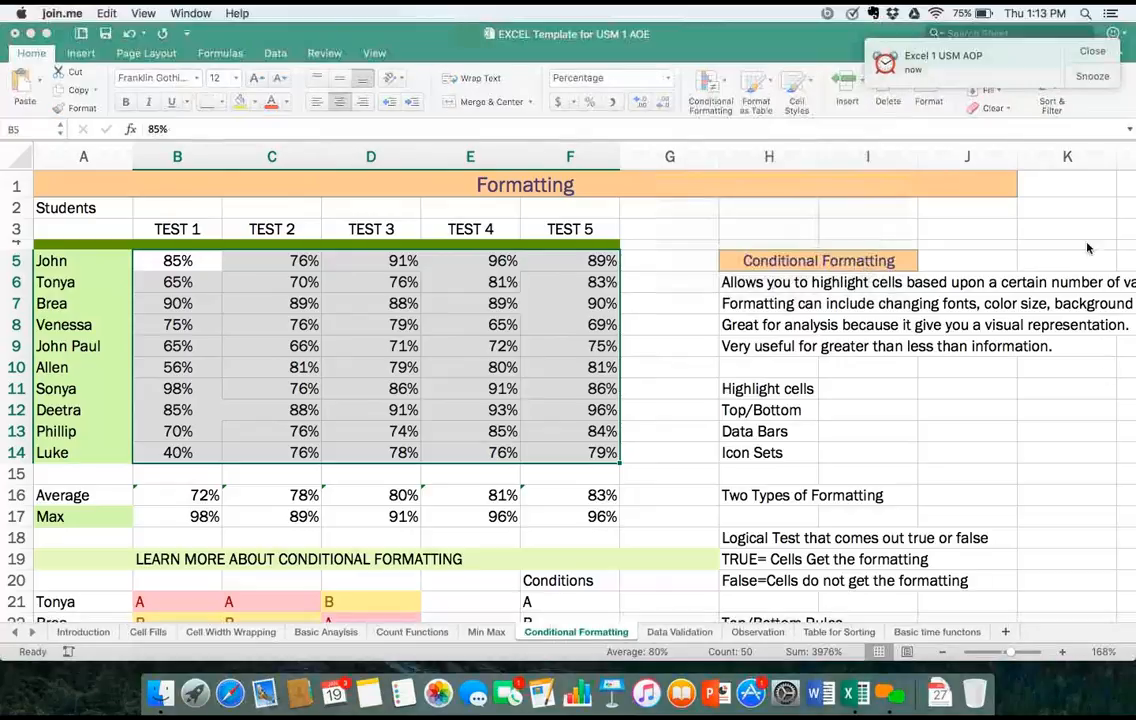
click(716, 88)
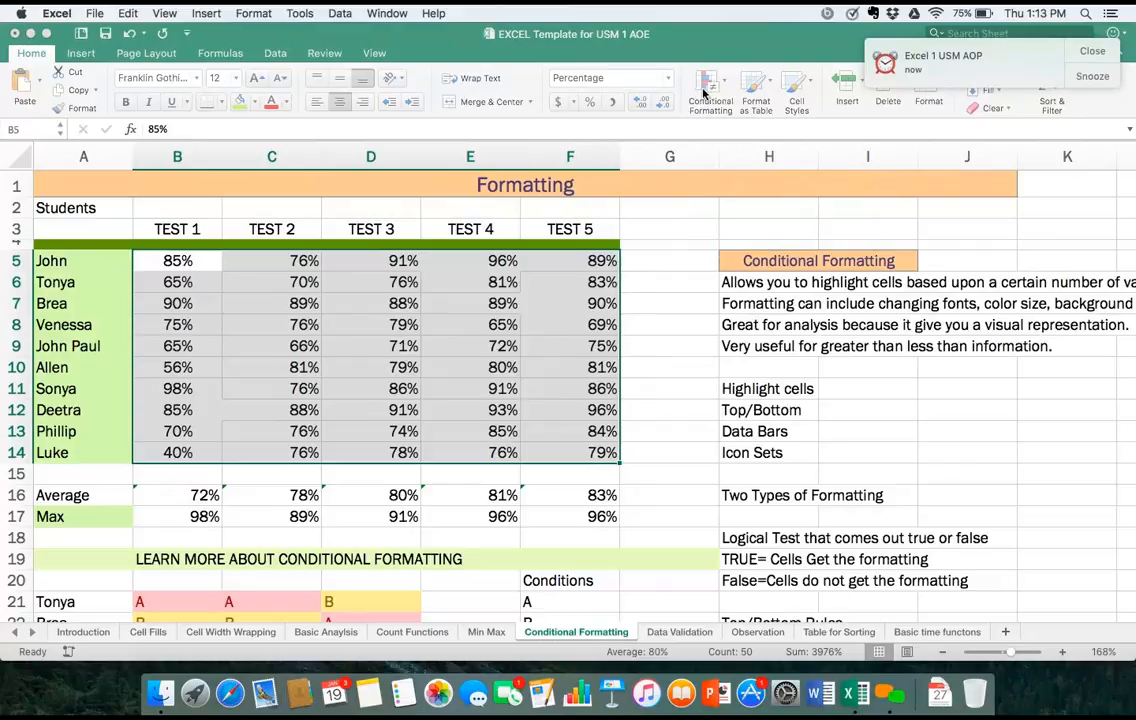
click(709, 150)
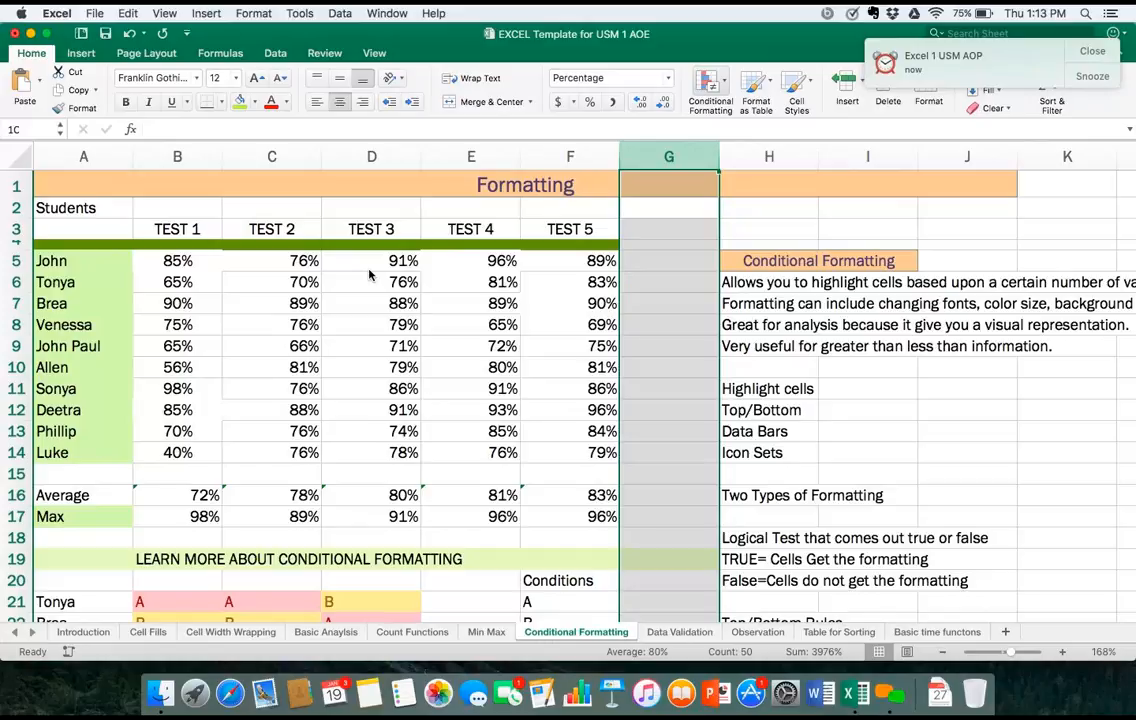
Highlight test scores in B5:F14 greater than or equal to .75 using light red fill with dark red text.
click(188, 262)
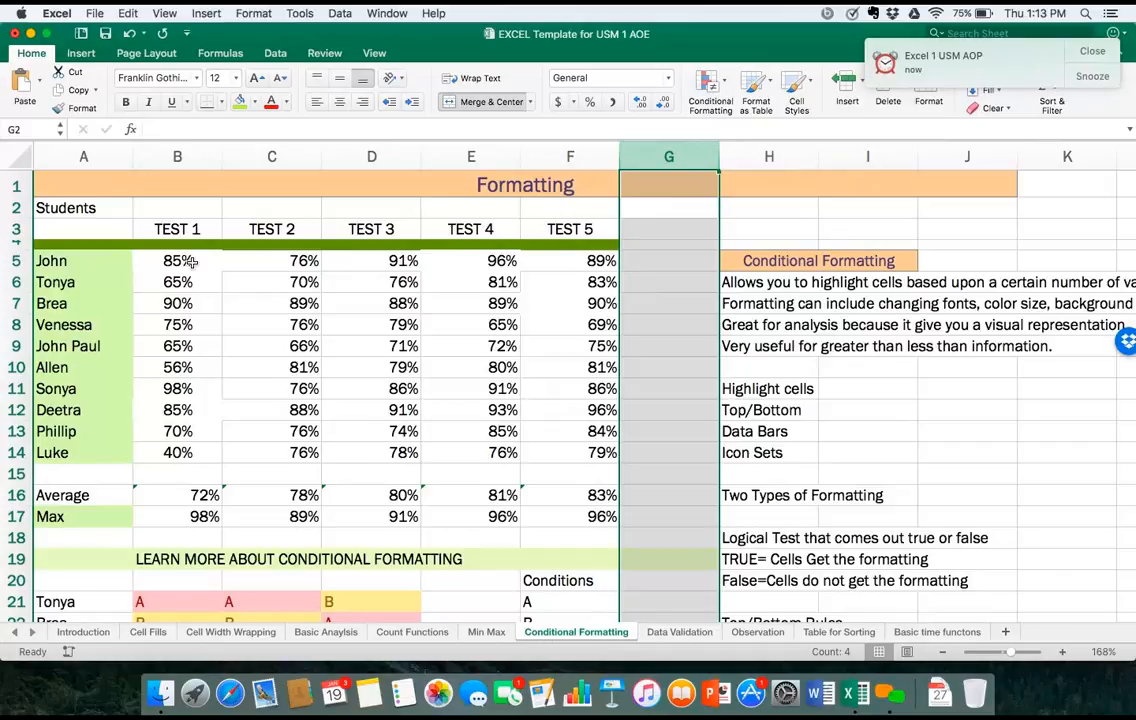
drag(190, 262, 605, 452)
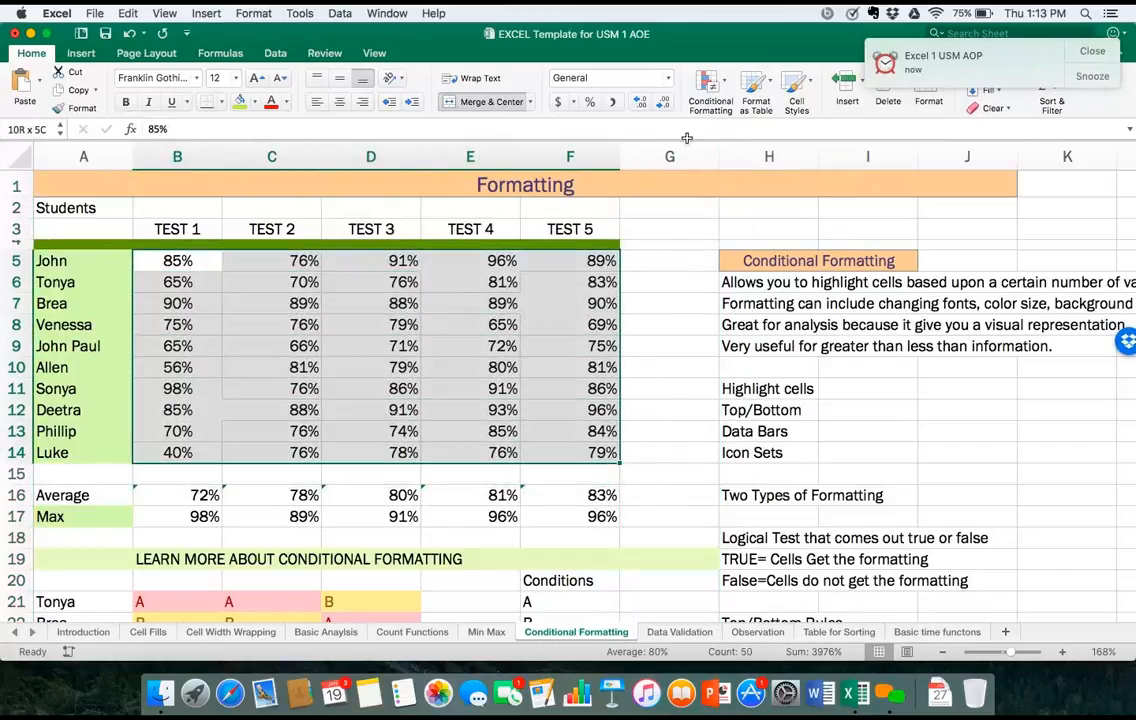
click(726, 81)
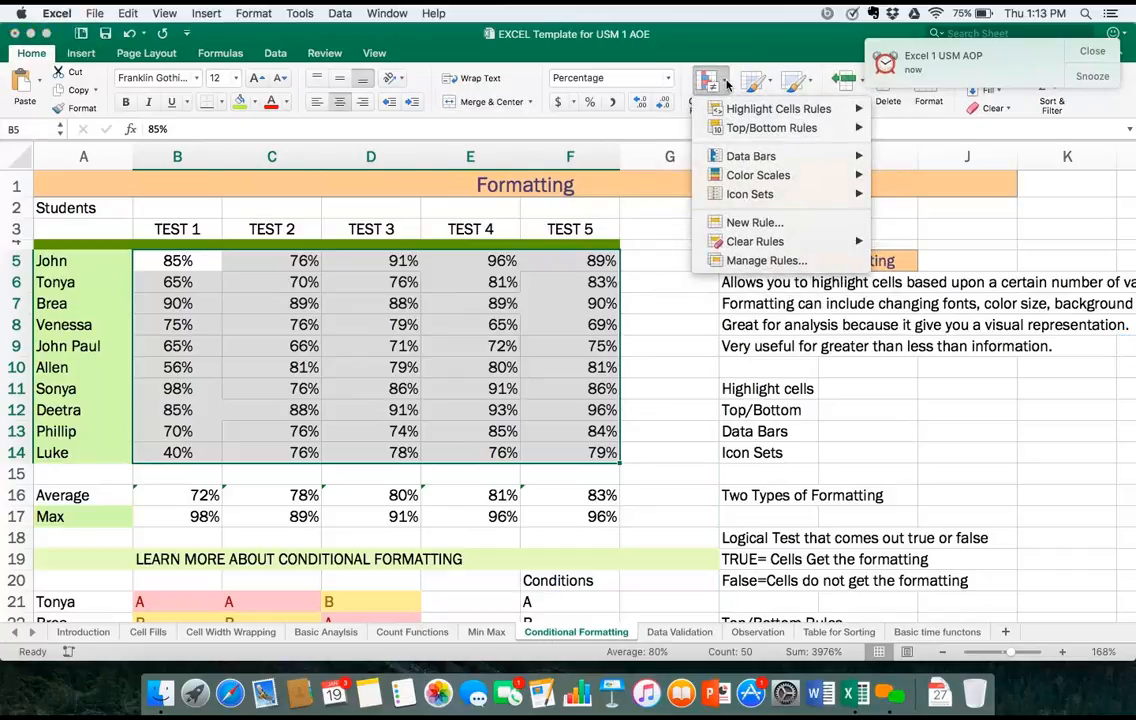
mouse_move(745, 118)
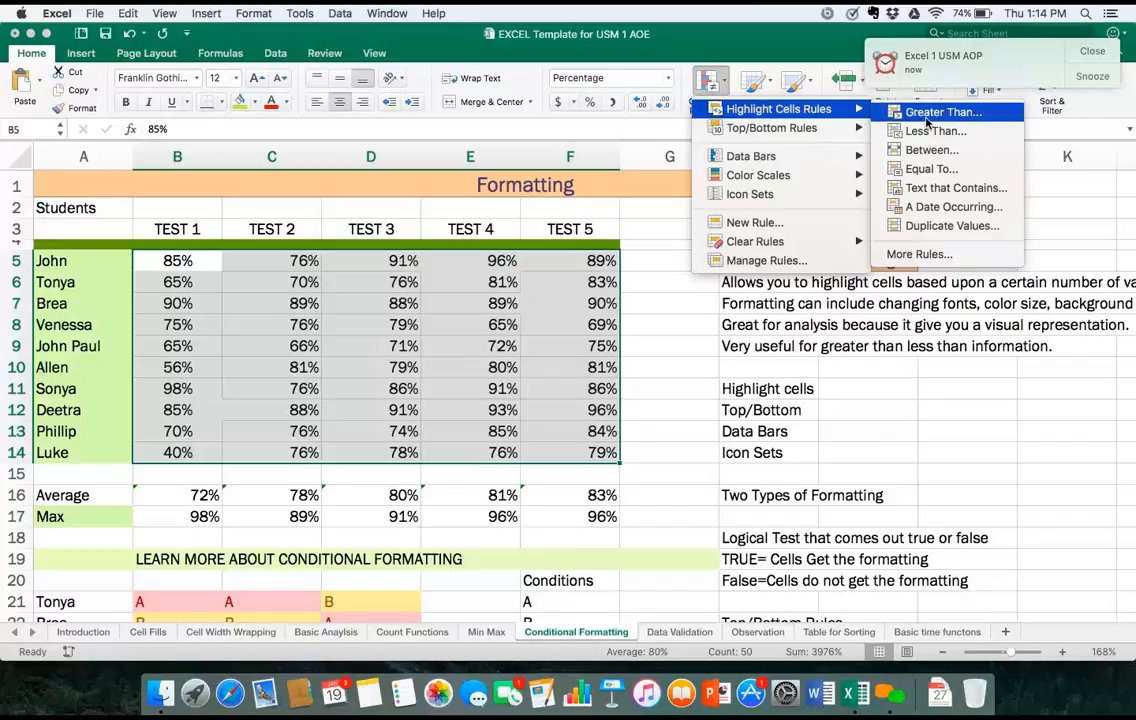
click(927, 113)
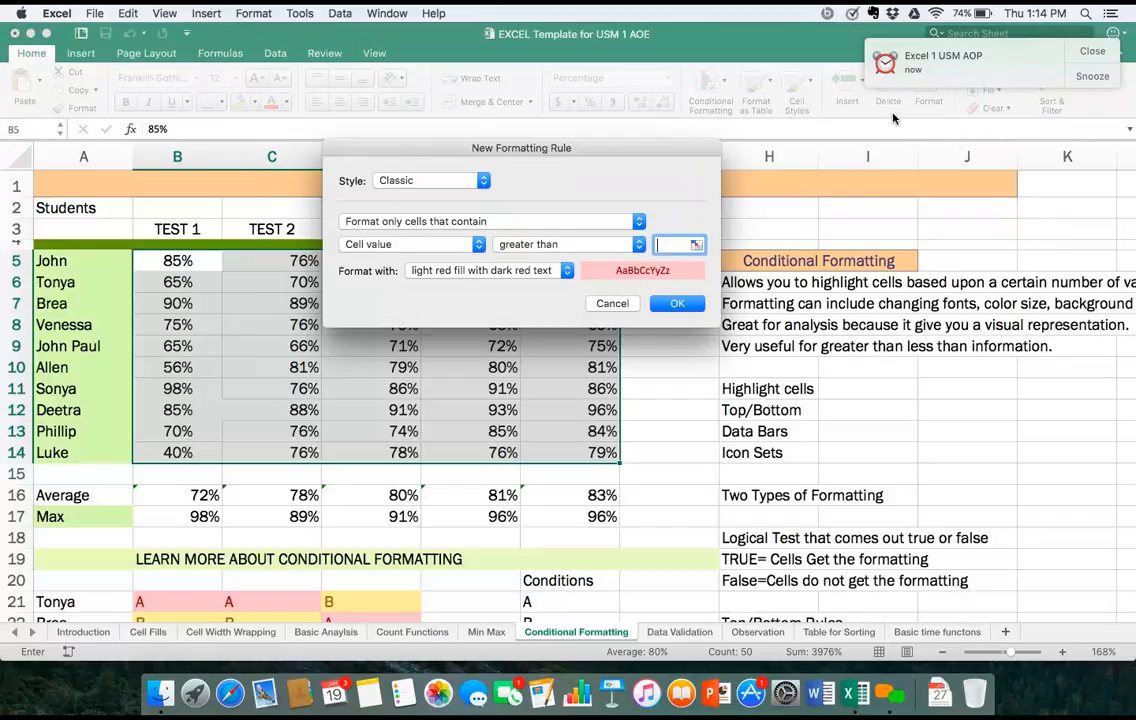
click(639, 246)
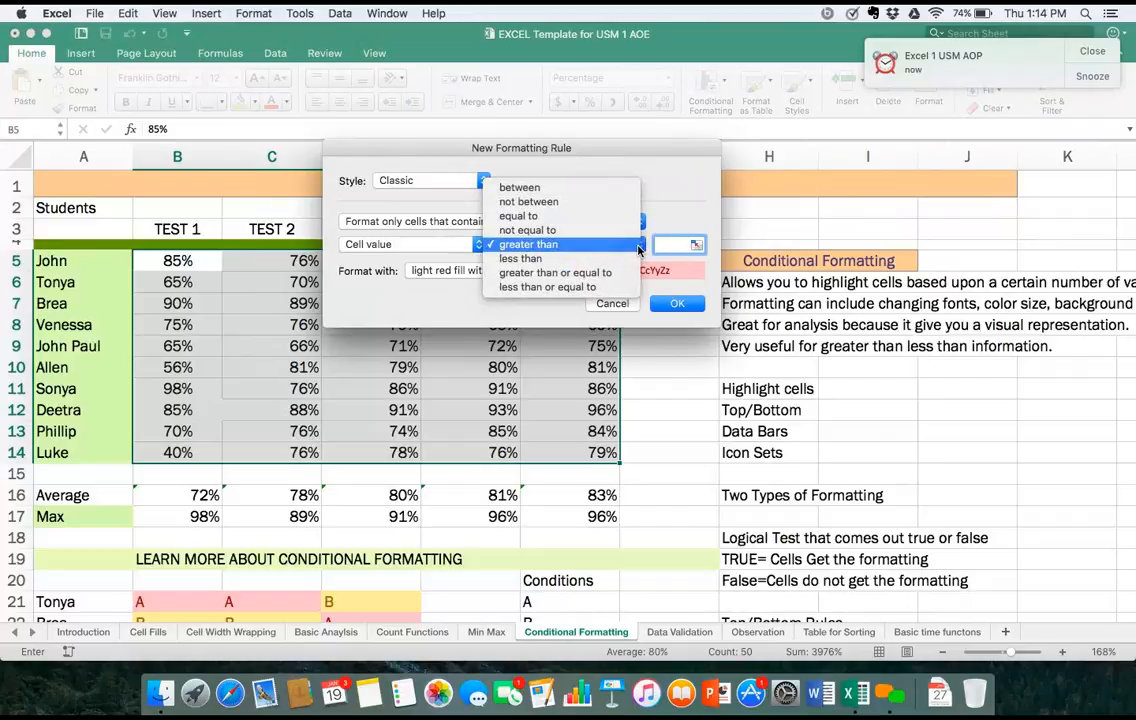
click(555, 272)
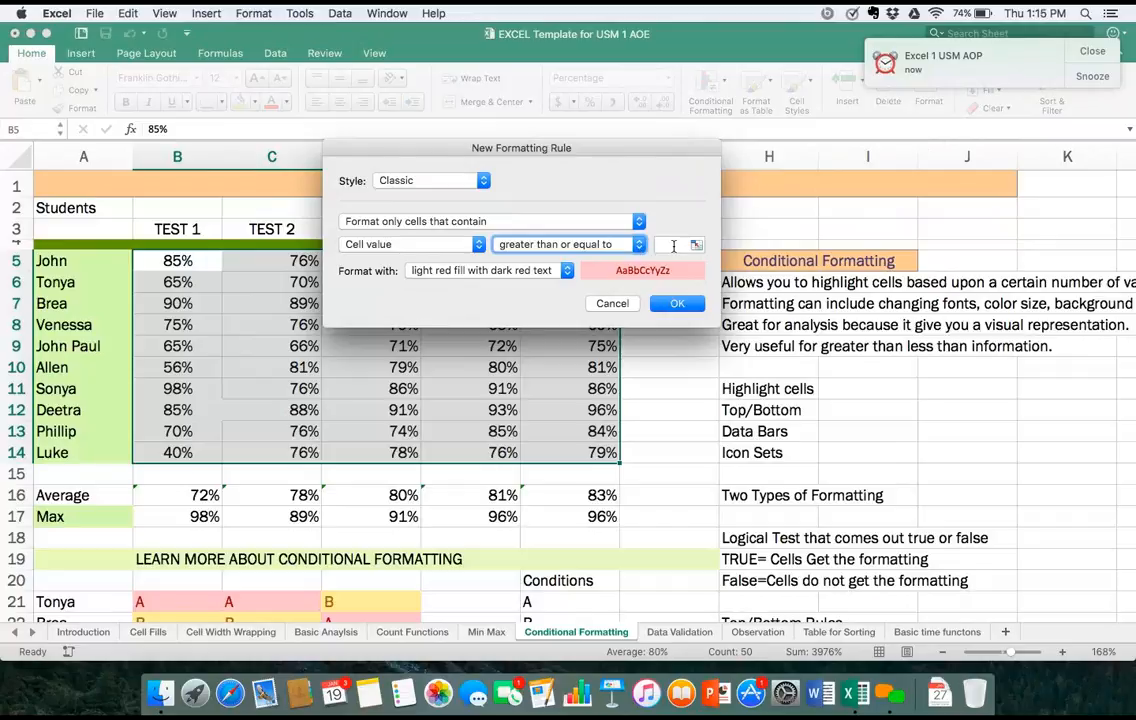
click(673, 245)
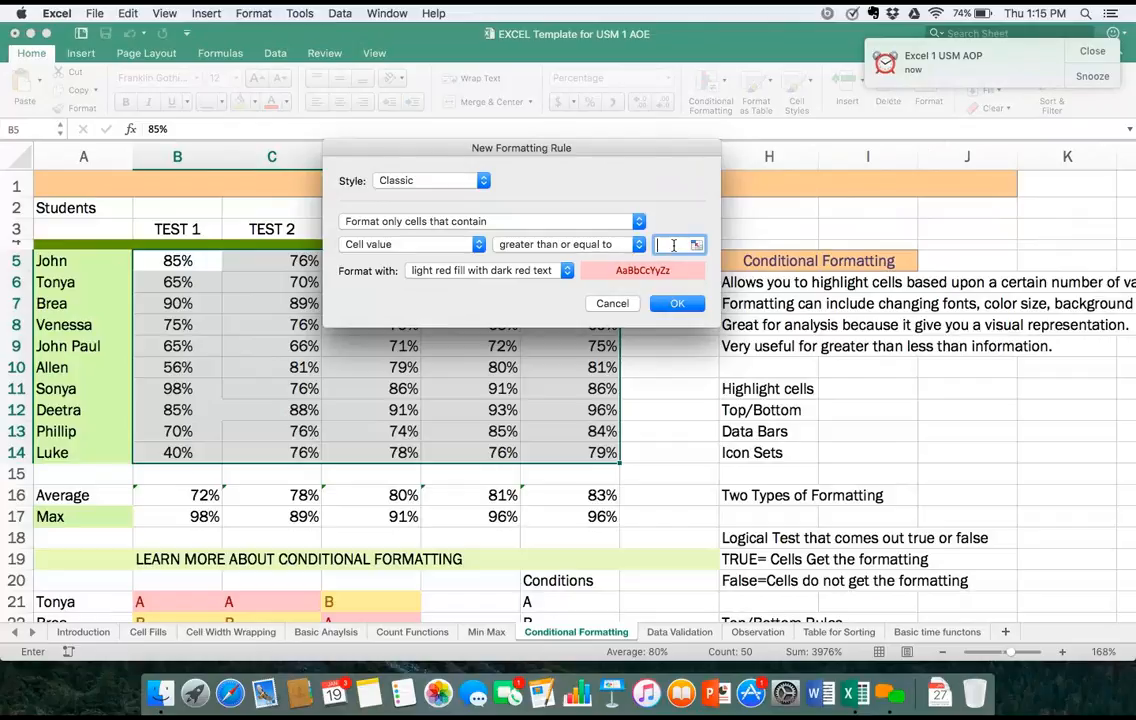
text(.75)
click(685, 305)
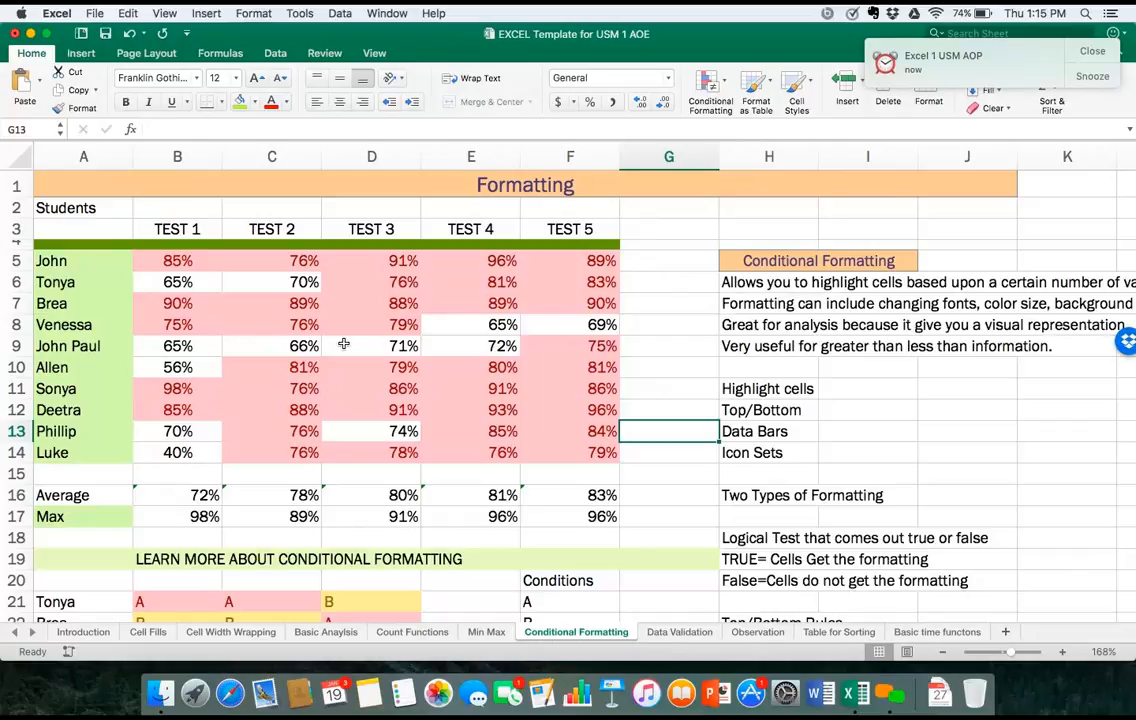
Highlight test scores in B5:F14 greater than or equal to .85 using green fill with dark green text.
click(197, 259)
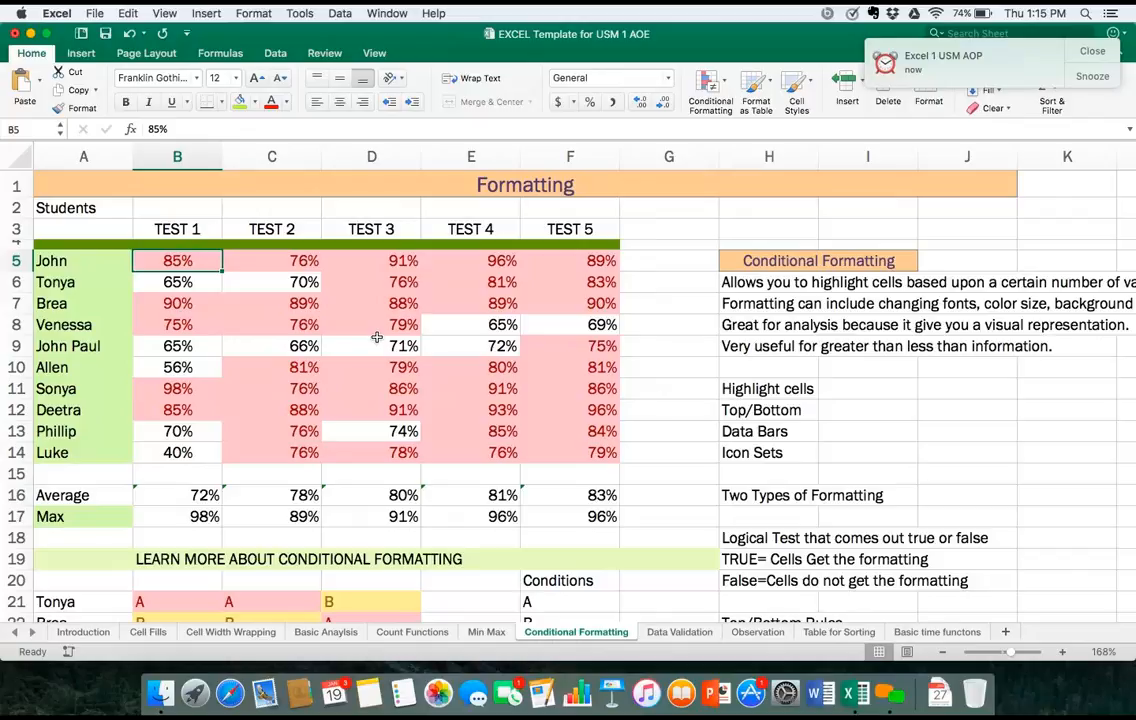
click(198, 268)
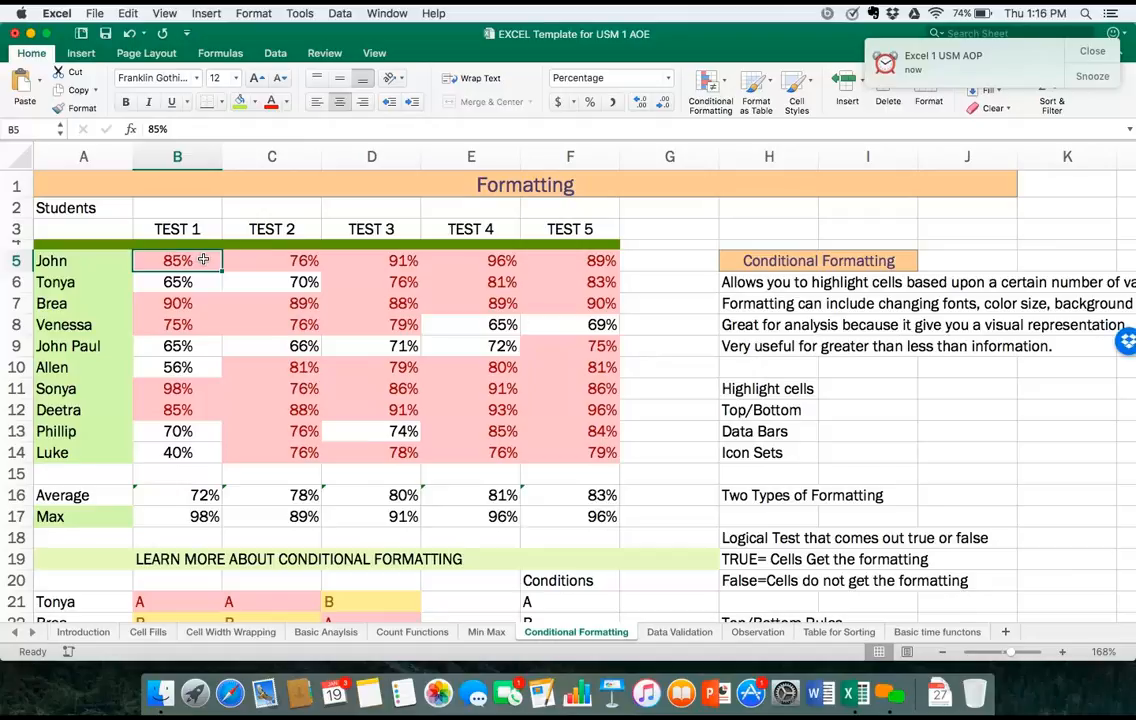
drag(203, 260, 602, 450)
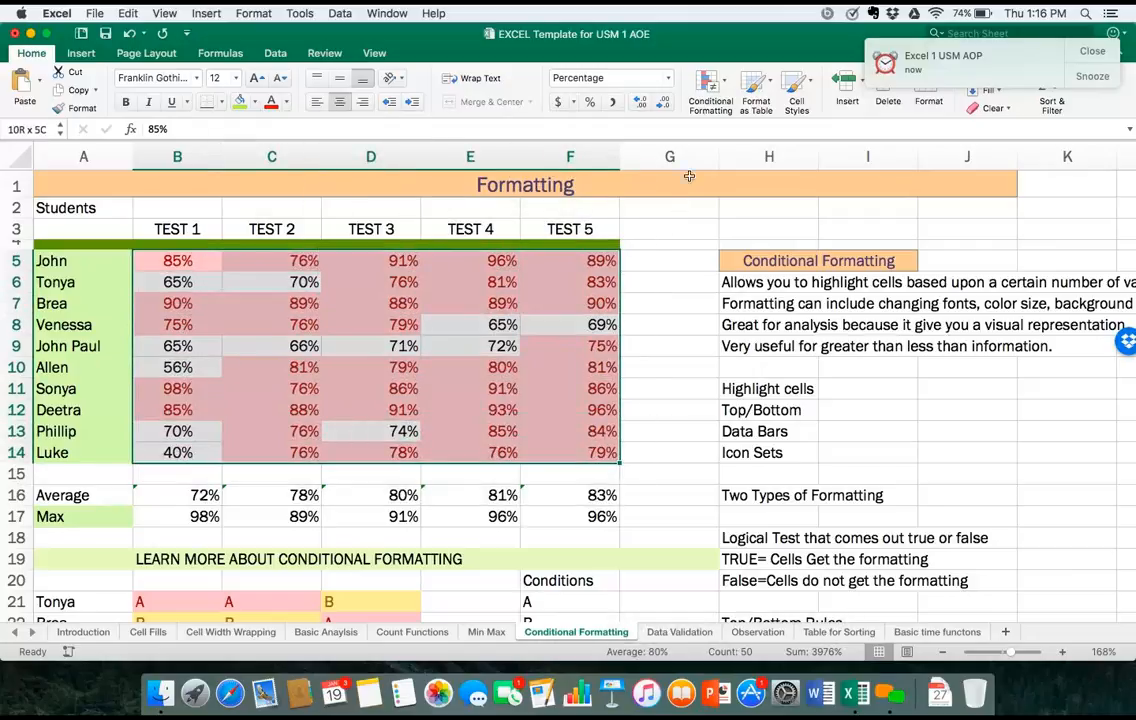
click(725, 82)
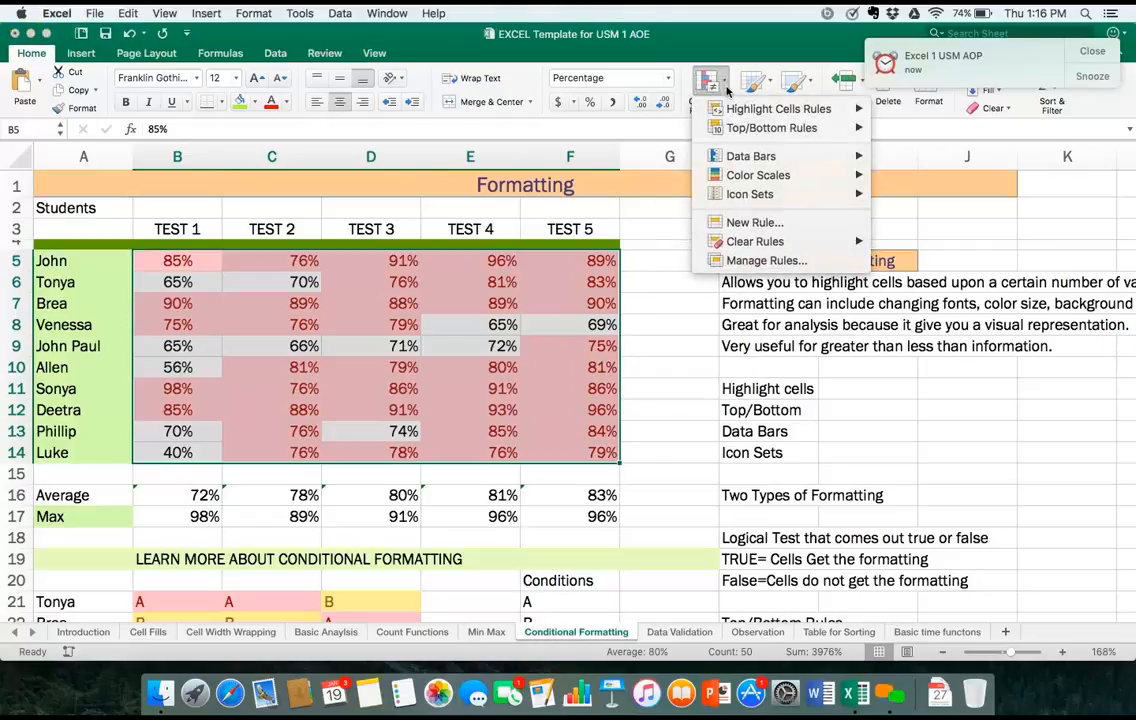
mouse_move(737, 108)
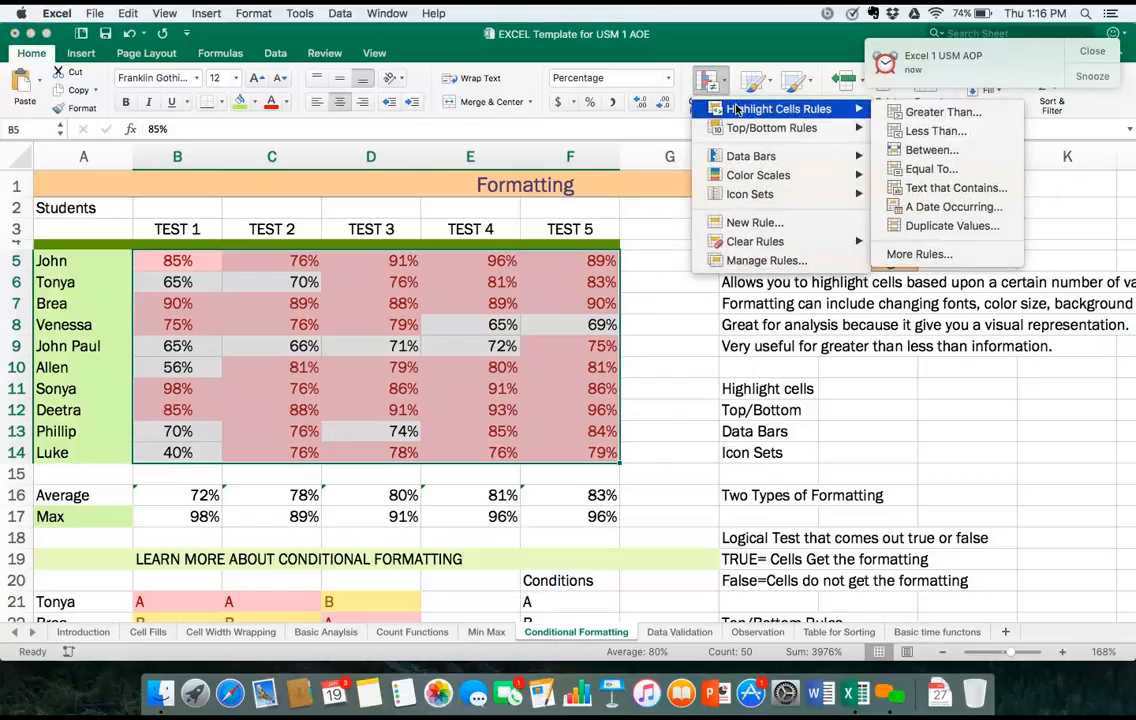
click(929, 113)
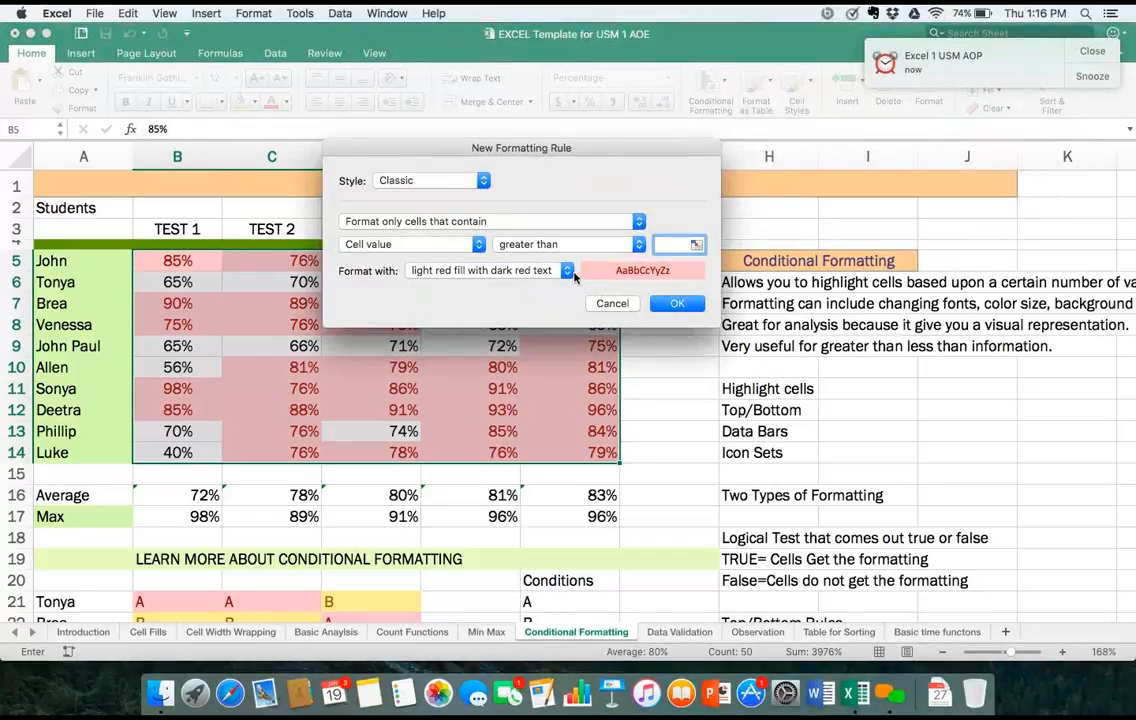
click(640, 246)
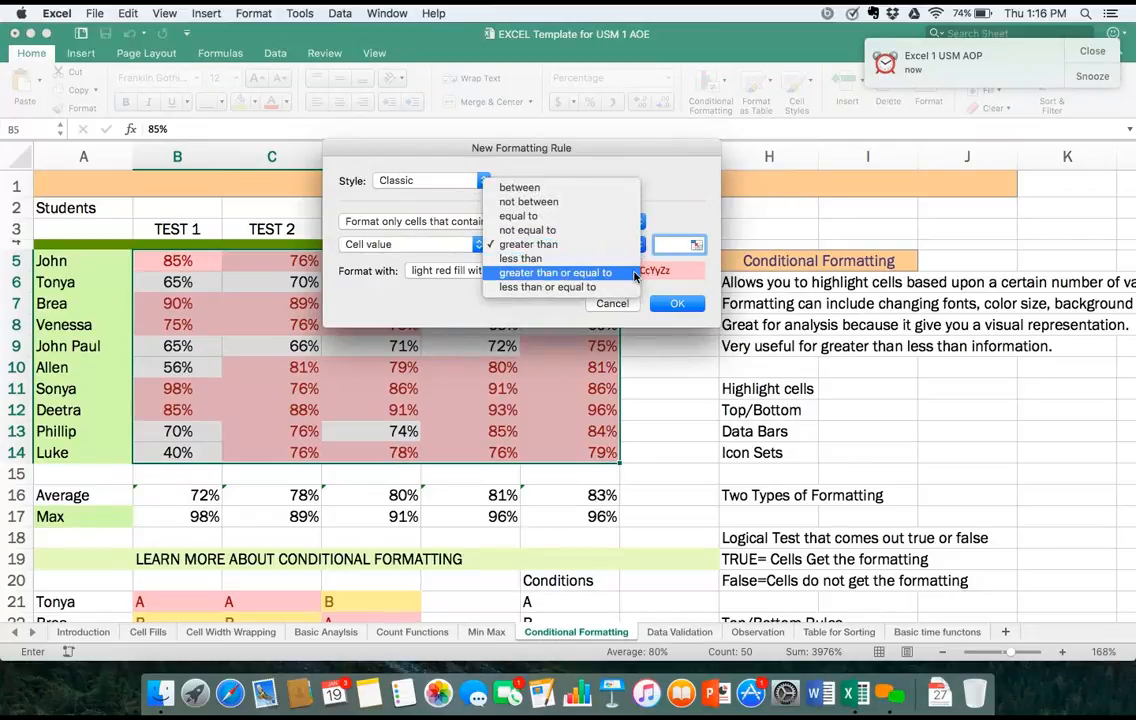
click(630, 272)
click(674, 247)
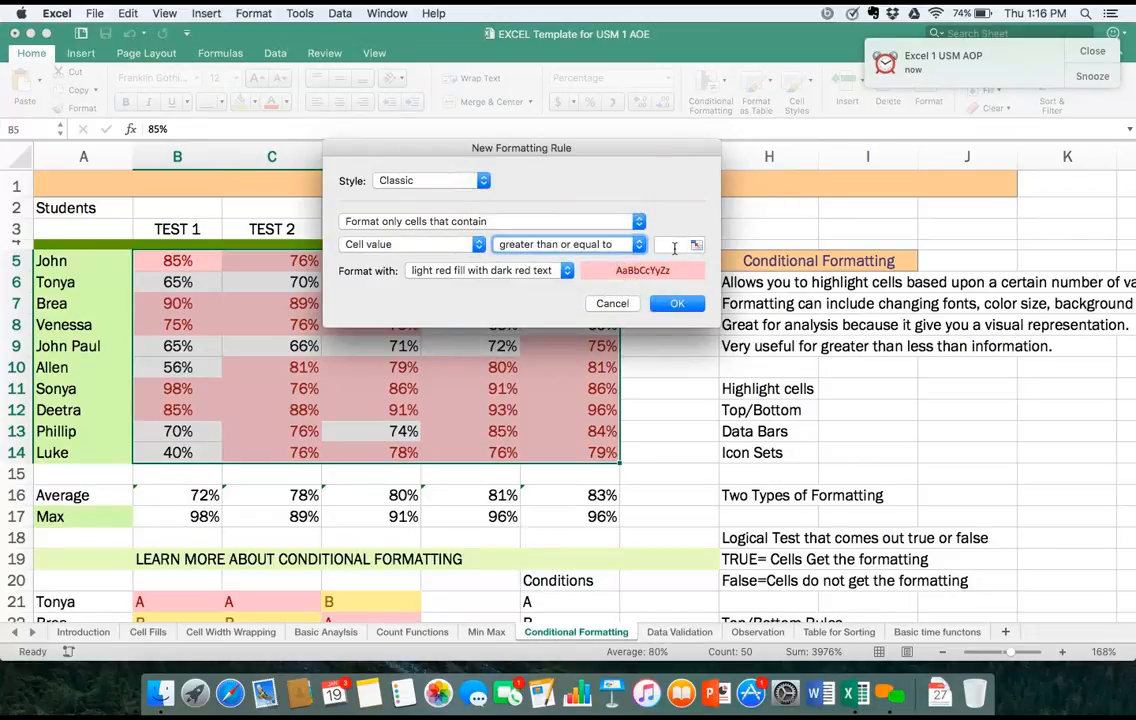
text(.85)
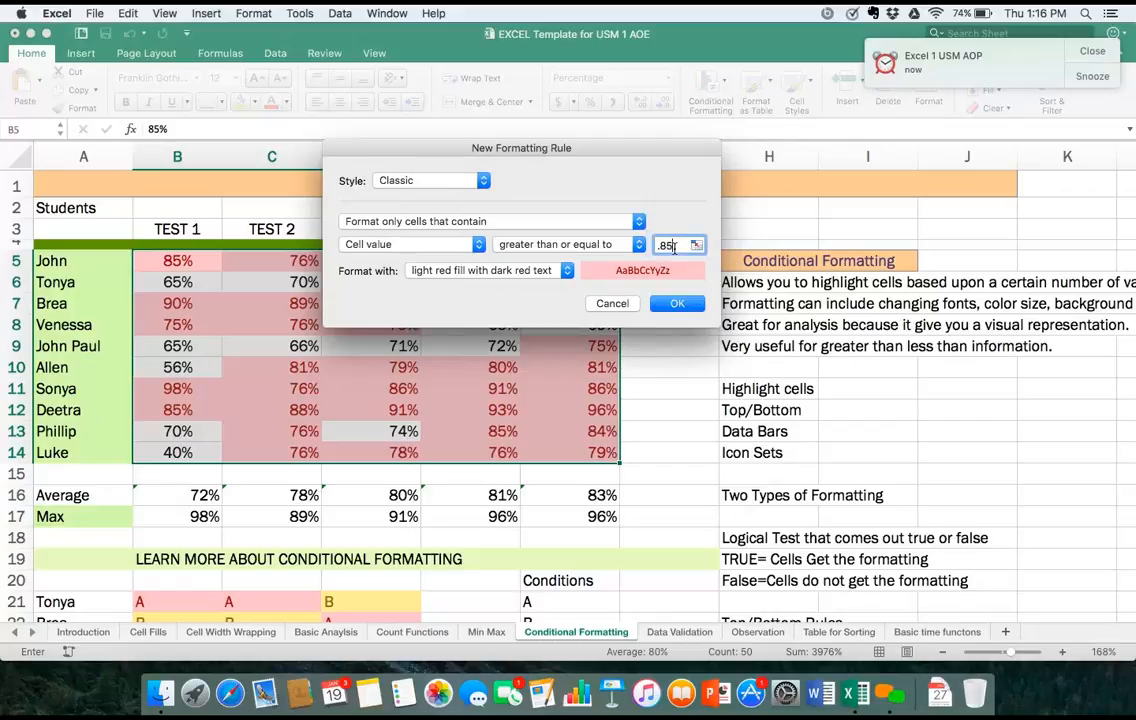
click(565, 272)
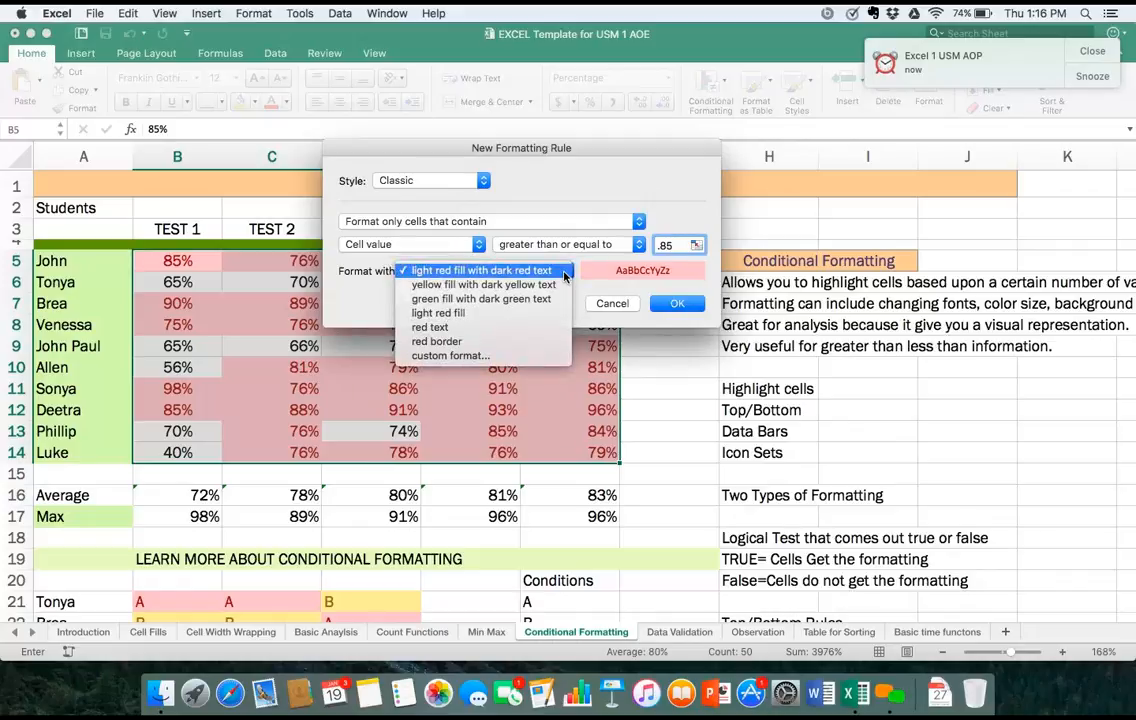
click(558, 299)
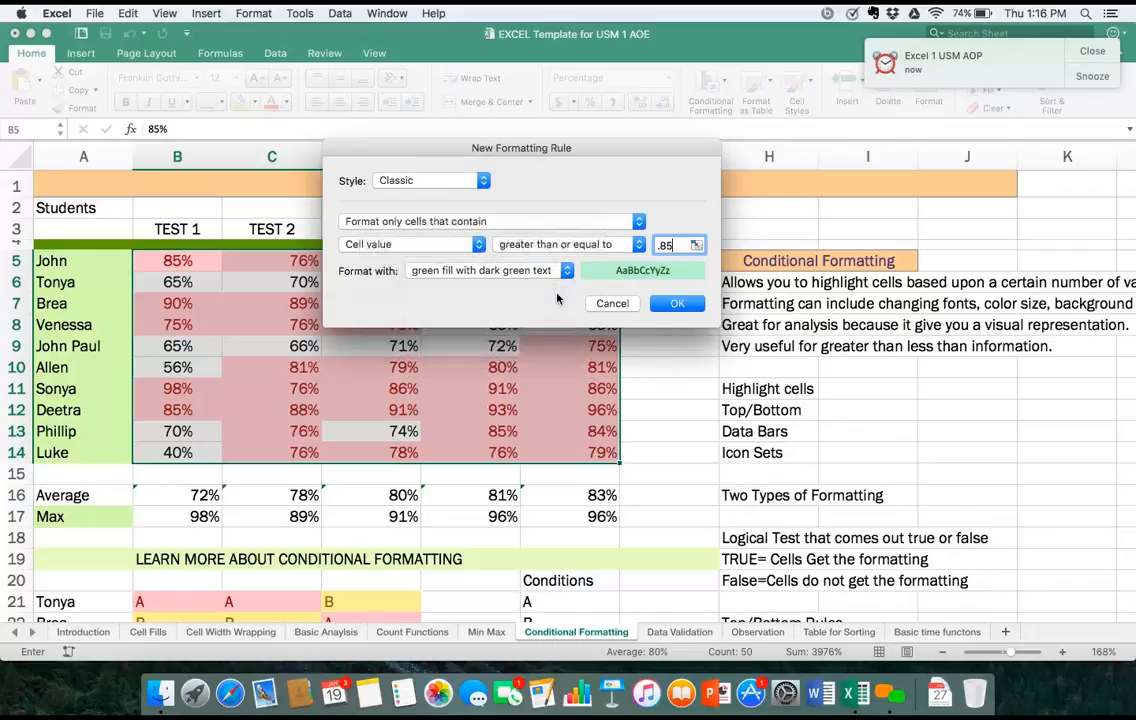
click(677, 304)
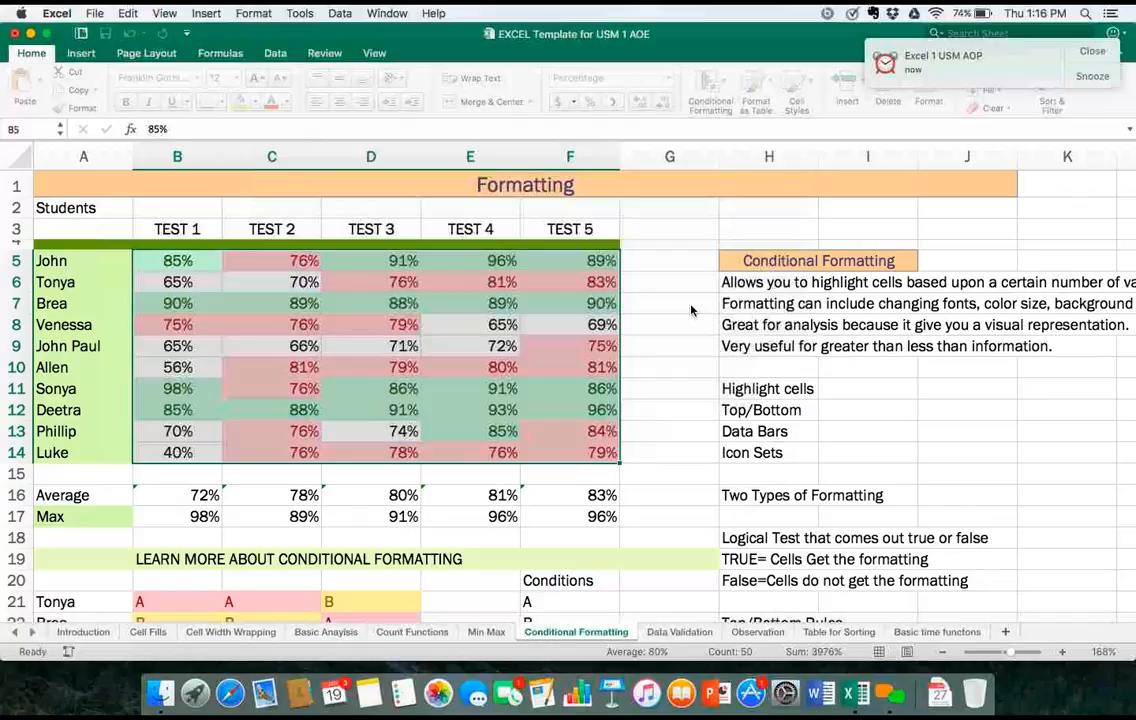
click(655, 410)
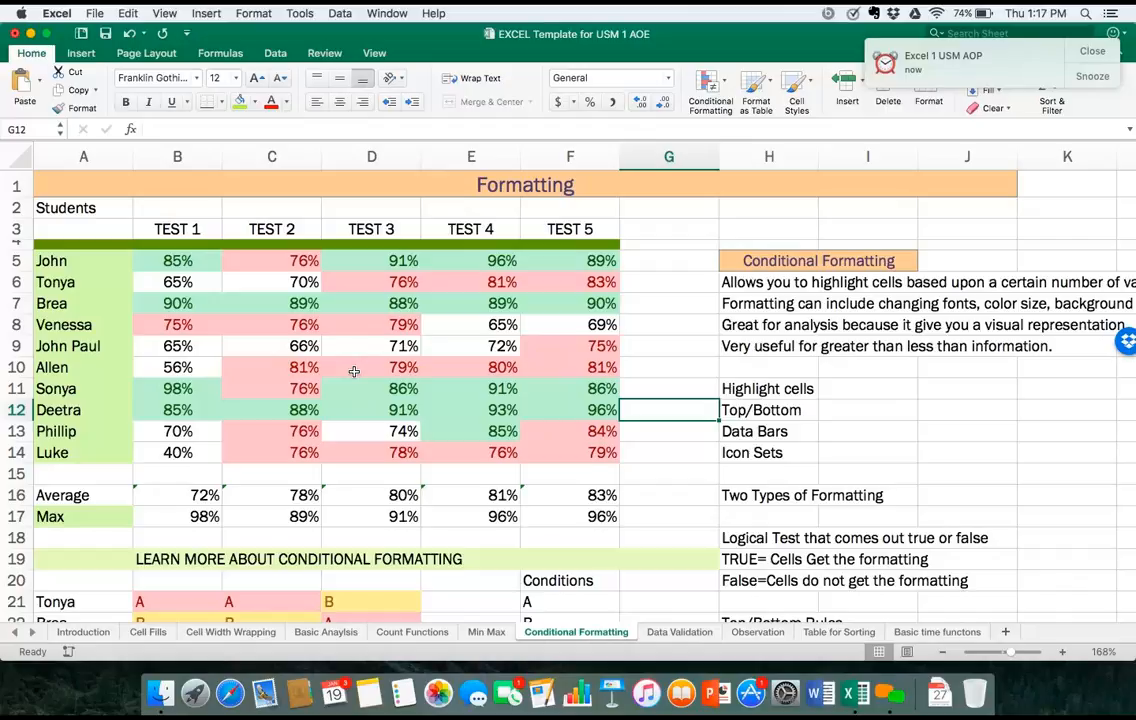
Change the first student's Test 1 score in B5 to 75%.
click(177, 261)
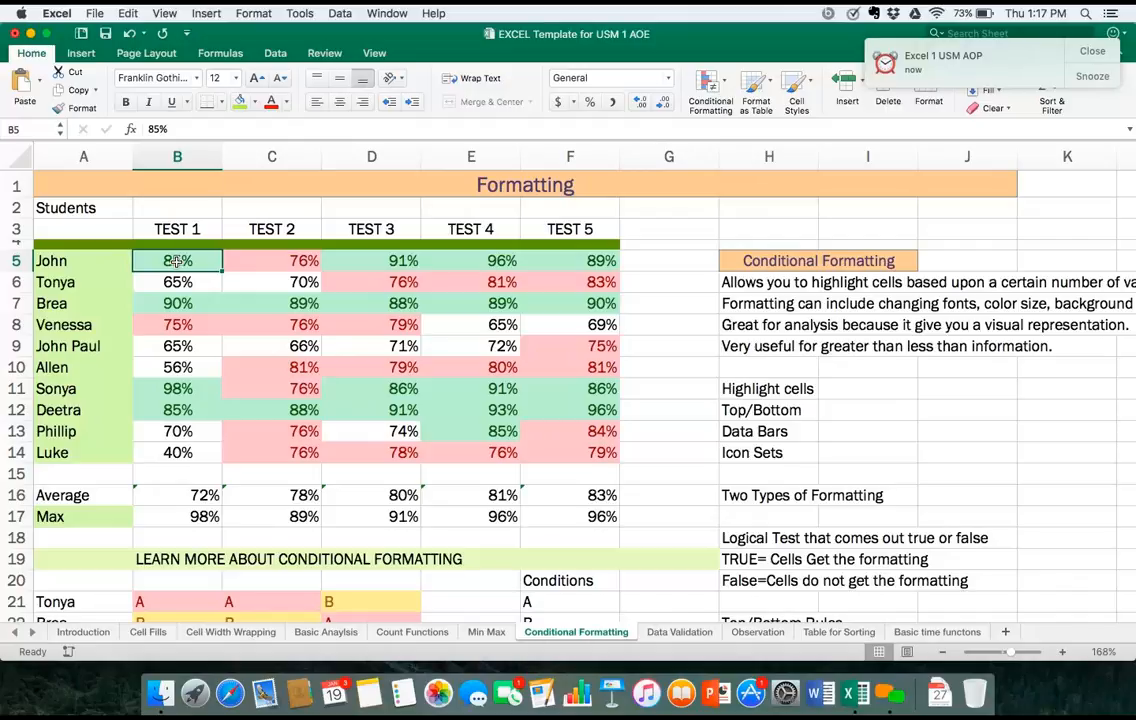
key(Delete)
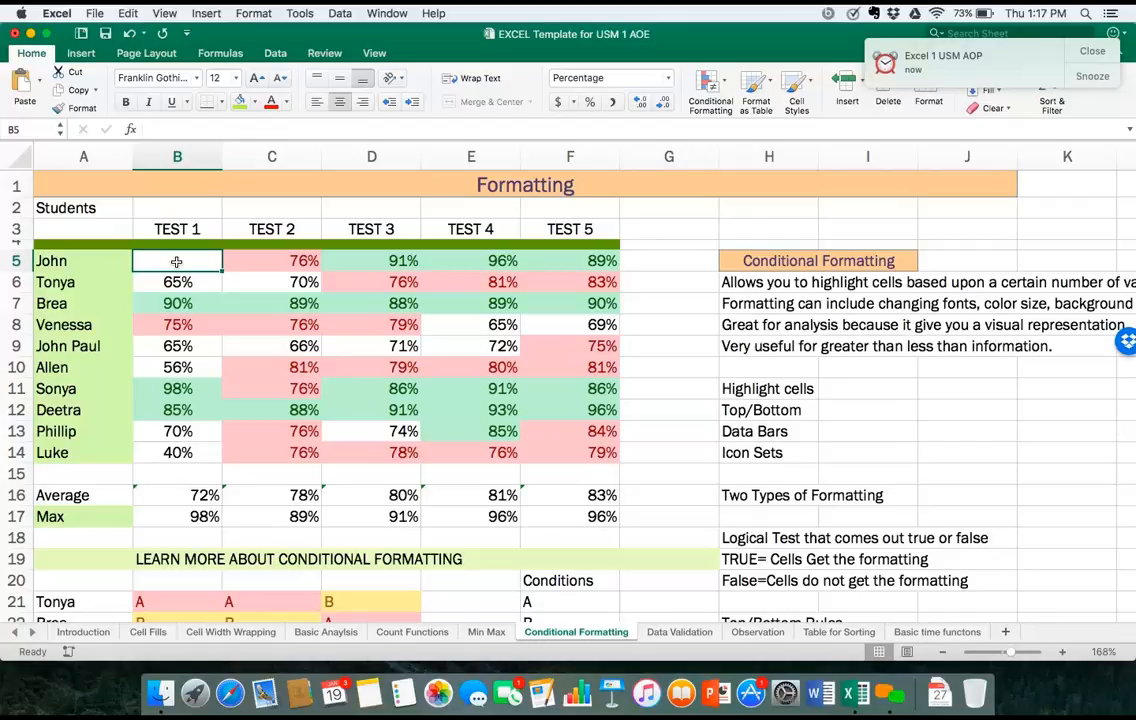
text(65)
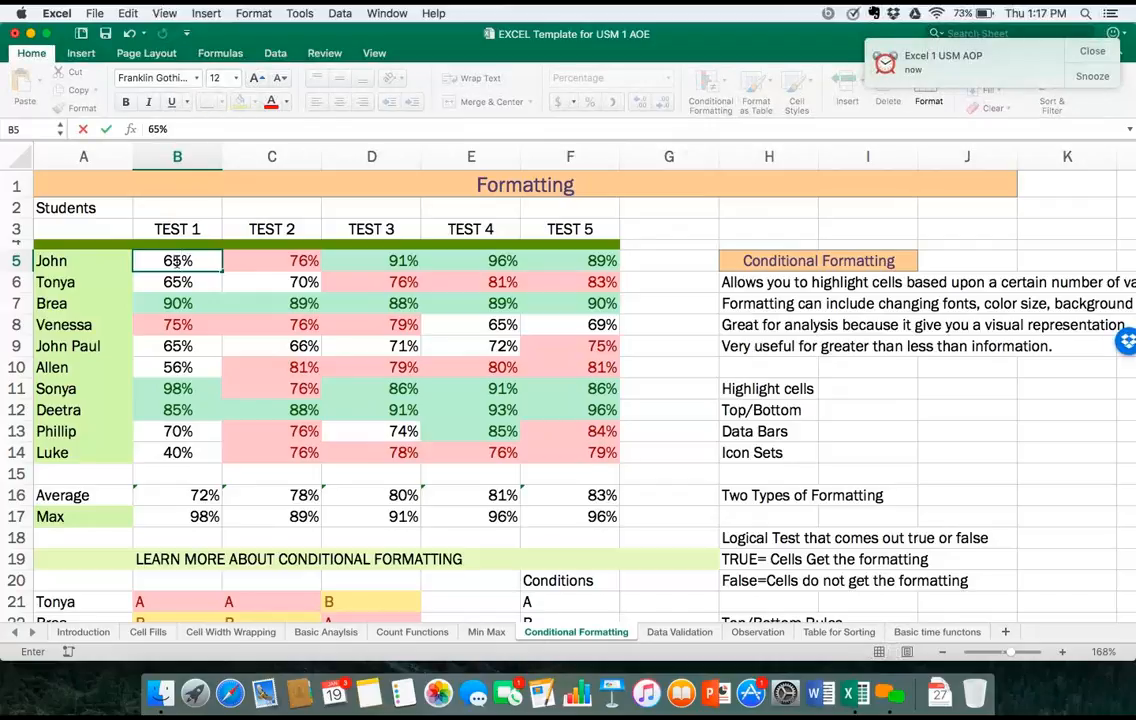
click(193, 260)
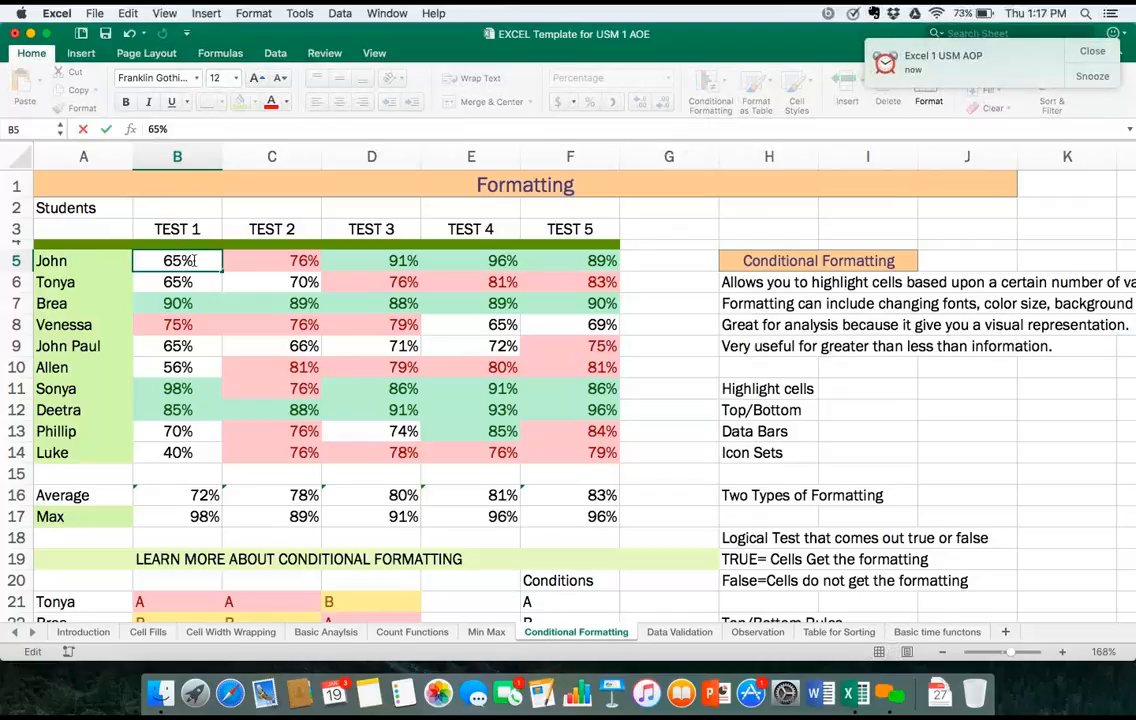
key(BackSpace)
key(BackSpace)
key(BackSpace)
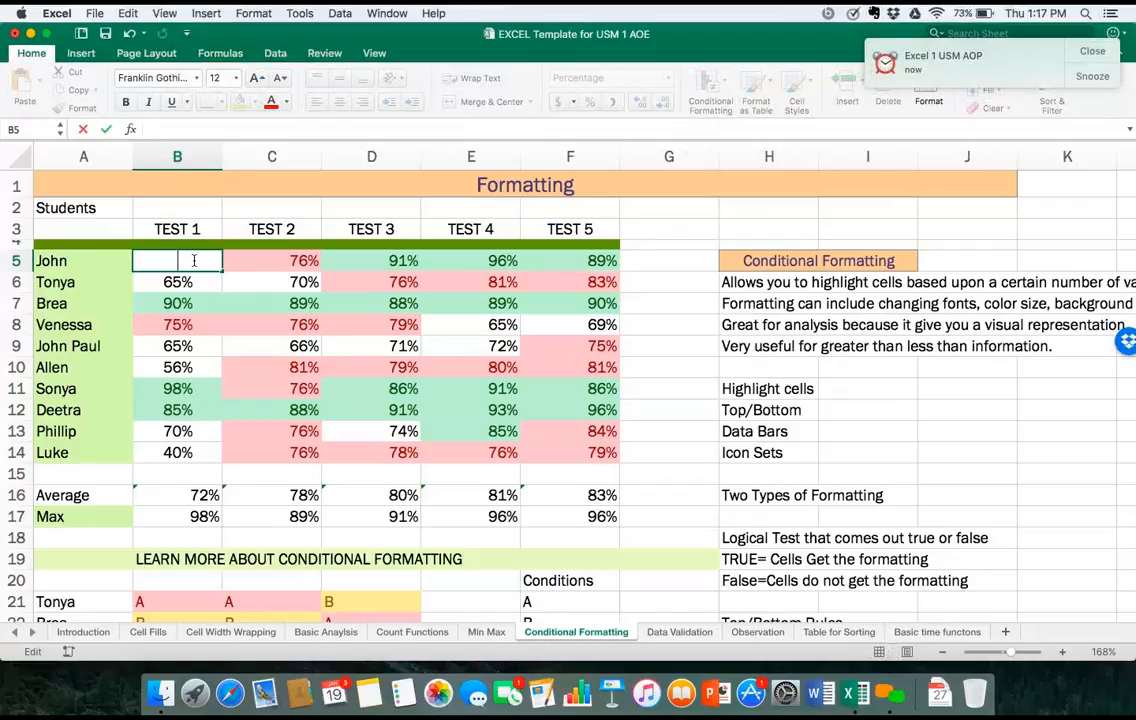
text(75%)
key(Return)
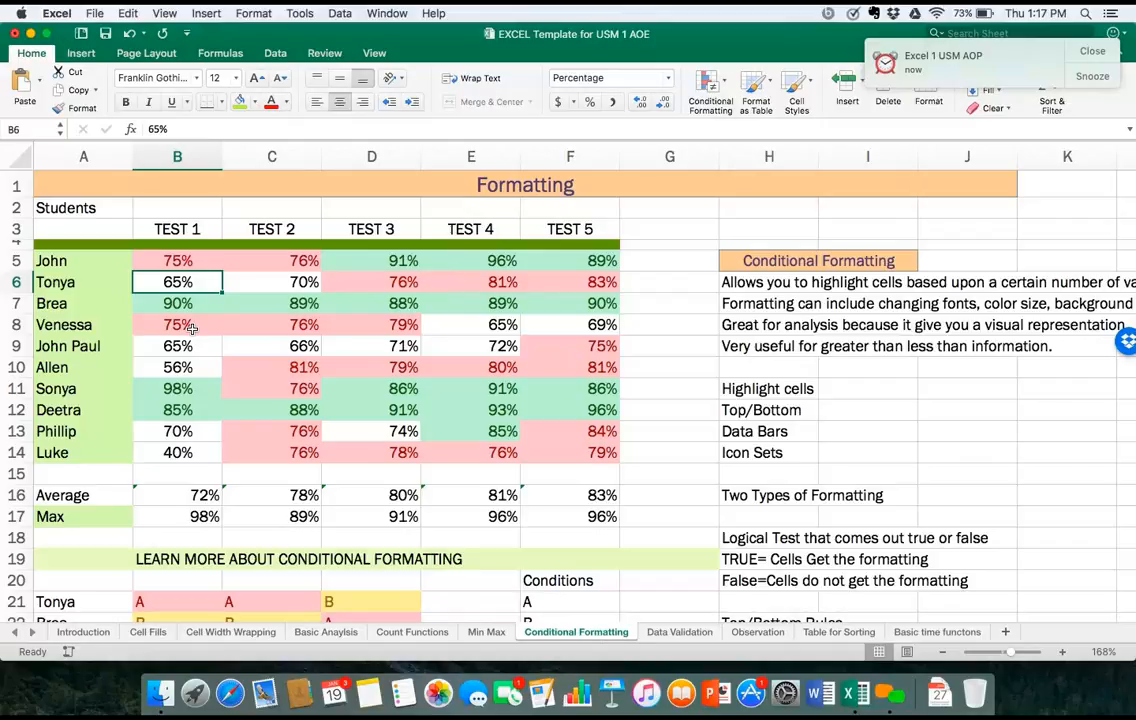
Clear the contents of the Test 1 scores in B8:B14.
drag(190, 328, 209, 417)
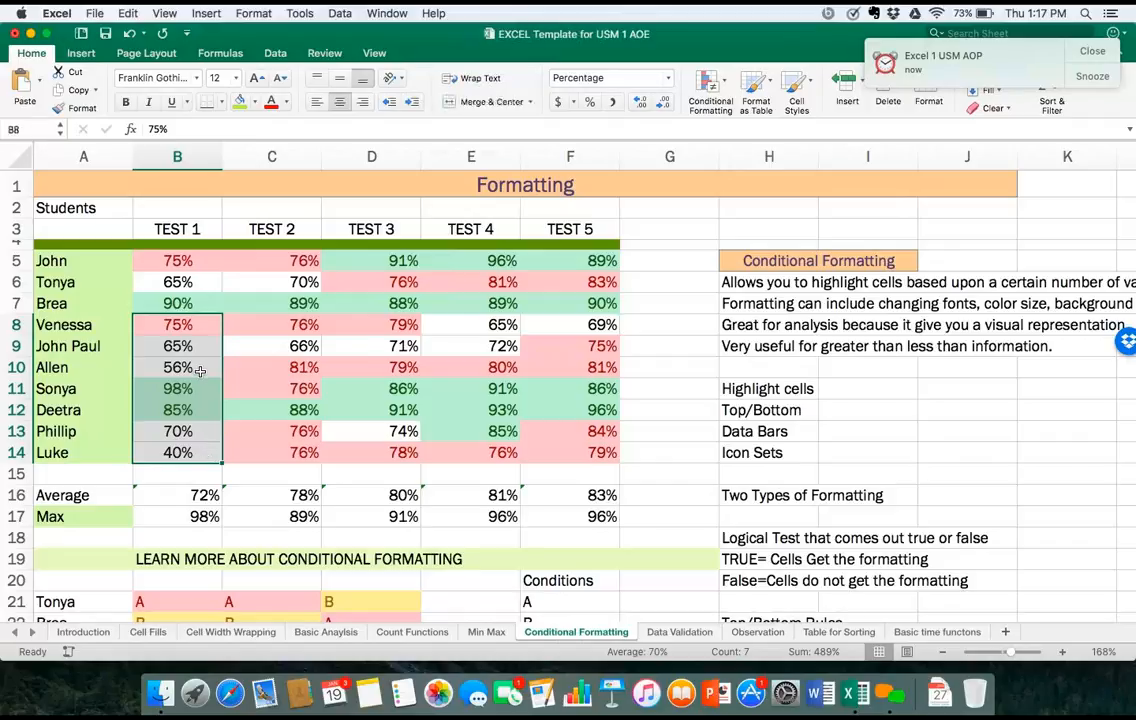
right_click(200, 371)
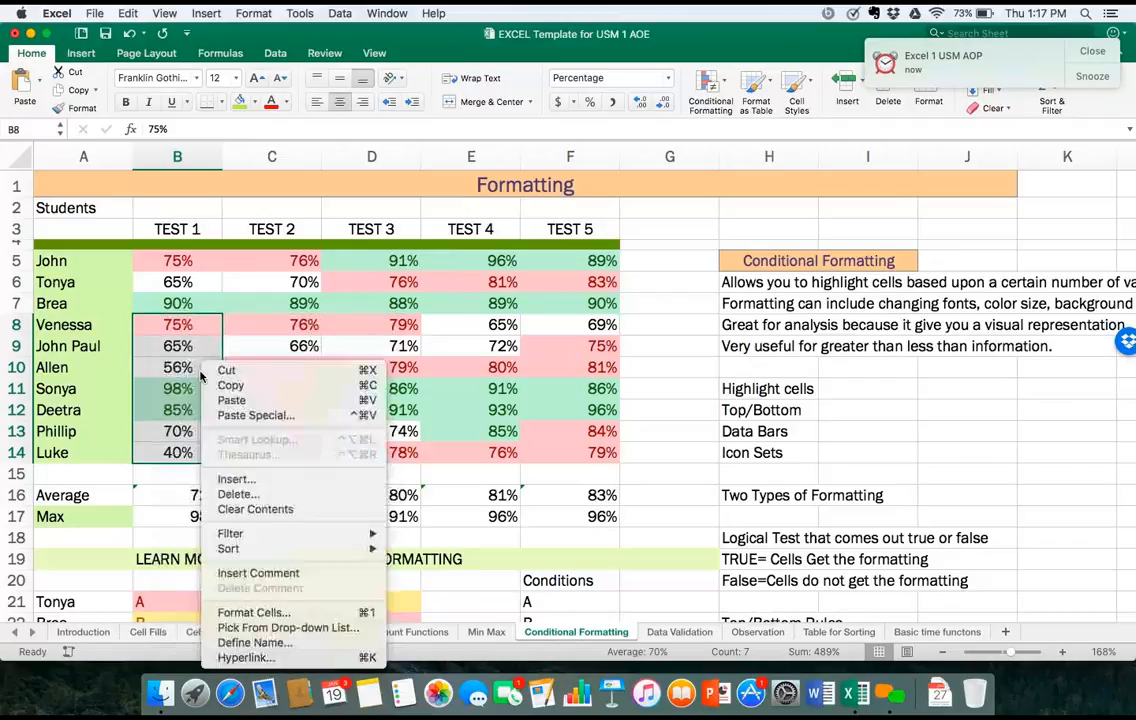
key(Escape)
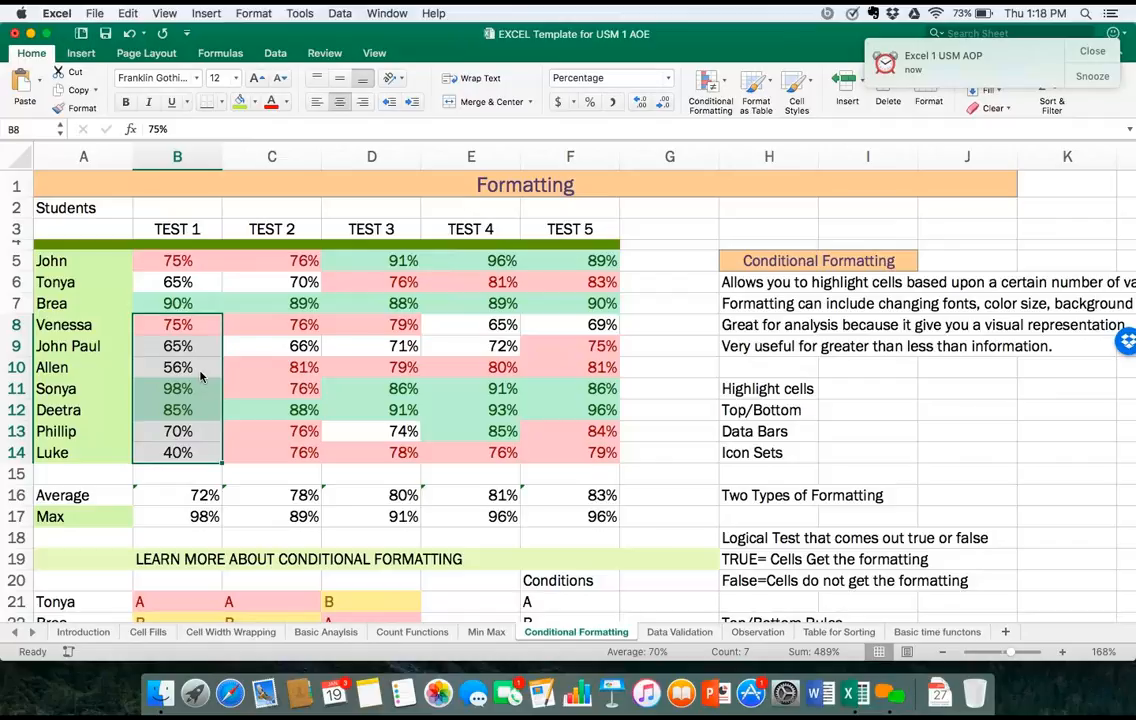
right_click(200, 375)
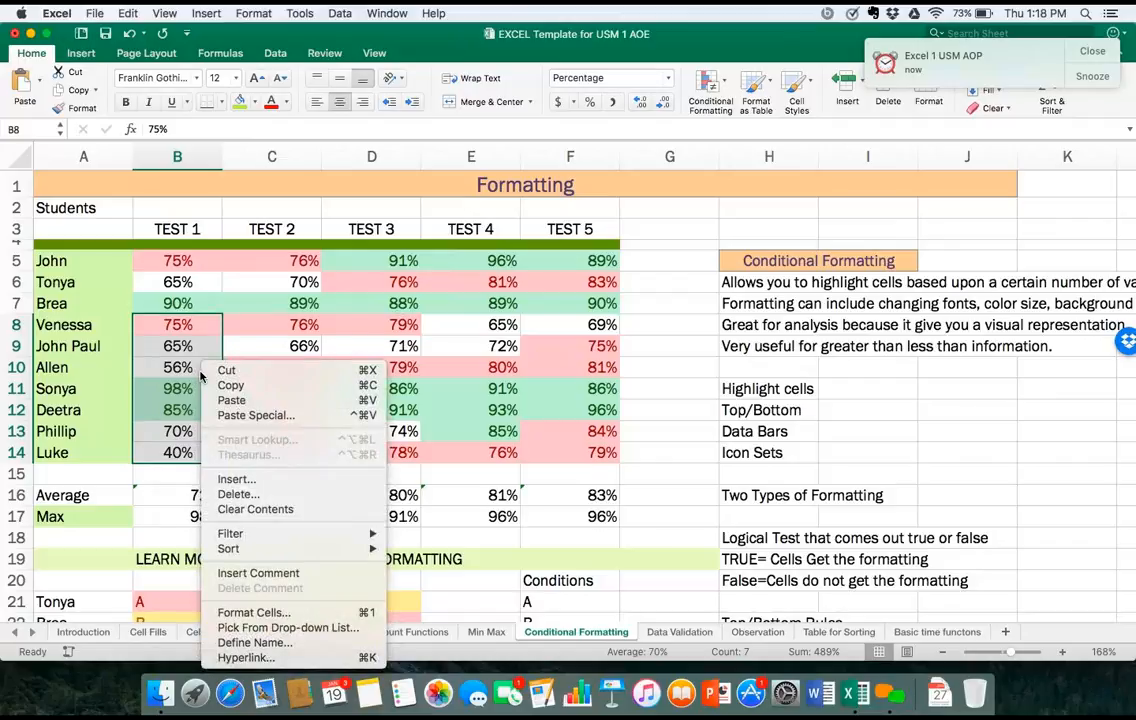
click(241, 510)
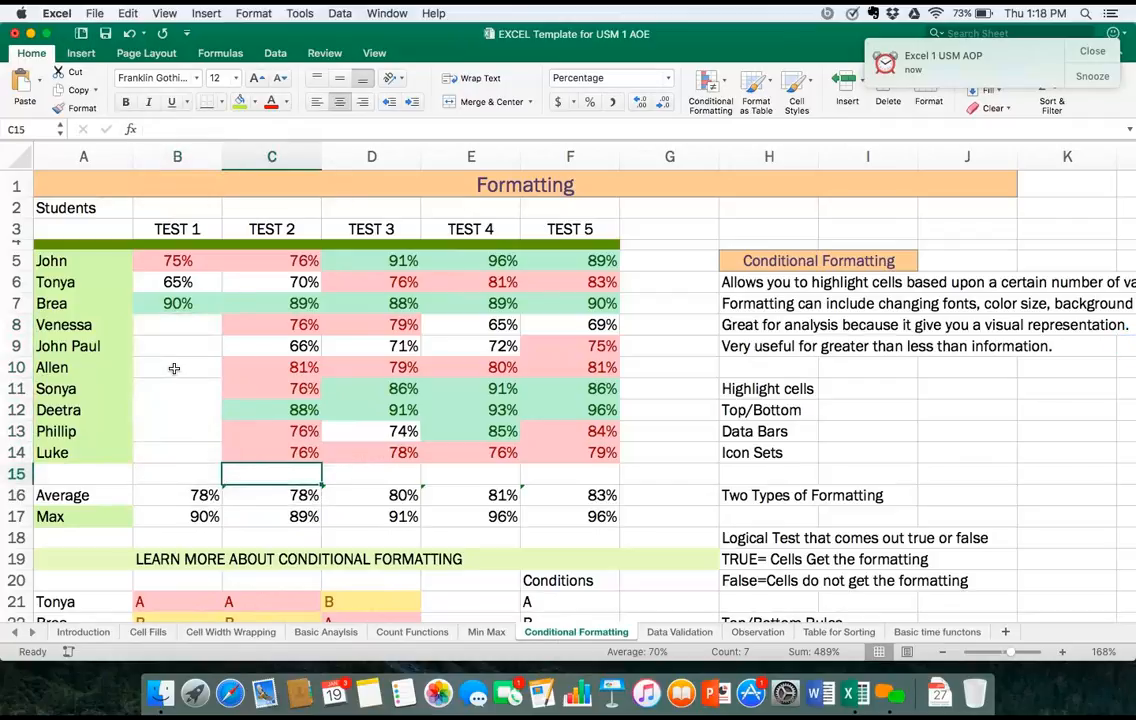
Enter a Test 1 score of 85% in the emptied cell B10.
click(174, 368)
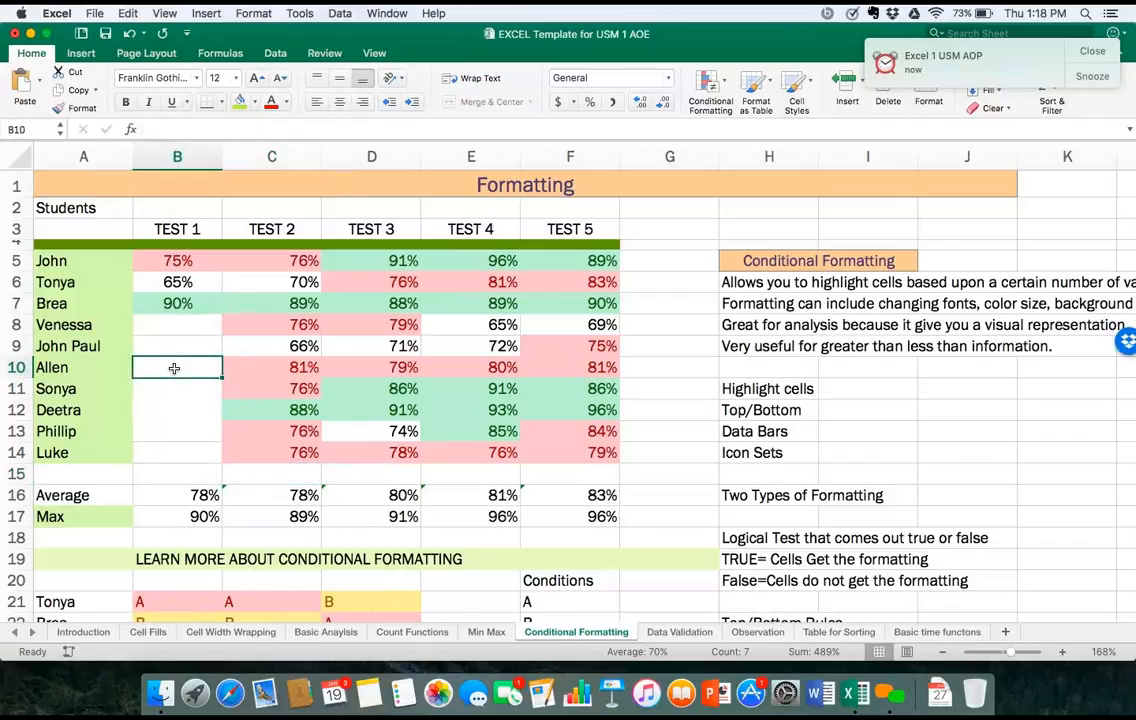
text(85%%)
key(Return)
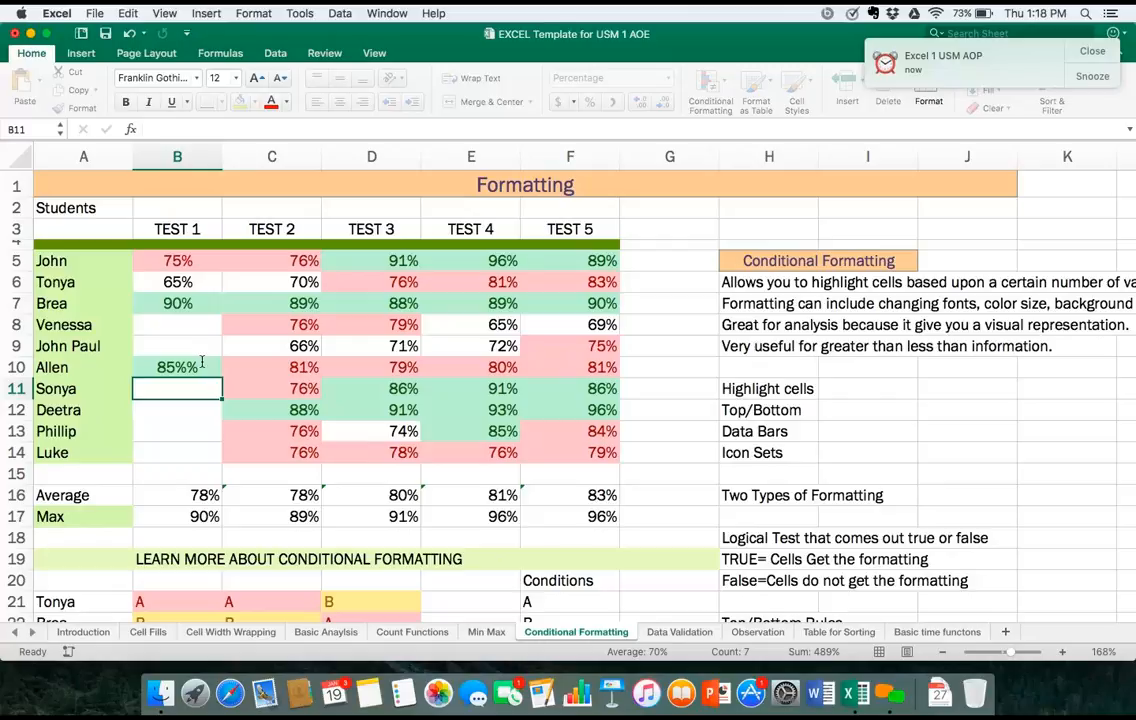
click(198, 366)
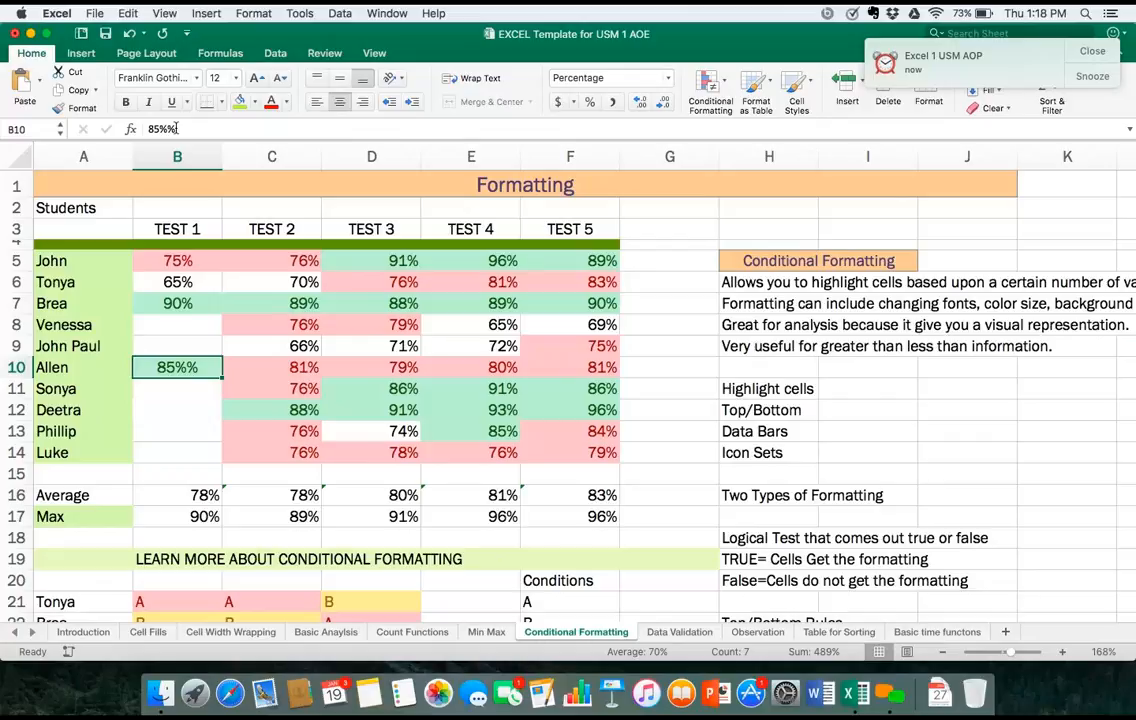
click(176, 129)
key(BackSpace)
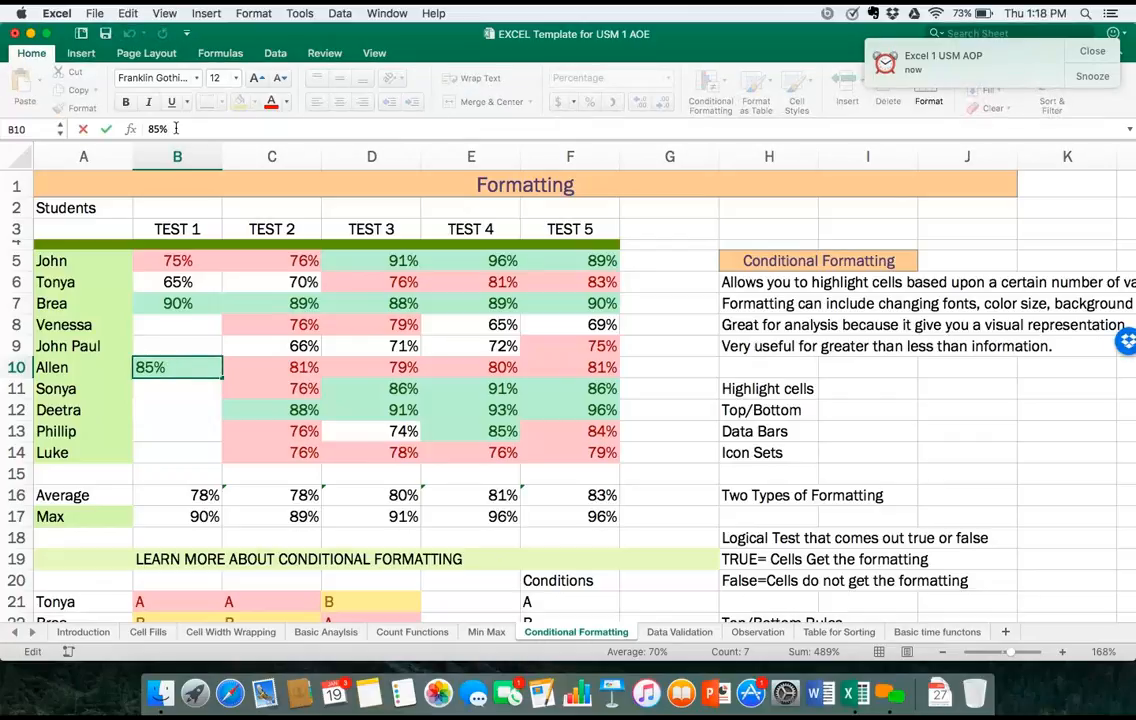
key(Return)
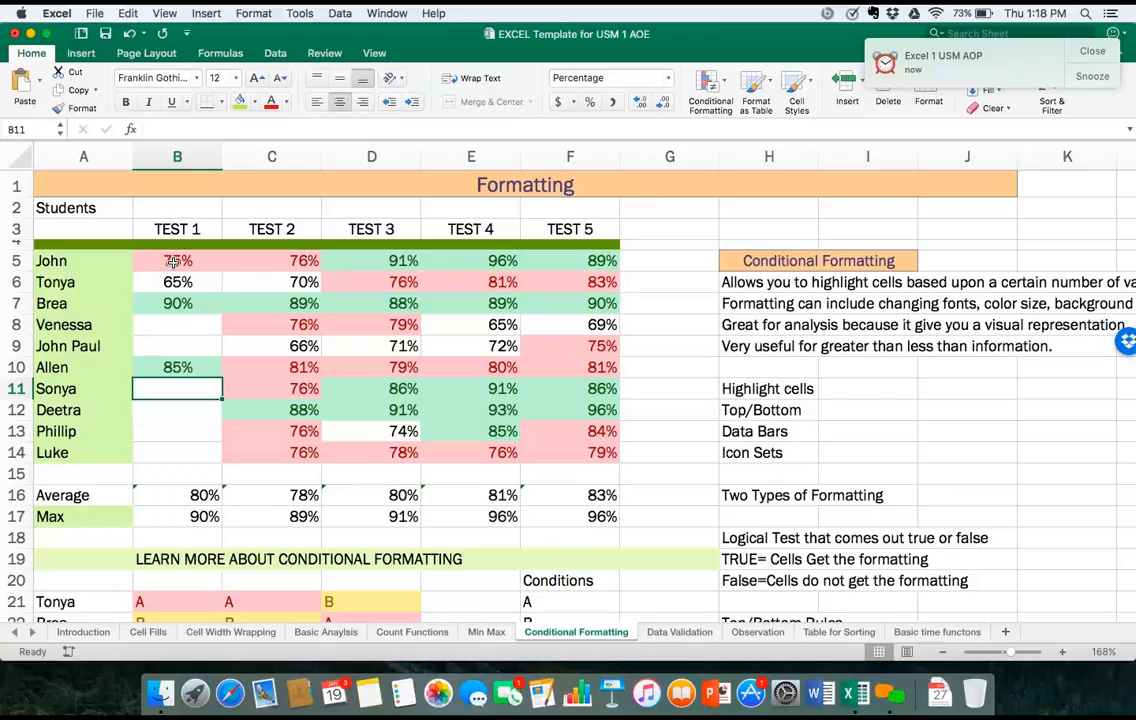
Clear the conditional formatting rules from the test scores in B5:F14.
drag(173, 261, 592, 456)
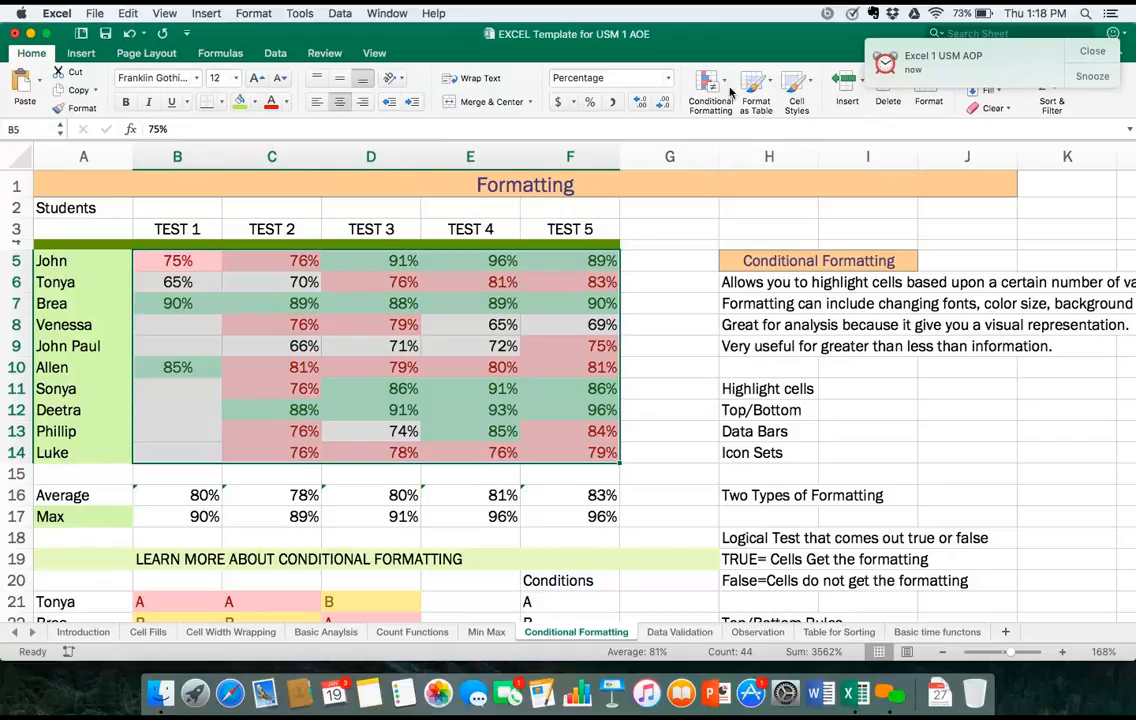
click(725, 88)
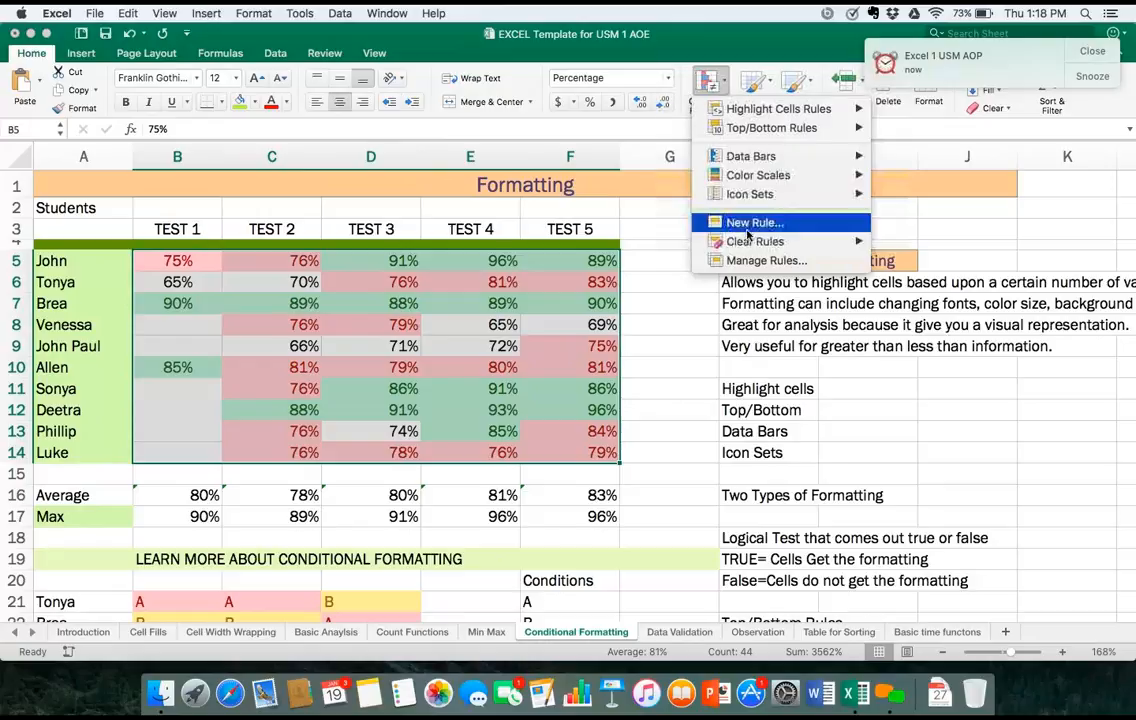
mouse_move(752, 244)
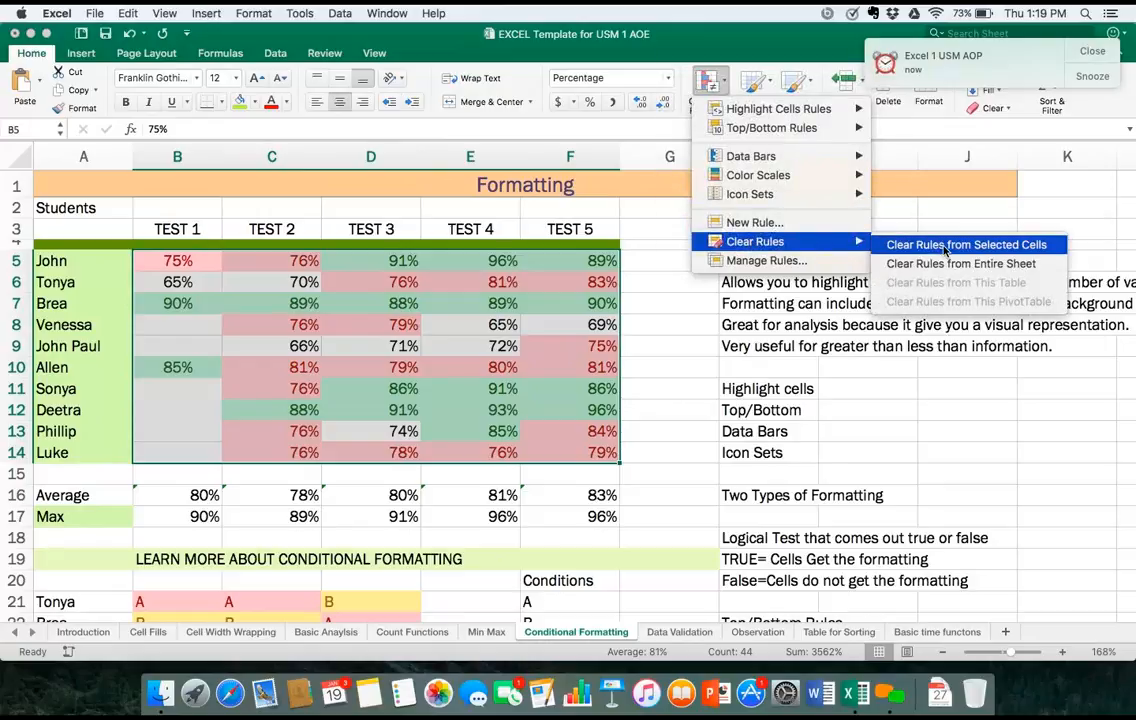
click(893, 244)
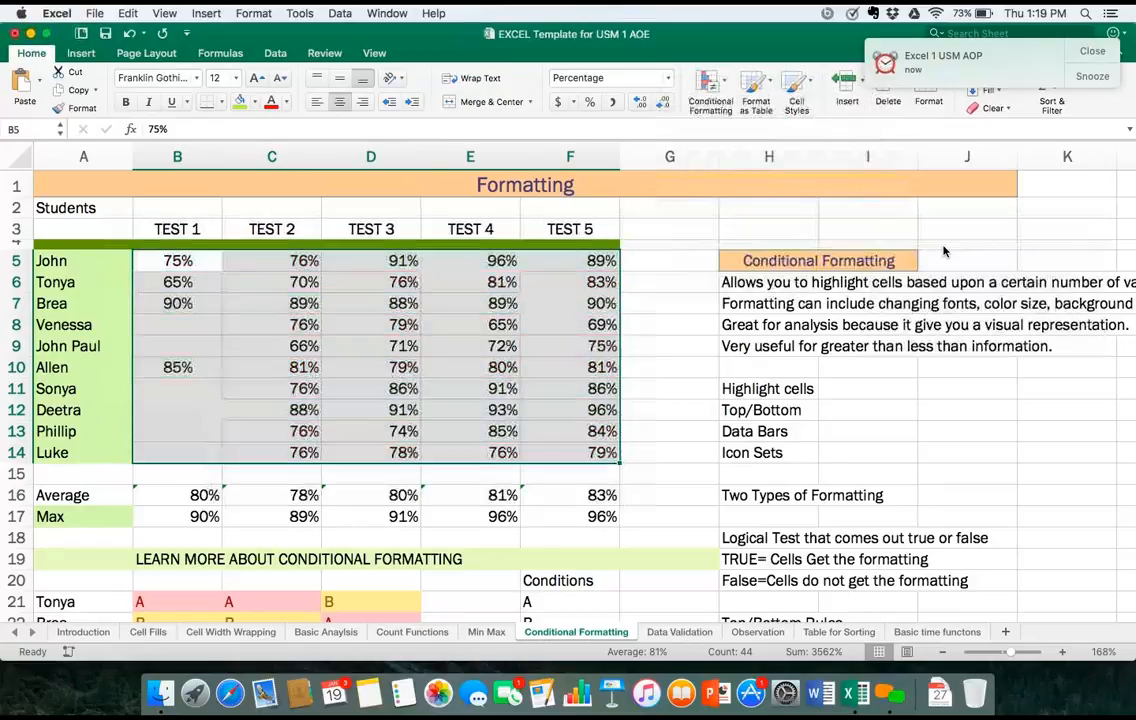
Highlight the bottom 3 test scores in B5:F14 with light red fill and dark red text using a ranked-values rule.
click(725, 88)
mouse_move(745, 135)
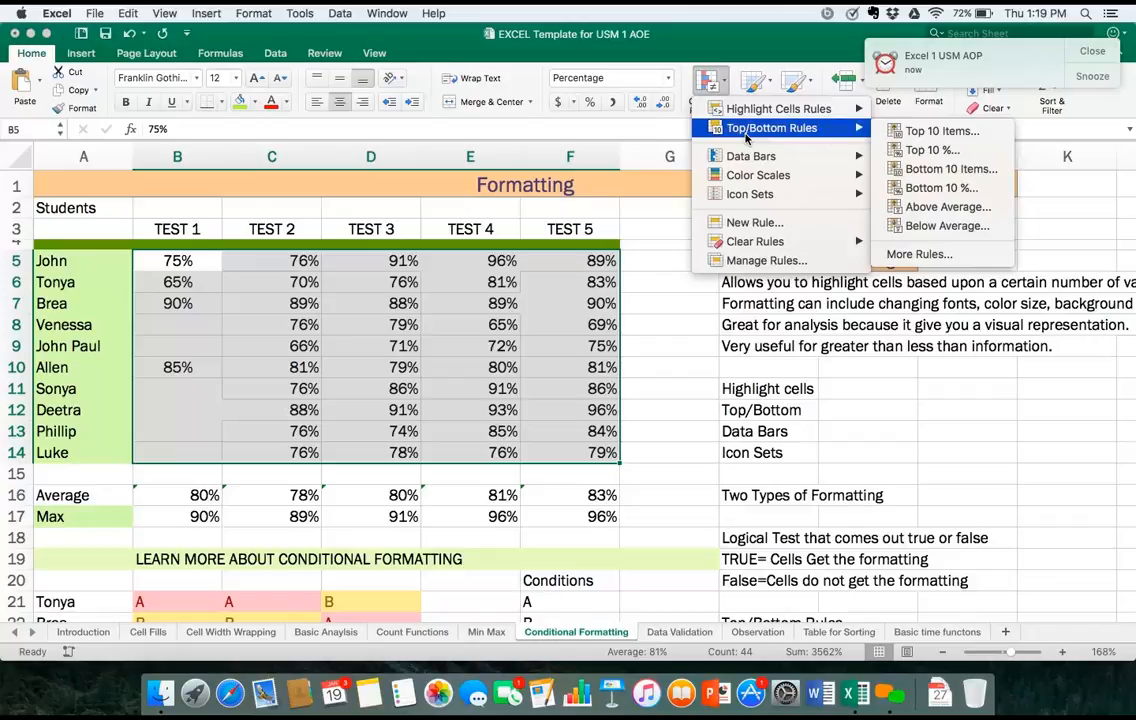
click(940, 131)
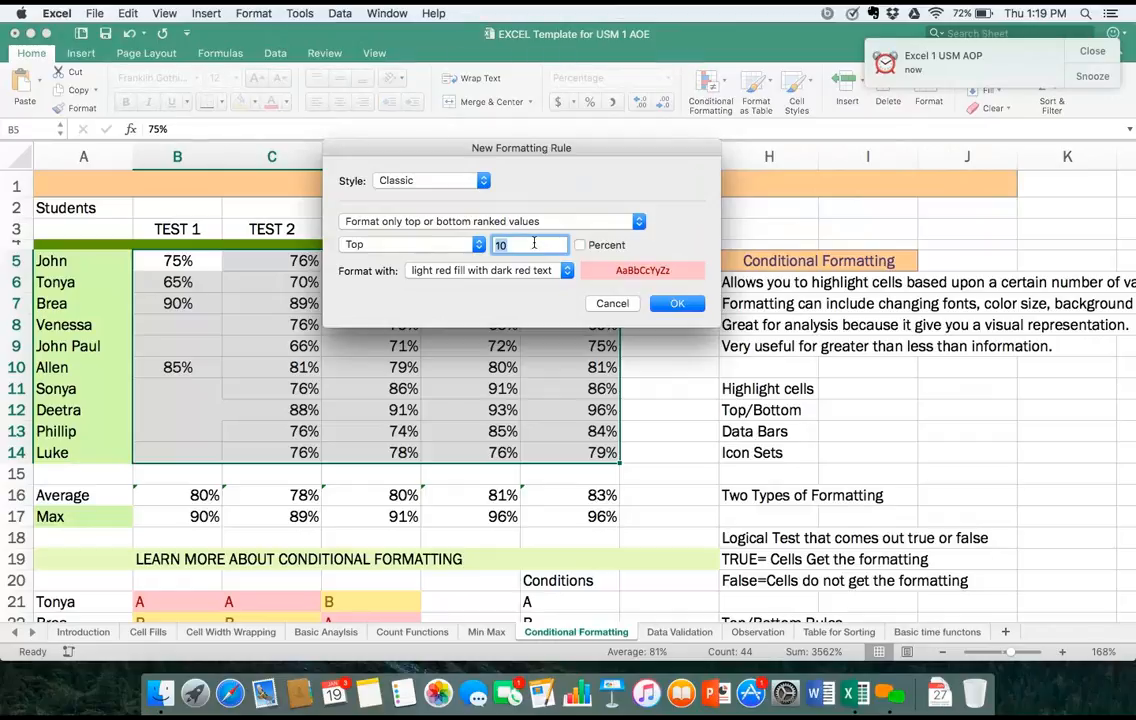
click(479, 245)
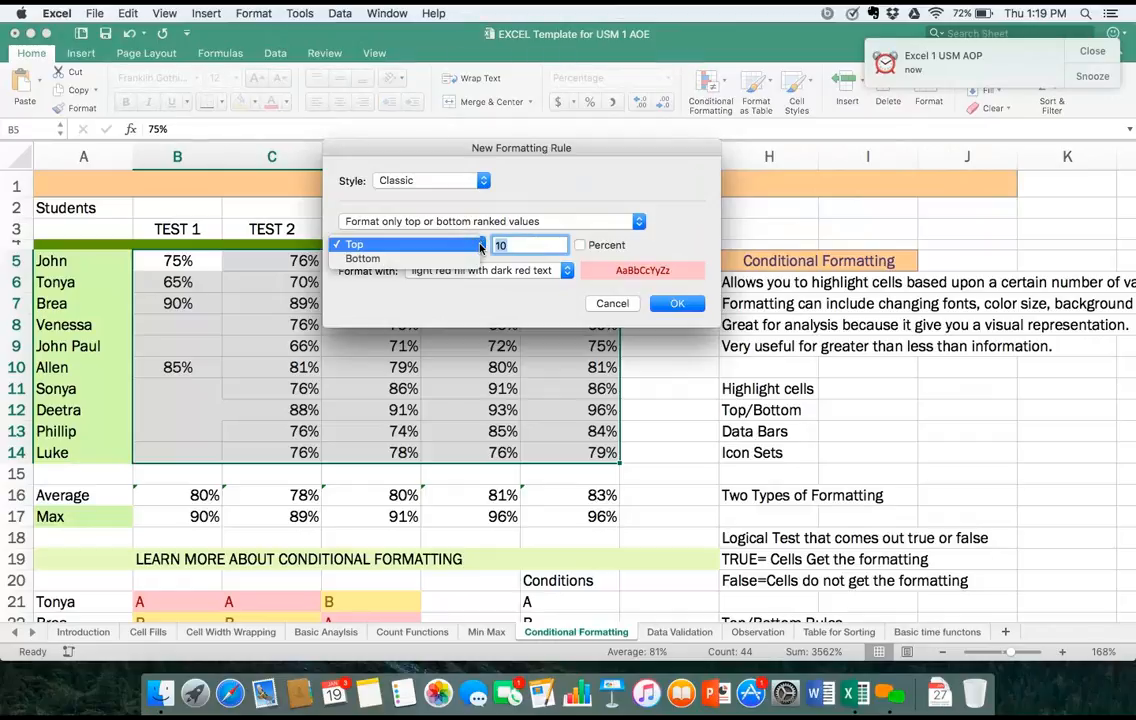
click(478, 258)
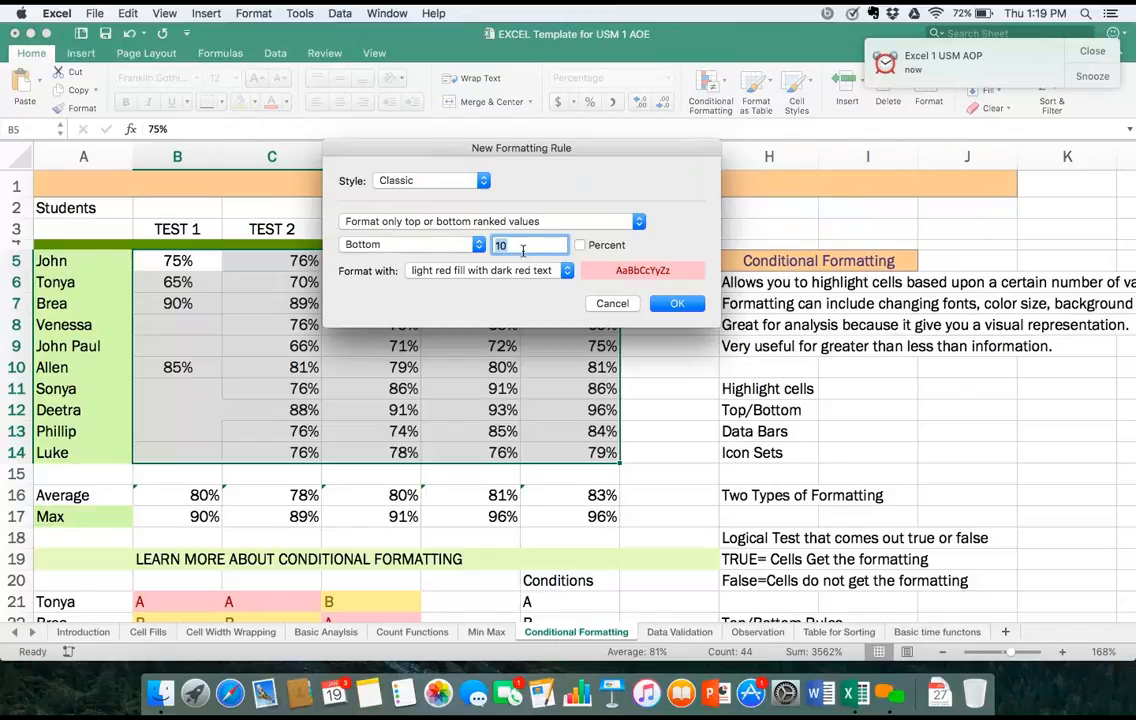
click(507, 247)
key(BackSpace)
key(BackSpace)
text(3)
click(672, 304)
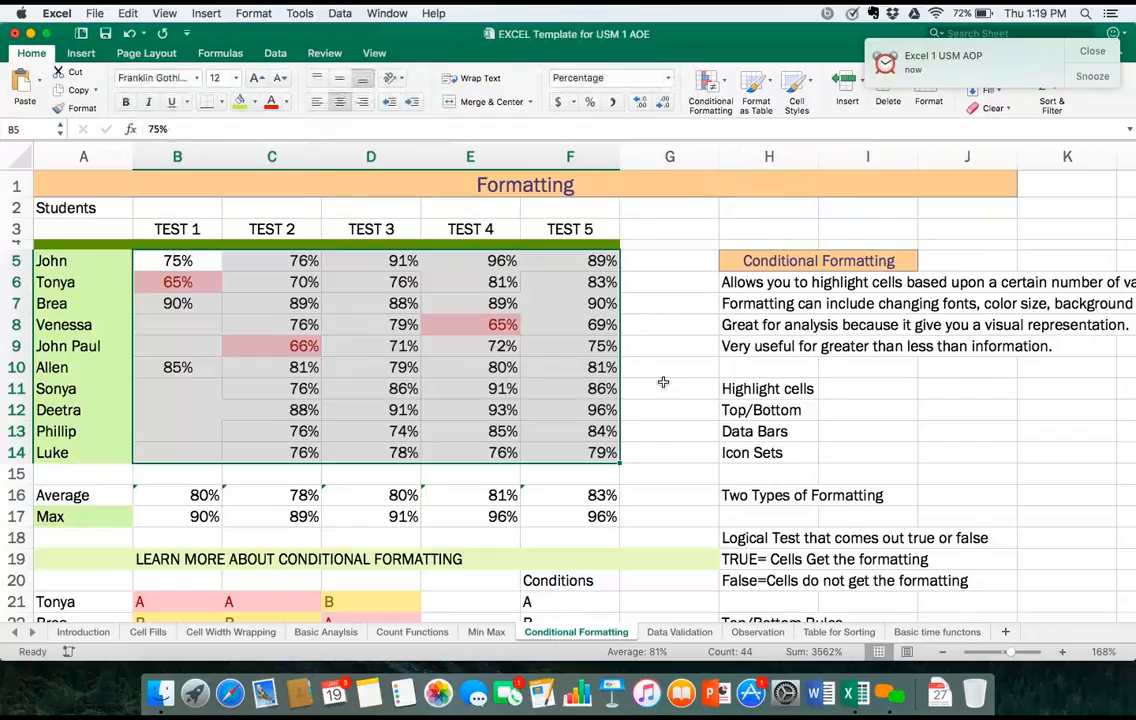
click(663, 385)
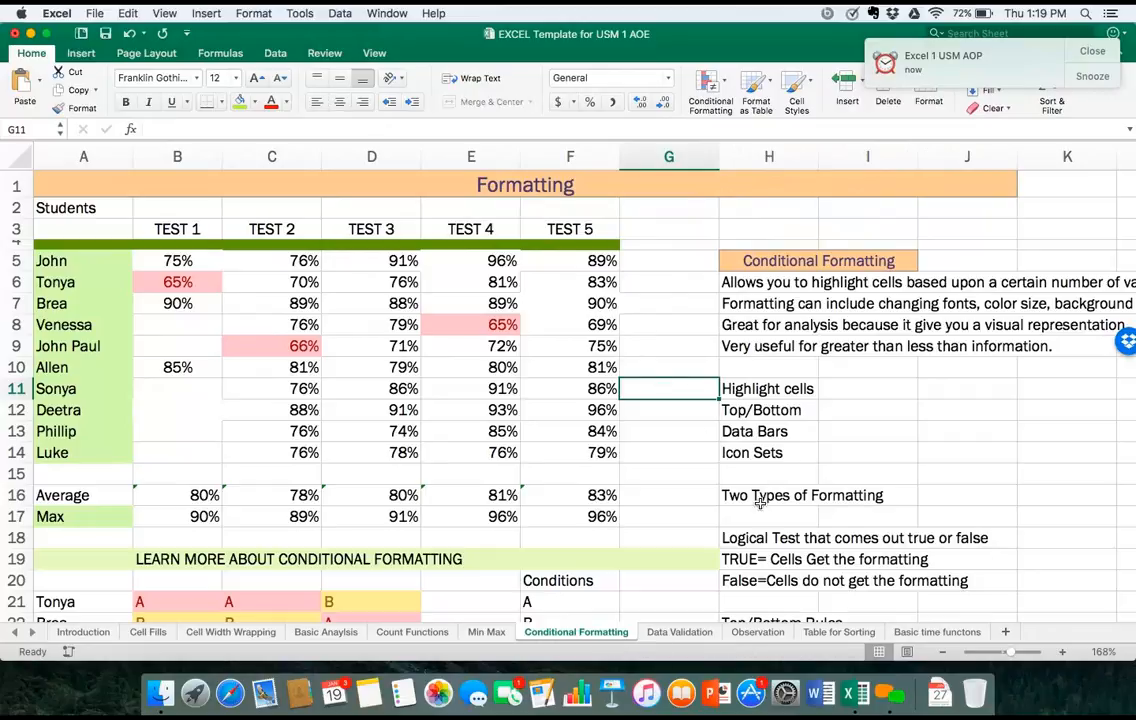
Look over the drop-down examples and notes on the Data Validation sheet and select the empty cell D6.
click(682, 633)
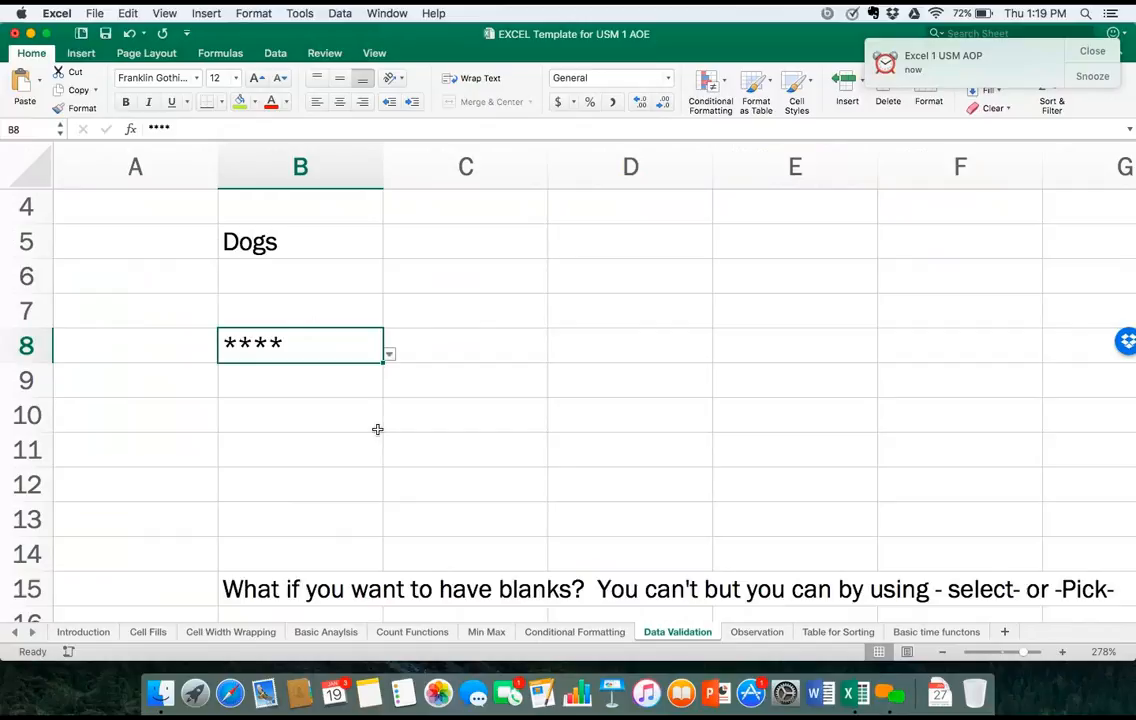
scroll(461, 459, down, 1)
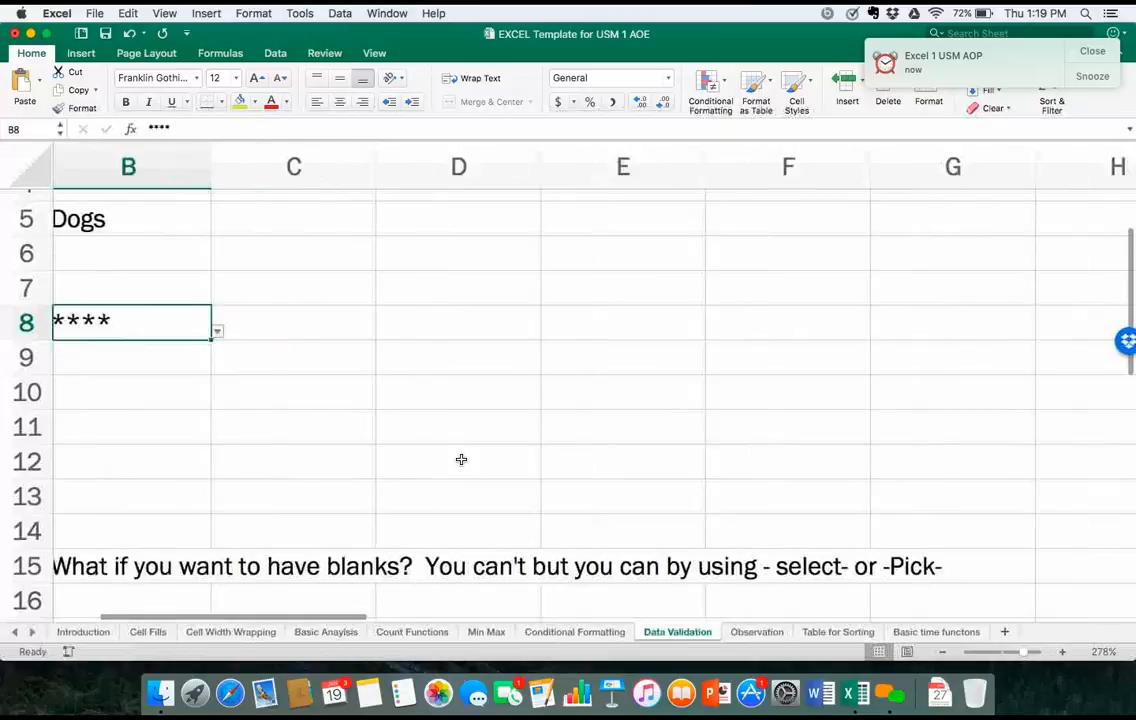
scroll(461, 459, right, 3)
scroll(461, 459, up, 4)
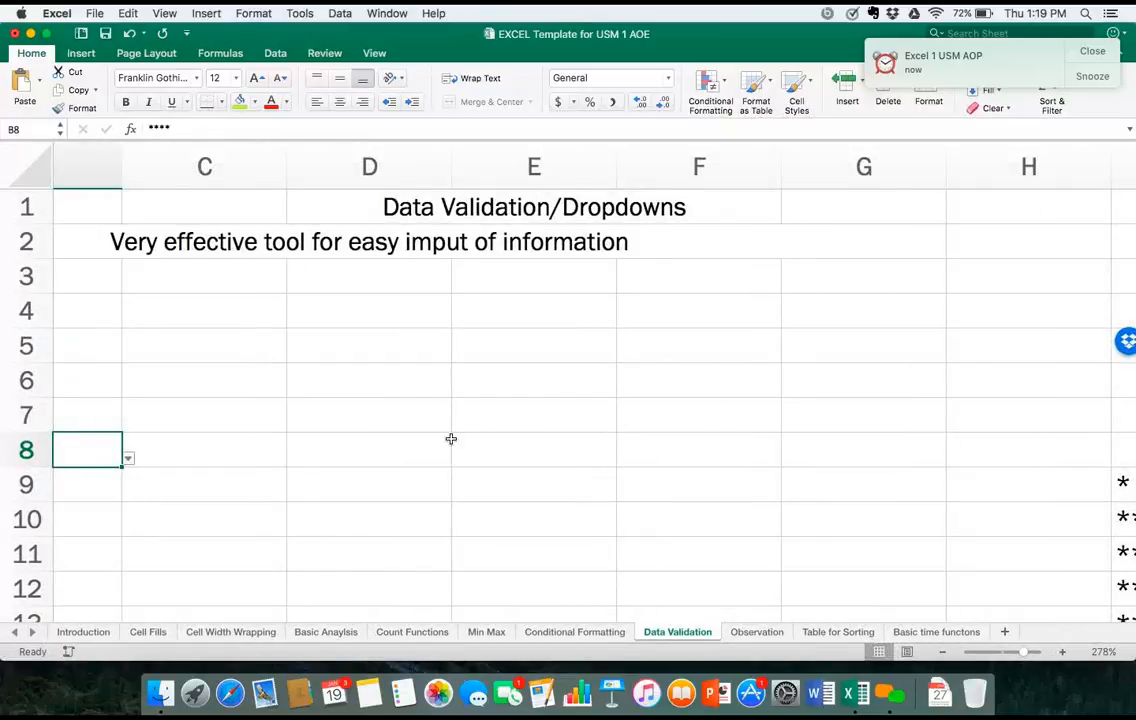
click(384, 386)
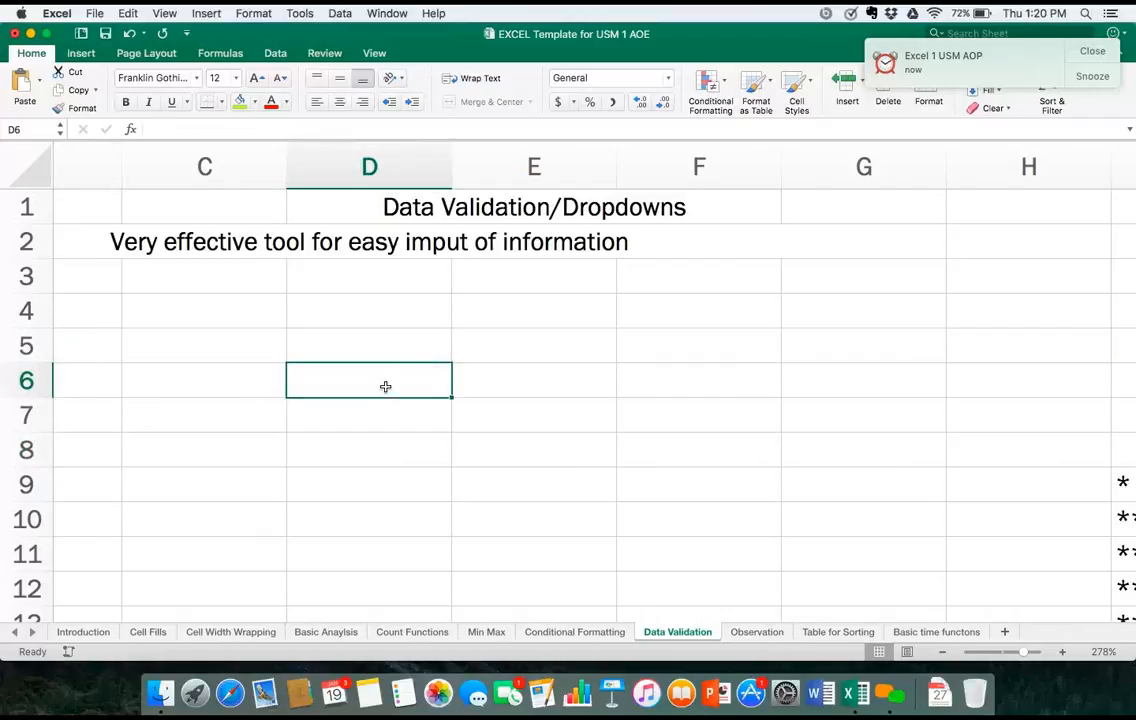
scroll(385, 386, left, 3)
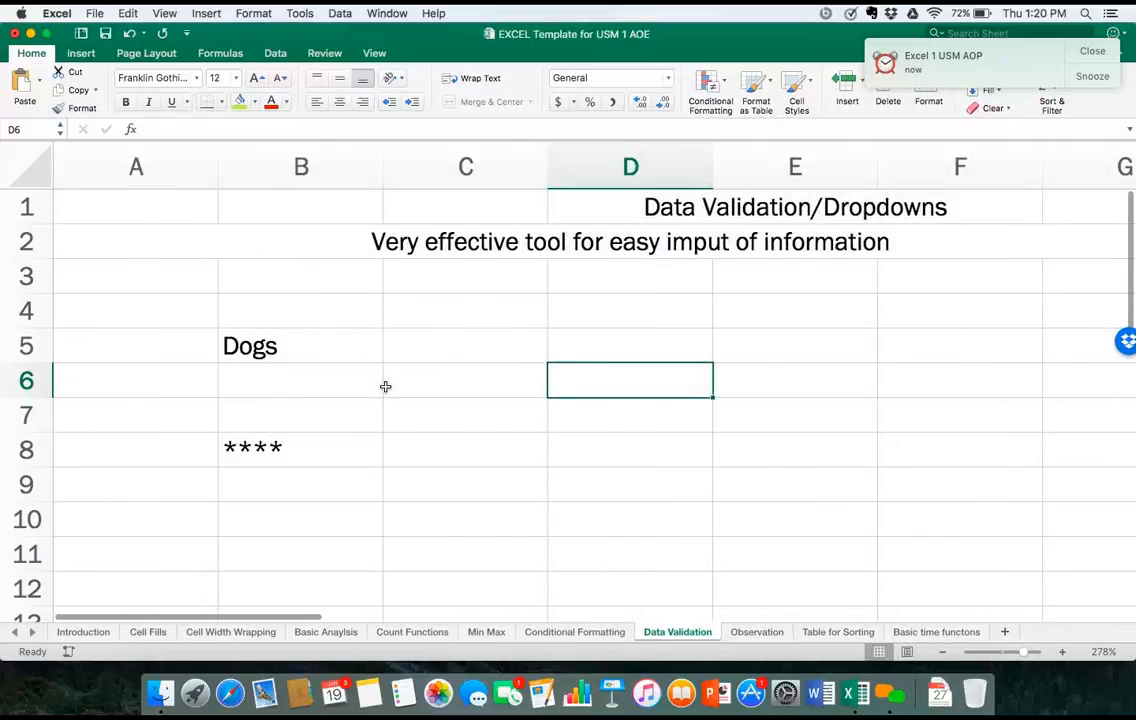
scroll(385, 386, down, 1)
scroll(385, 386, right, 2)
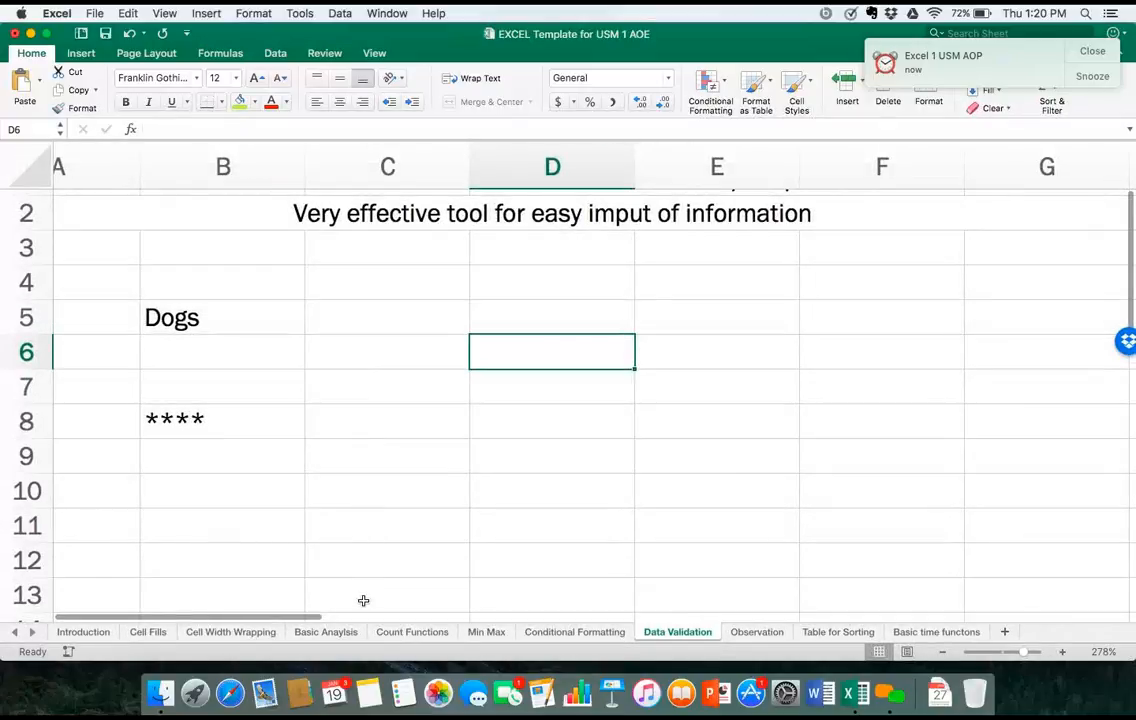
Examine the drop-down choices of Insurance form cell D9 on the Count Functions sheet and return to the Data Validation sheet.
click(412, 631)
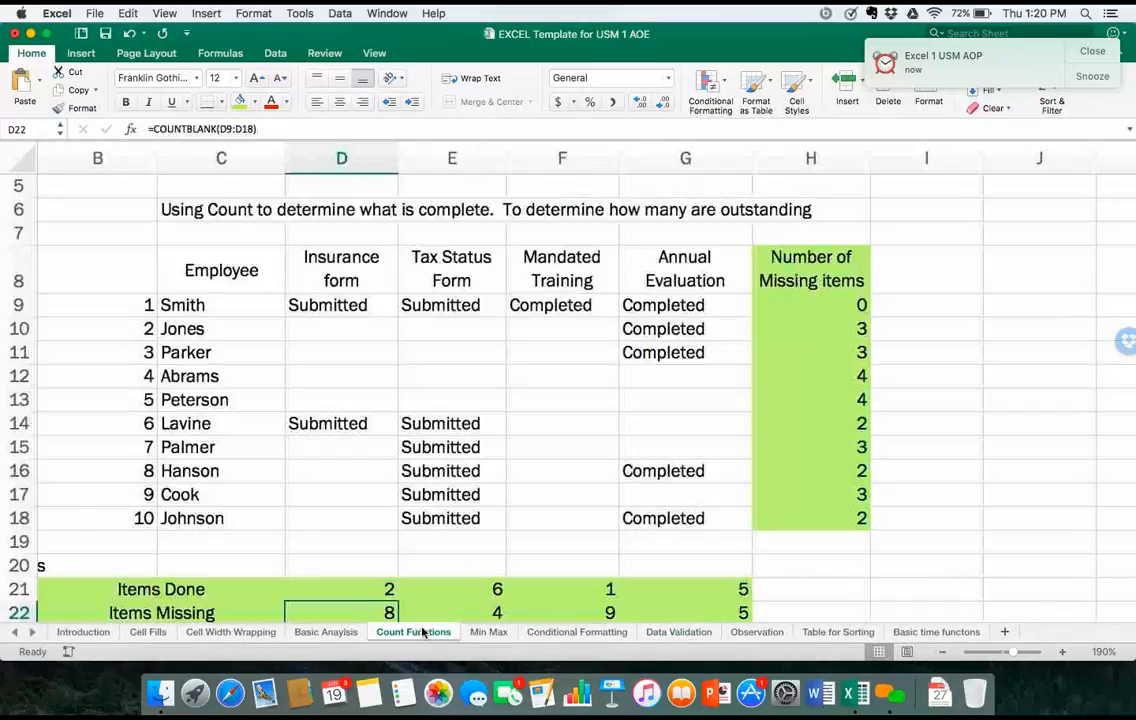
click(386, 307)
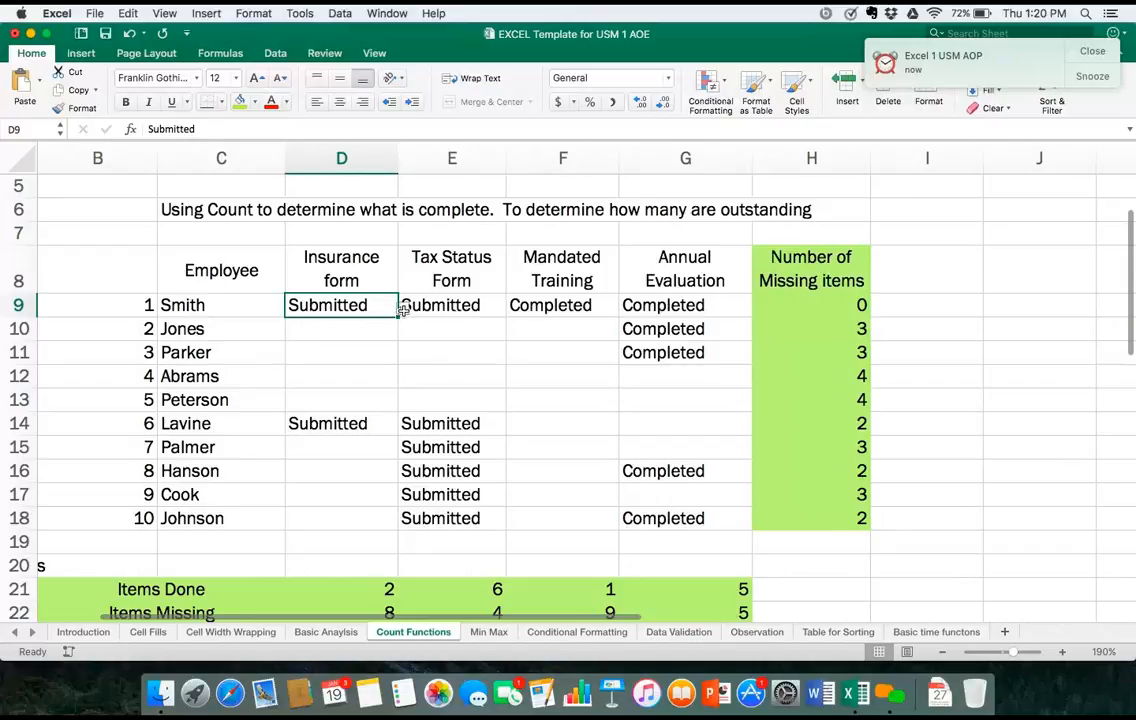
click(403, 312)
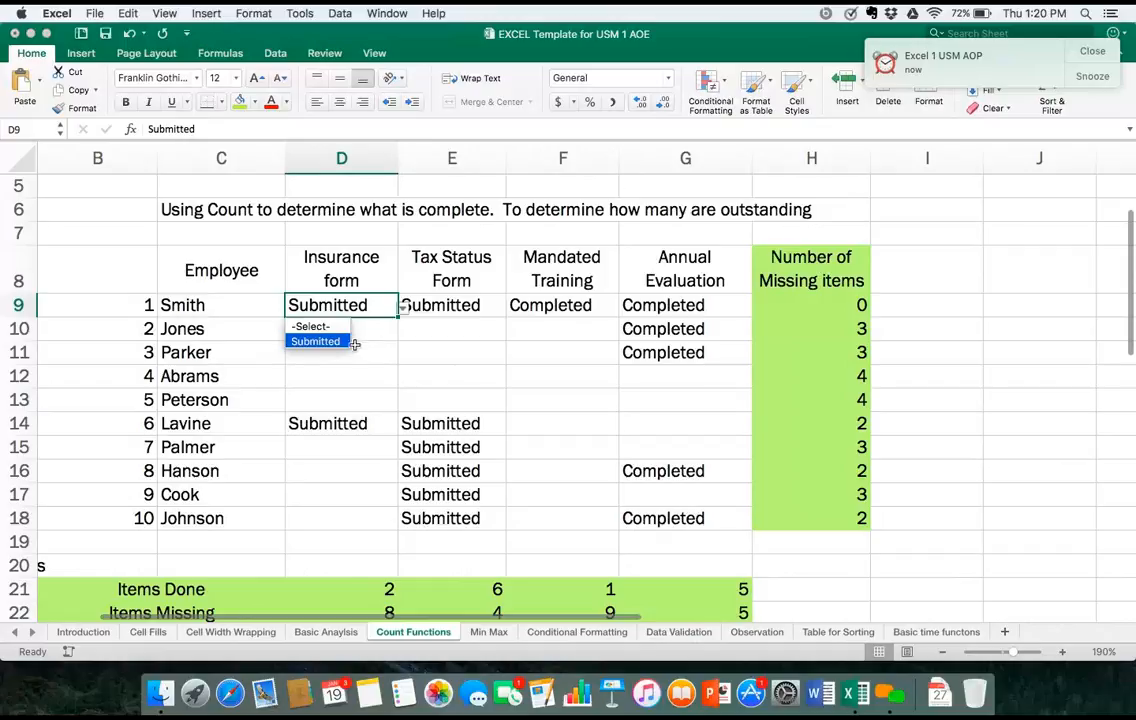
click(689, 637)
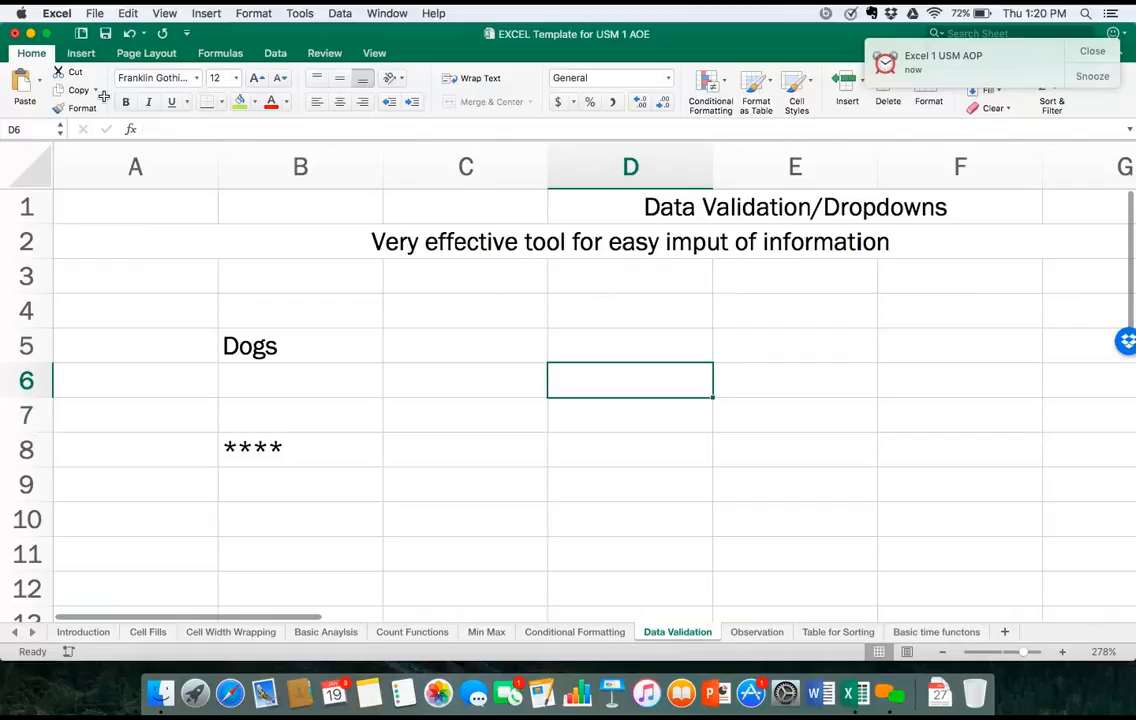
click(273, 54)
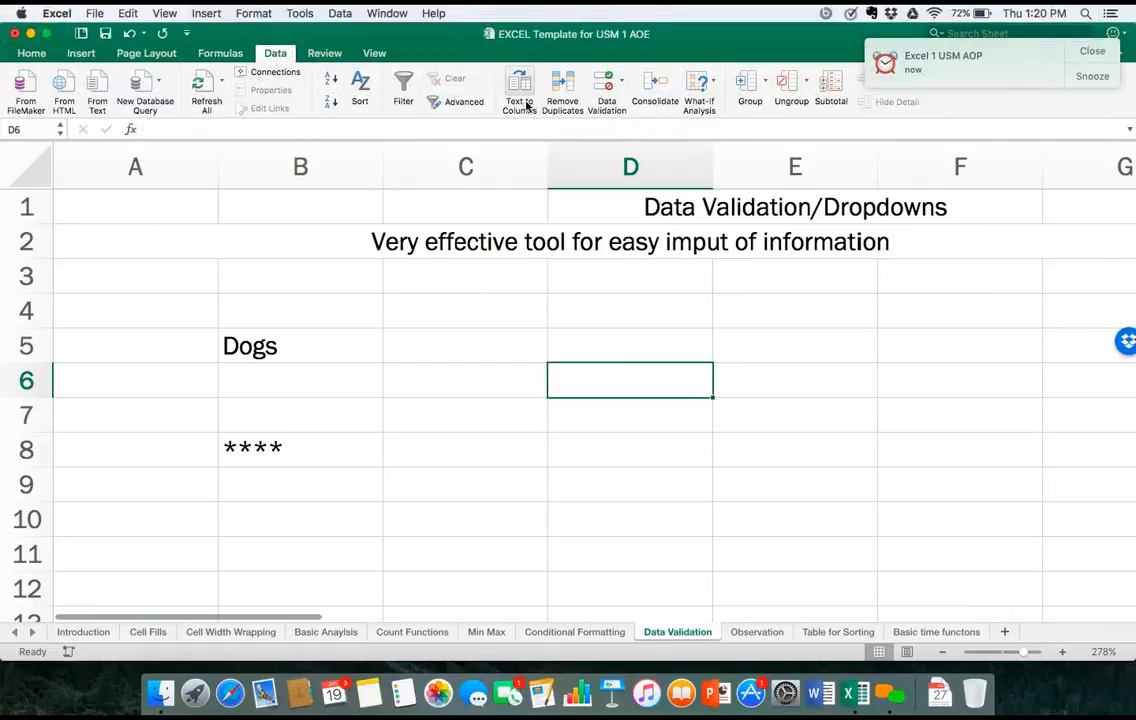
click(607, 86)
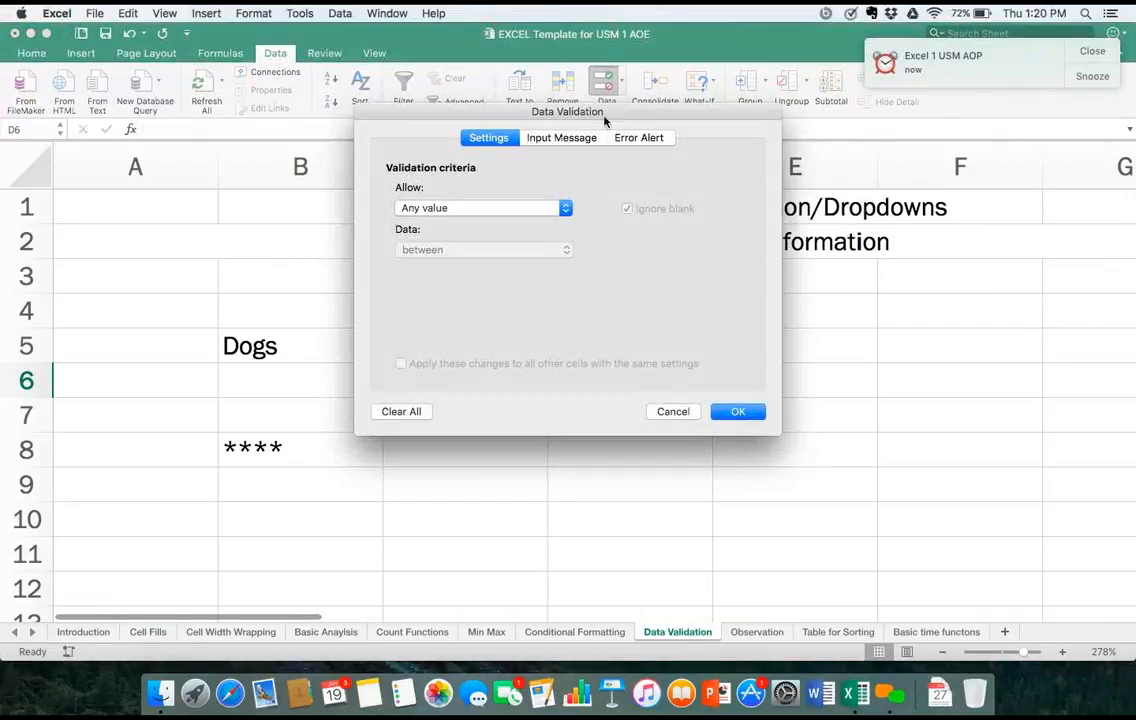
click(501, 214)
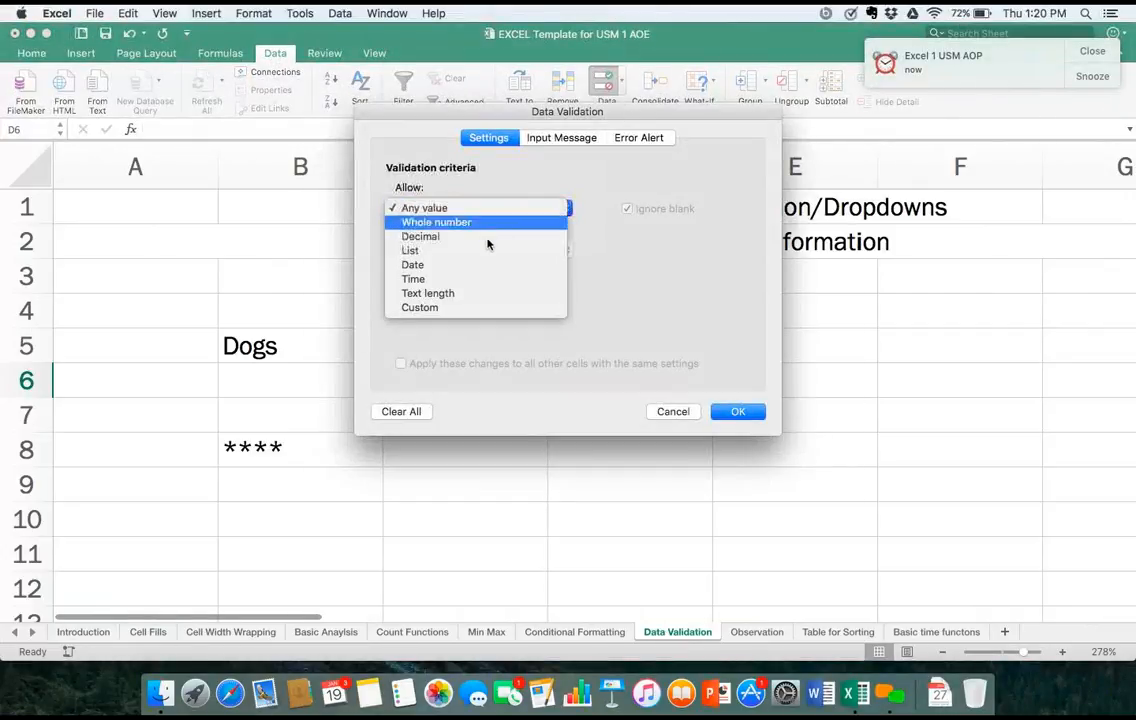
click(484, 251)
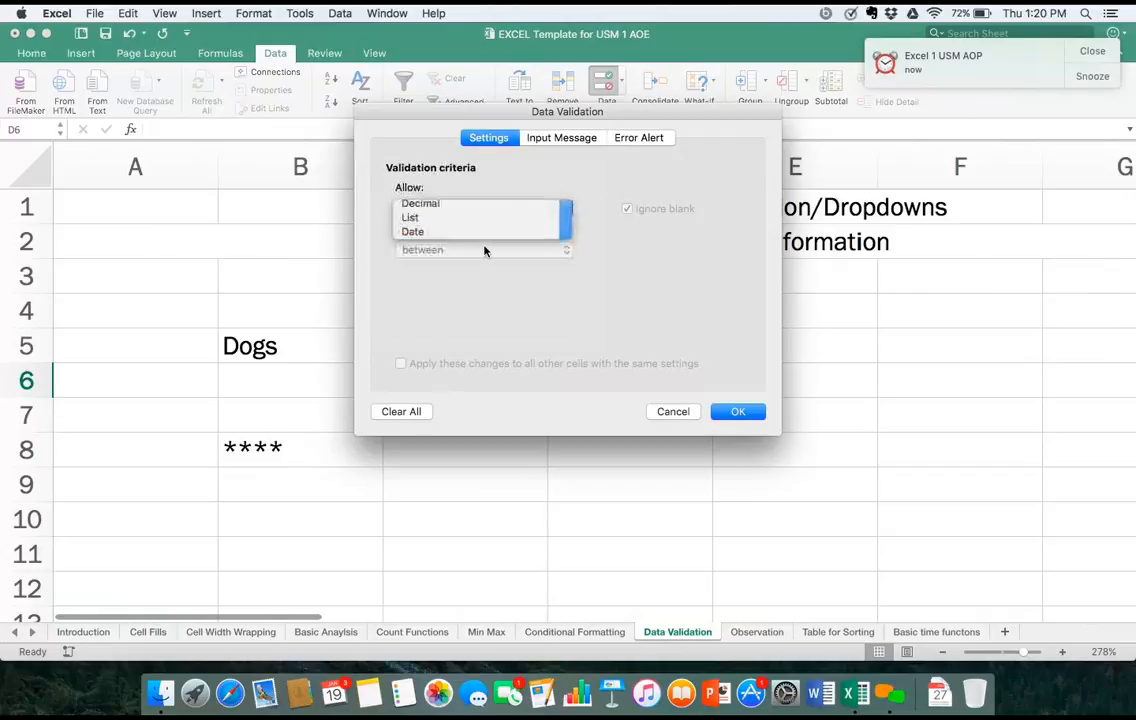
click(676, 410)
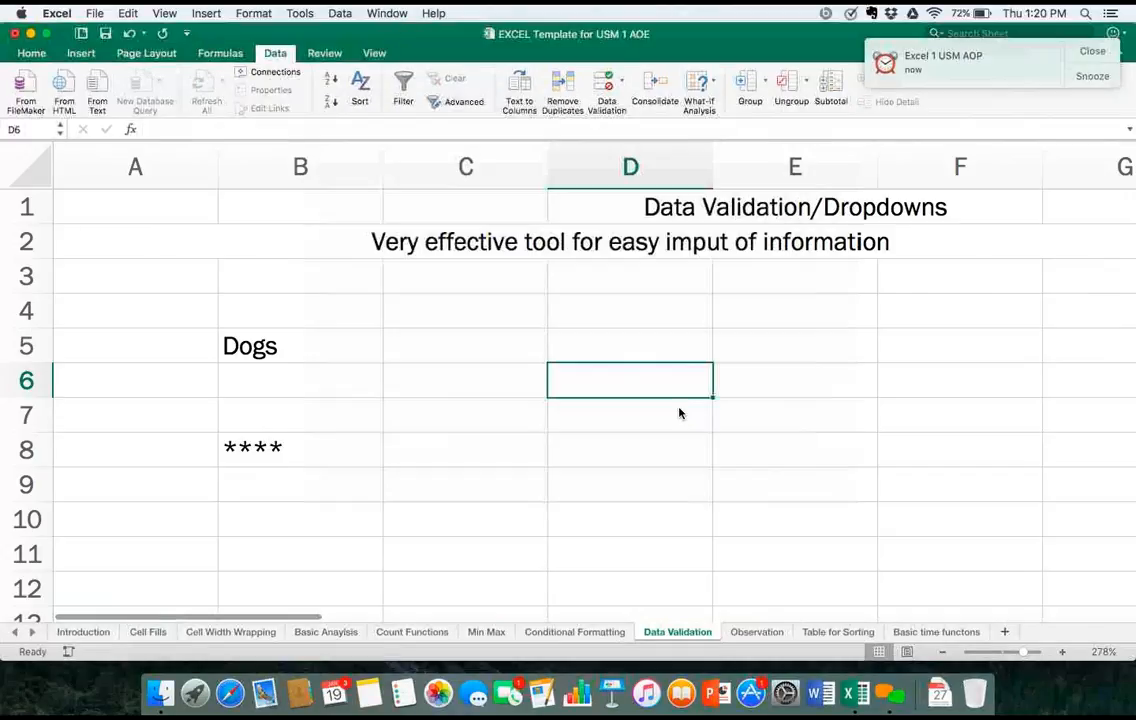
Add list data validation to cell D6 with the source items Dog, Cat, Fish.
click(604, 86)
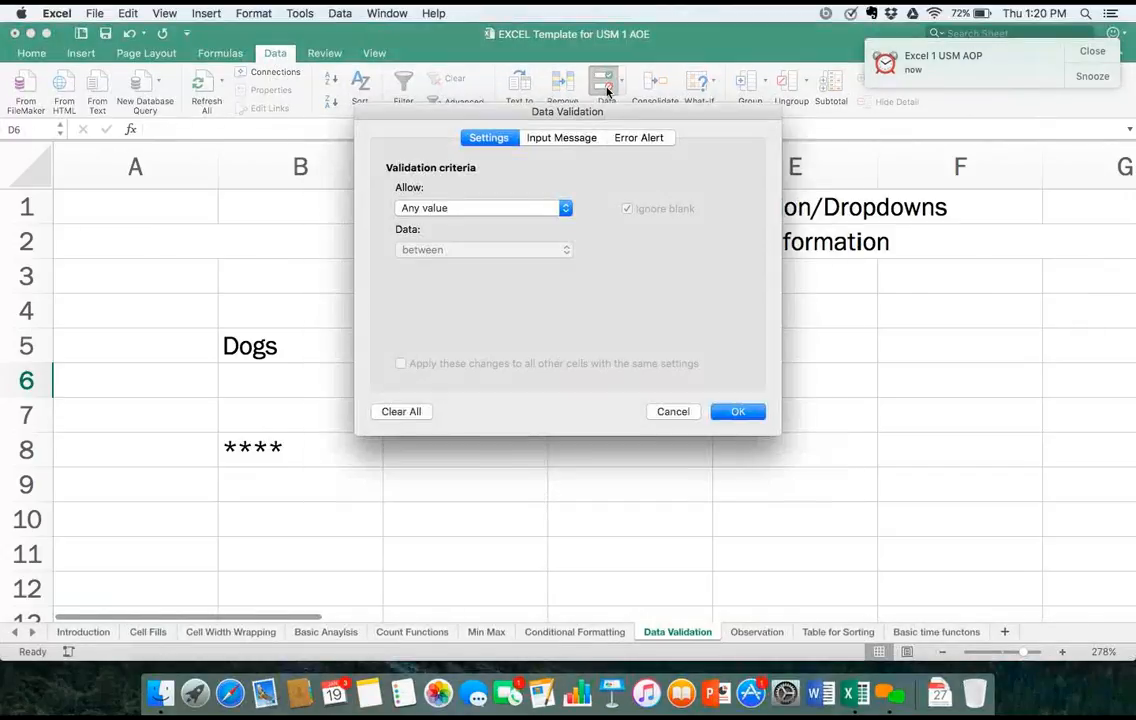
click(510, 208)
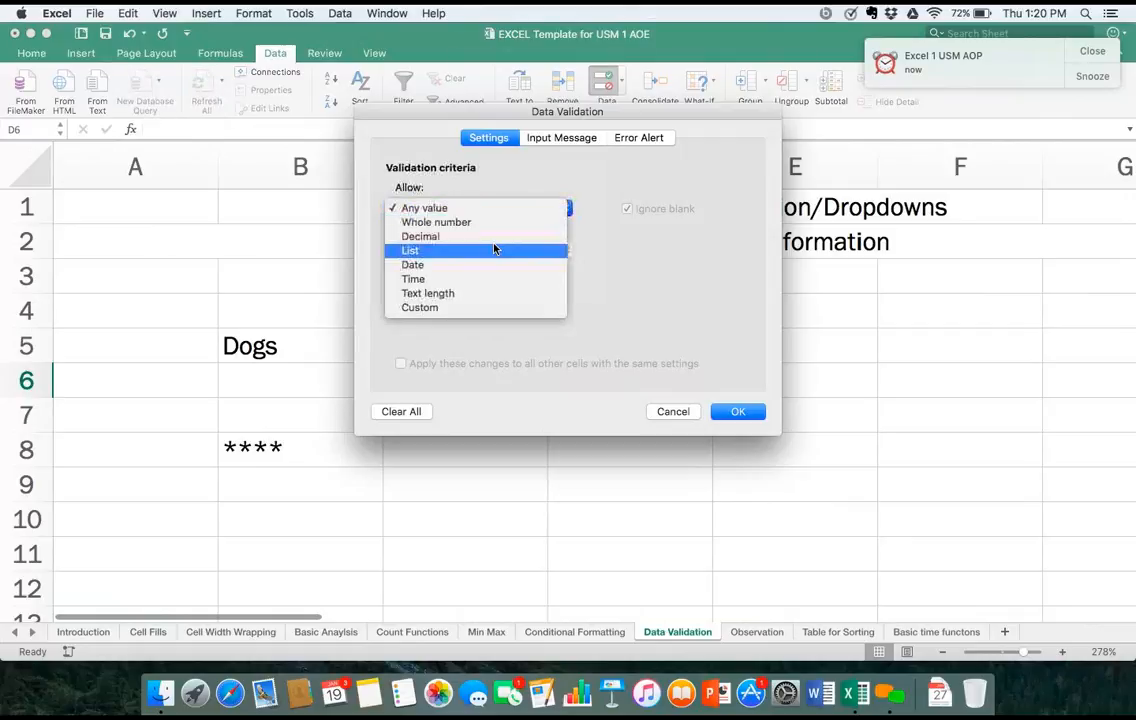
click(494, 249)
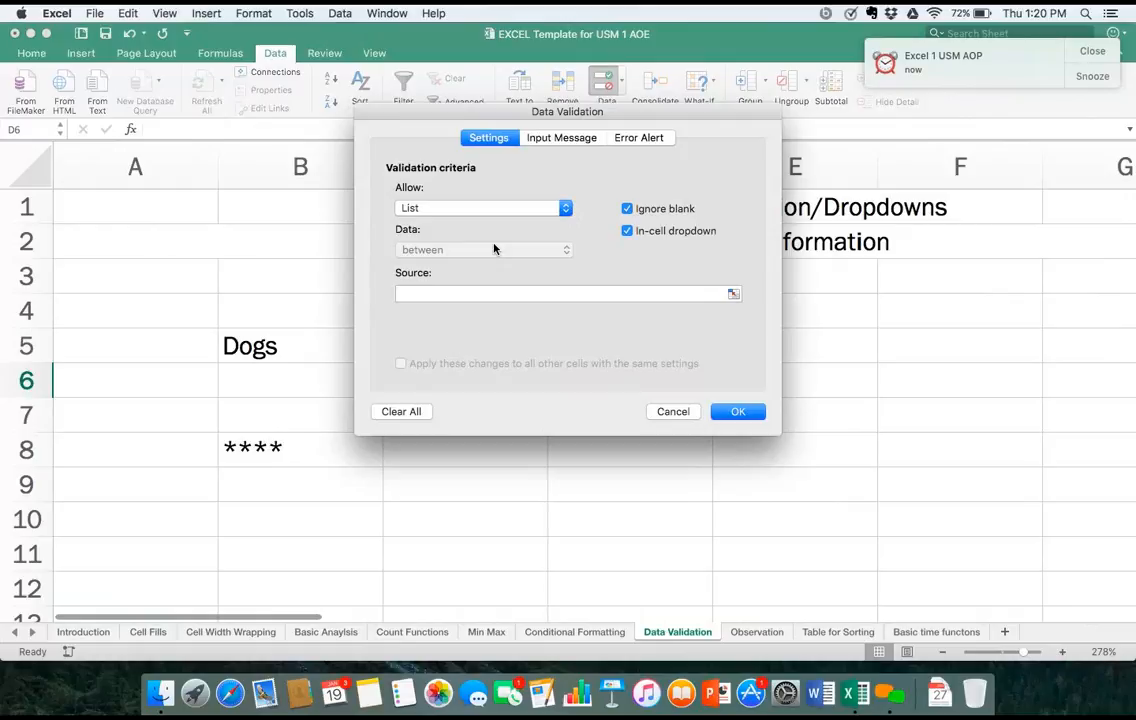
click(455, 296)
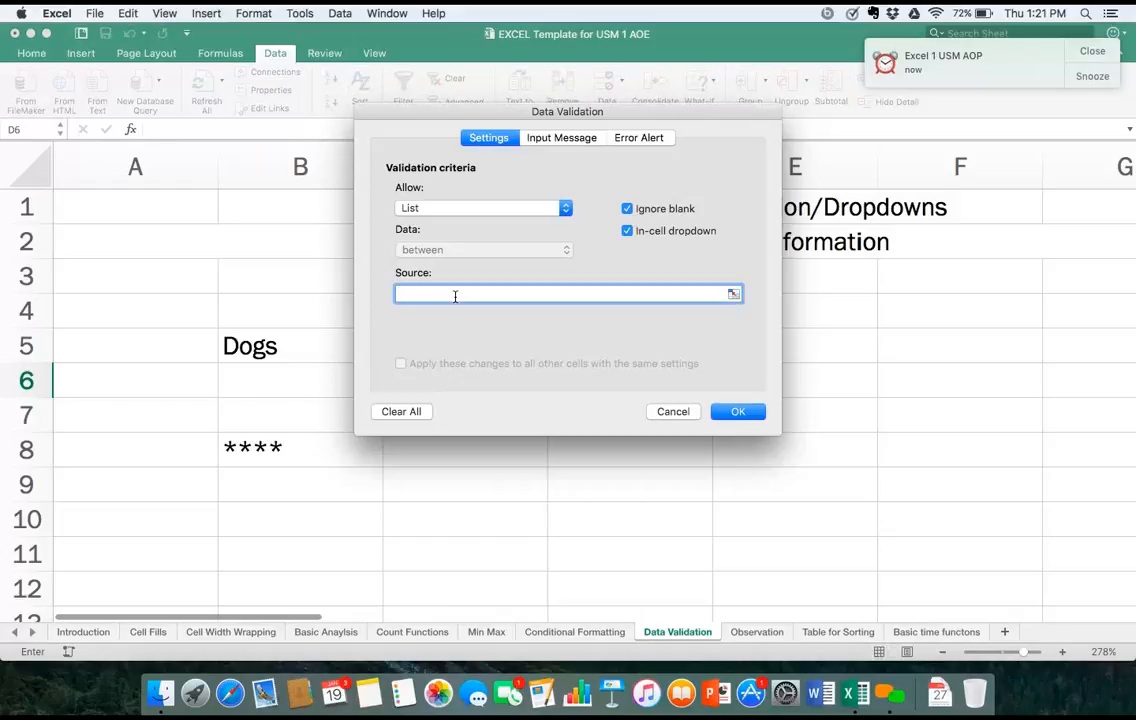
text(Dog, Cat, Fish)
click(733, 413)
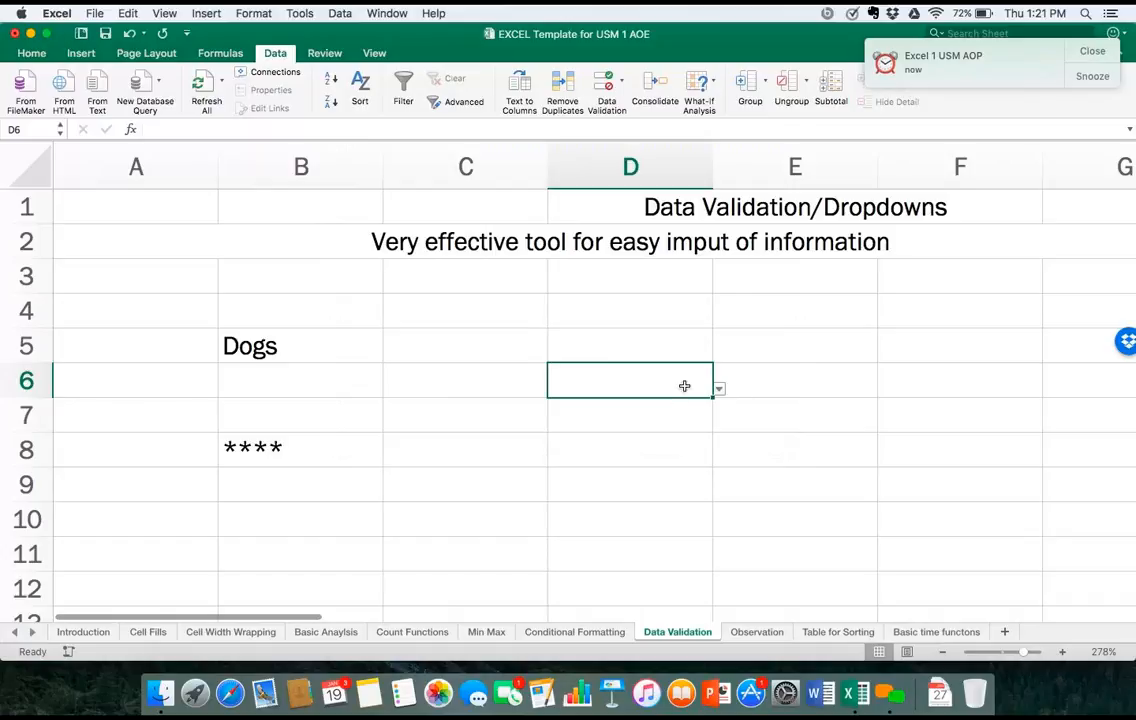
Try out the drop-down list in D6 by choosing Cat and switching the choice to Fish.
click(682, 439)
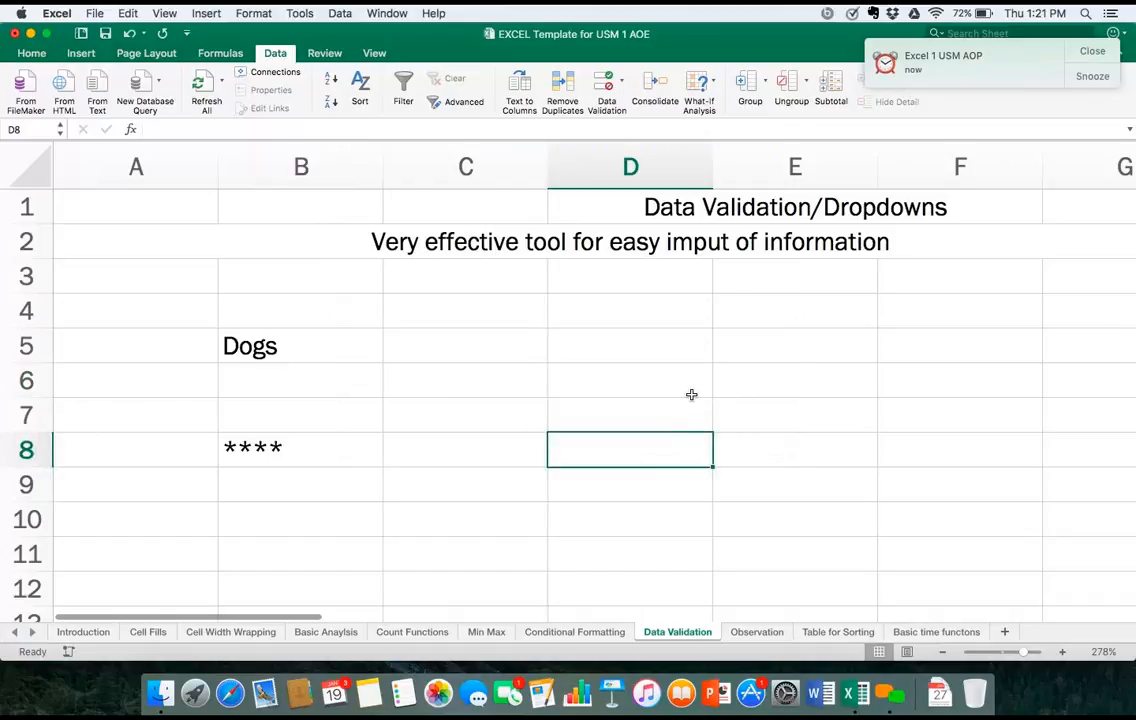
click(690, 394)
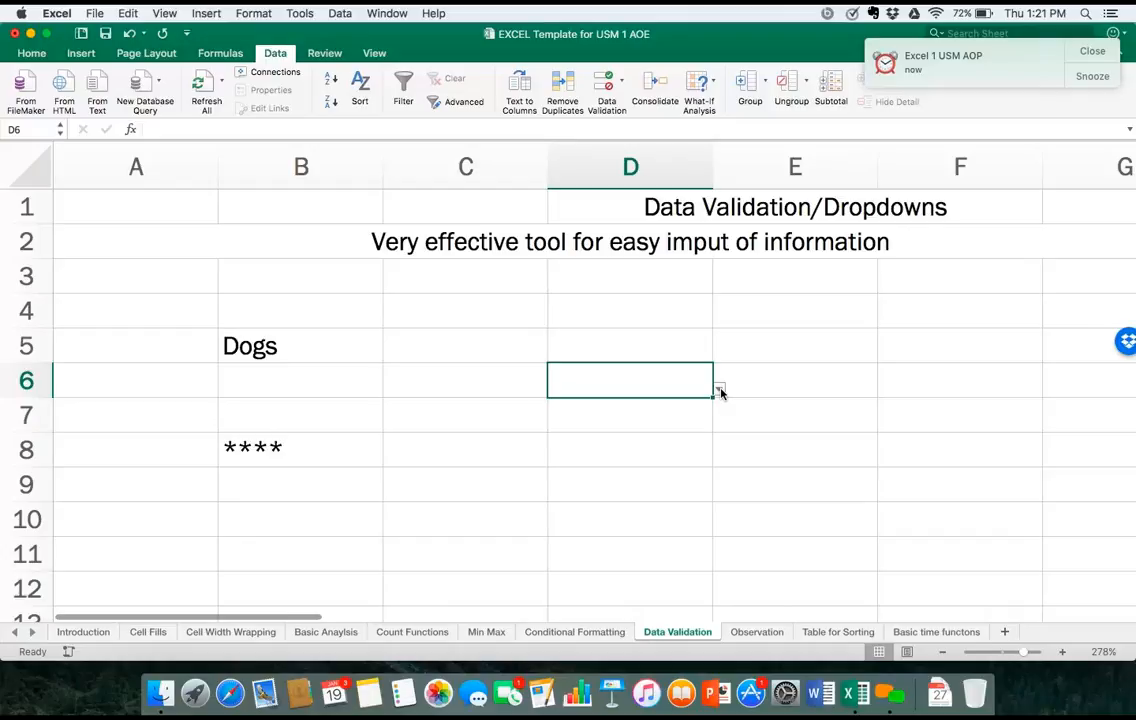
click(719, 391)
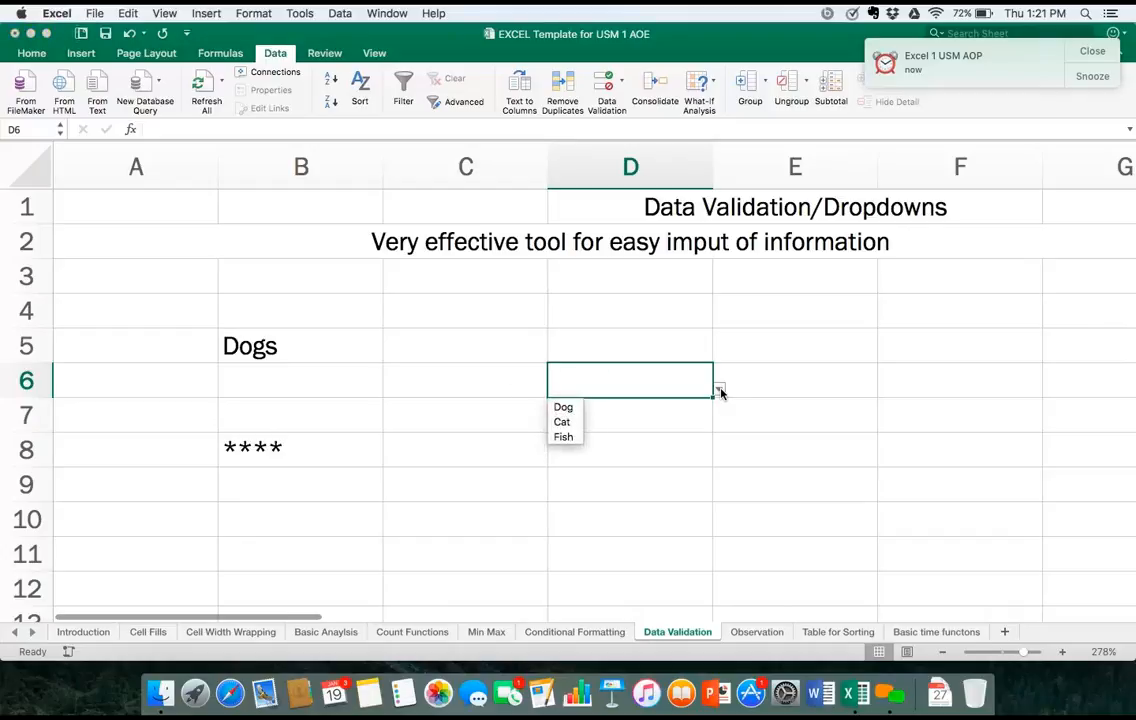
click(576, 423)
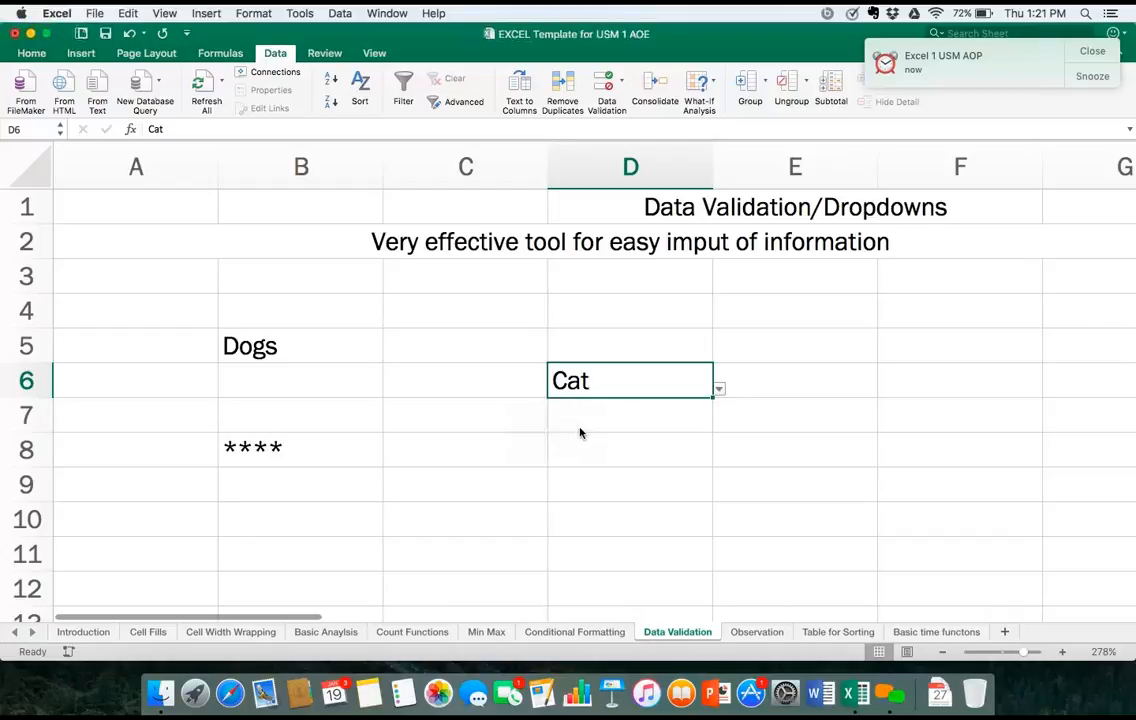
click(717, 391)
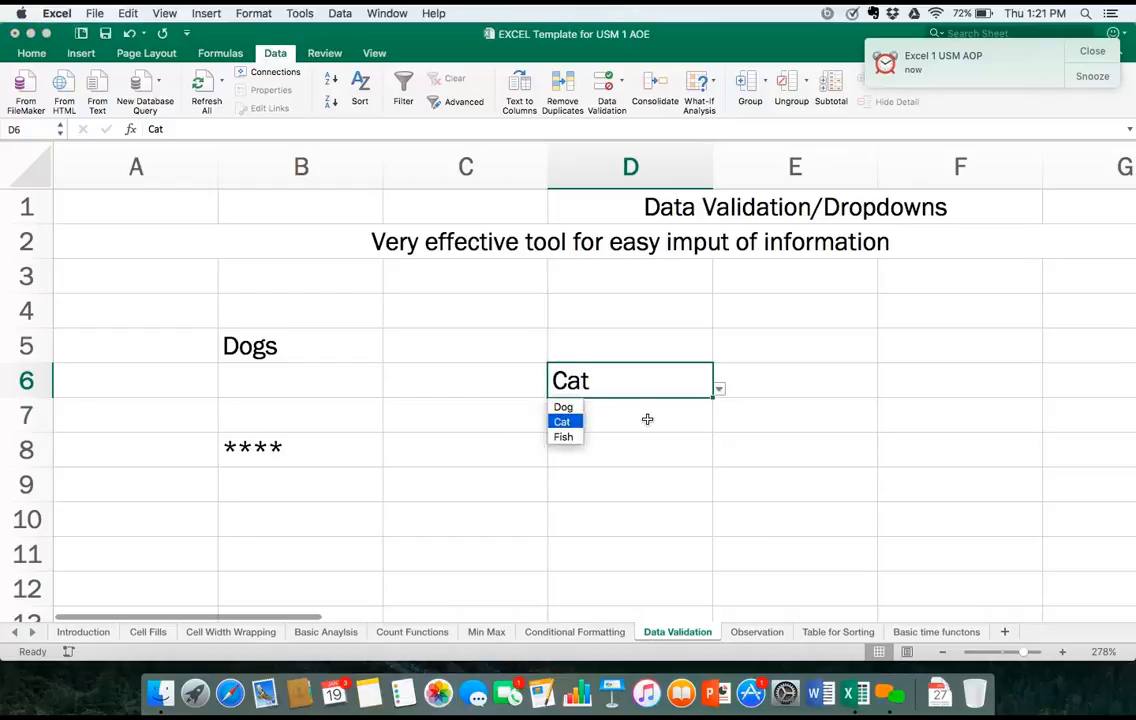
click(573, 438)
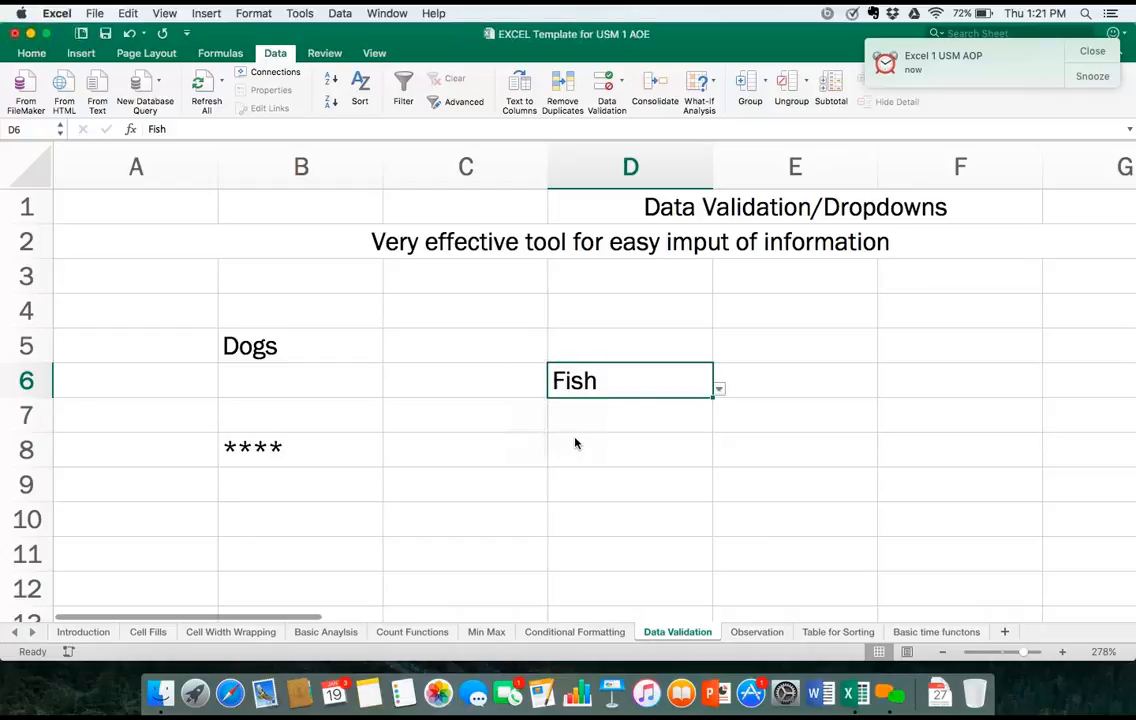
Add list data validation to cell D9 with the source items Apples, Oranges, Pears.
click(604, 490)
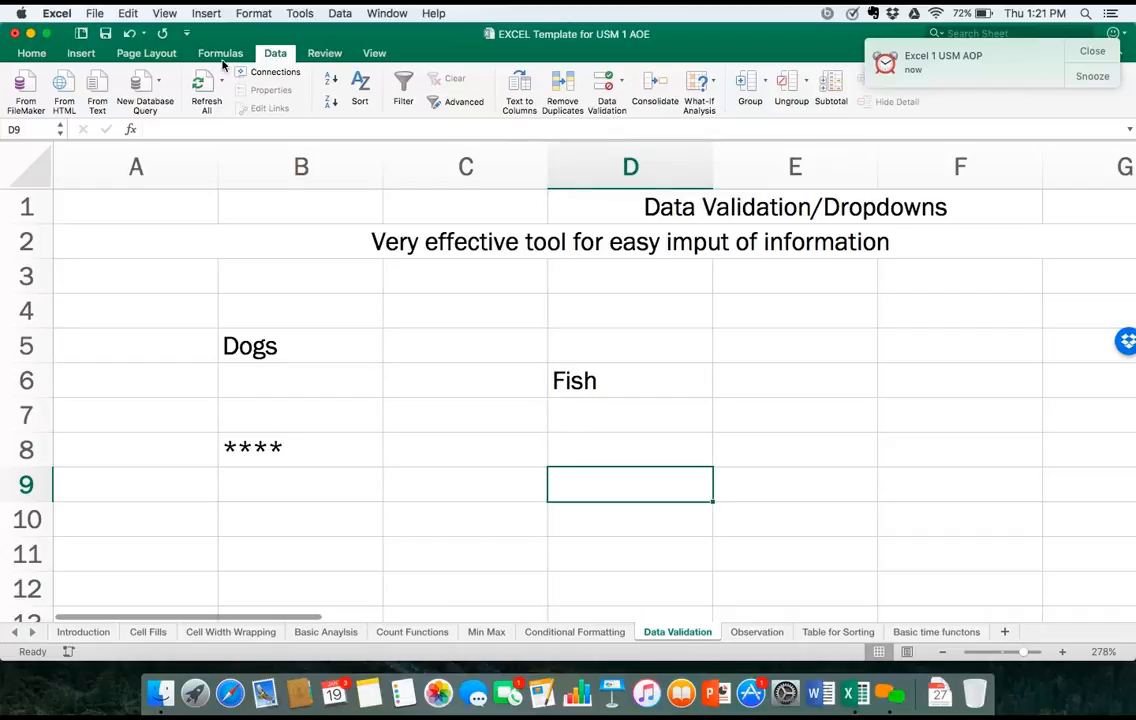
click(605, 90)
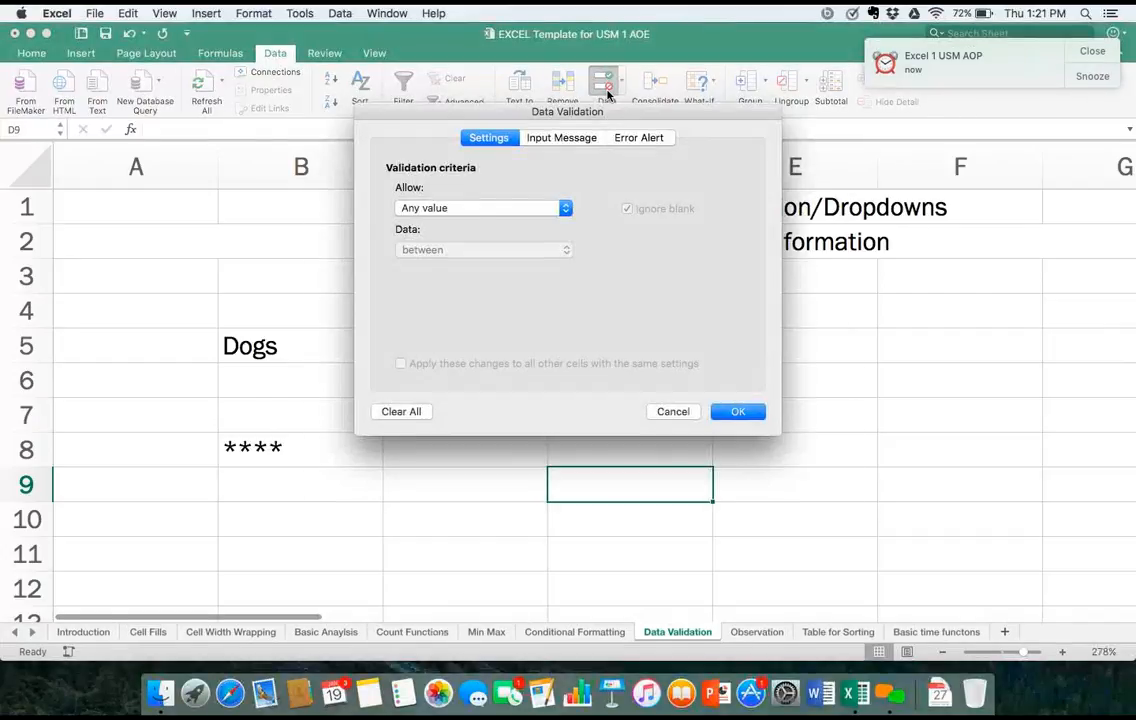
click(462, 210)
click(456, 253)
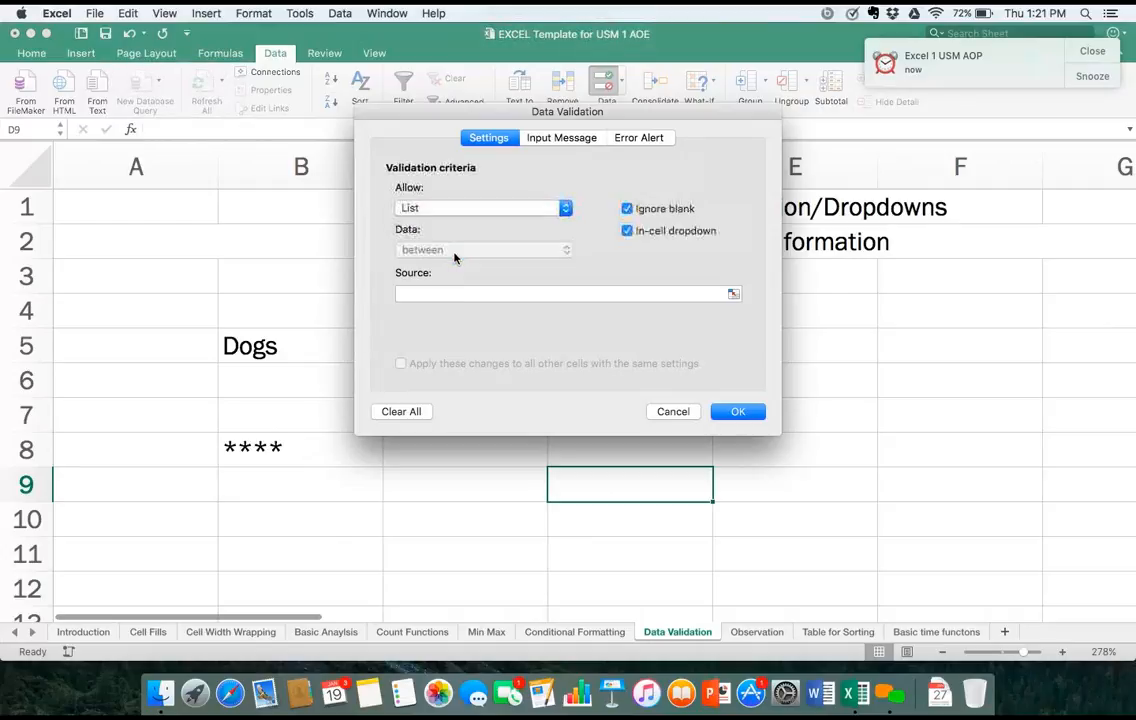
click(453, 295)
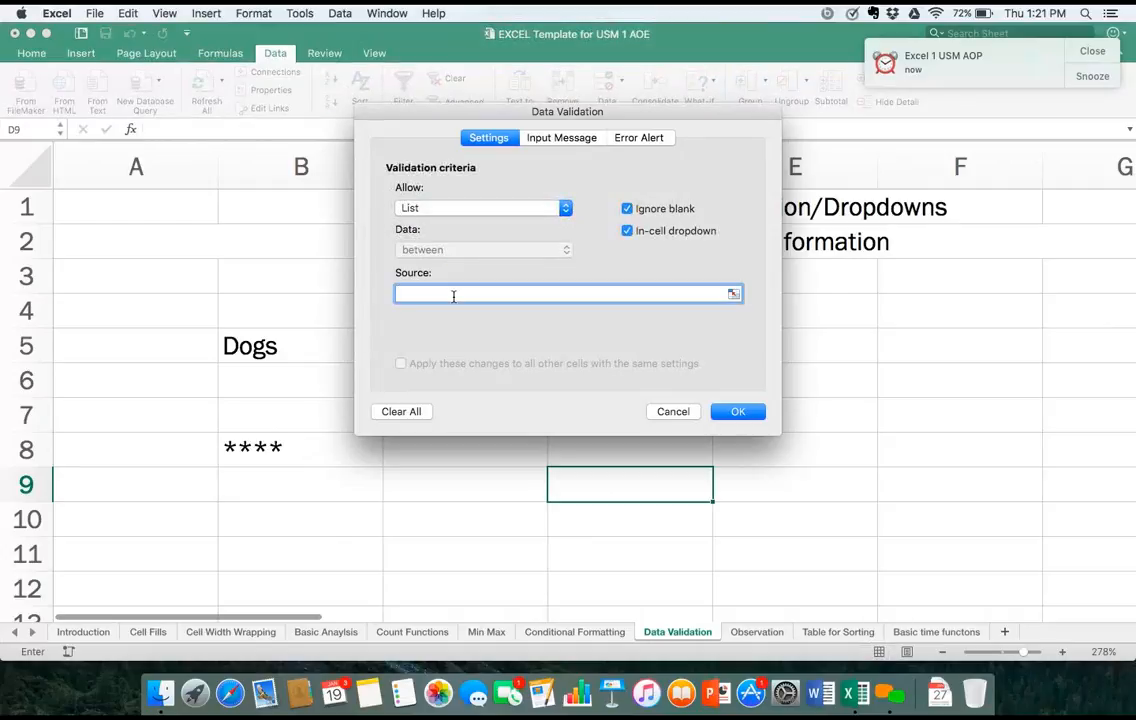
text(Apples, Prang)
key(BackSpace)
key(BackSpace)
key(BackSpace)
key(BackSpace)
key(BackSpace)
text(Oranges, PEar)
key(BackSpace)
key(BackSpace)
key(BackSpace)
text(ears)
click(738, 411)
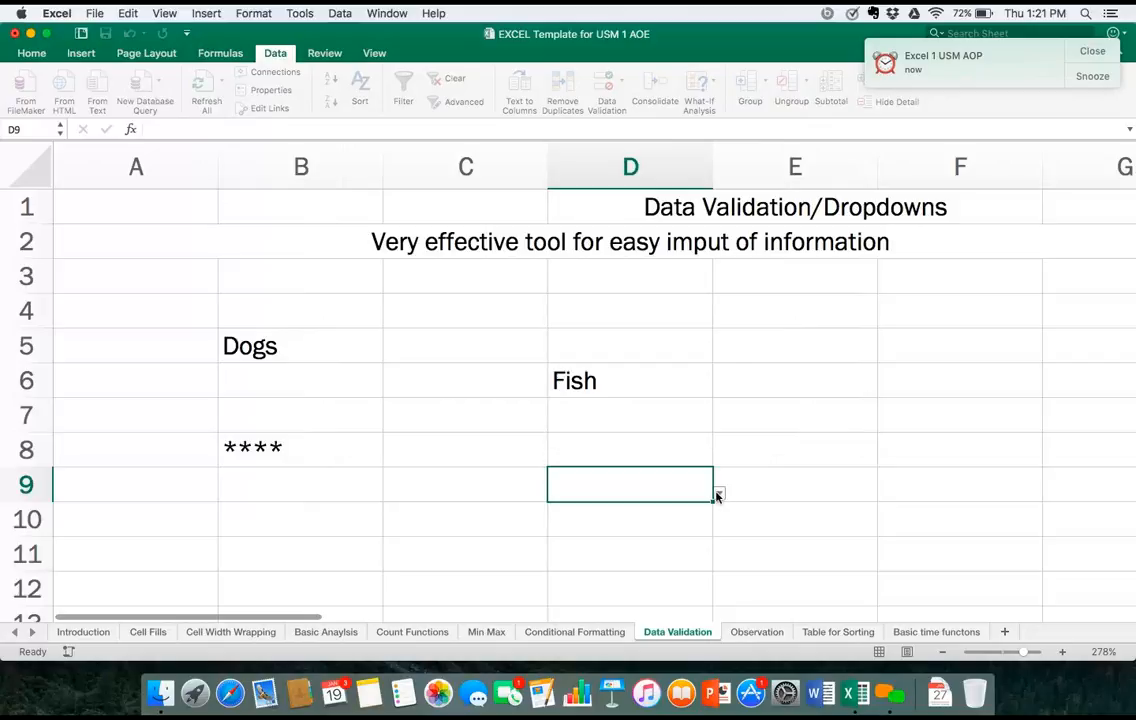
Choose Oranges from the drop-down list in D9, and switch the D6 choice to Dog and then Cat.
click(717, 494)
click(566, 527)
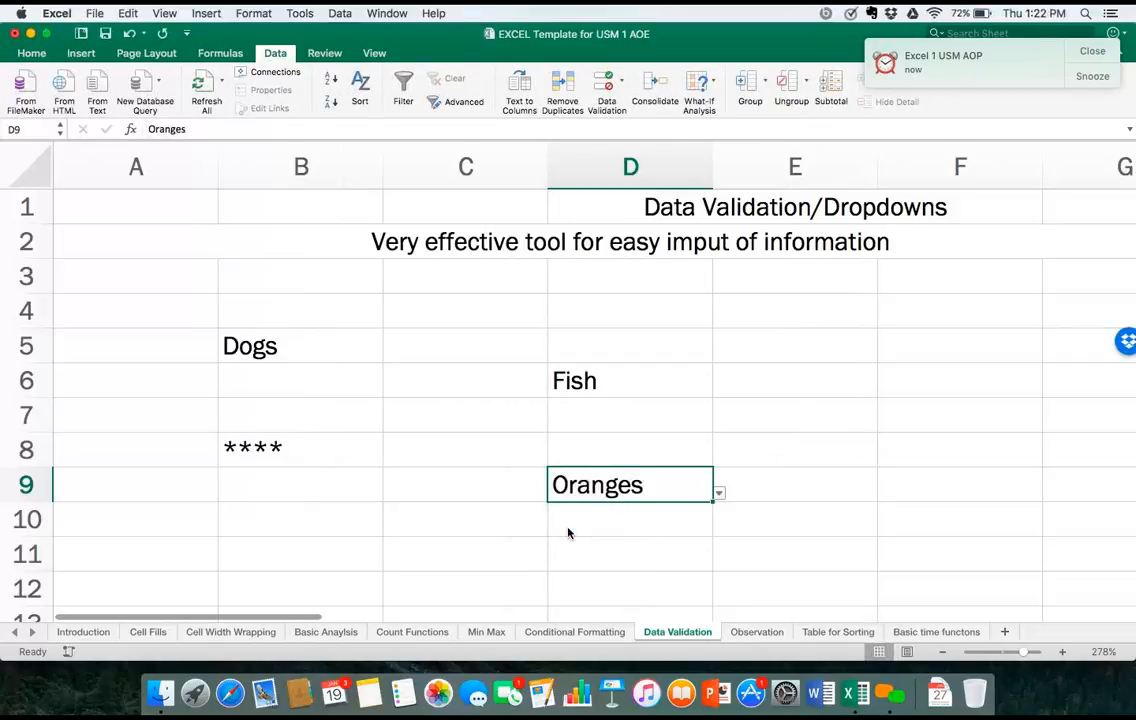
click(669, 393)
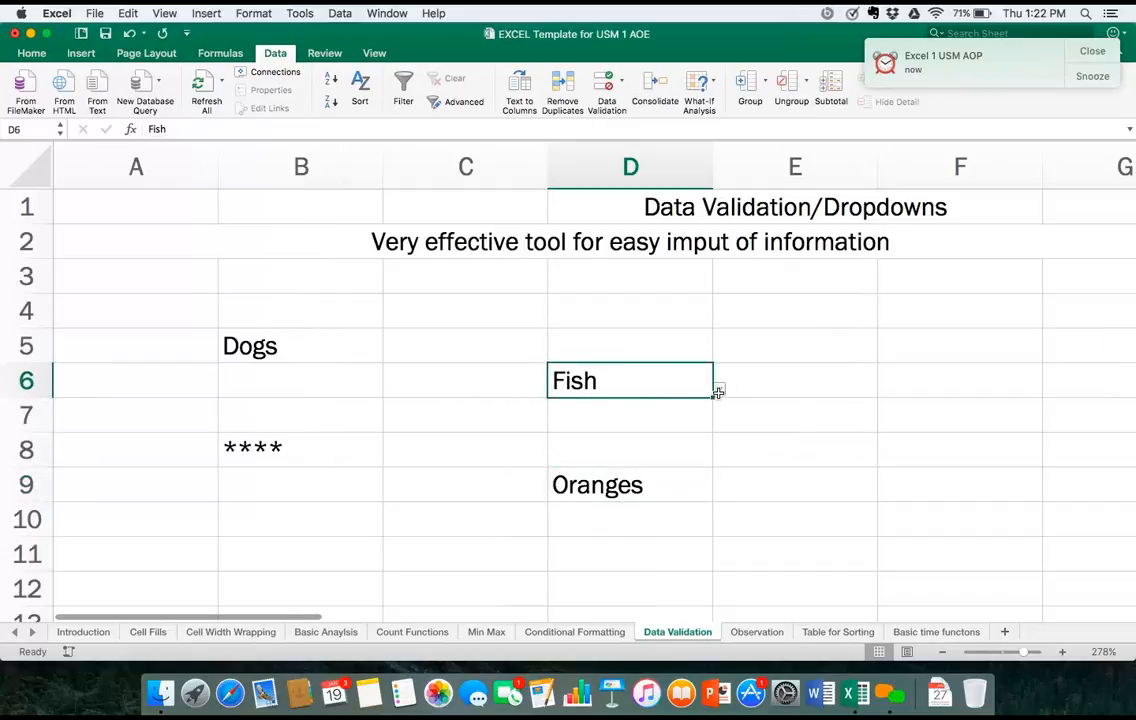
click(718, 390)
click(565, 408)
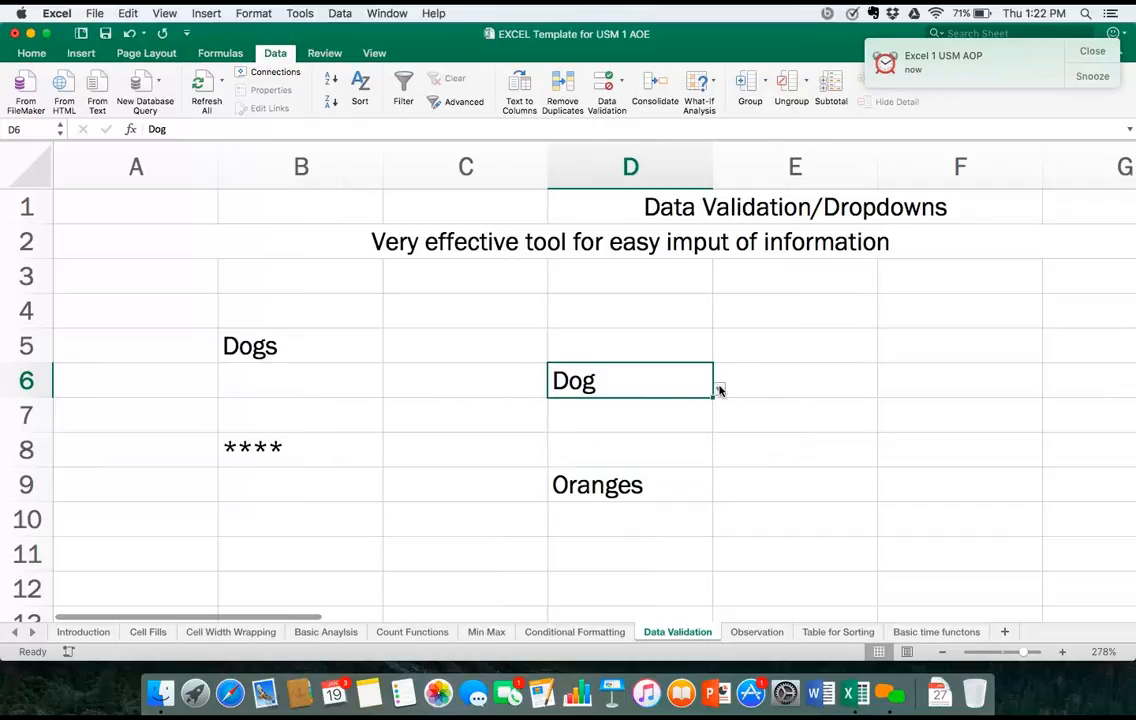
click(718, 389)
click(565, 422)
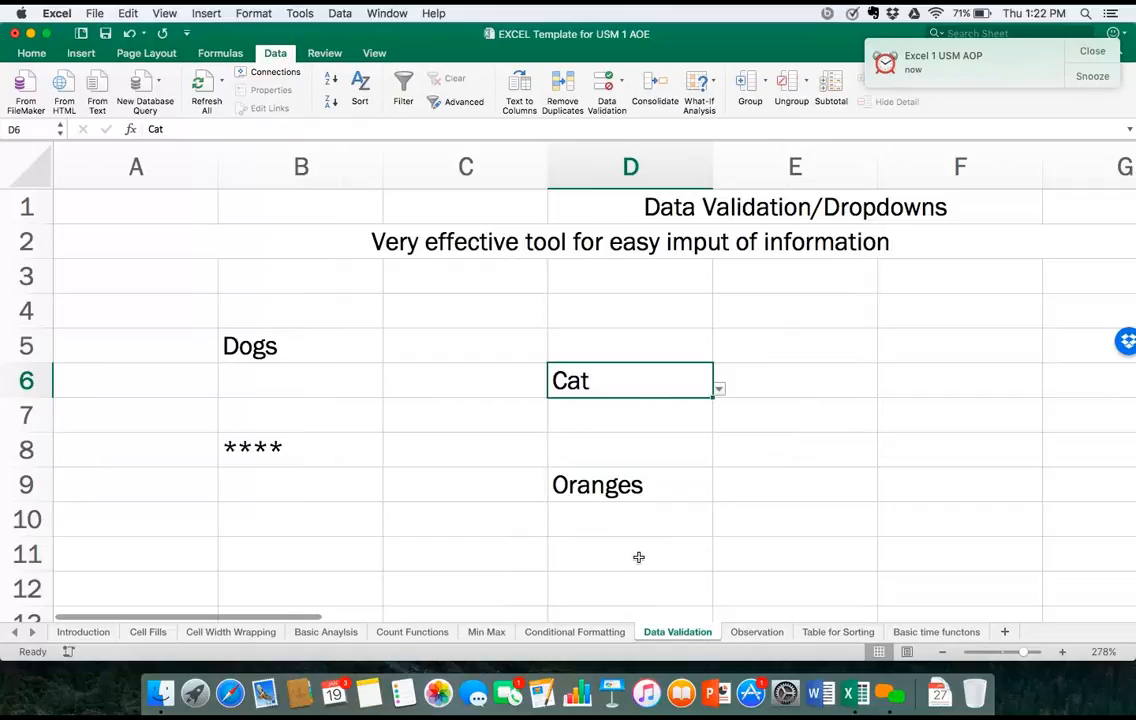
Add -pick- as the first source item of the list validation in D6, ahead of Dog, Cat, Fish.
scroll(639, 557, down, 3)
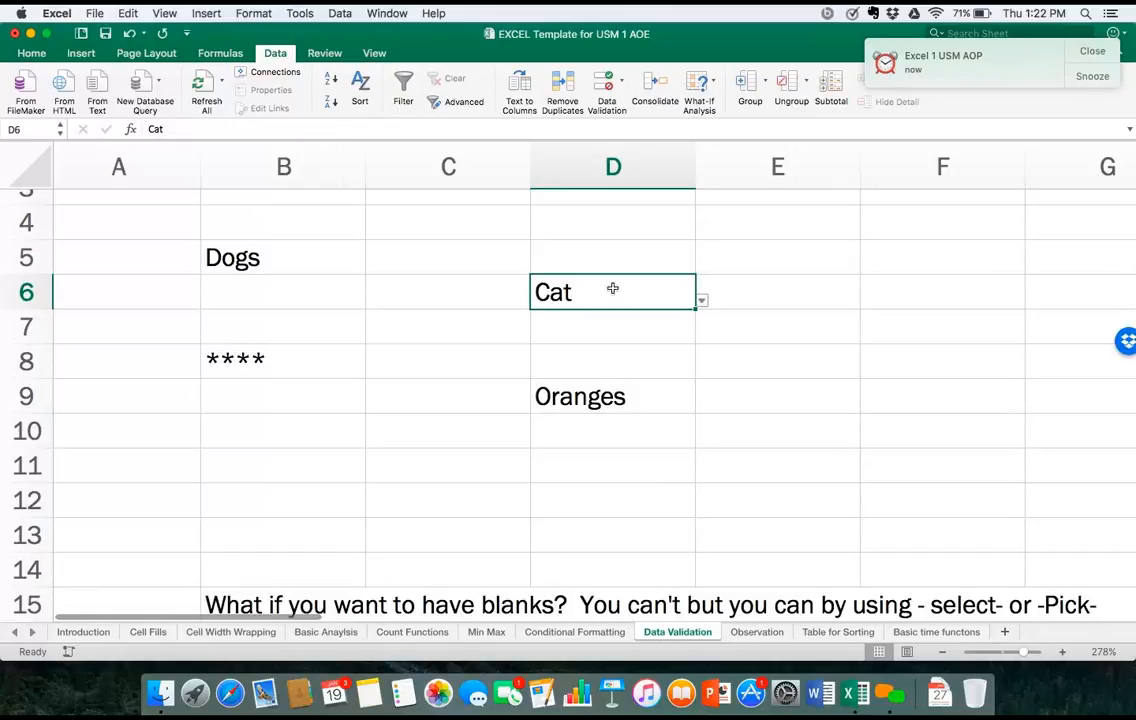
click(607, 84)
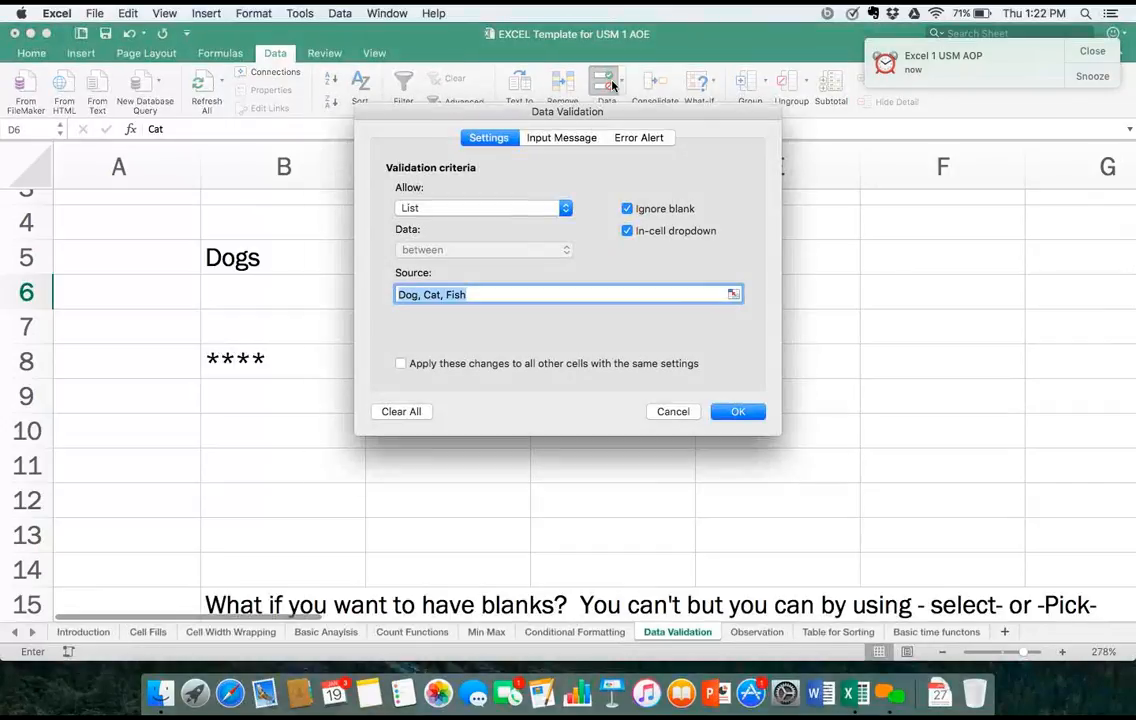
click(400, 293)
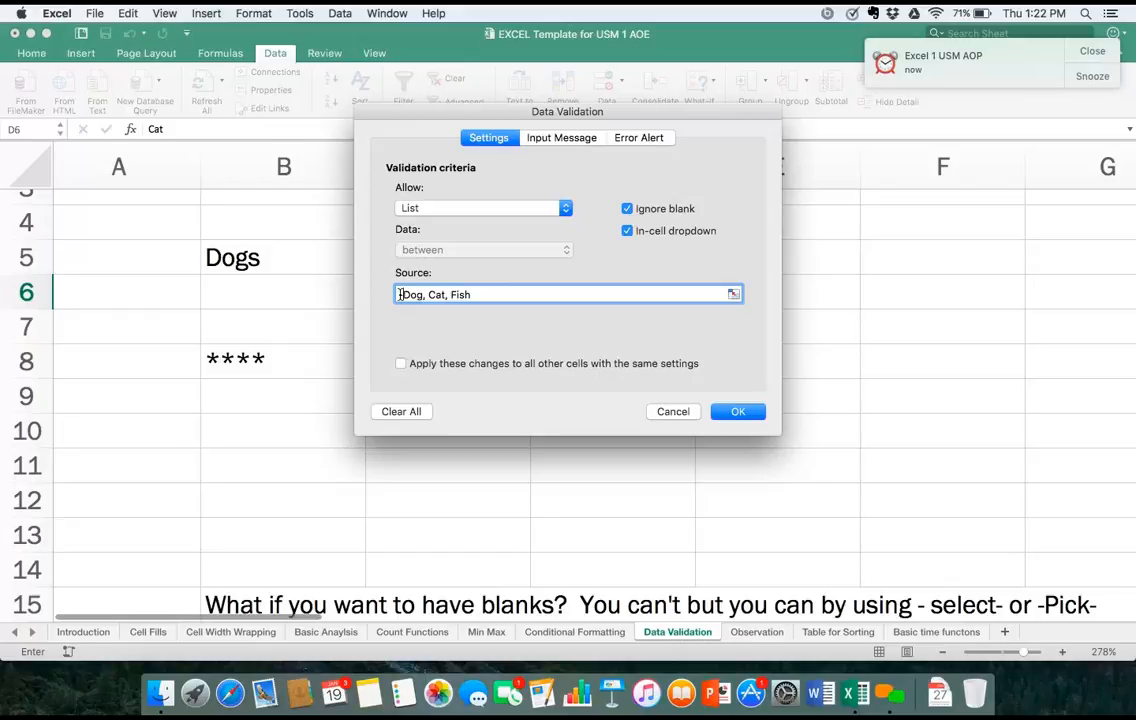
text(pick-,)
click(737, 411)
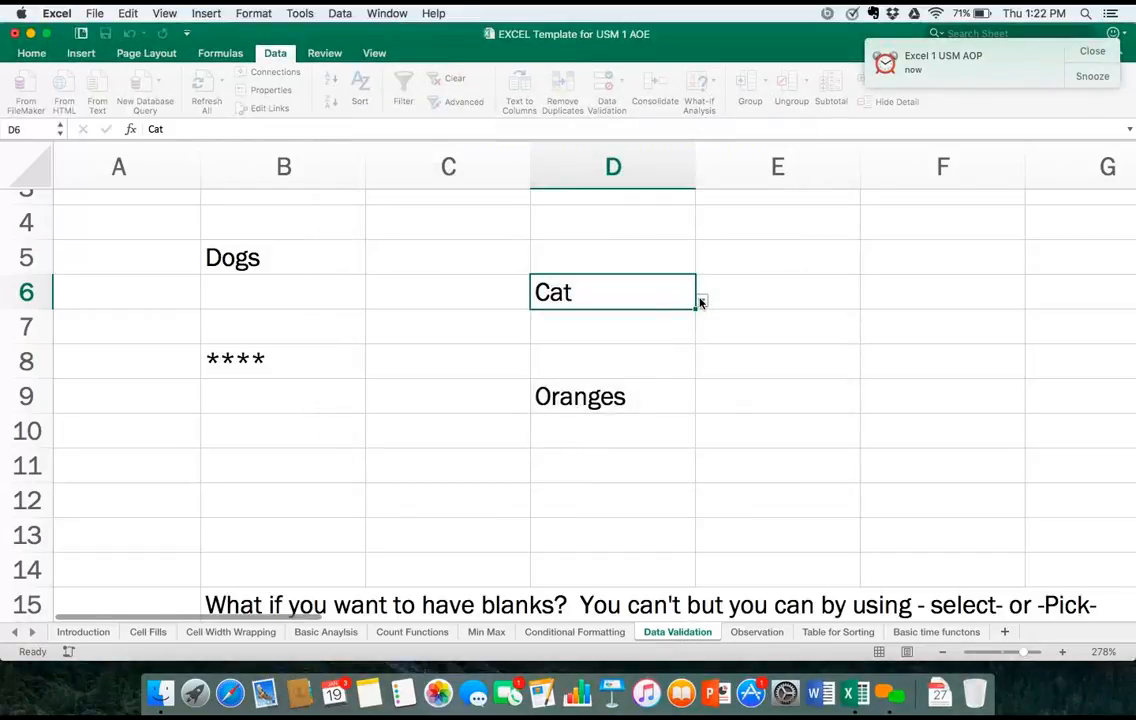
Try out the D6 drop-down list by choosing -pick-, switching to Dog and returning to -pick-.
click(701, 301)
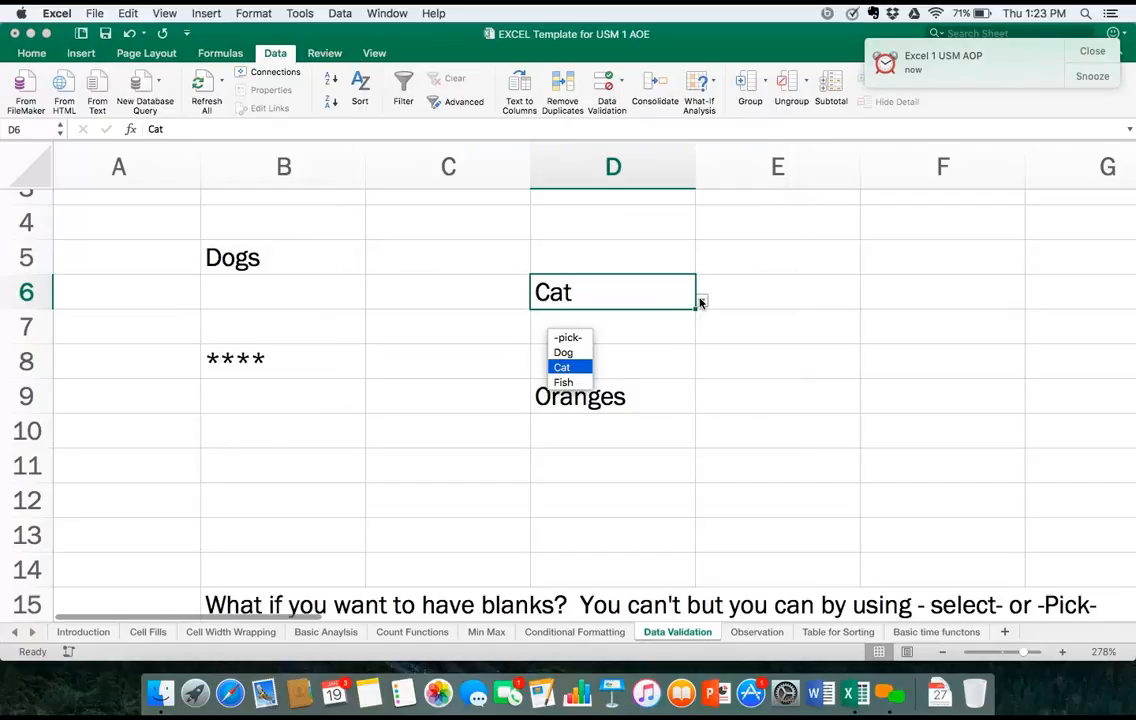
click(568, 337)
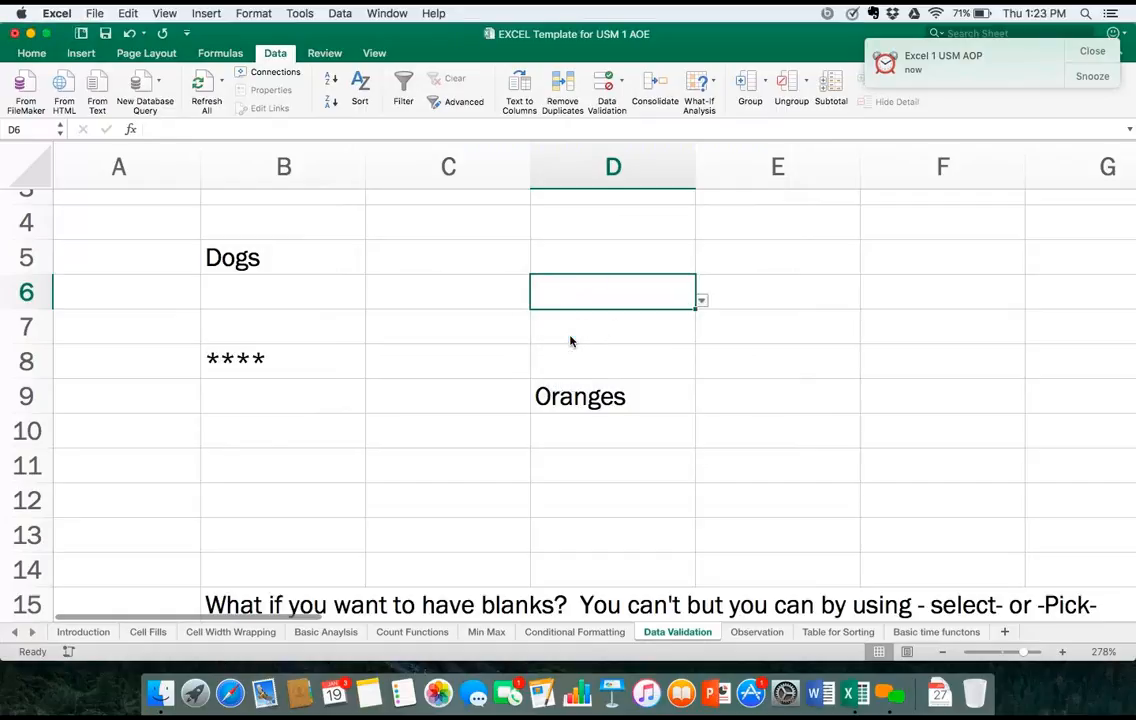
click(701, 301)
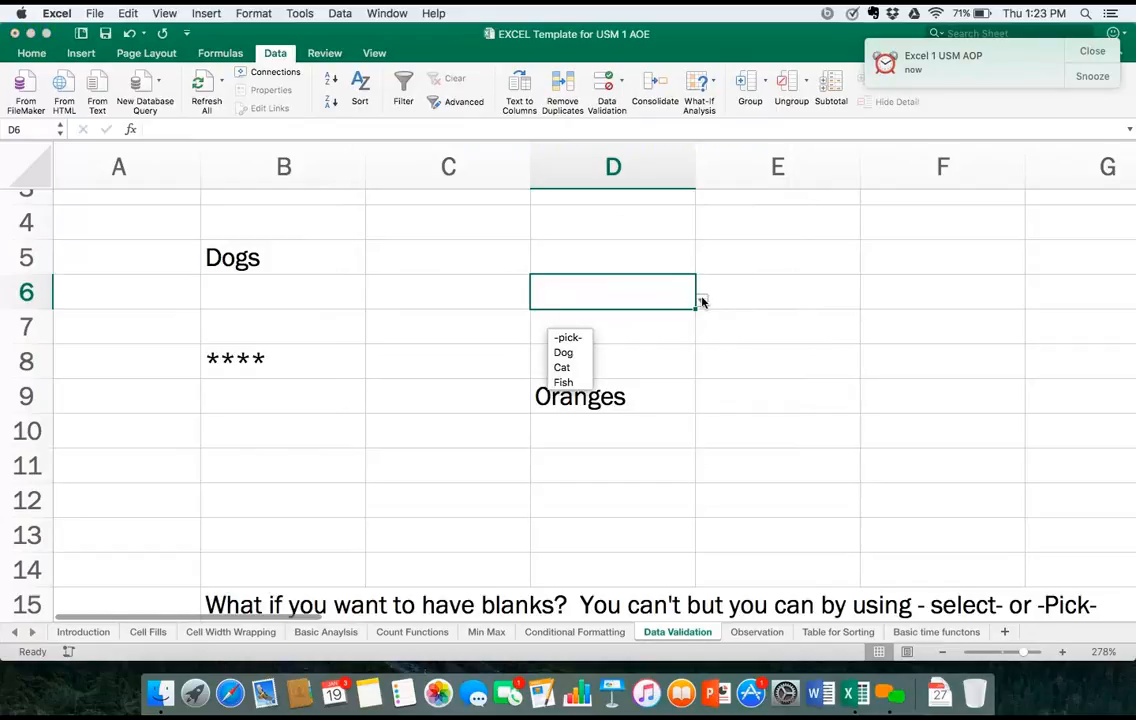
click(585, 353)
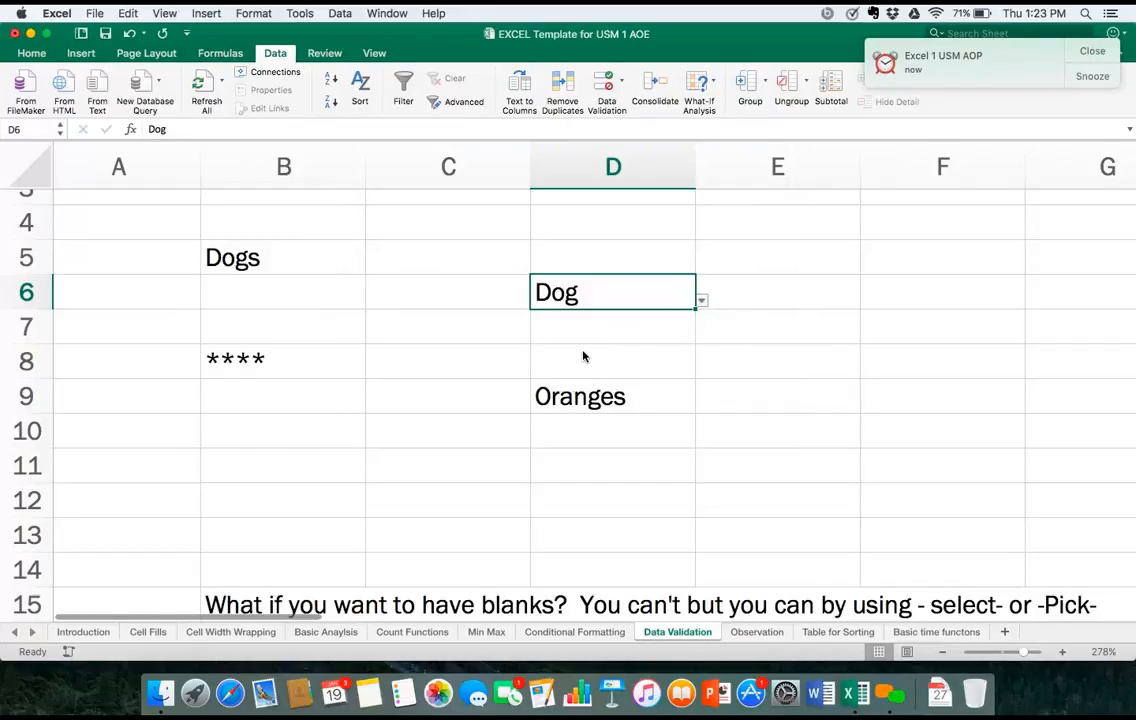
click(701, 301)
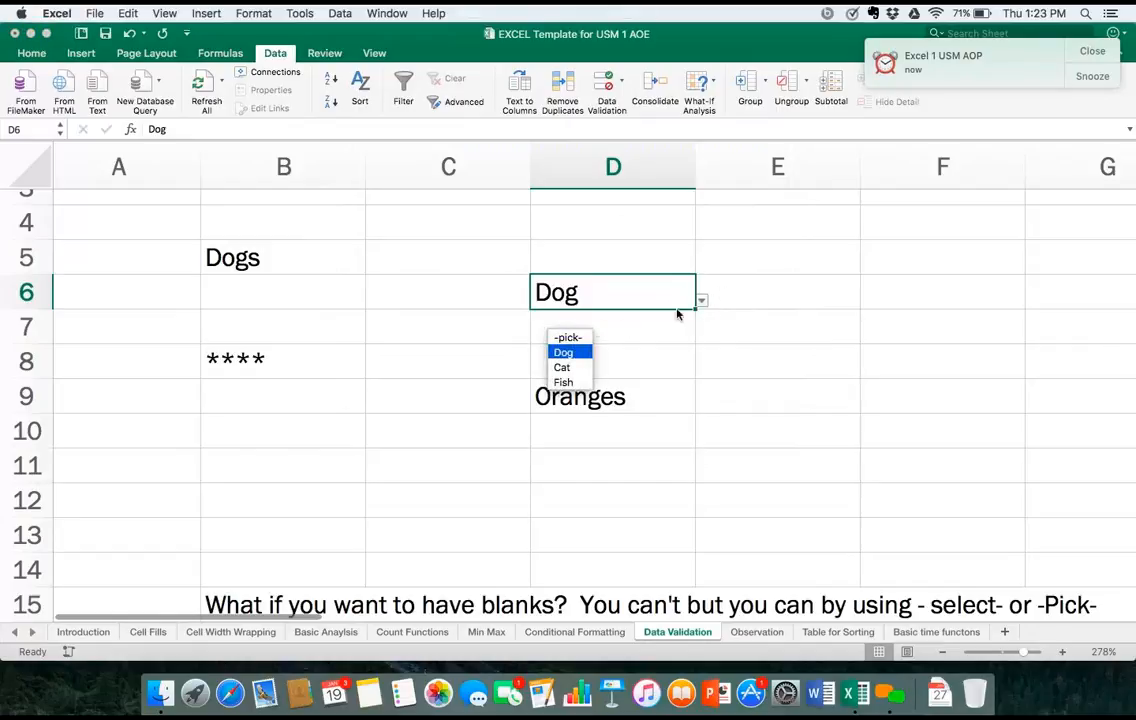
click(589, 338)
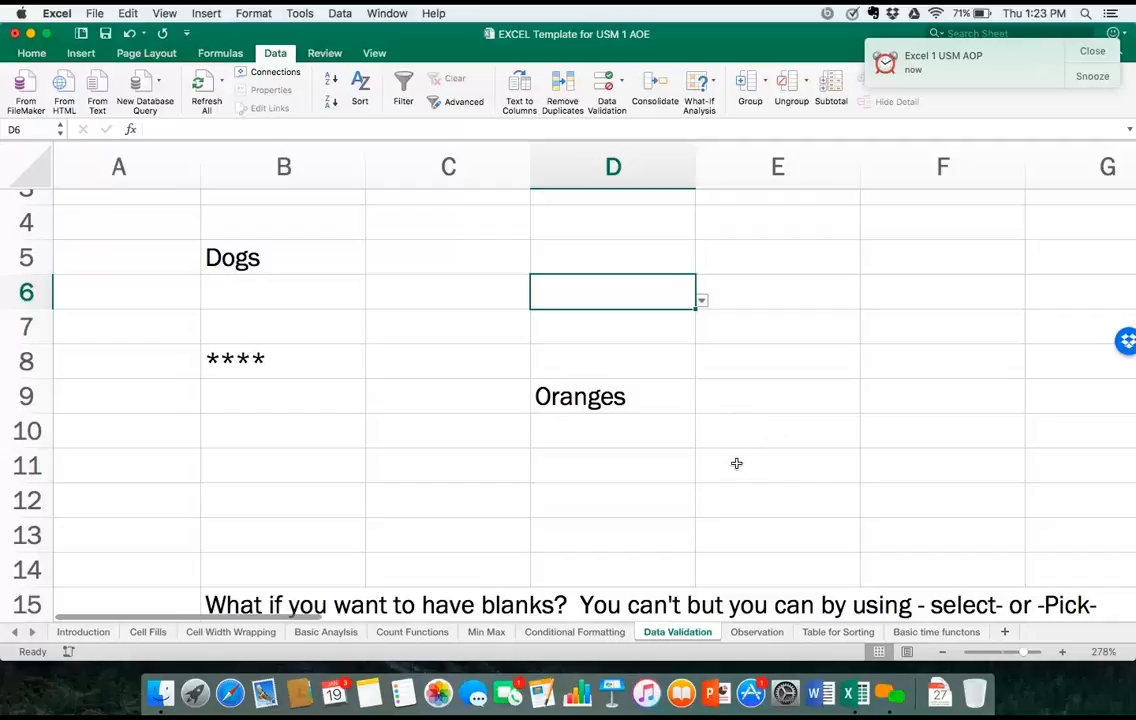
scroll(735, 462, right, 5)
scroll(735, 463, up, 3)
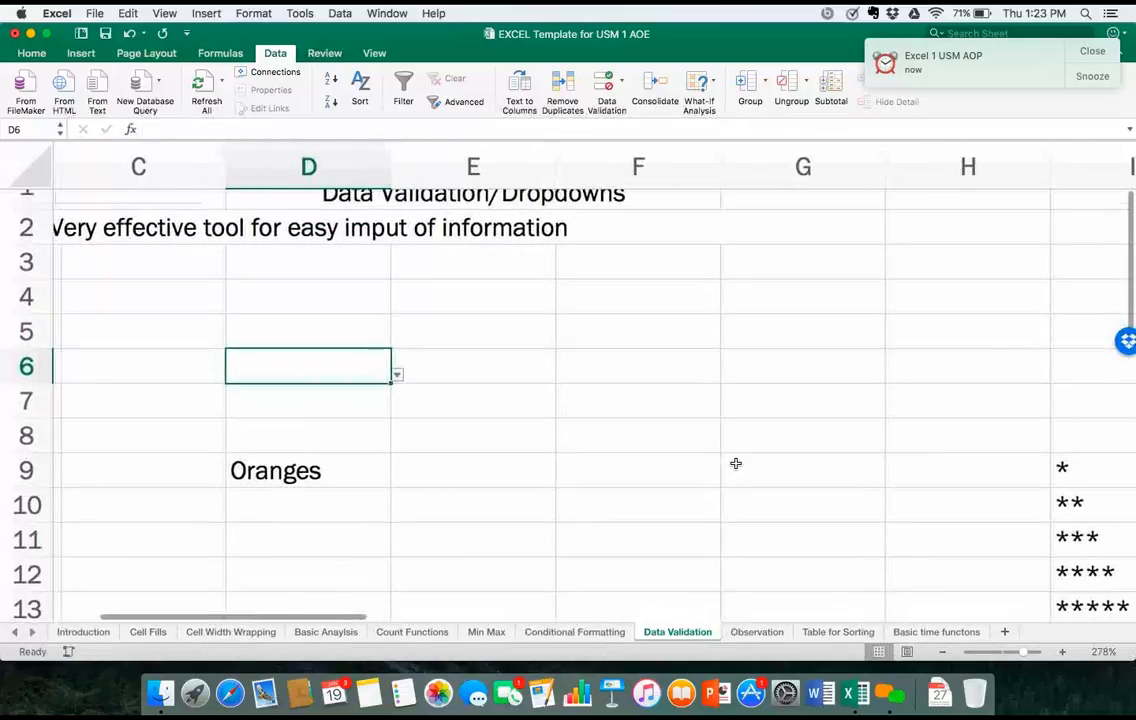
scroll(735, 463, right, 2)
scroll(735, 463, up, 1)
scroll(735, 463, left, 1)
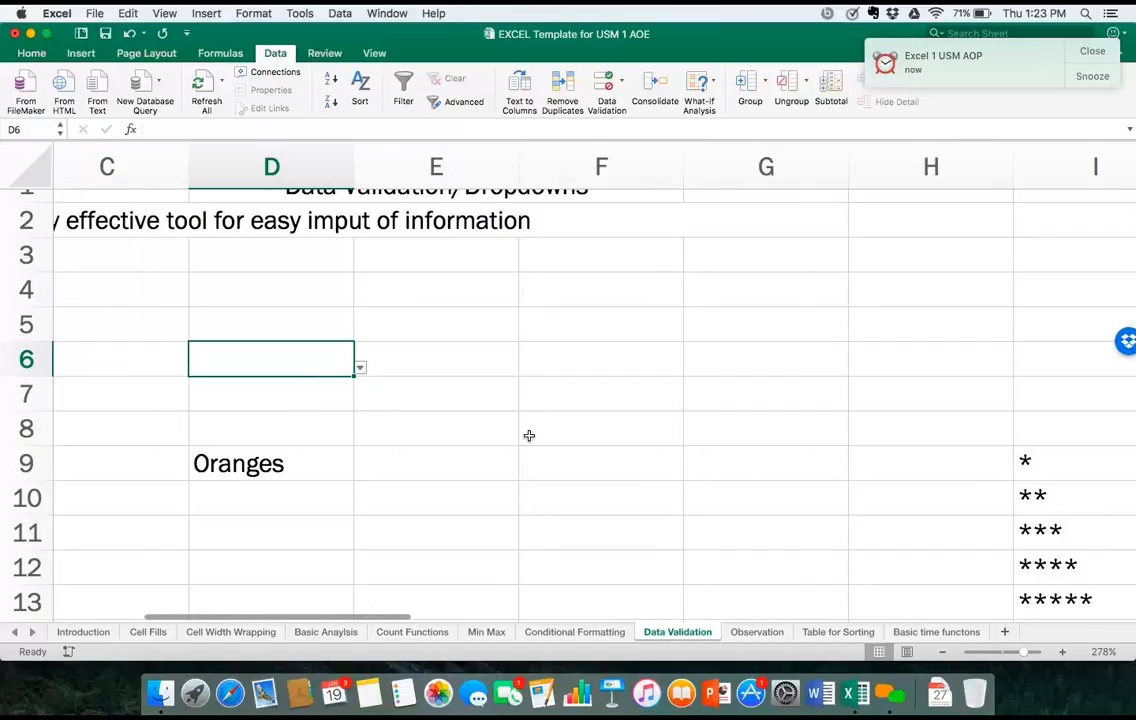
click(465, 437)
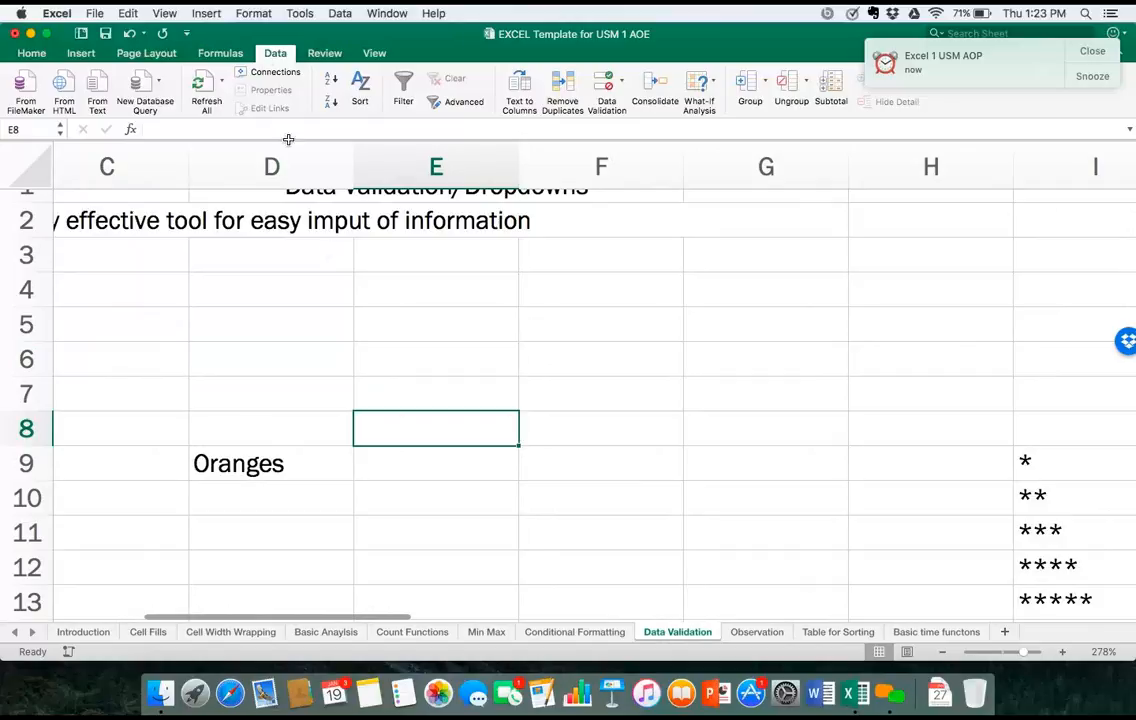
click(608, 86)
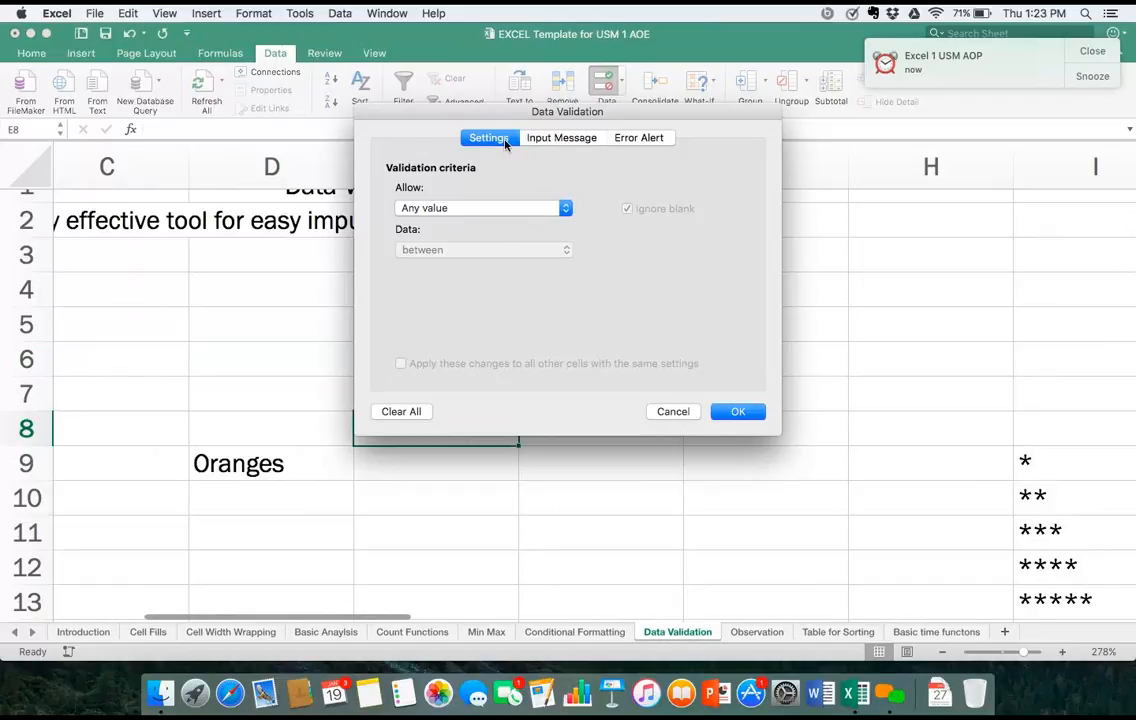
click(483, 207)
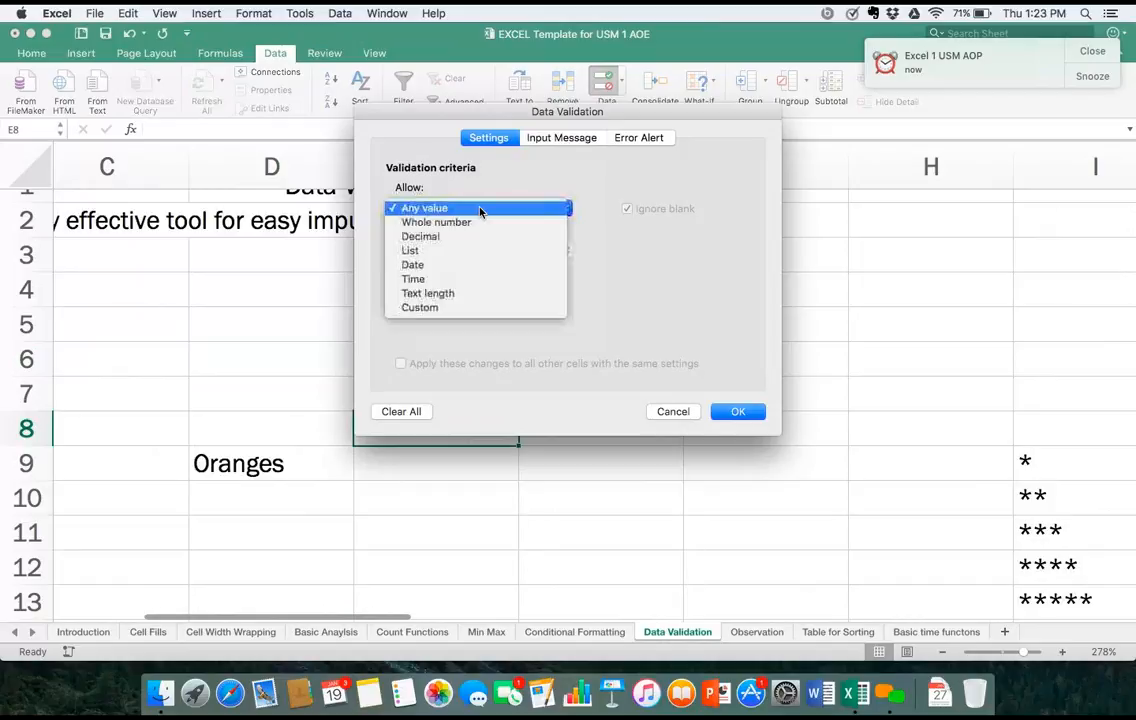
click(665, 413)
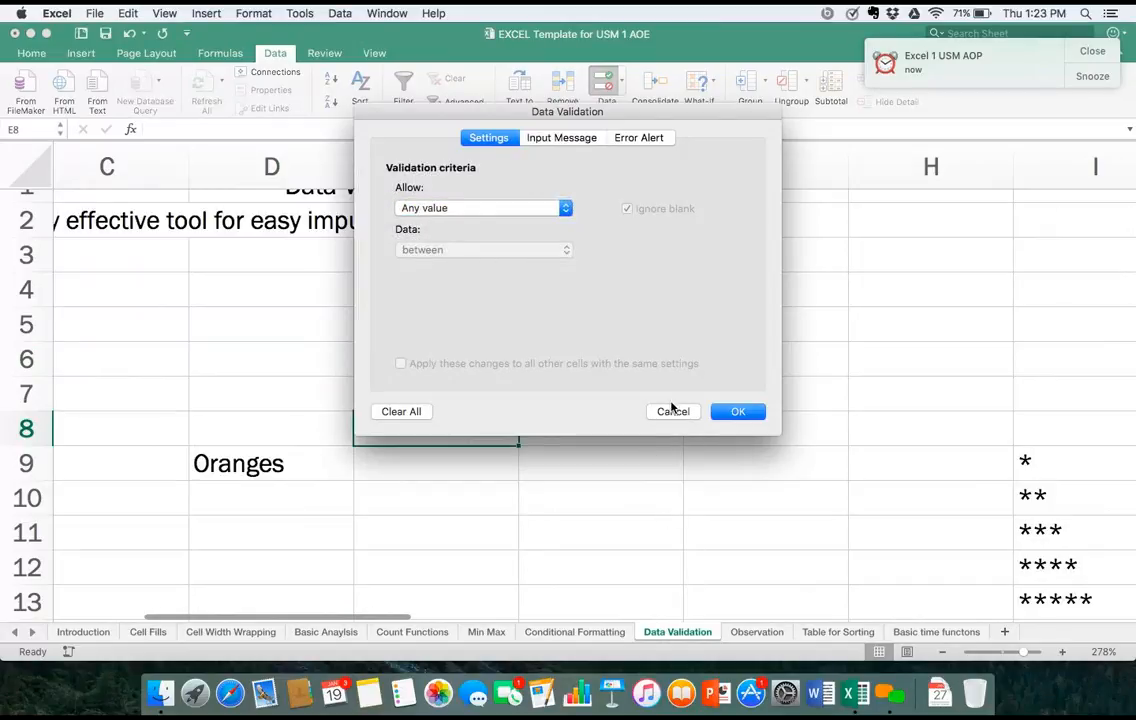
click(672, 410)
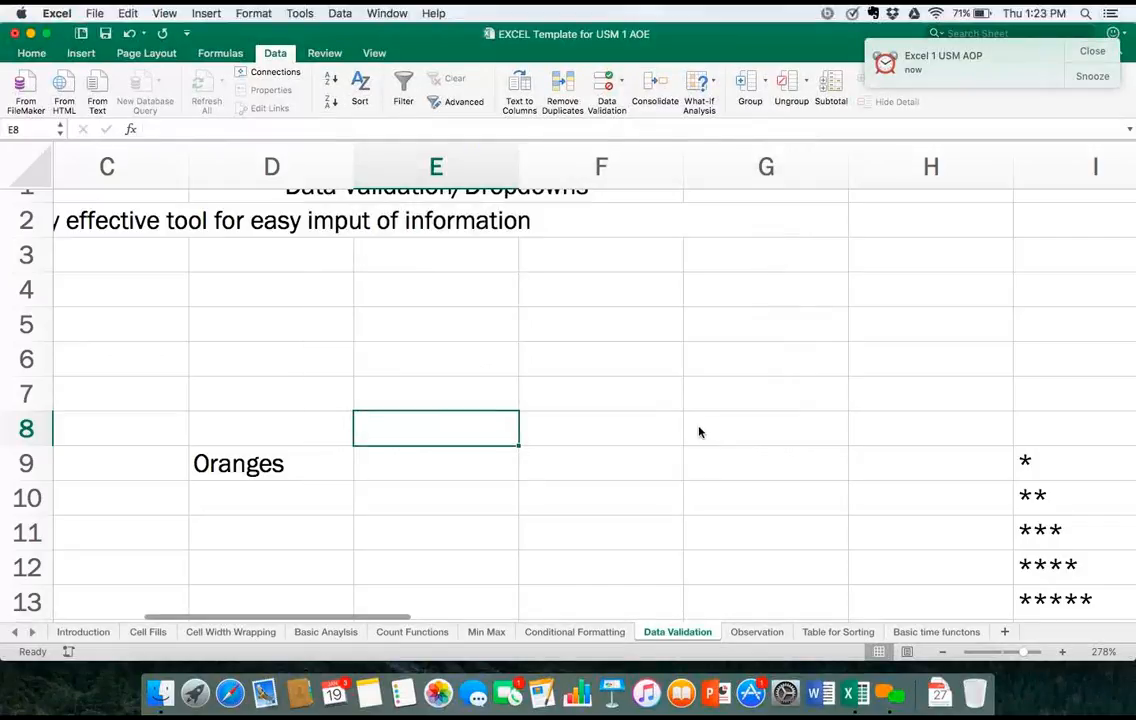
Enter Cat in G8 and Do in G9 as list source items, and postpone the subscription check.
click(698, 427)
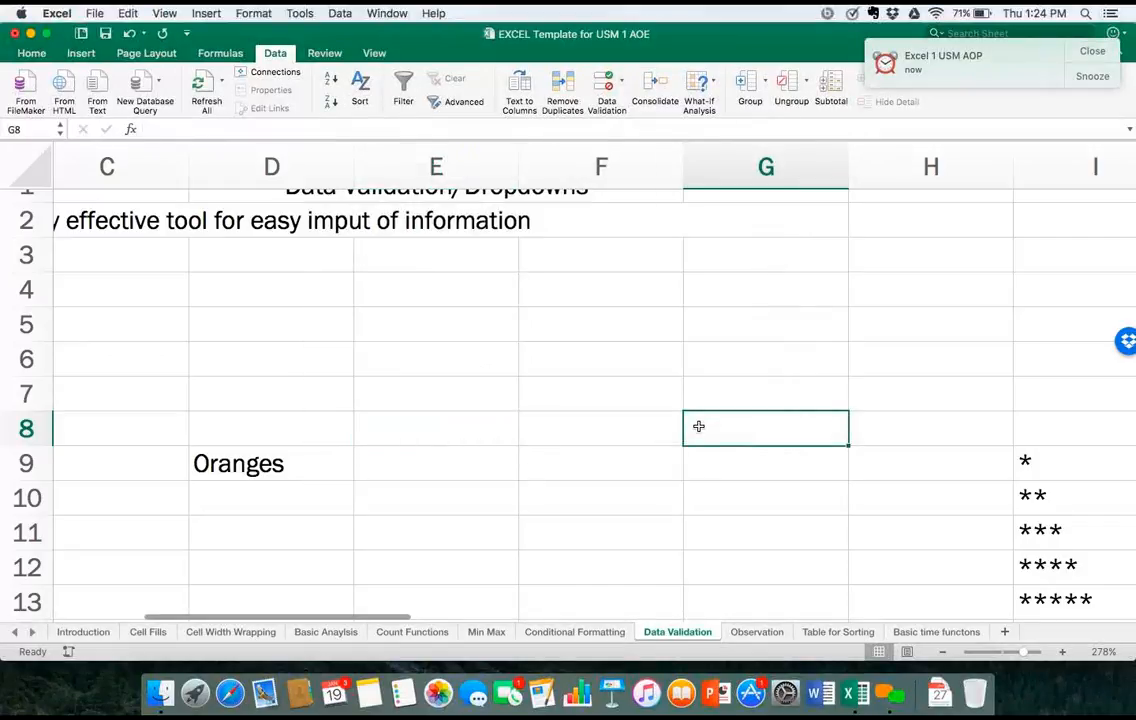
text(Cat)
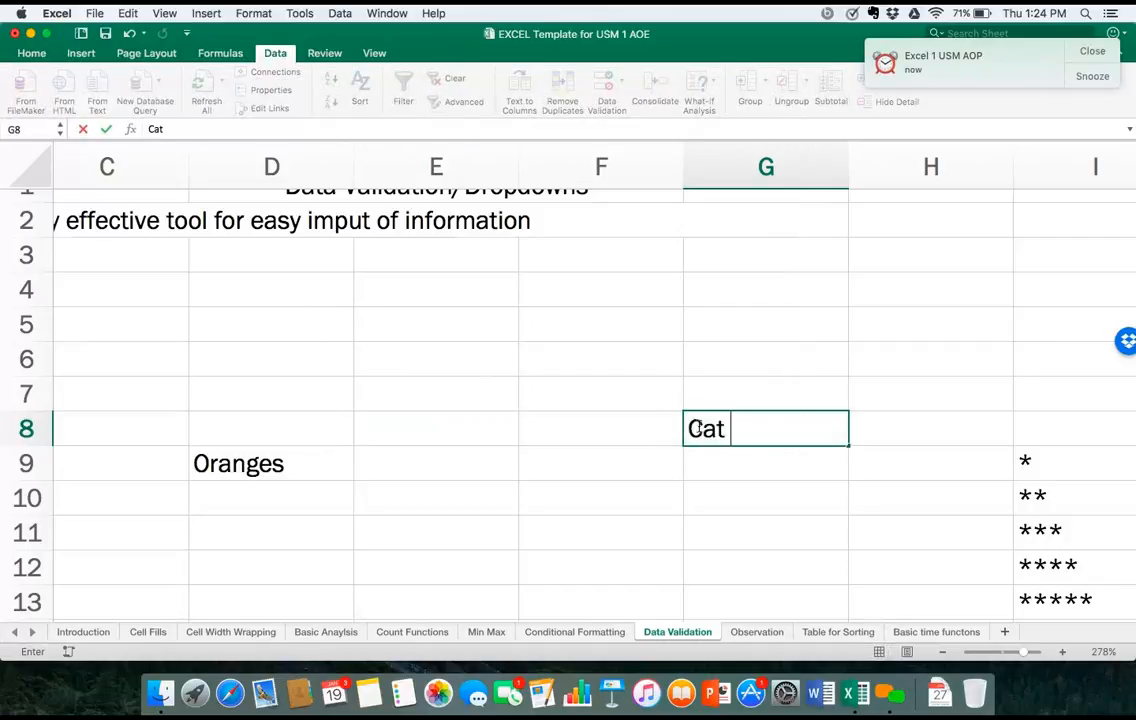
key(Return)
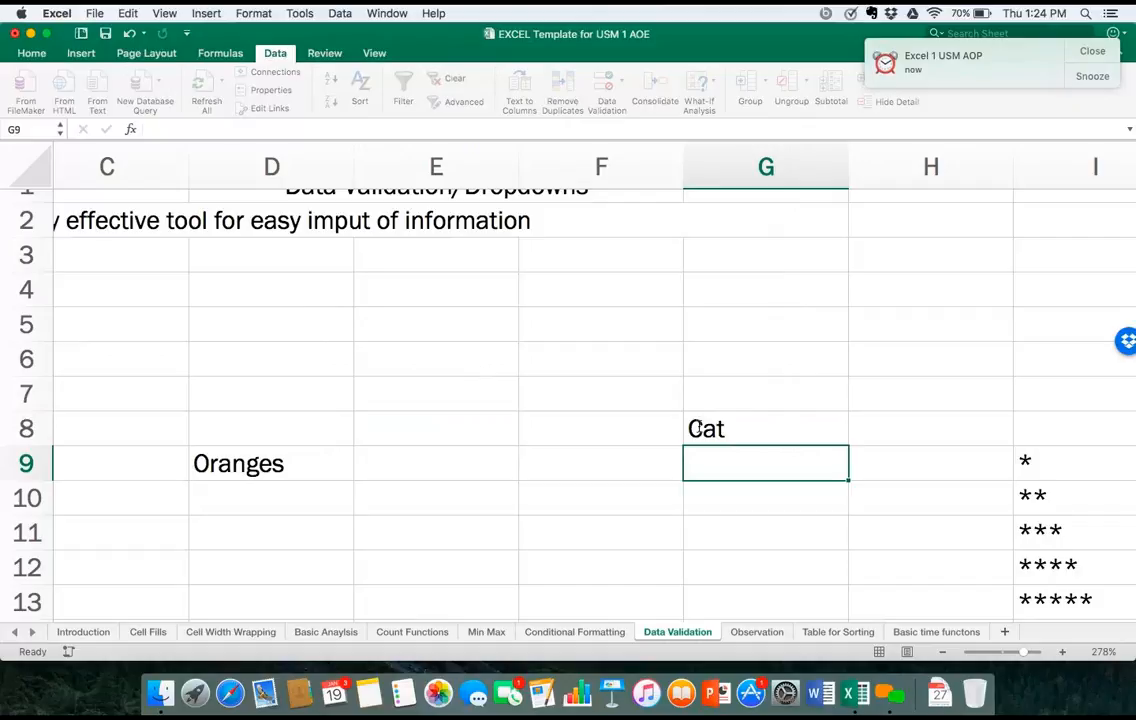
text(Do)
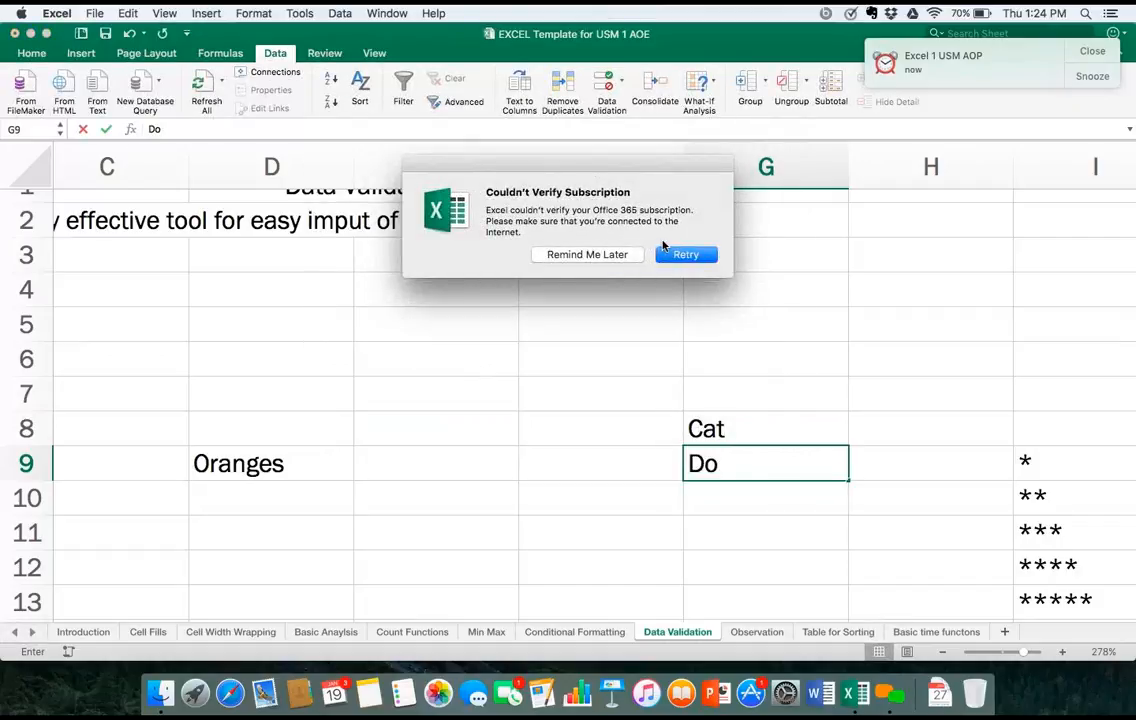
click(624, 255)
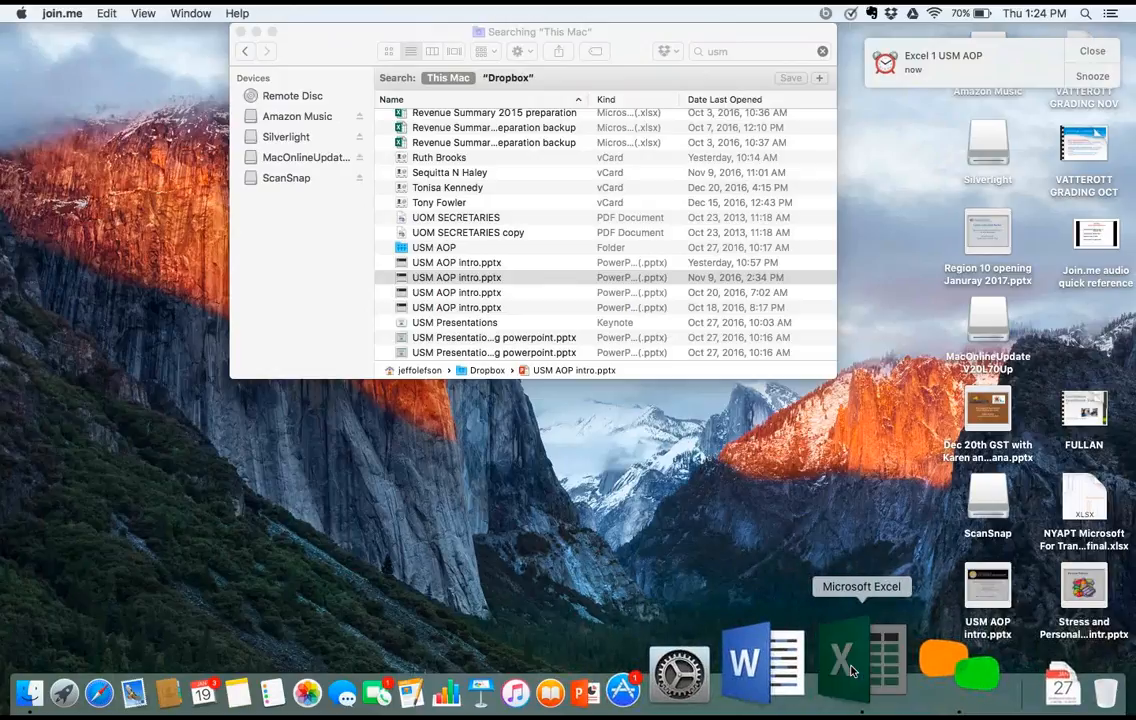
Close the Finder search window and force quit Microsoft Excel.
click(240, 33)
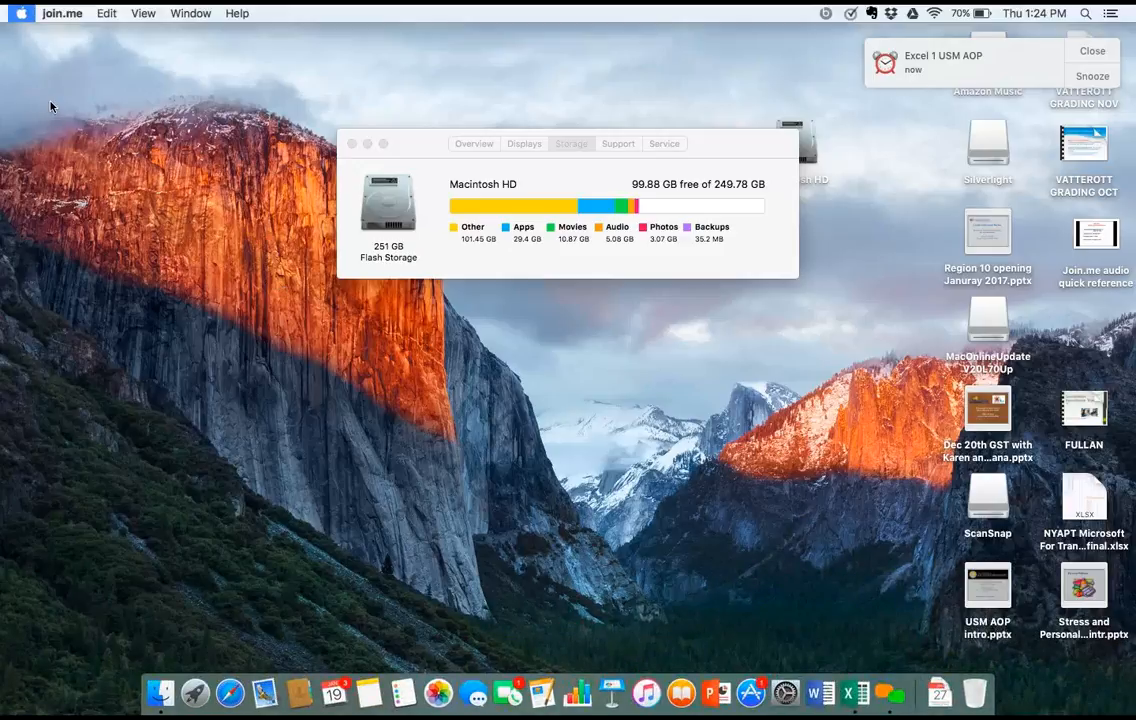
key(super+alt+Escape)
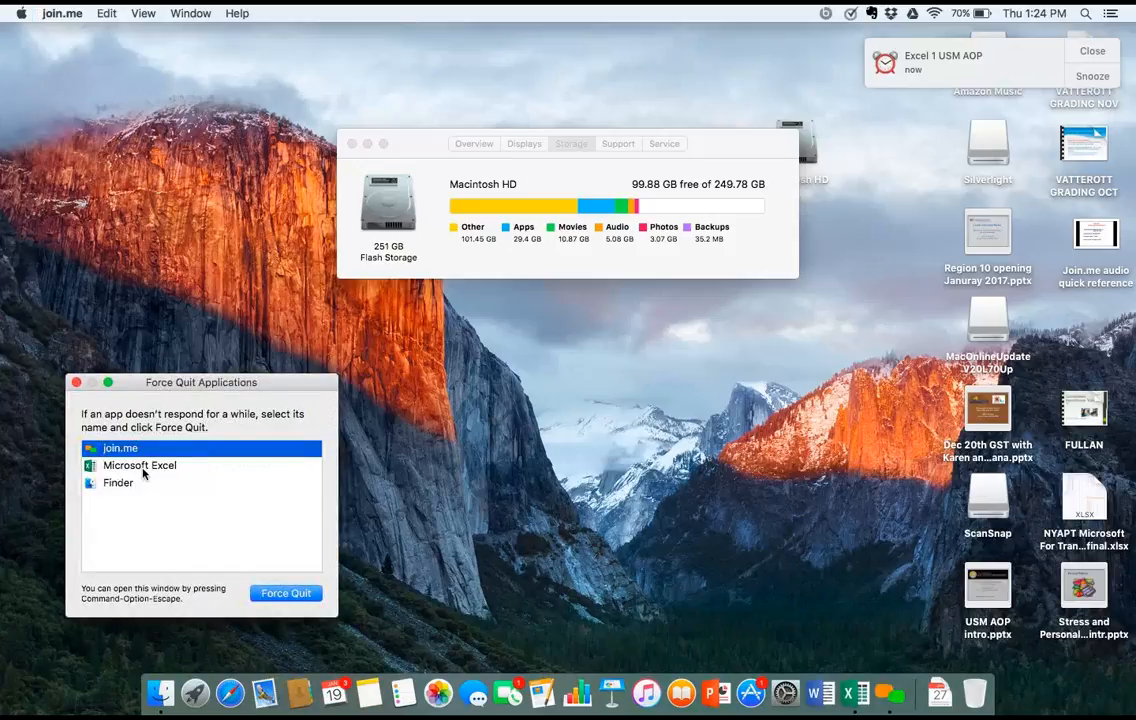
click(144, 468)
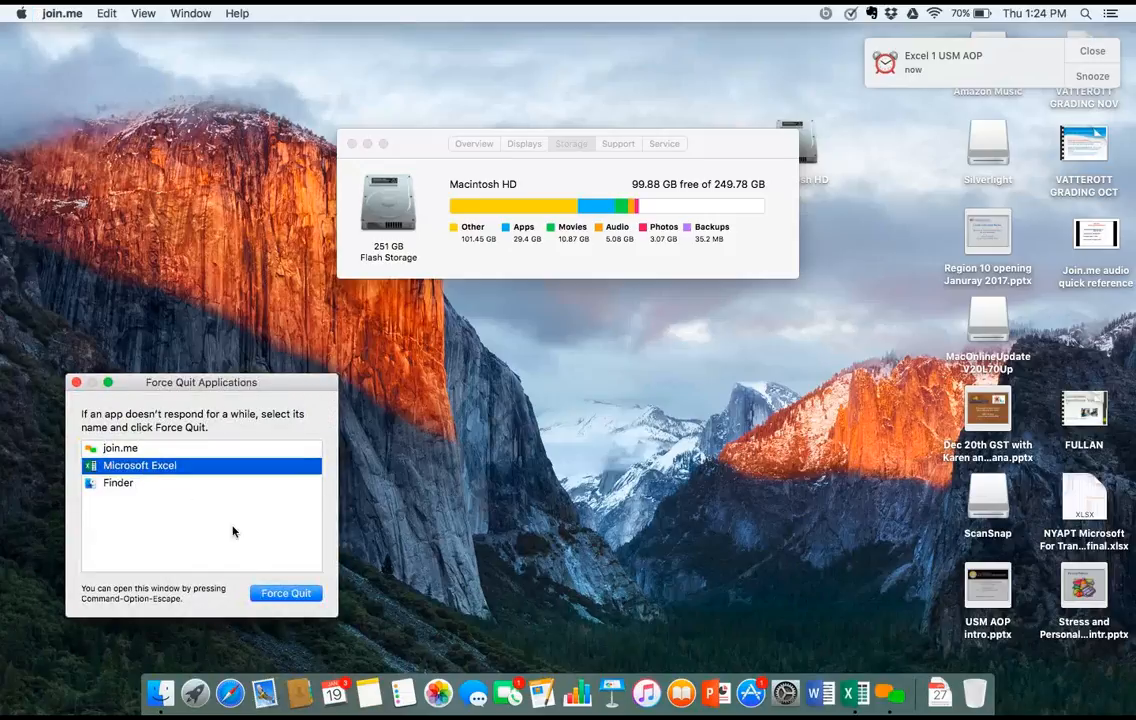
click(283, 593)
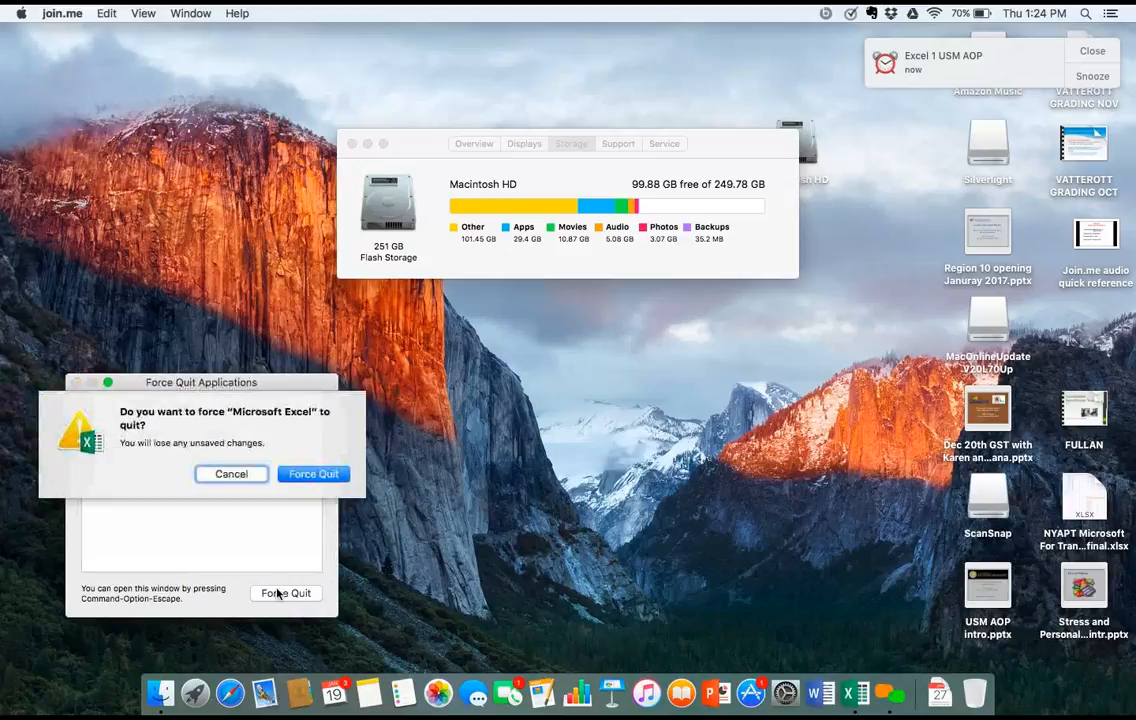
click(313, 475)
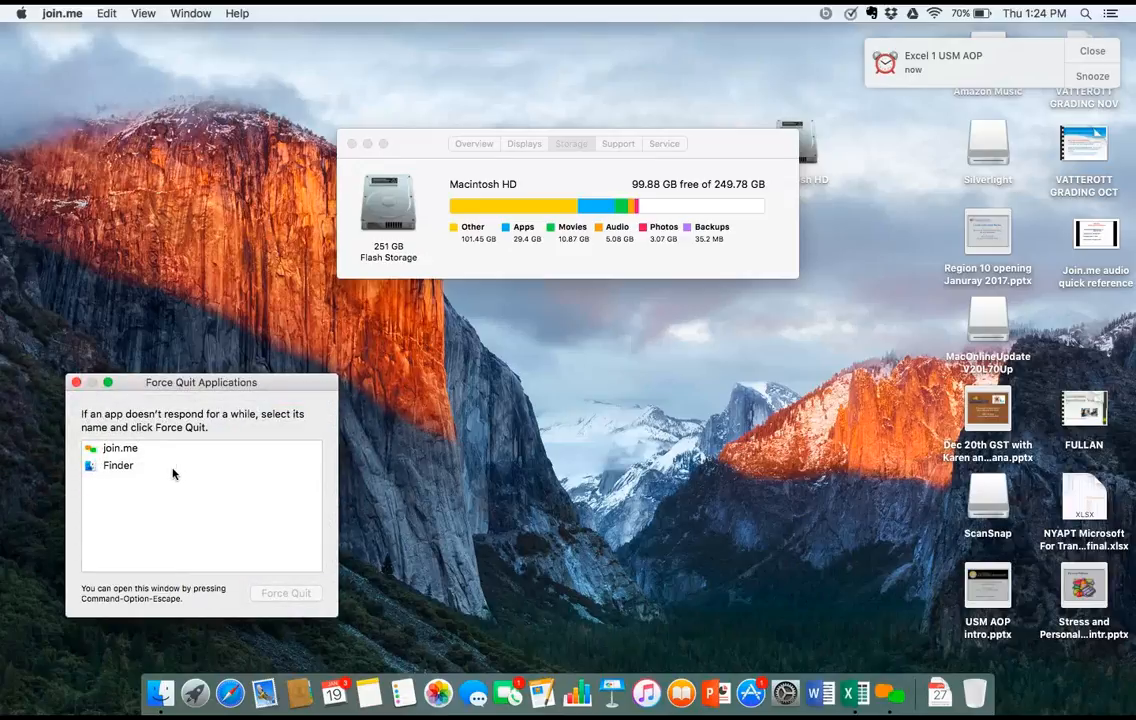
Relaunch Microsoft Excel, reopening it from its problem report, and close the Force Quit and storage information windows.
click(853, 690)
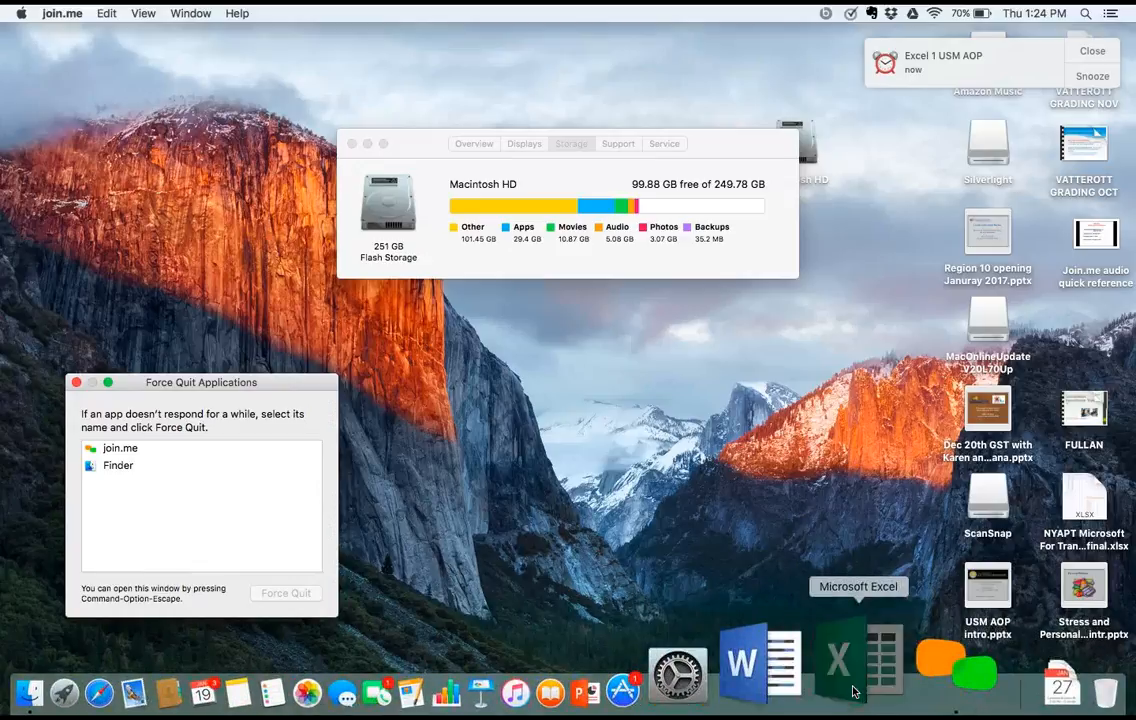
click(76, 383)
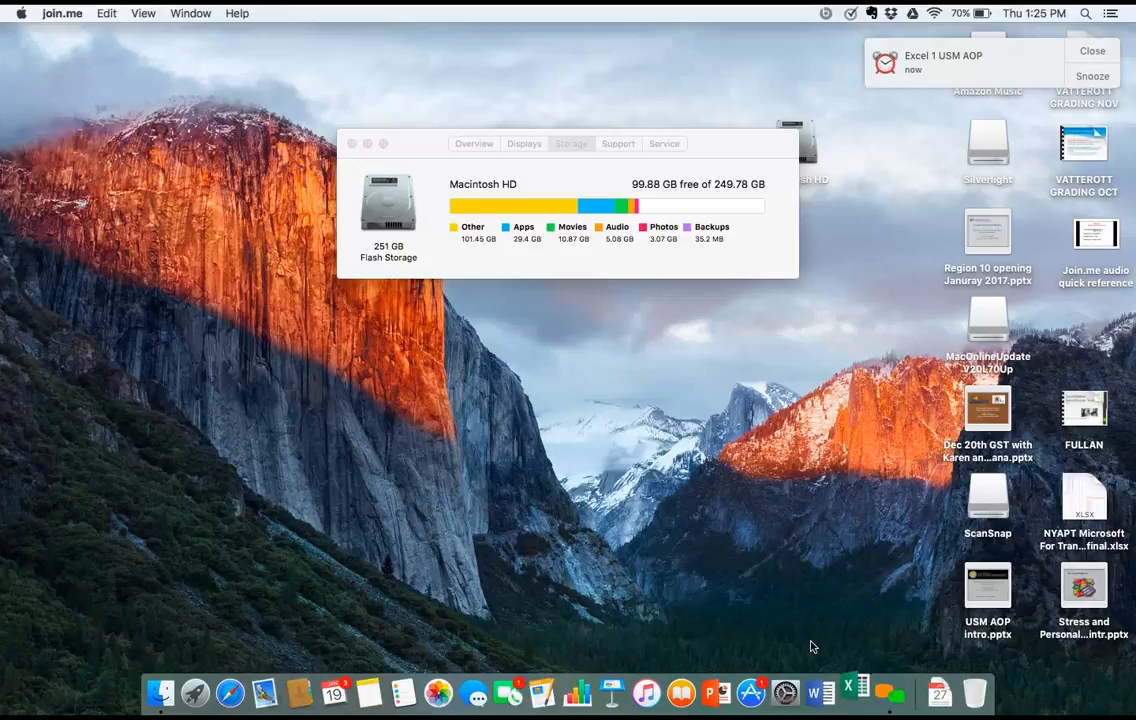
click(352, 145)
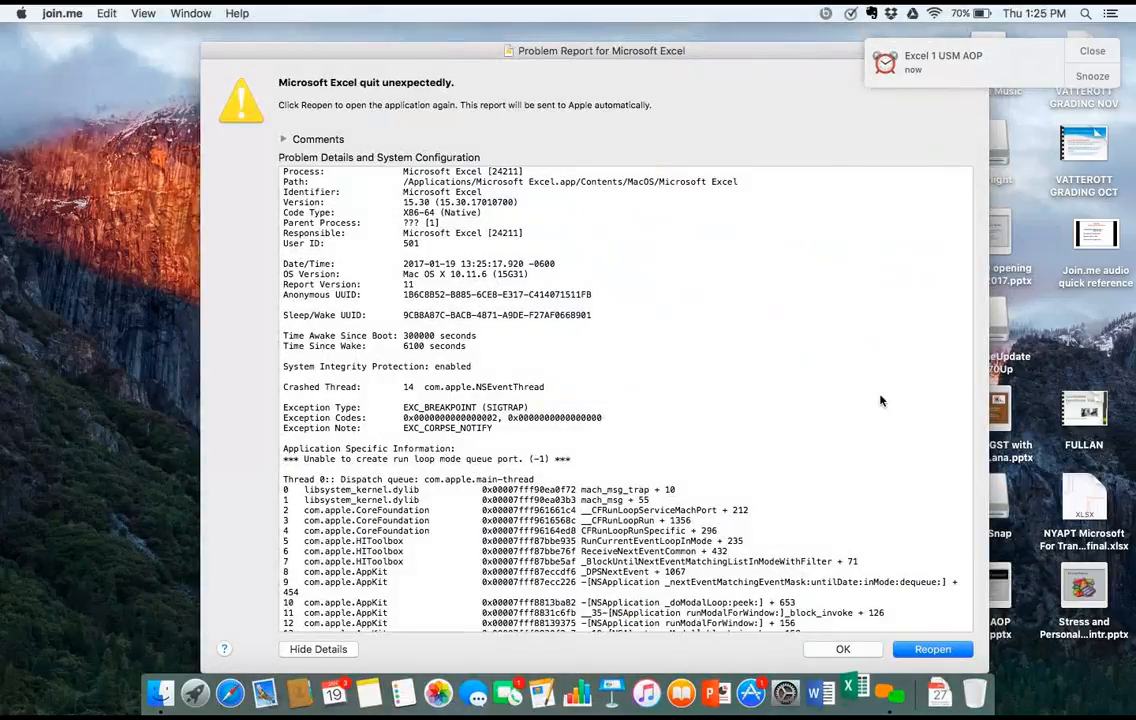
click(932, 651)
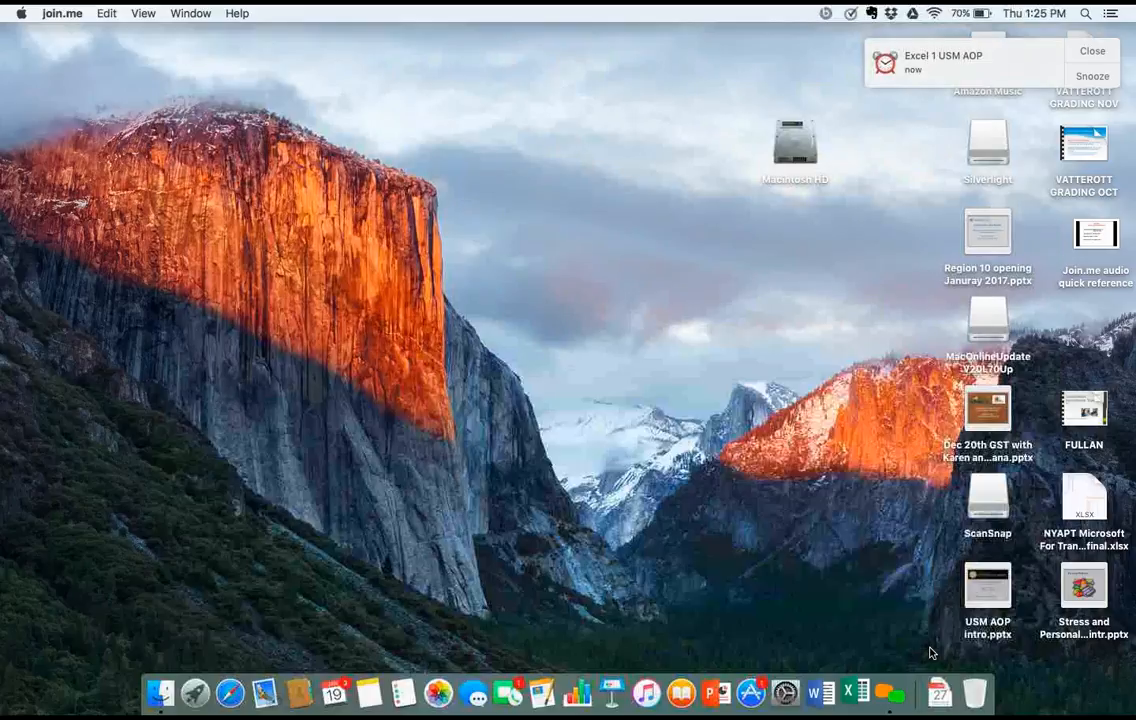